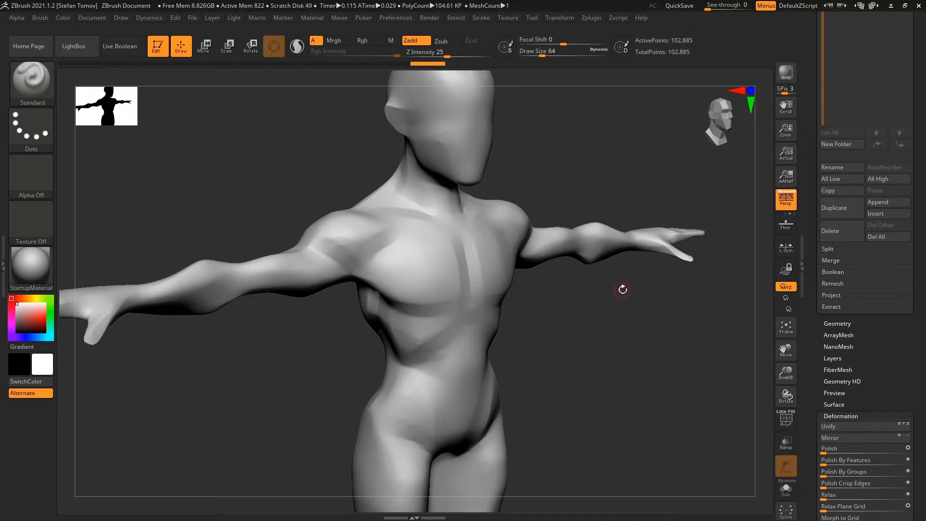
Step: Duplicate the Body Ref1 subtool
{"action": "left_click_drag", "start_coordinate": [626, 301], "coordinate": [568, 303]}
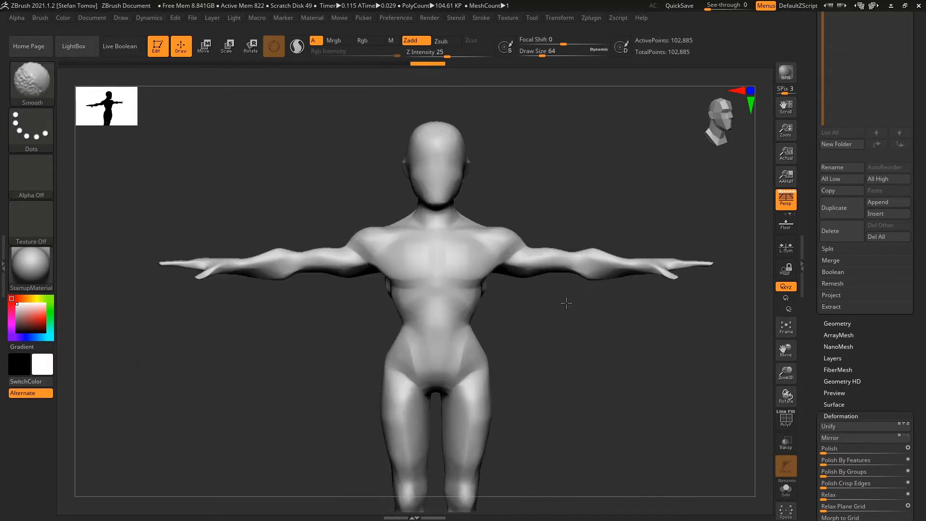
{"action": "mouse_move", "coordinate": [632, 195]}
{"action": "left_mouse_down"}
{"action": "mouse_move", "coordinate": [549, 248]}
{"action": "mouse_move", "coordinate": [650, 231]}
{"action": "left_mouse_up"}
{"action": "left_click_drag", "start_coordinate": [814, 203], "coordinate": [823, 252]}
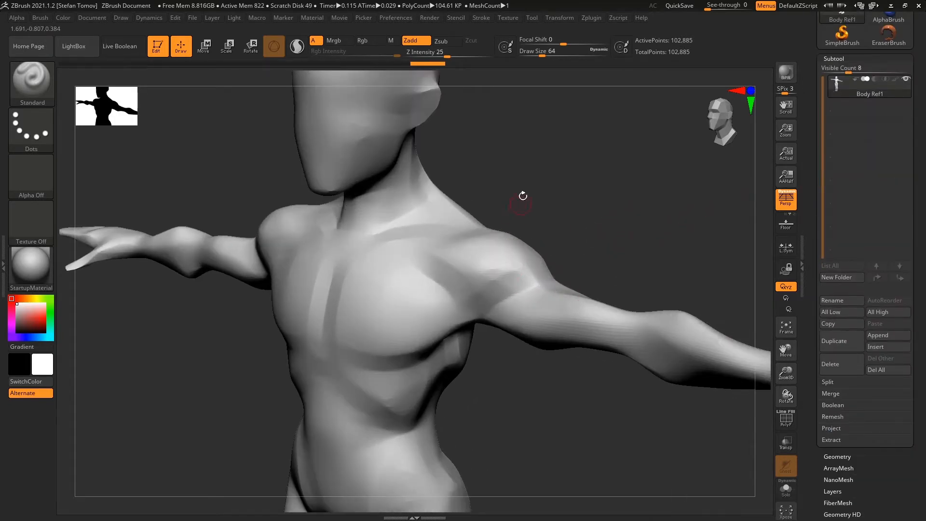
{"action": "left_click", "coordinate": [834, 342]}
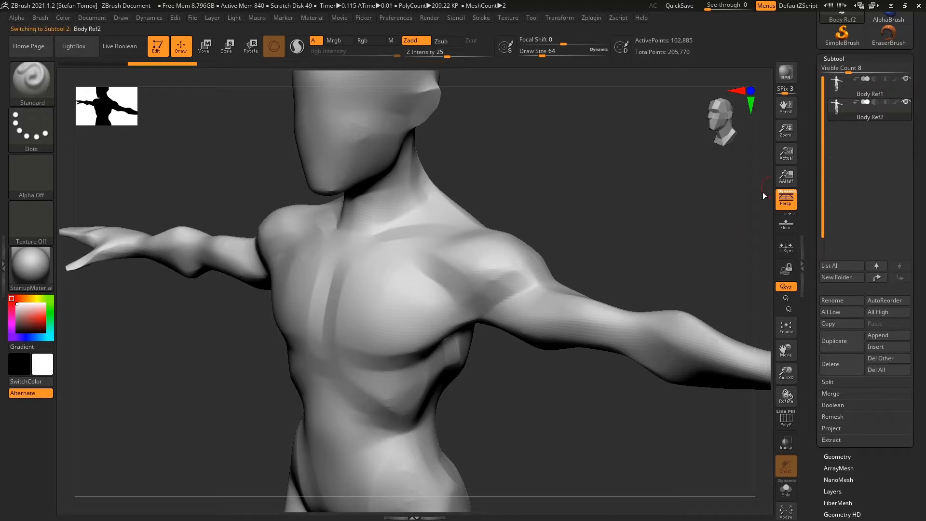
Step: Look through the available selection brushes, including SelectRect
{"action": "left_click_drag", "start_coordinate": [656, 226], "coordinate": [653, 222], "text": "shift"}
{"action": "left_click_drag", "start_coordinate": [539, 210], "coordinate": [470, 224], "text": "alt"}
{"action": "key", "text": "ctrl+shift"}
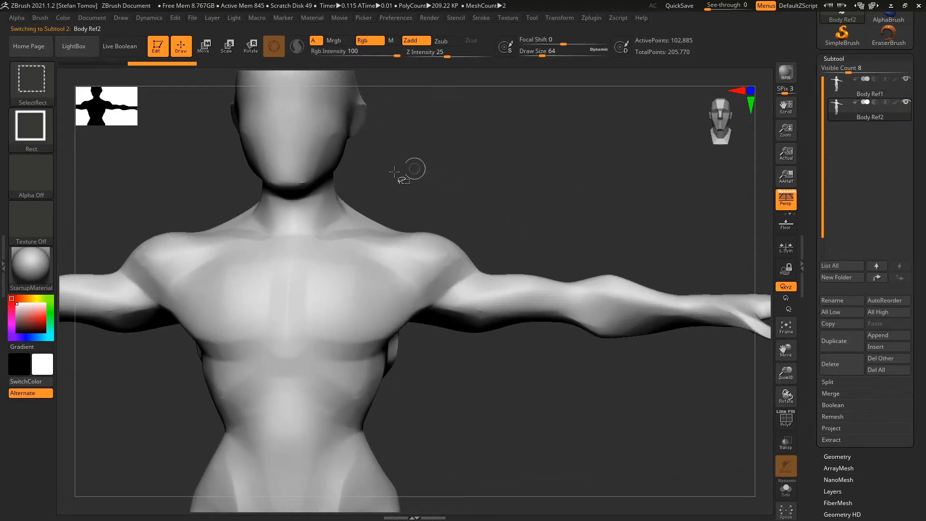
{"action": "left_click", "coordinate": [30, 78]}
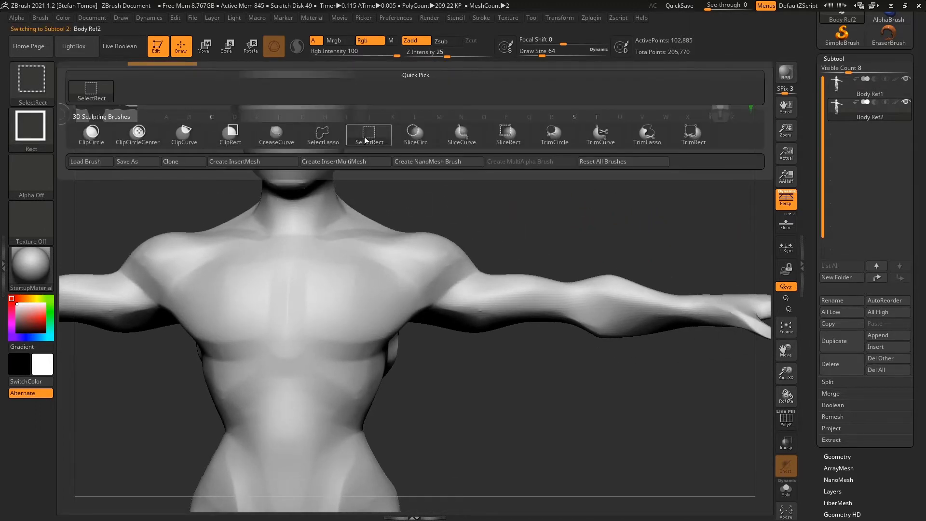
Step: Set the draw size to 94 and paint a mask over the deltoid area of both shoulders, front and back
{"action": "left_click_drag", "start_coordinate": [459, 220], "coordinate": [416, 270]}
{"action": "key", "text": "s"}
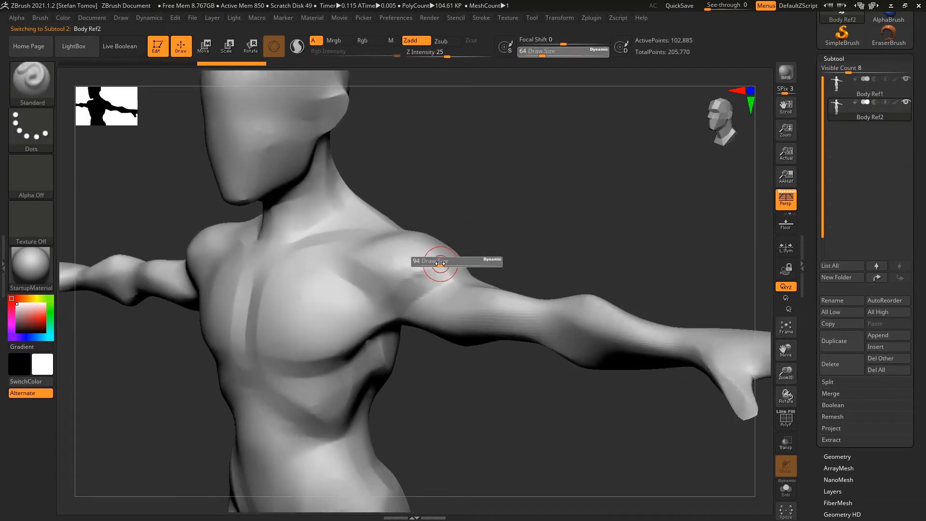
{"action": "left_click", "coordinate": [441, 264]}
{"action": "left_click_drag", "start_coordinate": [478, 212], "coordinate": [472, 232]}
{"action": "key", "text": "ctrl"}
{"action": "mouse_move", "coordinate": [355, 232]}
{"action": "left_mouse_down", "text": "ctrl"}
{"action": "mouse_move", "coordinate": [381, 283]}
{"action": "mouse_move", "coordinate": [407, 285]}
{"action": "mouse_move", "coordinate": [556, 227]}
{"action": "mouse_move", "coordinate": [499, 183]}
{"action": "left_mouse_up", "text": "ctrl"}
{"action": "mouse_move", "coordinate": [424, 204]}
{"action": "left_mouse_down"}
{"action": "mouse_move", "coordinate": [513, 192]}
{"action": "mouse_move", "coordinate": [482, 202]}
{"action": "left_mouse_up"}
{"action": "mouse_move", "coordinate": [476, 270]}
{"action": "left_mouse_down", "text": "ctrl"}
{"action": "mouse_move", "coordinate": [489, 241]}
{"action": "mouse_move", "coordinate": [536, 241]}
{"action": "left_mouse_up", "text": "ctrl"}
{"action": "mouse_move", "coordinate": [600, 221]}
{"action": "left_mouse_down"}
{"action": "mouse_move", "coordinate": [526, 214]}
{"action": "mouse_move", "coordinate": [554, 205]}
{"action": "mouse_move", "coordinate": [577, 224]}
{"action": "left_mouse_up"}
{"action": "mouse_move", "coordinate": [341, 316]}
{"action": "left_mouse_down"}
{"action": "mouse_move", "coordinate": [559, 223]}
{"action": "mouse_move", "coordinate": [595, 227]}
{"action": "left_mouse_up"}
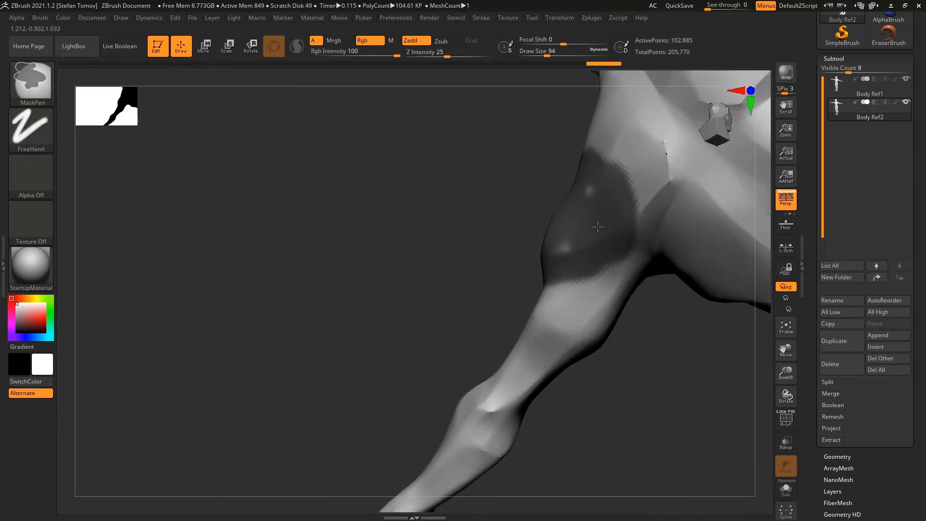
{"action": "mouse_move", "coordinate": [444, 300]}
{"action": "left_mouse_down"}
{"action": "mouse_move", "coordinate": [548, 238]}
{"action": "mouse_move", "coordinate": [531, 242]}
{"action": "mouse_move", "coordinate": [704, 153]}
{"action": "mouse_move", "coordinate": [435, 201]}
{"action": "mouse_move", "coordinate": [703, 364]}
{"action": "left_mouse_up"}
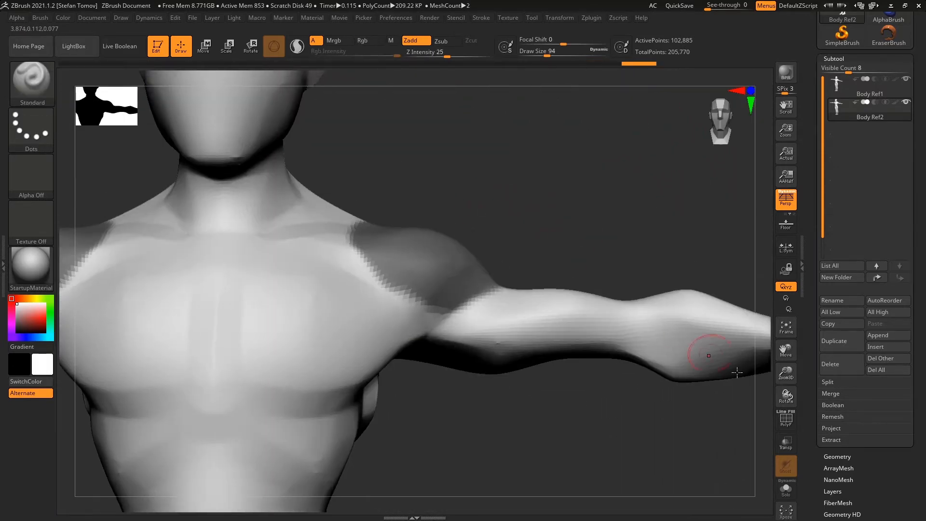
Step: Turn the shoulder mask into its own polygroup and inspect the body's polygroups with the wireframe display
{"action": "left_click", "coordinate": [787, 419]}
{"action": "mouse_move", "coordinate": [489, 201]}
{"action": "left_mouse_down"}
{"action": "mouse_move", "coordinate": [507, 201]}
{"action": "mouse_move", "coordinate": [579, 252]}
{"action": "mouse_move", "coordinate": [499, 248]}
{"action": "mouse_move", "coordinate": [593, 201]}
{"action": "mouse_move", "coordinate": [508, 337]}
{"action": "mouse_move", "coordinate": [530, 331]}
{"action": "mouse_move", "coordinate": [567, 256]}
{"action": "left_mouse_up"}
{"action": "left_click_drag", "start_coordinate": [637, 262], "coordinate": [605, 229]}
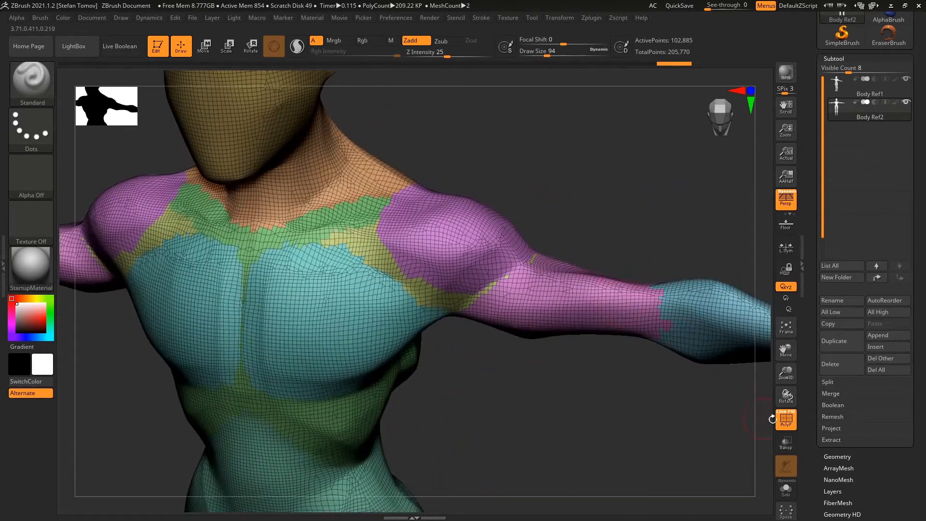
{"action": "left_click", "coordinate": [785, 419]}
Step: Isolate the shoulder polygroup of the duplicate and place the Move gizmo on the shoulder patch
{"action": "left_click", "coordinate": [463, 213], "text": "ctrl+shift"}
{"action": "left_click_drag", "start_coordinate": [588, 193], "coordinate": [570, 253], "text": "shift"}
{"action": "key", "text": "w"}
{"action": "left_click_drag", "start_coordinate": [493, 229], "coordinate": [577, 232], "text": "alt"}
{"action": "left_click", "coordinate": [252, 93]}
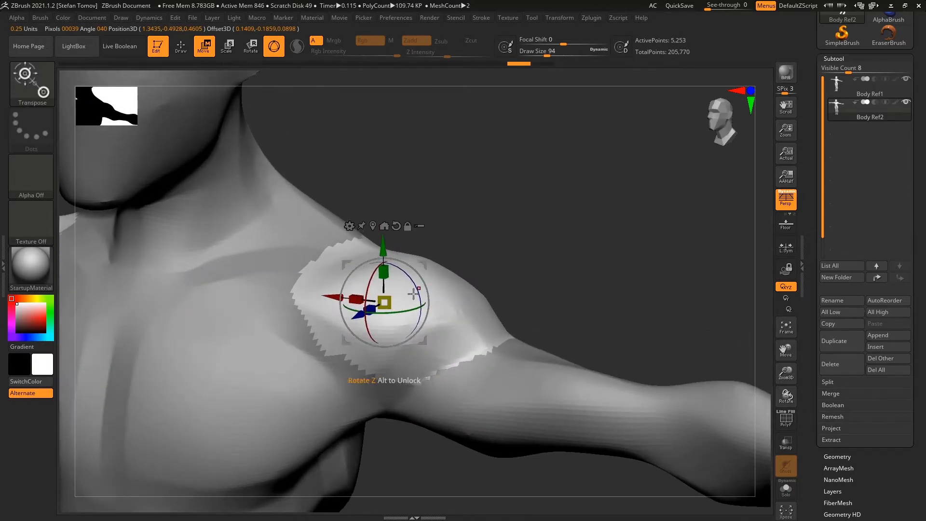
Step: Switch to the YouTube music video in the browser and return to ZBrush
{"action": "key", "text": "super"}
{"action": "left_click", "coordinate": [206, 513]}
{"action": "mouse_move", "coordinate": [182, 353]}
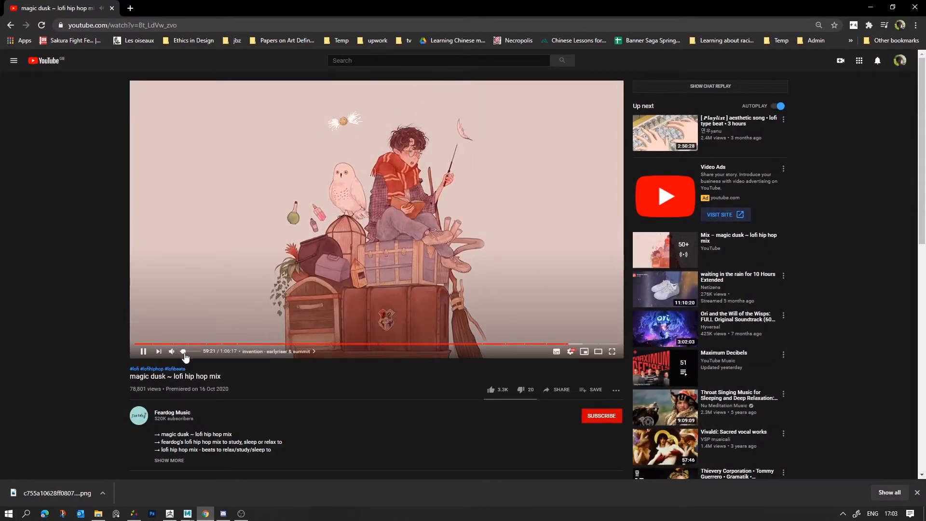
{"action": "left_click", "coordinate": [169, 513]}
Step: Delete the duplicate's hidden geometry with Del Hidden, keeping only the two shoulder patches
{"action": "mouse_move", "coordinate": [502, 253]}
{"action": "left_mouse_down"}
{"action": "mouse_move", "coordinate": [523, 250]}
{"action": "mouse_move", "coordinate": [487, 244]}
{"action": "mouse_move", "coordinate": [470, 265]}
{"action": "left_mouse_up"}
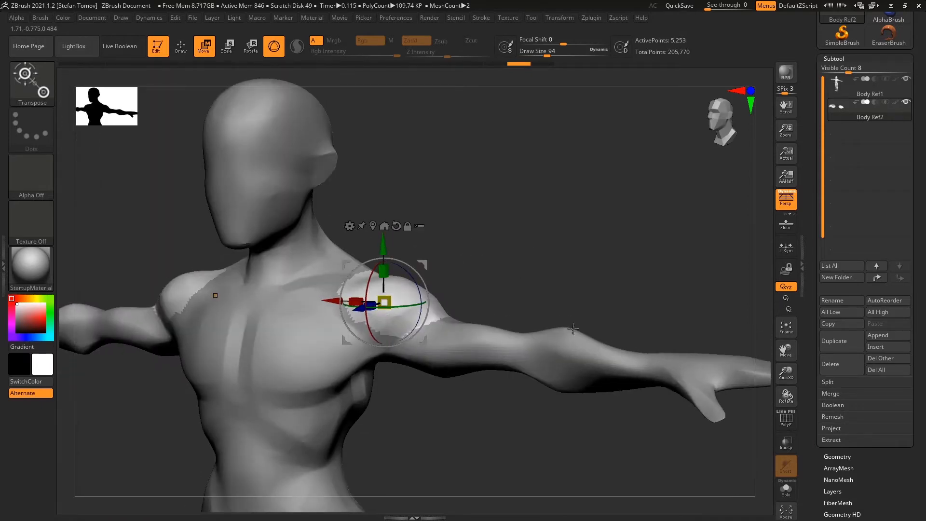
{"action": "left_click", "coordinate": [837, 457]}
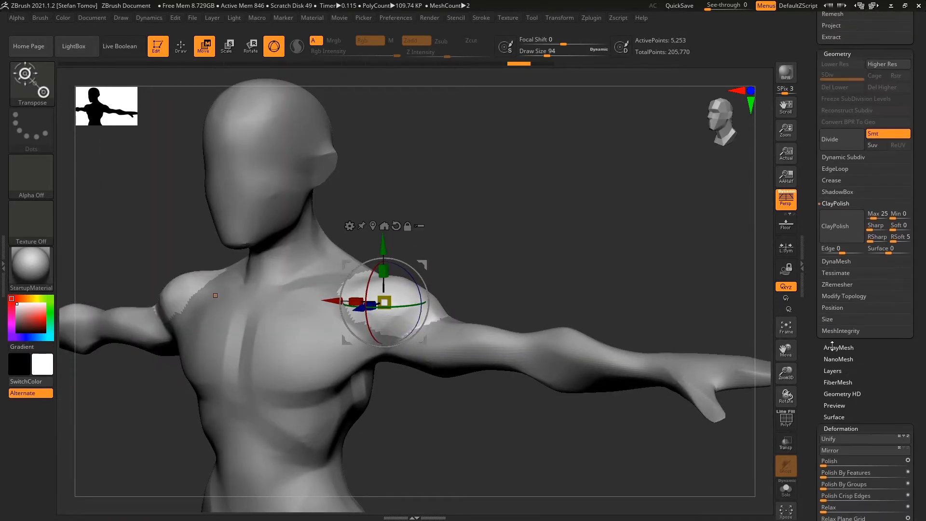
{"action": "left_click", "coordinate": [836, 295]}
{"action": "scroll", "coordinate": [698, 323], "scroll_direction": "up", "scroll_amount": 3}
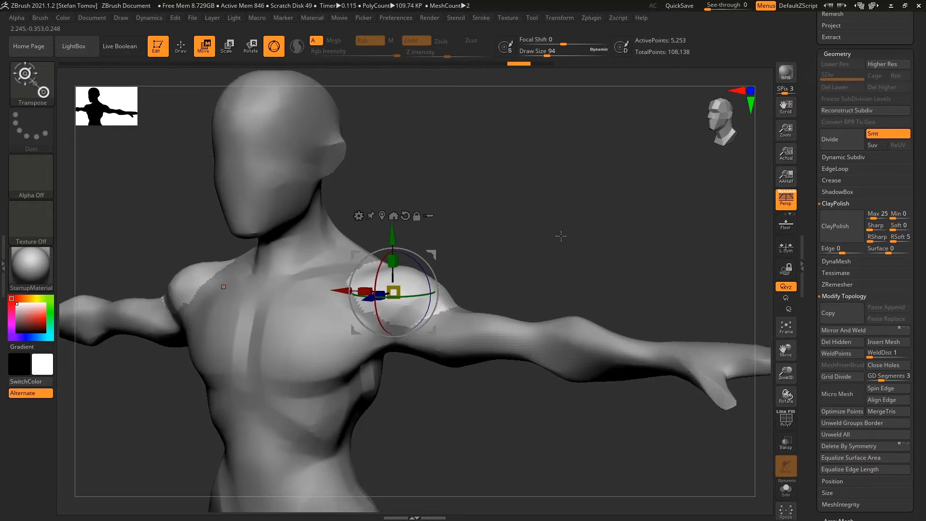
{"action": "left_click", "coordinate": [787, 419]}
{"action": "left_click", "coordinate": [787, 419]}
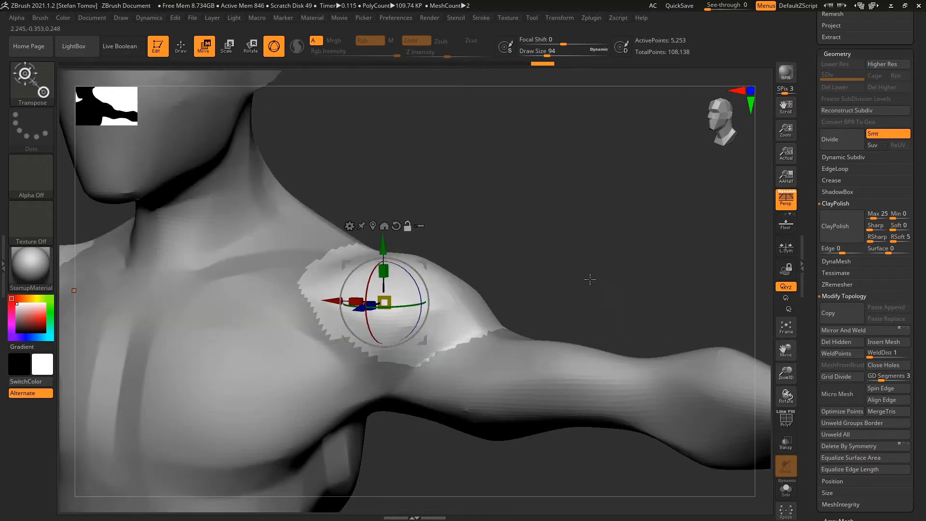
{"action": "left_click_drag", "start_coordinate": [737, 370], "coordinate": [756, 340], "text": "alt"}
Step: Smooth the jagged borders of the shoulder patches with the Polish By Features deformation
{"action": "left_click_drag", "start_coordinate": [816, 403], "coordinate": [820, 241]}
{"action": "scroll", "coordinate": [840, 222], "scroll_direction": "up", "scroll_amount": 10}
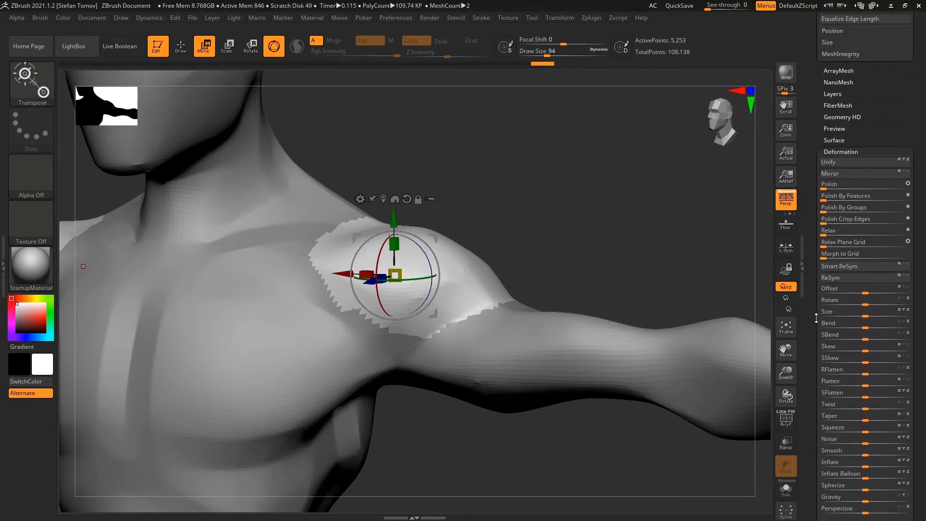
{"action": "left_click_drag", "start_coordinate": [841, 205], "coordinate": [895, 207]}
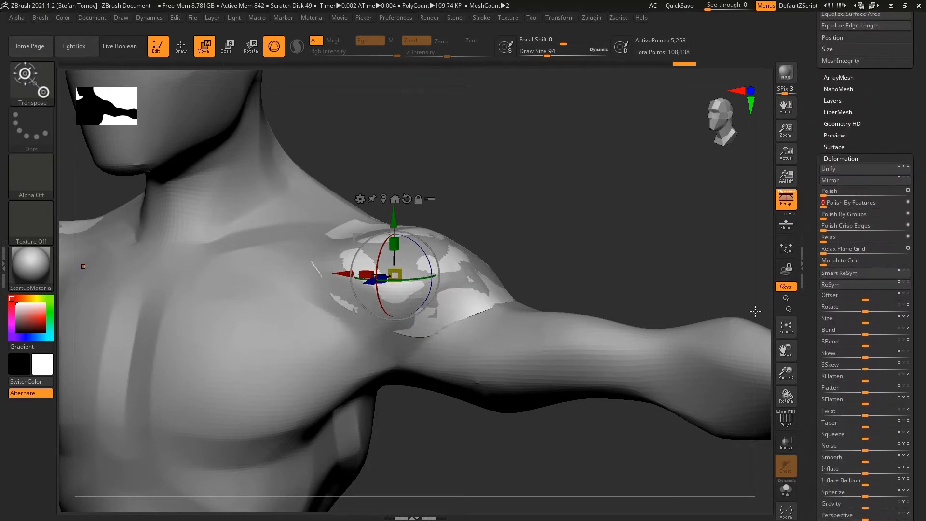
Step: Polish the shoulder patches further in Solo mode and show the body again
{"action": "left_click", "coordinate": [795, 486]}
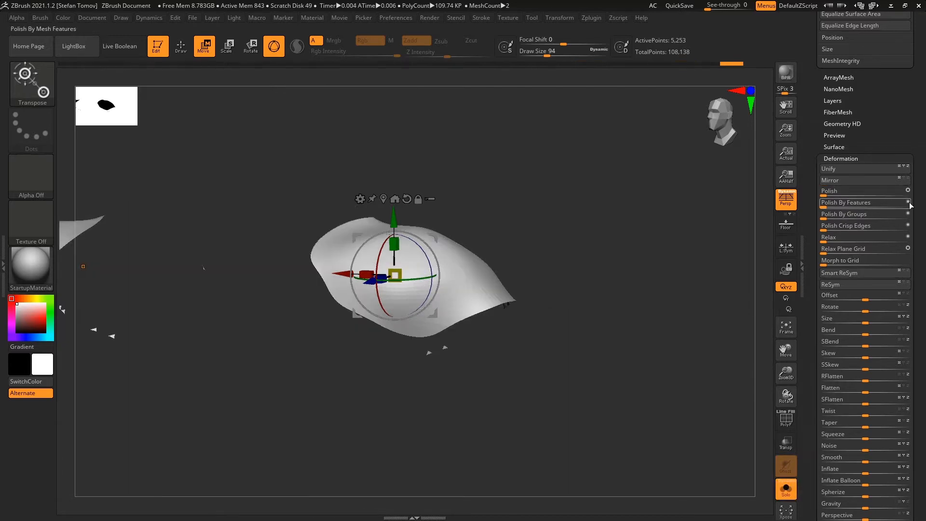
{"action": "left_click", "coordinate": [828, 205]}
{"action": "key", "text": "ctrl"}
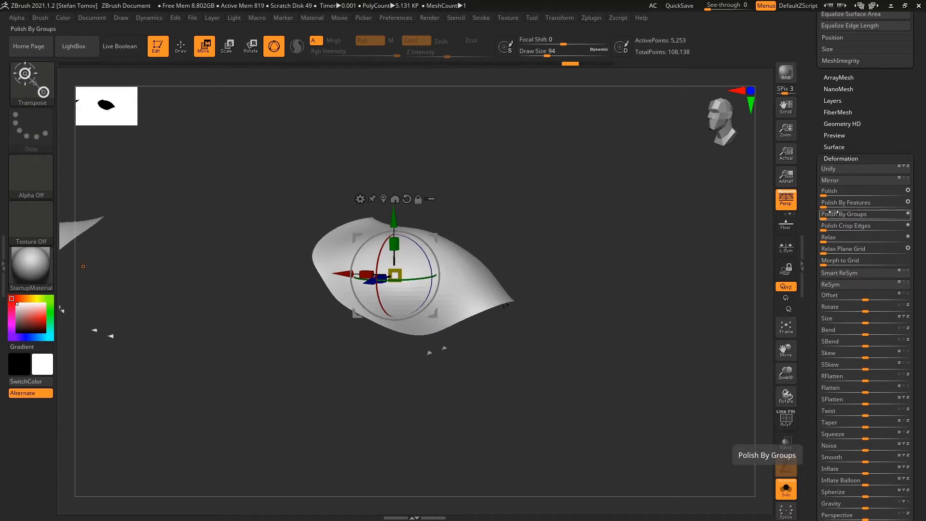
{"action": "left_click", "coordinate": [848, 226]}
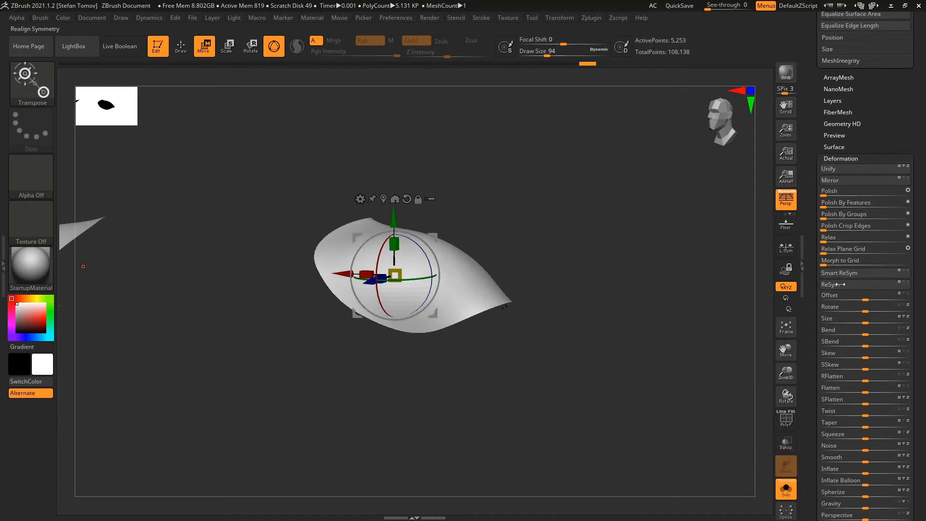
{"action": "left_click", "coordinate": [791, 490]}
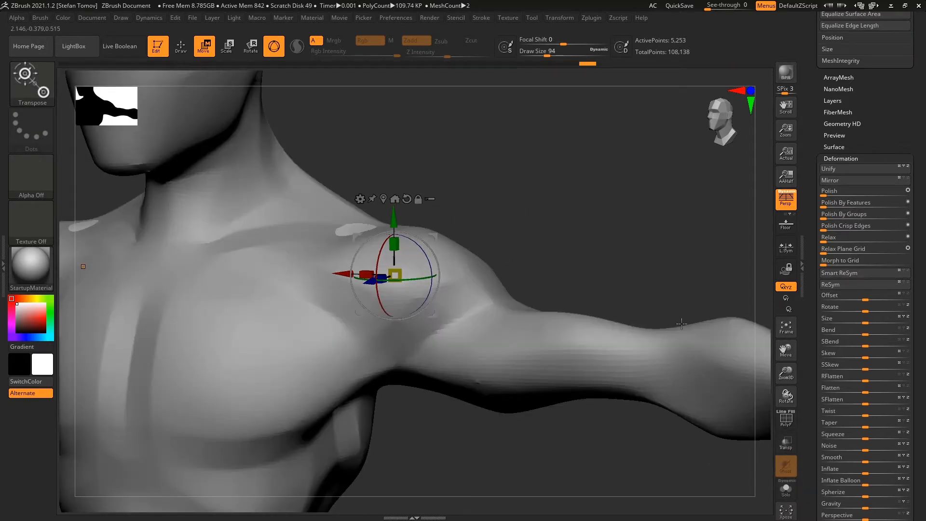
Step: Inflate the shoulder patches so they stand out from the body's surface
{"action": "scroll", "coordinate": [819, 448], "scroll_direction": "down", "scroll_amount": 4}
{"action": "left_click_drag", "start_coordinate": [867, 389], "coordinate": [895, 394]}
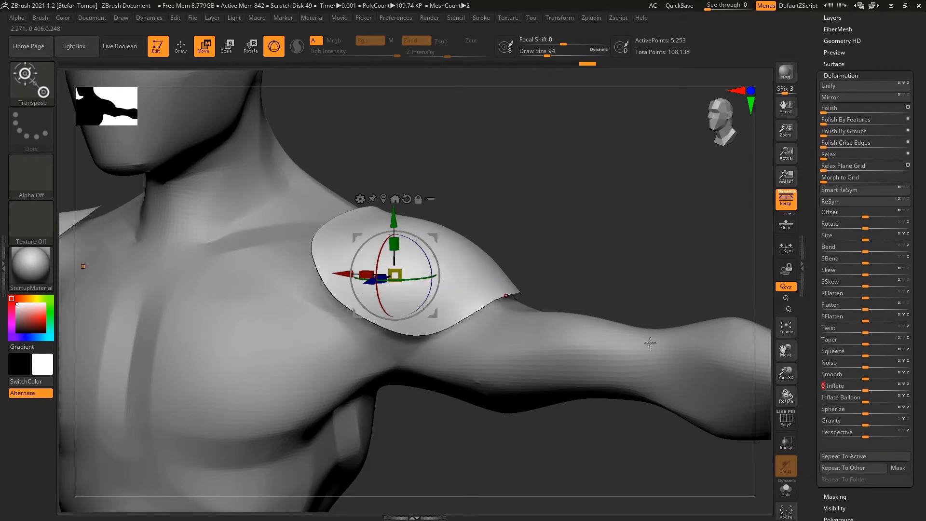
{"action": "left_click_drag", "start_coordinate": [656, 217], "coordinate": [533, 242]}
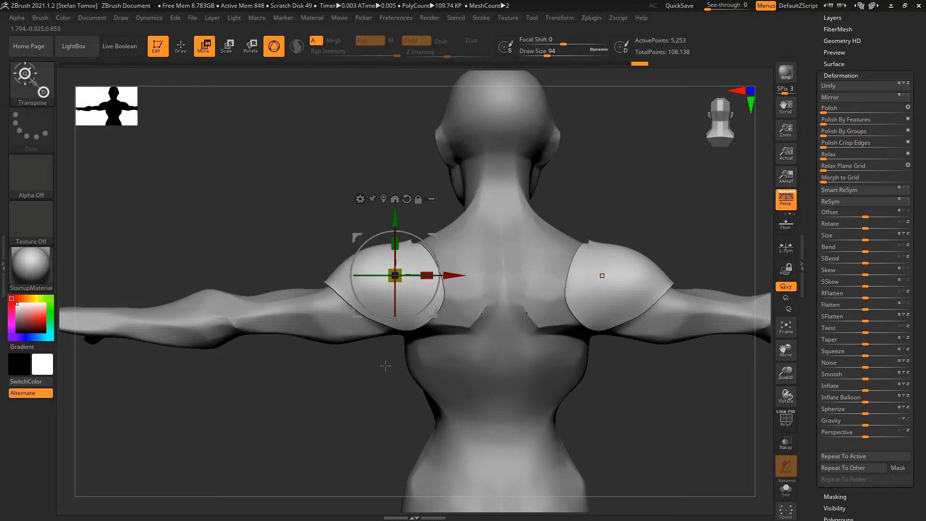
{"action": "left_click_drag", "start_coordinate": [357, 389], "coordinate": [678, 243]}
Step: Show the wireframe on the shoulder patches and set ZRemesher's target to Half
{"action": "left_click_drag", "start_coordinate": [825, 189], "coordinate": [822, 288]}
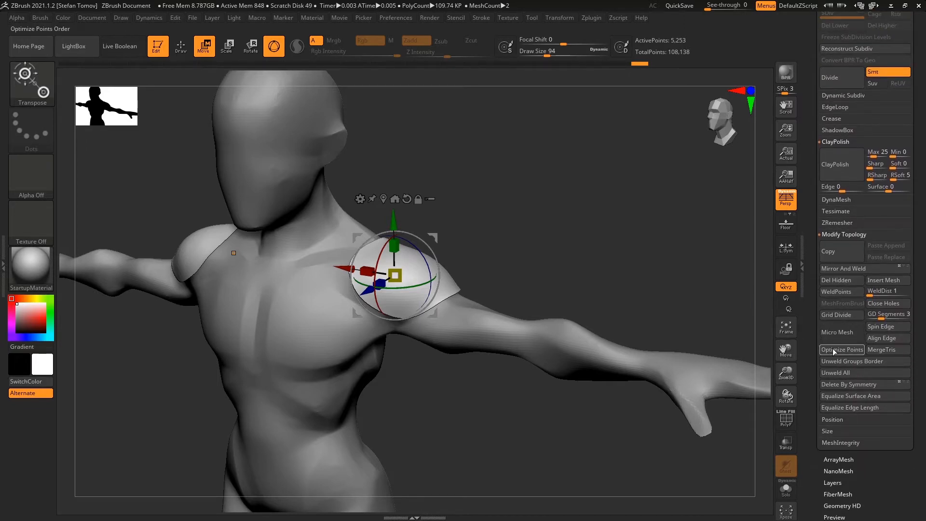
{"action": "left_click", "coordinate": [833, 223]}
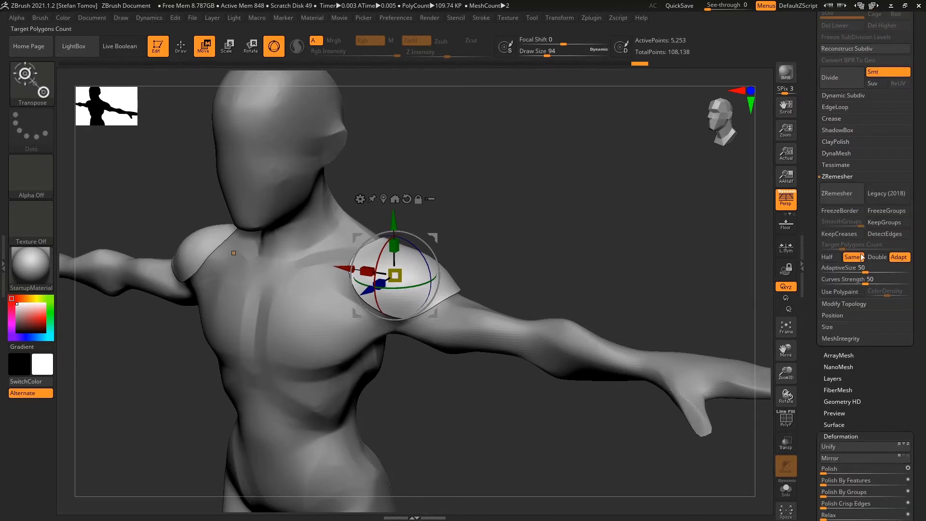
{"action": "right_click_drag", "start_coordinate": [609, 290], "coordinate": [786, 408], "text": "ctrl"}
{"action": "left_click", "coordinate": [786, 421]}
{"action": "left_click", "coordinate": [827, 258]}
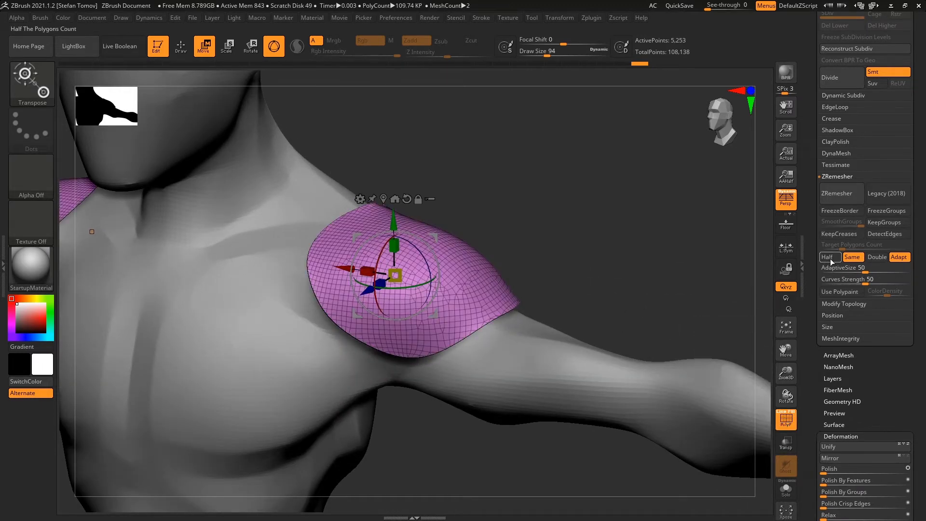
Step: Try remeshing the shoulder patches at Half with AdaptiveSize 50 and with AdaptiveSize 15
{"action": "left_click", "coordinate": [839, 194]}
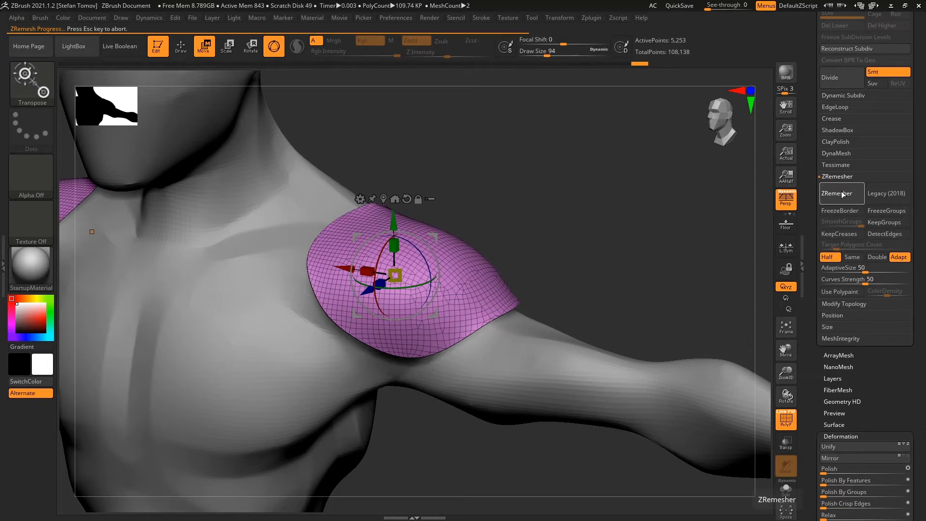
{"action": "left_click", "coordinate": [844, 192]}
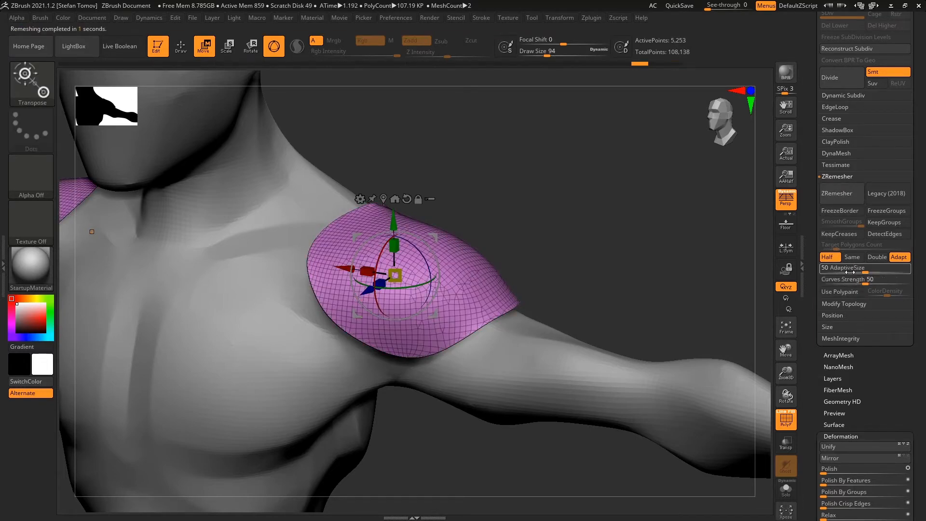
{"action": "left_click", "coordinate": [834, 268]}
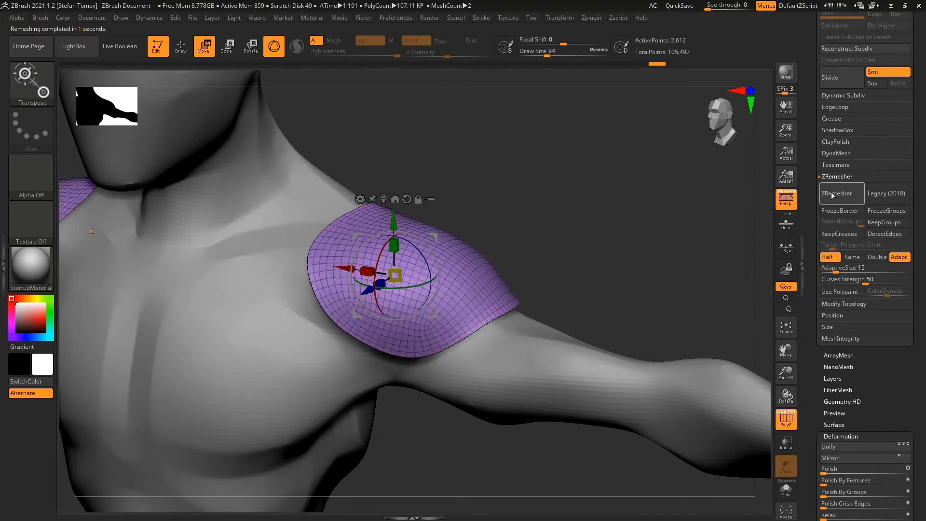
Step: Set AdaptiveSize to 0 and run ZRemesher at Half repeatedly to reduce the shoulder patches to a coarse quad mesh
{"action": "left_click_drag", "start_coordinate": [835, 269], "coordinate": [821, 269]}
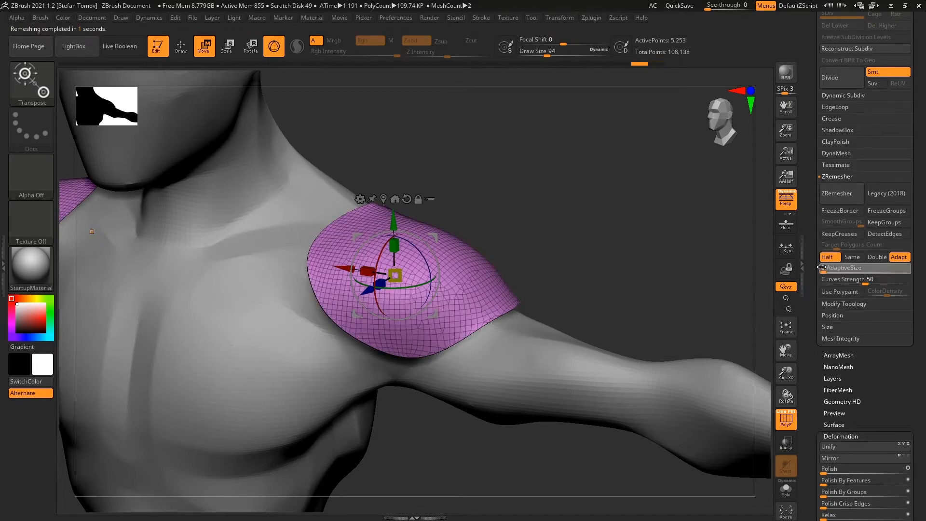
{"action": "left_click", "coordinate": [836, 193]}
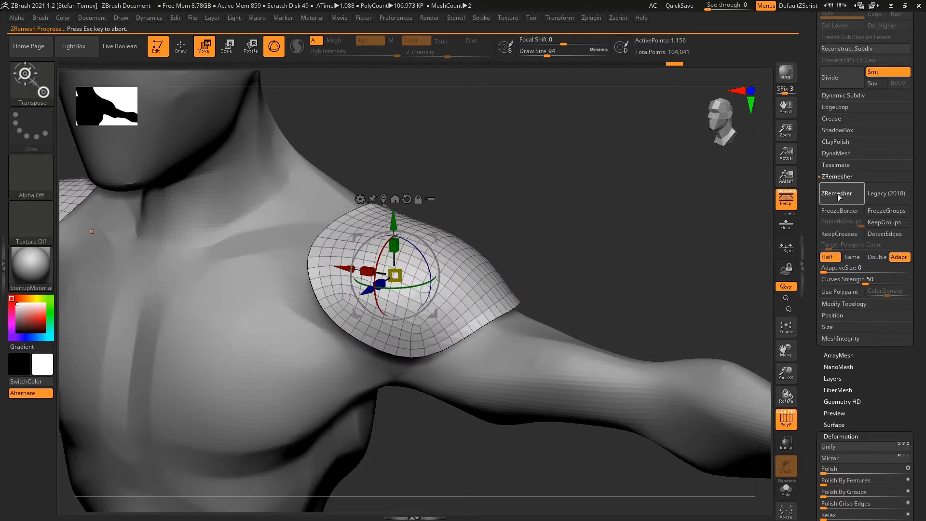
{"action": "left_click_drag", "start_coordinate": [688, 261], "coordinate": [643, 261]}
Step: Return to Draw mode and select the ZModeler brush
{"action": "key", "text": "q"}
{"action": "left_click_drag", "start_coordinate": [375, 453], "coordinate": [419, 436], "text": "alt"}
{"action": "left_click_drag", "start_coordinate": [485, 413], "coordinate": [491, 390], "text": "alt"}
{"action": "left_click_drag", "start_coordinate": [476, 189], "coordinate": [534, 196], "text": "alt"}
{"action": "key", "text": "b"}
{"action": "key", "text": "z"}
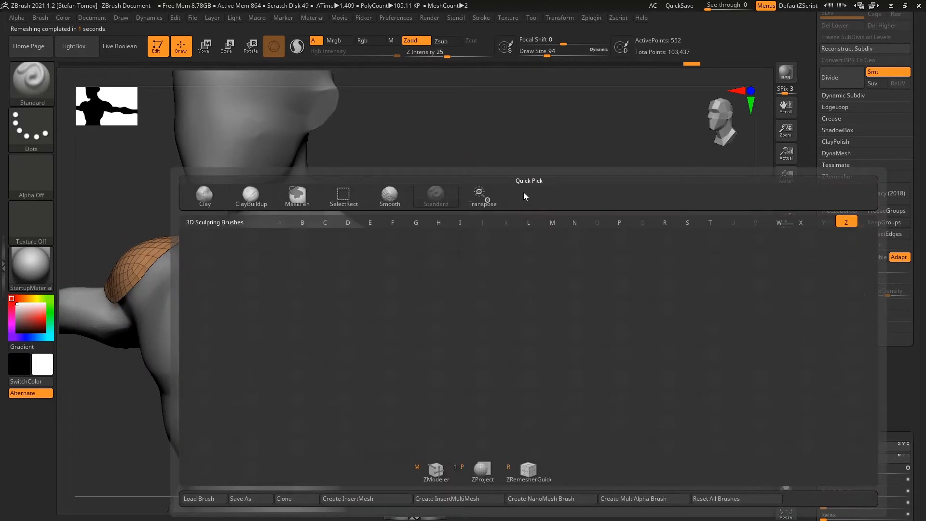
{"action": "key", "text": "m"}
{"action": "key", "text": "b"}
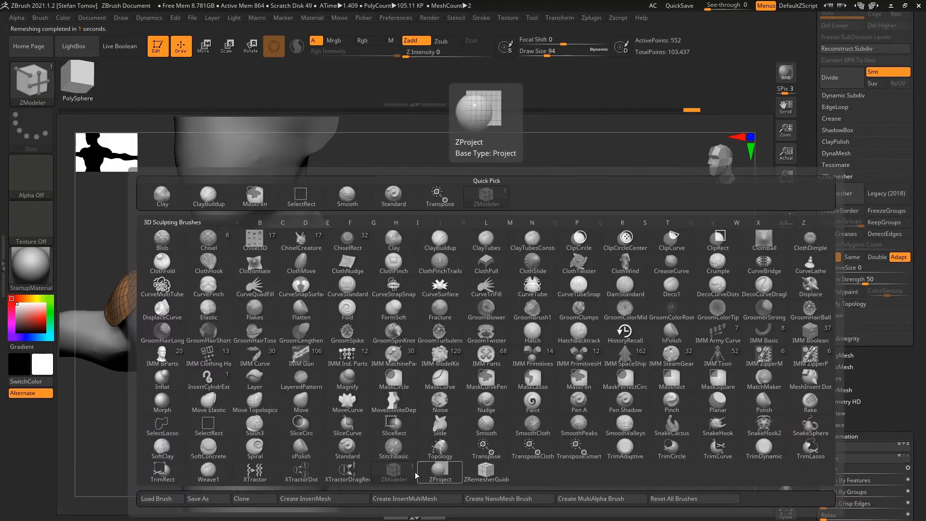
{"action": "left_click", "coordinate": [393, 472]}
Step: Set the ZModeler polygon action to Extrude for the shoulder patch
{"action": "left_click_drag", "start_coordinate": [456, 261], "coordinate": [446, 275], "text": "alt"}
{"action": "key", "text": "space"}
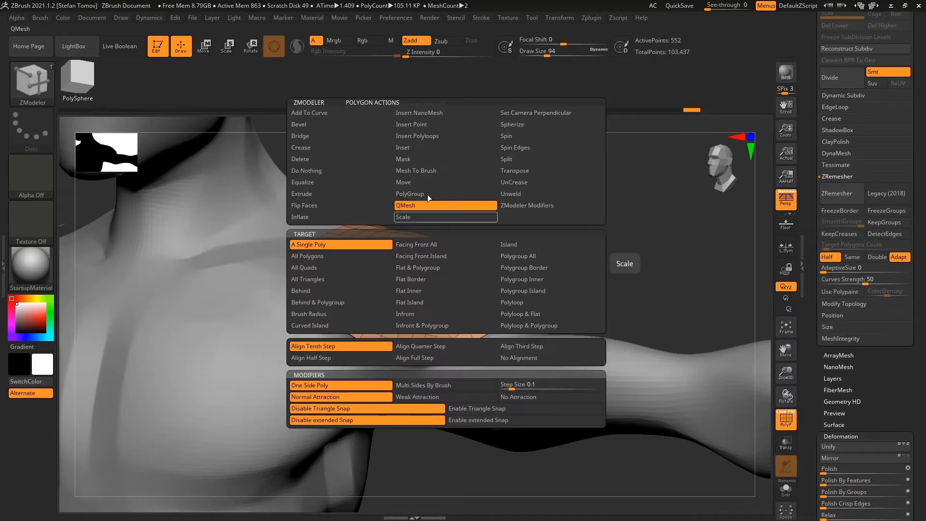
{"action": "left_click", "coordinate": [355, 191]}
{"action": "left_click_drag", "start_coordinate": [505, 223], "coordinate": [484, 245]}
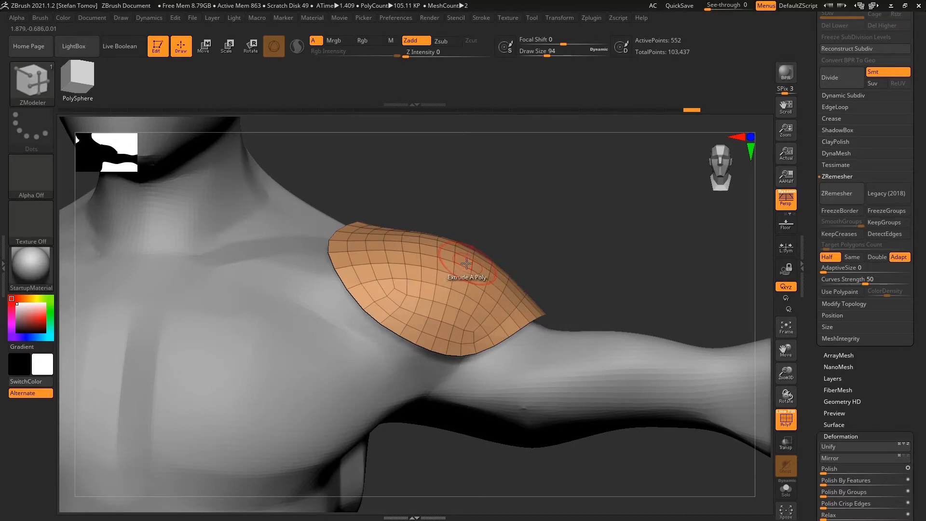
Step: Set the Extrude target to All Polygons and extrude the whole shoulder patch outward
{"action": "key", "text": "space"}
{"action": "left_click", "coordinate": [381, 255]}
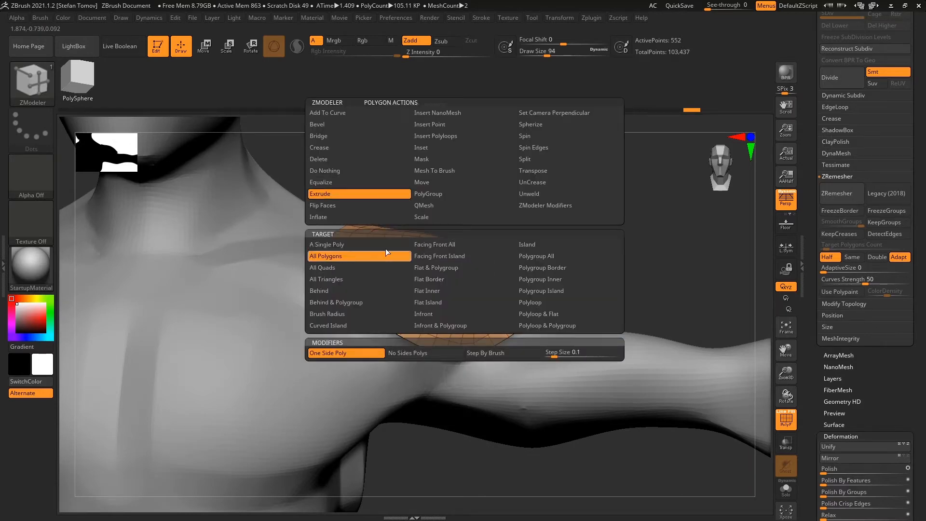
{"action": "left_click_drag", "start_coordinate": [463, 258], "coordinate": [492, 241]}
{"action": "left_click_drag", "start_coordinate": [552, 236], "coordinate": [736, 333]}
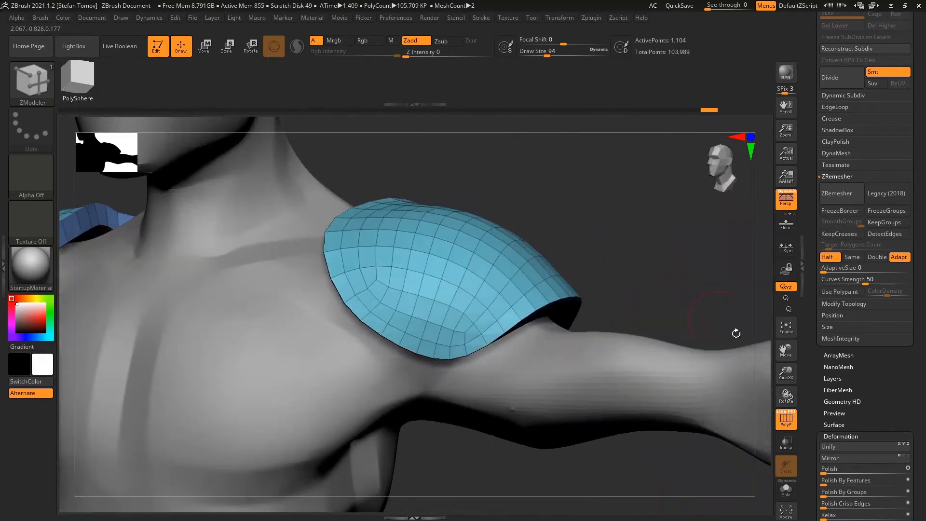
Step: Toggle flipped normals on and off to examine the inner and outer surfaces of the extruded plate
{"action": "mouse_move", "coordinate": [815, 401]}
{"action": "left_mouse_down"}
{"action": "mouse_move", "coordinate": [819, 230]}
{"action": "mouse_move", "coordinate": [823, 254]}
{"action": "left_mouse_up"}
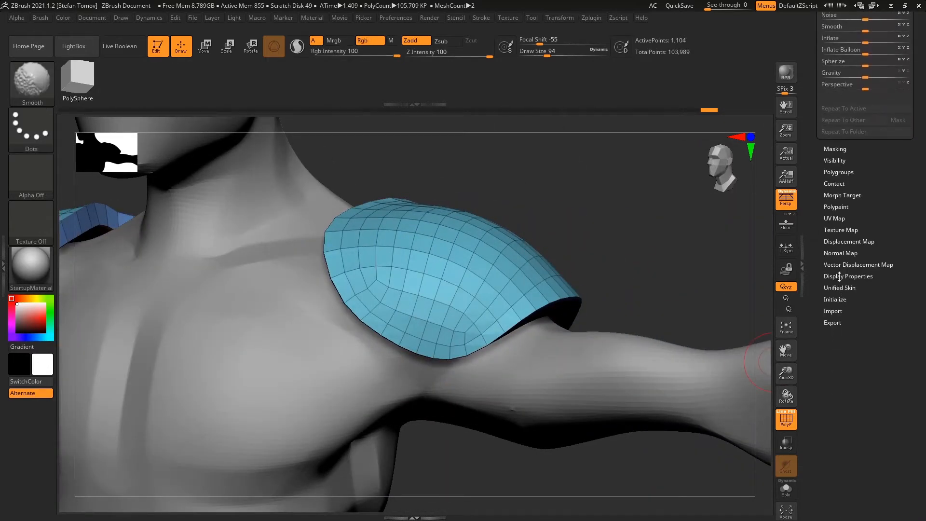
{"action": "left_click", "coordinate": [833, 276], "text": "shift"}
{"action": "left_click", "coordinate": [878, 311]}
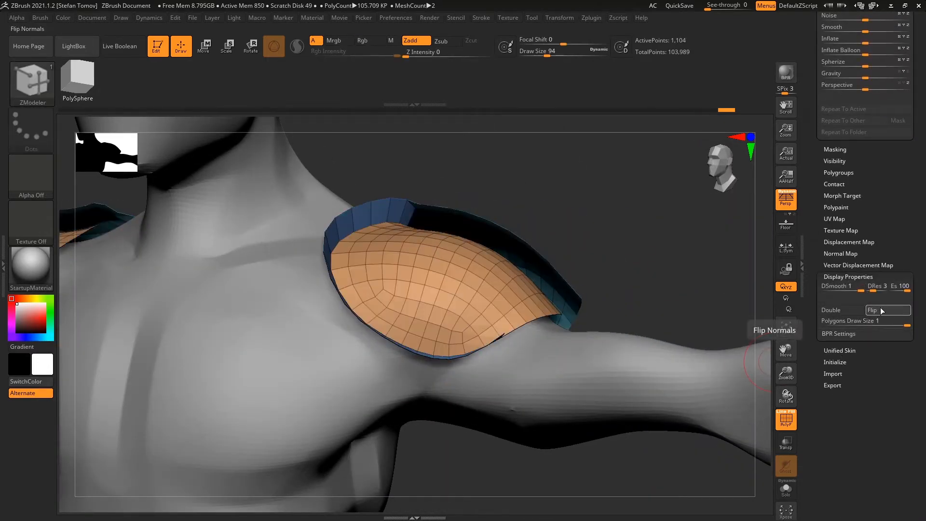
{"action": "left_click", "coordinate": [881, 311]}
{"action": "left_click_drag", "start_coordinate": [668, 302], "coordinate": [579, 263]}
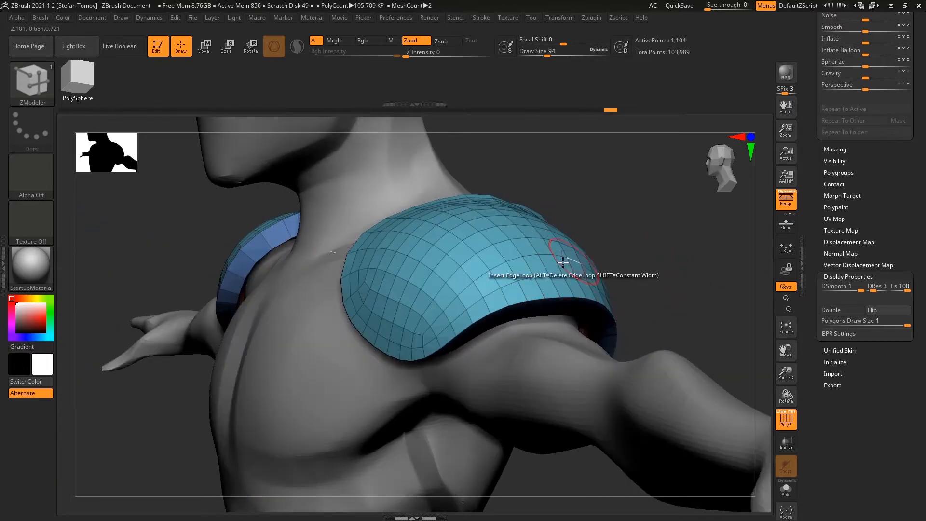
Step: Hide the polyframe and undo the outward extrusion of the shoulder patch
{"action": "left_click", "coordinate": [785, 423]}
{"action": "left_click_drag", "start_coordinate": [716, 297], "coordinate": [647, 272]}
{"action": "key", "text": "ctrl+z"}
{"action": "key", "text": "ctrl+z"}
{"action": "key", "text": "ctrl+z"}
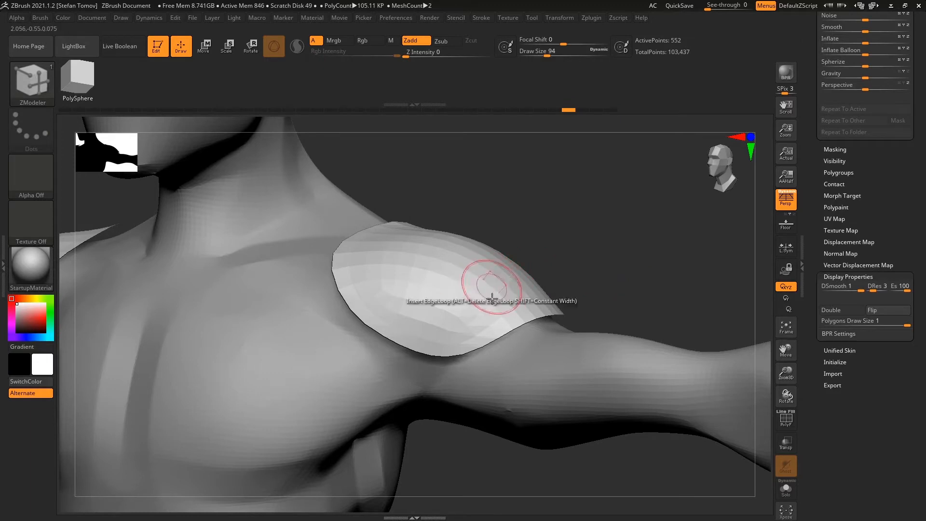
Step: Try extruding all polygons of the shoulder patch inward toward the body
{"action": "left_click_drag", "start_coordinate": [568, 269], "coordinate": [488, 306]}
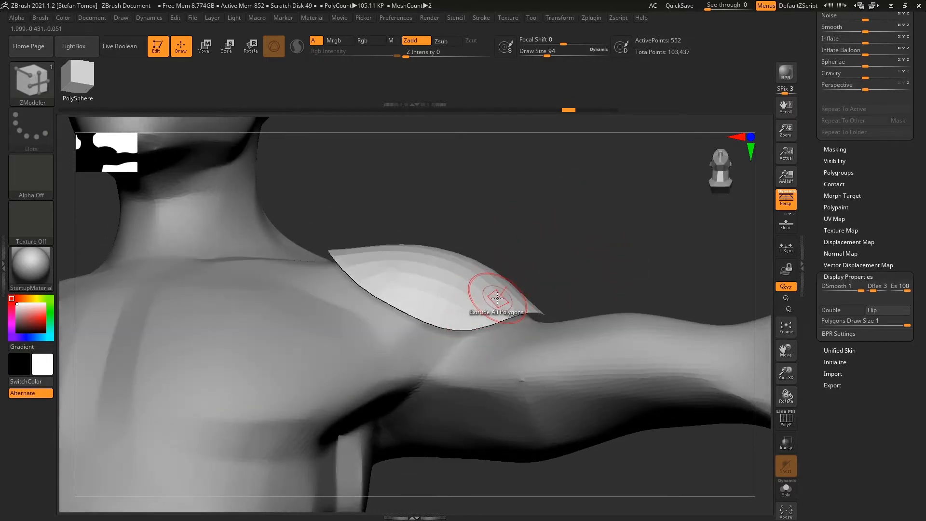
{"action": "left_click_drag", "start_coordinate": [496, 298], "coordinate": [477, 324]}
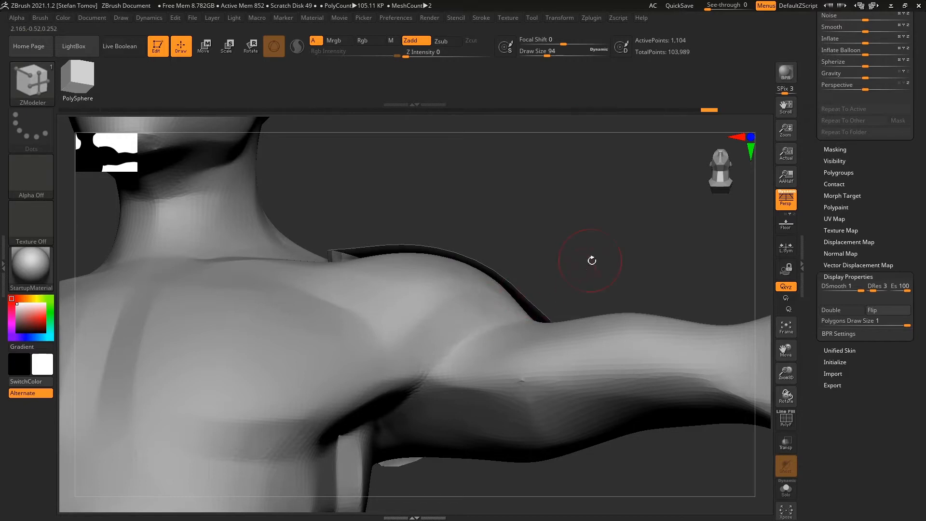
{"action": "left_click_drag", "start_coordinate": [590, 260], "coordinate": [622, 270]}
Step: Isolate the plates in Solo mode and flip their normals to inspect the inward extrusion, then show the body
{"action": "left_click", "coordinate": [787, 490]}
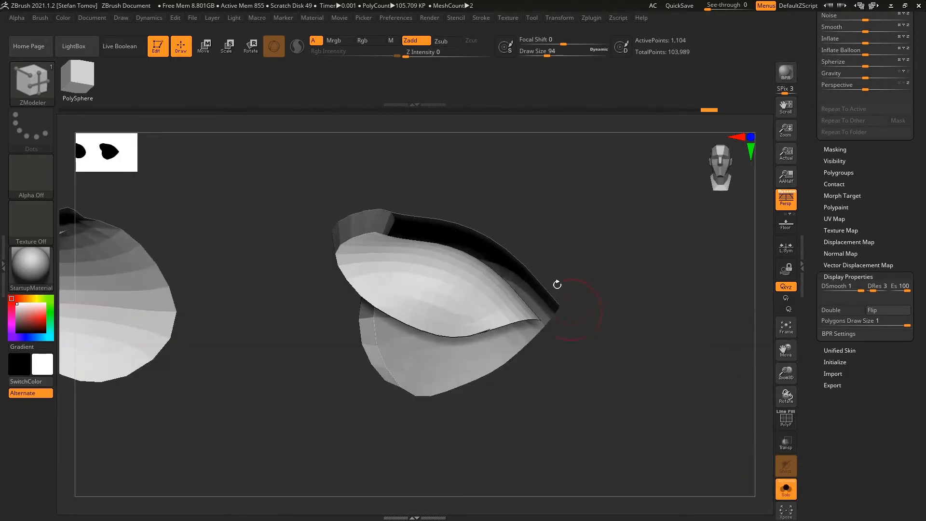
{"action": "left_click_drag", "start_coordinate": [569, 242], "coordinate": [613, 226]}
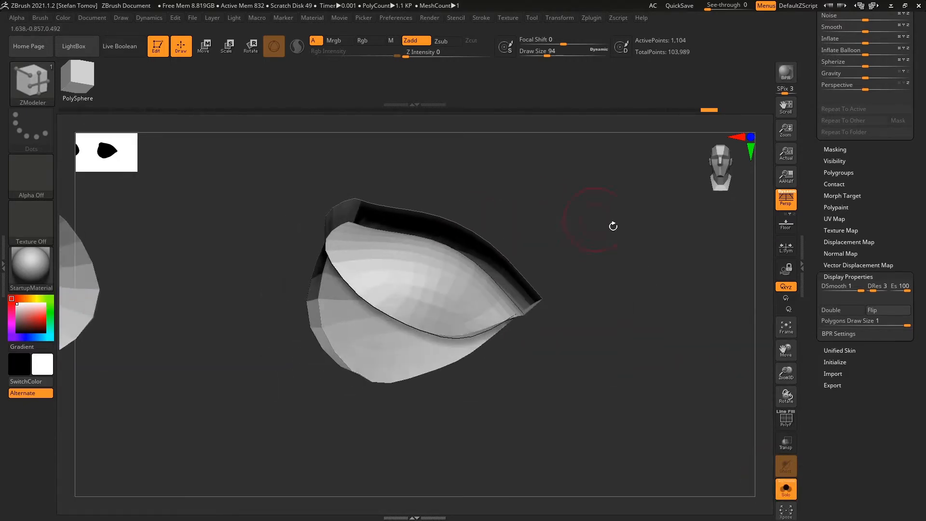
{"action": "left_click", "coordinate": [887, 312]}
{"action": "left_click", "coordinate": [787, 489]}
{"action": "left_click_drag", "start_coordinate": [634, 332], "coordinate": [648, 249]}
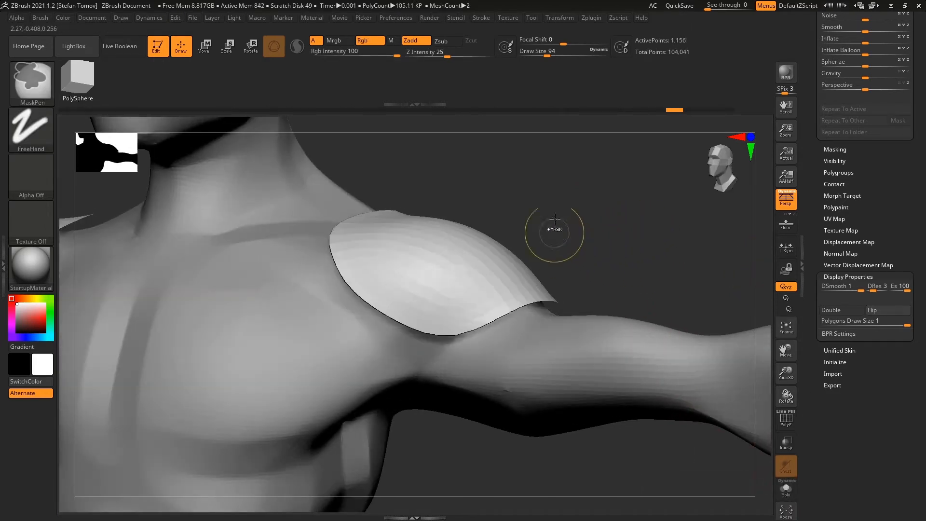
Step: Extrude all polygons of the shoulder patch outward to give the plate thickness
{"action": "left_click_drag", "start_coordinate": [516, 275], "coordinate": [528, 263]}
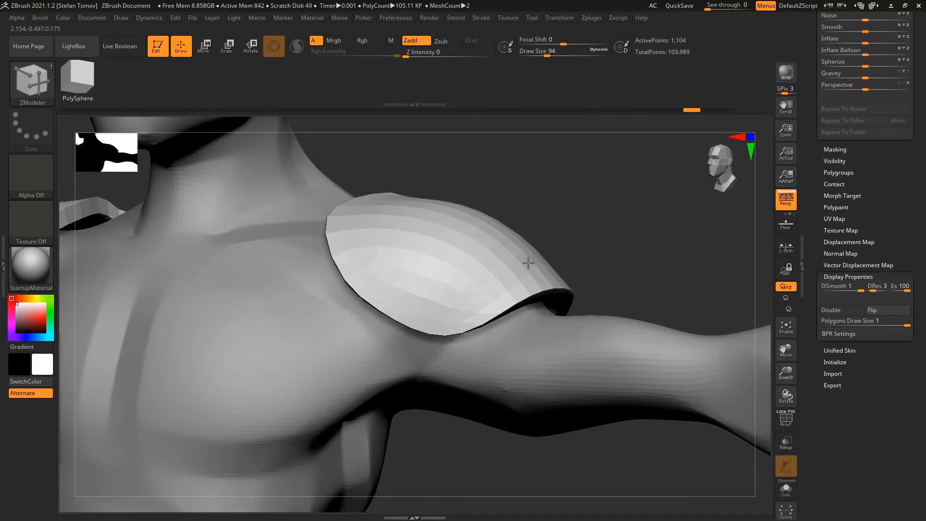
{"action": "scroll", "coordinate": [824, 236], "scroll_direction": "up", "scroll_amount": 10}
{"action": "key", "text": "f"}
{"action": "left_click_drag", "start_coordinate": [546, 228], "coordinate": [692, 326]}
Step: Show the polyframe, set the Extrude target to Polyloop and extrude the plate's side loop into a border strip
{"action": "left_click", "coordinate": [786, 418]}
{"action": "right_click_drag", "start_coordinate": [600, 355], "coordinate": [478, 296]}
{"action": "right_click", "coordinate": [486, 307]}
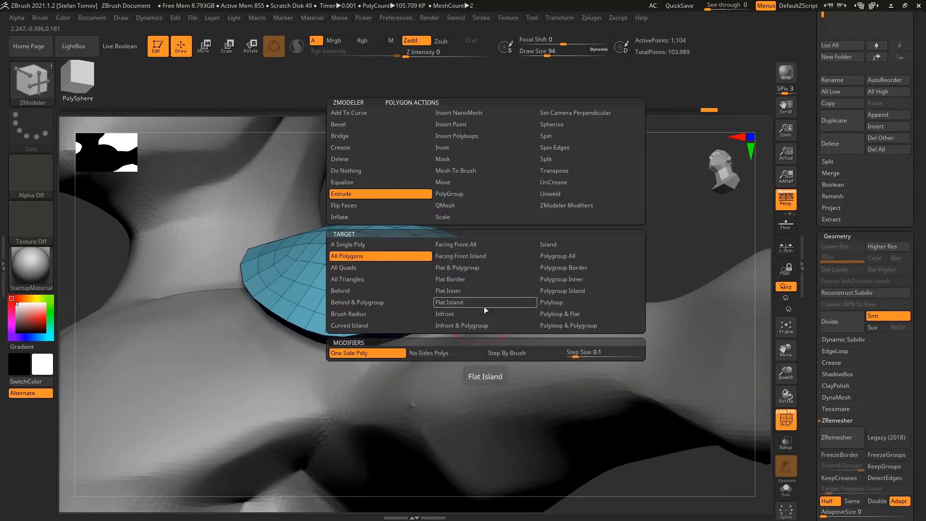
{"action": "left_click", "coordinate": [552, 304]}
{"action": "left_click_drag", "start_coordinate": [416, 322], "coordinate": [423, 343]}
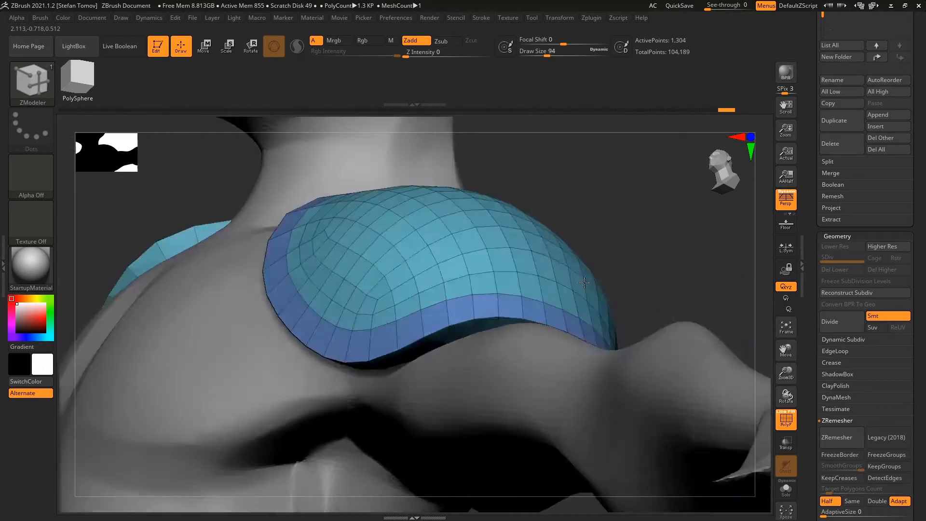
Step: Extrude the border polyloop outward into a raised rim around the shoulder plate and hide the polyframe
{"action": "mouse_move", "coordinate": [584, 282]}
{"action": "right_mouse_down"}
{"action": "mouse_move", "coordinate": [554, 250]}
{"action": "mouse_move", "coordinate": [428, 314]}
{"action": "right_mouse_up"}
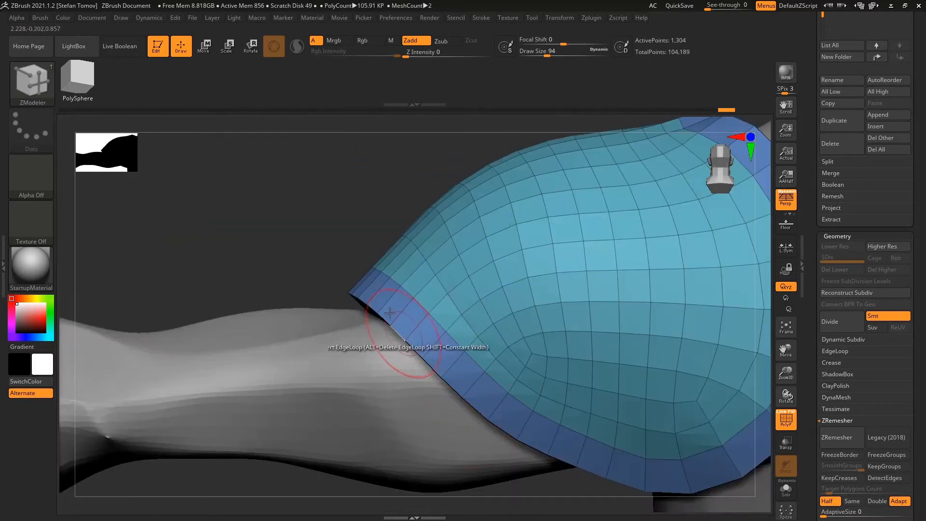
{"action": "right_click_drag", "start_coordinate": [341, 240], "coordinate": [369, 269]}
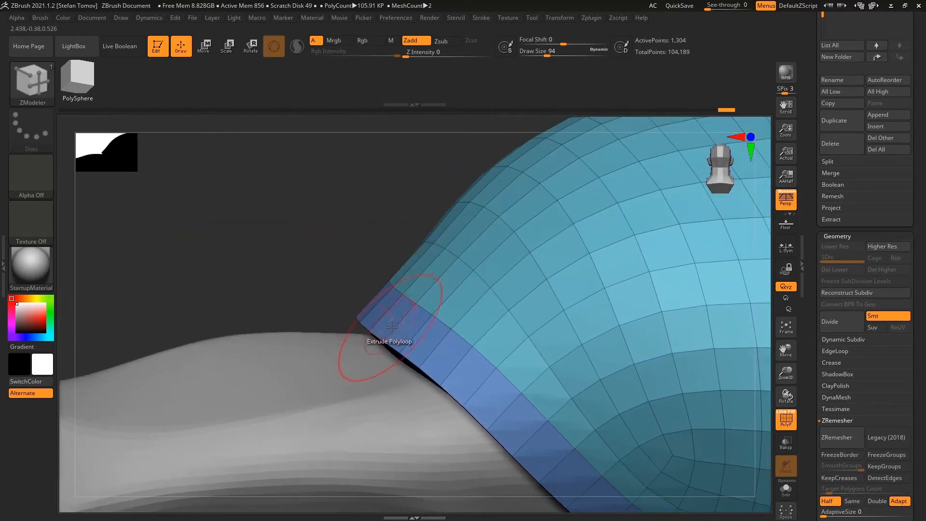
{"action": "left_click_drag", "start_coordinate": [403, 327], "coordinate": [381, 268]}
{"action": "right_click_drag", "start_coordinate": [399, 248], "coordinate": [424, 305], "text": "ctrl"}
{"action": "left_click", "coordinate": [786, 419]}
{"action": "right_click_drag", "start_coordinate": [634, 327], "coordinate": [716, 283]}
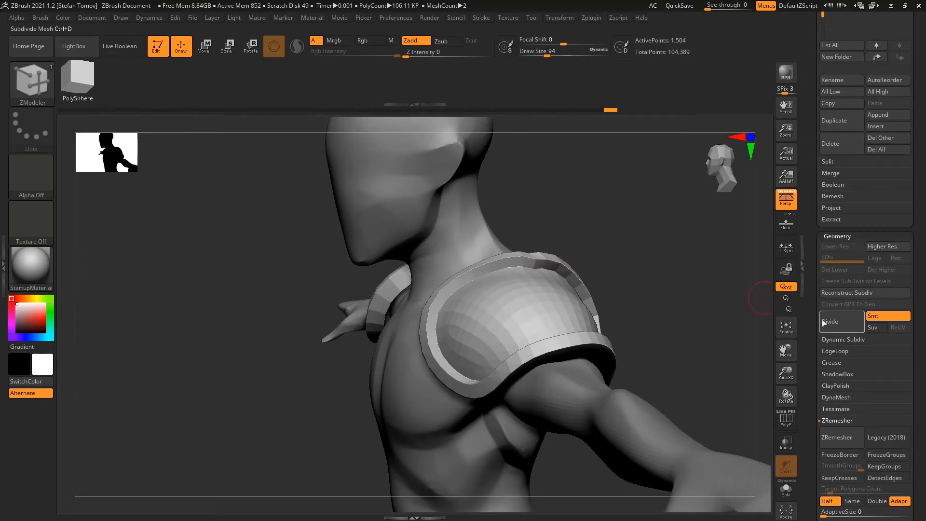
Step: Switch to the Move gizmo with the shoulder plates in front view
{"action": "scroll", "coordinate": [839, 289], "scroll_direction": "down", "scroll_amount": 10}
{"action": "left_click_drag", "start_coordinate": [825, 238], "coordinate": [695, 279]}
{"action": "right_click_drag", "start_coordinate": [695, 279], "coordinate": [736, 302]}
{"action": "right_click_drag", "start_coordinate": [516, 286], "coordinate": [573, 277], "text": "shift"}
{"action": "key", "text": "w"}
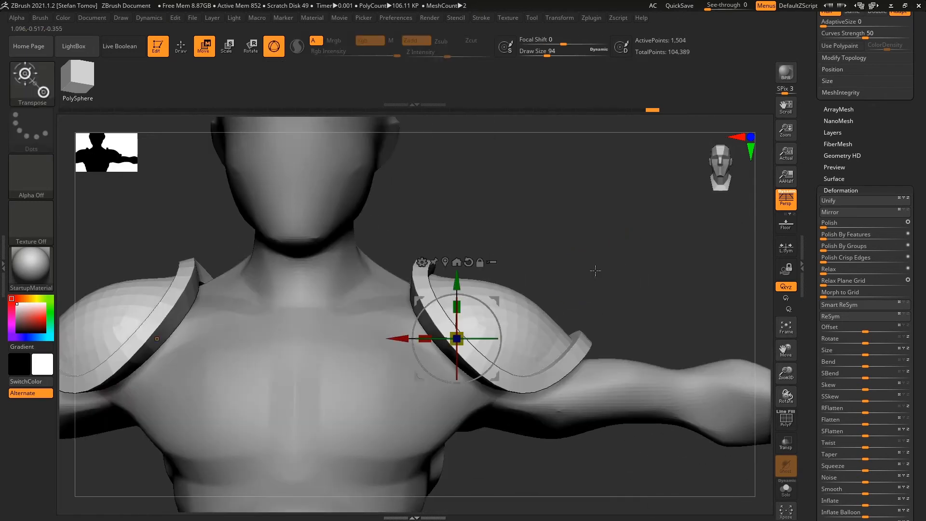
Step: Try applying the gizmo's Deformer to both shoulder plates at once
{"action": "left_click", "coordinate": [422, 263]}
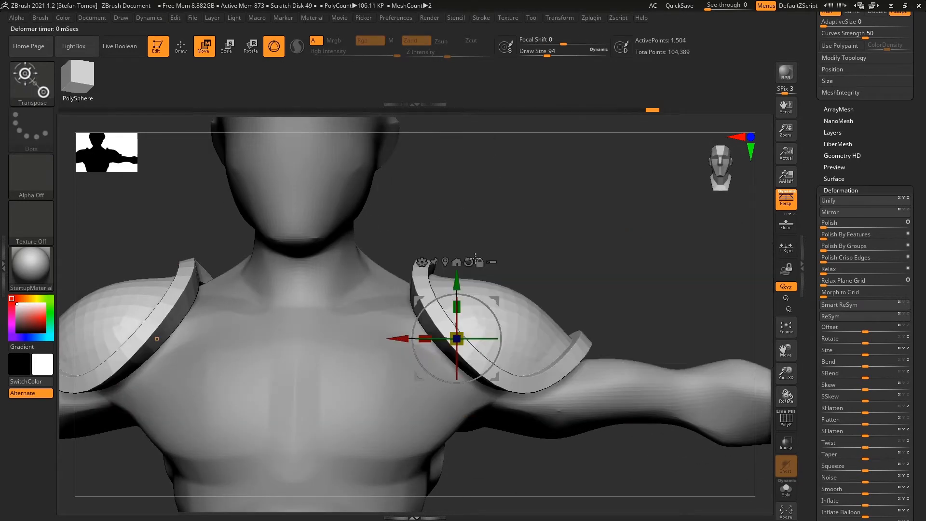
{"action": "left_click", "coordinate": [421, 263]}
{"action": "left_click", "coordinate": [462, 309]}
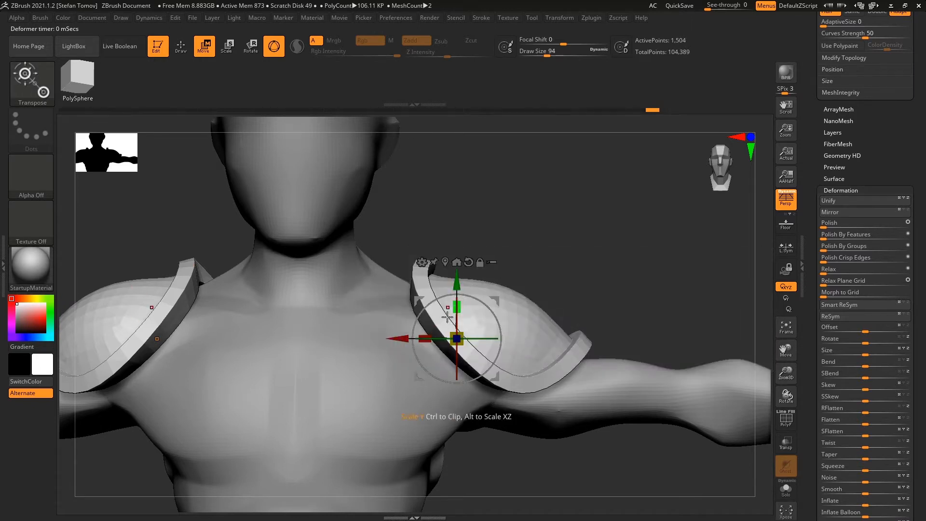
Step: Hide the plate on the character's left shoulder and delete the hidden geometry
{"action": "left_click_drag", "start_coordinate": [474, 305], "coordinate": [434, 410]}
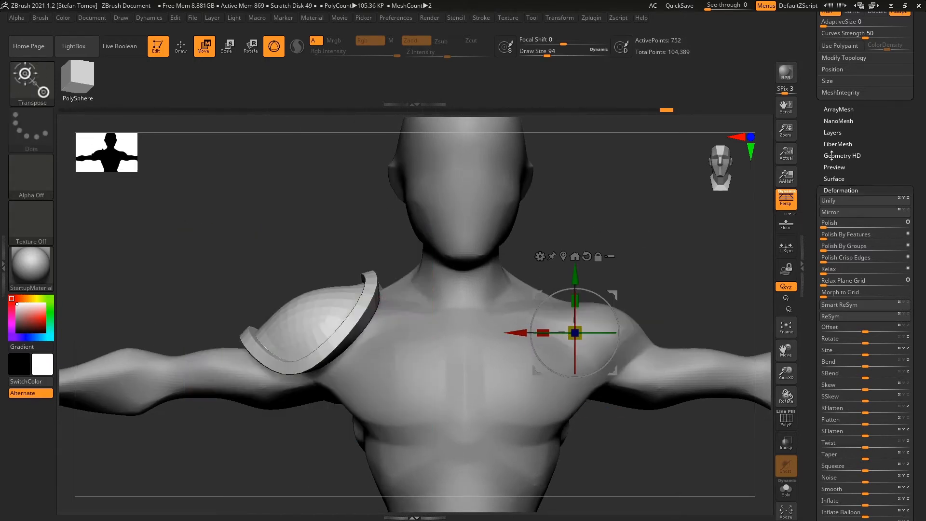
{"action": "scroll", "coordinate": [832, 162], "scroll_direction": "up", "scroll_amount": 5}
{"action": "left_click", "coordinate": [843, 297]}
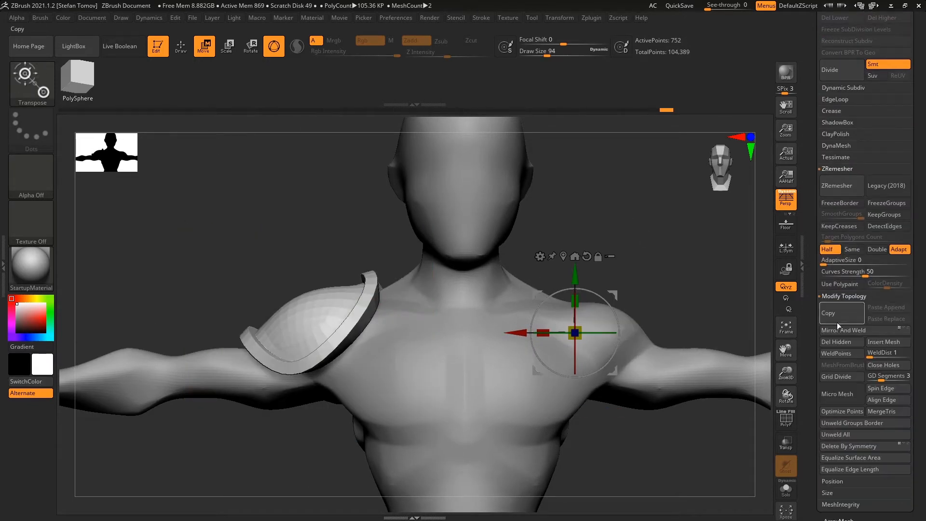
{"action": "left_click", "coordinate": [833, 343]}
Step: Apply the Deformer cage to the remaining plate and pull its upper outer control points up and outward
{"action": "left_click_drag", "start_coordinate": [594, 250], "coordinate": [687, 249], "text": "alt"}
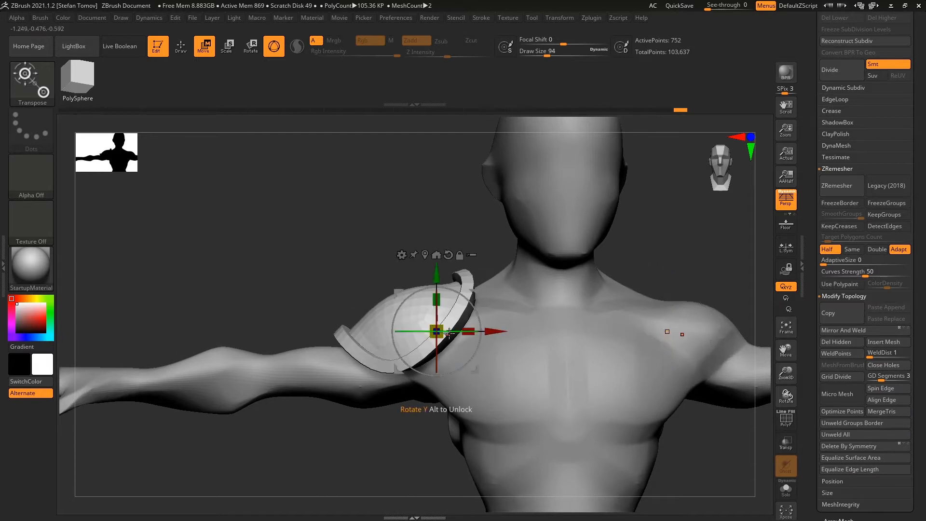
{"action": "left_click", "coordinate": [402, 254]}
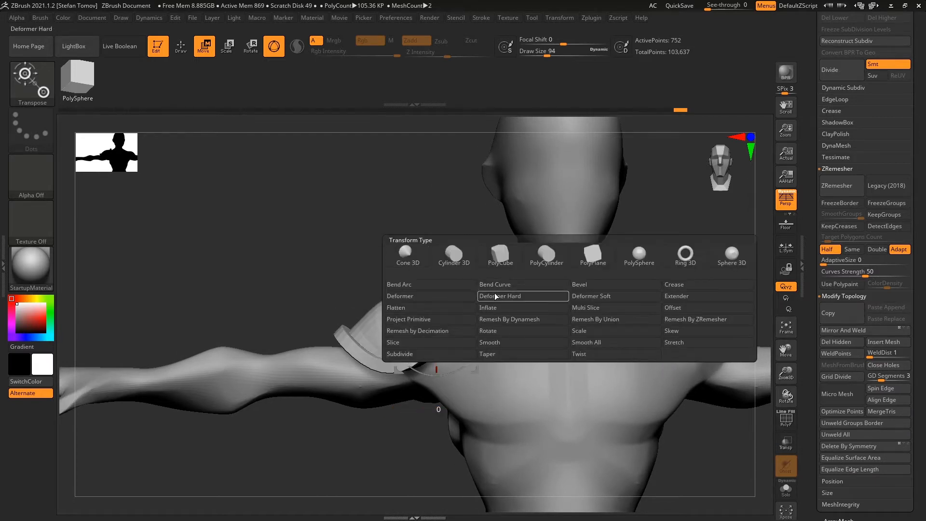
{"action": "left_click", "coordinate": [418, 295]}
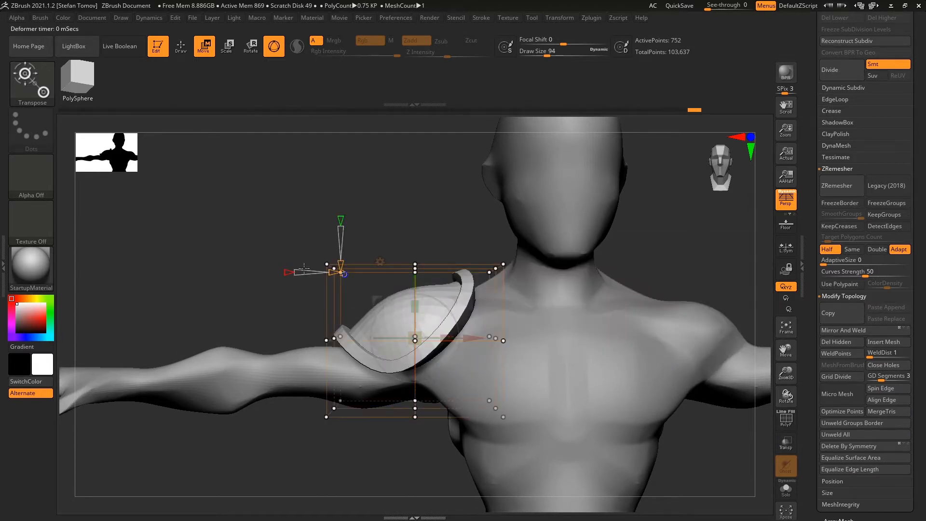
{"action": "mouse_move", "coordinate": [302, 240]}
{"action": "left_mouse_down", "text": "ctrl+shift"}
{"action": "mouse_move", "coordinate": [377, 293]}
{"action": "mouse_move", "coordinate": [366, 290]}
{"action": "left_mouse_up", "text": "ctrl+shift"}
{"action": "mouse_move", "coordinate": [319, 244]}
{"action": "left_mouse_down", "text": "ctrl"}
{"action": "mouse_move", "coordinate": [357, 288]}
{"action": "mouse_move", "coordinate": [313, 235]}
{"action": "left_mouse_up", "text": "ctrl"}
{"action": "key", "text": "ctrl+z"}
{"action": "left_click_drag", "start_coordinate": [341, 272], "coordinate": [318, 243]}
Step: Try moving the cage's upper middle control points to reshape the top of the plate
{"action": "left_click_drag", "start_coordinate": [403, 248], "coordinate": [430, 302], "text": "ctrl"}
{"action": "left_click_drag", "start_coordinate": [413, 212], "coordinate": [414, 229]}
{"action": "key", "text": "ctrl+z"}
{"action": "left_click_drag", "start_coordinate": [333, 255], "coordinate": [279, 203], "text": "ctrl+alt"}
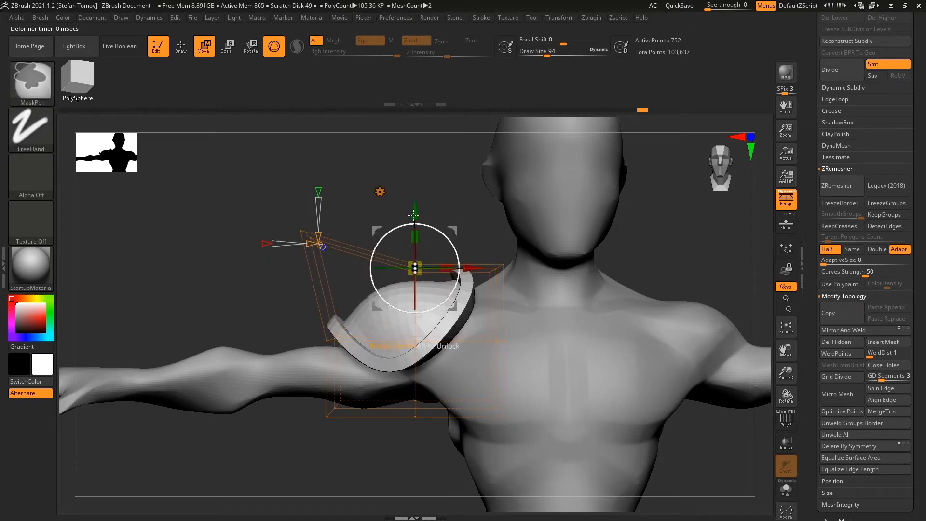
{"action": "mouse_move", "coordinate": [414, 213]}
{"action": "left_mouse_down"}
{"action": "mouse_move", "coordinate": [394, 253]}
{"action": "mouse_move", "coordinate": [396, 270]}
{"action": "left_mouse_up"}
{"action": "left_click_drag", "start_coordinate": [319, 200], "coordinate": [339, 207]}
Step: Raise the cage's top centre control point and adjust an upper outer point to give the plate a higher dome
{"action": "left_click_drag", "start_coordinate": [377, 243], "coordinate": [430, 279], "text": "ctrl"}
{"action": "left_click_drag", "start_coordinate": [367, 227], "coordinate": [431, 278]}
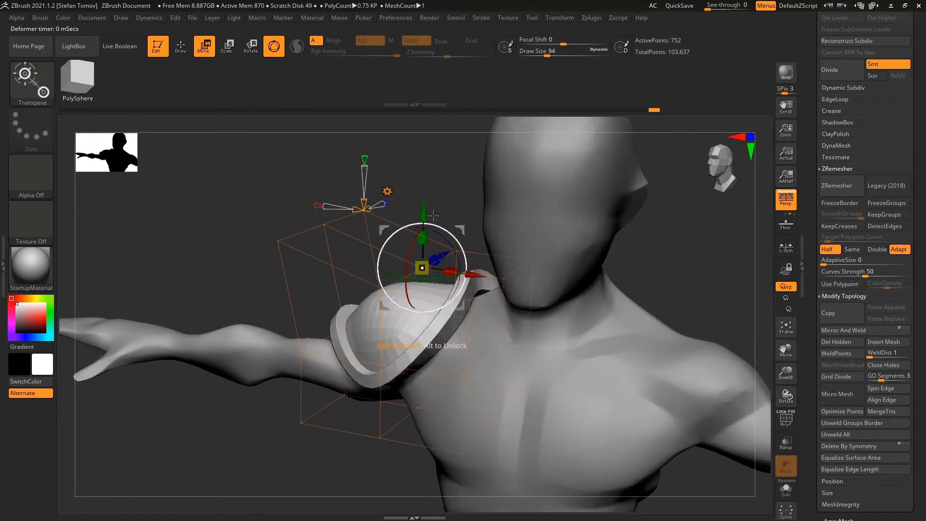
{"action": "left_click_drag", "start_coordinate": [433, 215], "coordinate": [408, 194]}
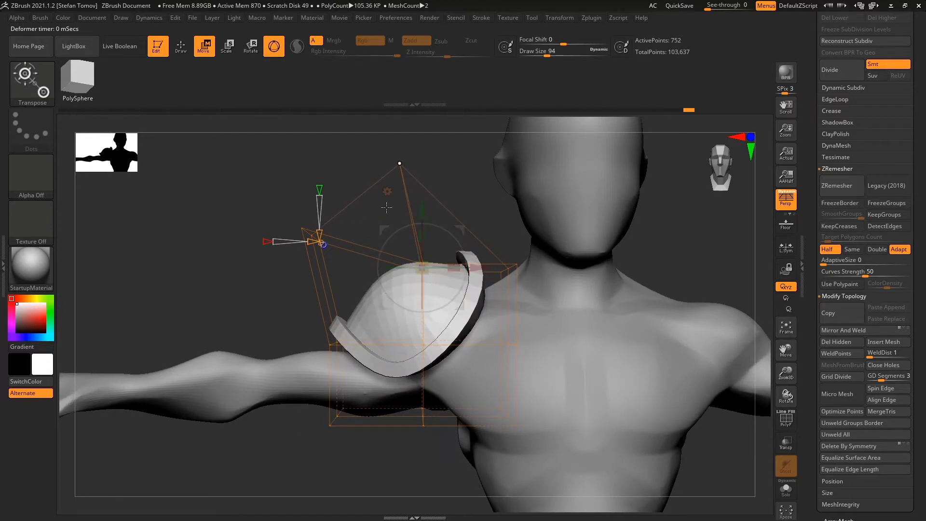
{"action": "left_click_drag", "start_coordinate": [290, 259], "coordinate": [265, 269]}
{"action": "mouse_move", "coordinate": [311, 220]}
{"action": "left_mouse_down", "text": "ctrl"}
{"action": "mouse_move", "coordinate": [330, 244]}
{"action": "mouse_move", "coordinate": [403, 248]}
{"action": "mouse_move", "coordinate": [372, 212]}
{"action": "mouse_move", "coordinate": [445, 226]}
{"action": "left_mouse_up", "text": "ctrl"}
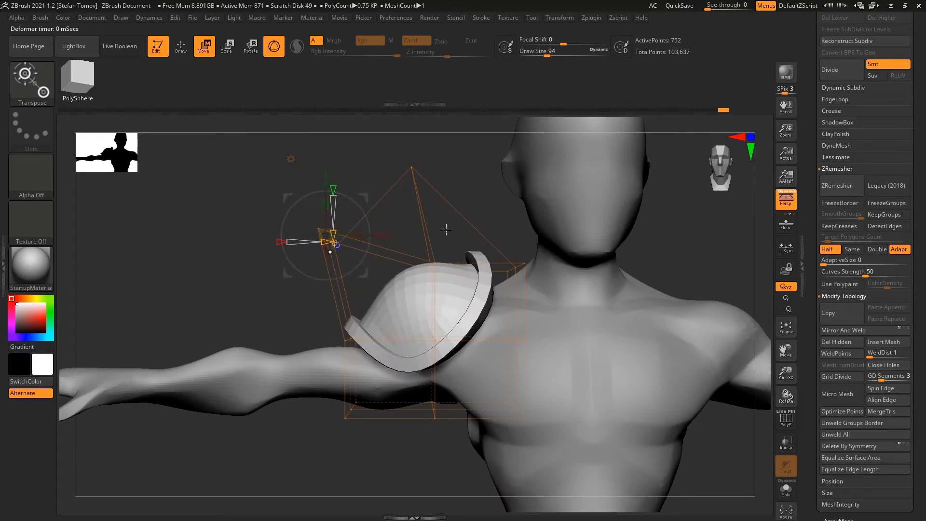
Step: Switch to the Move brush, enlarge the Draw Size to 305 and reshape the plate's dome and outer side
{"action": "key", "text": "q"}
{"action": "key", "text": "b"}
{"action": "key", "text": "m"}
{"action": "key", "text": "v"}
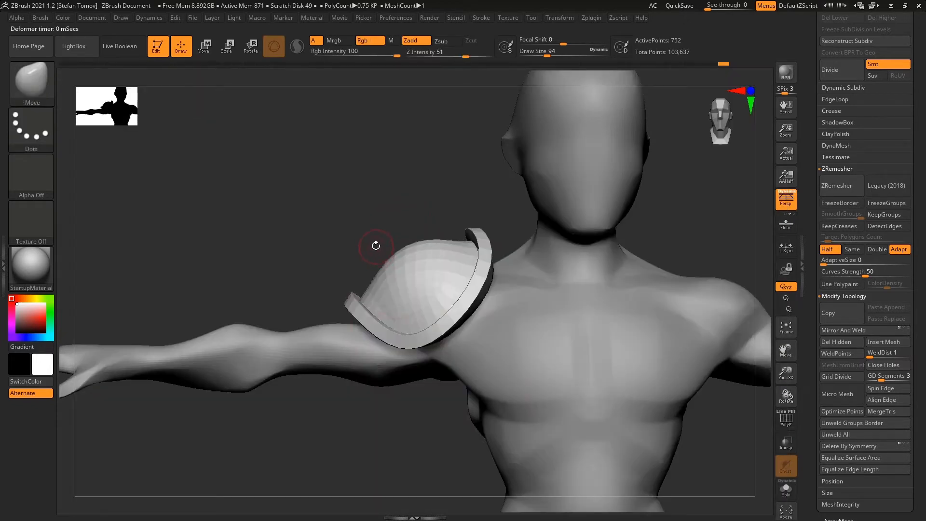
{"action": "key", "text": "s"}
{"action": "left_click_drag", "start_coordinate": [395, 253], "coordinate": [421, 232]}
{"action": "key", "text": "bracketright"}
{"action": "key", "text": "bracketright"}
{"action": "key", "text": "bracketright"}
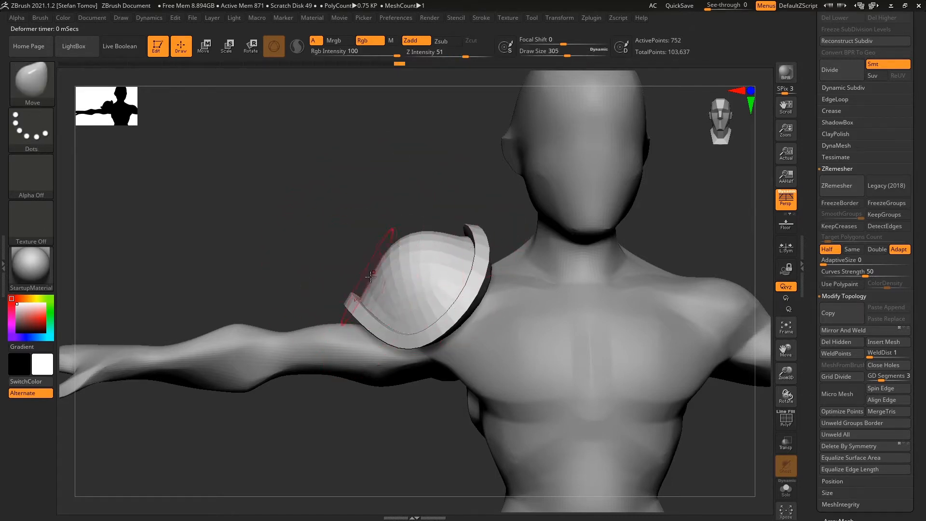
{"action": "mouse_move", "coordinate": [378, 285]}
{"action": "right_mouse_down", "text": "ctrl"}
{"action": "mouse_move", "coordinate": [310, 198]}
{"action": "mouse_move", "coordinate": [444, 246]}
{"action": "mouse_move", "coordinate": [352, 291]}
{"action": "mouse_move", "coordinate": [362, 278]}
{"action": "right_mouse_up", "text": "ctrl"}
Step: Select the ZModeler brush and show the polyframe on the reshaped shoulder plate
{"action": "key", "text": "b"}
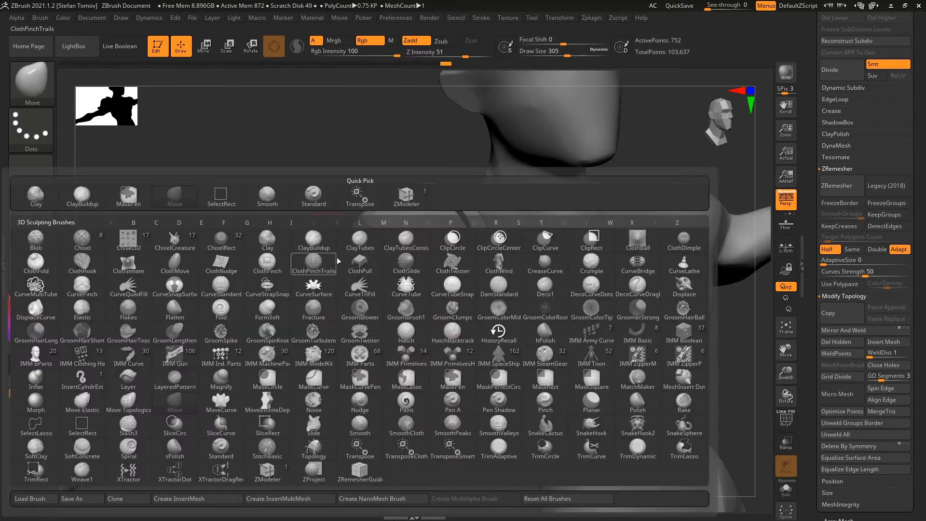
{"action": "key", "text": "z"}
{"action": "key", "text": "m"}
{"action": "right_click_drag", "start_coordinate": [307, 217], "coordinate": [407, 289], "text": "ctrl"}
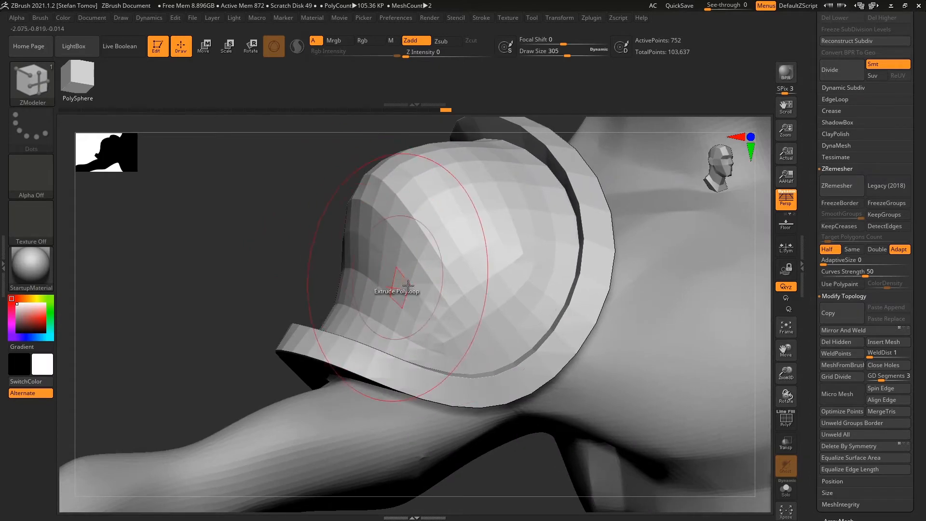
{"action": "key", "text": "shift+f"}
Step: Isolate the plate's dome and outer rim faces, and reduce the Draw Size to 80
{"action": "key", "text": "ctrl+shift"}
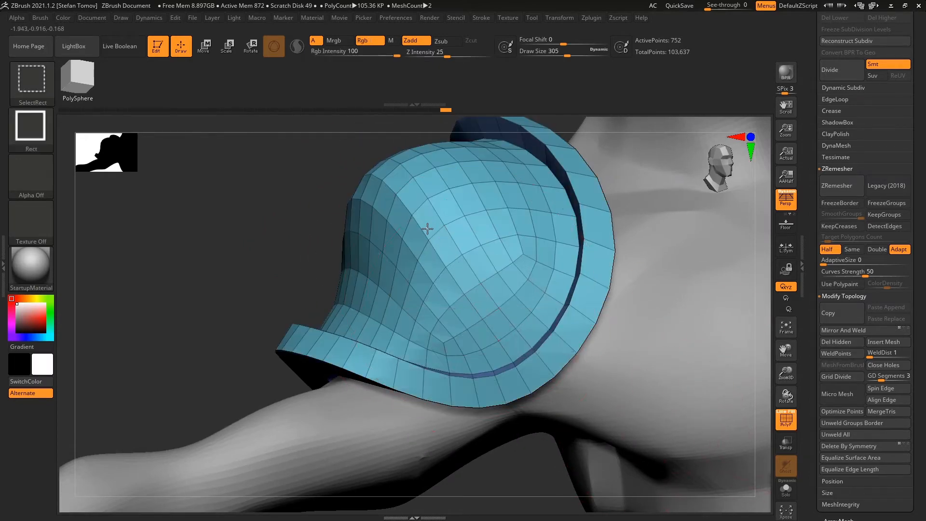
{"action": "mouse_move", "coordinate": [331, 229]}
{"action": "right_mouse_down"}
{"action": "mouse_move", "coordinate": [279, 263]}
{"action": "mouse_move", "coordinate": [252, 253]}
{"action": "mouse_move", "coordinate": [302, 249]}
{"action": "mouse_move", "coordinate": [299, 233]}
{"action": "right_mouse_up"}
{"action": "key", "text": "s"}
{"action": "left_click_drag", "start_coordinate": [434, 223], "coordinate": [405, 220]}
Step: Set the ZModeler polygon action to PolyGroup with target Polygroup Island, and give the dome its own polygroup
{"action": "key", "text": "space"}
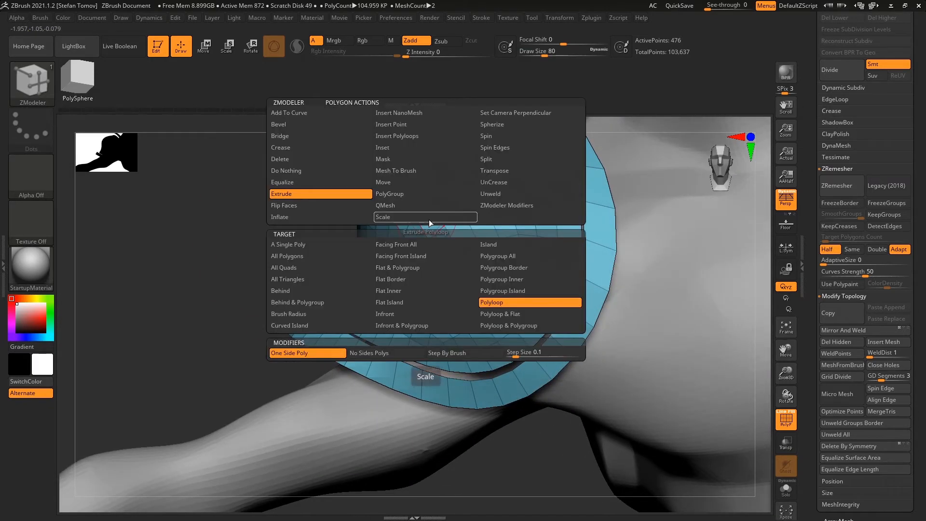
{"action": "key", "text": "space"}
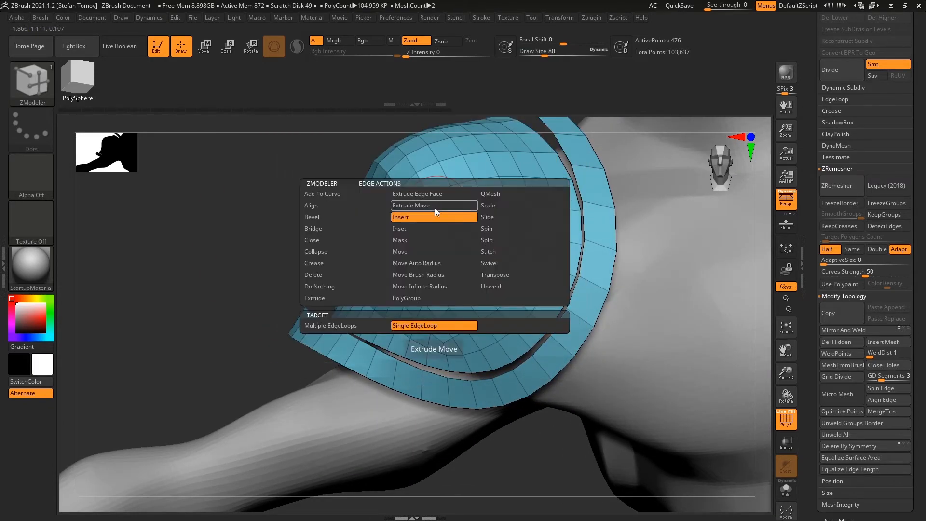
{"action": "key", "text": "space"}
{"action": "key", "text": "space"}
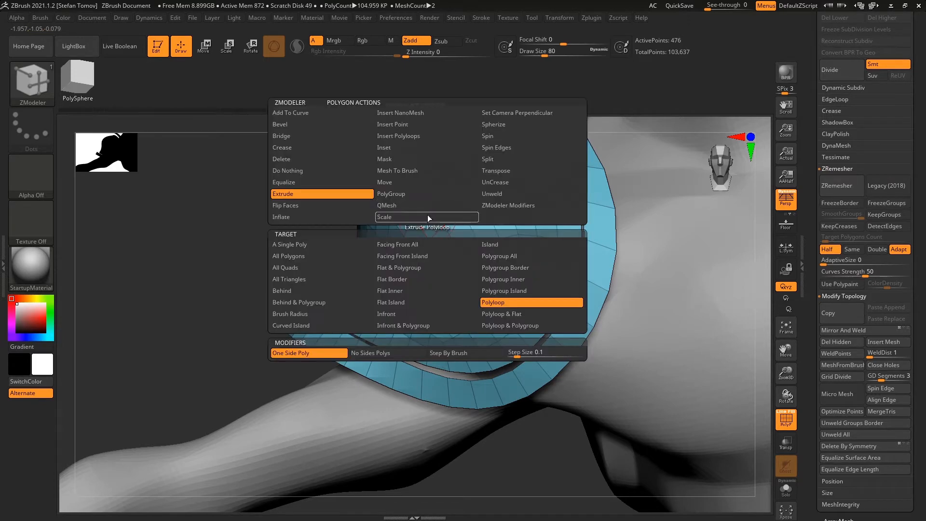
{"action": "left_click", "coordinate": [388, 194]}
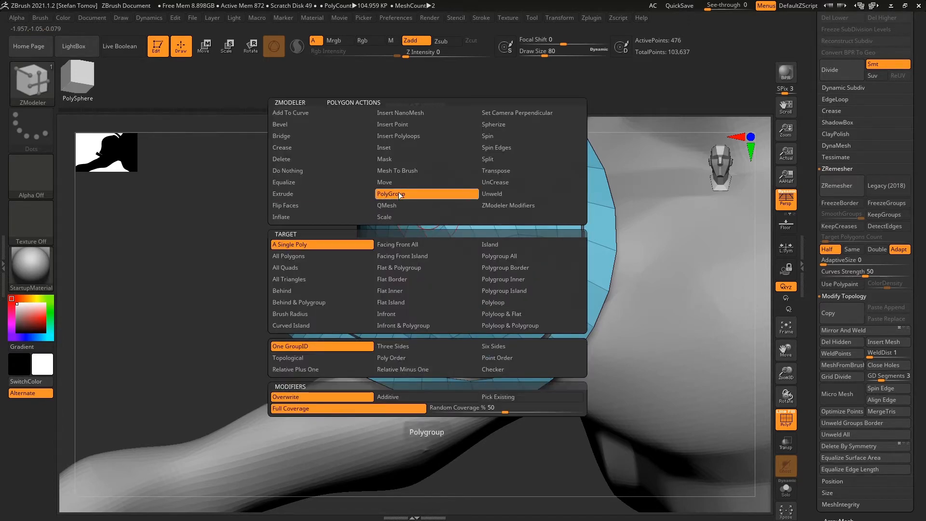
{"action": "left_click", "coordinate": [497, 291]}
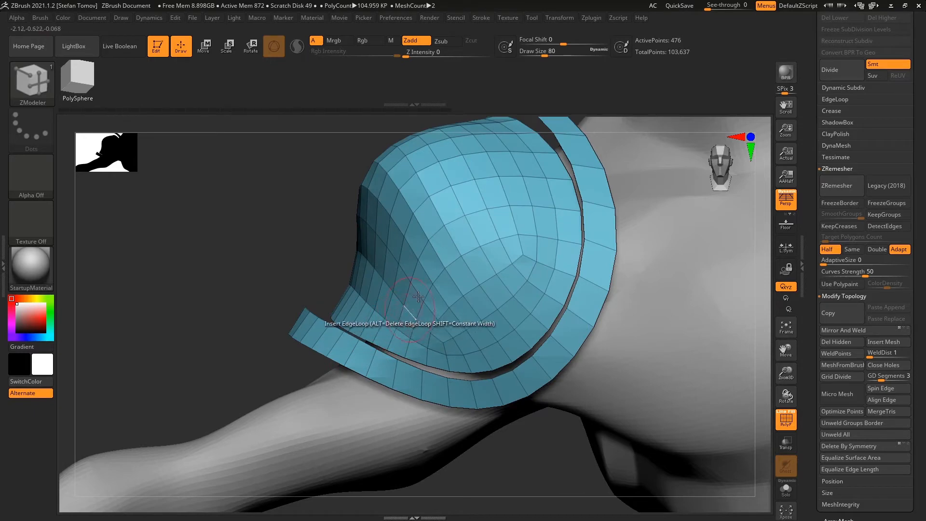
{"action": "left_click", "coordinate": [451, 252]}
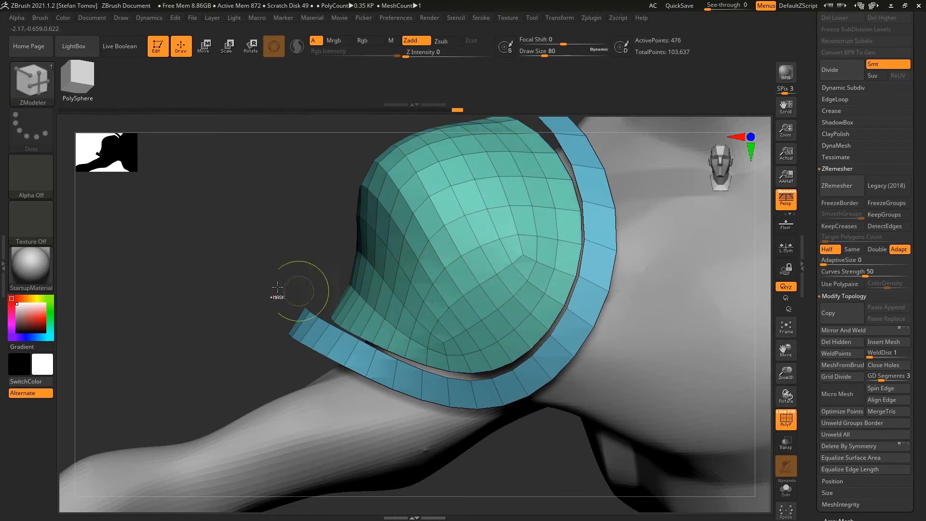
Step: Isolate the dome, switch the PolyGroup target to Polyloop and assign a new polygroup to a loop across its arm side
{"action": "key", "text": "ctrl"}
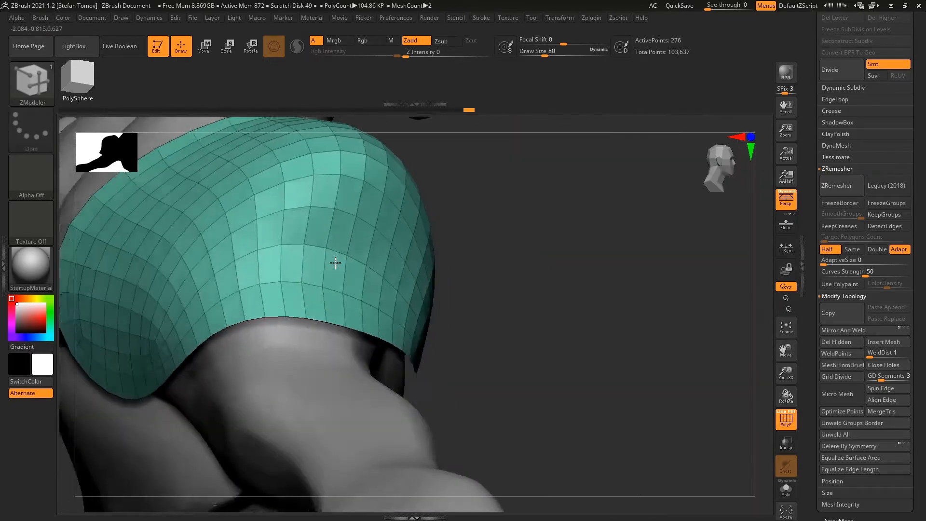
{"action": "right_click_drag", "start_coordinate": [335, 263], "coordinate": [339, 263]}
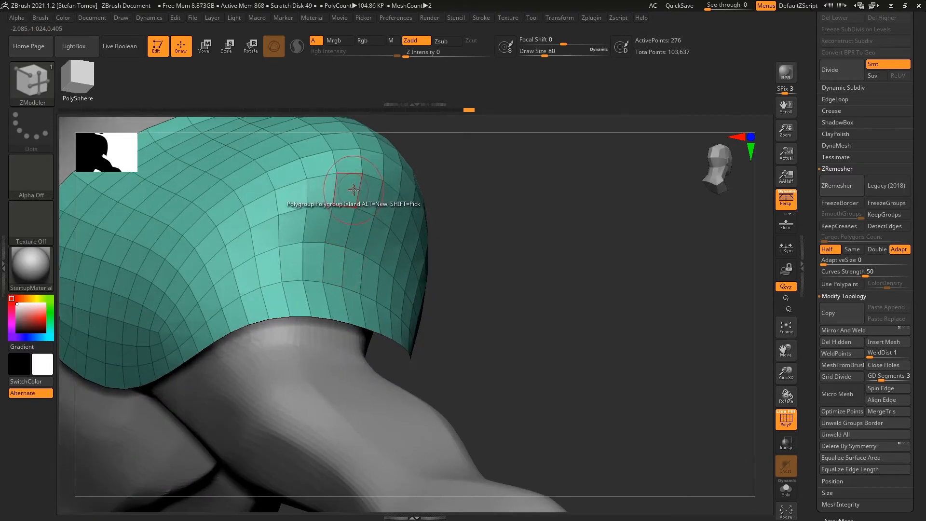
{"action": "key", "text": "space"}
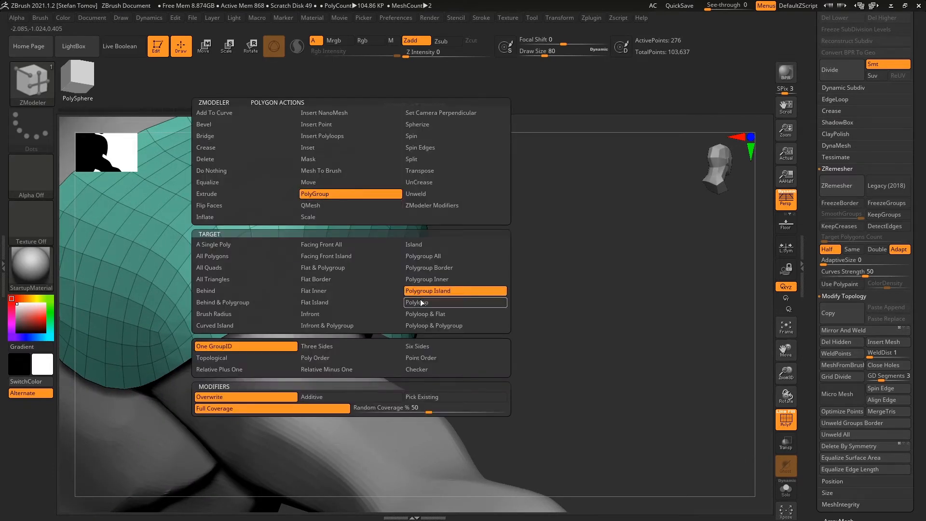
{"action": "left_click", "coordinate": [420, 302]}
{"action": "left_click", "coordinate": [374, 198]}
{"action": "key", "text": "alt"}
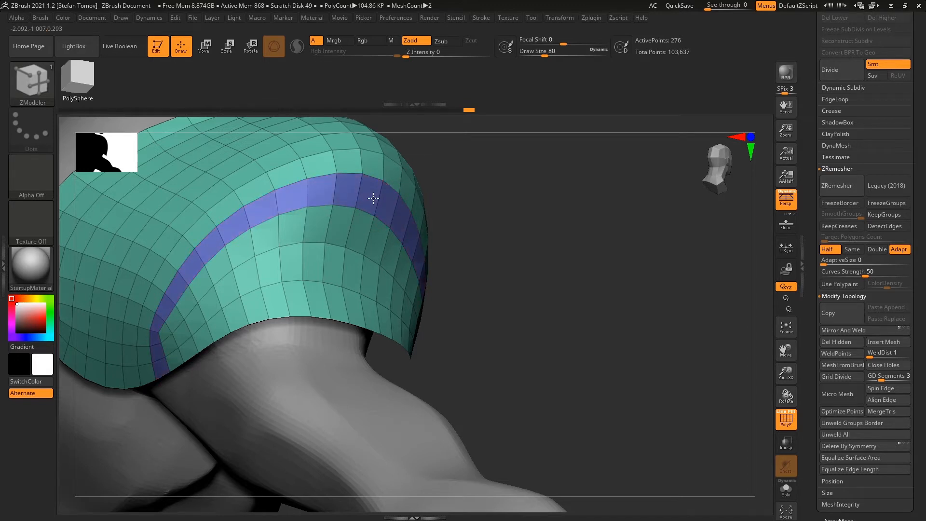
Step: Undo the loop's polygroup and the stray edge loop, and reassign the loop across the dome a purple polygroup
{"action": "key", "text": "ctrl+z"}
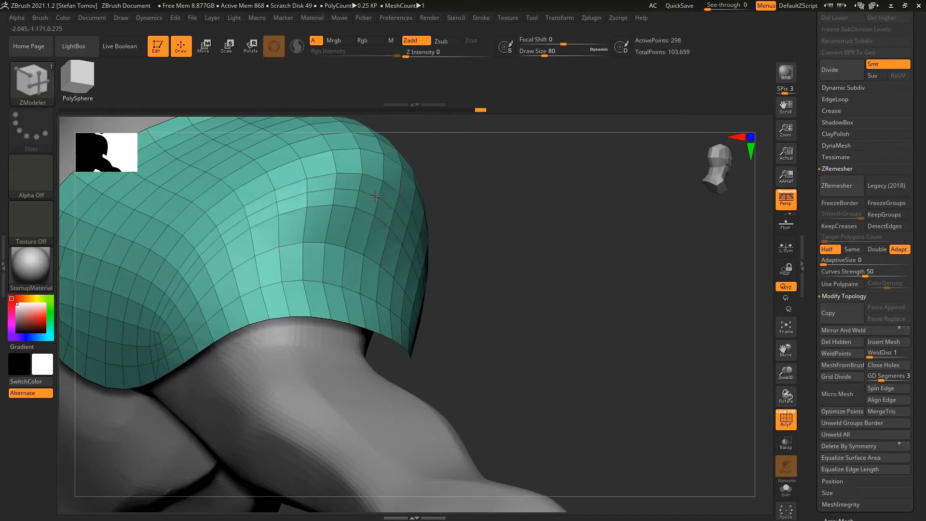
{"action": "left_click", "coordinate": [373, 196]}
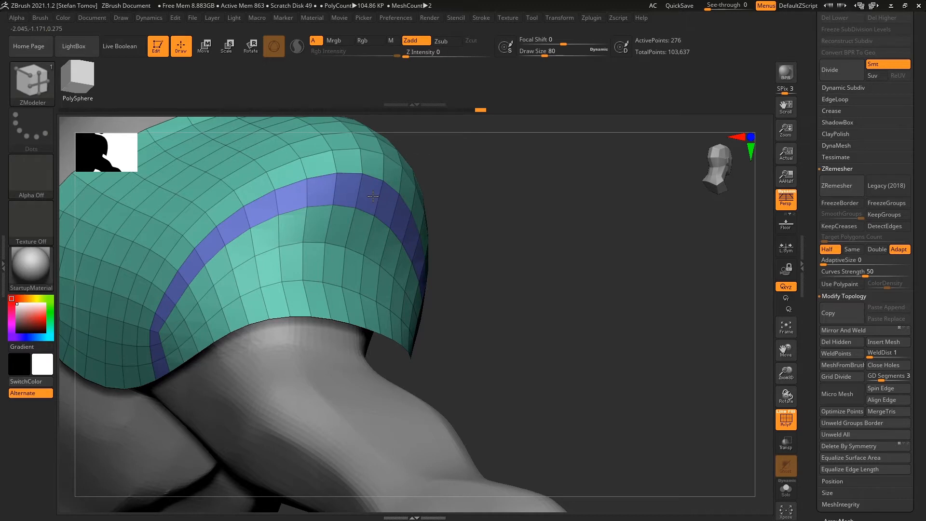
{"action": "left_click", "coordinate": [373, 196]}
{"action": "left_click", "coordinate": [372, 196]}
{"action": "left_click", "coordinate": [373, 195]}
{"action": "left_click", "coordinate": [373, 196]}
{"action": "key", "text": "ctrl+z"}
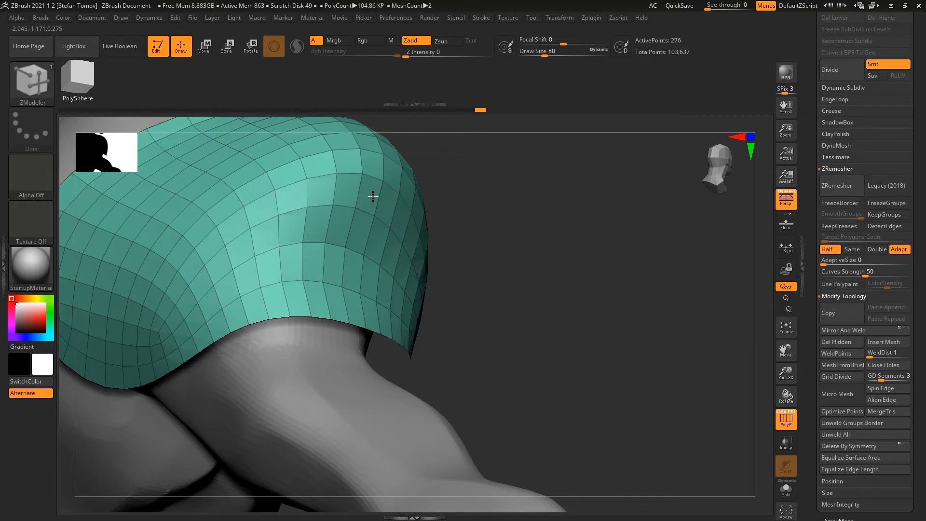
{"action": "left_click", "coordinate": [373, 196]}
{"action": "left_click", "coordinate": [372, 196]}
{"action": "left_click", "coordinate": [372, 196]}
Step: Set the PolyGroup target to Polygroup Island, group the dome's whole arm-side section in purple and unhide the full plate
{"action": "key", "text": "space"}
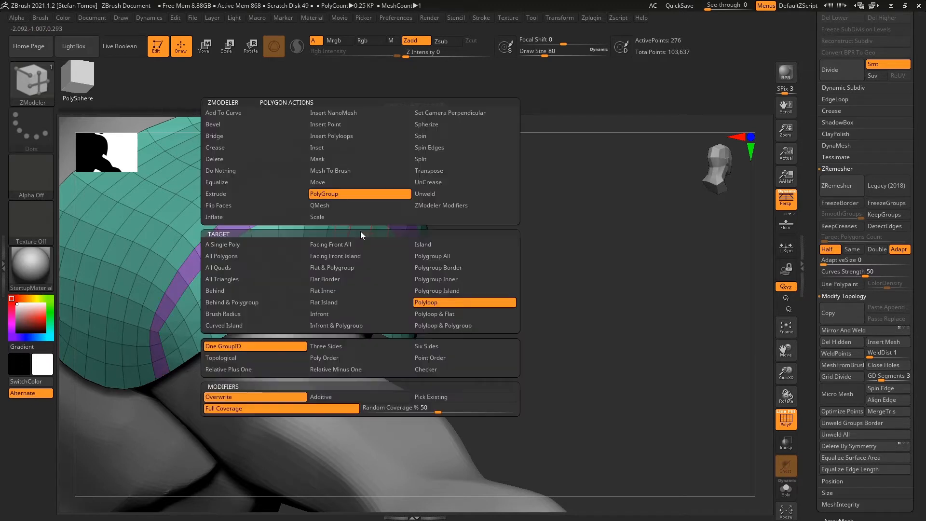
{"action": "left_click", "coordinate": [429, 291]}
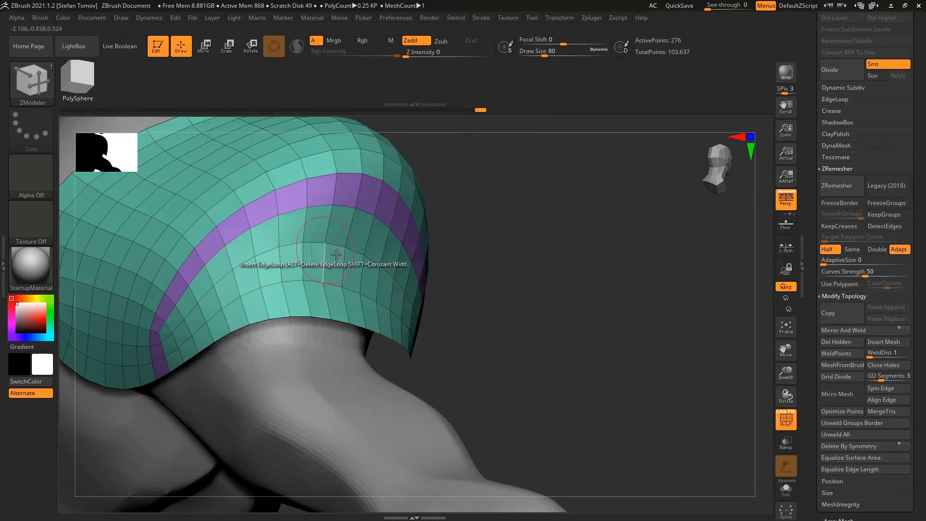
{"action": "left_click", "coordinate": [342, 232]}
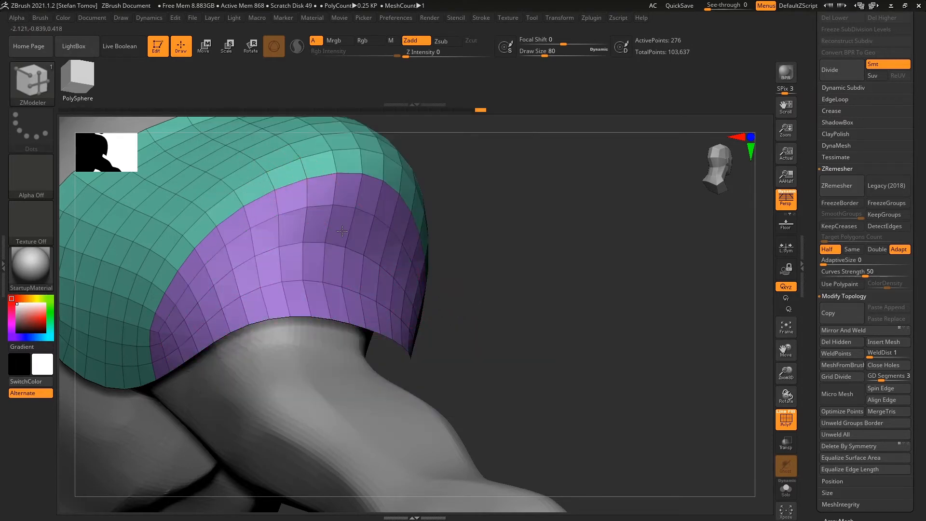
{"action": "left_click_drag", "start_coordinate": [540, 231], "coordinate": [367, 261]}
{"action": "left_click_drag", "start_coordinate": [208, 261], "coordinate": [183, 291], "text": "alt"}
{"action": "left_click", "coordinate": [242, 284], "text": "ctrl+shift"}
{"action": "left_click_drag", "start_coordinate": [244, 283], "coordinate": [238, 278], "text": "shift"}
Step: Smooth the plate with Polish By Features at about 16, and check its surface with the polyframe hidden
{"action": "scroll", "coordinate": [813, 274], "scroll_direction": "down", "scroll_amount": 5}
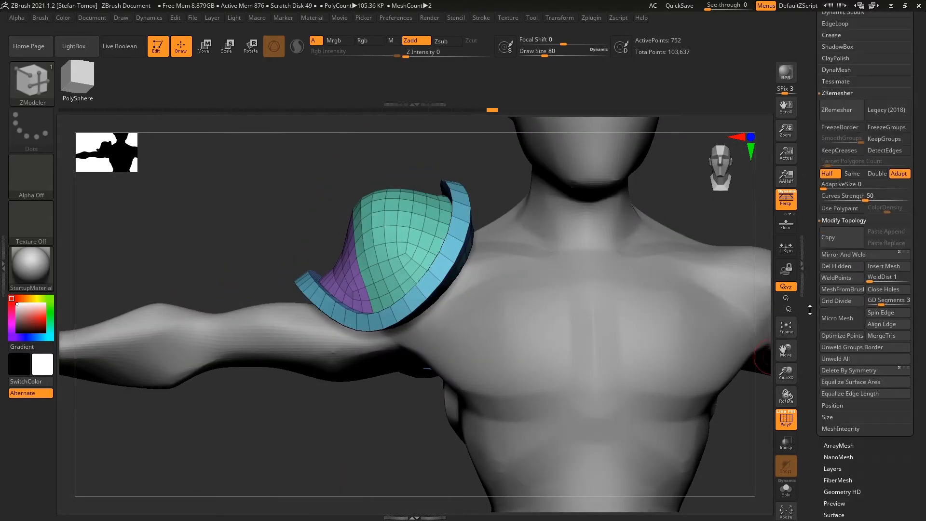
{"action": "scroll", "coordinate": [813, 273], "scroll_direction": "down", "scroll_amount": 1}
{"action": "left_click_drag", "start_coordinate": [833, 327], "coordinate": [823, 327]}
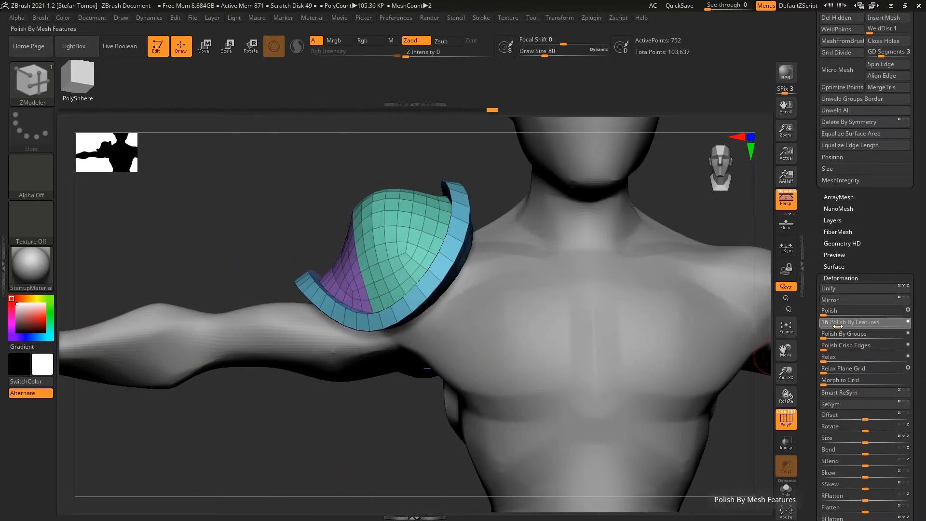
{"action": "left_click", "coordinate": [787, 419]}
{"action": "left_click_drag", "start_coordinate": [409, 448], "coordinate": [772, 434]}
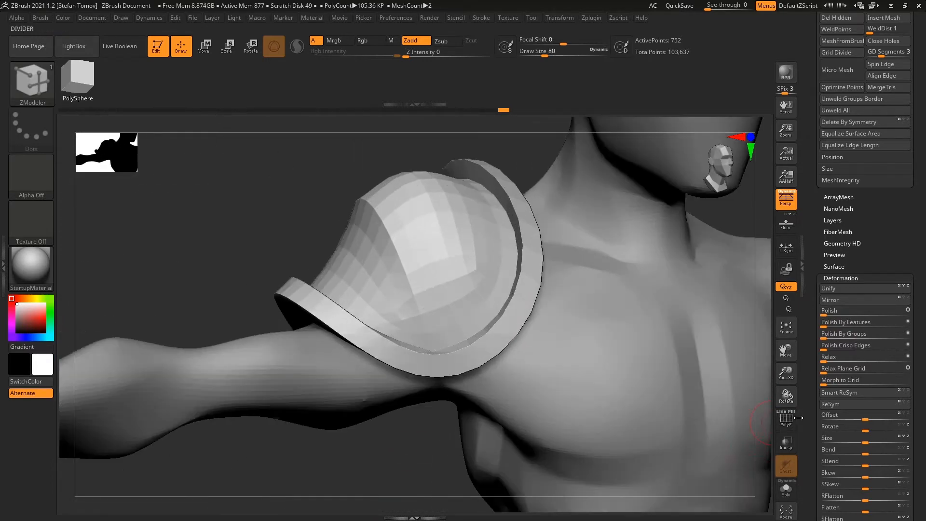
Step: Show the polyframe again and crease the plate's polygroup borders with Crease PG
{"action": "left_click", "coordinate": [787, 419]}
{"action": "left_click", "coordinate": [841, 278]}
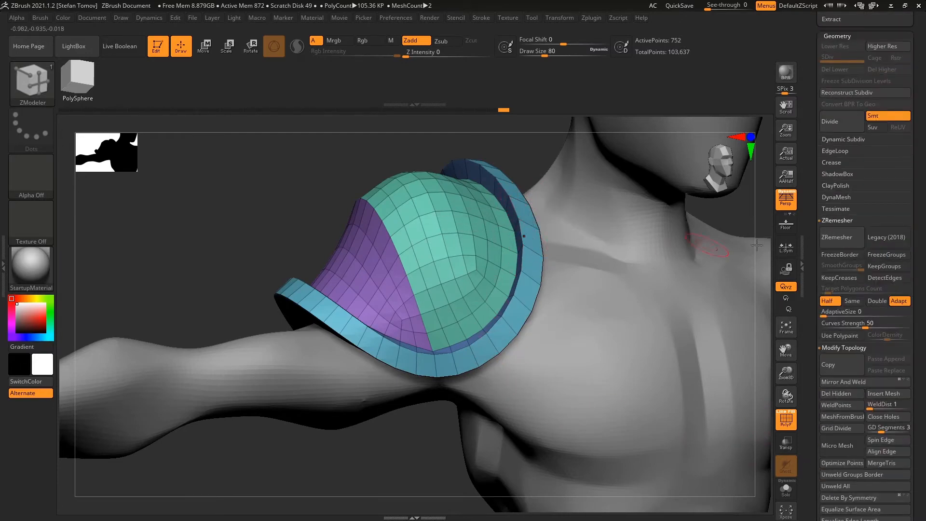
{"action": "left_click", "coordinate": [833, 163]}
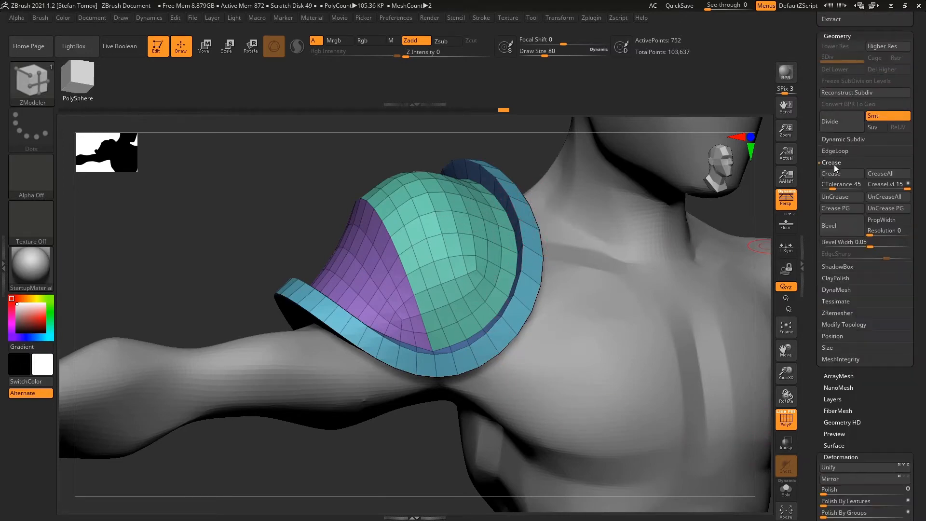
{"action": "left_click", "coordinate": [840, 238]}
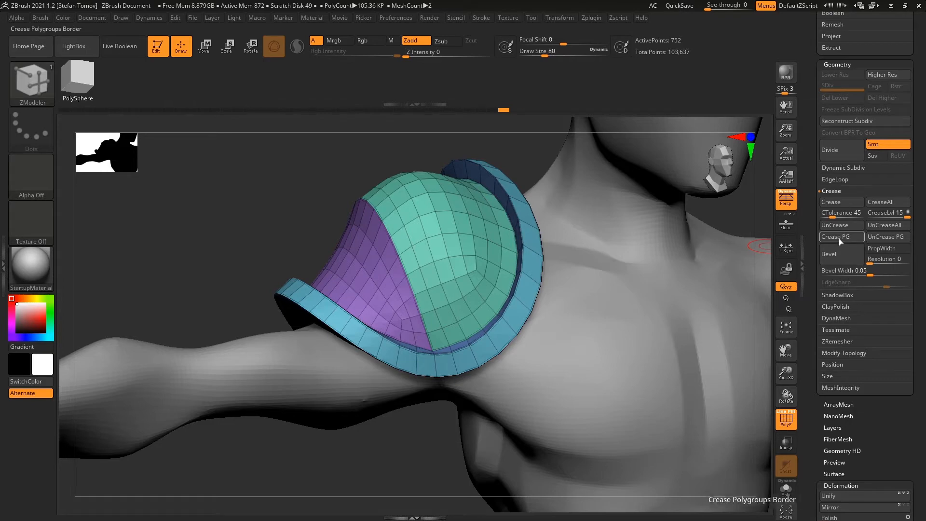
Step: Activate Dynamic Subdiv on the creased plate and hide the polyframe
{"action": "right_click_drag", "start_coordinate": [506, 272], "coordinate": [559, 219], "text": "ctrl"}
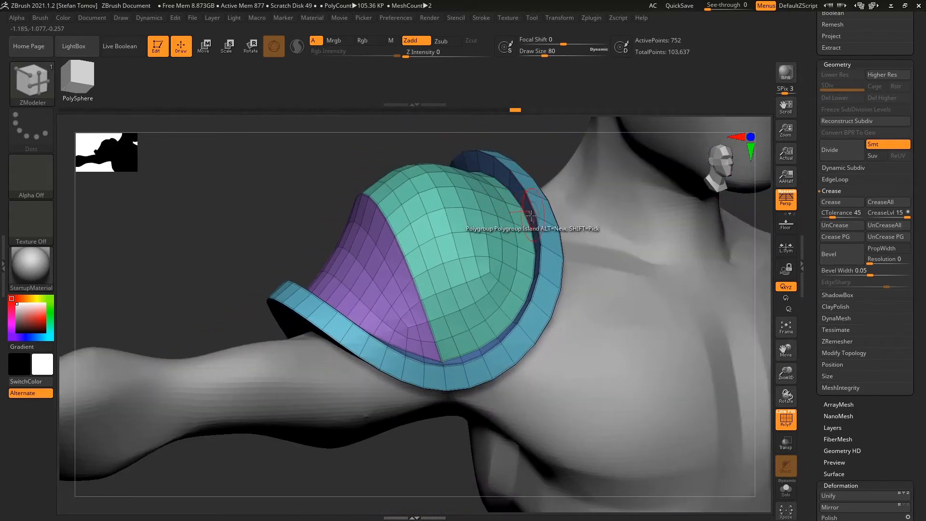
{"action": "left_click", "coordinate": [843, 168]}
{"action": "left_click", "coordinate": [844, 179]}
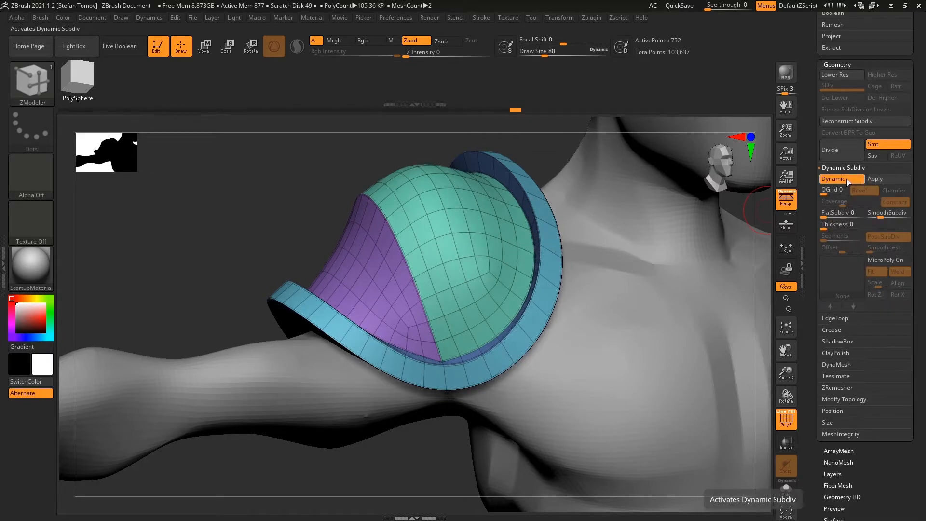
{"action": "left_click", "coordinate": [788, 431]}
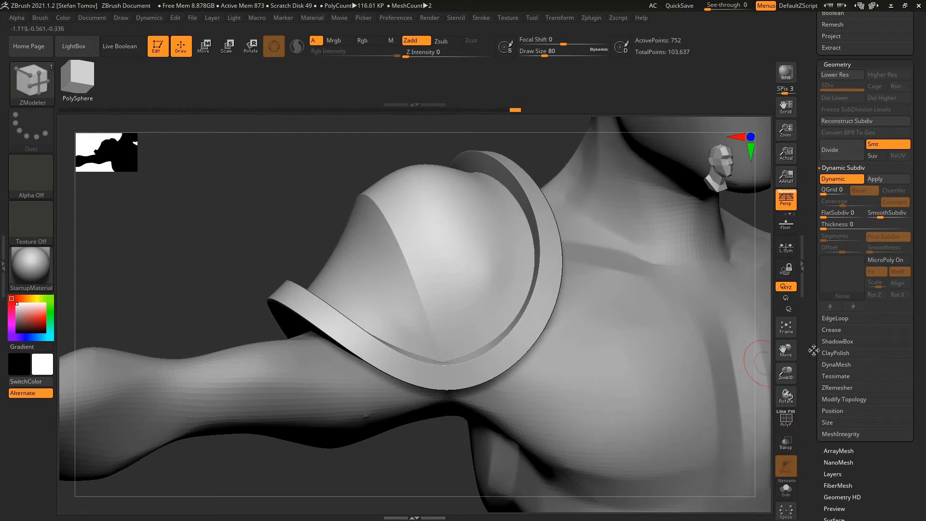
Step: Remove all creases from the plate to compare the smoothing, and crease the polygroup borders again
{"action": "key", "text": "shift"}
{"action": "left_click", "coordinate": [831, 331], "text": "shift"}
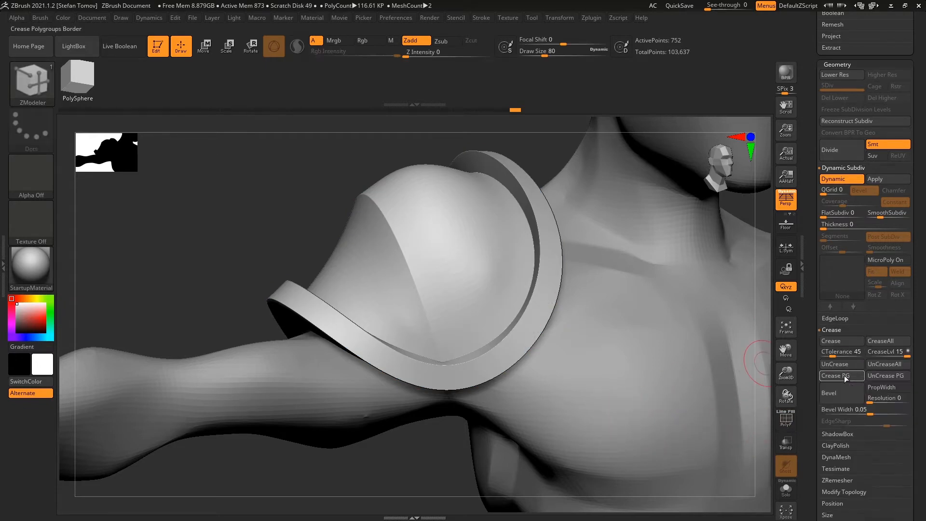
{"action": "left_click", "coordinate": [884, 363]}
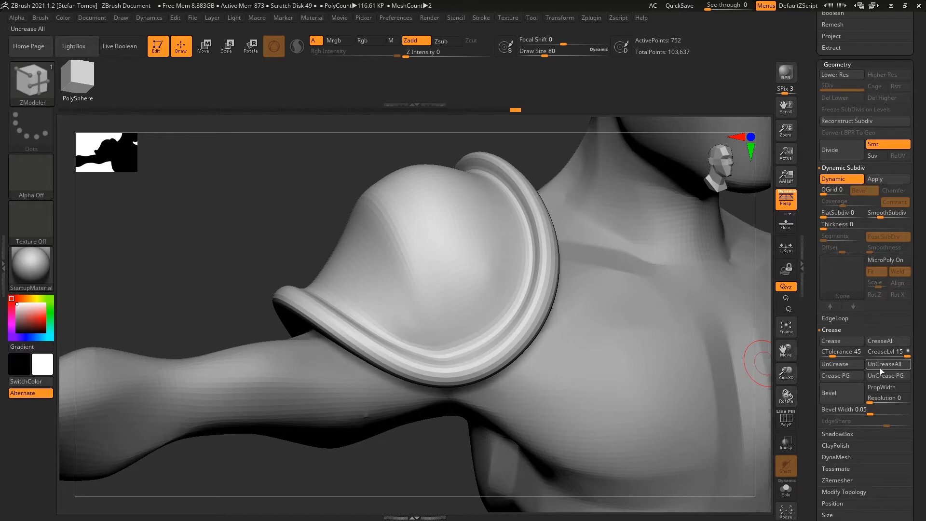
{"action": "left_click", "coordinate": [838, 377]}
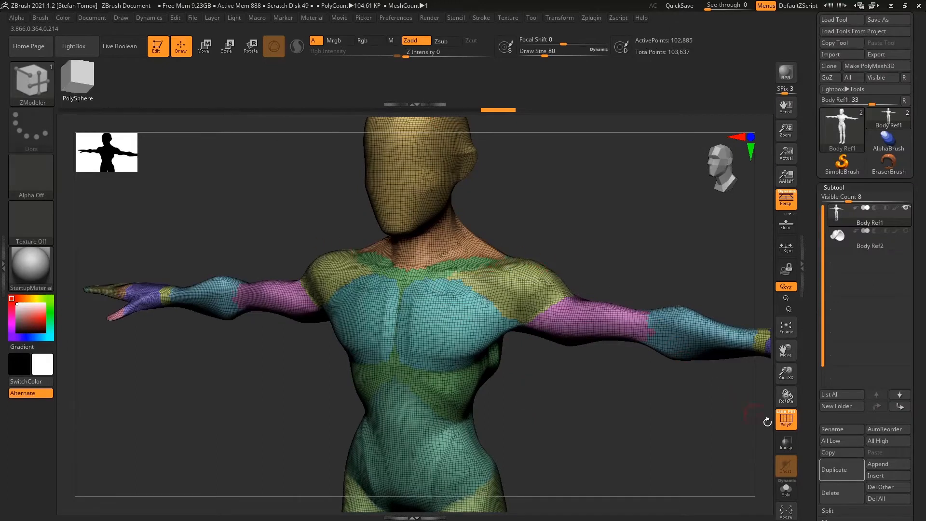
Step: Examine the body mesh's polygroups with and without polyframe, and compare its undo history states from first to latest
{"action": "left_click", "coordinate": [785, 421]}
{"action": "left_click_drag", "start_coordinate": [597, 369], "coordinate": [583, 387]}
{"action": "left_click", "coordinate": [774, 413]}
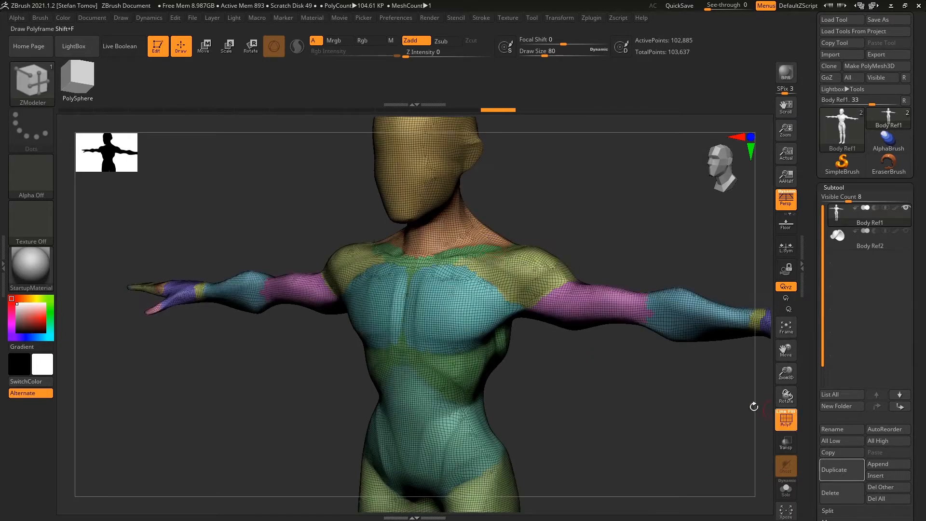
{"action": "left_click_drag", "start_coordinate": [521, 370], "coordinate": [541, 357]}
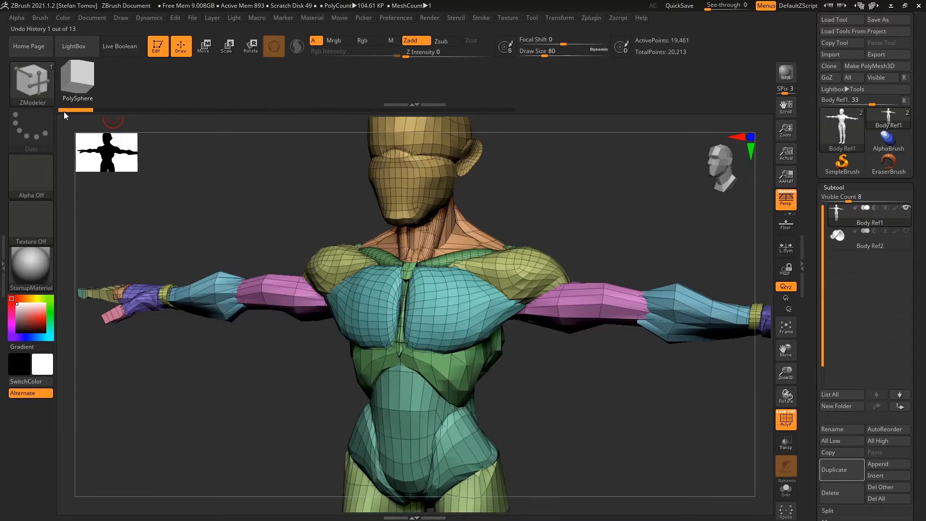
{"action": "left_click", "coordinate": [778, 424]}
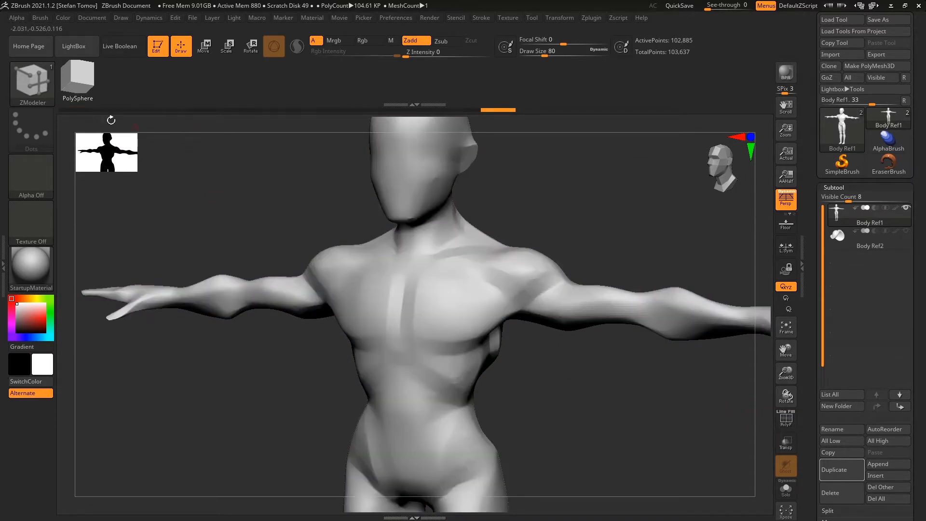
{"action": "left_click", "coordinate": [68, 112]}
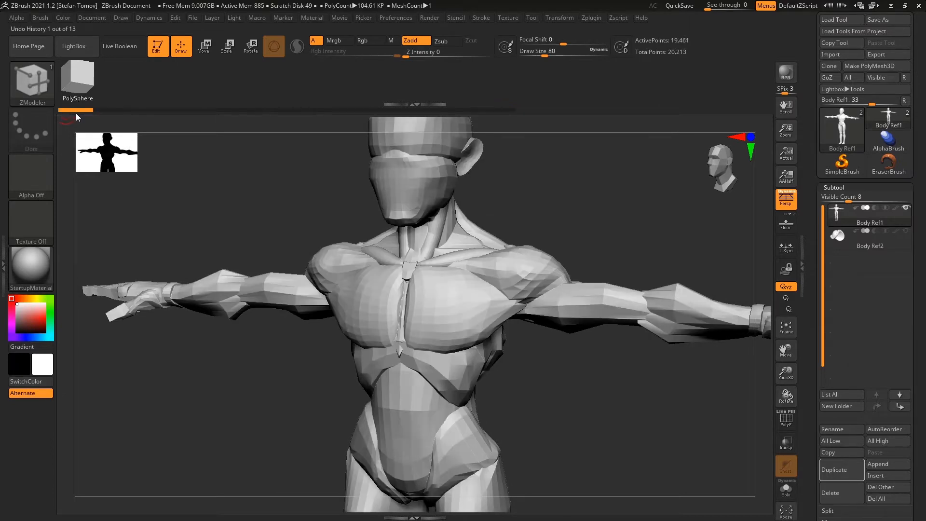
{"action": "left_click_drag", "start_coordinate": [89, 110], "coordinate": [156, 114]}
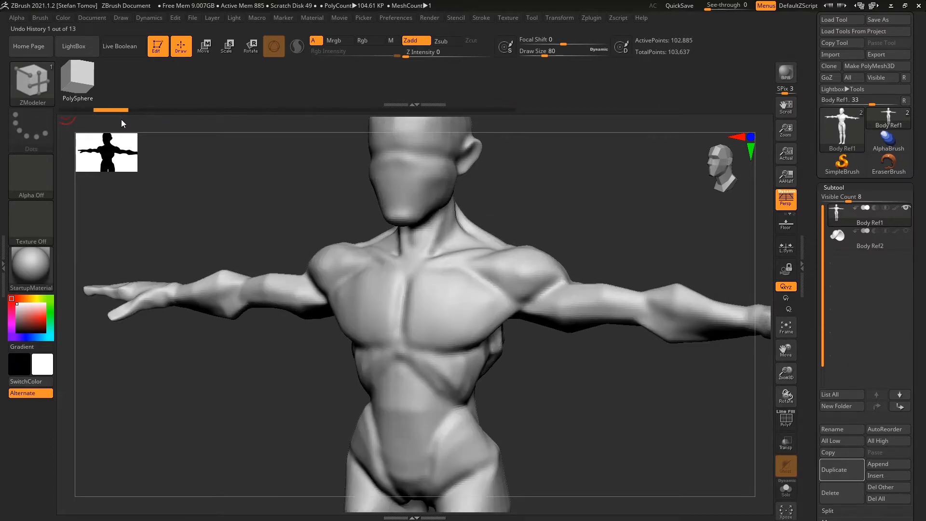
{"action": "mouse_move", "coordinate": [128, 120]}
{"action": "left_mouse_down"}
{"action": "mouse_move", "coordinate": [262, 117]}
{"action": "mouse_move", "coordinate": [215, 121]}
{"action": "left_mouse_up"}
{"action": "left_click_drag", "start_coordinate": [239, 121], "coordinate": [447, 127]}
{"action": "left_click_drag", "start_coordinate": [813, 378], "coordinate": [806, 271]}
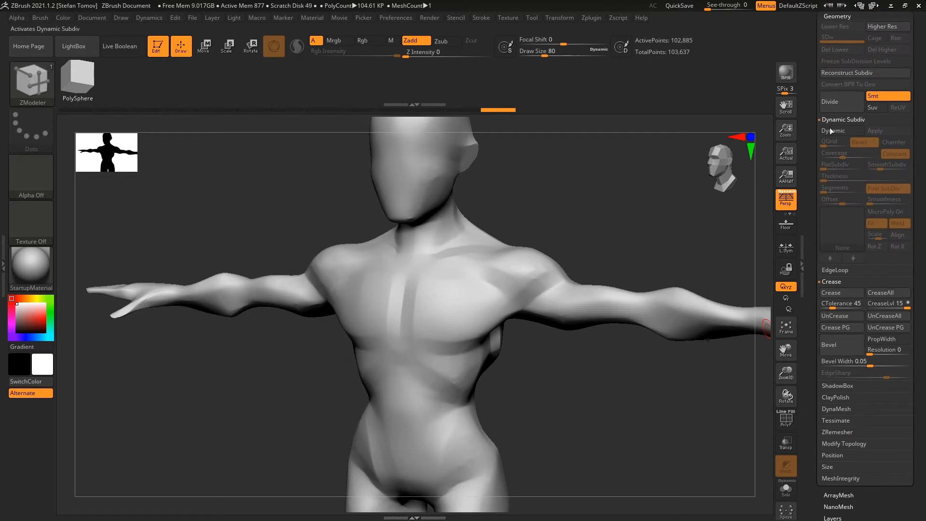
{"action": "mouse_move", "coordinate": [812, 117]}
{"action": "left_mouse_down"}
{"action": "mouse_move", "coordinate": [813, 139]}
{"action": "mouse_move", "coordinate": [813, 123]}
{"action": "left_mouse_up"}
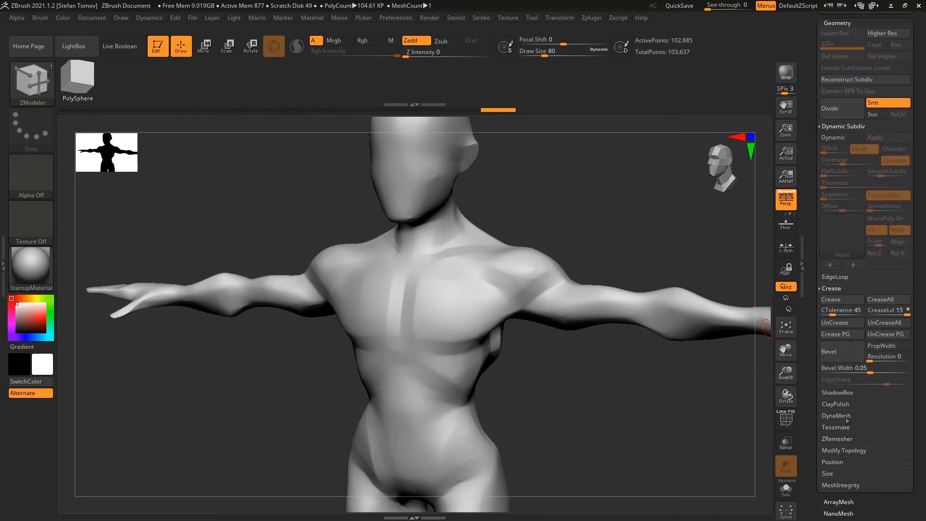
{"action": "left_click_drag", "start_coordinate": [811, 440], "coordinate": [813, 314]}
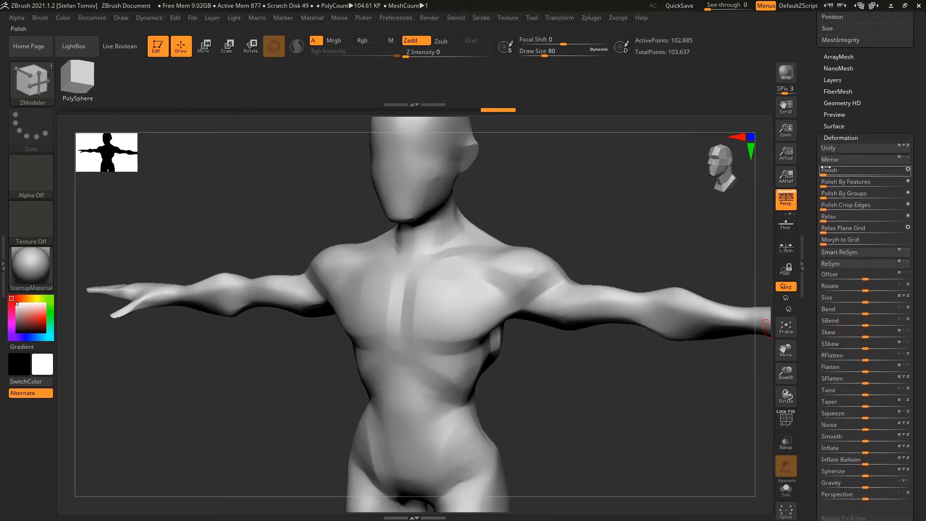
{"action": "left_click_drag", "start_coordinate": [814, 114], "coordinate": [826, 220]}
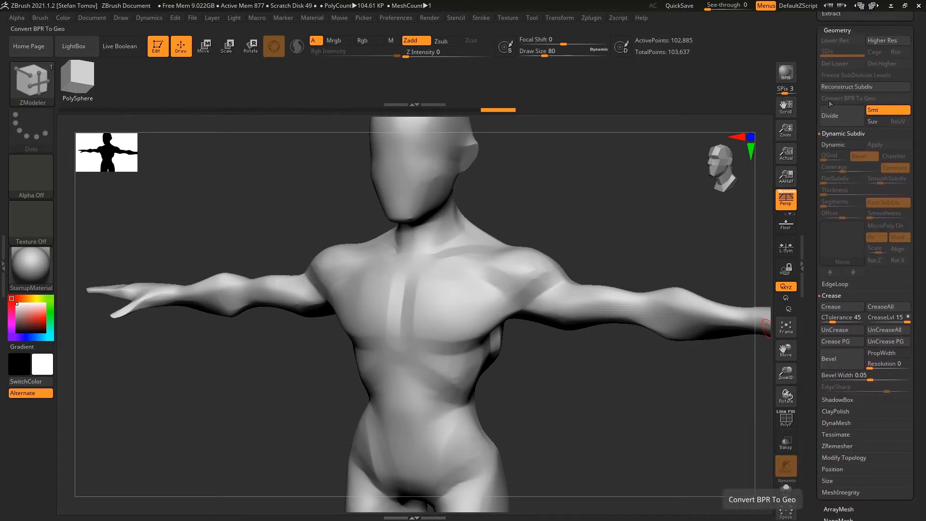
{"action": "left_click", "coordinate": [839, 411]}
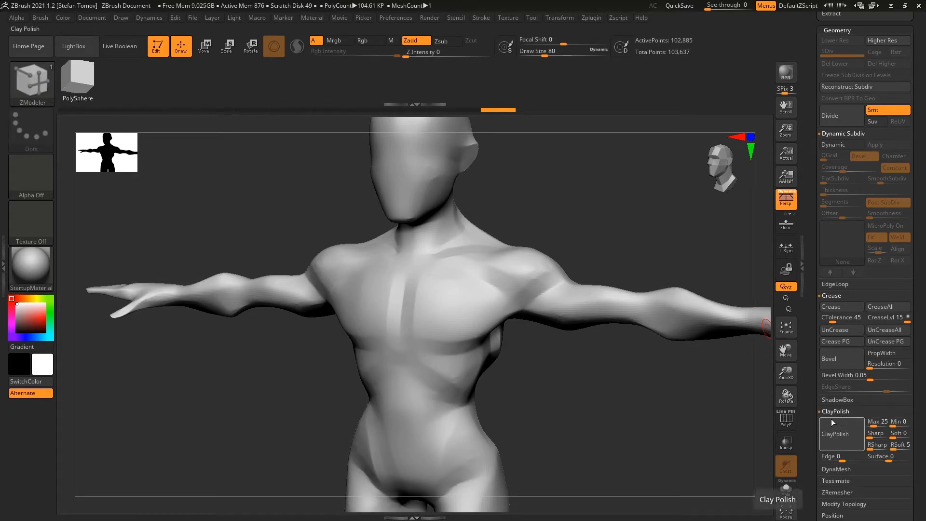
{"action": "left_click_drag", "start_coordinate": [825, 317], "coordinate": [820, 485]}
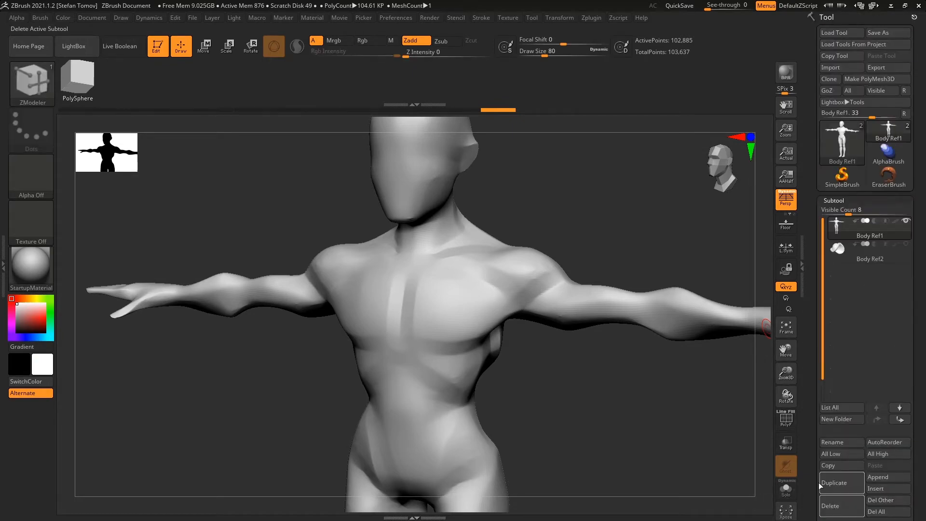
Step: Hide the body's chest, neck, back and abdomen polygroups, and invert the visibility to isolate the torso
{"action": "left_click_drag", "start_coordinate": [637, 209], "coordinate": [611, 249]}
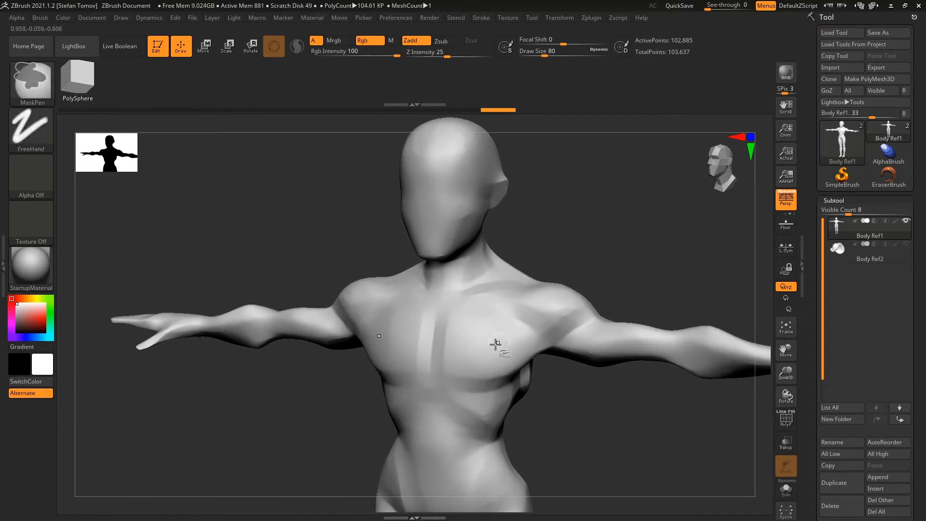
{"action": "left_click", "coordinate": [490, 350], "text": "ctrl+shift"}
{"action": "left_click", "coordinate": [489, 352], "text": "ctrl+shift"}
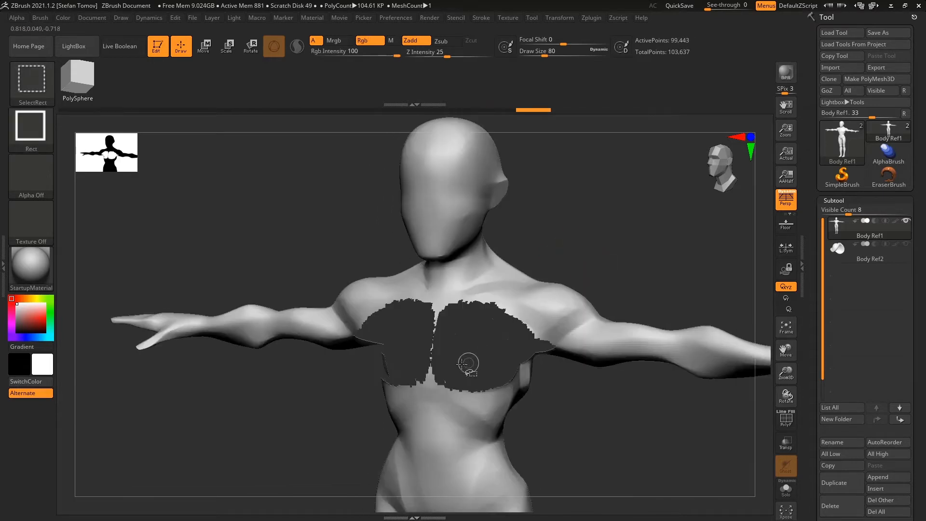
{"action": "left_click", "coordinate": [446, 307], "text": "ctrl+shift"}
{"action": "left_click_drag", "start_coordinate": [614, 275], "coordinate": [525, 328]}
{"action": "left_click", "coordinate": [507, 339], "text": "ctrl+shift"}
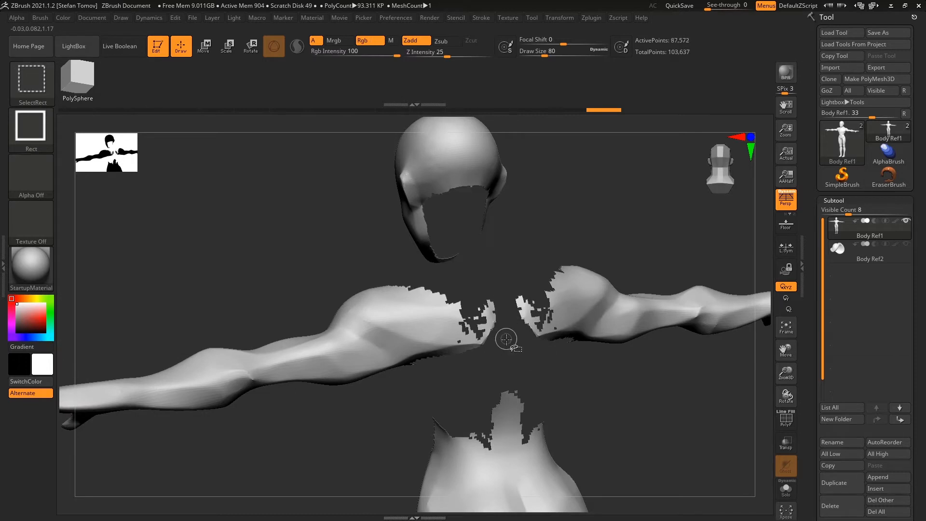
{"action": "left_click", "coordinate": [482, 343], "text": "ctrl+shift"}
{"action": "left_click", "coordinate": [521, 403], "text": "ctrl+shift"}
{"action": "left_click_drag", "start_coordinate": [521, 403], "coordinate": [632, 212]}
{"action": "left_click", "coordinate": [704, 266], "text": "ctrl+shift"}
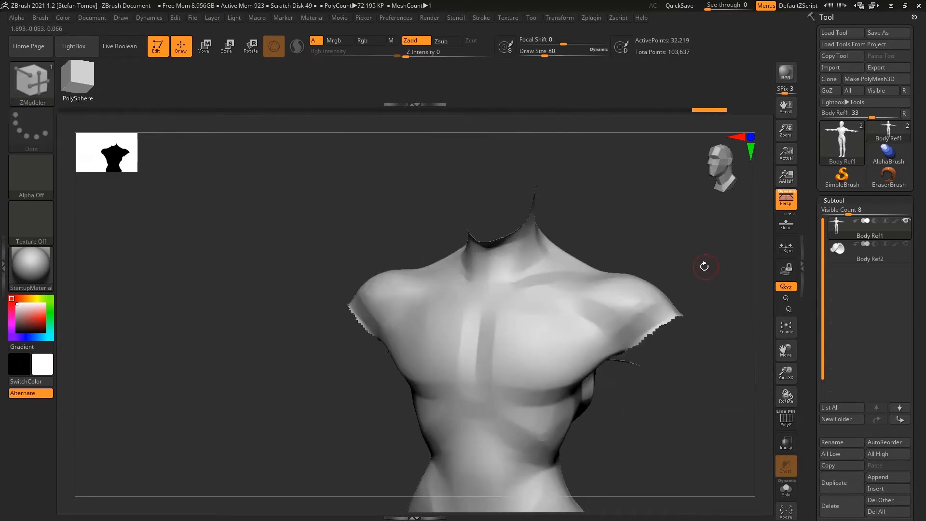
Step: Duplicate the isolated torso as a separate subtool and solo the copy
{"action": "left_click", "coordinate": [842, 490]}
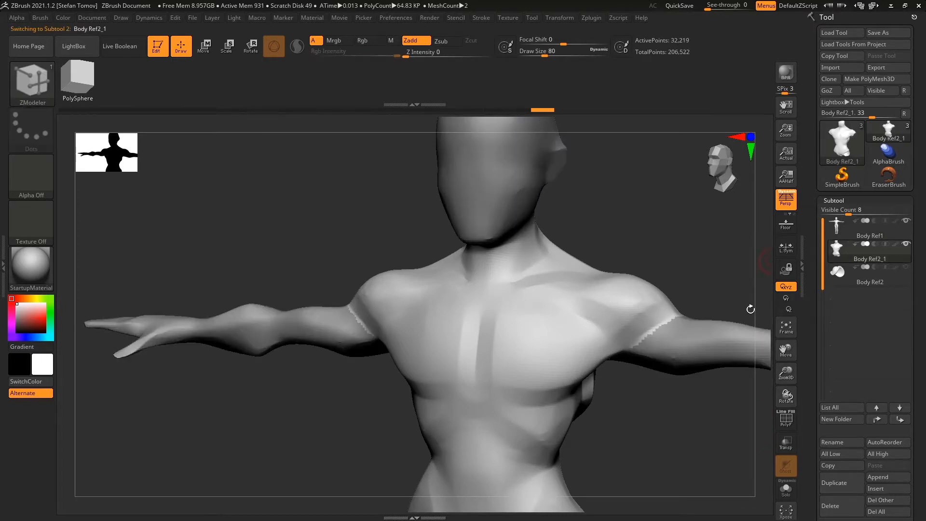
{"action": "left_click", "coordinate": [786, 488]}
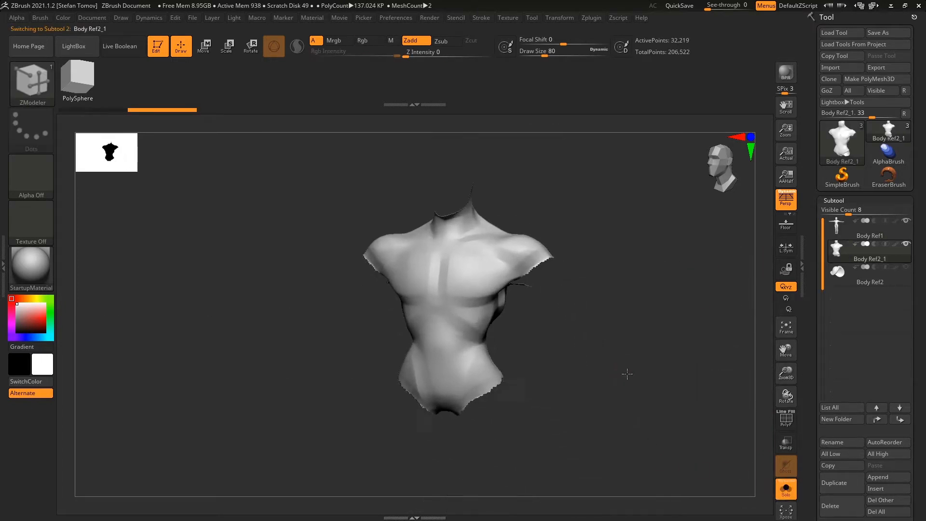
Step: Use SelectLasso to hide the lower abdomen and both shoulder areas of the torso copy
{"action": "left_click", "coordinate": [31, 82], "text": "ctrl+shift"}
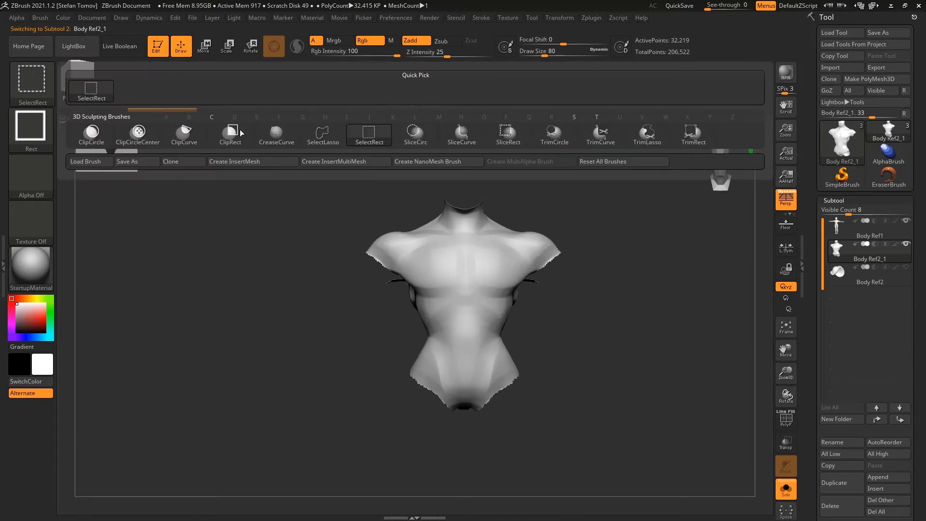
{"action": "left_click", "coordinate": [322, 135]}
{"action": "mouse_move", "coordinate": [454, 321]}
{"action": "left_mouse_down", "text": "ctrl+shift"}
{"action": "mouse_move", "coordinate": [496, 371]}
{"action": "mouse_move", "coordinate": [453, 430]}
{"action": "left_mouse_up", "text": "ctrl+shift"}
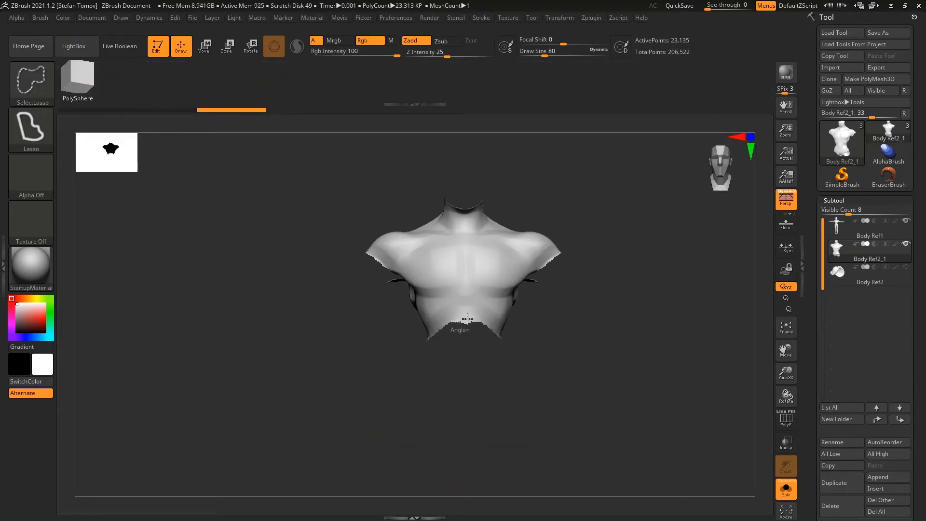
{"action": "left_click_drag", "start_coordinate": [469, 356], "coordinate": [470, 391], "text": "alt"}
{"action": "left_click_drag", "start_coordinate": [531, 252], "coordinate": [493, 269], "text": "ctrl+shift"}
{"action": "left_click_drag", "start_coordinate": [513, 346], "coordinate": [514, 350], "text": "ctrl+shift"}
Step: Trim the torso copy's neckline by hiding the neck area with lasso selections from the side and front
{"action": "mouse_move", "coordinate": [550, 217]}
{"action": "left_mouse_down"}
{"action": "mouse_move", "coordinate": [552, 256]}
{"action": "mouse_move", "coordinate": [494, 260]}
{"action": "mouse_move", "coordinate": [572, 256]}
{"action": "mouse_move", "coordinate": [510, 244]}
{"action": "left_mouse_up"}
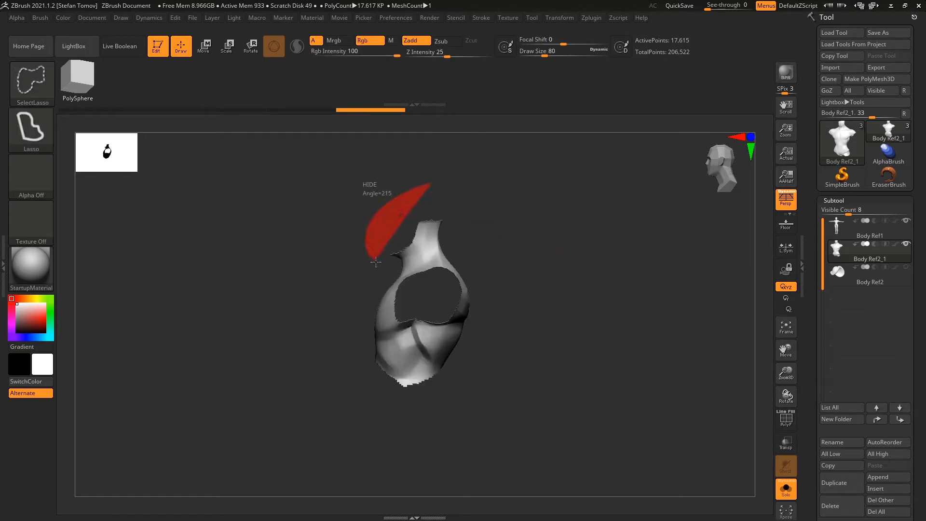
{"action": "left_click_drag", "start_coordinate": [381, 270], "coordinate": [473, 220], "text": "ctrl+alt+shift"}
{"action": "left_click_drag", "start_coordinate": [488, 186], "coordinate": [526, 188]}
{"action": "left_click_drag", "start_coordinate": [427, 254], "coordinate": [459, 275], "text": "ctrl+alt+shift"}
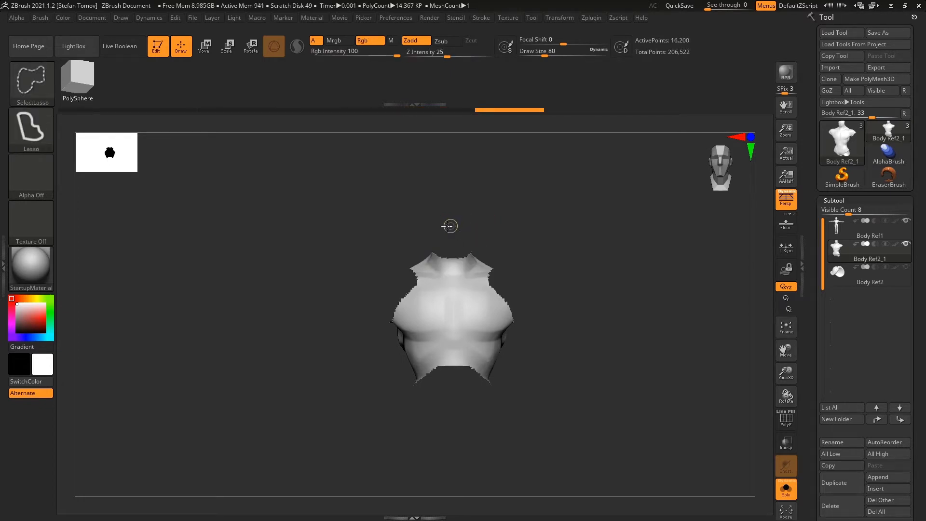
{"action": "mouse_move", "coordinate": [445, 272]}
{"action": "left_mouse_down", "text": "ctrl+alt+shift"}
{"action": "mouse_move", "coordinate": [479, 251]}
{"action": "mouse_move", "coordinate": [580, 244]}
{"action": "mouse_move", "coordinate": [510, 237]}
{"action": "mouse_move", "coordinate": [598, 298]}
{"action": "left_mouse_up", "text": "ctrl+alt+shift"}
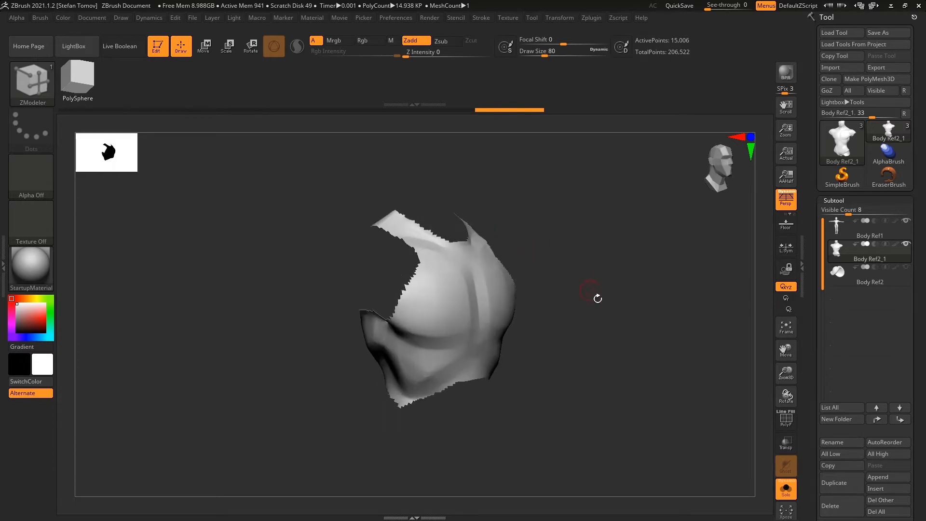
Step: Turn off solo and permanently delete the hidden geometry of the chest piece with Del Hidden
{"action": "left_click", "coordinate": [786, 490]}
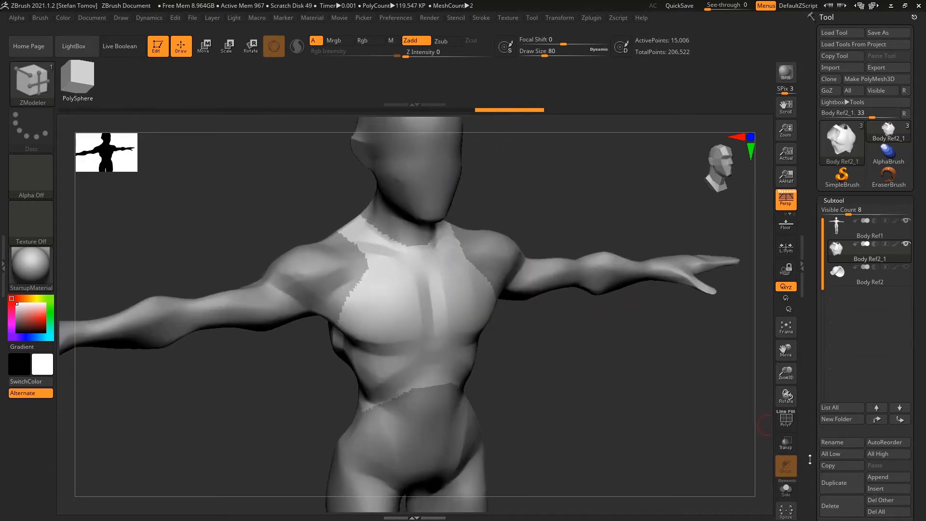
{"action": "scroll", "coordinate": [810, 460], "scroll_direction": "down", "scroll_amount": 15}
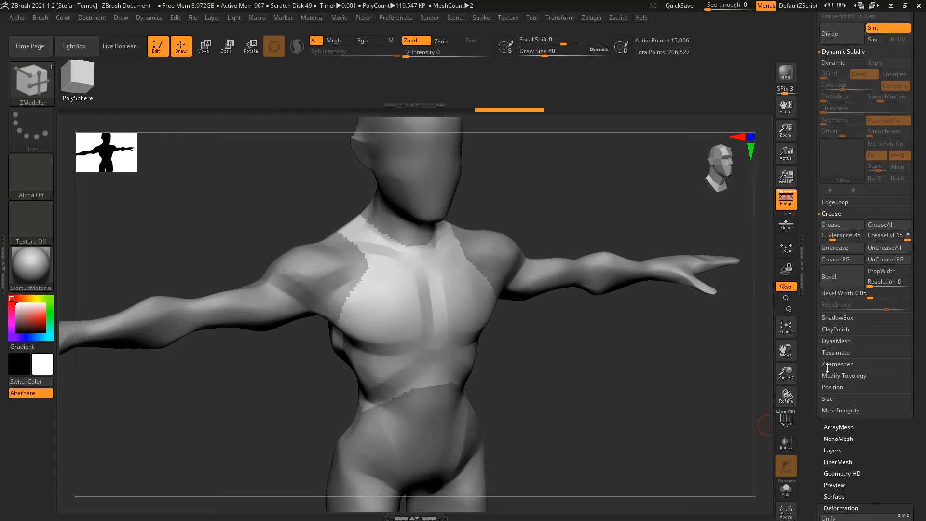
{"action": "left_click", "coordinate": [835, 375]}
{"action": "left_click", "coordinate": [834, 423]}
{"action": "scroll", "coordinate": [825, 376], "scroll_direction": "down", "scroll_amount": 8}
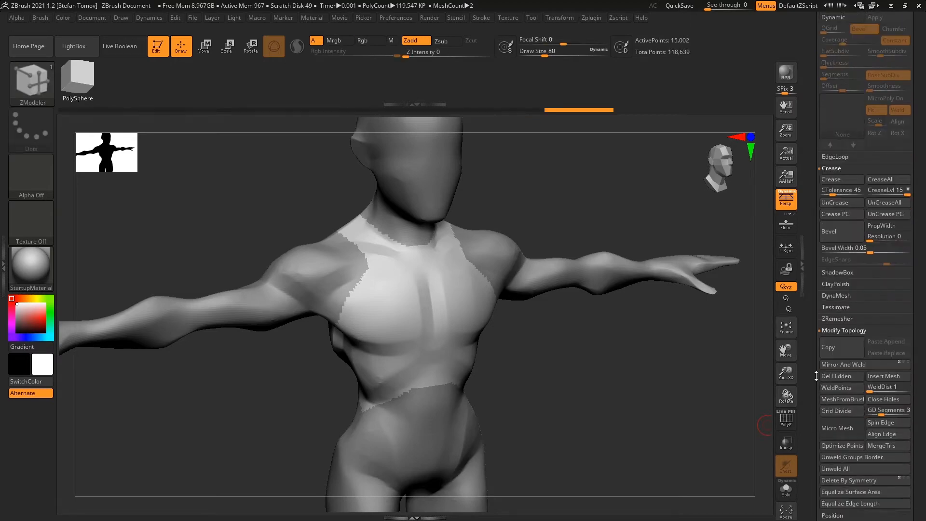
Step: Polish the chest piece to smooth its jagged borders and inflate it slightly off the body
{"action": "left_click_drag", "start_coordinate": [850, 354], "coordinate": [875, 353]}
{"action": "left_click", "coordinate": [877, 359]}
{"action": "left_click_drag", "start_coordinate": [819, 442], "coordinate": [823, 369]}
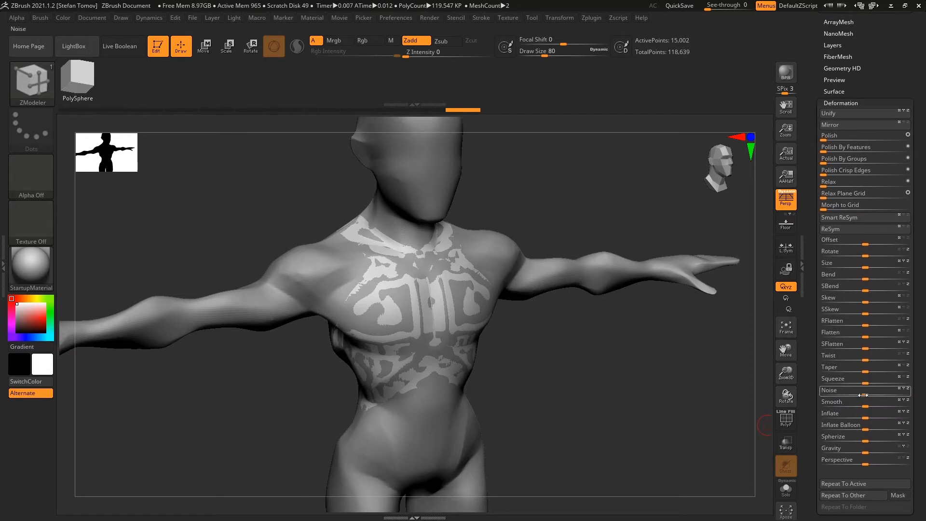
{"action": "left_click", "coordinate": [865, 416]}
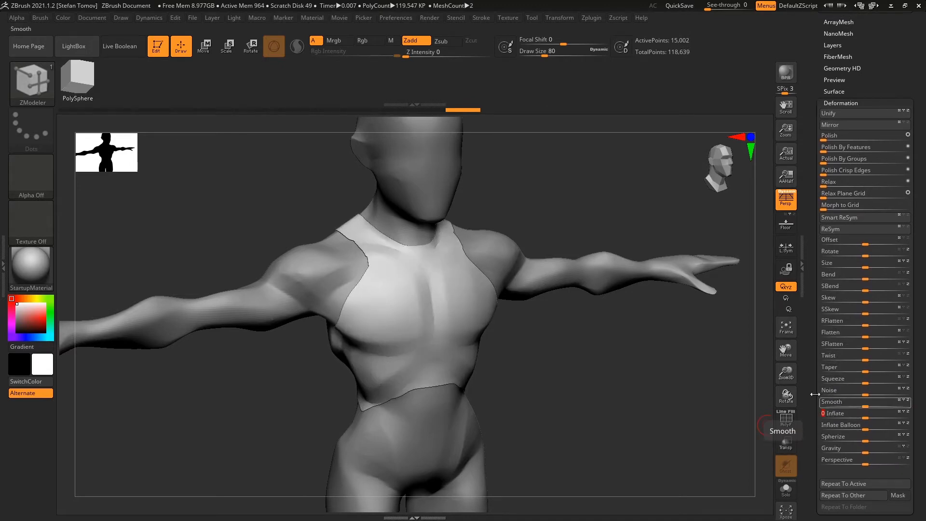
{"action": "left_click_drag", "start_coordinate": [807, 326], "coordinate": [807, 362]}
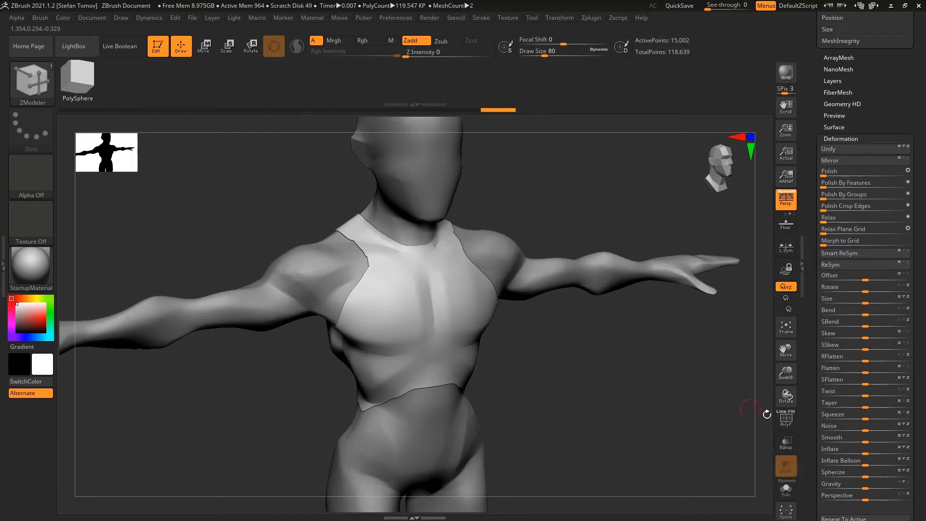
Step: Examine the chest piece's polygroups in polyframe by hiding and restoring groups on the front and back
{"action": "left_click", "coordinate": [786, 418]}
{"action": "mouse_move", "coordinate": [553, 361]}
{"action": "left_mouse_down"}
{"action": "mouse_move", "coordinate": [627, 381]}
{"action": "mouse_move", "coordinate": [623, 424]}
{"action": "mouse_move", "coordinate": [527, 347]}
{"action": "mouse_move", "coordinate": [594, 357]}
{"action": "mouse_move", "coordinate": [573, 335]}
{"action": "mouse_move", "coordinate": [461, 323]}
{"action": "left_mouse_up"}
{"action": "key", "text": "ctrl+shift"}
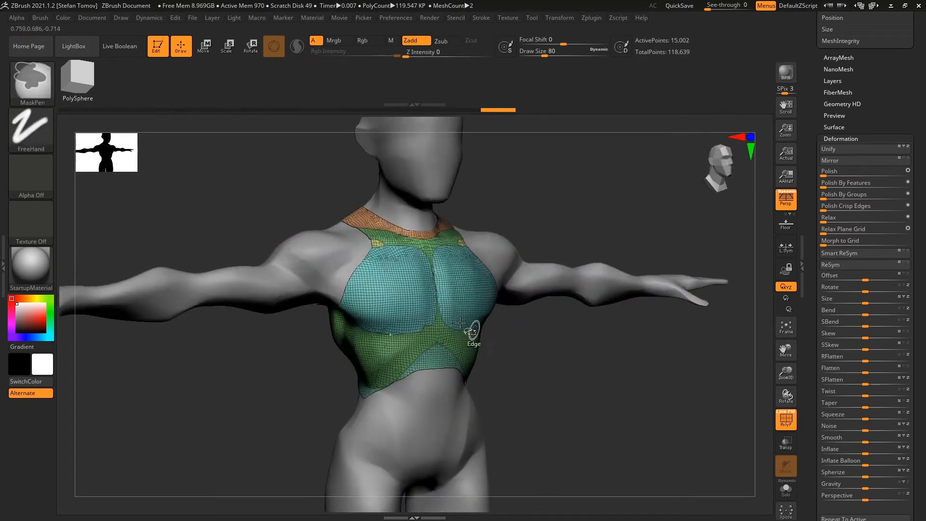
{"action": "left_click", "coordinate": [462, 323], "text": "ctrl+shift"}
{"action": "left_click", "coordinate": [570, 363], "text": "ctrl+shift"}
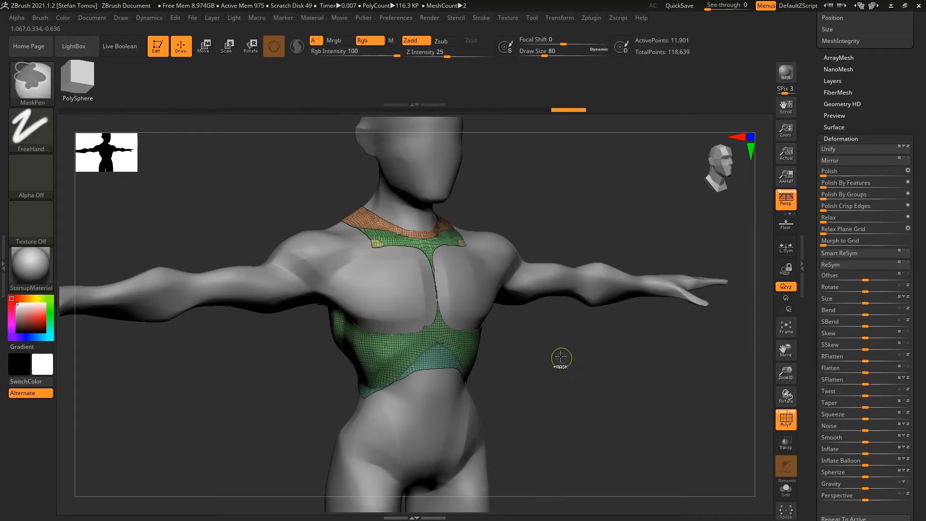
{"action": "mouse_move", "coordinate": [533, 258]}
{"action": "left_mouse_down"}
{"action": "mouse_move", "coordinate": [492, 251]}
{"action": "mouse_move", "coordinate": [566, 228]}
{"action": "left_mouse_up"}
{"action": "mouse_move", "coordinate": [545, 310]}
{"action": "left_mouse_down"}
{"action": "mouse_move", "coordinate": [544, 346]}
{"action": "mouse_move", "coordinate": [616, 349]}
{"action": "mouse_move", "coordinate": [576, 333]}
{"action": "left_mouse_up"}
{"action": "left_click", "coordinate": [467, 221], "text": "ctrl+shift"}
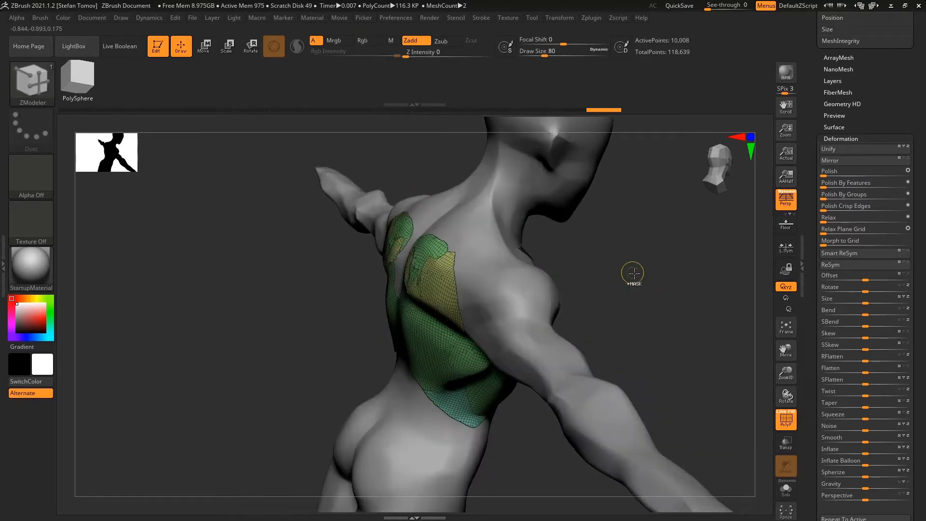
{"action": "left_click", "coordinate": [644, 281], "text": "ctrl+shift"}
{"action": "left_click_drag", "start_coordinate": [644, 283], "coordinate": [613, 282]}
{"action": "left_click", "coordinate": [454, 223], "text": "ctrl+shift"}
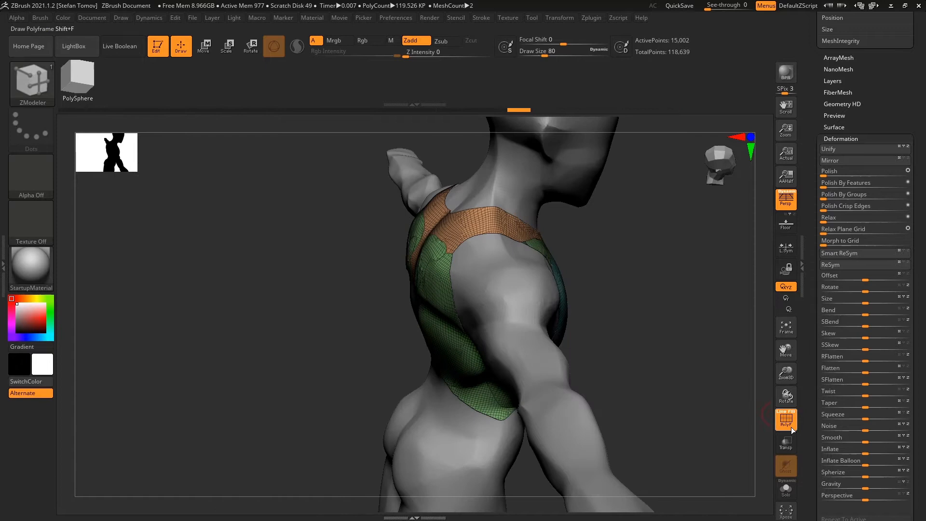
{"action": "left_click", "coordinate": [786, 419]}
Step: Try Polish By Features in its alternate mode on the chest piece, followed by Inflate
{"action": "left_click_drag", "start_coordinate": [705, 384], "coordinate": [767, 193]}
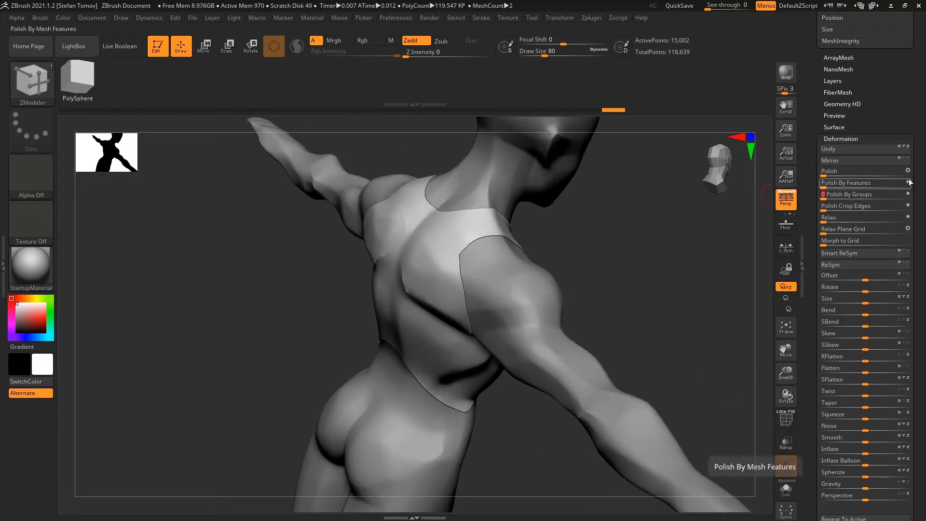
{"action": "left_click", "coordinate": [864, 187]}
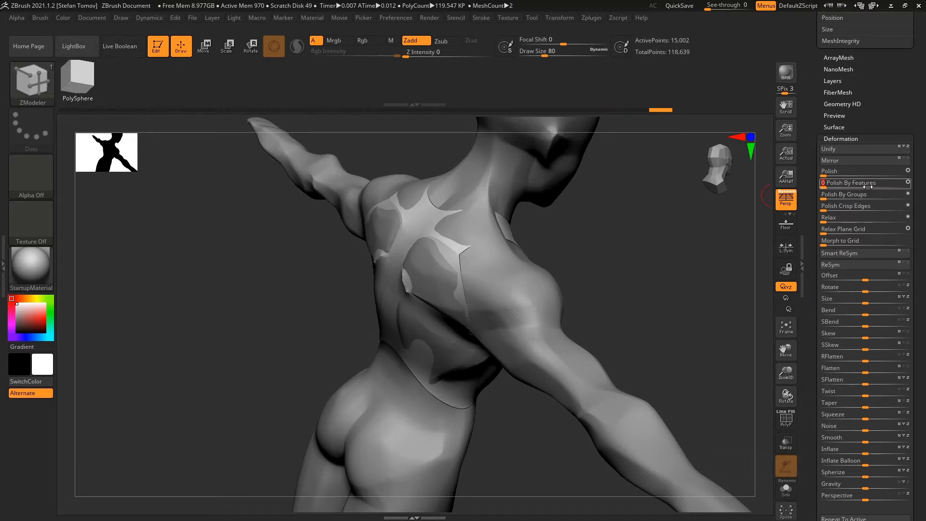
{"action": "left_click", "coordinate": [866, 452]}
{"action": "left_click_drag", "start_coordinate": [688, 392], "coordinate": [545, 334]}
{"action": "left_click_drag", "start_coordinate": [695, 334], "coordinate": [622, 333], "text": "alt"}
Step: Undo the polish and inflate operations on the chest piece and check its polygroups in polyframe
{"action": "key", "text": "ctrl+z"}
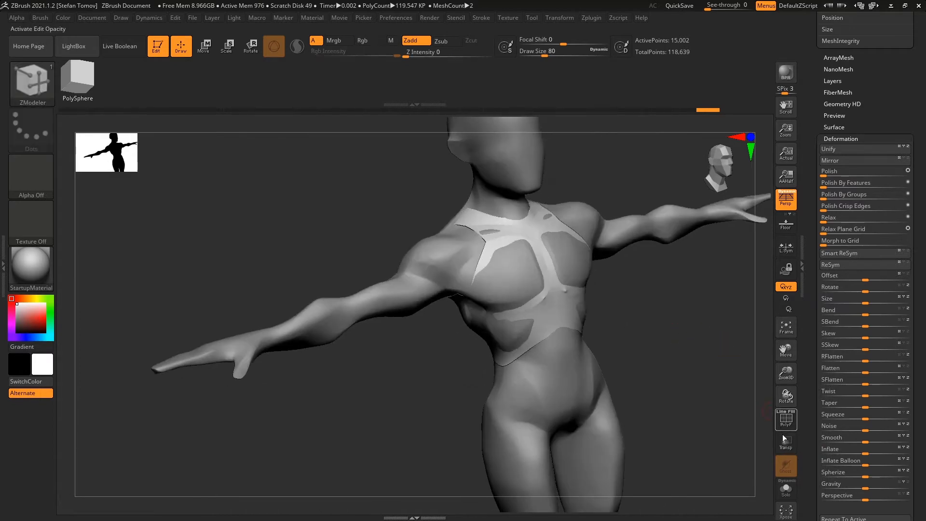
{"action": "left_click", "coordinate": [786, 420]}
{"action": "left_click", "coordinate": [718, 384], "text": "ctrl+shift"}
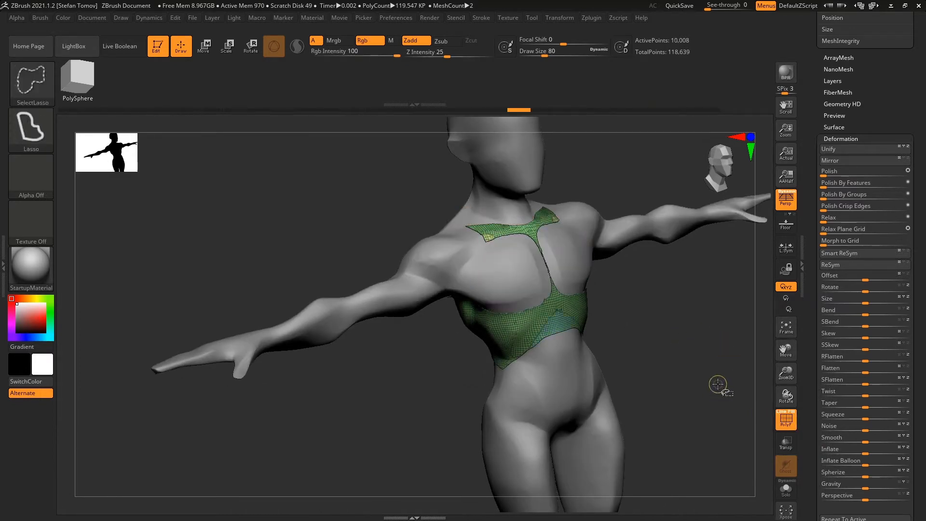
{"action": "left_click", "coordinate": [717, 381], "text": "ctrl+shift"}
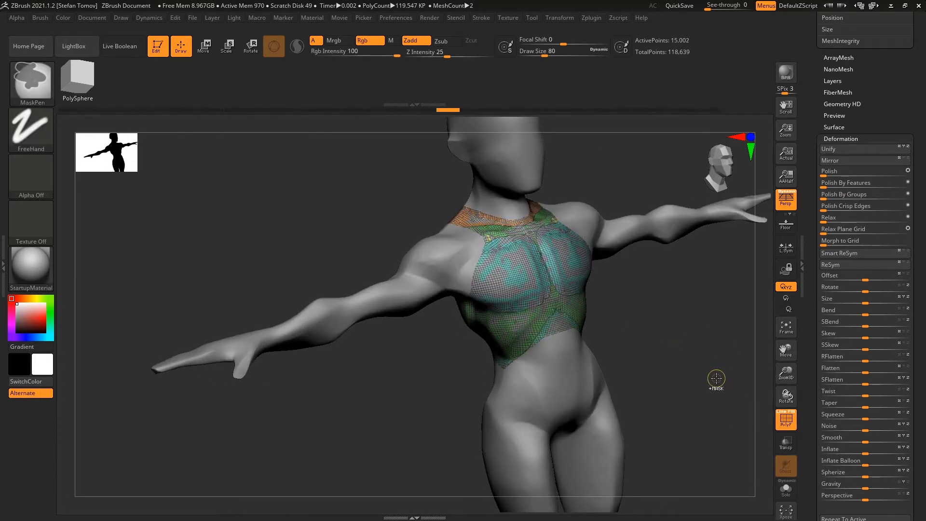
{"action": "left_click", "coordinate": [782, 417]}
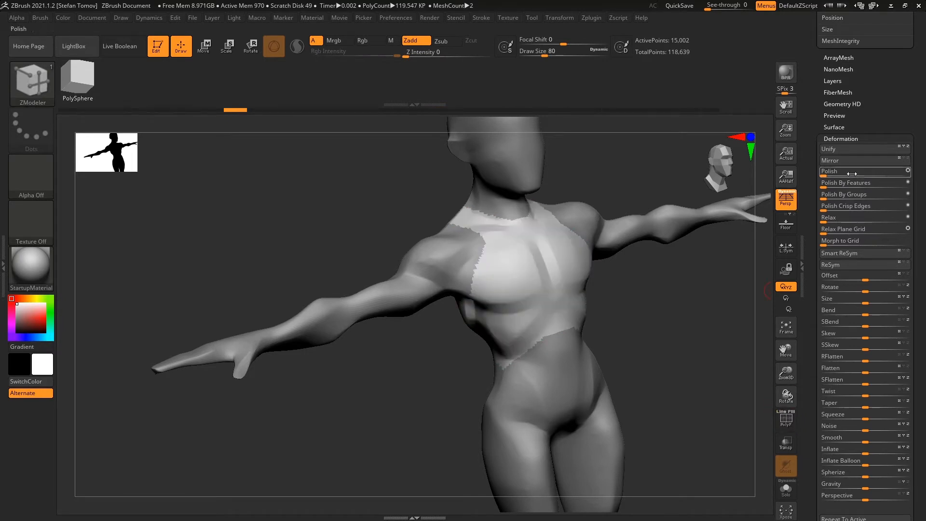
Step: Smooth the chest piece's jagged borders with the plain Polish deformation and inflate it slightly off the body
{"action": "left_click", "coordinate": [854, 173]}
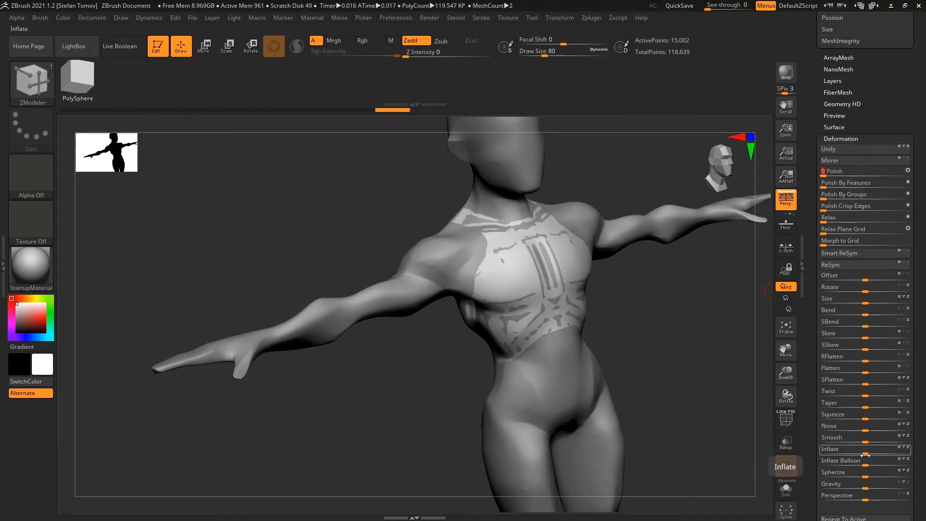
{"action": "left_click", "coordinate": [865, 453]}
{"action": "left_click_drag", "start_coordinate": [812, 335], "coordinate": [813, 496]}
{"action": "left_click_drag", "start_coordinate": [655, 313], "coordinate": [627, 301]}
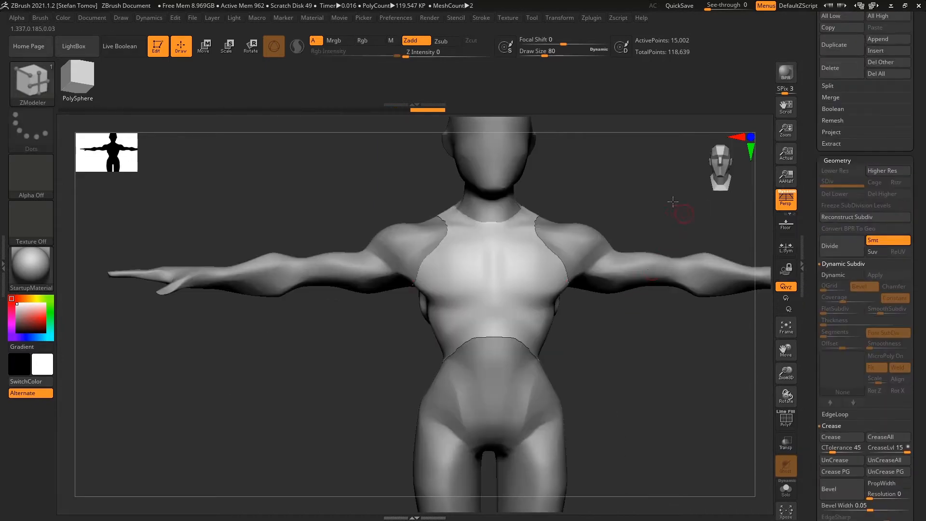
{"action": "left_click_drag", "start_coordinate": [629, 233], "coordinate": [441, 270], "text": "alt"}
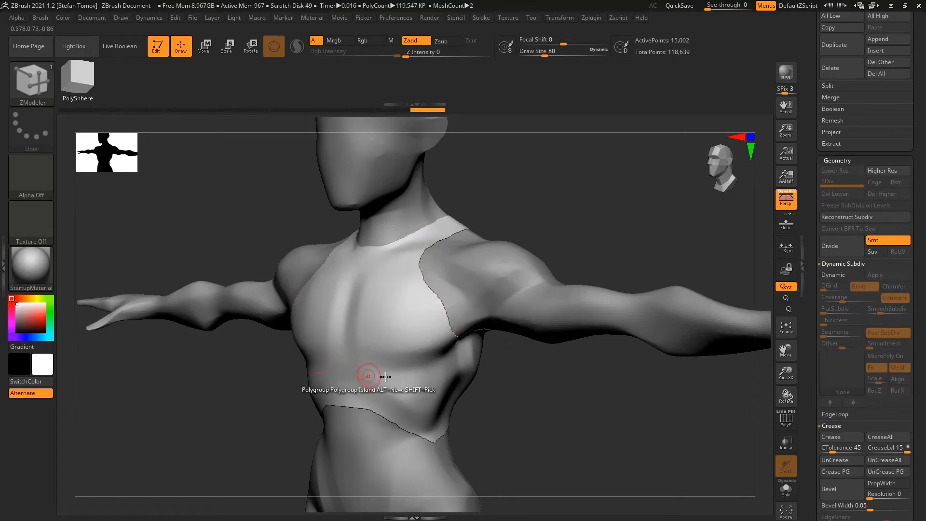
Step: Mask only the chest piece's border with MaskByFeature, with Groups and Crease off, and invert the mask so just the border stays editable
{"action": "left_click_drag", "start_coordinate": [815, 384], "coordinate": [842, 299]}
{"action": "left_click", "coordinate": [842, 299]}
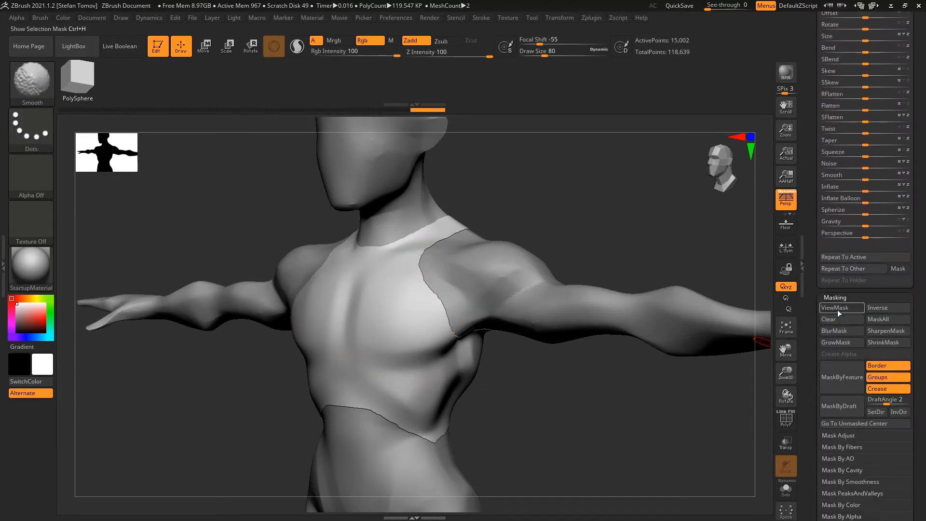
{"action": "left_click", "coordinate": [879, 377]}
{"action": "left_click", "coordinate": [879, 388]}
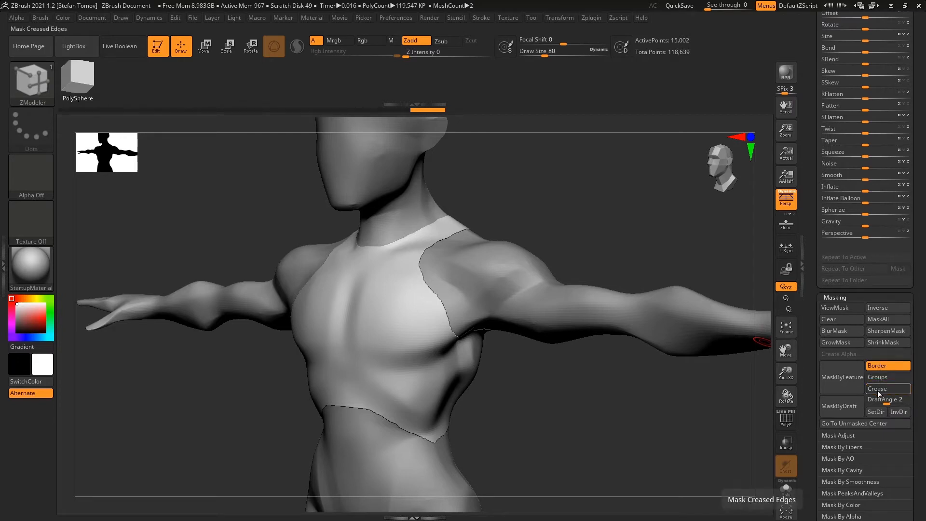
{"action": "left_click", "coordinate": [841, 380]}
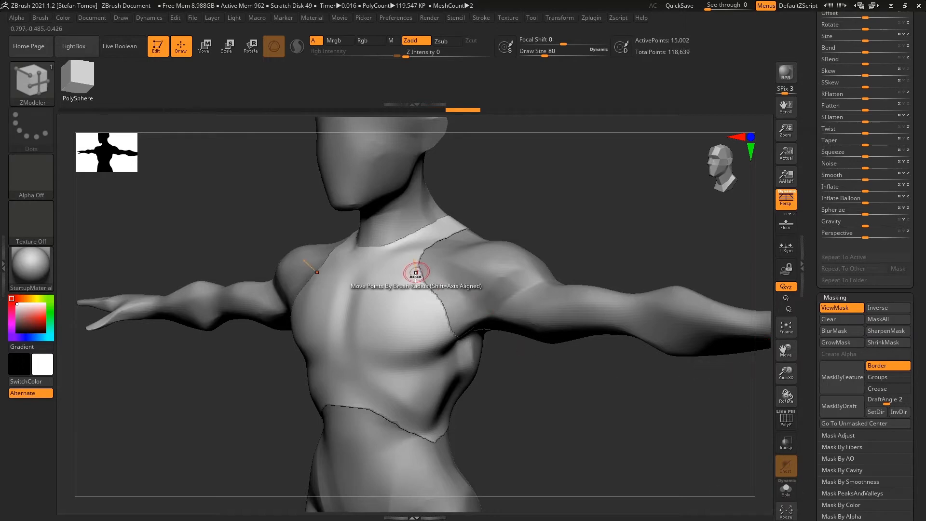
{"action": "key", "text": "ctrl"}
{"action": "left_click", "coordinate": [526, 189], "text": "ctrl"}
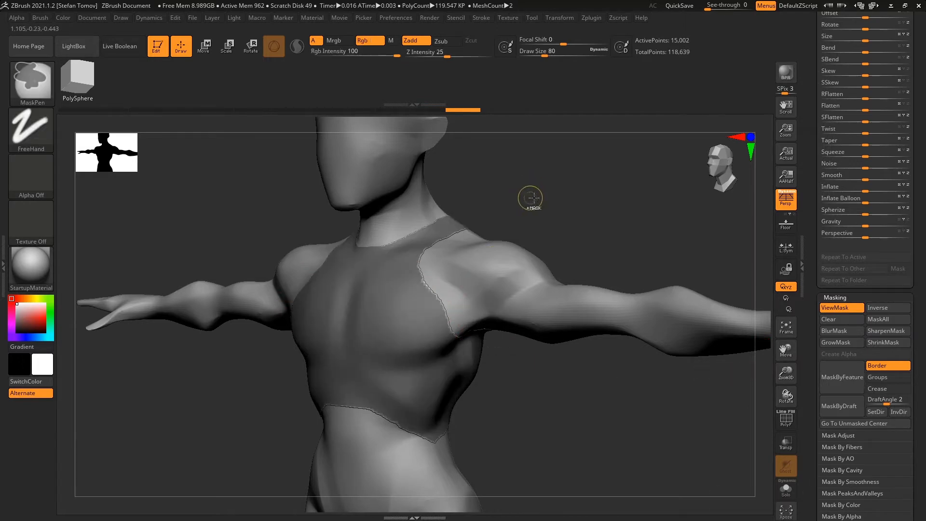
Step: Smooth the chest piece's unmasked borders with Polish By Features, also trying its alternate mode
{"action": "left_click_drag", "start_coordinate": [812, 193], "coordinate": [818, 291]}
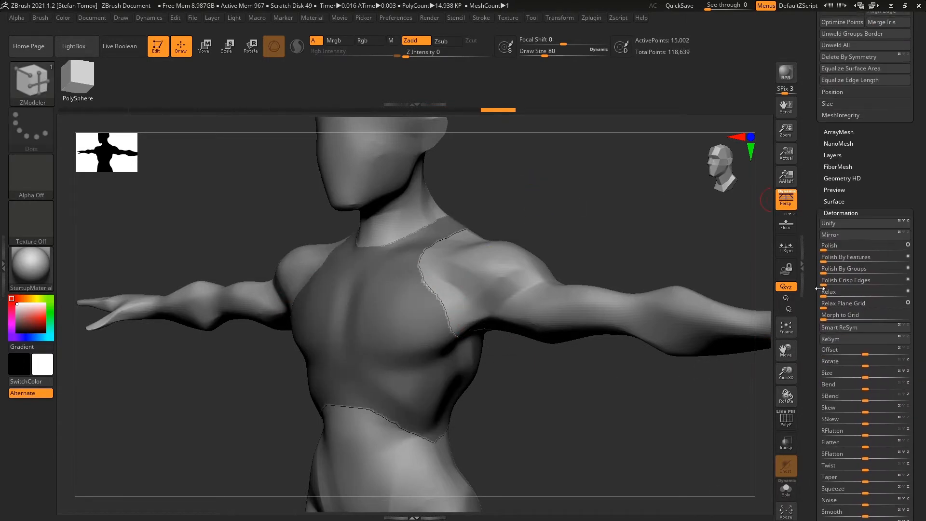
{"action": "left_click_drag", "start_coordinate": [902, 263], "coordinate": [901, 263]}
{"action": "key", "text": "ctrl"}
{"action": "key", "text": "ctrl"}
{"action": "left_click_drag", "start_coordinate": [854, 259], "coordinate": [854, 259]}
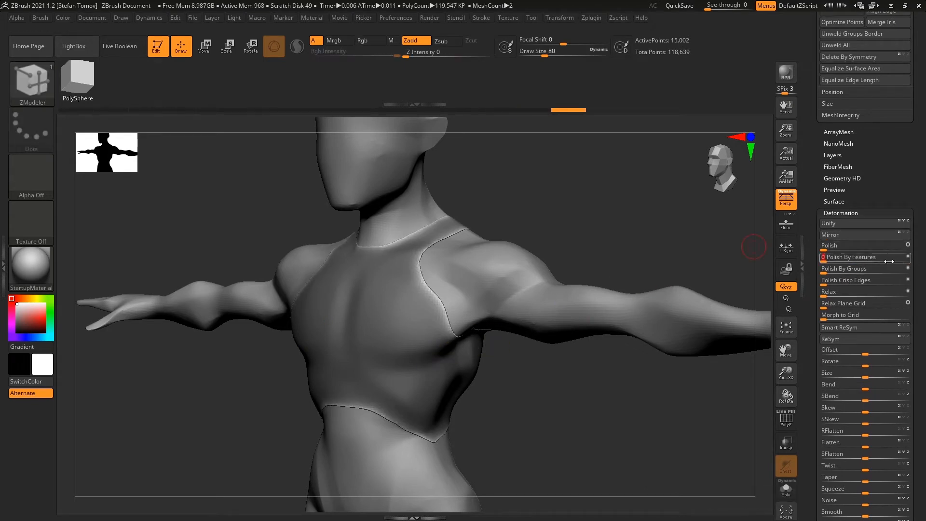
{"action": "left_click_drag", "start_coordinate": [895, 261], "coordinate": [895, 261]}
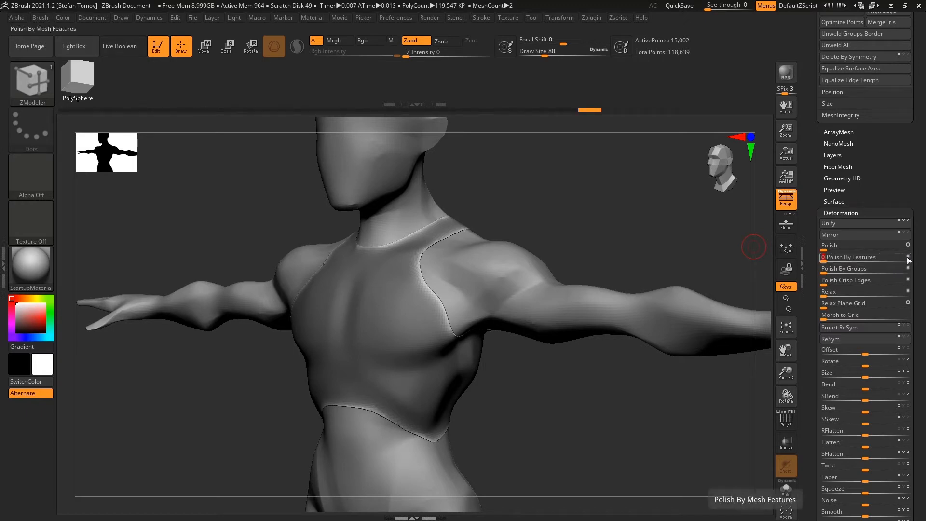
{"action": "left_click_drag", "start_coordinate": [905, 257], "coordinate": [875, 260]}
{"action": "key", "text": "ctrl"}
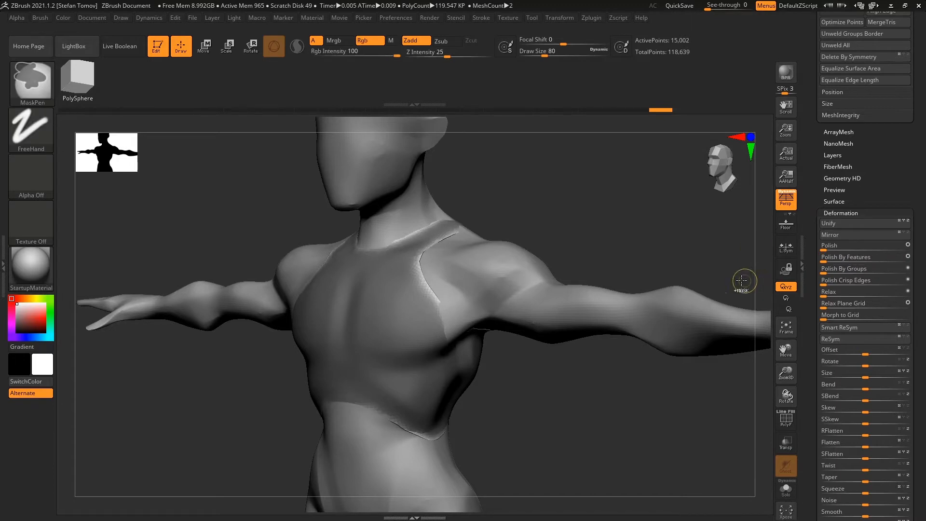
Step: Show the polyframe and remesh the chest piece with repeated ZRemesher passes at the Half setting until the topology is low-poly
{"action": "mouse_move", "coordinate": [579, 230]}
{"action": "left_mouse_down", "text": "shift"}
{"action": "mouse_move", "coordinate": [608, 238]}
{"action": "mouse_move", "coordinate": [588, 244]}
{"action": "left_mouse_up", "text": "shift"}
{"action": "scroll", "coordinate": [837, 193], "scroll_direction": "up", "scroll_amount": 10}
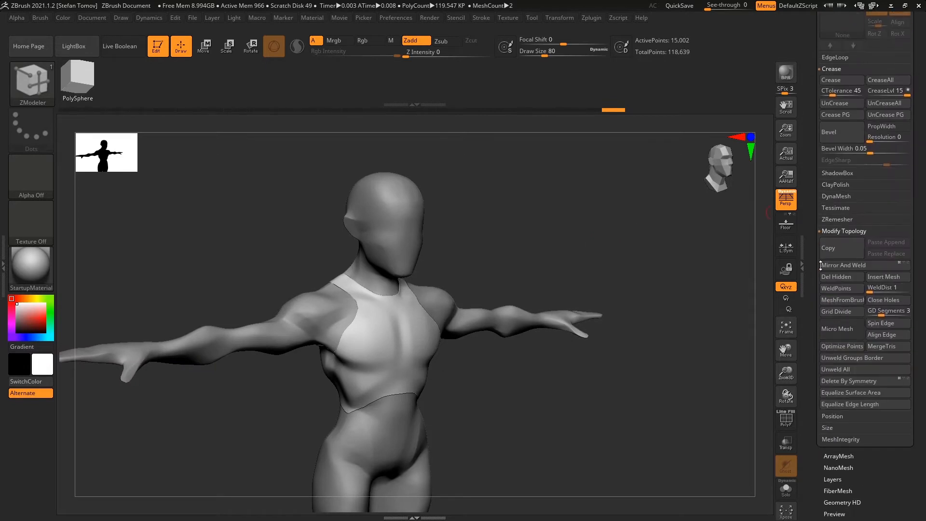
{"action": "left_click", "coordinate": [832, 219]}
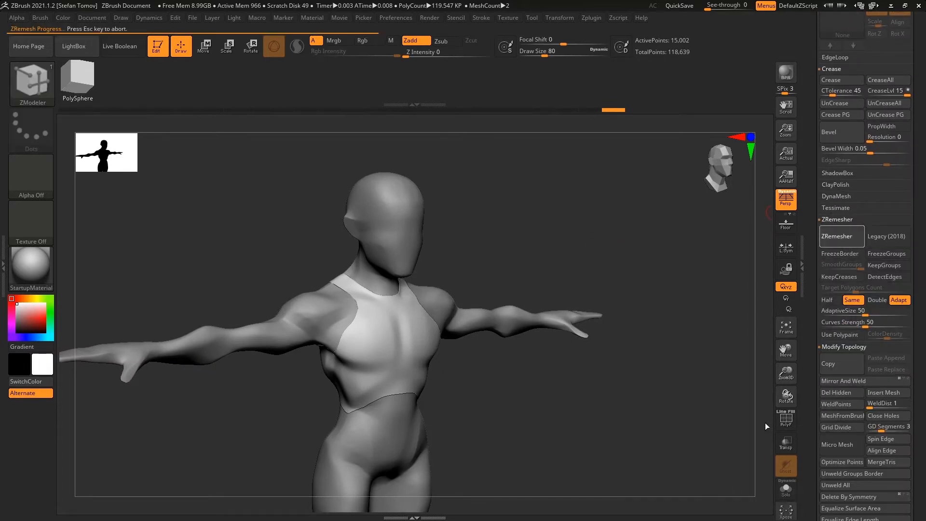
{"action": "key", "text": "Escape"}
{"action": "left_click", "coordinate": [785, 420]}
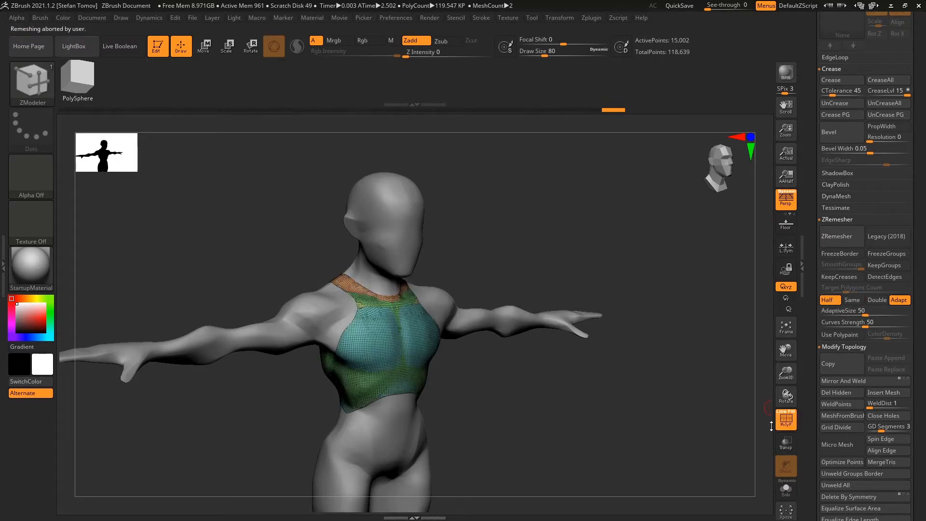
{"action": "scroll", "coordinate": [709, 430], "scroll_direction": "up", "scroll_amount": 3}
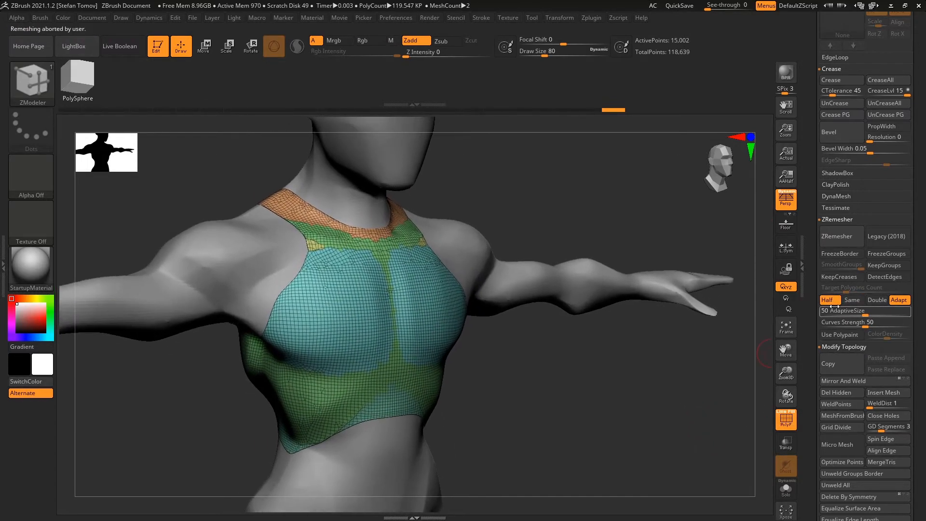
{"action": "left_click", "coordinate": [855, 310]}
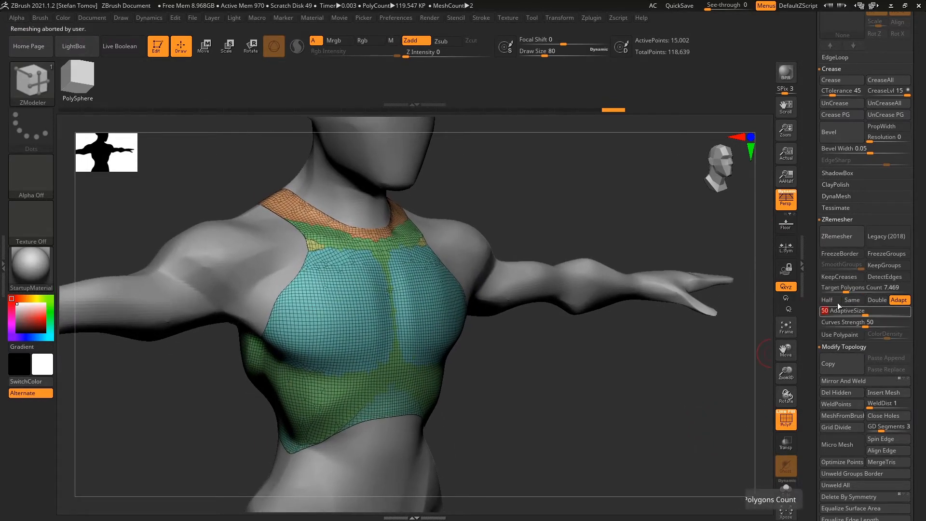
{"action": "left_click", "coordinate": [836, 237]}
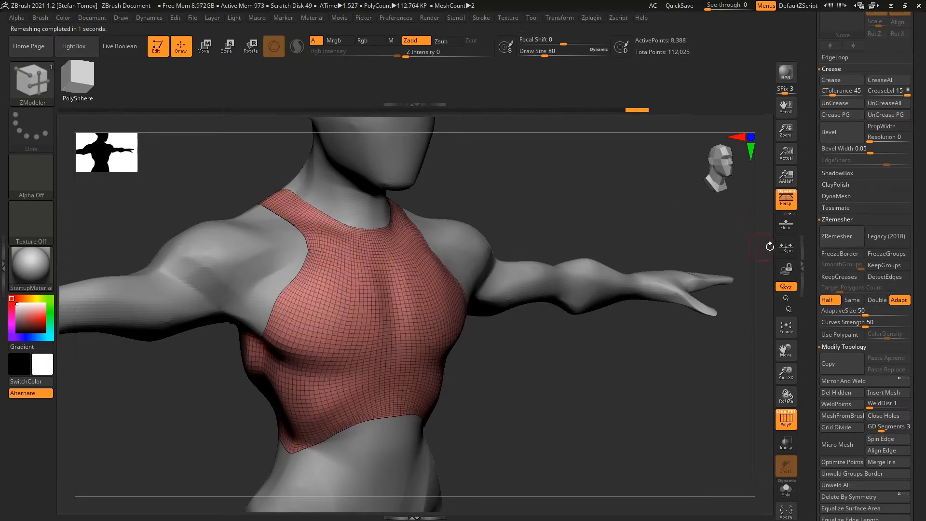
{"action": "left_click", "coordinate": [840, 235]}
{"action": "left_click", "coordinate": [833, 235]}
{"action": "mouse_move", "coordinate": [576, 386]}
{"action": "left_mouse_down"}
{"action": "mouse_move", "coordinate": [639, 379]}
{"action": "mouse_move", "coordinate": [589, 376]}
{"action": "mouse_move", "coordinate": [621, 345]}
{"action": "mouse_move", "coordinate": [572, 372]}
{"action": "left_mouse_up"}
Step: Use the ZModeler polygon action Extrude with the All Polygons target to extrude the chest piece slightly outward
{"action": "key", "text": "b"}
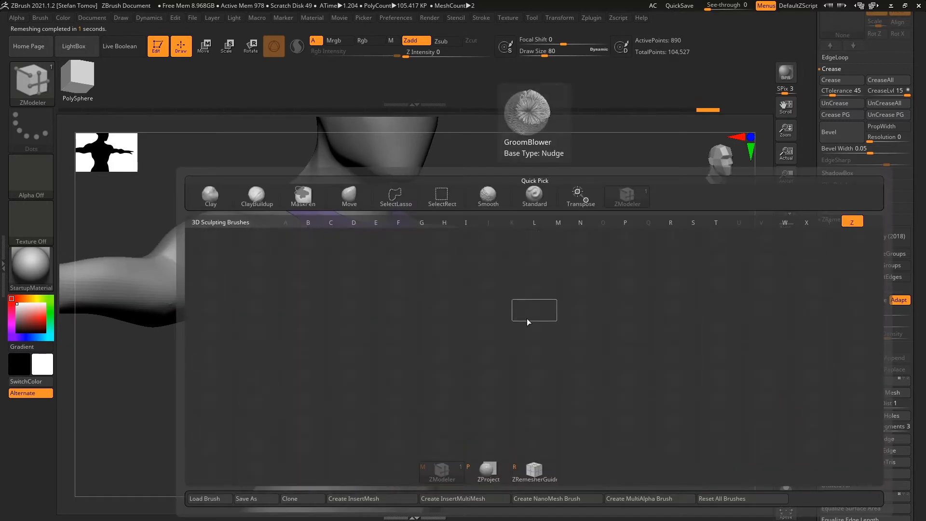
{"action": "key", "text": "comma"}
{"action": "key", "text": "comma"}
{"action": "key", "text": "m"}
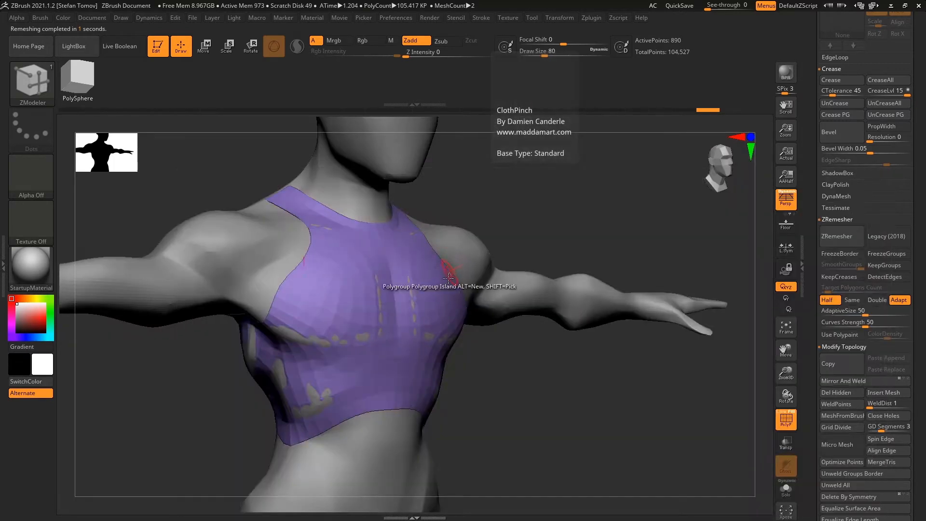
{"action": "key", "text": "space"}
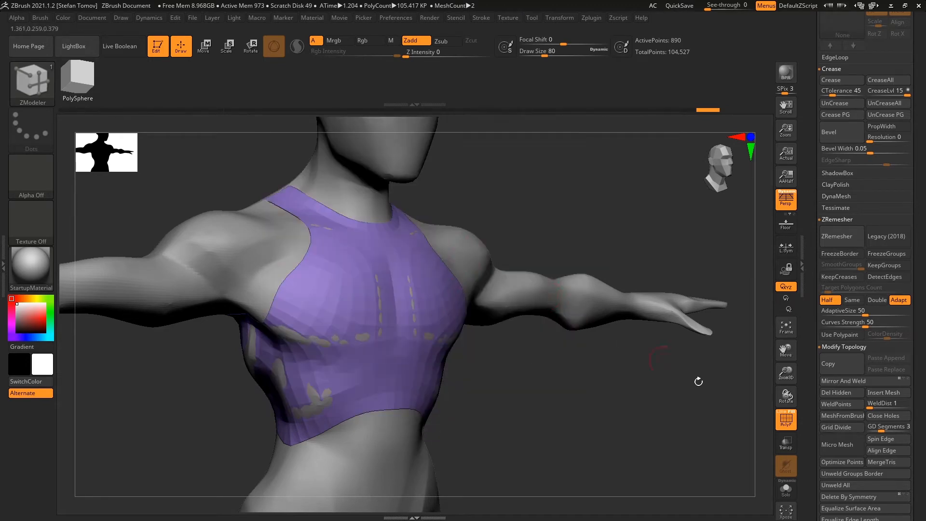
{"action": "left_click", "coordinate": [782, 417]}
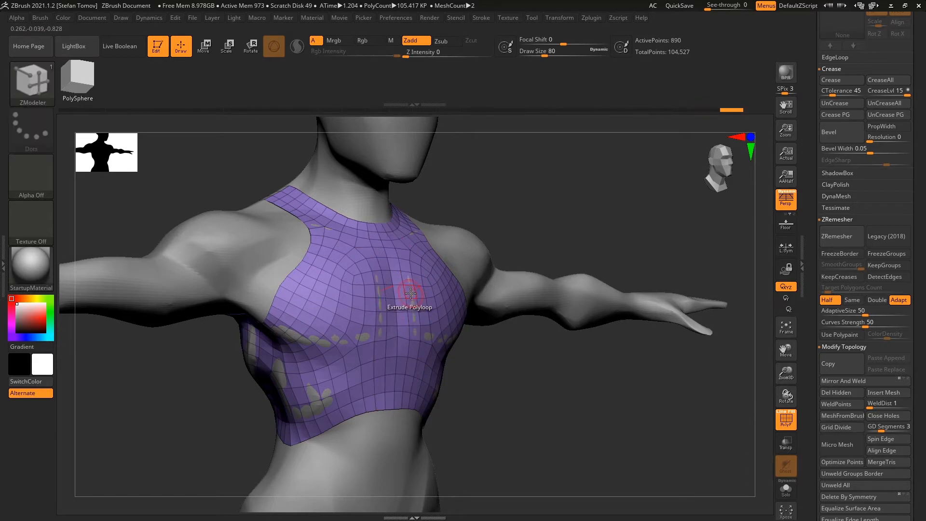
{"action": "key", "text": "space"}
{"action": "left_click", "coordinate": [309, 256]}
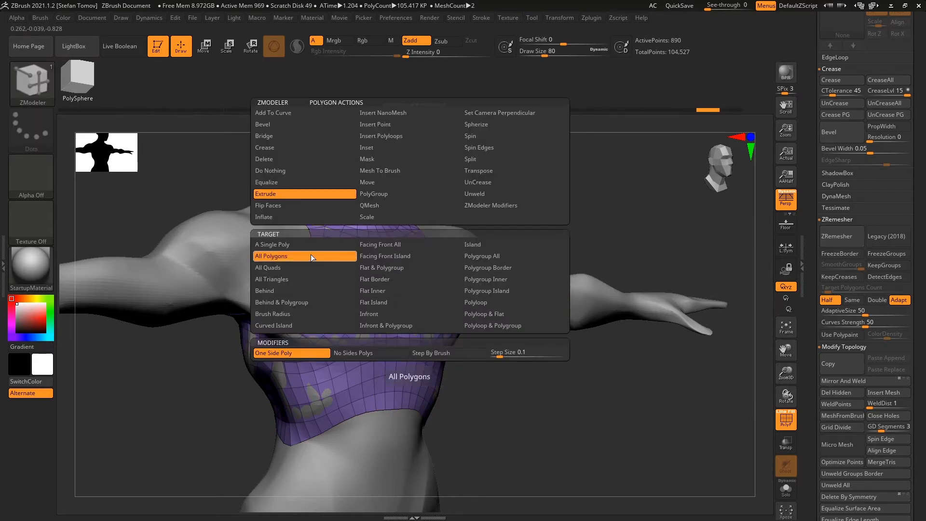
{"action": "left_click_drag", "start_coordinate": [420, 280], "coordinate": [419, 276]}
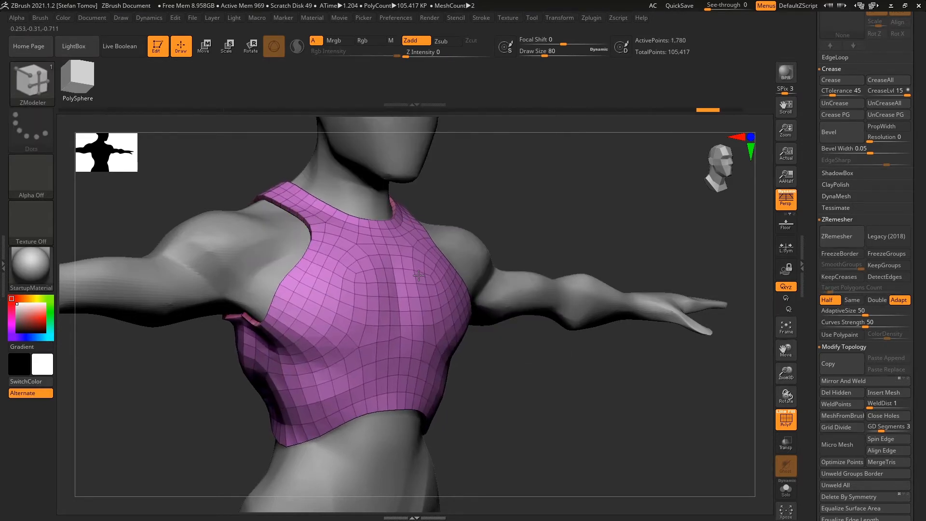
Step: Isolate the chest piece in Solo mode, hide its inner shell, delete the hidden polygons and show the body again
{"action": "left_click_drag", "start_coordinate": [499, 188], "coordinate": [481, 213]}
{"action": "key", "text": "shift+f"}
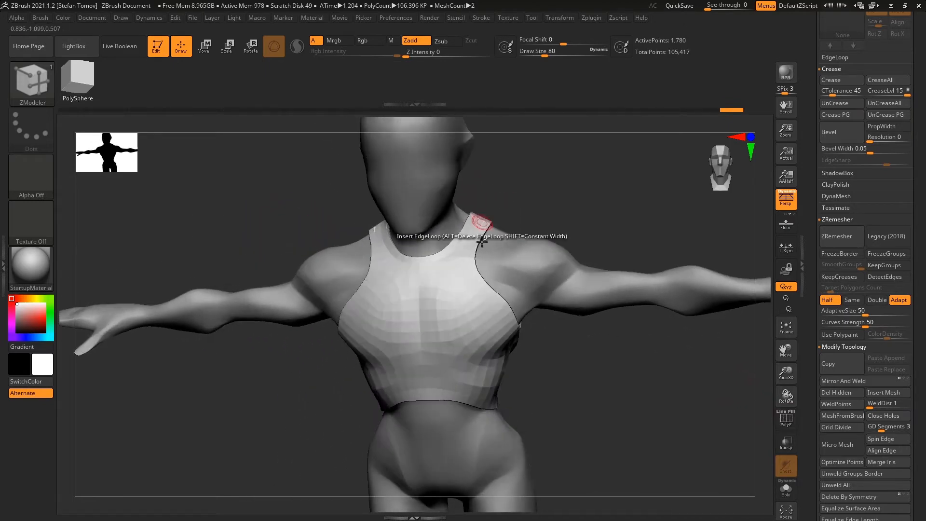
{"action": "mouse_move", "coordinate": [590, 207]}
{"action": "left_mouse_down", "text": "alt"}
{"action": "mouse_move", "coordinate": [631, 186]}
{"action": "mouse_move", "coordinate": [620, 165]}
{"action": "mouse_move", "coordinate": [596, 222]}
{"action": "left_mouse_up", "text": "alt"}
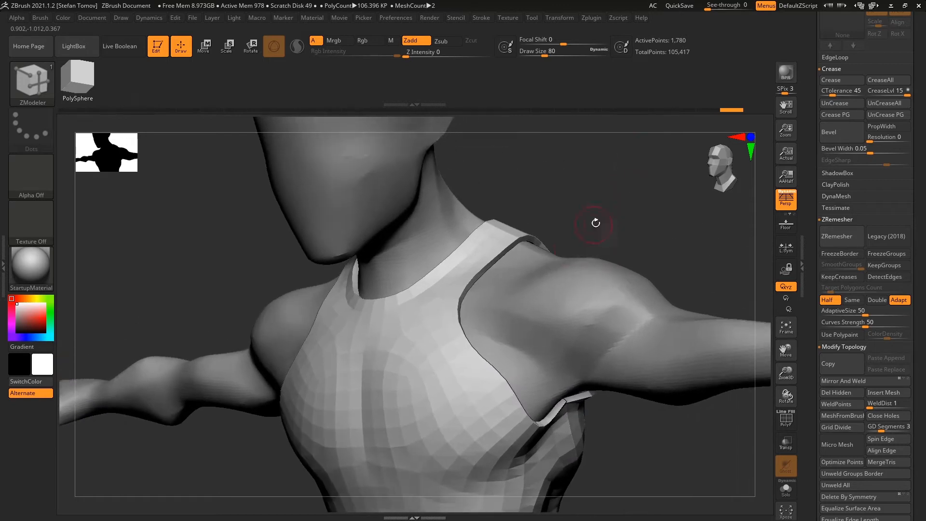
{"action": "left_click_drag", "start_coordinate": [533, 175], "coordinate": [774, 492]}
{"action": "left_click", "coordinate": [785, 489]}
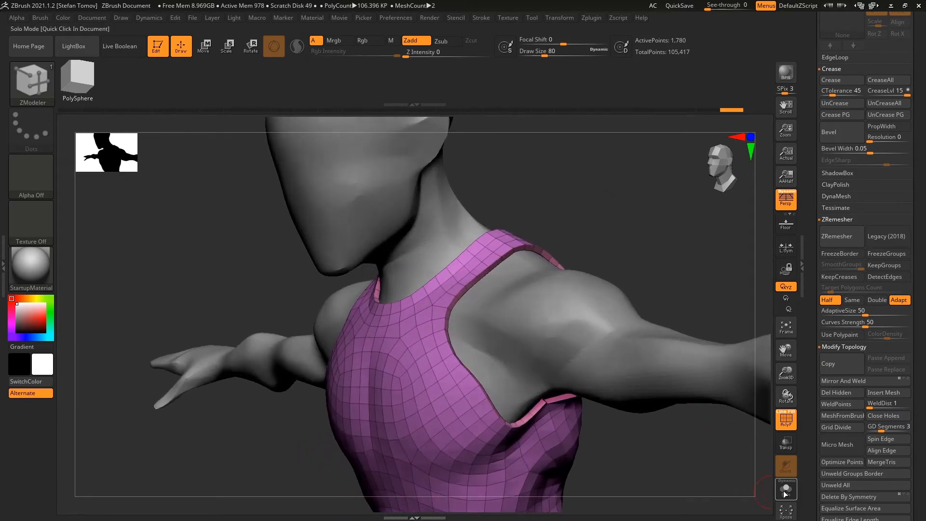
{"action": "left_click_drag", "start_coordinate": [602, 222], "coordinate": [585, 306]}
{"action": "key", "text": "ctrl+shift"}
{"action": "left_click", "coordinate": [572, 335], "text": "ctrl+shift"}
{"action": "left_click", "coordinate": [581, 350], "text": "ctrl+shift"}
{"action": "left_click_drag", "start_coordinate": [683, 387], "coordinate": [649, 335], "text": "alt"}
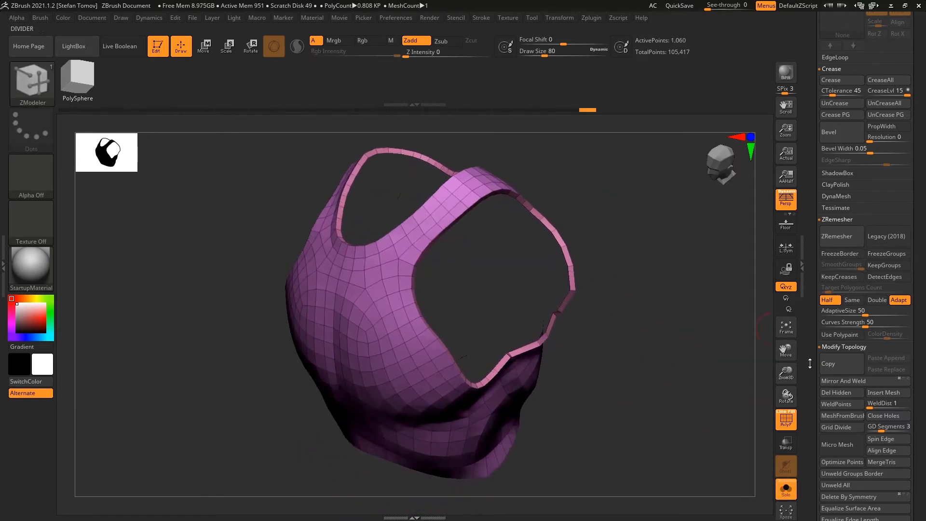
{"action": "left_click", "coordinate": [828, 394]}
{"action": "left_click", "coordinate": [786, 489]}
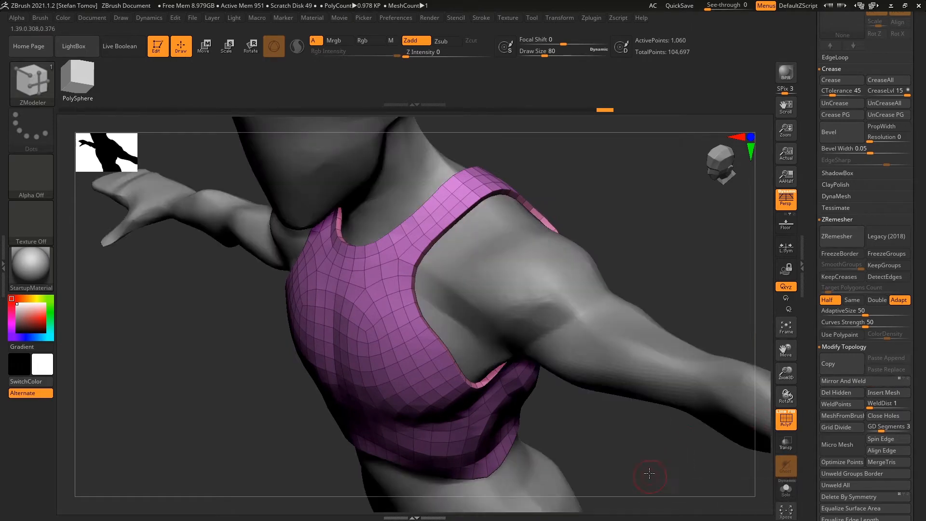
Step: Isolate the chest piece's outer shell, give it a polygroup separate from the thickness rim, and bring the rim back into view
{"action": "left_click_drag", "start_coordinate": [649, 477], "coordinate": [661, 365]}
{"action": "left_click_drag", "start_coordinate": [603, 155], "coordinate": [548, 209]}
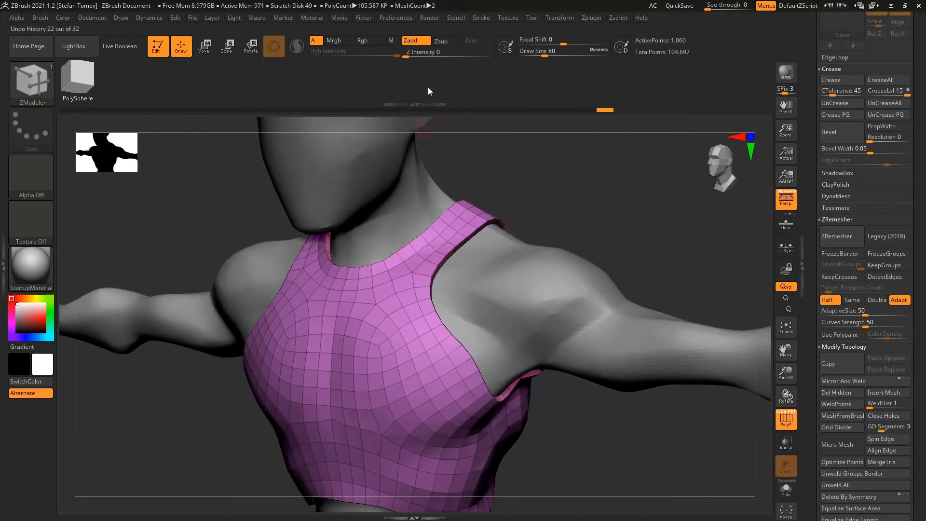
{"action": "mouse_move", "coordinate": [571, 203]}
{"action": "left_mouse_down"}
{"action": "mouse_move", "coordinate": [573, 275]}
{"action": "mouse_move", "coordinate": [718, 321]}
{"action": "mouse_move", "coordinate": [649, 296]}
{"action": "left_mouse_up"}
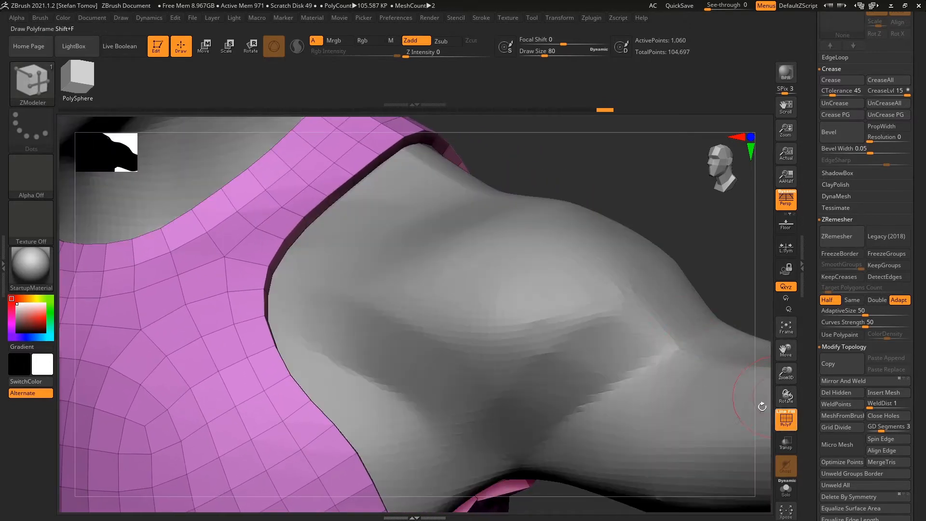
{"action": "key", "text": "ctrl+shift"}
{"action": "left_click", "coordinate": [496, 155], "text": "ctrl+shift"}
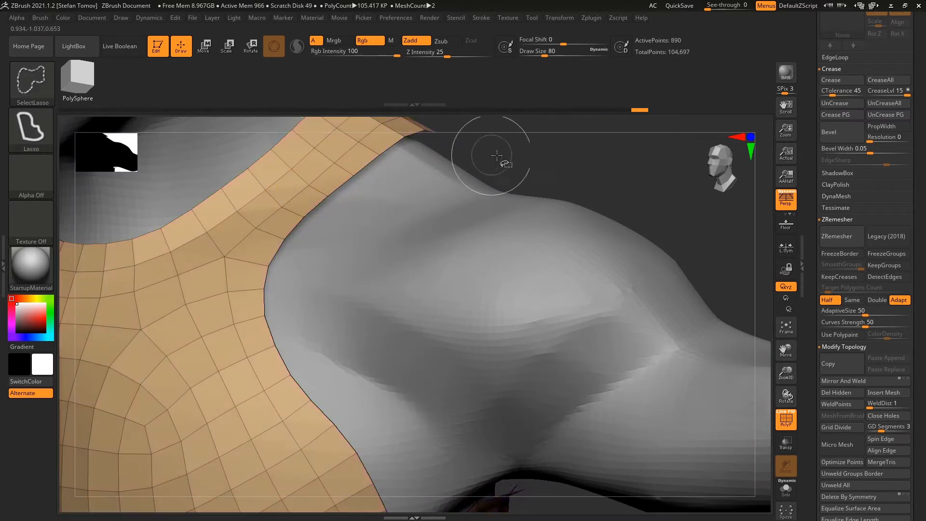
{"action": "left_click", "coordinate": [604, 189], "text": "ctrl+shift"}
{"action": "mouse_move", "coordinate": [614, 166]}
{"action": "left_mouse_down"}
{"action": "mouse_move", "coordinate": [602, 159]}
{"action": "mouse_move", "coordinate": [616, 177]}
{"action": "mouse_move", "coordinate": [490, 182]}
{"action": "mouse_move", "coordinate": [589, 215]}
{"action": "left_mouse_up"}
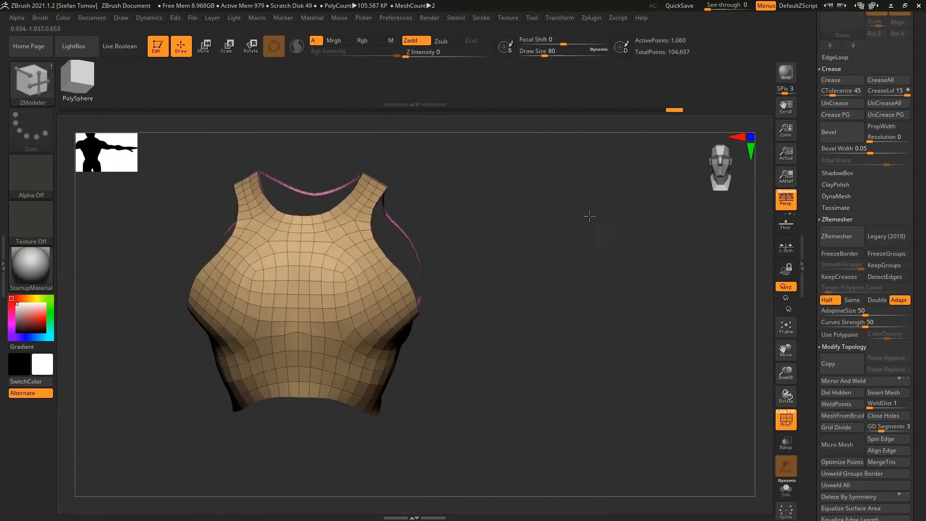
Step: Set the ZModeler polygon action to PolyGroup with the Polyloop target and give the horizontal loop below the pectorals its own polygroup
{"action": "mouse_move", "coordinate": [560, 376]}
{"action": "left_mouse_down"}
{"action": "mouse_move", "coordinate": [661, 389]}
{"action": "mouse_move", "coordinate": [577, 387]}
{"action": "mouse_move", "coordinate": [546, 368]}
{"action": "left_mouse_up"}
{"action": "key", "text": "b"}
{"action": "key", "text": "Escape"}
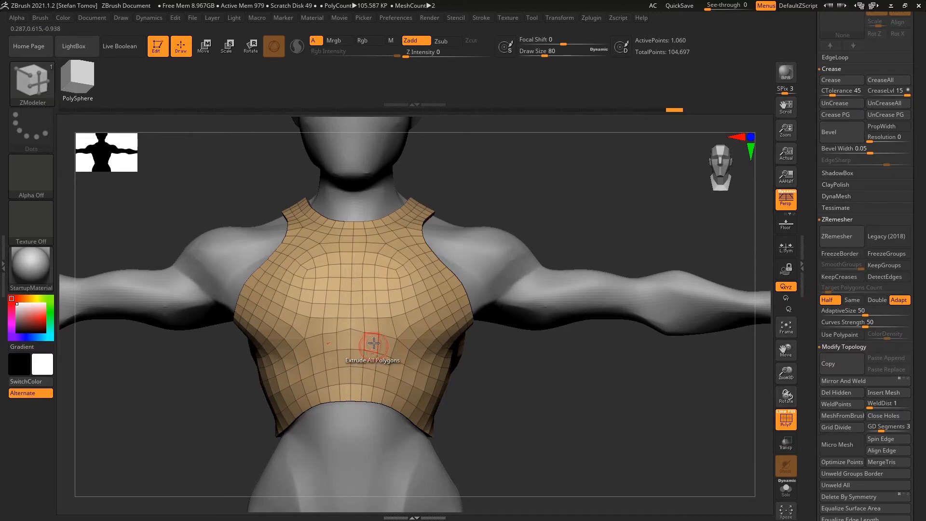
{"action": "key", "text": "space"}
{"action": "left_click", "coordinate": [371, 193]}
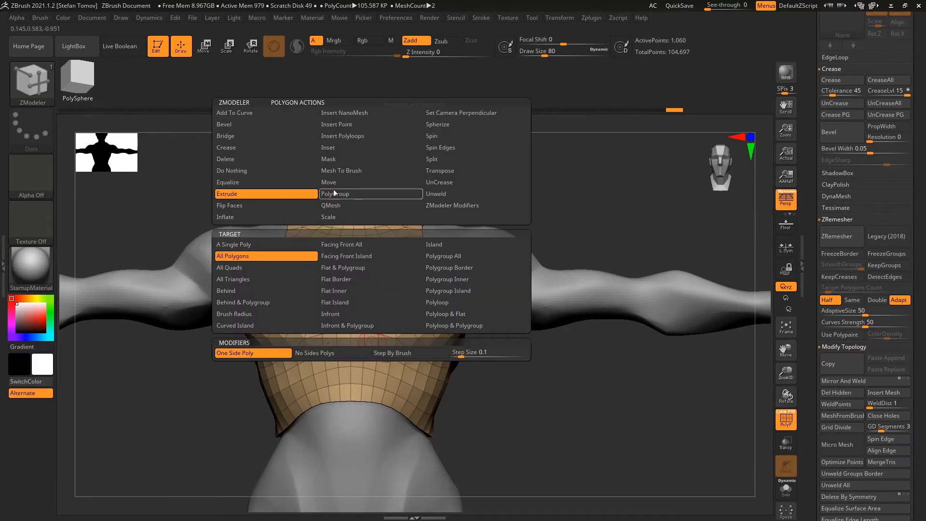
{"action": "left_click", "coordinate": [475, 291]}
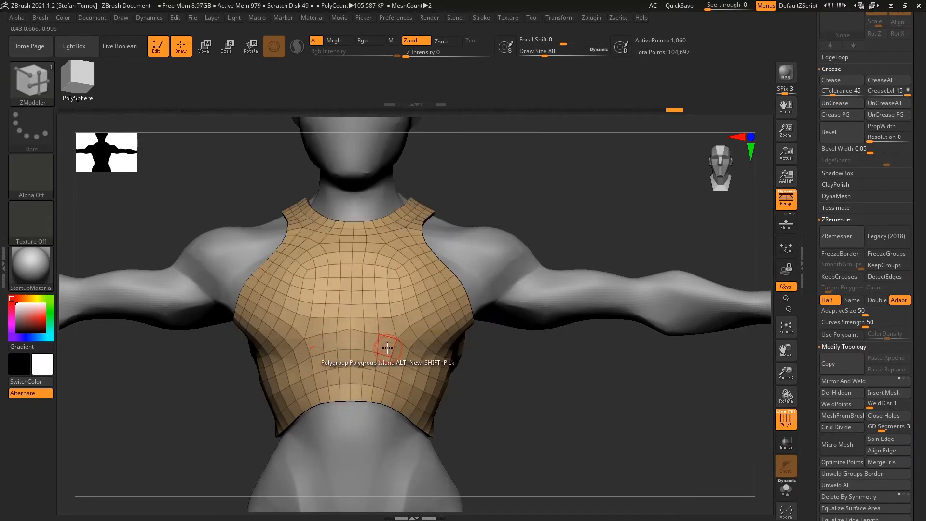
{"action": "key", "text": "space"}
{"action": "left_click", "coordinate": [469, 302]}
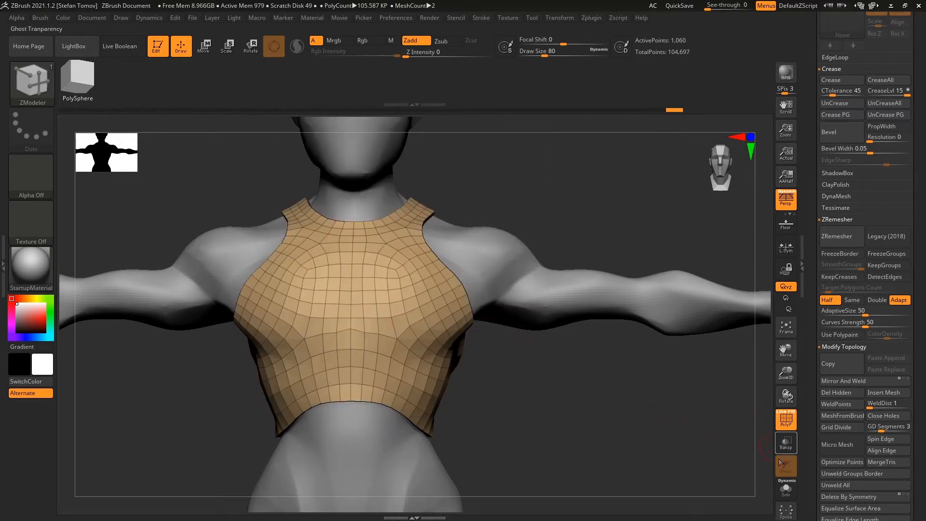
{"action": "left_click", "coordinate": [388, 348]}
Step: Set the ZModeler PolyGroup target to Polygroup Island and give the chest piece's area below the horizontal loop the loop's polygroup
{"action": "key", "text": "space"}
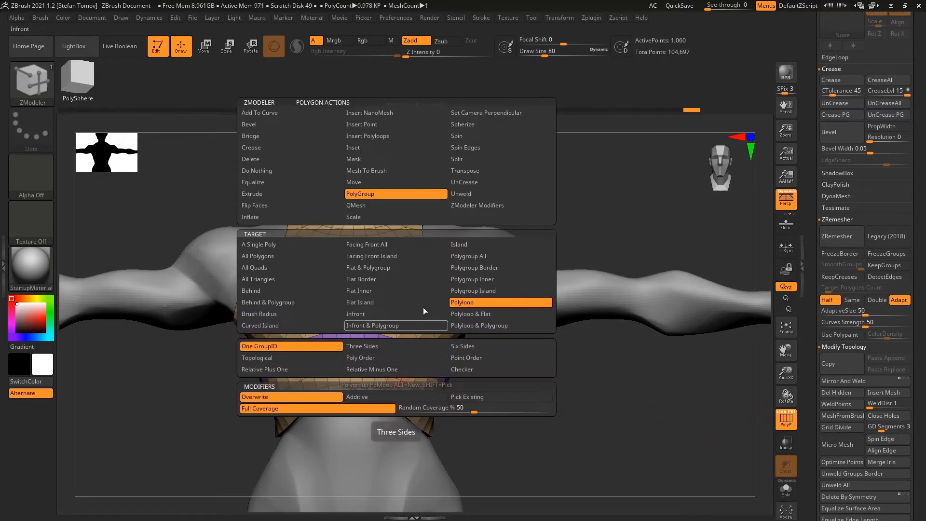
{"action": "left_click", "coordinate": [463, 290]}
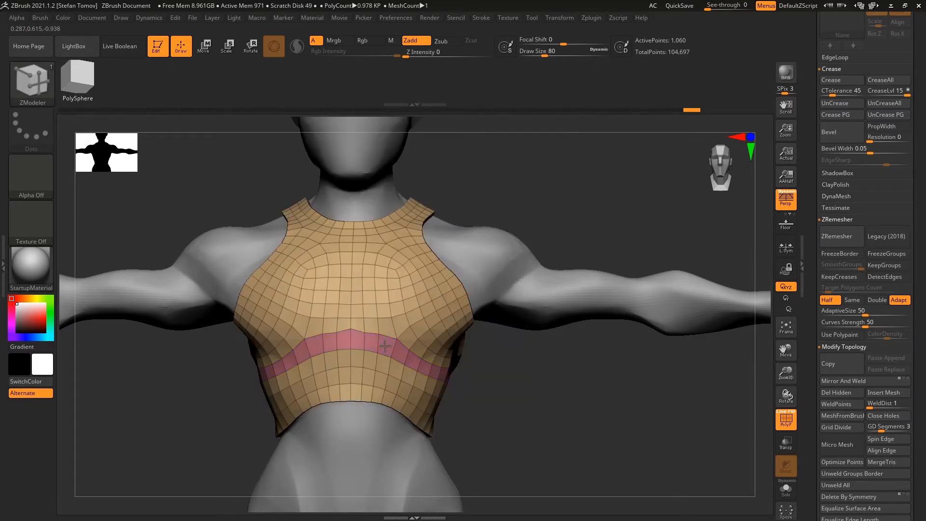
{"action": "left_click", "coordinate": [386, 369]}
{"action": "left_click_drag", "start_coordinate": [570, 393], "coordinate": [496, 395]}
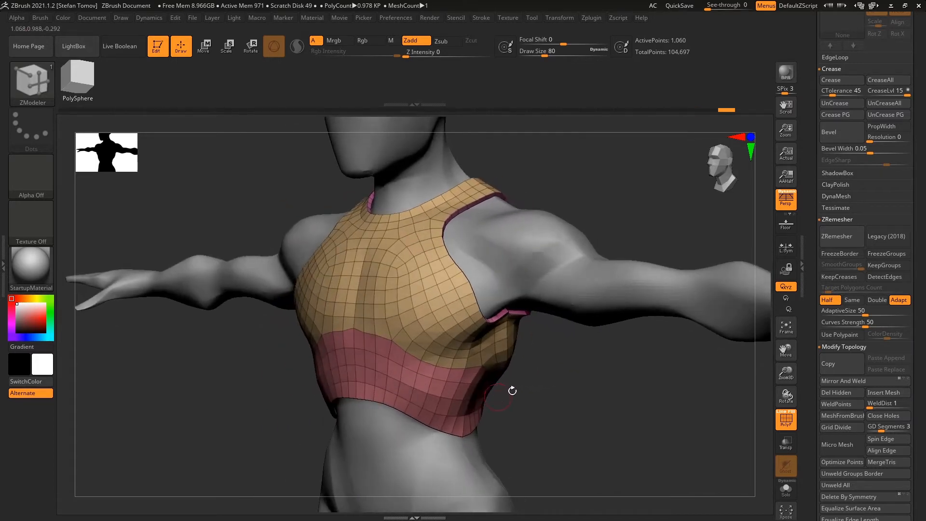
Step: Smooth the chest piece with Polish By Features and compare it before and after with the wireframe hidden
{"action": "scroll", "coordinate": [823, 386], "scroll_direction": "down", "scroll_amount": 10}
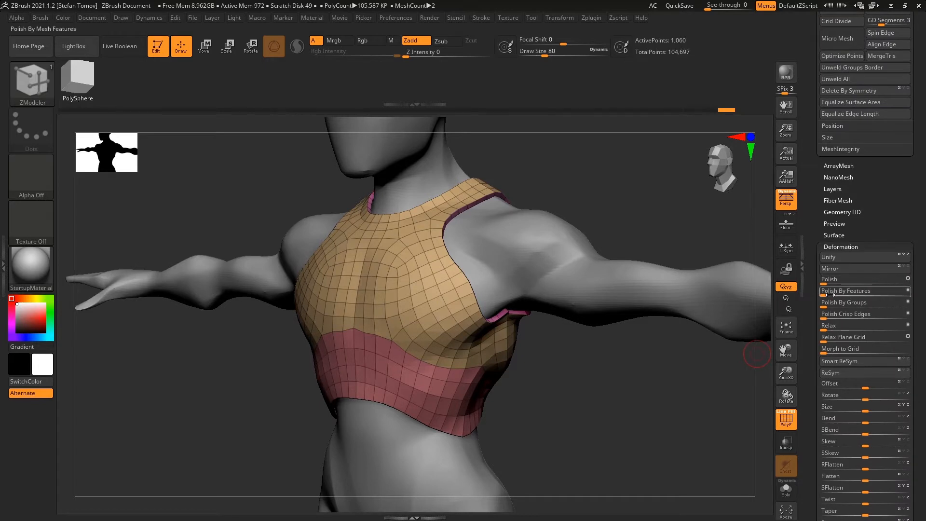
{"action": "key", "text": "shift+f"}
{"action": "key", "text": "ctrl"}
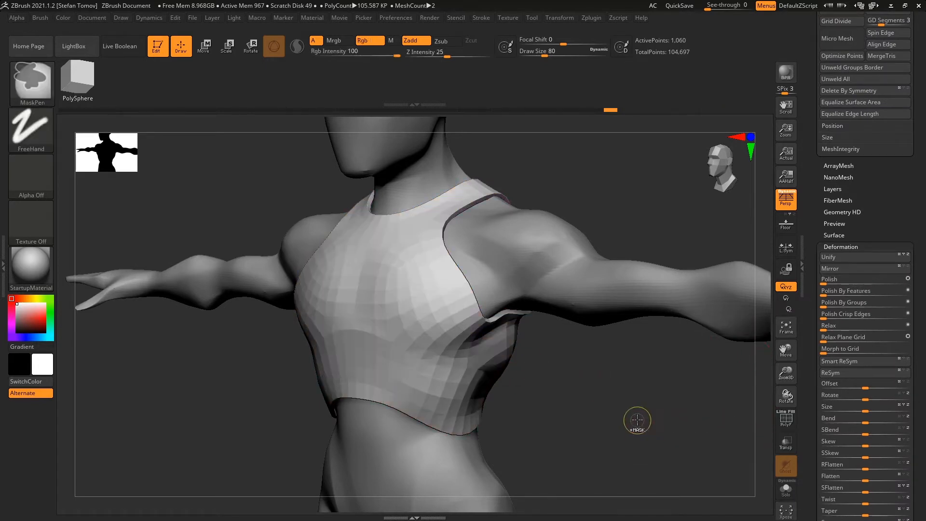
{"action": "key", "text": "ctrl+shift+z"}
{"action": "key", "text": "ctrl+z"}
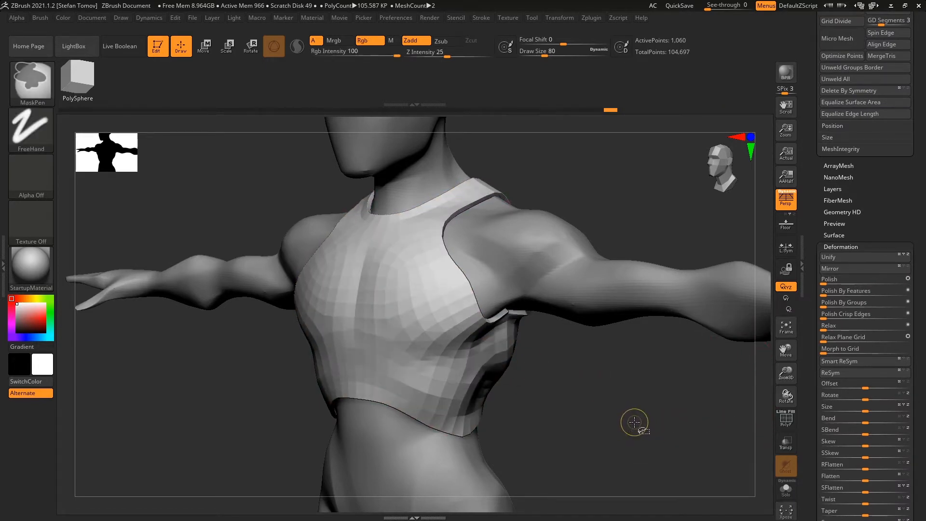
{"action": "key", "text": "ctrl+shift+z"}
{"action": "mouse_move", "coordinate": [666, 407]}
{"action": "left_mouse_down"}
{"action": "mouse_move", "coordinate": [599, 403]}
{"action": "mouse_move", "coordinate": [633, 412]}
{"action": "mouse_move", "coordinate": [608, 410]}
{"action": "left_mouse_up"}
{"action": "key", "text": "shift+f"}
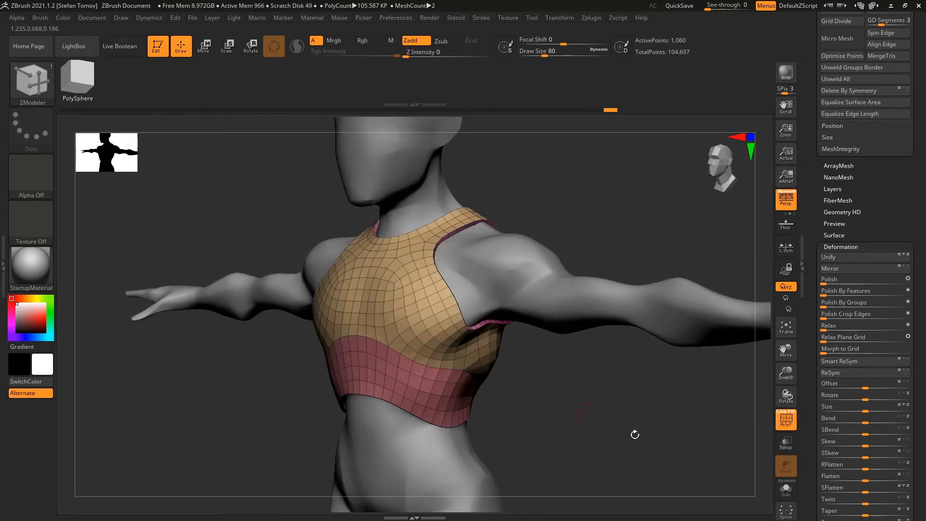
Step: Frame the chest piece with curves along its polygroup borders only, with the Border and Creased edges options off
{"action": "left_click", "coordinate": [477, 17]}
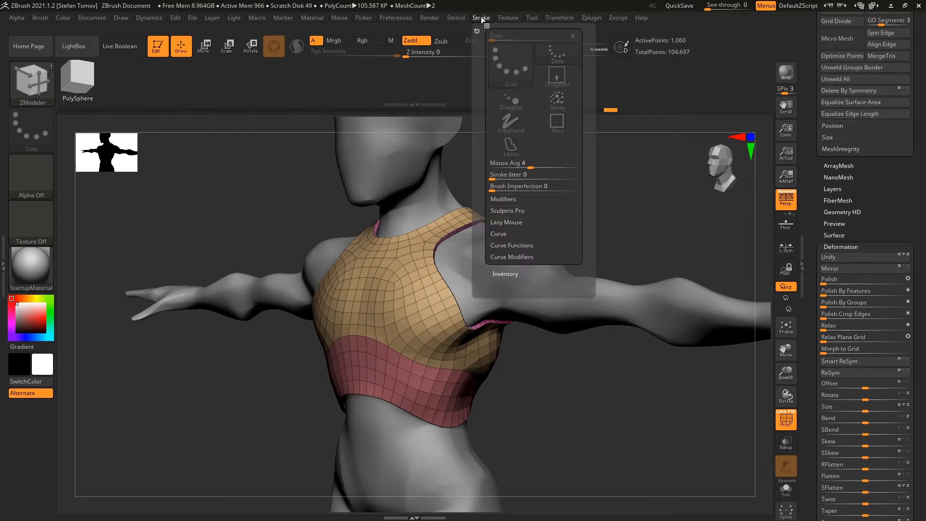
{"action": "left_click", "coordinate": [523, 247]}
{"action": "left_click", "coordinate": [555, 291]}
{"action": "left_click", "coordinate": [556, 314]}
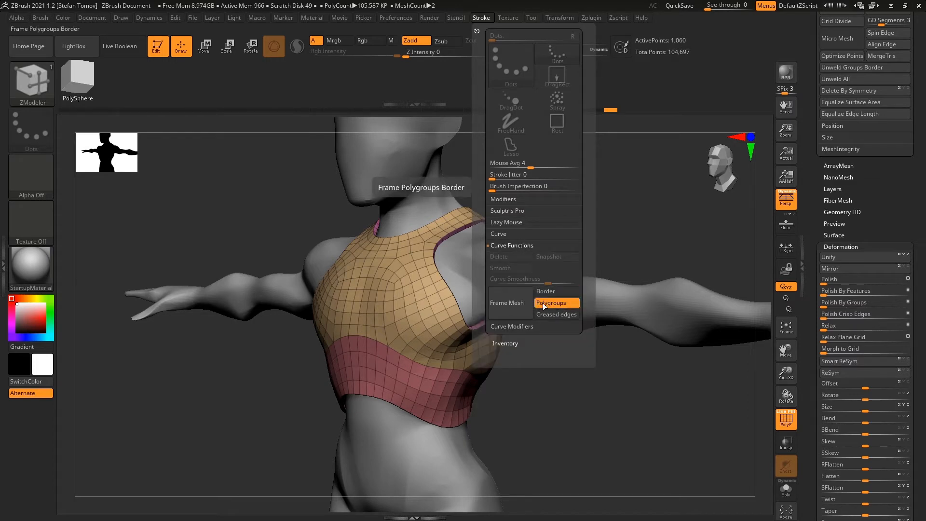
{"action": "left_click", "coordinate": [519, 308]}
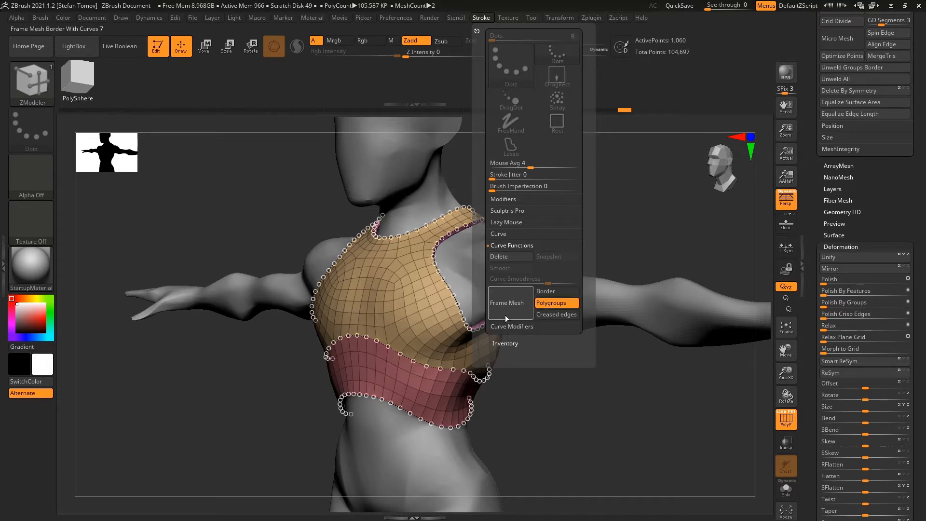
Step: Select the CurveMultiTube brush, try it on the framed curves and undo the tubes
{"action": "key", "text": "b"}
{"action": "left_click", "coordinate": [388, 308]}
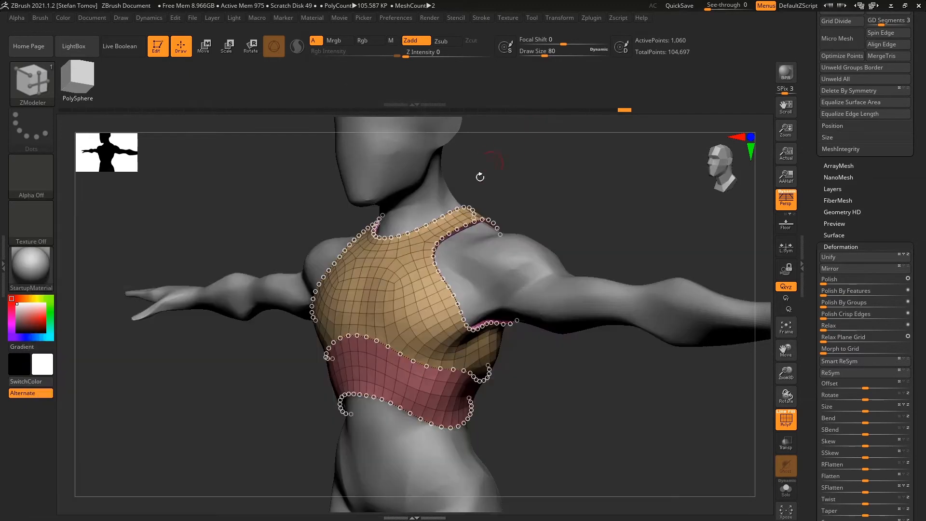
{"action": "key", "text": "b"}
{"action": "key", "text": "c"}
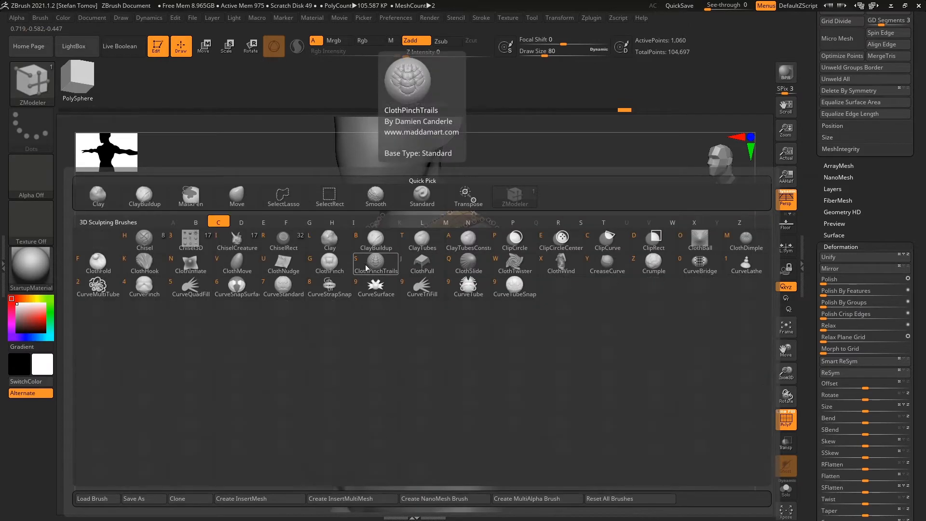
{"action": "left_click", "coordinate": [98, 290]}
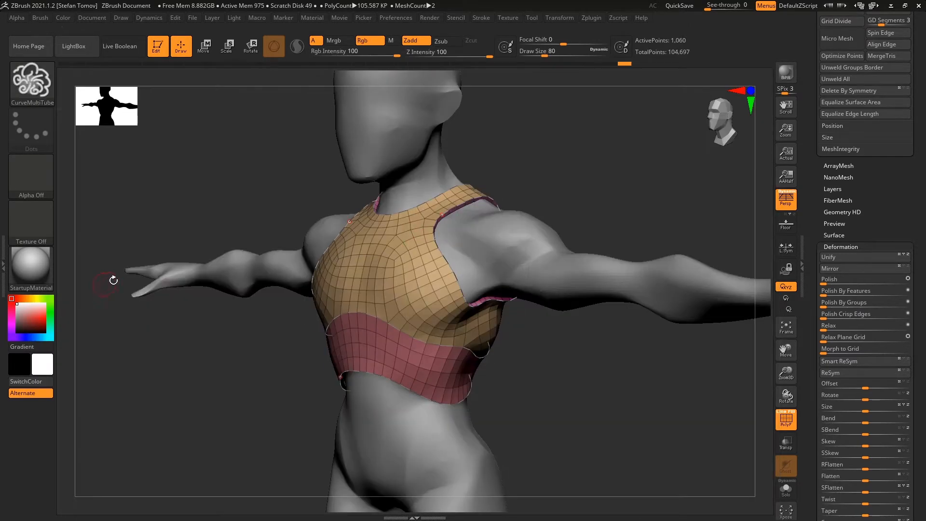
{"action": "left_click", "coordinate": [381, 319]}
{"action": "key", "text": "ctrl+z"}
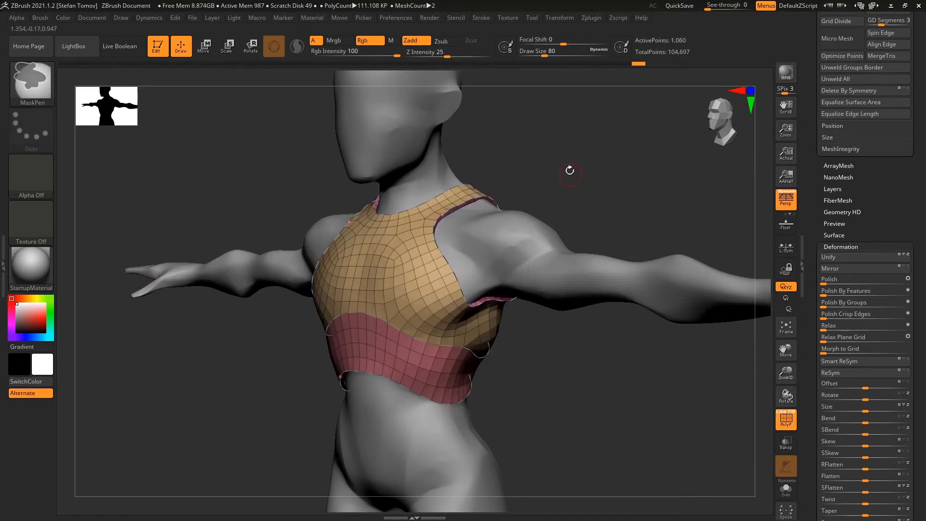
Step: Reduce the brush draw size to 14 and generate tubes along the polygroup border curves
{"action": "key", "text": "s"}
{"action": "left_click_drag", "start_coordinate": [553, 162], "coordinate": [549, 162]}
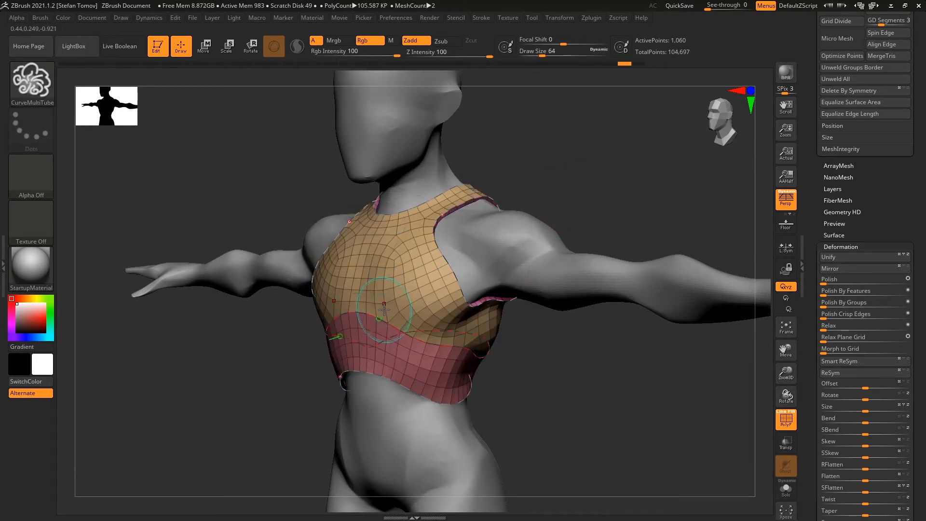
{"action": "key", "text": "ctrl+z"}
{"action": "key", "text": "s"}
{"action": "left_click_drag", "start_coordinate": [571, 159], "coordinate": [561, 159]}
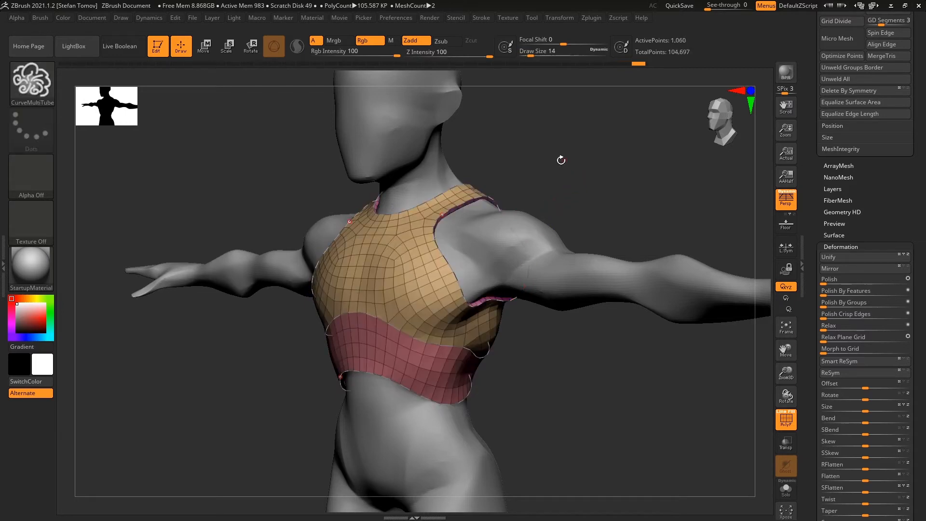
{"action": "left_click", "coordinate": [383, 320]}
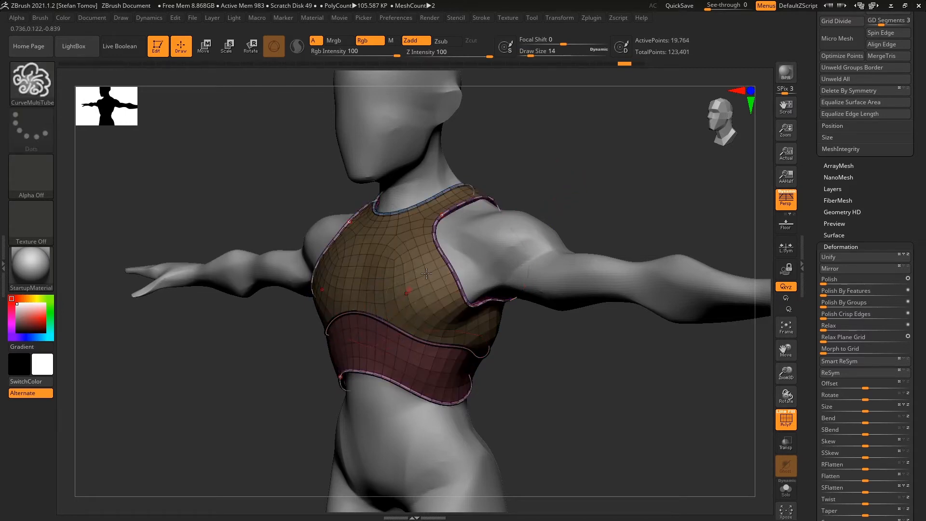
Step: Inspect the tube trim without the wireframe, then undo the tubes and the framing curves
{"action": "left_click", "coordinate": [786, 418]}
{"action": "mouse_move", "coordinate": [653, 409]}
{"action": "left_mouse_down", "text": "shift"}
{"action": "mouse_move", "coordinate": [651, 399]}
{"action": "mouse_move", "coordinate": [572, 357]}
{"action": "mouse_move", "coordinate": [652, 404]}
{"action": "left_mouse_up", "text": "shift"}
{"action": "key", "text": "f"}
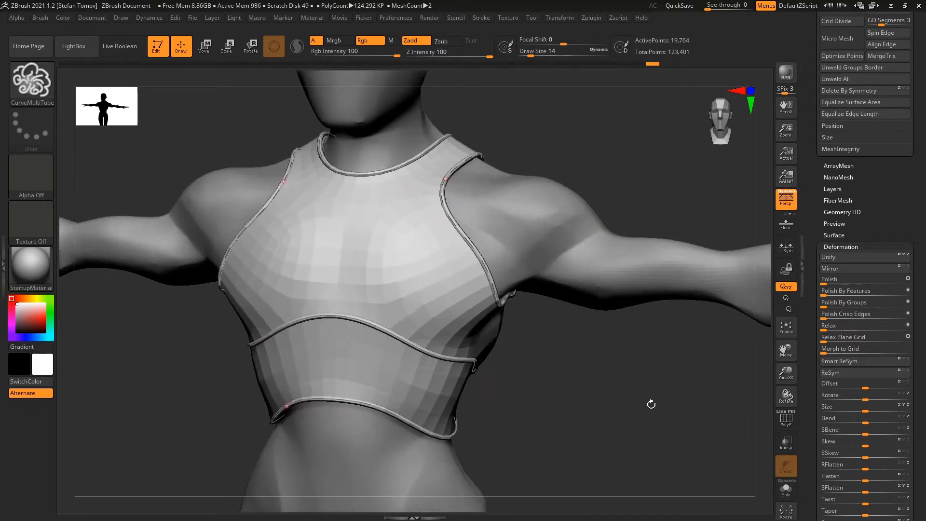
{"action": "left_click_drag", "start_coordinate": [564, 362], "coordinate": [587, 364]}
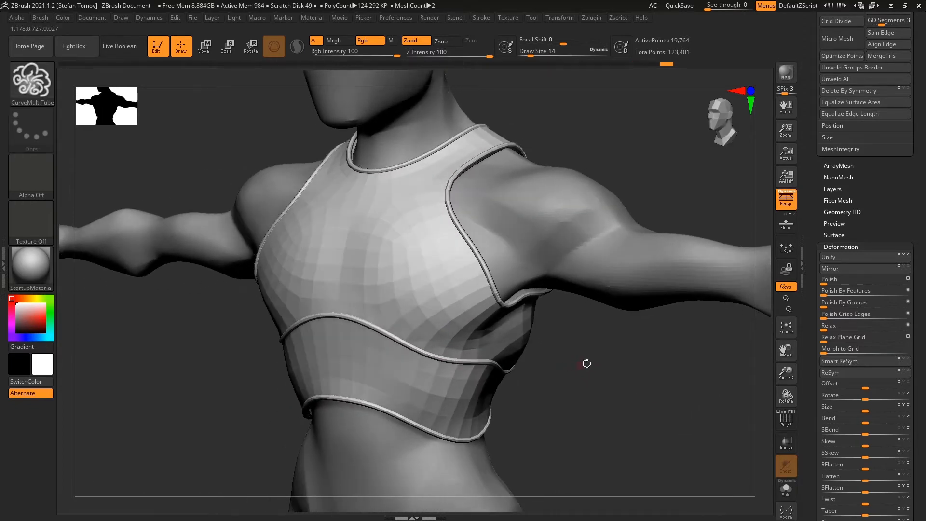
{"action": "left_click", "coordinate": [618, 354], "text": "ctrl"}
{"action": "key", "text": "ctrl+z"}
{"action": "key", "text": "ctrl+z"}
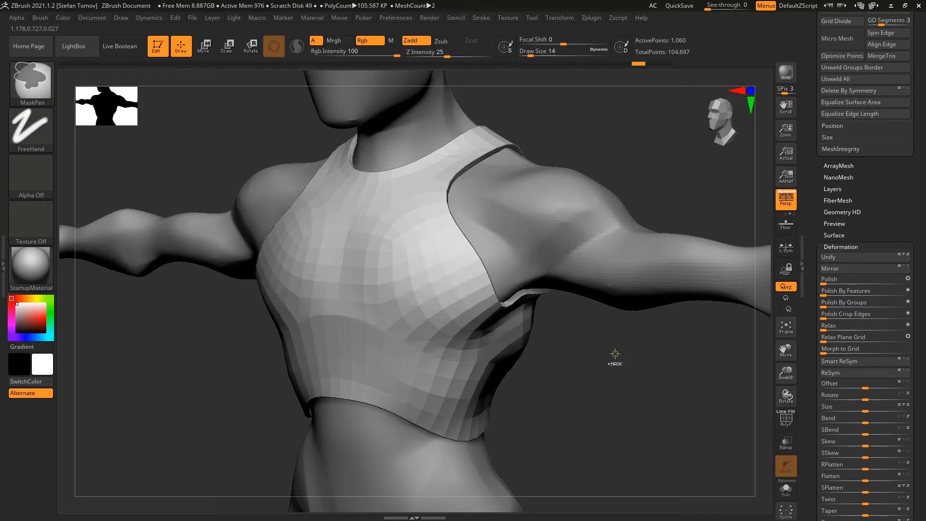
Step: Subdivide the chest piece once to SDiv 2 and hide its wireframe
{"action": "scroll", "coordinate": [815, 335], "scroll_direction": "up", "scroll_amount": 10}
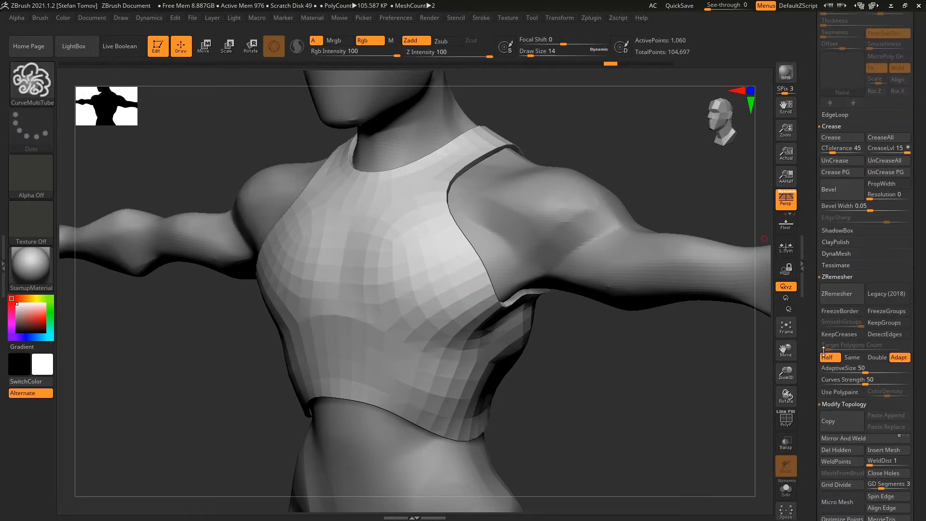
{"action": "scroll", "coordinate": [815, 303], "scroll_direction": "up", "scroll_amount": 6}
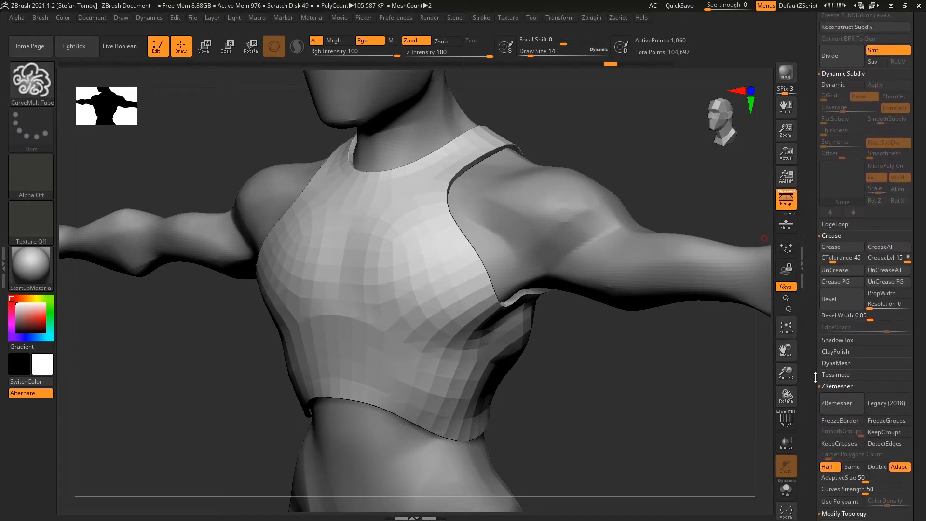
{"action": "key", "text": "shift"}
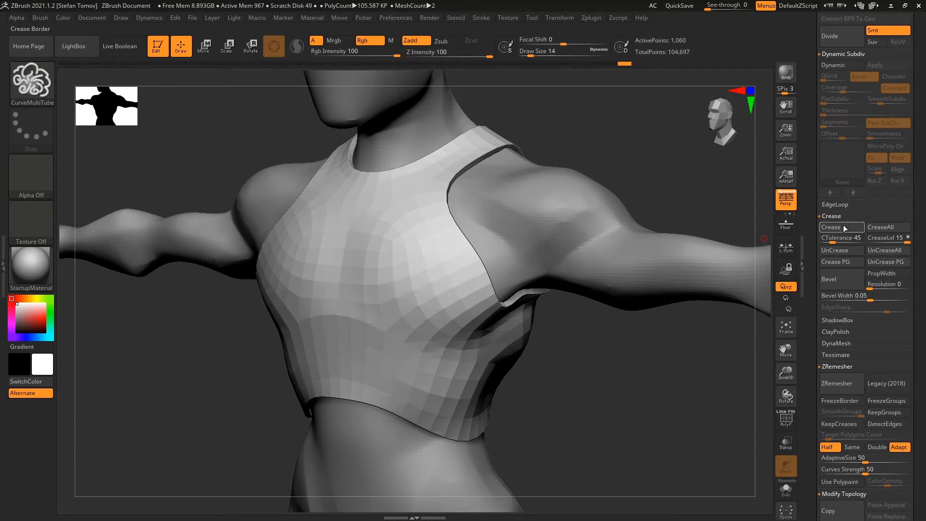
{"action": "left_click", "coordinate": [786, 418]}
{"action": "mouse_move", "coordinate": [699, 395]}
{"action": "left_mouse_down"}
{"action": "mouse_move", "coordinate": [618, 385]}
{"action": "mouse_move", "coordinate": [699, 389]}
{"action": "mouse_move", "coordinate": [671, 392]}
{"action": "mouse_move", "coordinate": [685, 390]}
{"action": "left_mouse_up"}
{"action": "scroll", "coordinate": [815, 260], "scroll_direction": "up", "scroll_amount": 5}
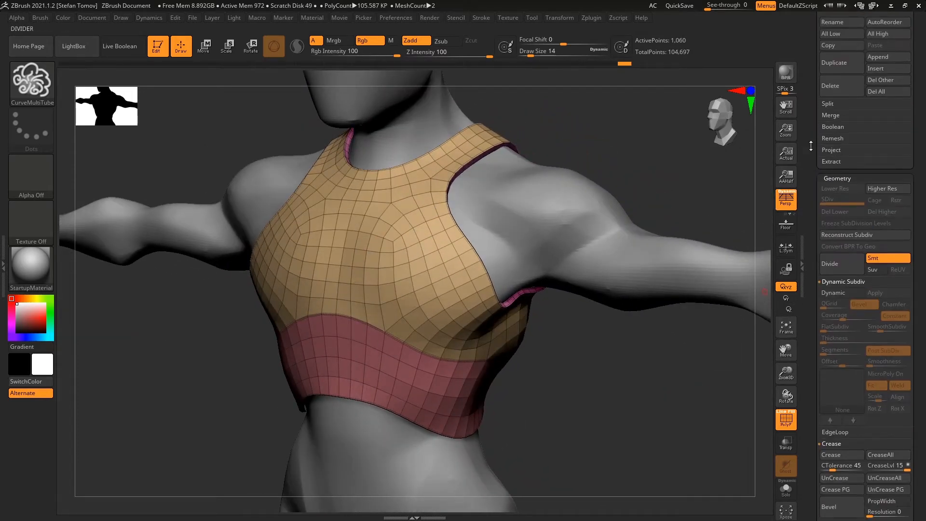
{"action": "scroll", "coordinate": [839, 261], "scroll_direction": "up", "scroll_amount": 1}
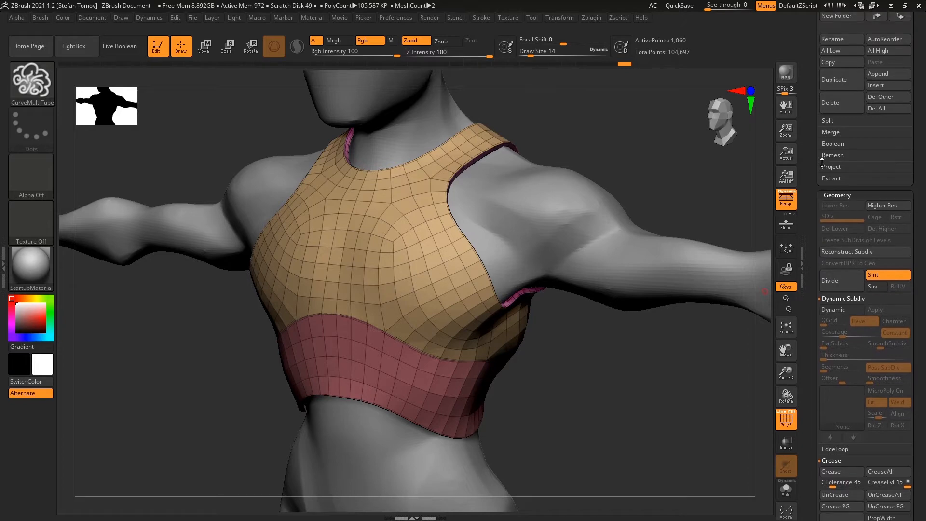
{"action": "left_click", "coordinate": [842, 271]}
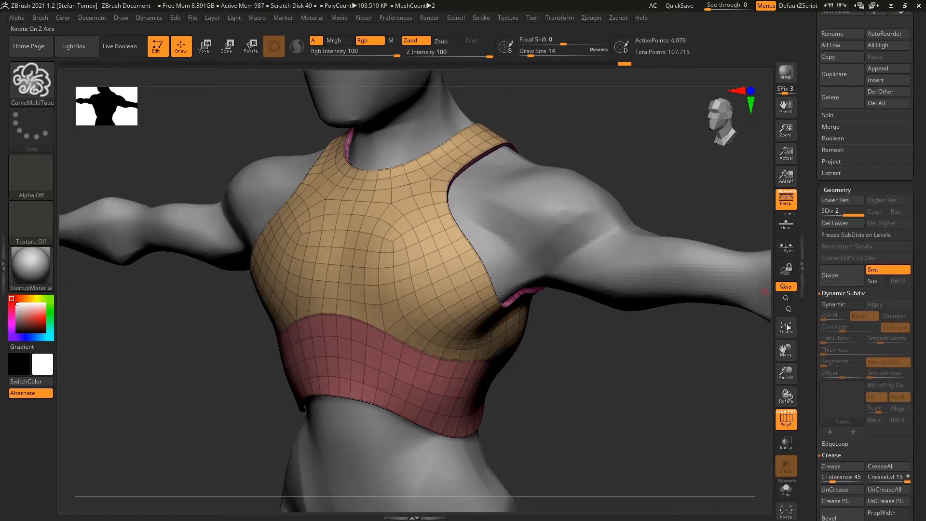
{"action": "left_click", "coordinate": [786, 419]}
Step: Mask the chest piece by feature with Border off and Groups on, so that its polygroup borders are masked
{"action": "scroll", "coordinate": [807, 401], "scroll_direction": "down", "scroll_amount": 10}
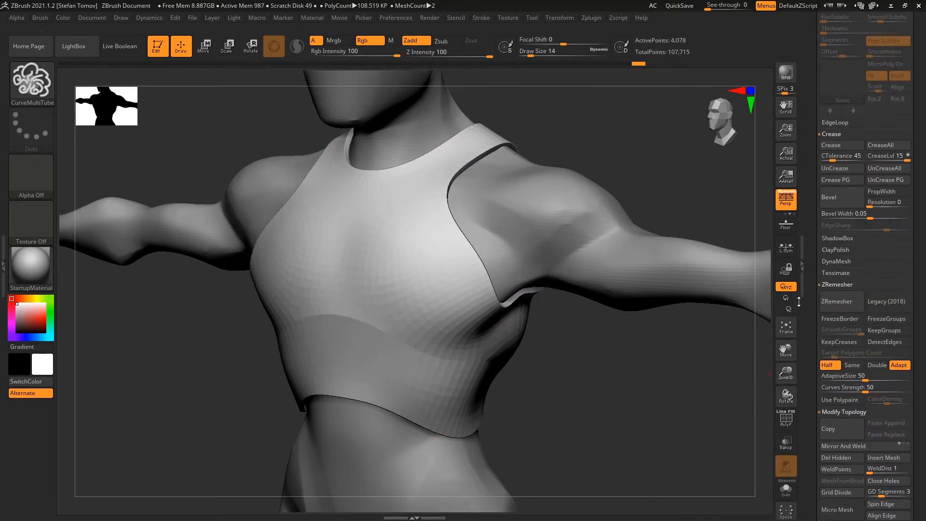
{"action": "scroll", "coordinate": [815, 272], "scroll_direction": "down", "scroll_amount": 10}
{"action": "scroll", "coordinate": [815, 271], "scroll_direction": "down", "scroll_amount": 10}
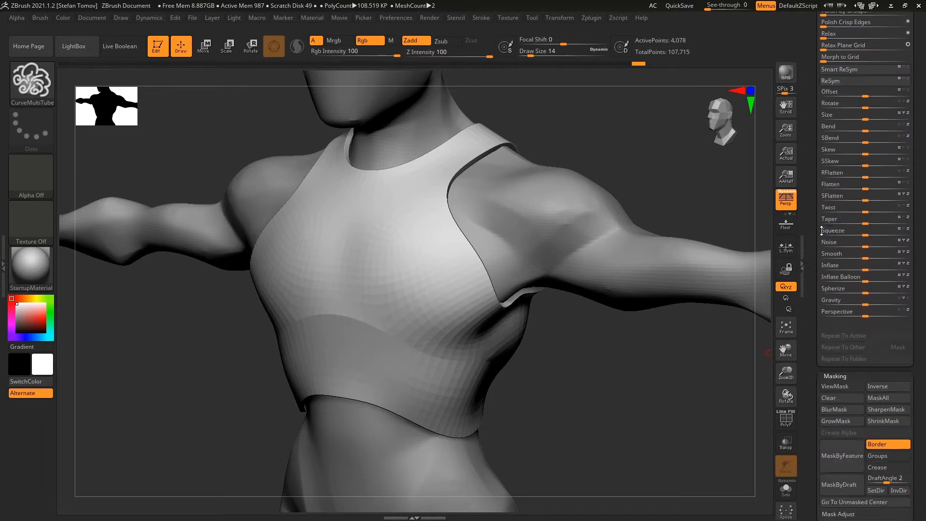
{"action": "left_click", "coordinate": [877, 250]}
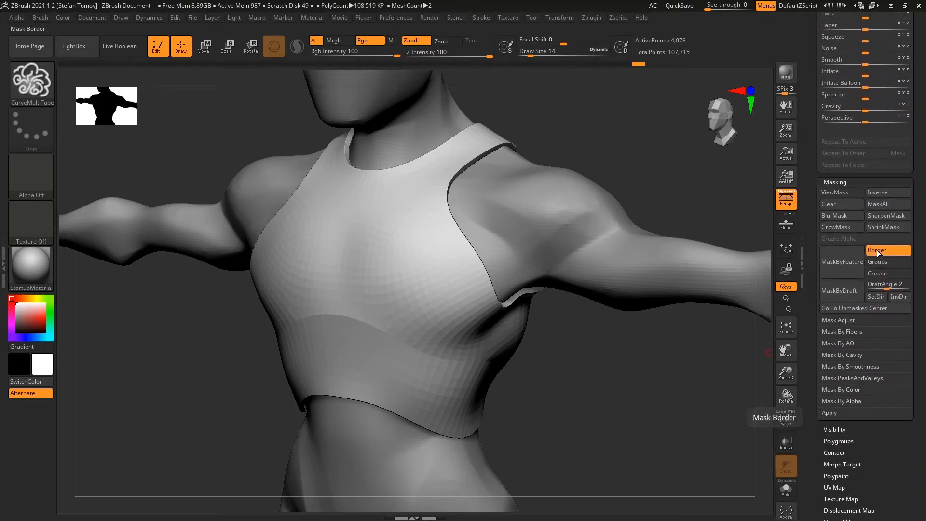
{"action": "left_click", "coordinate": [879, 264]}
{"action": "left_click", "coordinate": [840, 270]}
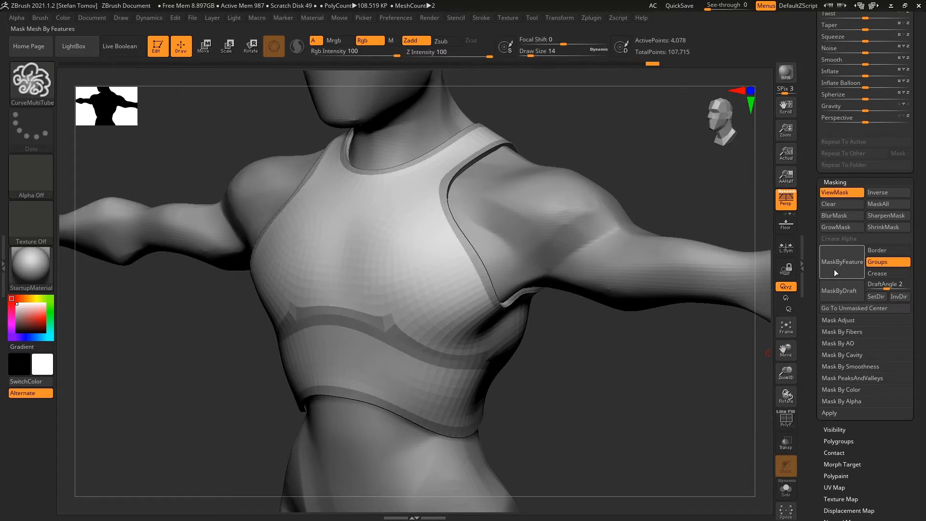
Step: Clear the mask and subdivide the chest piece two more times
{"action": "key", "text": "ctrl+h"}
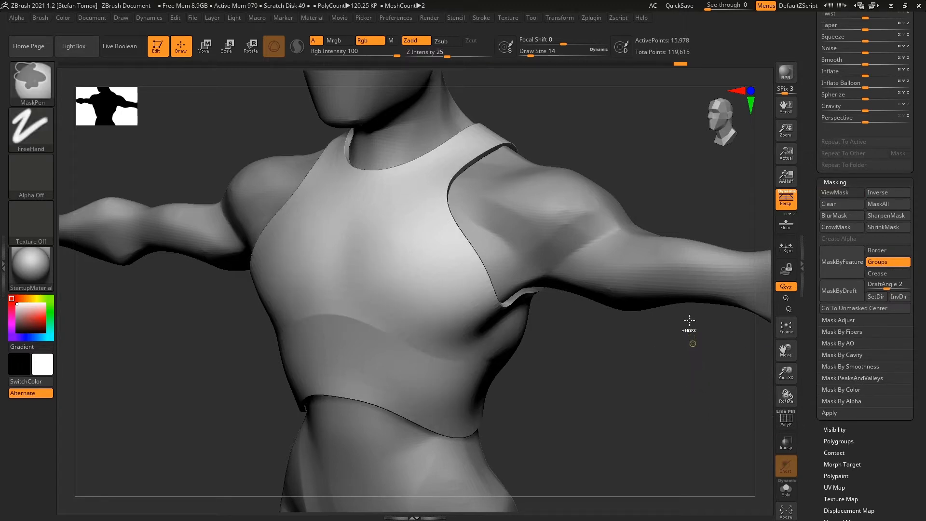
{"action": "key", "text": "ctrl+shift+z"}
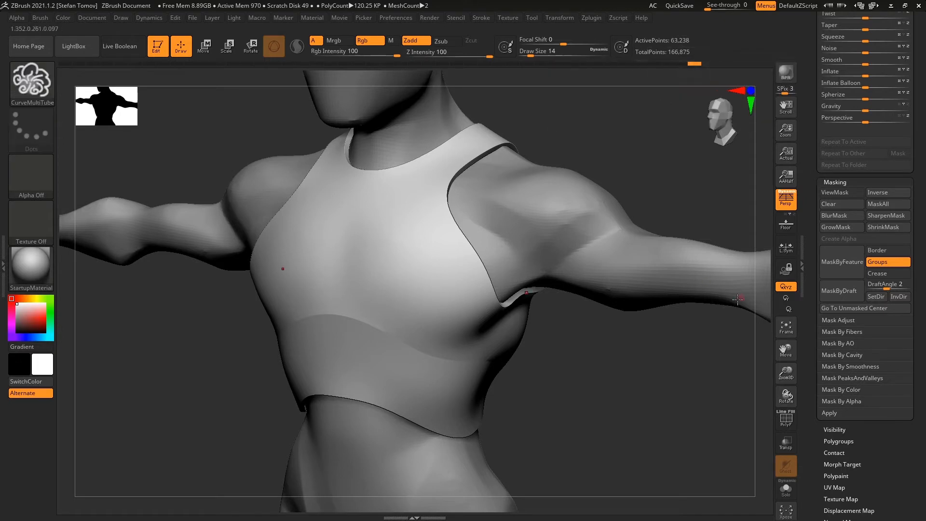
{"action": "left_click_drag", "start_coordinate": [614, 366], "coordinate": [643, 357]}
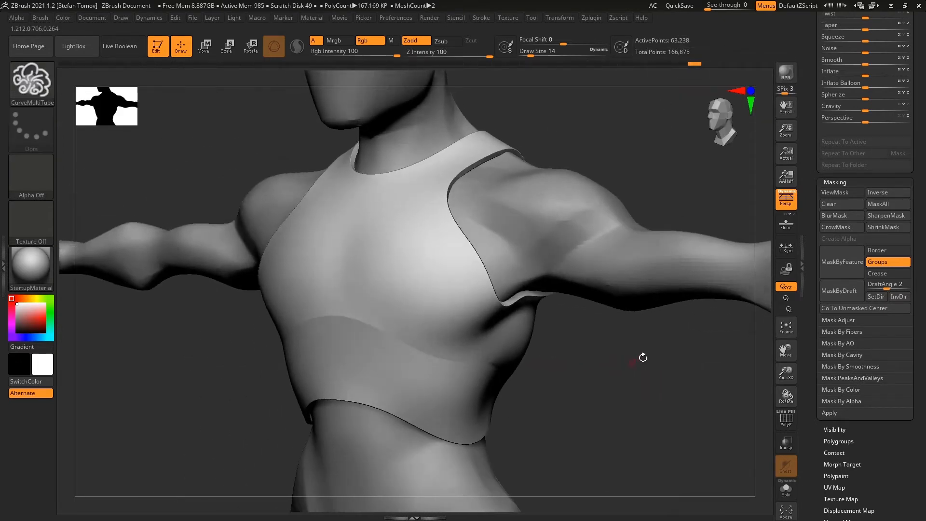
Step: Mask the polygroup borders by feature on the denser chest piece and invert the mask
{"action": "left_click", "coordinate": [847, 265]}
{"action": "left_click_drag", "start_coordinate": [807, 271], "coordinate": [808, 399]}
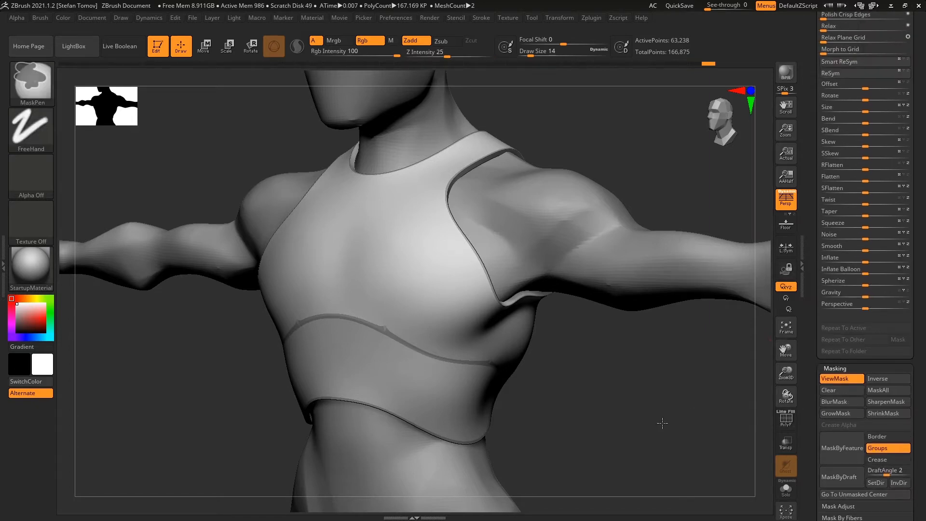
{"action": "left_click", "coordinate": [662, 424], "text": "ctrl"}
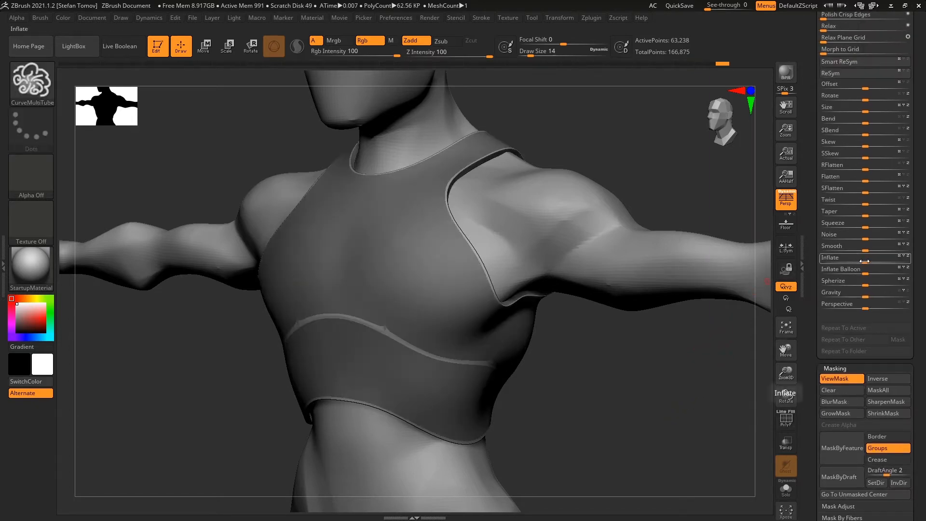
Step: Try to raise the chest piece's unmasked polygroup borders with the Inflate and Inflate Balloon deformations
{"action": "left_click_drag", "start_coordinate": [864, 261], "coordinate": [863, 262]}
{"action": "mouse_move", "coordinate": [670, 368]}
{"action": "left_mouse_down", "text": "ctrl"}
{"action": "mouse_move", "coordinate": [638, 374]}
{"action": "mouse_move", "coordinate": [589, 341]}
{"action": "mouse_move", "coordinate": [537, 347]}
{"action": "mouse_move", "coordinate": [595, 346]}
{"action": "mouse_move", "coordinate": [695, 388]}
{"action": "mouse_move", "coordinate": [724, 380]}
{"action": "left_mouse_up", "text": "ctrl"}
{"action": "left_click", "coordinate": [595, 345], "text": "ctrl"}
{"action": "left_click", "coordinate": [860, 271]}
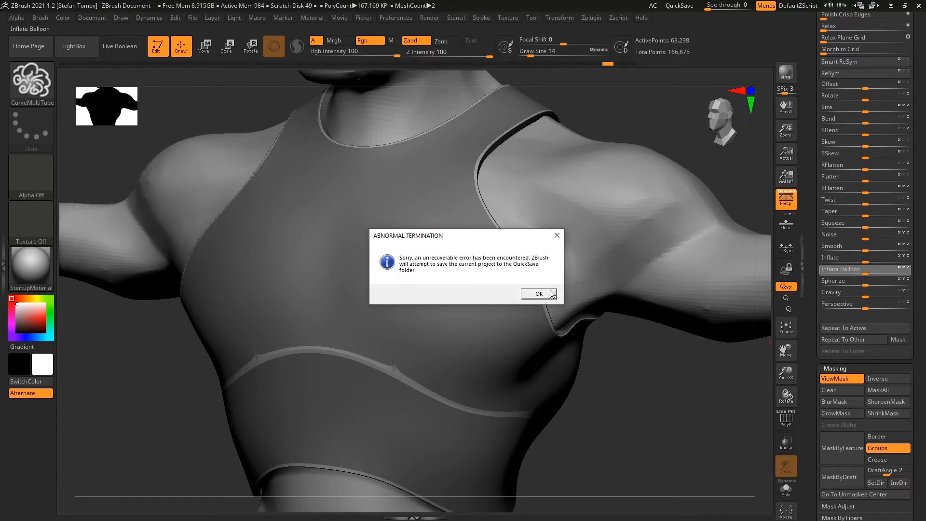
Step: Dismiss the crash notice and close the unresponsive ZBrush, cancelling the problem report
{"action": "left_click", "coordinate": [551, 294]}
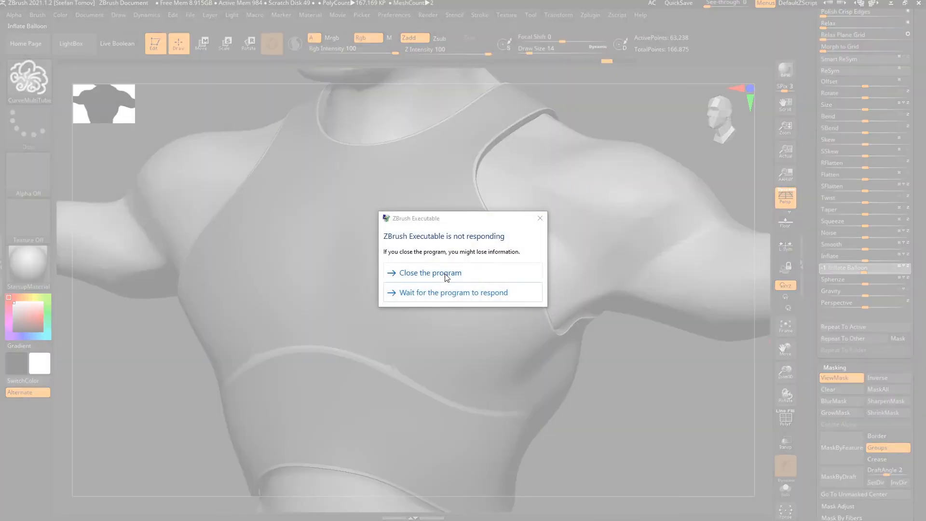
{"action": "left_click", "coordinate": [444, 273]}
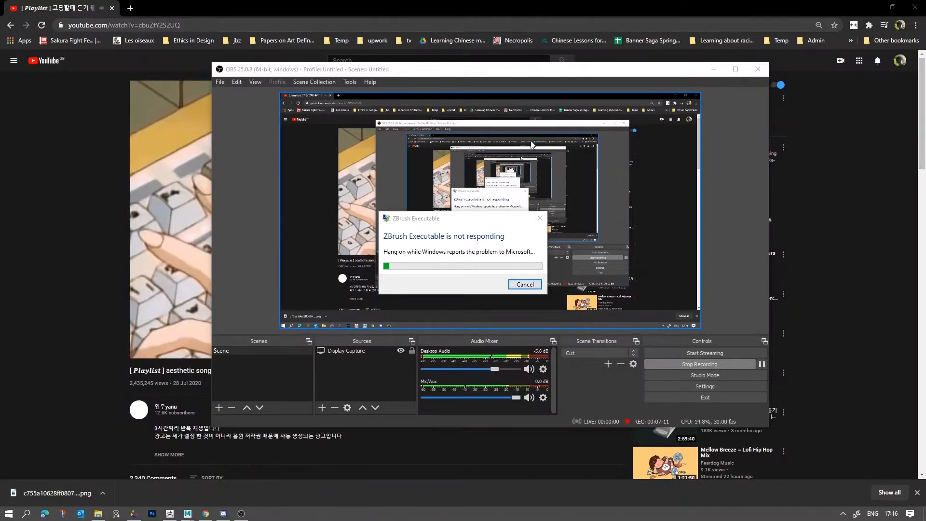
{"action": "left_click", "coordinate": [524, 284]}
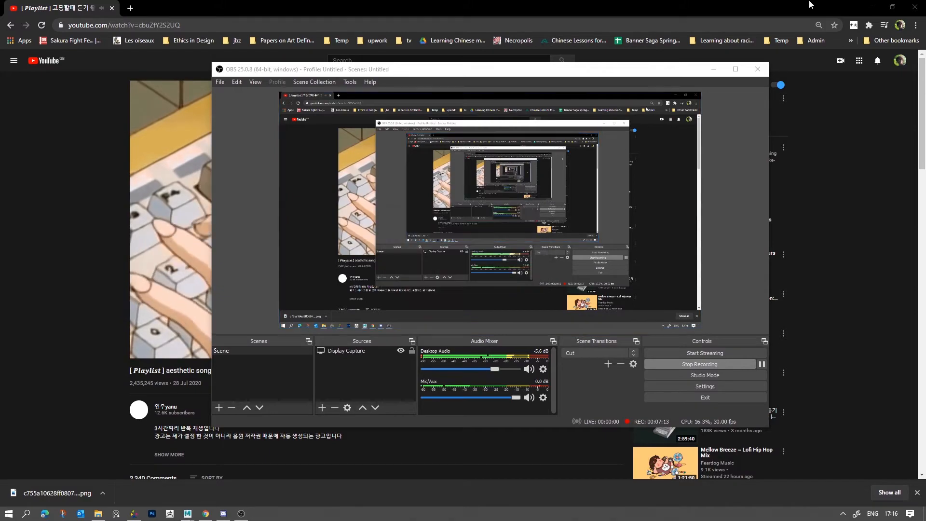
{"action": "mouse_move", "coordinate": [486, 72]}
{"action": "left_mouse_down"}
{"action": "mouse_move", "coordinate": [499, 91]}
{"action": "mouse_move", "coordinate": [497, 291]}
{"action": "mouse_move", "coordinate": [488, 88]}
{"action": "left_mouse_up"}
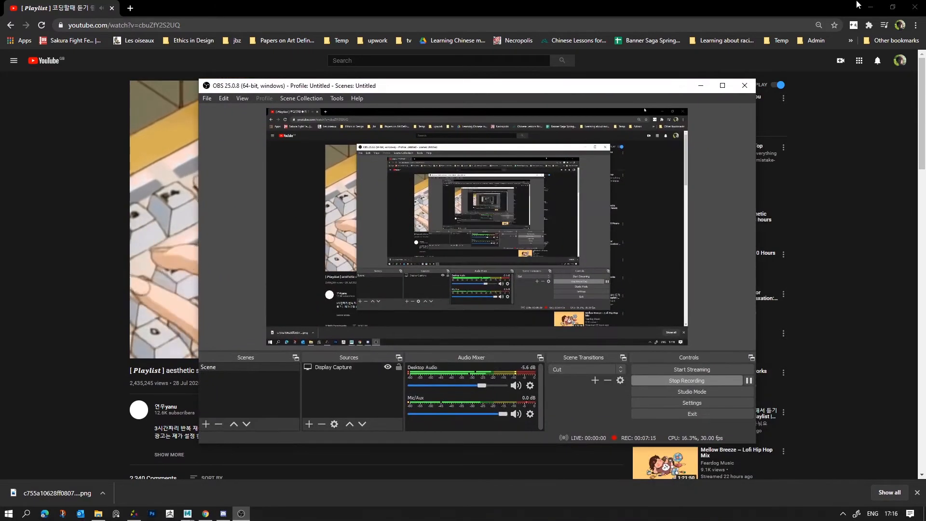
Step: Restart ZBrush and dismiss its home page and the abnormal-termination note
{"action": "left_click", "coordinate": [870, 7]}
{"action": "left_click", "coordinate": [170, 513]}
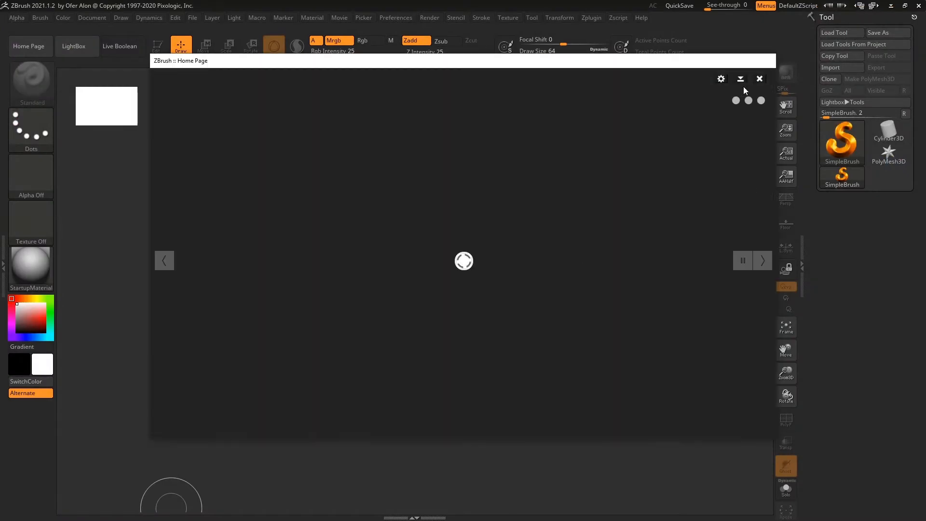
{"action": "left_click", "coordinate": [741, 80]}
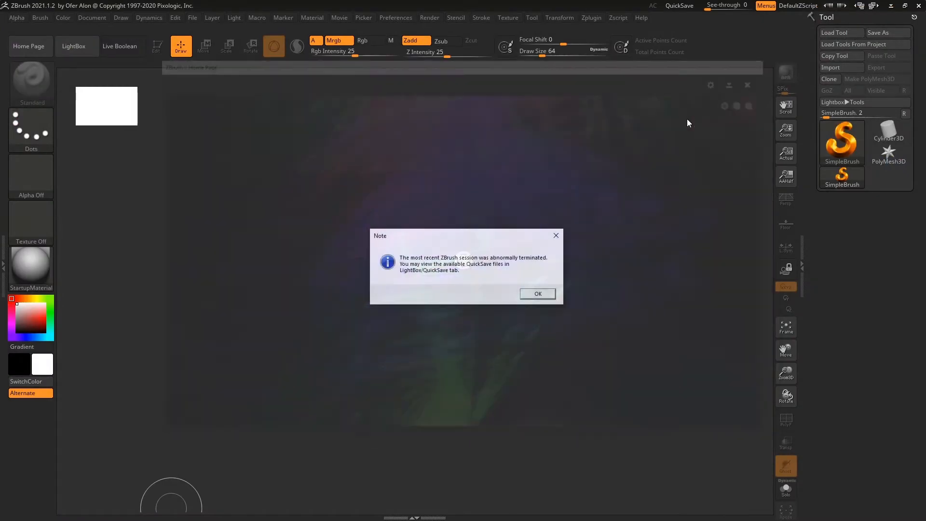
{"action": "left_click", "coordinate": [537, 293]}
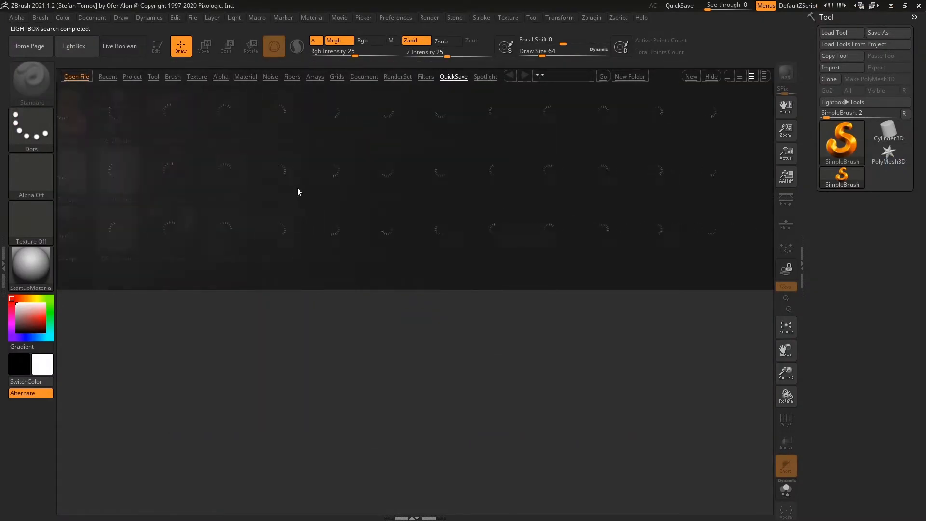
Step: Find the recovered tool file at the end of the QuickSave files and open it
{"action": "left_click_drag", "start_coordinate": [424, 203], "coordinate": [338, 196]}
{"action": "left_click_drag", "start_coordinate": [569, 186], "coordinate": [471, 196]}
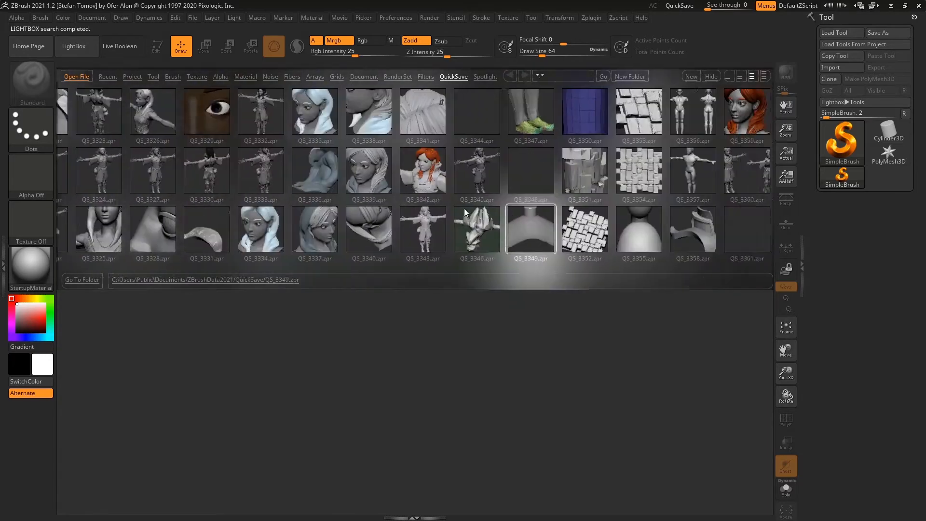
{"action": "left_click_drag", "start_coordinate": [531, 229], "coordinate": [325, 207]}
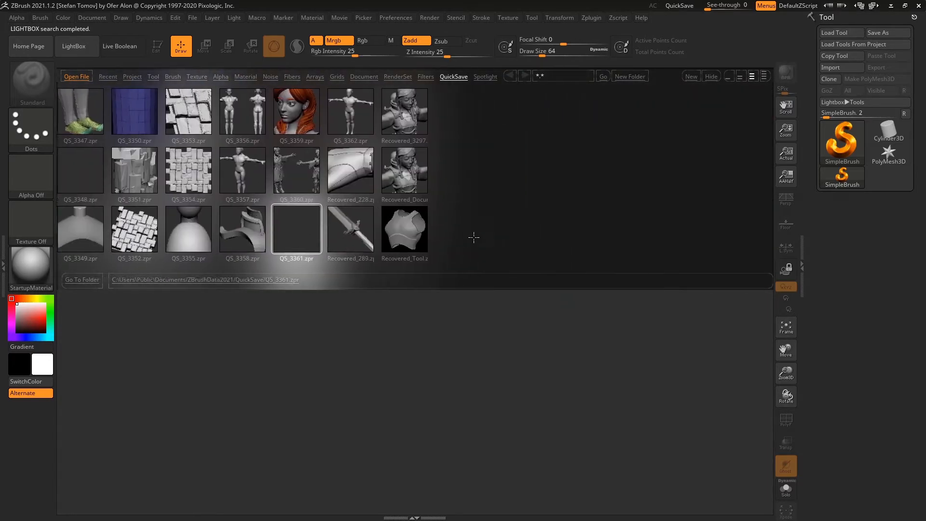
{"action": "double_click", "coordinate": [347, 232]}
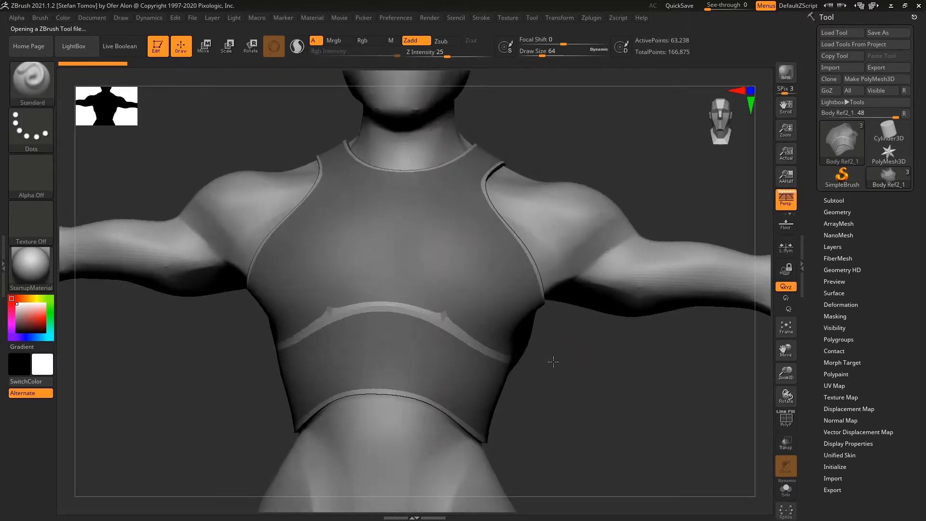
Step: Clear the mask on the recovered chest piece and subdivide it once more
{"action": "mouse_move", "coordinate": [608, 330]}
{"action": "left_mouse_down", "text": "alt"}
{"action": "mouse_move", "coordinate": [647, 331]}
{"action": "mouse_move", "coordinate": [757, 368]}
{"action": "left_mouse_up", "text": "alt"}
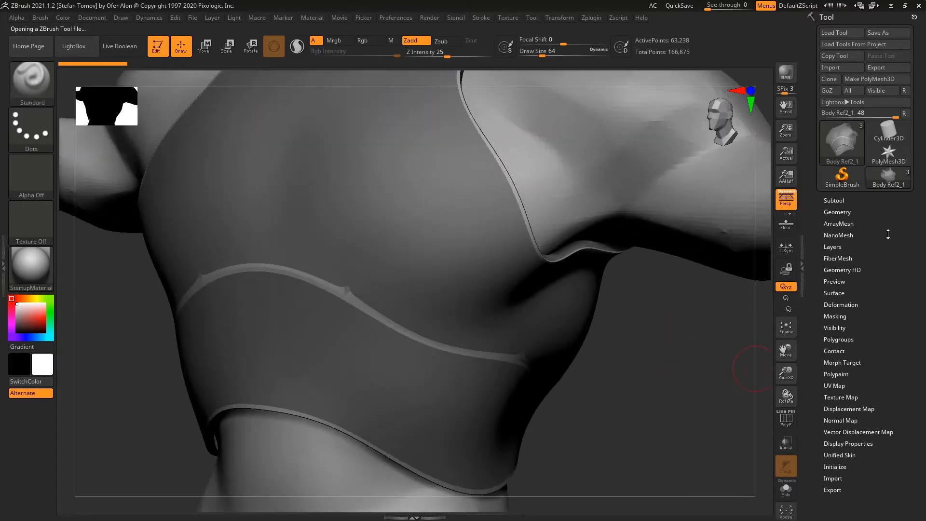
{"action": "key", "text": "shift"}
{"action": "left_click", "coordinate": [841, 302]}
{"action": "mouse_move", "coordinate": [813, 487]}
{"action": "left_mouse_down"}
{"action": "mouse_move", "coordinate": [813, 221]}
{"action": "mouse_move", "coordinate": [813, 230]}
{"action": "left_mouse_up"}
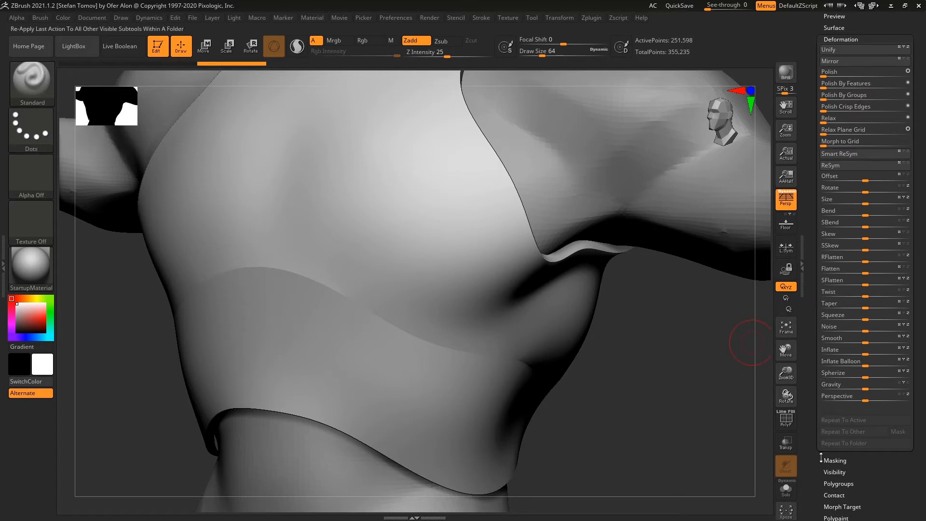
Step: Mask the chest piece's polygroup borders by feature with only Groups on, and invert the mask
{"action": "scroll", "coordinate": [830, 385], "scroll_direction": "down", "scroll_amount": 4}
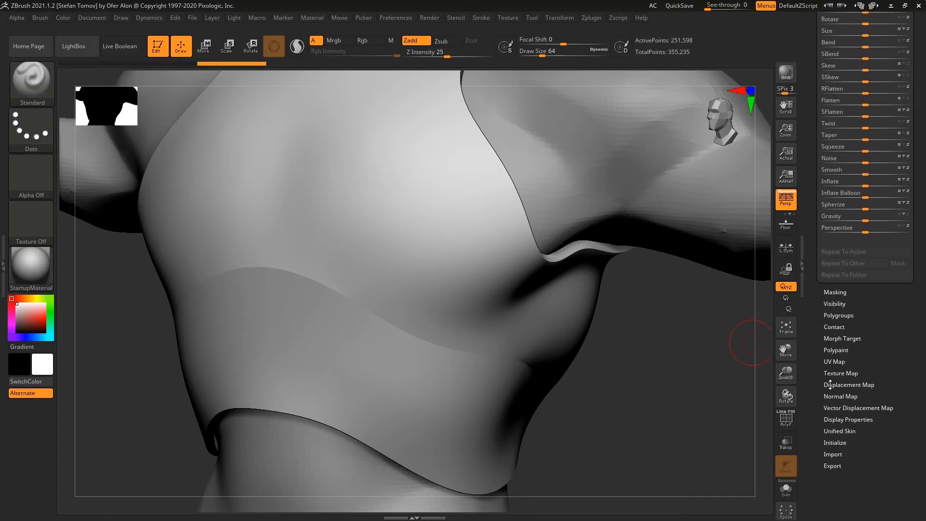
{"action": "left_click", "coordinate": [836, 292]}
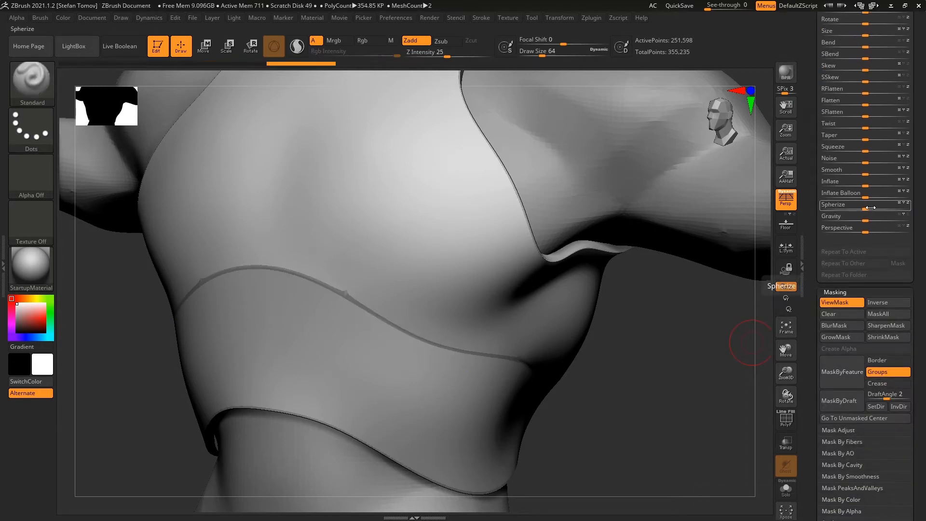
{"action": "key", "text": "ctrl+a"}
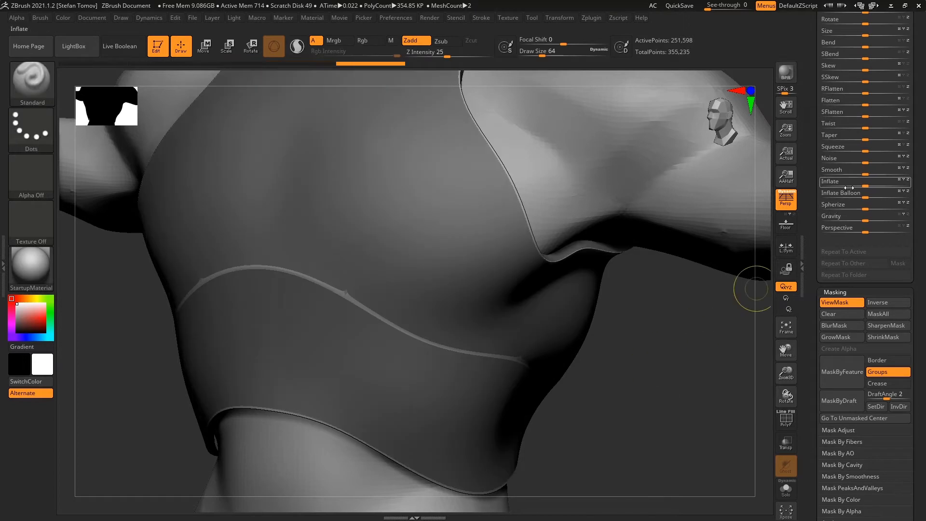
Step: Inflate the unmasked polygroup borders into raised trim, clear the mask and inspect the trim around the chest and armhole
{"action": "left_click_drag", "start_coordinate": [860, 185], "coordinate": [863, 196]}
{"action": "left_click", "coordinate": [708, 406], "text": "ctrl"}
{"action": "right_click_drag", "start_coordinate": [707, 406], "coordinate": [571, 340], "text": "ctrl"}
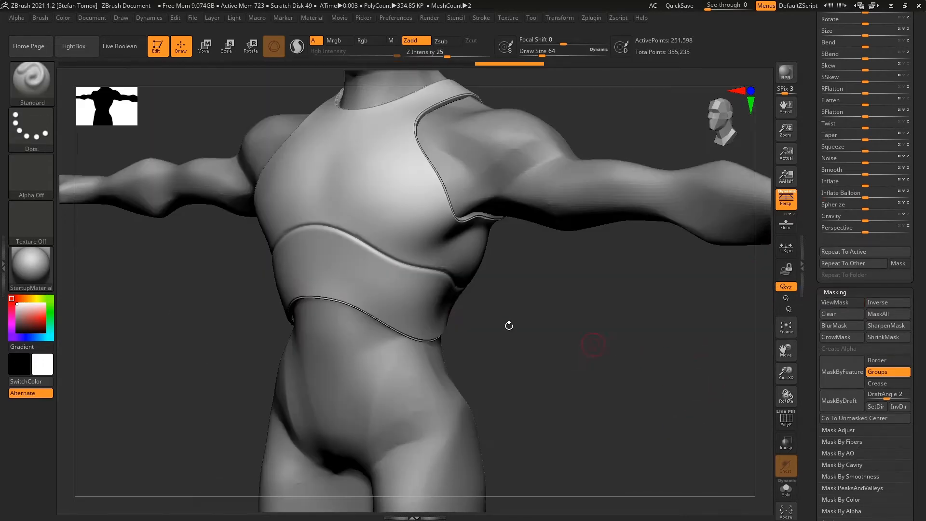
{"action": "right_click_drag", "start_coordinate": [412, 212], "coordinate": [418, 303], "text": "alt"}
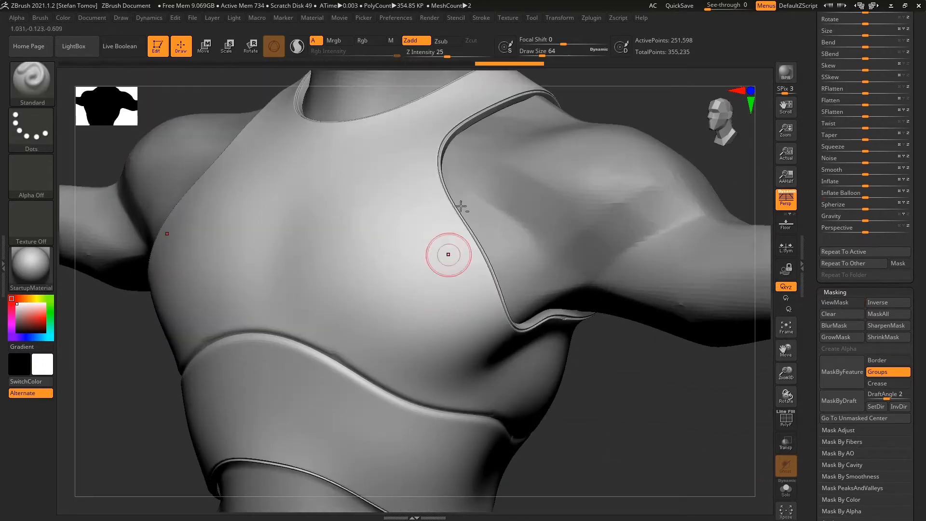
{"action": "right_click_drag", "start_coordinate": [462, 209], "coordinate": [447, 91]}
{"action": "right_click_drag", "start_coordinate": [462, 218], "coordinate": [572, 289], "text": "ctrl"}
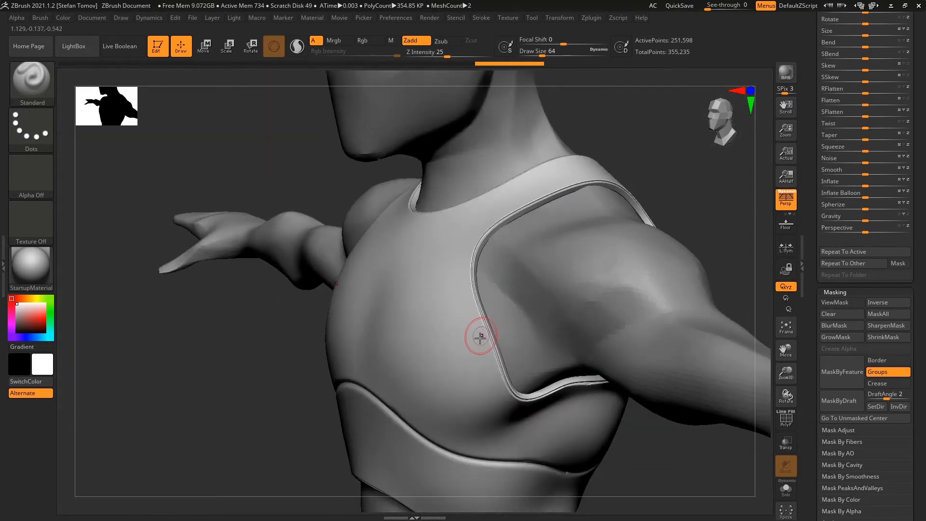
{"action": "right_click_drag", "start_coordinate": [480, 338], "coordinate": [545, 304]}
Step: Frame the chest piece's mesh with curves along its polygroup borders only, with Border and Creased edges off
{"action": "left_click_drag", "start_coordinate": [816, 199], "coordinate": [828, 397]}
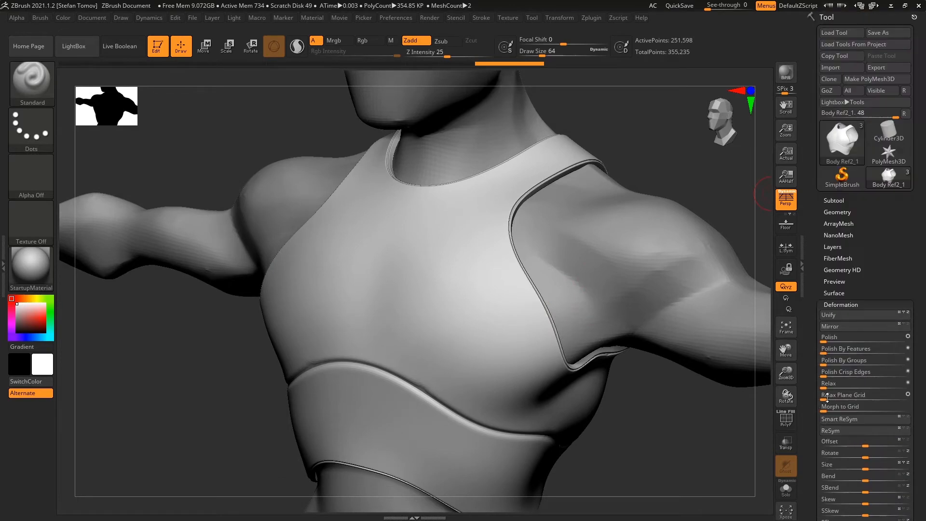
{"action": "mouse_move", "coordinate": [489, 19]}
{"action": "left_click", "coordinate": [512, 222]}
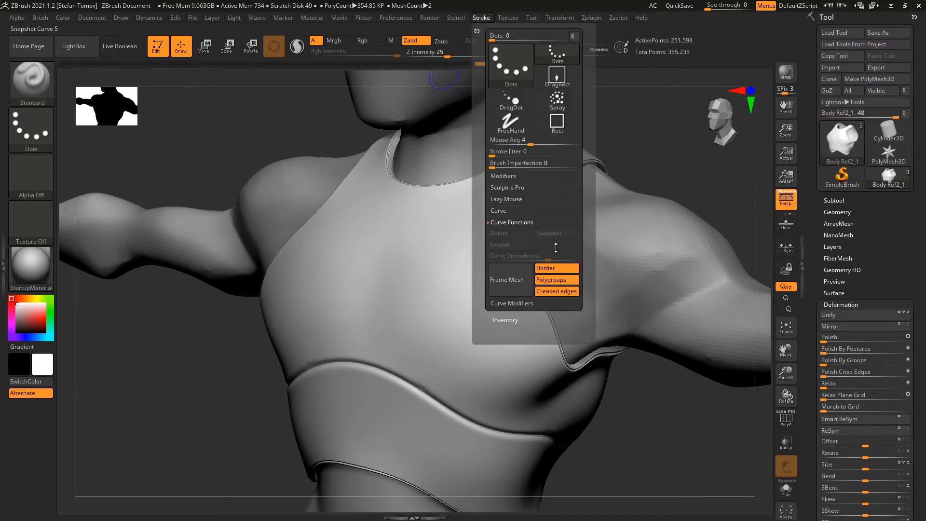
{"action": "left_click", "coordinate": [557, 284]}
{"action": "left_click", "coordinate": [556, 291]}
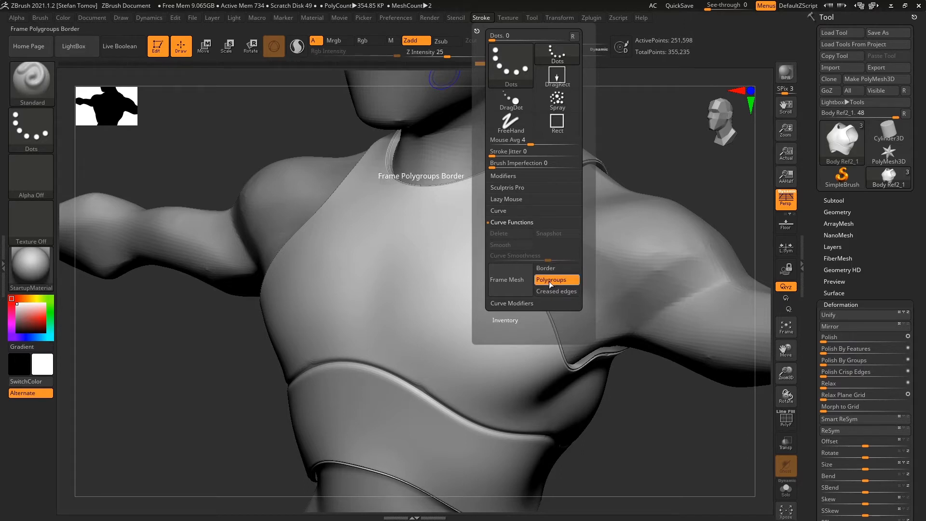
{"action": "left_click", "coordinate": [527, 285]}
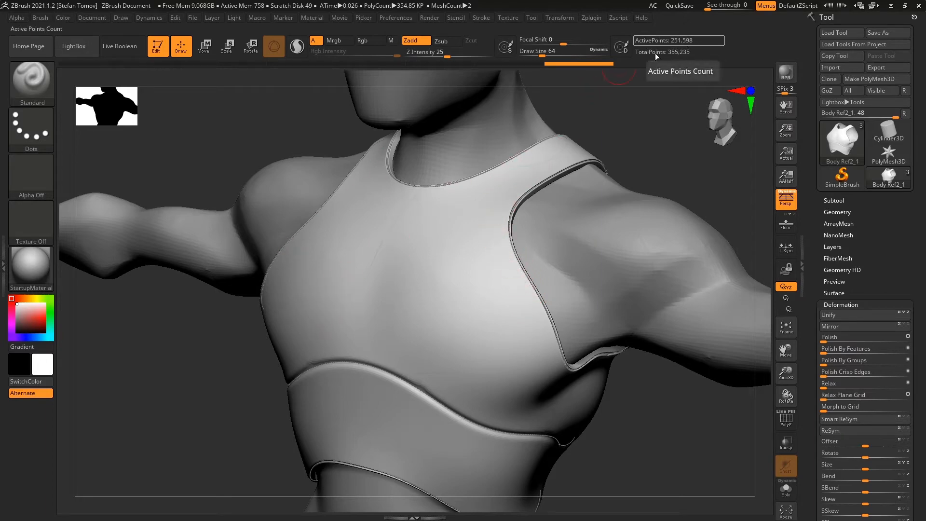
Step: Choose the CurveMultiTube brush and try to generate tubes along the framed curves
{"action": "left_click", "coordinate": [31, 83]}
{"action": "key", "text": "c"}
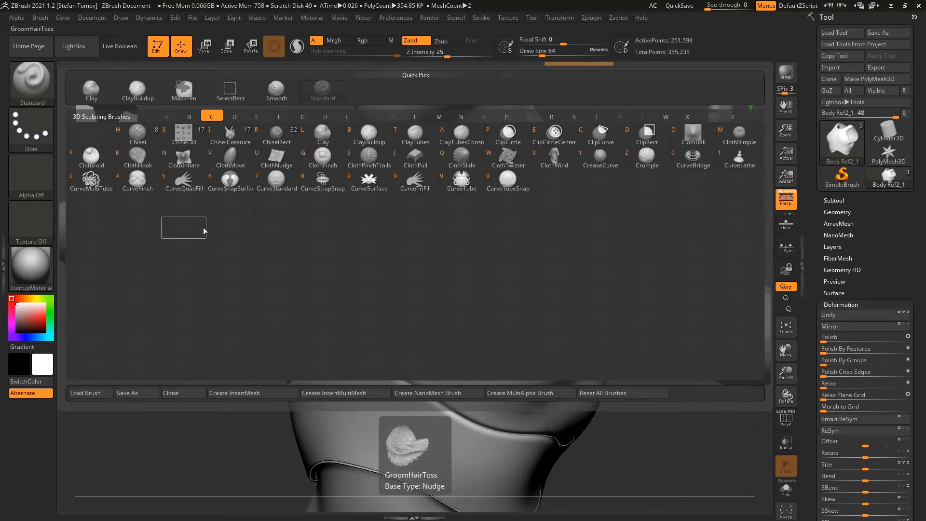
{"action": "left_click", "coordinate": [96, 190]}
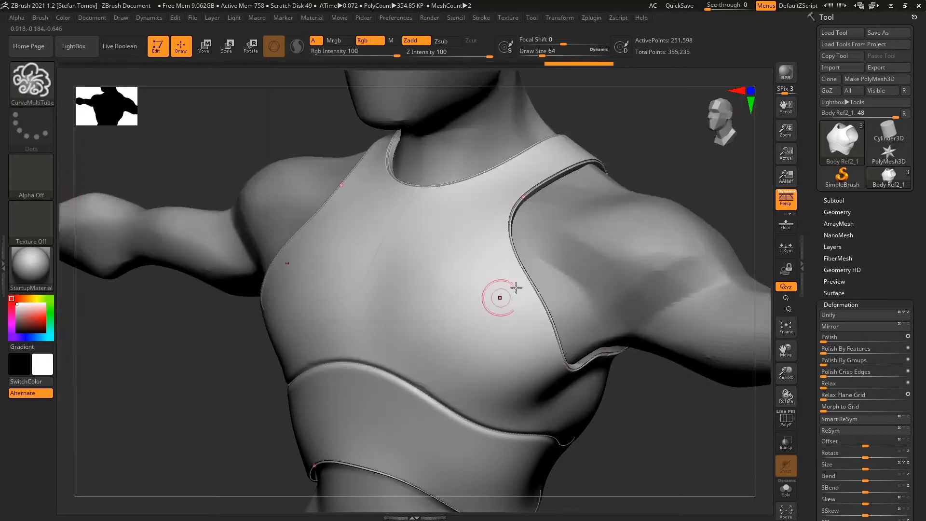
{"action": "left_click", "coordinate": [530, 276]}
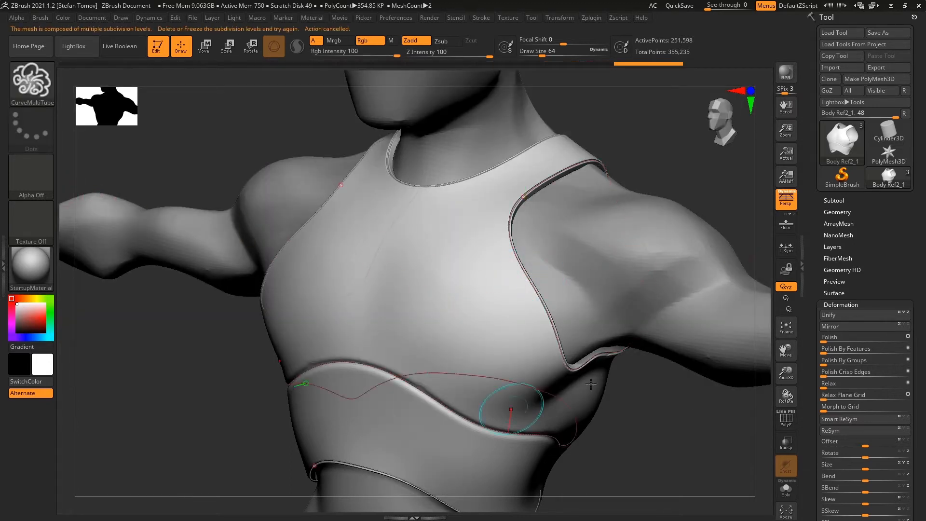
Step: Delete the chest piece's lower subdivision levels
{"action": "left_click", "coordinate": [835, 201]}
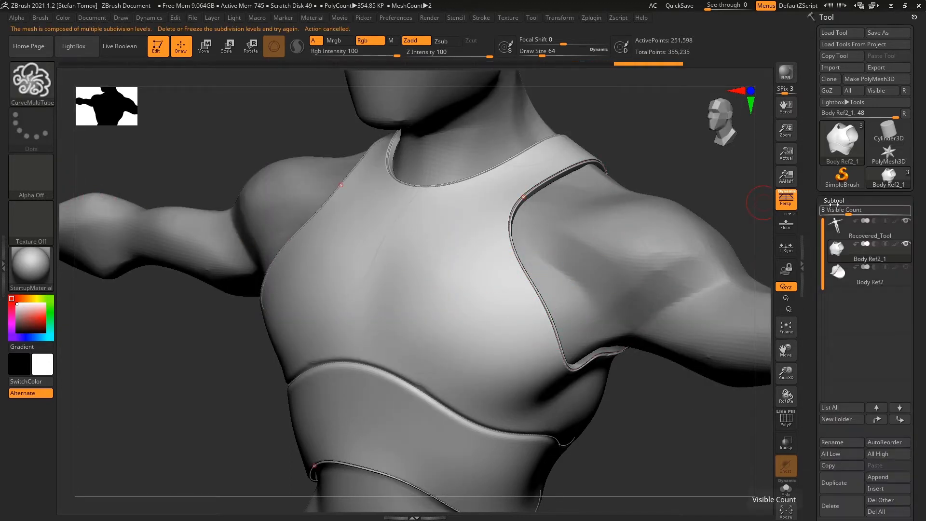
{"action": "left_click", "coordinate": [834, 203]}
{"action": "left_click", "coordinate": [836, 212]}
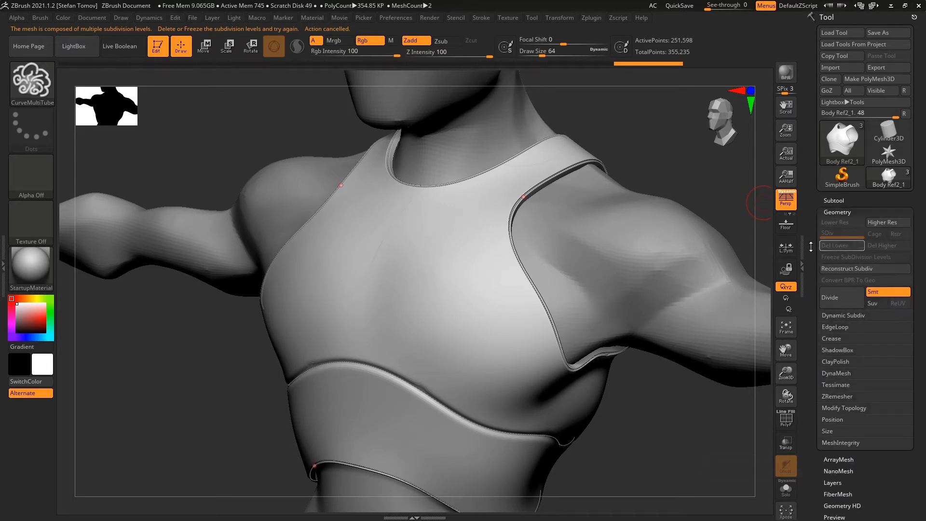
Step: Reduce the draw size to 23 while testing tubes along the framed curves, and undo each test
{"action": "left_click", "coordinate": [512, 214]}
{"action": "key", "text": "ctrl+z"}
{"action": "key", "text": "s"}
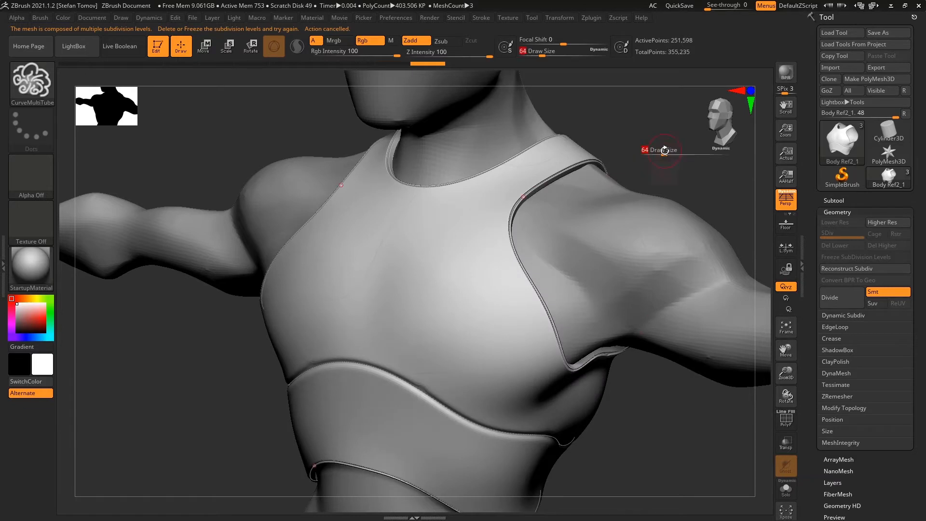
{"action": "left_click", "coordinate": [524, 191]}
{"action": "key", "text": "ctrl+z"}
{"action": "left_click", "coordinate": [538, 186]}
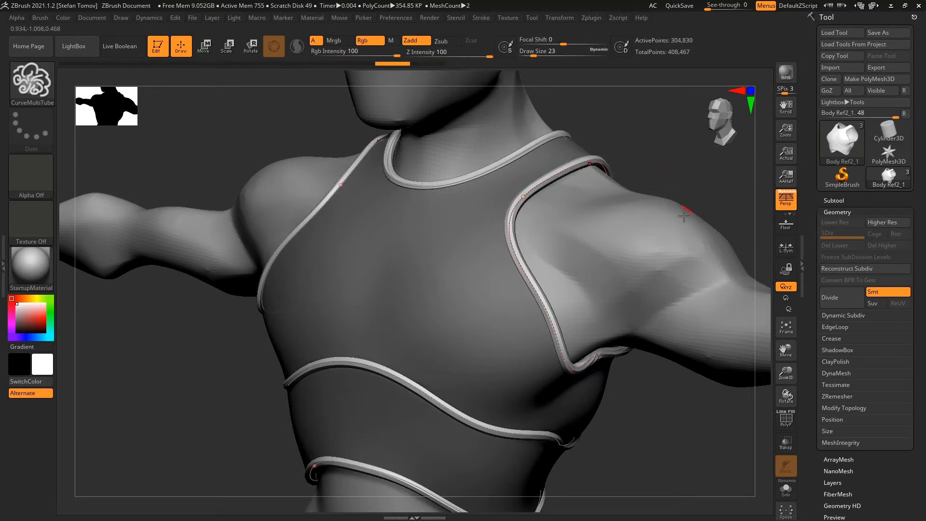
{"action": "key", "text": "ctrl+z"}
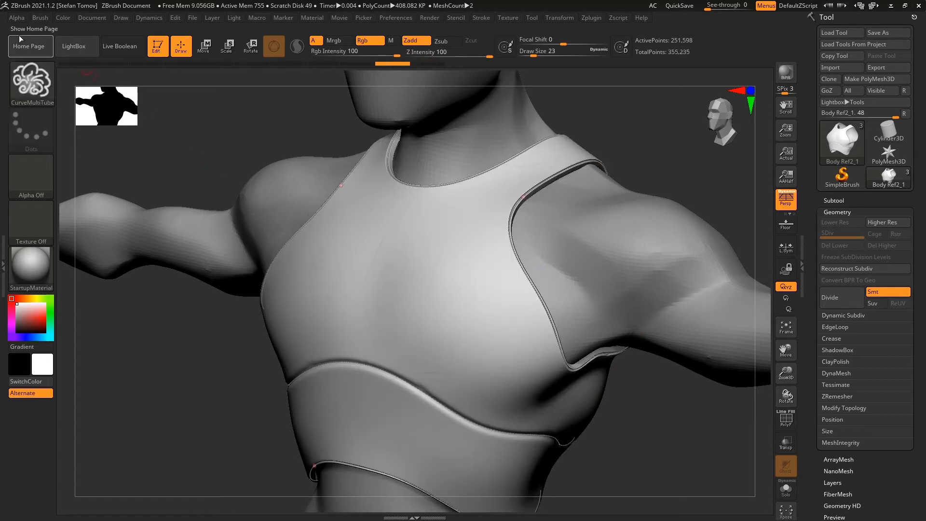
Step: Adjust the CurveMultiTube brush's embed depth and generate trim tubes along the framed curves
{"action": "left_click", "coordinate": [39, 16]}
{"action": "key", "text": "shift"}
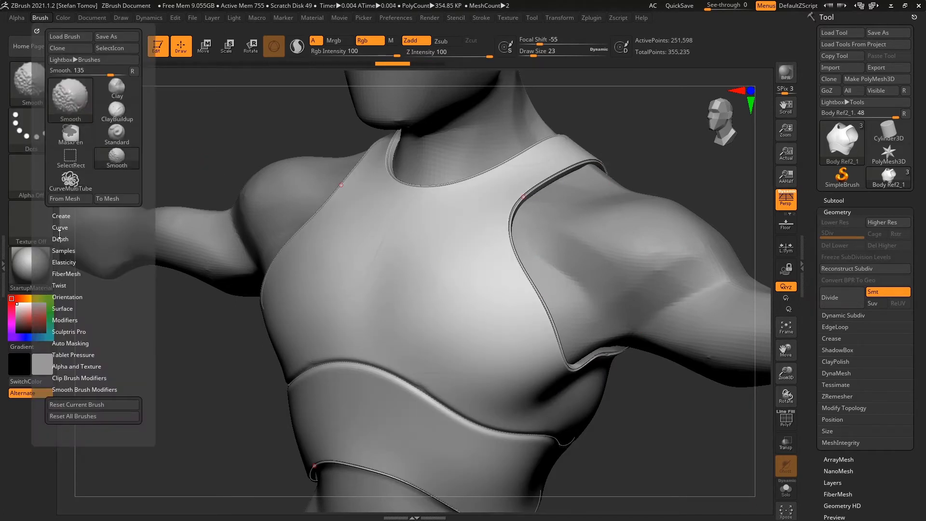
{"action": "left_click", "coordinate": [65, 239]}
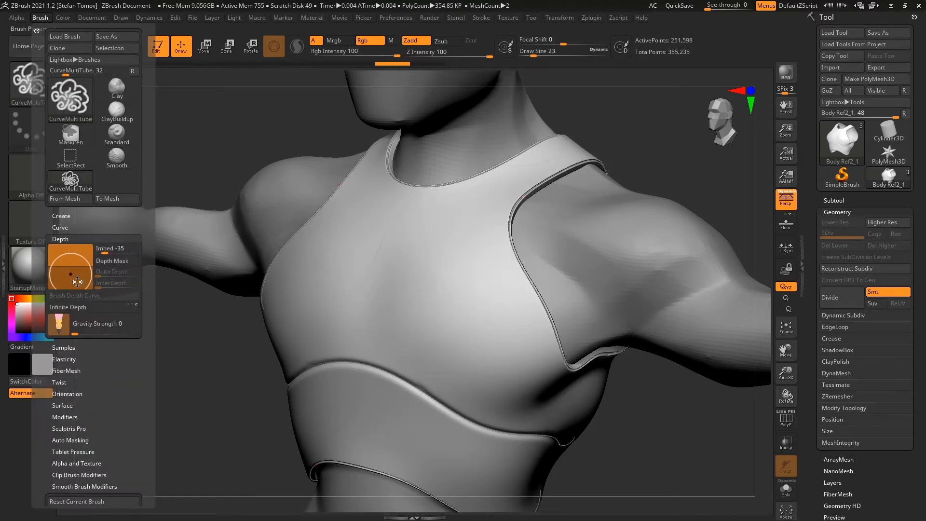
{"action": "left_click_drag", "start_coordinate": [77, 282], "coordinate": [80, 284]}
{"action": "left_click", "coordinate": [518, 264]}
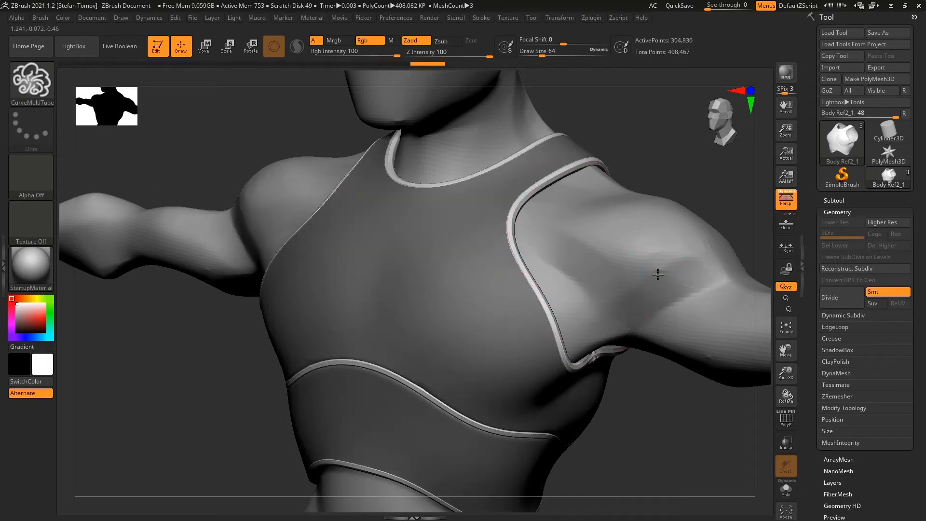
{"action": "right_click_drag", "start_coordinate": [658, 269], "coordinate": [548, 296], "text": "ctrl"}
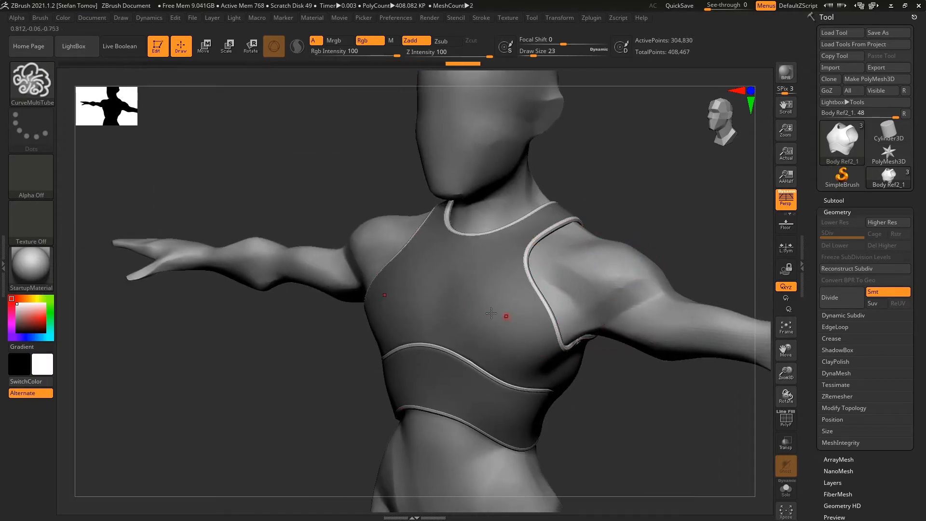
Step: Clear the mask on the chest piece and try to reconstruct its lower subdivision levels
{"action": "right_click_drag", "start_coordinate": [491, 314], "coordinate": [514, 308], "text": "shift"}
{"action": "left_click_drag", "start_coordinate": [617, 402], "coordinate": [645, 431], "text": "ctrl"}
{"action": "right_click_drag", "start_coordinate": [680, 415], "coordinate": [480, 329]}
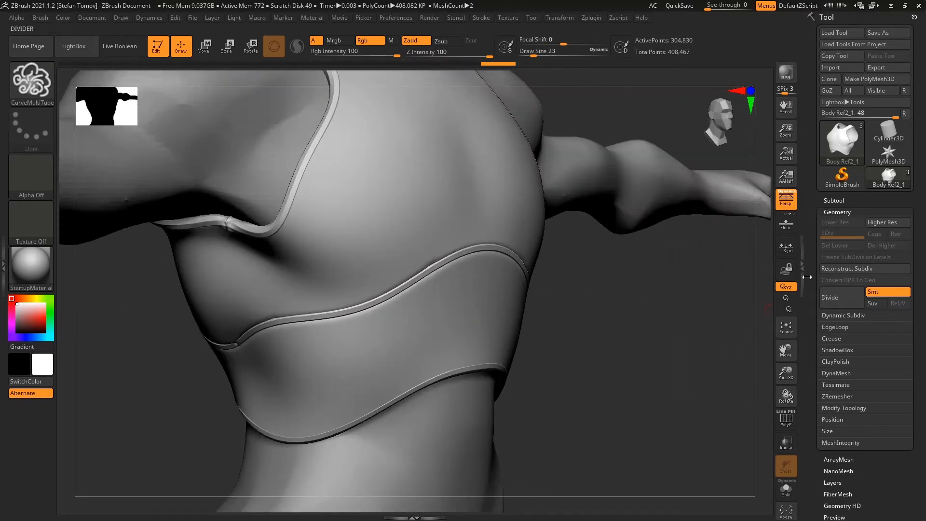
{"action": "left_click", "coordinate": [841, 268]}
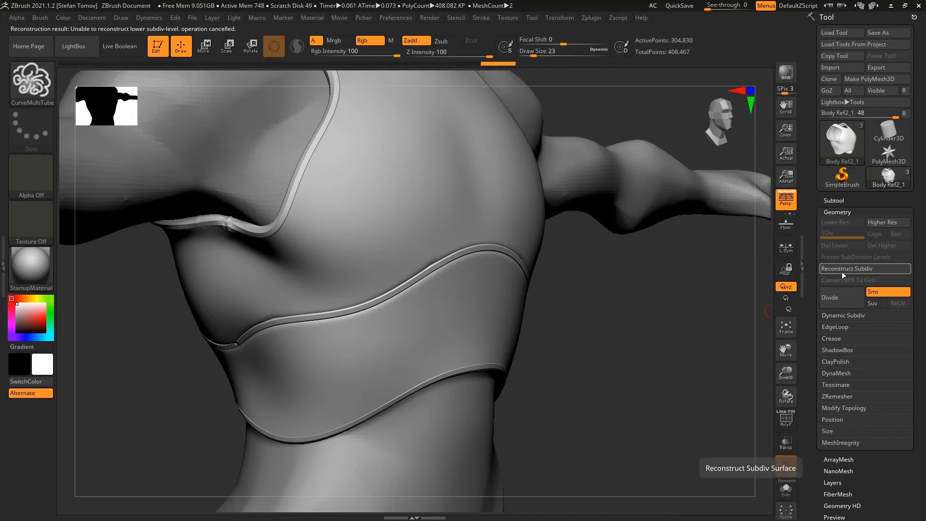
Step: Hide the trim tubes on the chest piece and split the hidden part off into a separate subtool
{"action": "key", "text": "ctrl+shift+a"}
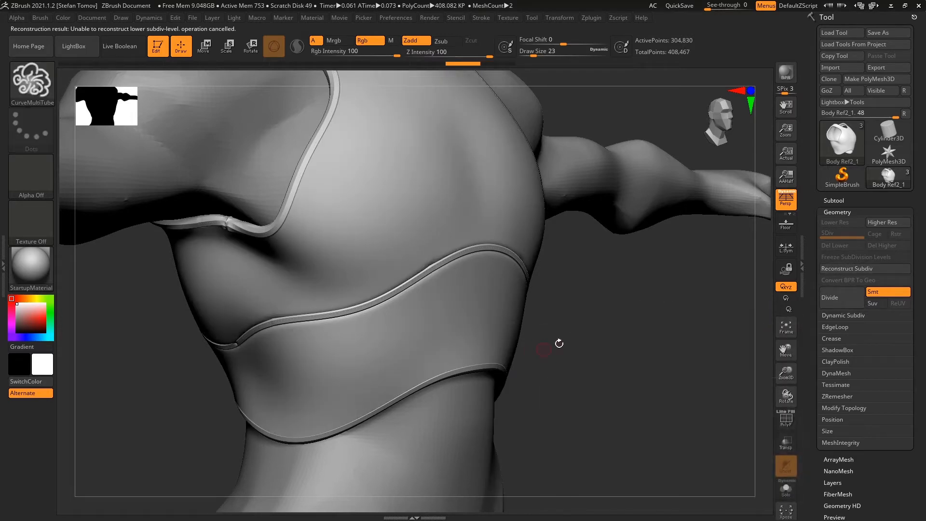
{"action": "right_click_drag", "start_coordinate": [542, 348], "coordinate": [574, 333]}
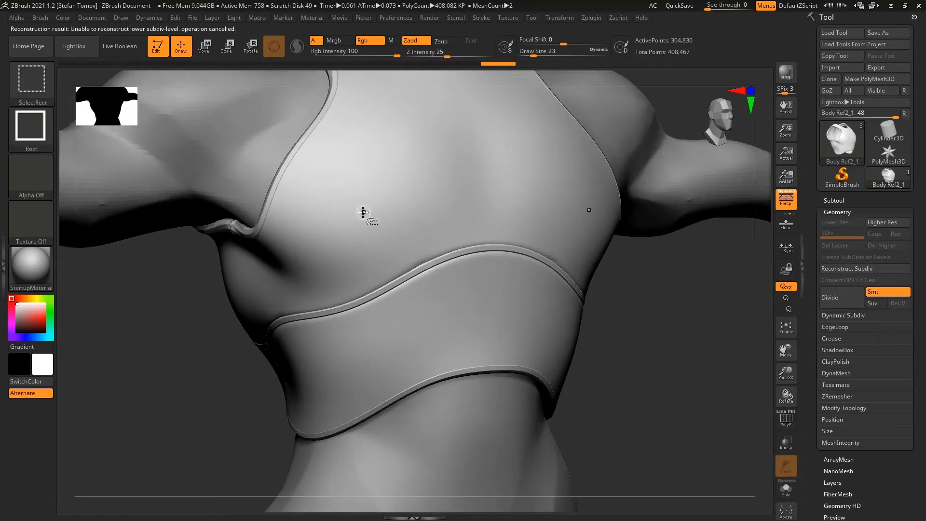
{"action": "left_click", "coordinate": [379, 205], "text": "ctrl+shift"}
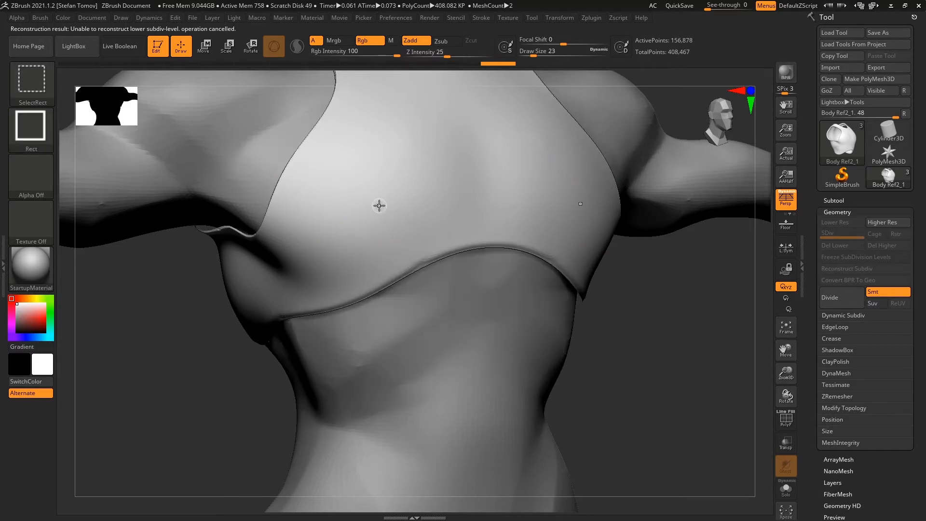
{"action": "left_click", "coordinate": [622, 329], "text": "ctrl+shift"}
{"action": "left_click", "coordinate": [830, 201]}
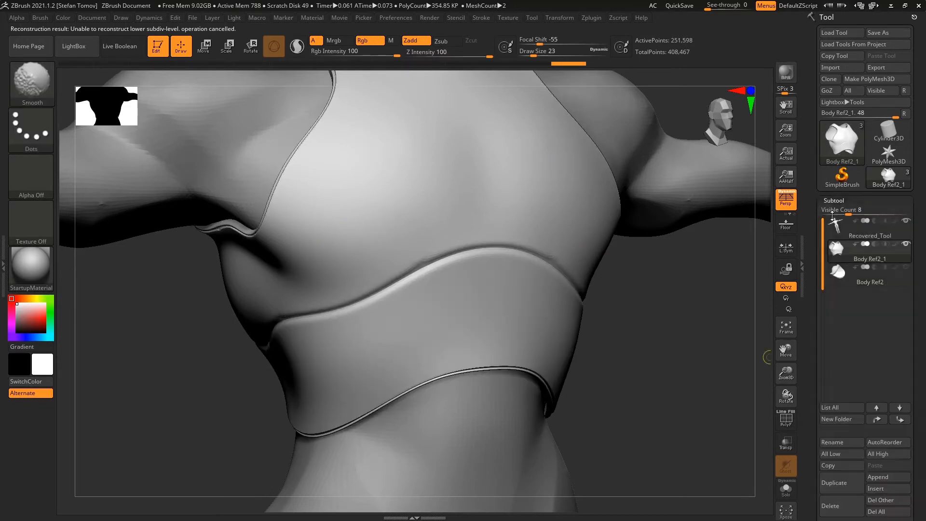
{"action": "left_click_drag", "start_coordinate": [812, 483], "coordinate": [822, 419]}
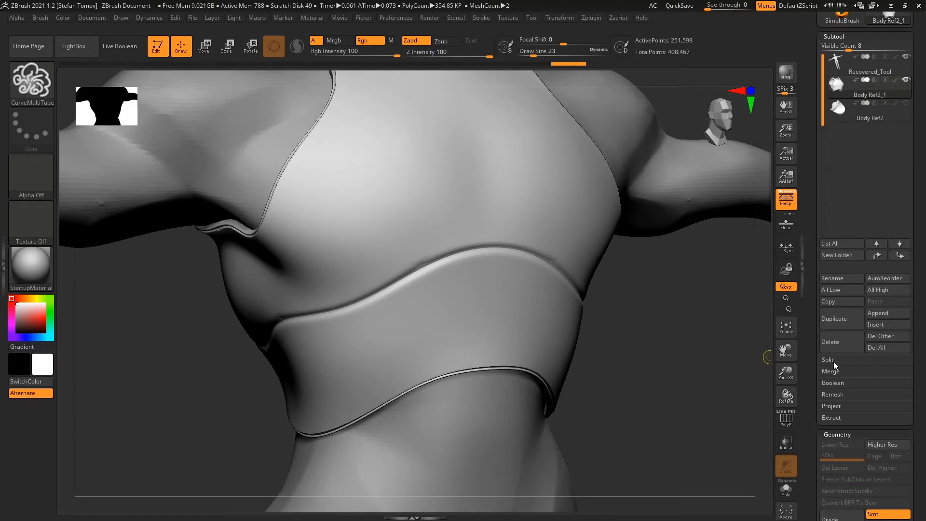
{"action": "left_click", "coordinate": [834, 361]}
{"action": "left_click", "coordinate": [835, 372]}
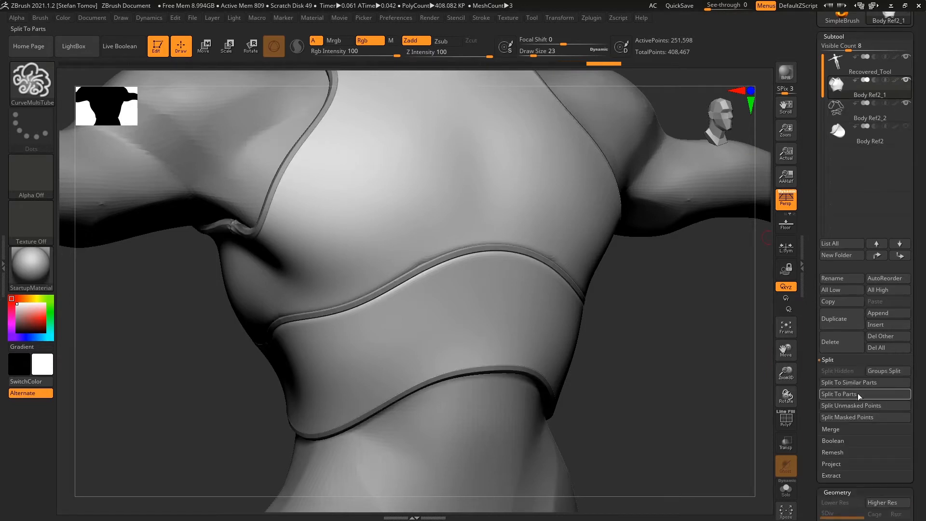
Step: Reconstruct the lower subdivision levels of the chest piece without the tubes
{"action": "left_click", "coordinate": [830, 492]}
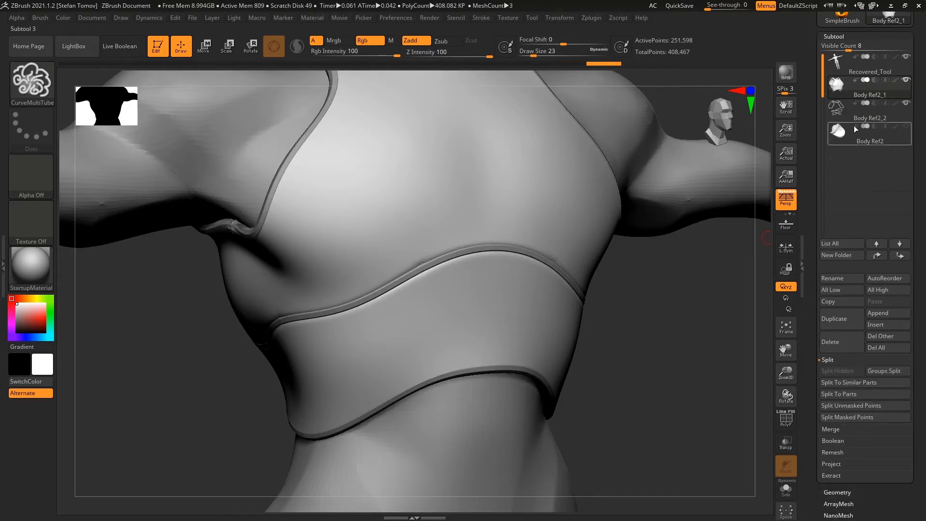
{"action": "left_click", "coordinate": [834, 114]}
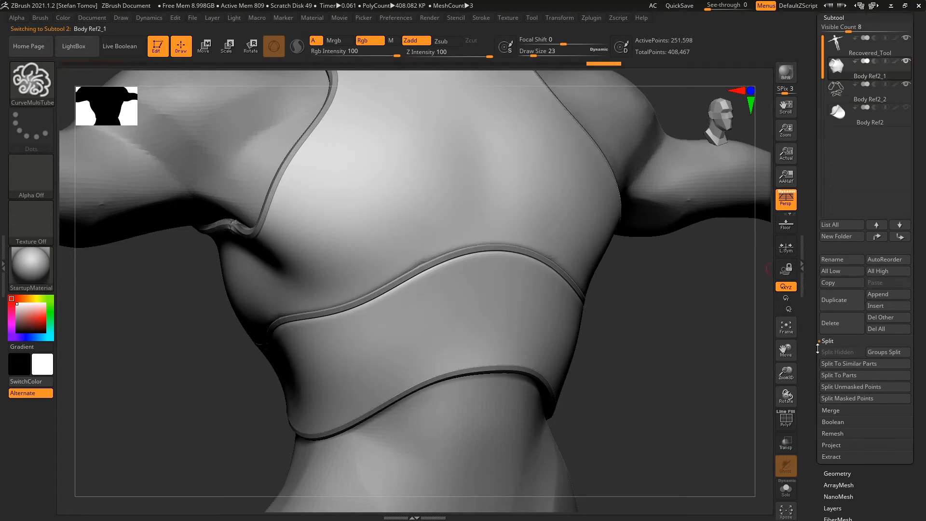
{"action": "left_click_drag", "start_coordinate": [822, 463], "coordinate": [822, 295]}
{"action": "left_click", "coordinate": [834, 269]}
{"action": "left_click", "coordinate": [840, 326]}
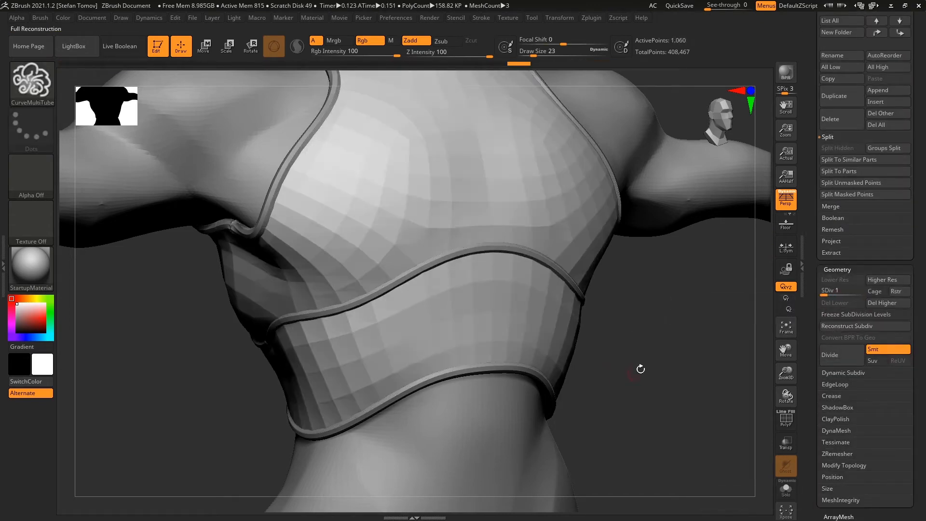
Step: Choose the ZModeler brush and turn on the polyframe display for the low-resolution chest piece
{"action": "key", "text": "b"}
{"action": "key", "text": "z"}
{"action": "key", "text": "m"}
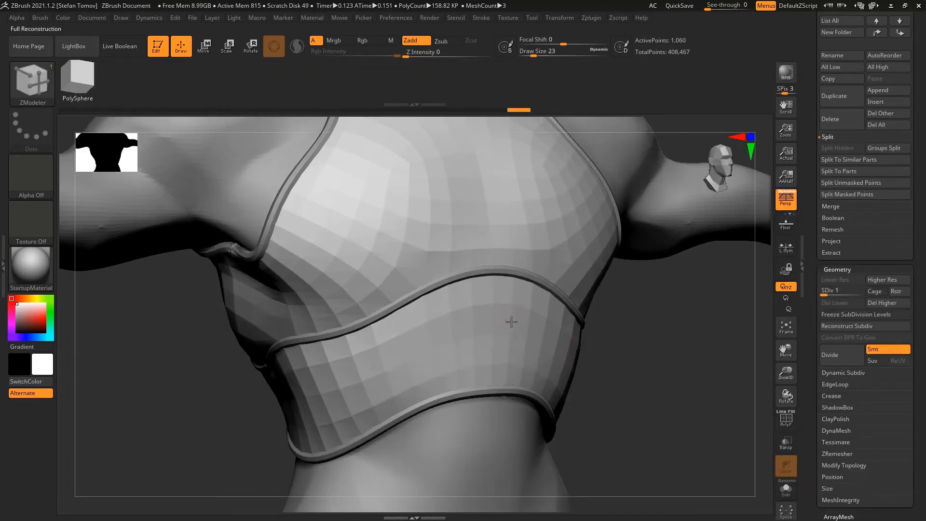
{"action": "right_click_drag", "start_coordinate": [510, 323], "coordinate": [548, 312], "text": "ctrl"}
{"action": "key", "text": "shift+f"}
{"action": "right_click_drag", "start_coordinate": [716, 411], "coordinate": [562, 352], "text": "ctrl"}
Step: Set the ZModeler polygon action to Extrude with the Polygroup Island target and try extruding the lower band
{"action": "key", "text": "b"}
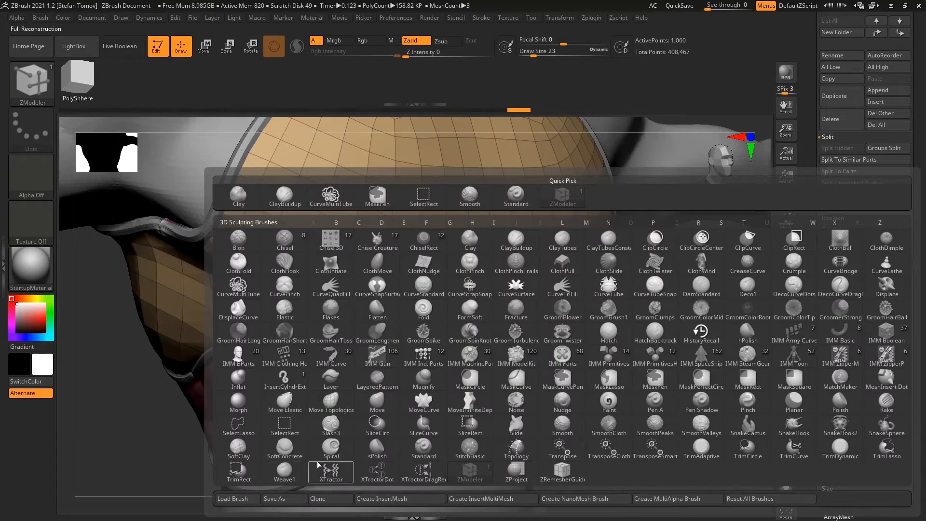
{"action": "key", "text": "z"}
{"action": "key", "text": "m"}
{"action": "right_click", "coordinate": [500, 332]}
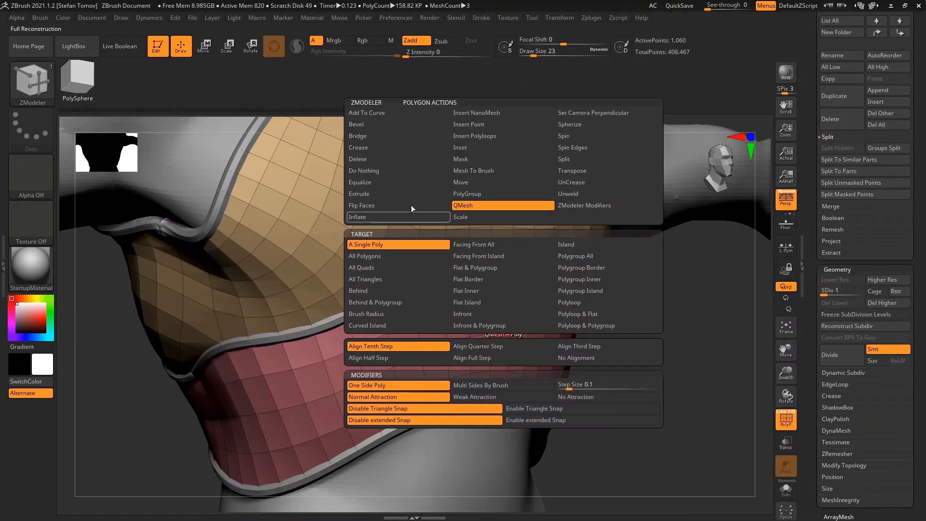
{"action": "left_click", "coordinate": [372, 193]}
{"action": "left_click", "coordinate": [604, 290]}
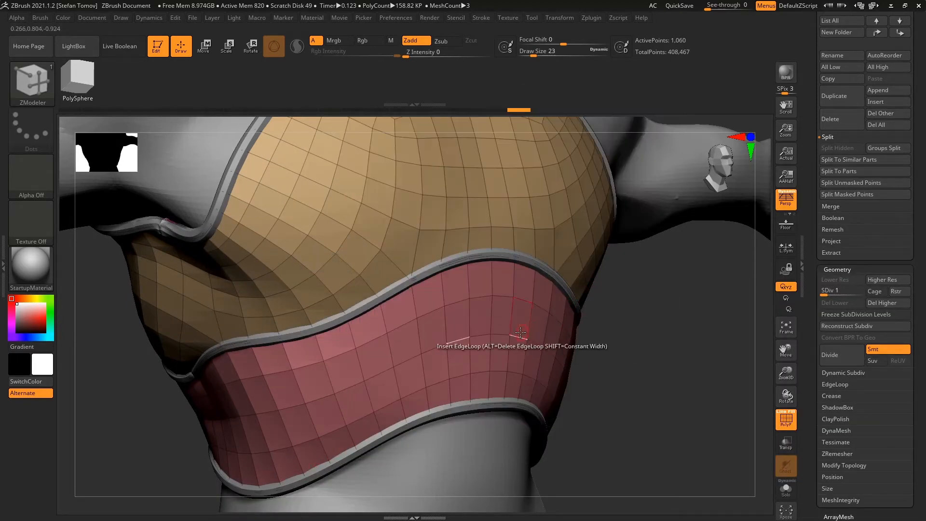
{"action": "left_click", "coordinate": [539, 332]}
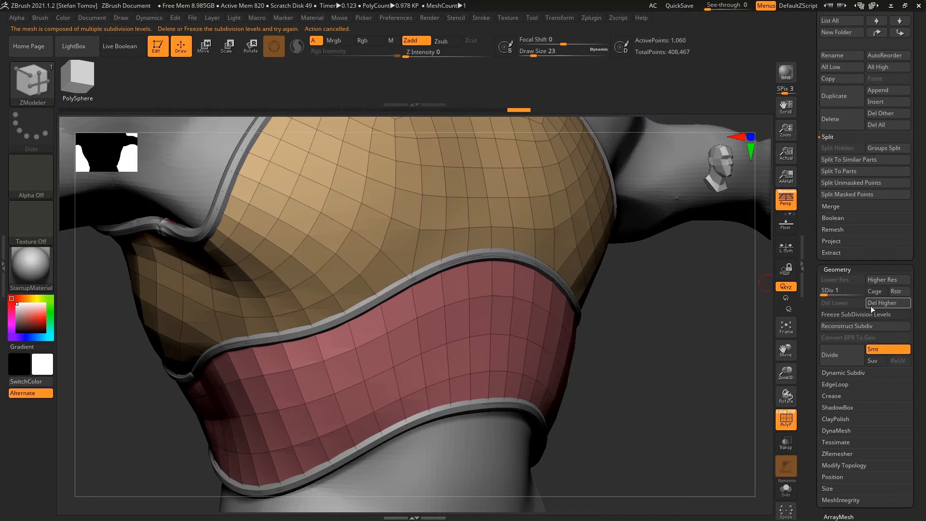
Step: Duplicate the chest piece, hide the original and delete the copy's higher subdivision levels
{"action": "scroll", "coordinate": [823, 344], "scroll_direction": "up", "scroll_amount": 5}
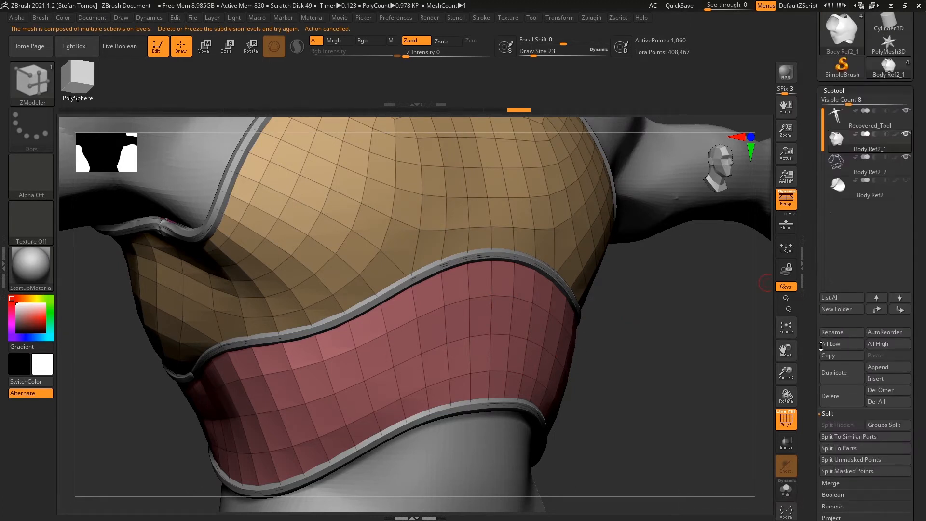
{"action": "left_click", "coordinate": [832, 355]}
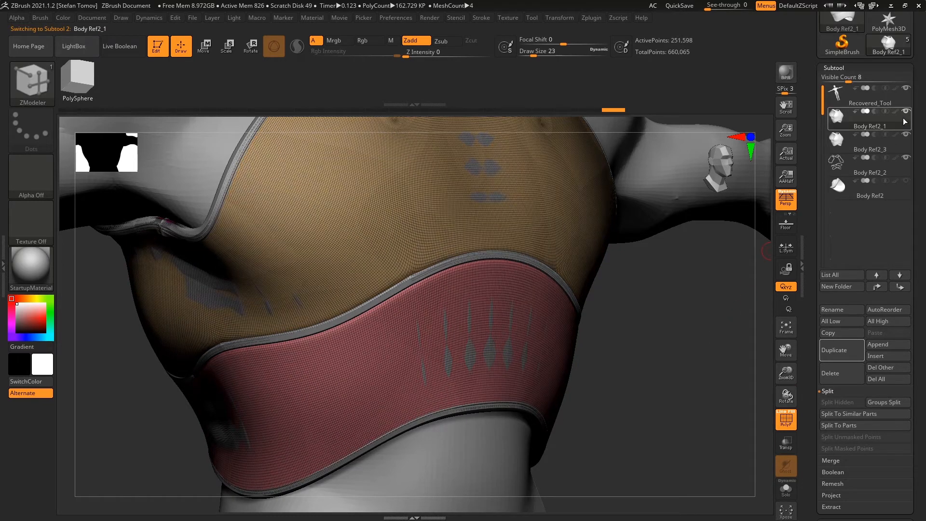
{"action": "left_click", "coordinate": [871, 142]}
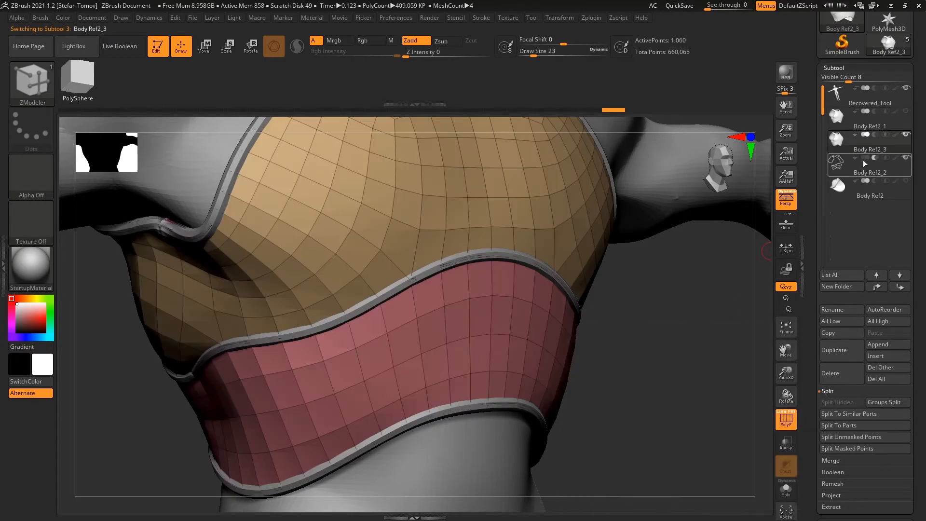
{"action": "scroll", "coordinate": [842, 350], "scroll_direction": "down", "scroll_amount": 5}
{"action": "left_click", "coordinate": [871, 296]}
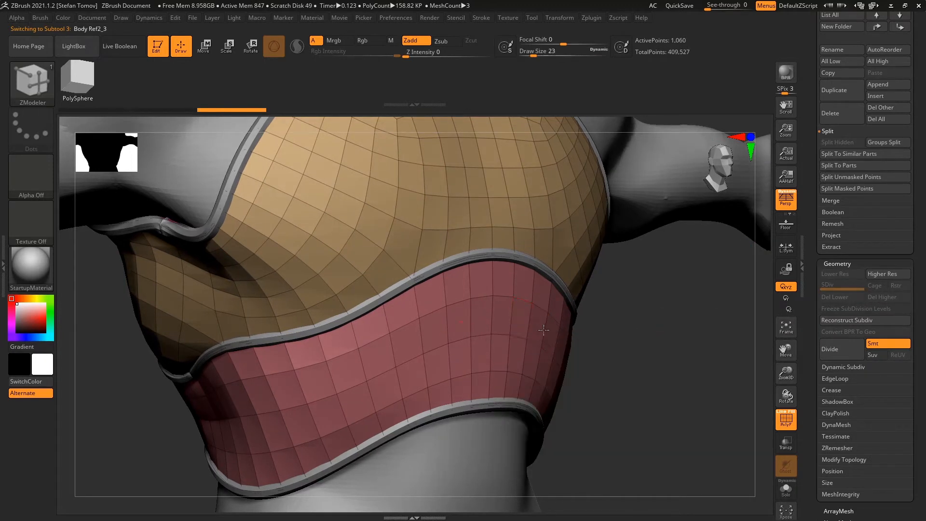
Step: Try extruding the lower band as a polygroup island on the low-resolution copy, and undo each attempt
{"action": "mouse_move", "coordinate": [523, 322]}
{"action": "left_mouse_down"}
{"action": "mouse_move", "coordinate": [545, 328]}
{"action": "mouse_move", "coordinate": [538, 340]}
{"action": "mouse_move", "coordinate": [531, 333]}
{"action": "left_mouse_up"}
{"action": "left_click_drag", "start_coordinate": [510, 285], "coordinate": [502, 287]}
{"action": "mouse_move", "coordinate": [502, 289]}
{"action": "right_mouse_down", "text": "shift"}
{"action": "mouse_move", "coordinate": [486, 306]}
{"action": "mouse_move", "coordinate": [502, 306]}
{"action": "mouse_move", "coordinate": [453, 320]}
{"action": "right_mouse_up", "text": "shift"}
{"action": "key", "text": "ctrl+z"}
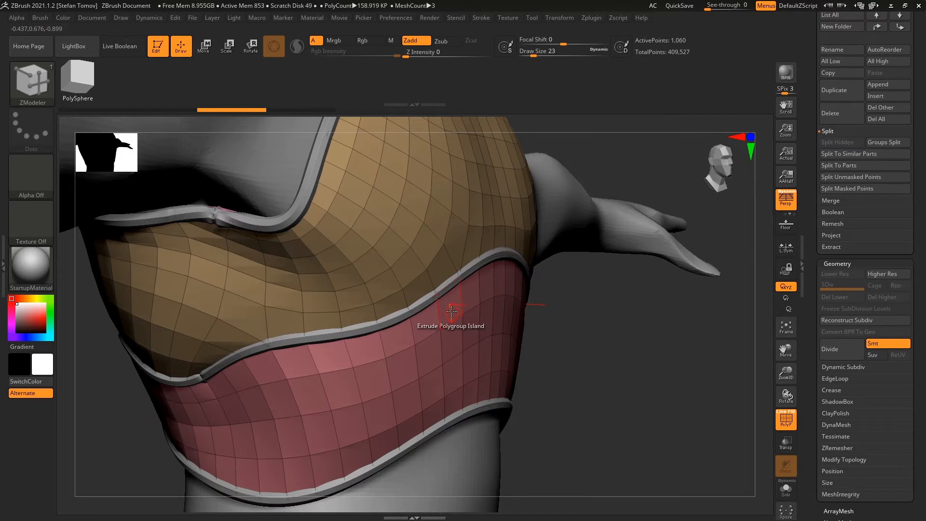
{"action": "left_click", "coordinate": [453, 314]}
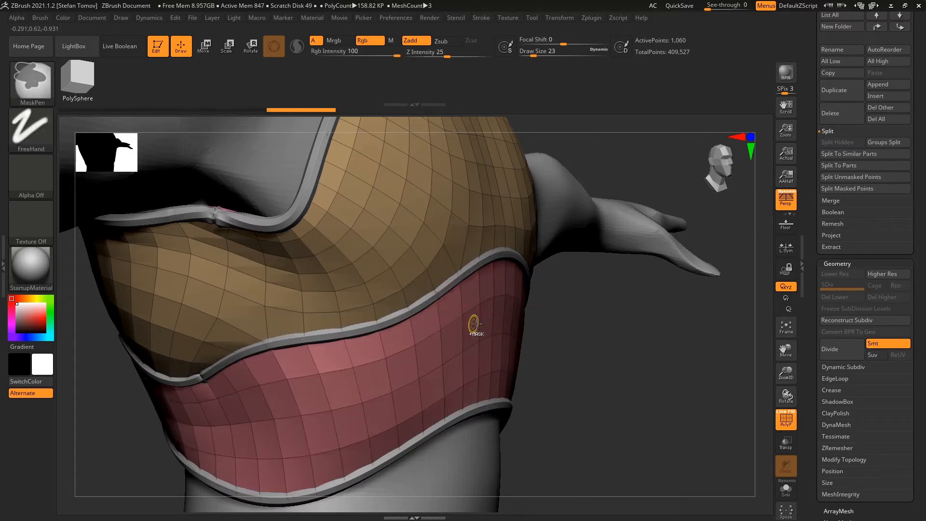
{"action": "key", "text": "ctrl+z"}
Step: Show and select the original high-resolution chest piece again and hide the low-resolution copy
{"action": "right_click_drag", "start_coordinate": [509, 350], "coordinate": [522, 327]}
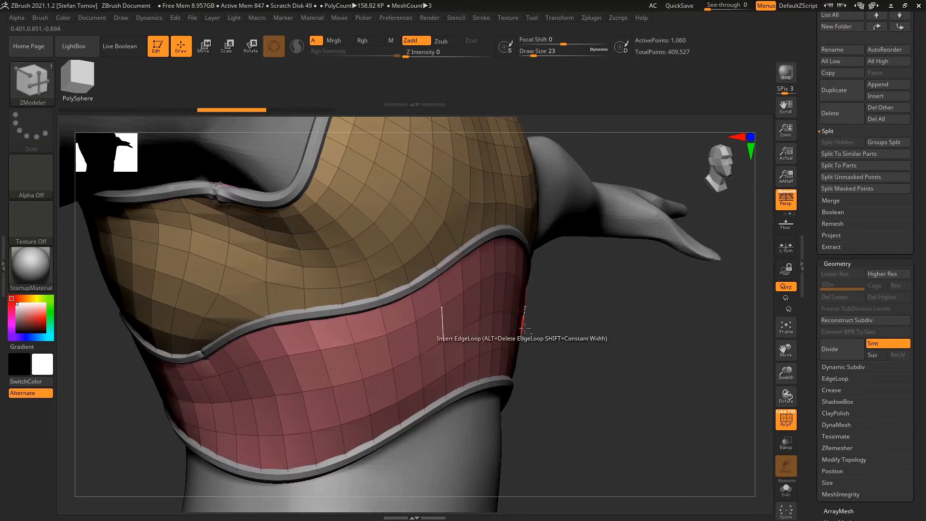
{"action": "right_click_drag", "start_coordinate": [581, 333], "coordinate": [545, 296]}
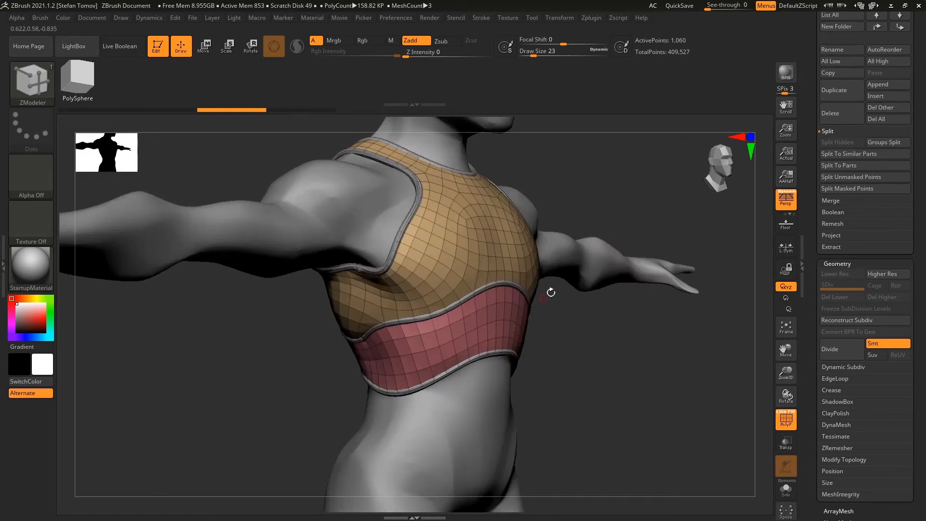
{"action": "scroll", "coordinate": [816, 127], "scroll_direction": "up", "scroll_amount": 6}
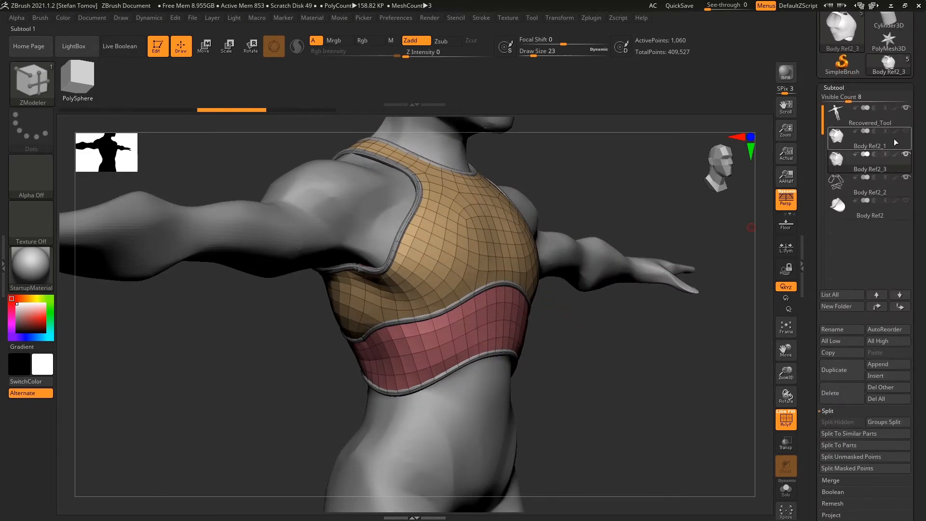
{"action": "left_click", "coordinate": [837, 159]}
{"action": "key", "text": "f"}
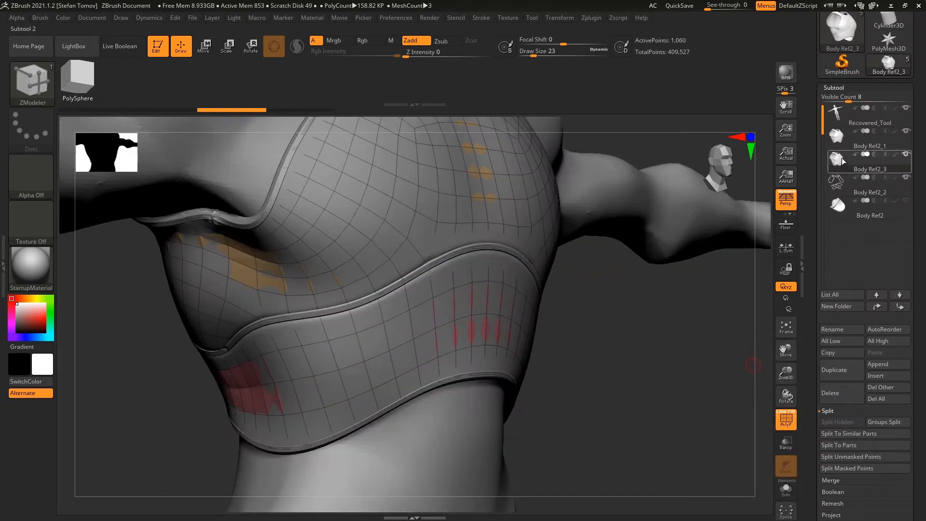
{"action": "mouse_move", "coordinate": [848, 154]}
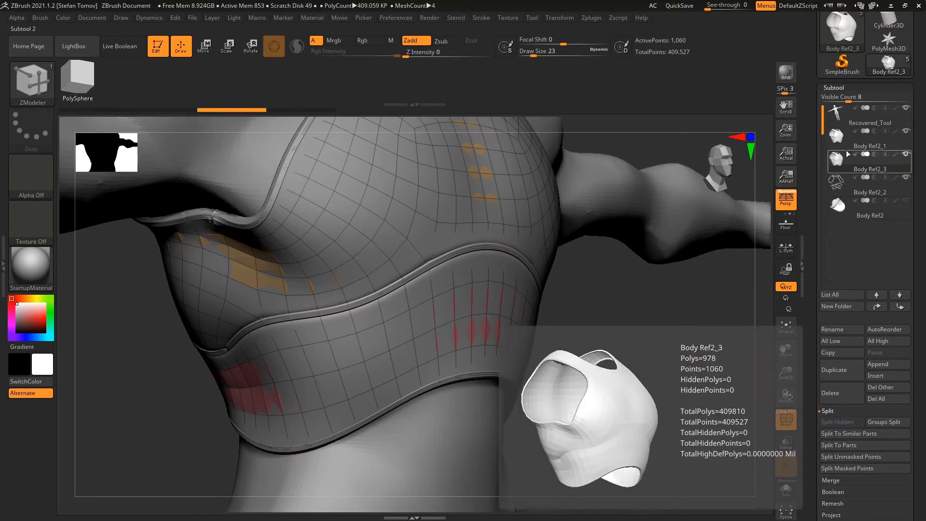
{"action": "left_click", "coordinate": [844, 144]}
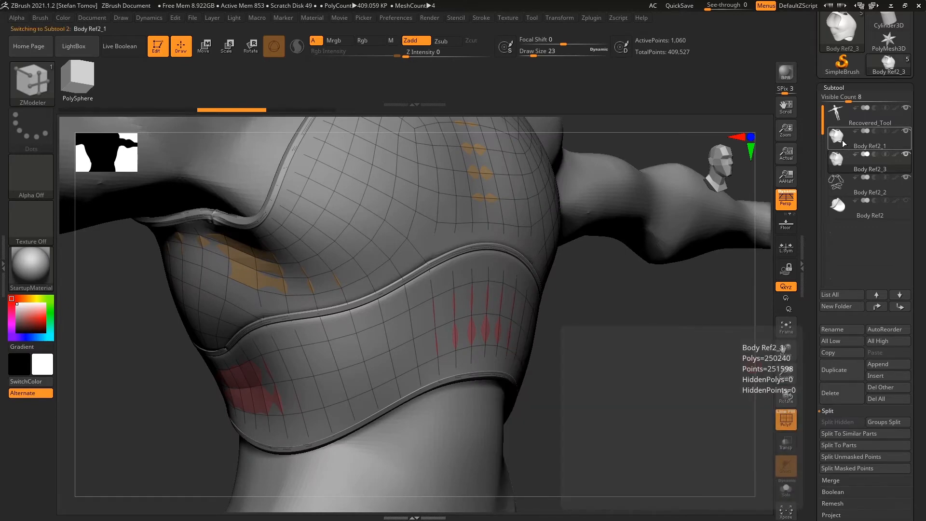
Step: Mask the upper chest polygroup, leaving only the lower band unmasked on the high-resolution piece
{"action": "key", "text": "ctrl+shift"}
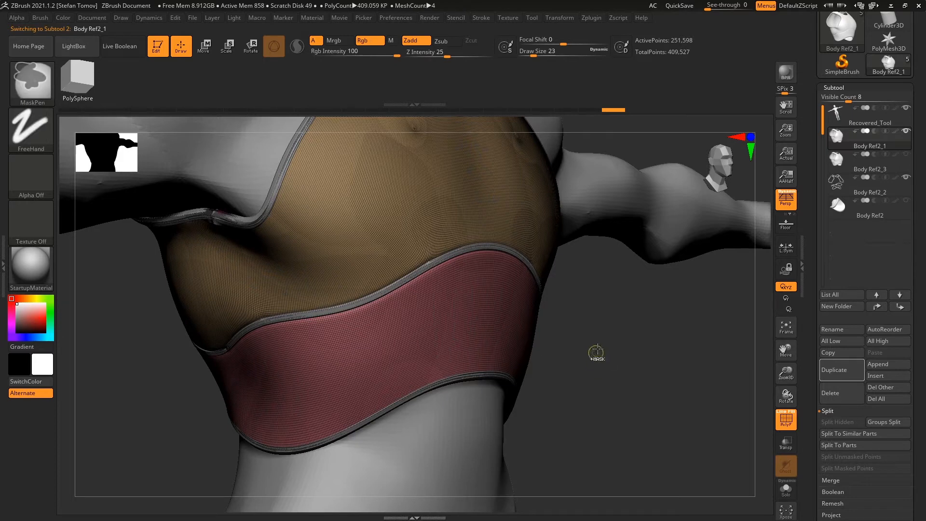
{"action": "left_click", "coordinate": [476, 310], "text": "ctrl+shift"}
{"action": "left_click", "coordinate": [640, 346], "text": "ctrl"}
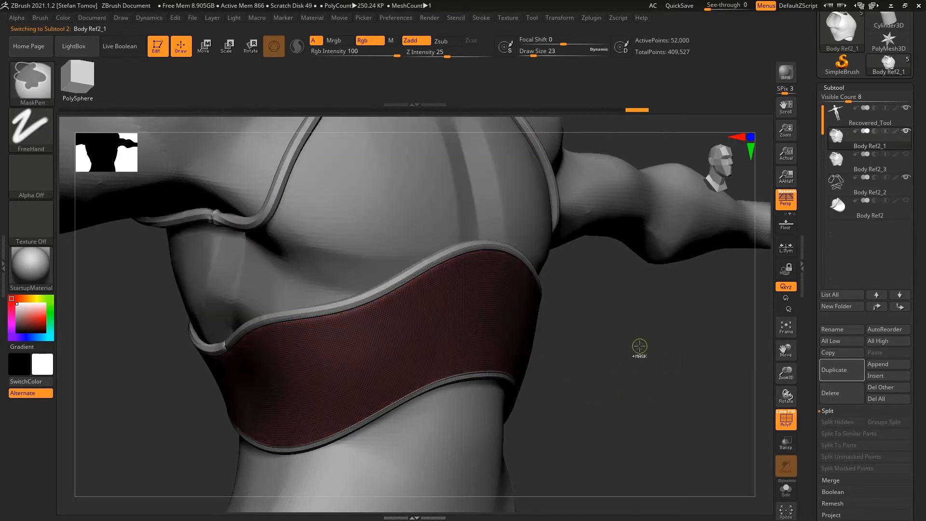
{"action": "left_click", "coordinate": [639, 346], "text": "ctrl+shift"}
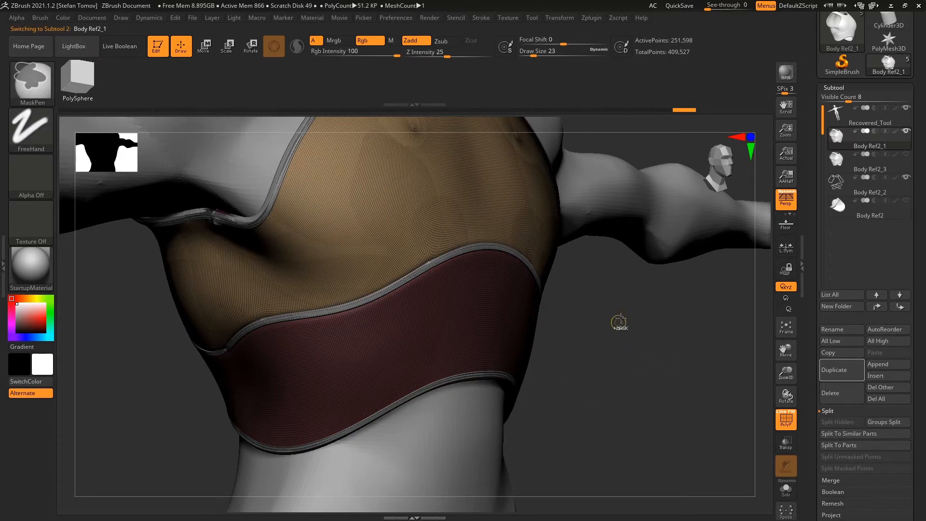
{"action": "left_click", "coordinate": [737, 403], "text": "ctrl"}
Step: Apply a slight Inflate deformation to the unmasked lower band, and hide the polyframe to check it against the trim
{"action": "scroll", "coordinate": [830, 300], "scroll_direction": "down", "scroll_amount": 10}
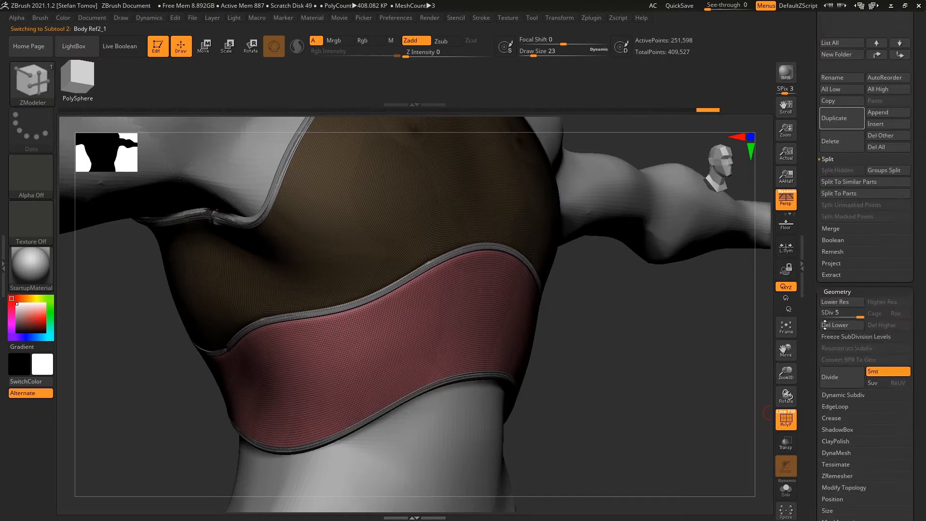
{"action": "key", "text": "shift"}
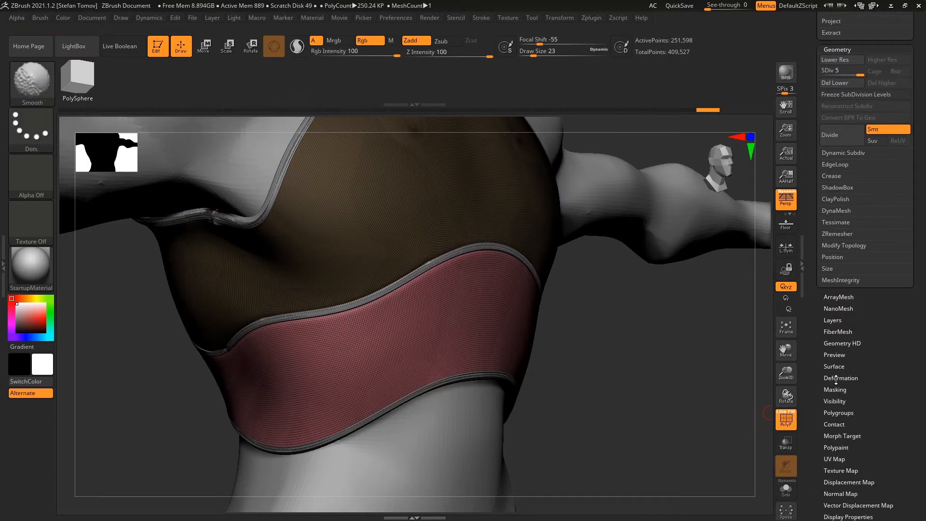
{"action": "left_click", "coordinate": [836, 378]}
{"action": "scroll", "coordinate": [820, 338], "scroll_direction": "down", "scroll_amount": 8}
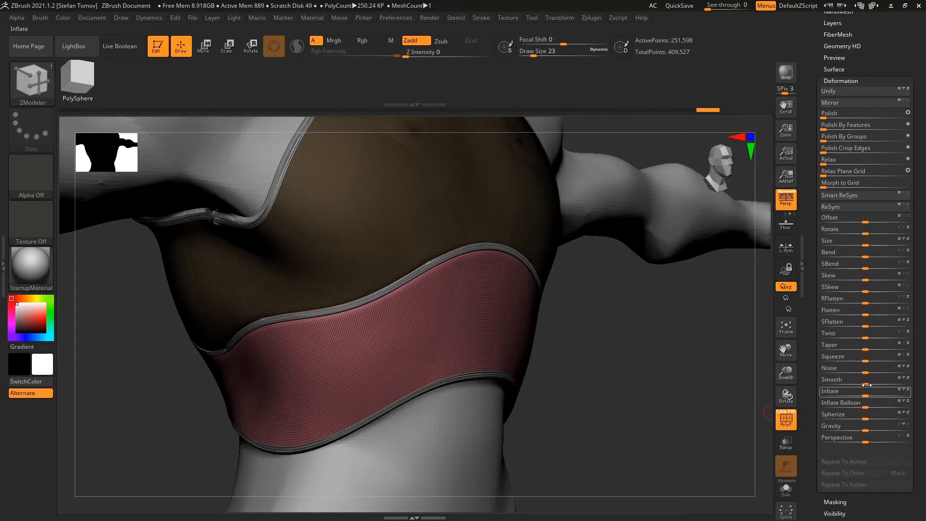
{"action": "left_click_drag", "start_coordinate": [863, 396], "coordinate": [859, 396]}
{"action": "left_click", "coordinate": [786, 419]}
{"action": "right_click_drag", "start_coordinate": [446, 287], "coordinate": [540, 357]}
{"action": "mouse_move", "coordinate": [641, 290]}
{"action": "left_mouse_down"}
{"action": "mouse_move", "coordinate": [610, 304]}
{"action": "mouse_move", "coordinate": [630, 300]}
{"action": "left_mouse_up"}
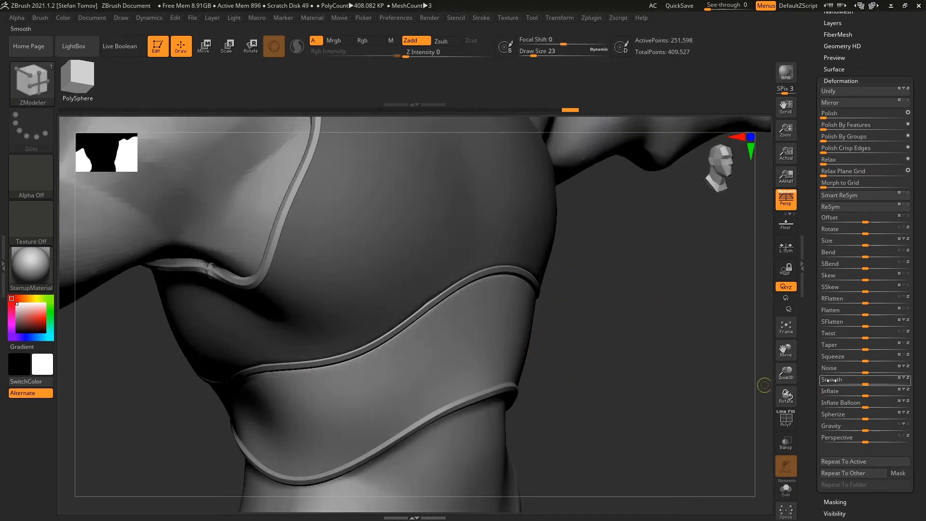
Step: Apply a slight negative Inflate to the unmasked lower band and clear the mask on the chest piece
{"action": "left_click_drag", "start_coordinate": [865, 394], "coordinate": [862, 395]}
{"action": "right_click_drag", "start_coordinate": [505, 411], "coordinate": [259, 362]}
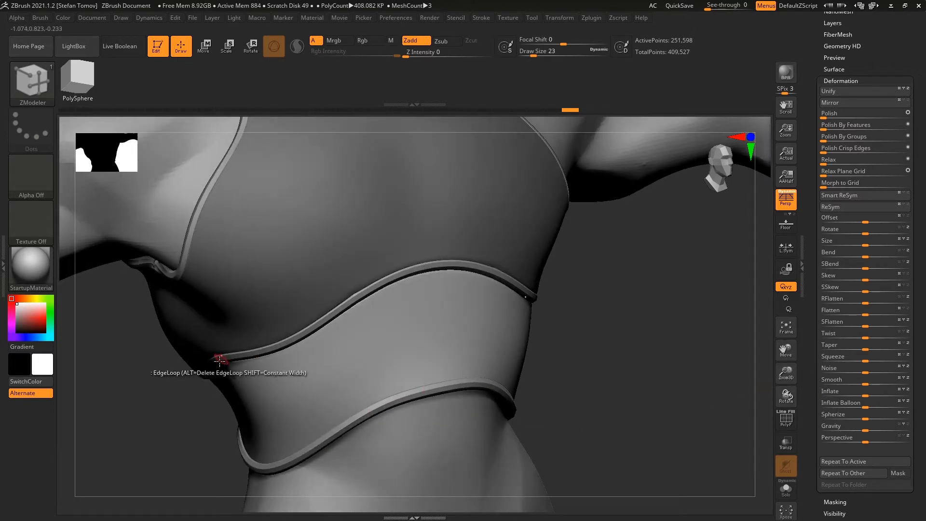
{"action": "right_click_drag", "start_coordinate": [661, 345], "coordinate": [671, 316]}
{"action": "left_click_drag", "start_coordinate": [672, 317], "coordinate": [702, 386], "text": "ctrl"}
{"action": "right_click_drag", "start_coordinate": [637, 347], "coordinate": [437, 341]}
{"action": "right_click_drag", "start_coordinate": [554, 368], "coordinate": [415, 359]}
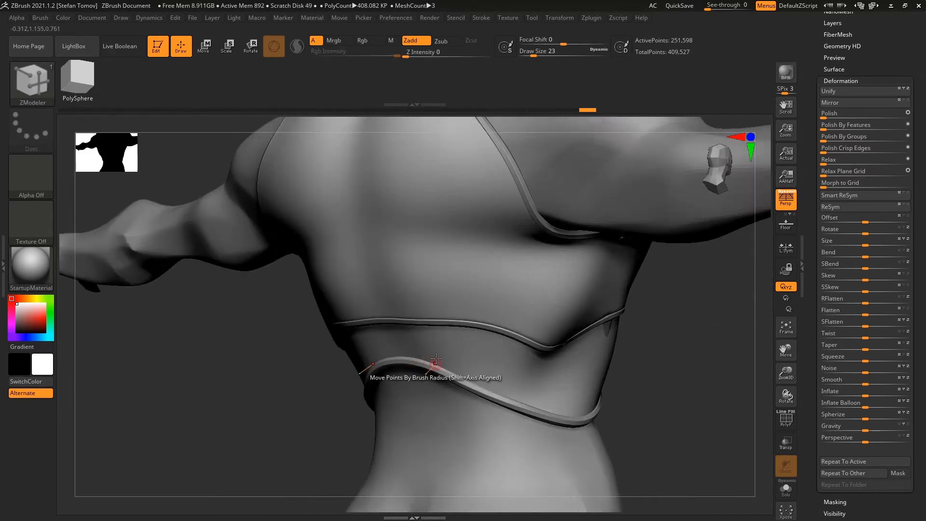
{"action": "right_click_drag", "start_coordinate": [575, 393], "coordinate": [715, 247]}
Step: Switch to the low-resolution chest copy and isolate its lower band polygroup
{"action": "scroll", "coordinate": [820, 362], "scroll_direction": "up", "scroll_amount": 10}
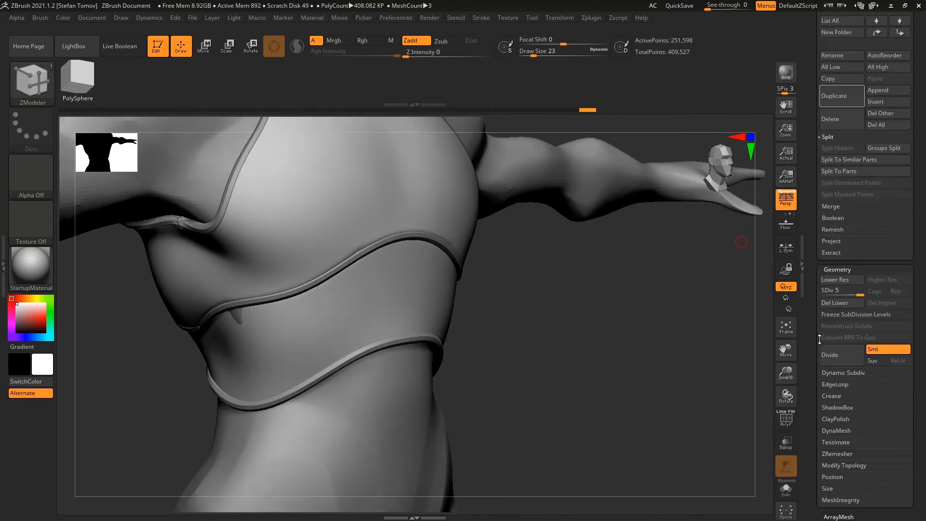
{"action": "scroll", "coordinate": [820, 362], "scroll_direction": "up", "scroll_amount": 3}
{"action": "left_click", "coordinate": [868, 195]}
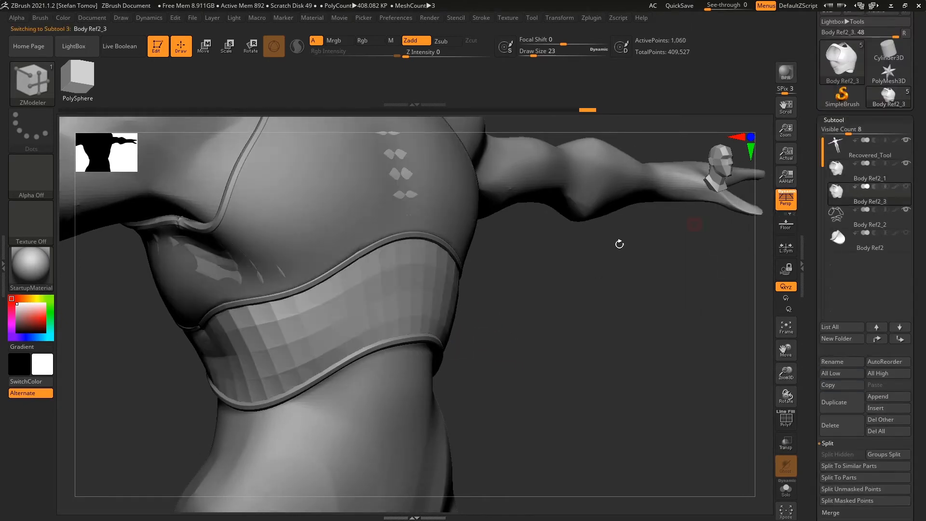
{"action": "right_click_drag", "start_coordinate": [629, 298], "coordinate": [646, 296]}
{"action": "left_click", "coordinate": [473, 291], "text": "ctrl+shift"}
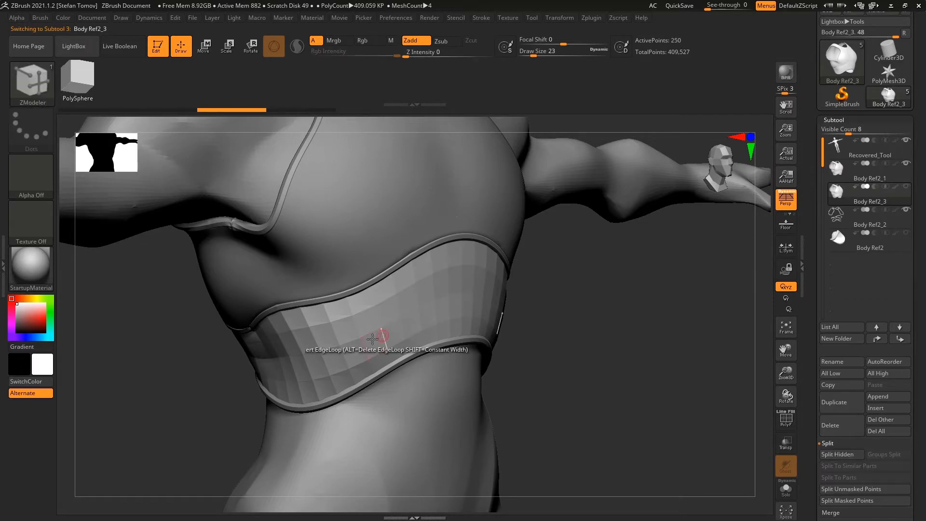
Step: Delete the hidden geometry from the low-resolution copy so only the lower band is kept
{"action": "left_click", "coordinate": [784, 493]}
{"action": "left_click", "coordinate": [784, 492]}
{"action": "left_click_drag", "start_coordinate": [808, 483], "coordinate": [840, 325]}
{"action": "left_click", "coordinate": [840, 314]}
{"action": "left_click", "coordinate": [837, 359]}
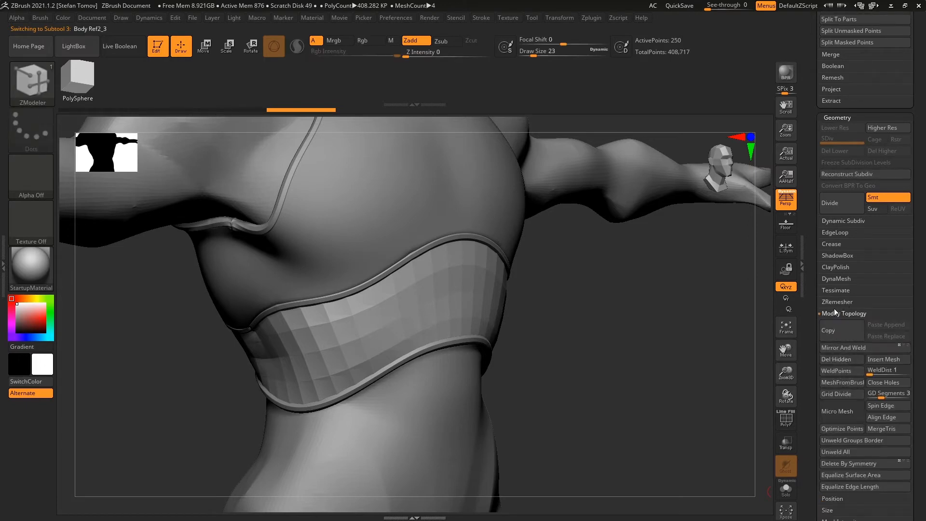
{"action": "left_click", "coordinate": [832, 314]}
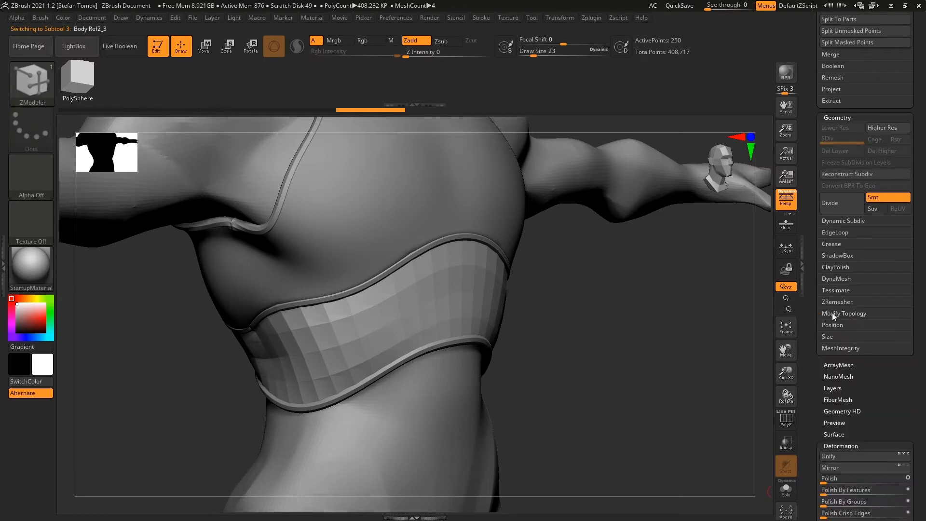
Step: Turn on Dynamic Subdiv for the lower band and set SmoothSubdiv to 0
{"action": "left_click", "coordinate": [842, 221]}
{"action": "left_click", "coordinate": [835, 233]}
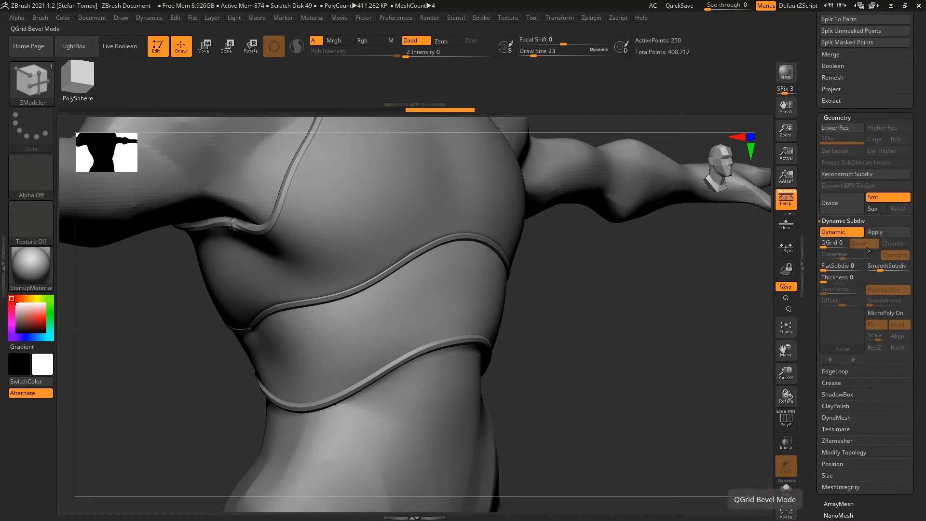
{"action": "left_click", "coordinate": [876, 264]}
{"action": "left_click_drag", "start_coordinate": [881, 271], "coordinate": [864, 270]}
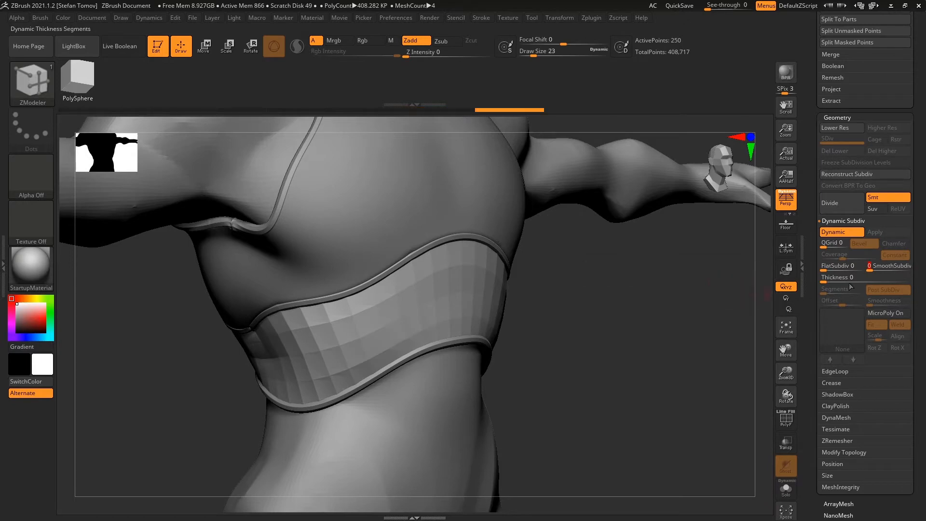
Step: Enable MicroPoly on the lower band and apply the Chain Link pattern
{"action": "left_click", "coordinate": [880, 318]}
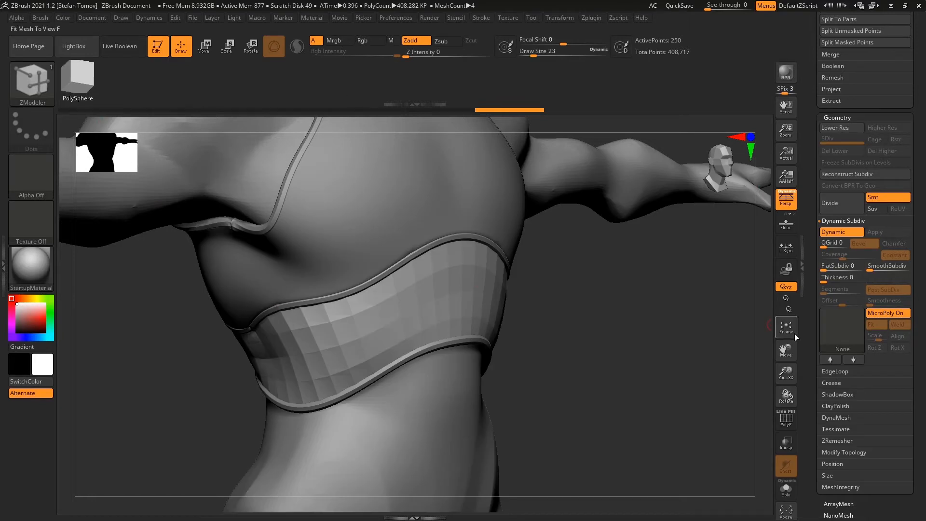
{"action": "left_click", "coordinate": [841, 332]}
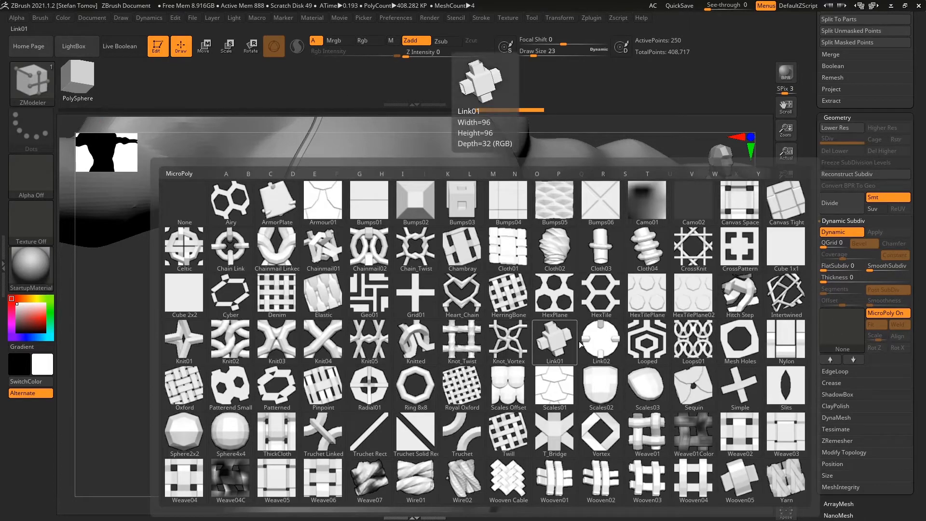
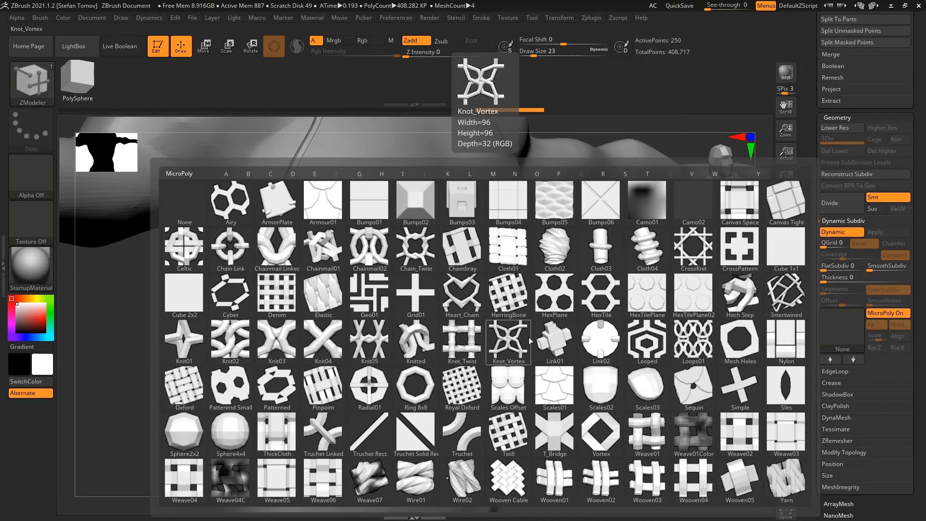
{"action": "left_click", "coordinate": [229, 259]}
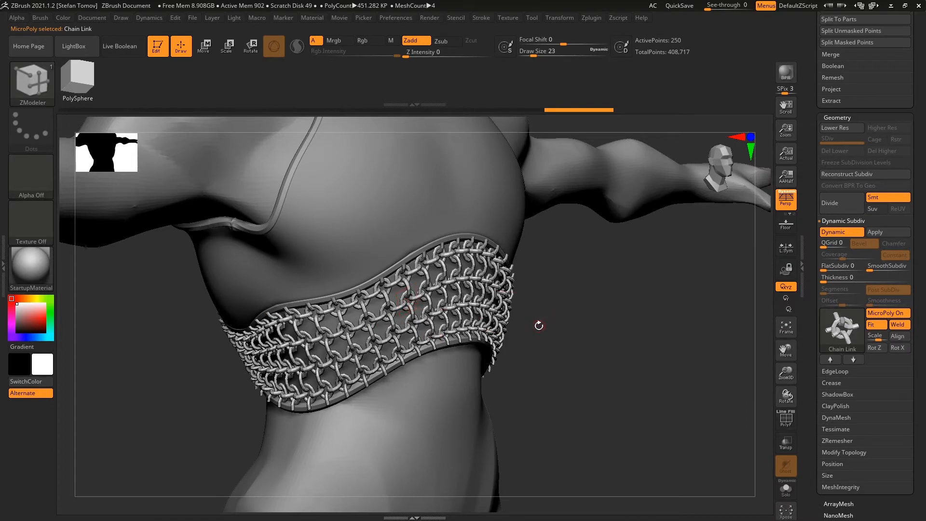
Step: Pull parts of the base band outward with the Move brush, toggling Dynamic Subdiv to test how the chain links follow
{"action": "left_click", "coordinate": [847, 232]}
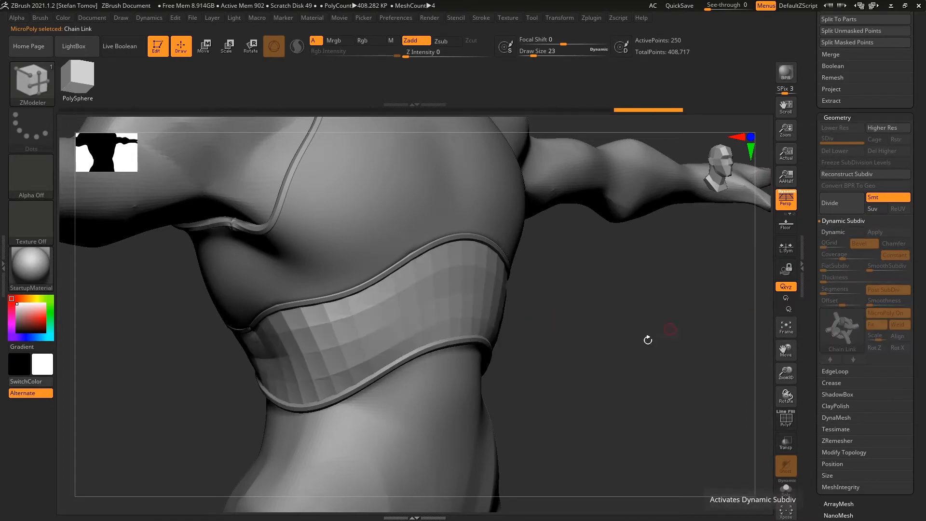
{"action": "left_click_drag", "start_coordinate": [662, 331], "coordinate": [686, 270], "text": "alt"}
{"action": "key", "text": "b"}
{"action": "key", "text": "m"}
{"action": "key", "text": "v"}
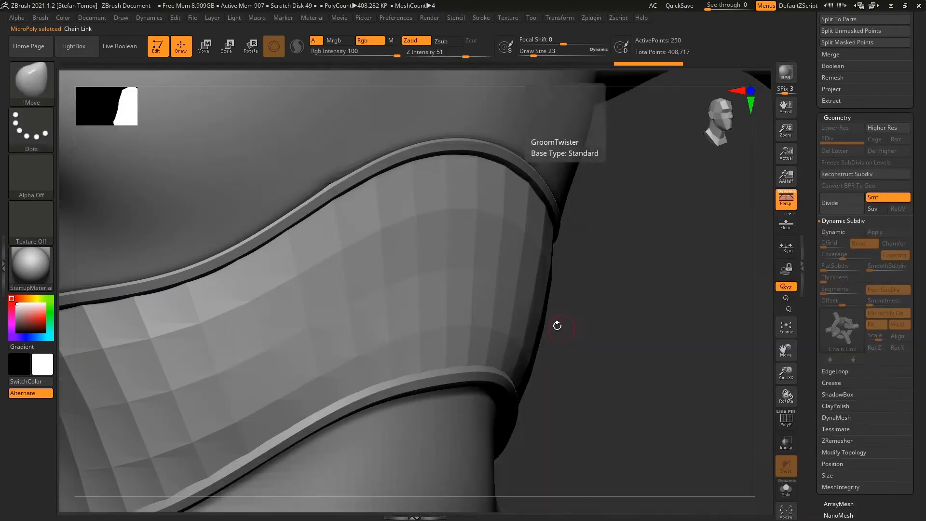
{"action": "left_click_drag", "start_coordinate": [502, 279], "coordinate": [672, 292]}
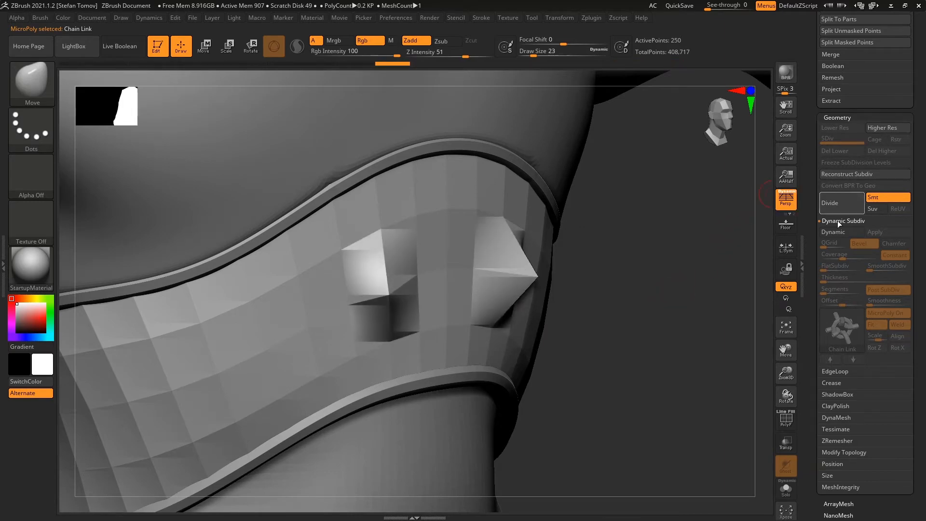
{"action": "left_click", "coordinate": [842, 233]}
{"action": "mouse_move", "coordinate": [661, 308]}
{"action": "left_mouse_down"}
{"action": "mouse_move", "coordinate": [676, 304]}
{"action": "mouse_move", "coordinate": [652, 309]}
{"action": "left_mouse_up"}
{"action": "key", "text": "shift+d"}
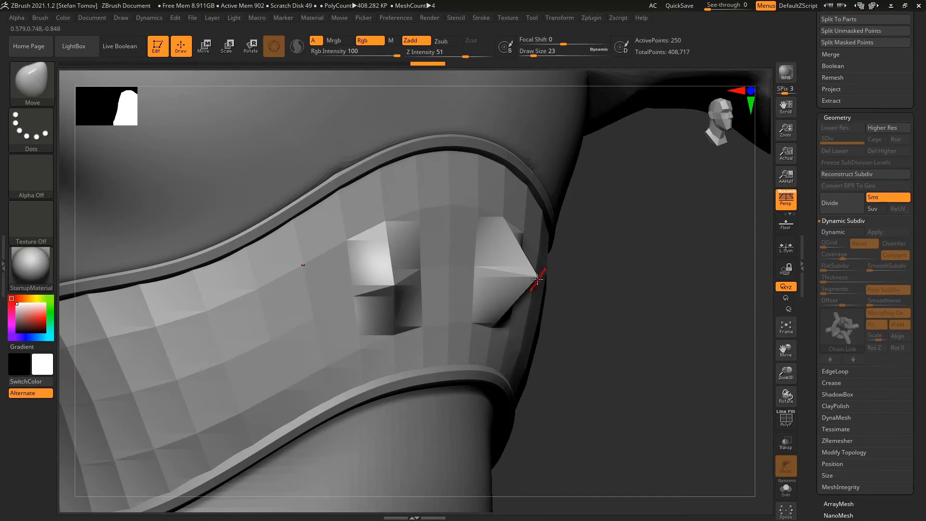
{"action": "mouse_move", "coordinate": [532, 275]}
{"action": "left_mouse_down"}
{"action": "mouse_move", "coordinate": [737, 283]}
{"action": "mouse_move", "coordinate": [682, 288]}
{"action": "mouse_move", "coordinate": [560, 331]}
{"action": "mouse_move", "coordinate": [571, 328]}
{"action": "left_mouse_up"}
Step: Try the HerringBone MicroPoly pattern on the band, turn Dynamic Subdiv off and undo the Move brush edits
{"action": "left_click", "coordinate": [826, 232]}
{"action": "left_click", "coordinate": [844, 336]}
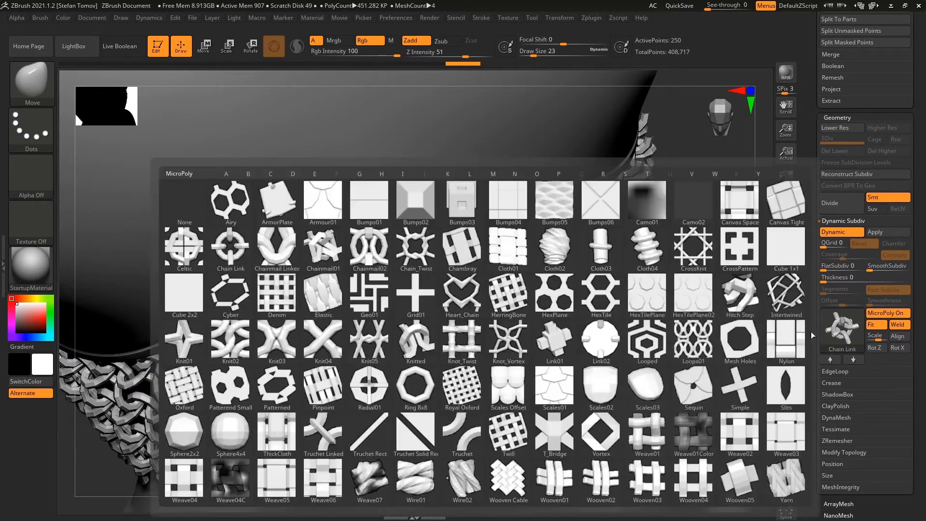
{"action": "left_click", "coordinate": [508, 293]}
{"action": "left_click_drag", "start_coordinate": [559, 309], "coordinate": [571, 287]}
{"action": "key", "text": "ctrl"}
{"action": "key", "text": "shift+d"}
{"action": "key", "text": "ctrl+z"}
{"action": "left_click_drag", "start_coordinate": [724, 338], "coordinate": [769, 300], "text": "alt"}
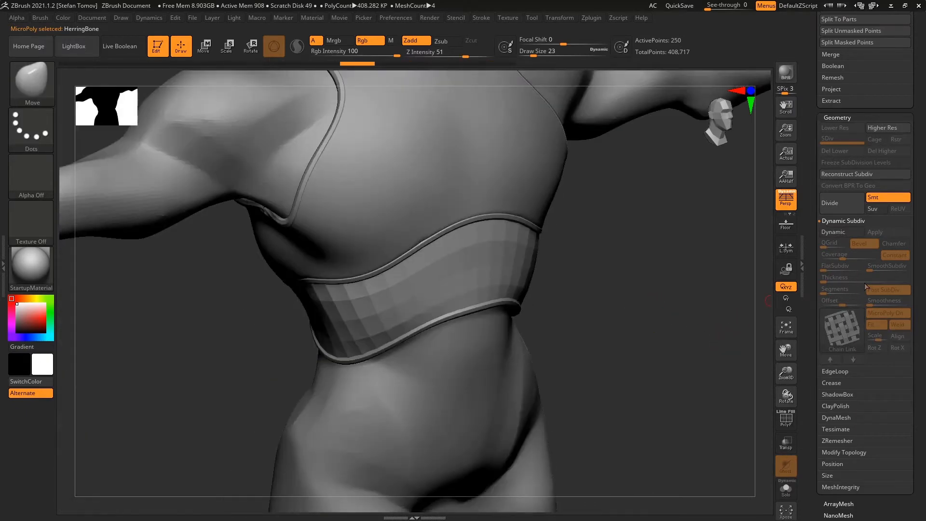
Step: Turn Dynamic Subdiv back on for the band and change the MicroPoly pattern to Knitted
{"action": "left_click", "coordinate": [830, 232]}
{"action": "left_click", "coordinate": [850, 339]}
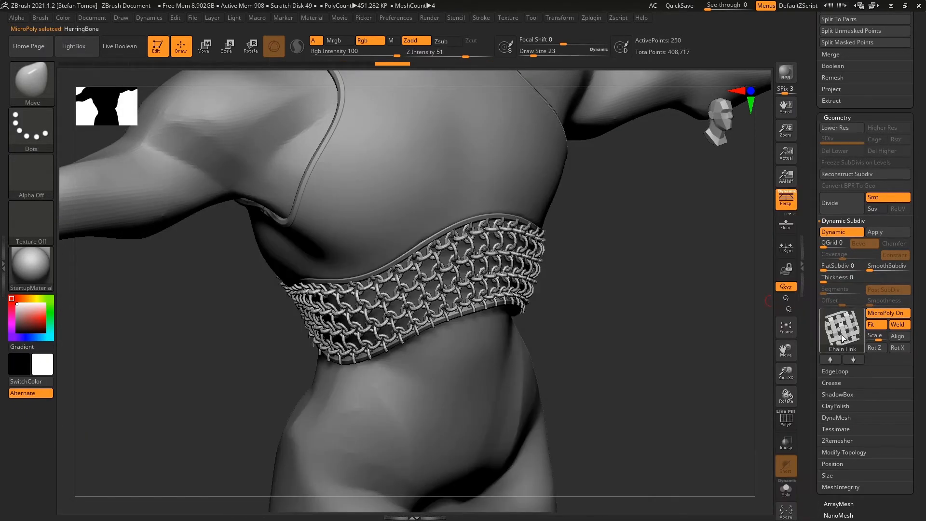
{"action": "left_click", "coordinate": [842, 334]}
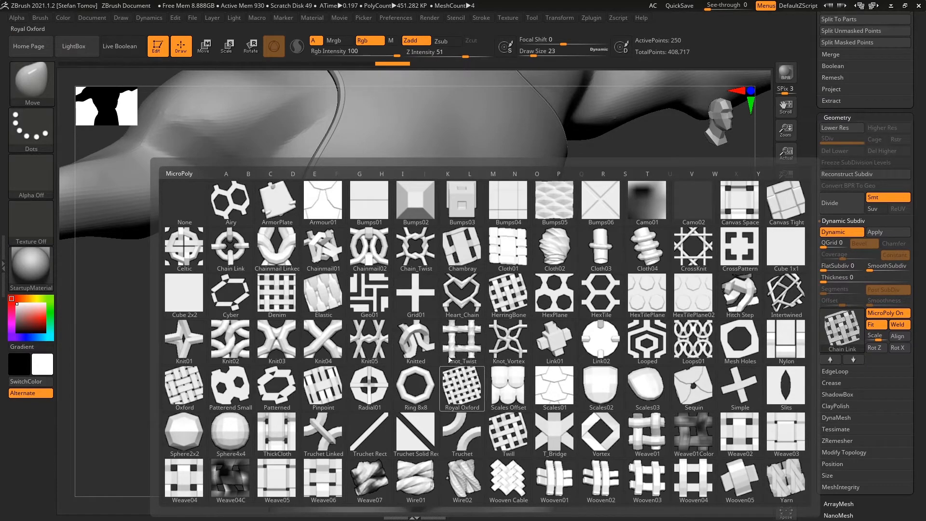
{"action": "left_click", "coordinate": [414, 343]}
{"action": "mouse_move", "coordinate": [453, 310]}
{"action": "right_mouse_down"}
{"action": "mouse_move", "coordinate": [504, 294]}
{"action": "mouse_move", "coordinate": [508, 304]}
{"action": "mouse_move", "coordinate": [447, 305]}
{"action": "mouse_move", "coordinate": [484, 304]}
{"action": "mouse_move", "coordinate": [461, 319]}
{"action": "right_mouse_up"}
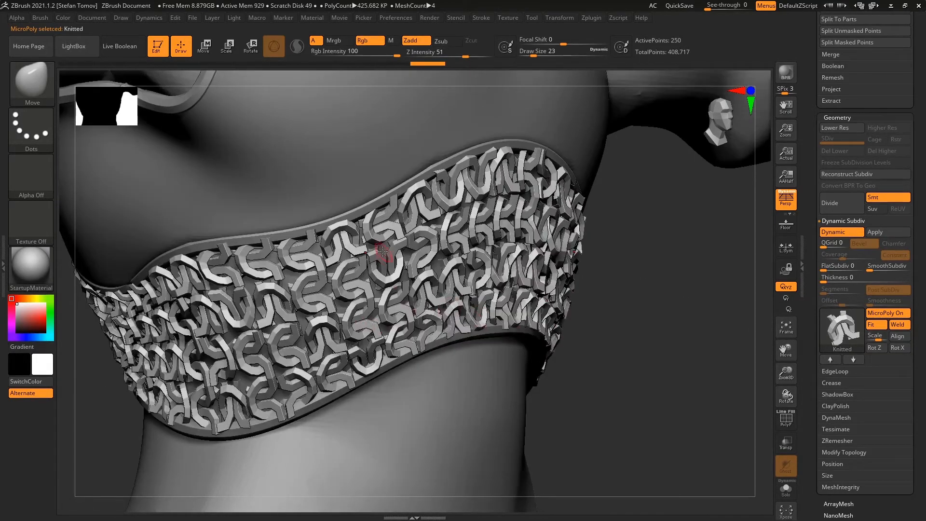
{"action": "right_click_drag", "start_coordinate": [221, 332], "coordinate": [555, 333], "text": "ctrl"}
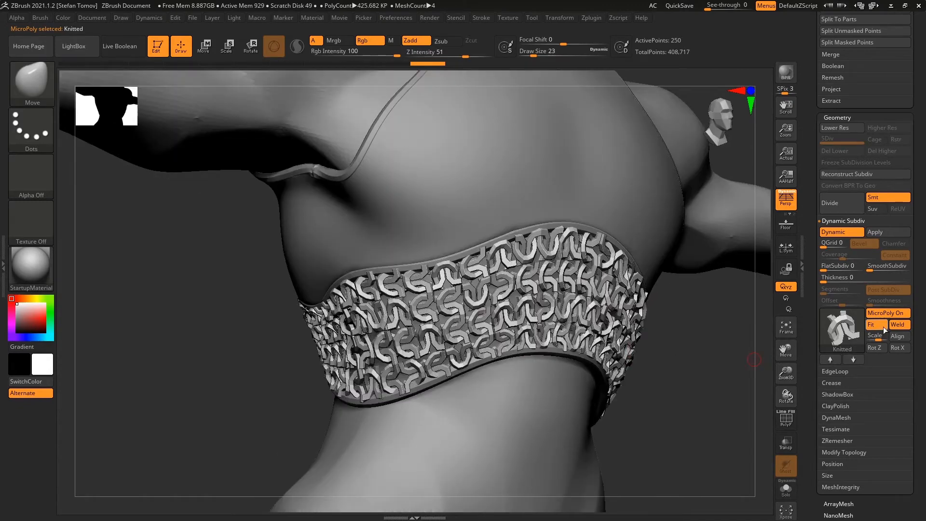
Step: Align the Knitted MicroPoly pieces across the band and rotate them about X and Z
{"action": "left_click", "coordinate": [898, 340]}
{"action": "right_click_drag", "start_coordinate": [666, 343], "coordinate": [685, 342]}
{"action": "left_click", "coordinate": [898, 348]}
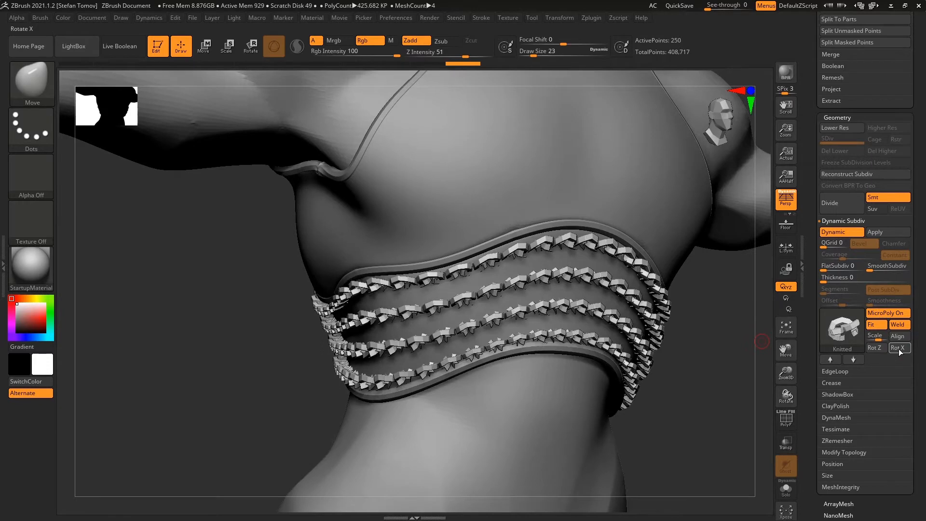
{"action": "left_click", "coordinate": [898, 349]}
{"action": "left_click", "coordinate": [895, 348]}
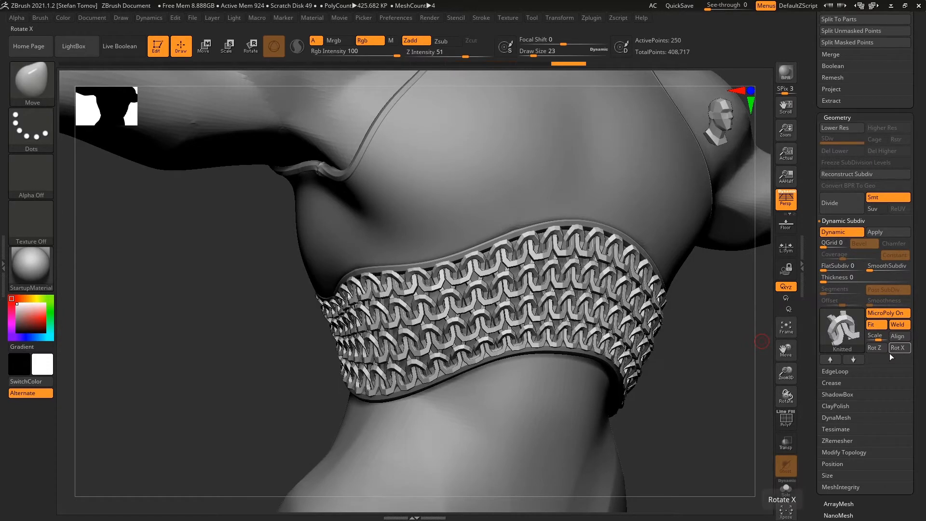
{"action": "left_click", "coordinate": [877, 348]}
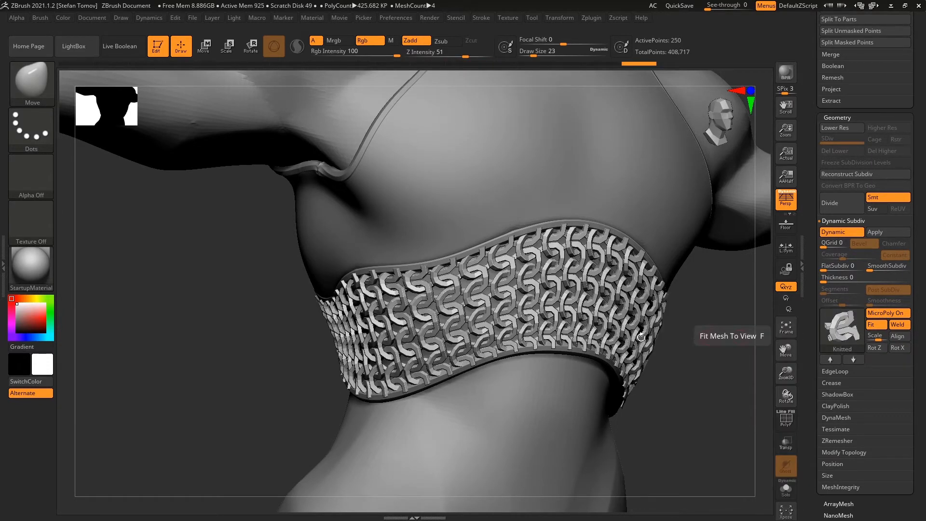
Step: Inspect the Knitted pattern up close, toggling Dynamic Subdiv off and on to compare it with the base band
{"action": "right_click_drag", "start_coordinate": [694, 340], "coordinate": [635, 357]}
{"action": "left_click_drag", "start_coordinate": [635, 357], "coordinate": [661, 330]}
{"action": "left_click_drag", "start_coordinate": [666, 297], "coordinate": [470, 192], "text": "alt"}
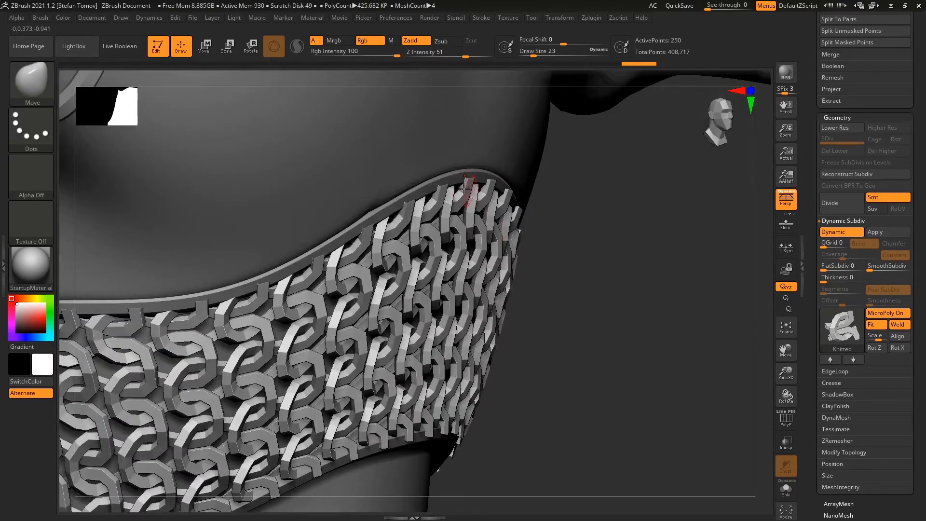
{"action": "left_click_drag", "start_coordinate": [573, 287], "coordinate": [686, 340]}
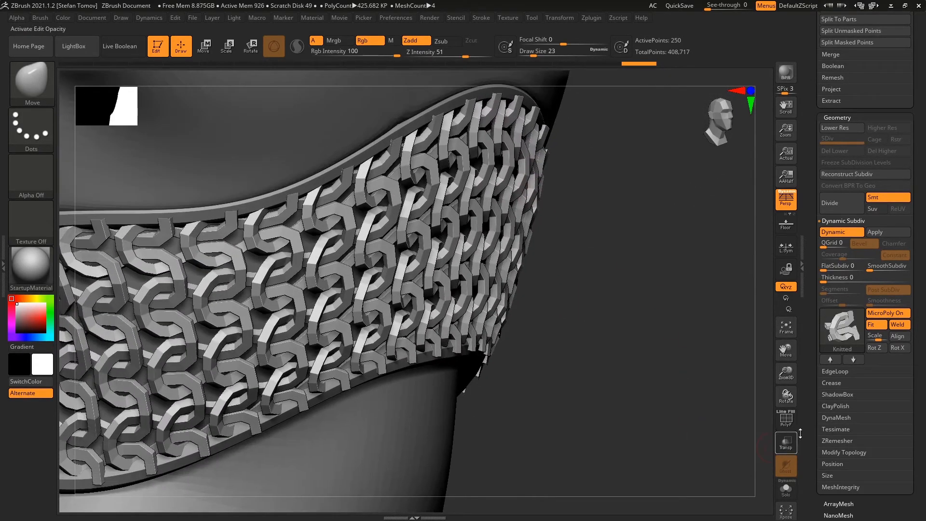
{"action": "key", "text": "shift+d"}
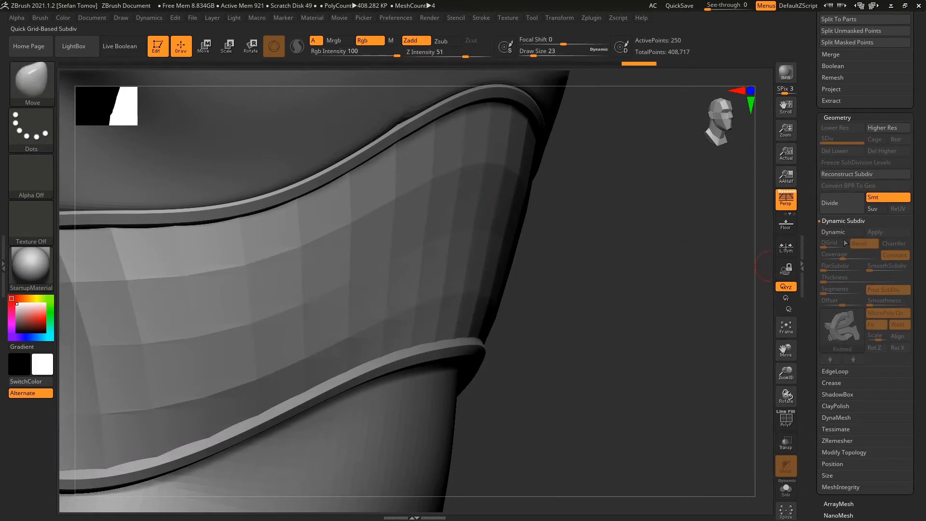
{"action": "left_click", "coordinate": [838, 232]}
Step: Shrink the patterned band slightly with a negative Inflate so it sits inside the trim, and undo the extra Inflate Balloon attempt
{"action": "scroll", "coordinate": [822, 241], "scroll_direction": "down", "scroll_amount": 10}
{"action": "scroll", "coordinate": [822, 241], "scroll_direction": "down", "scroll_amount": 5}
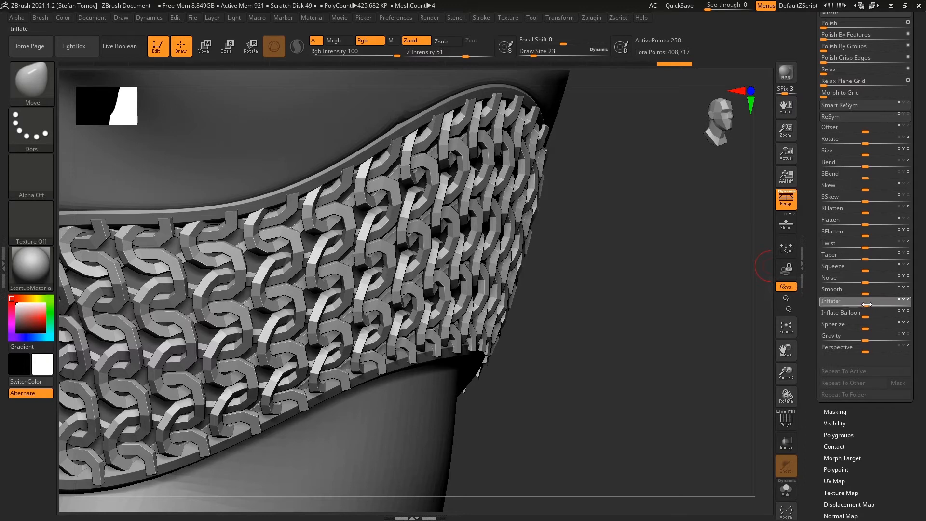
{"action": "left_click_drag", "start_coordinate": [863, 305], "coordinate": [858, 304]}
{"action": "left_click_drag", "start_coordinate": [613, 335], "coordinate": [522, 307], "text": "alt"}
{"action": "right_click_drag", "start_coordinate": [522, 307], "coordinate": [465, 338]}
{"action": "left_click", "coordinate": [819, 311]}
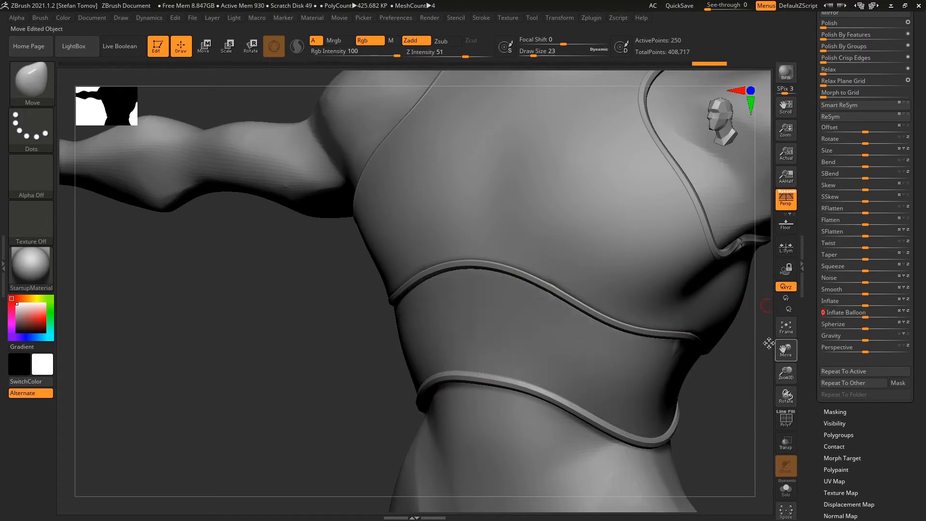
{"action": "key", "text": "ctrl+z"}
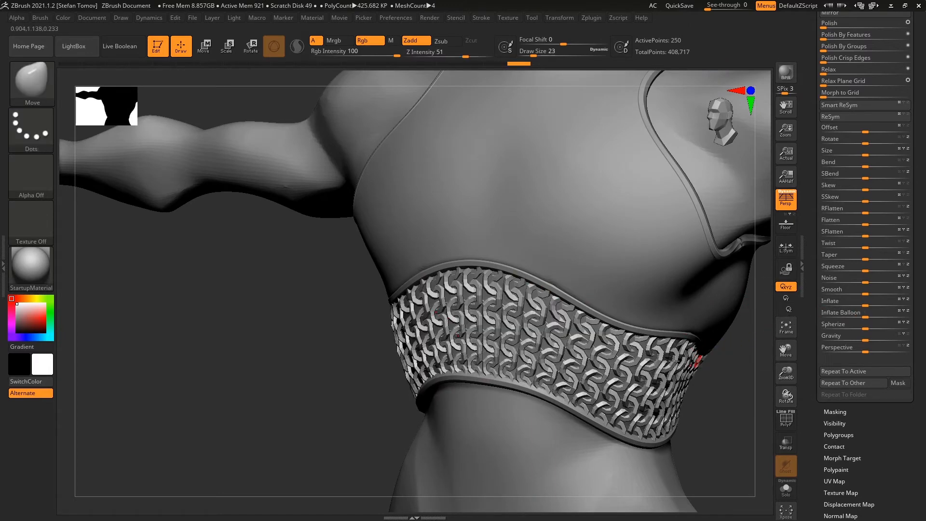
Step: Replace the band's Knitted MicroPoly pattern with Denim
{"action": "right_click_drag", "start_coordinate": [699, 367], "coordinate": [462, 251]}
{"action": "right_click_drag", "start_coordinate": [467, 127], "coordinate": [593, 331], "text": "ctrl"}
{"action": "right_click_drag", "start_coordinate": [483, 320], "coordinate": [723, 315], "text": "ctrl"}
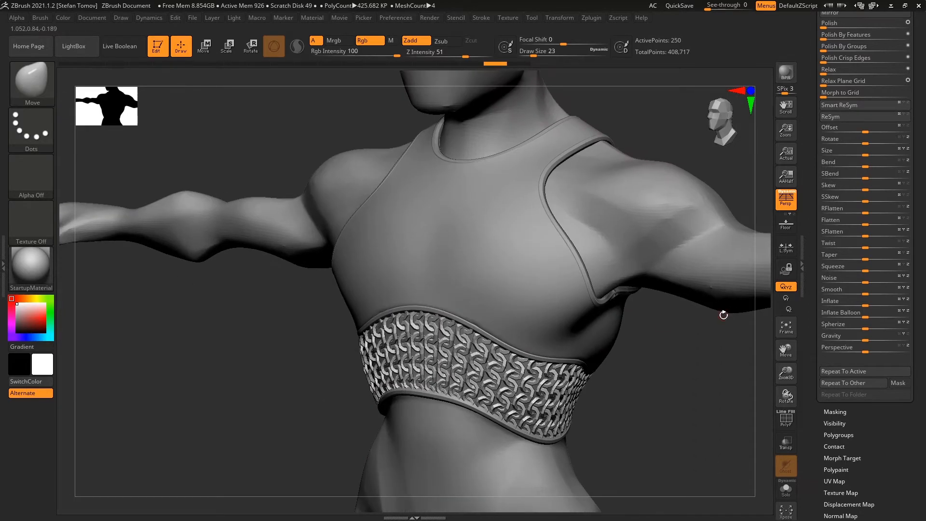
{"action": "scroll", "coordinate": [813, 277], "scroll_direction": "up", "scroll_amount": 10}
{"action": "left_click", "coordinate": [841, 172]}
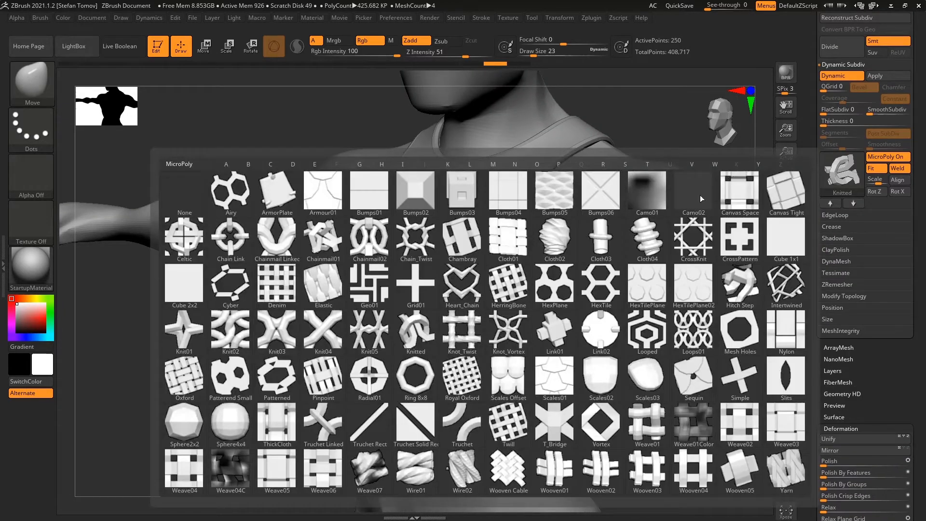
{"action": "left_click", "coordinate": [265, 288]}
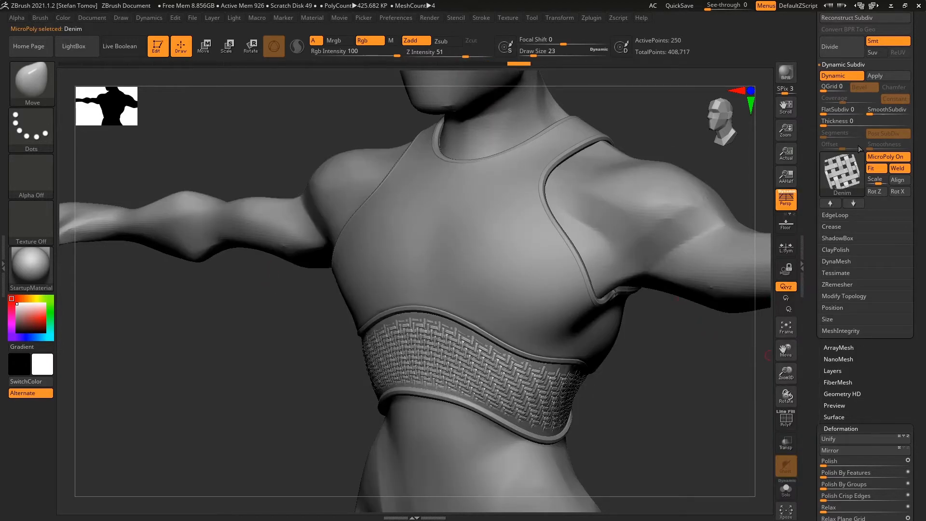
Step: Apply a slight Inflate deformation to the Denim-patterned band and frame the view on it
{"action": "scroll", "coordinate": [840, 456], "scroll_direction": "down", "scroll_amount": 5}
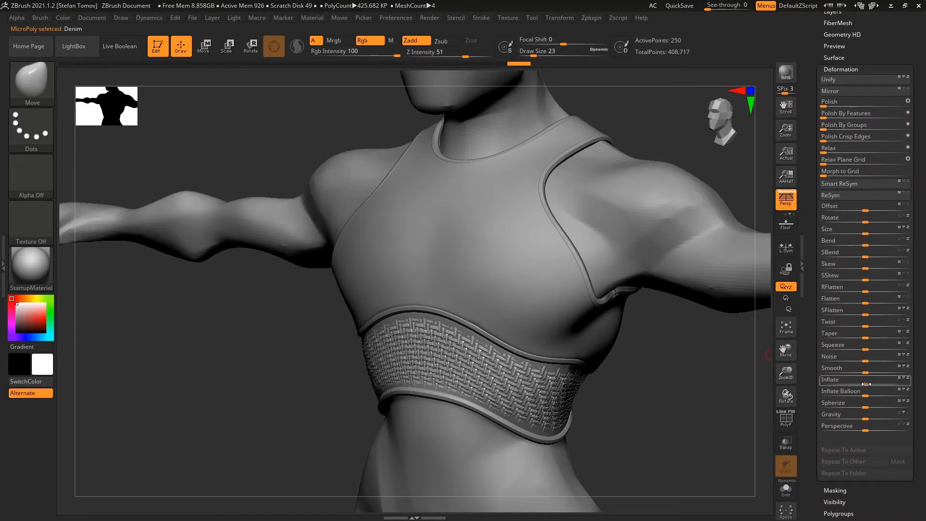
{"action": "left_click", "coordinate": [867, 384]}
{"action": "key", "text": "f"}
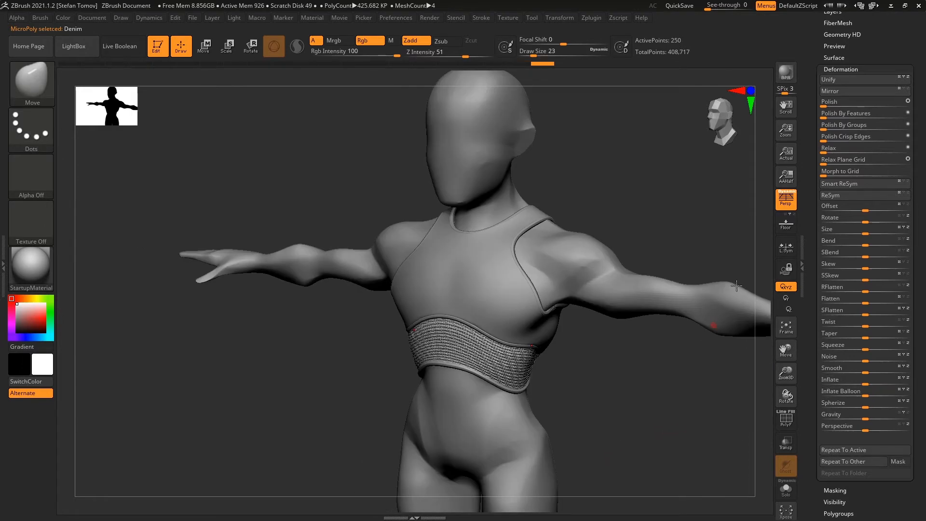
Step: Make the chest plate subtool Body Ref2_1 active and turn the figure to a three-quarter view of its front
{"action": "scroll", "coordinate": [832, 282], "scroll_direction": "up", "scroll_amount": 10}
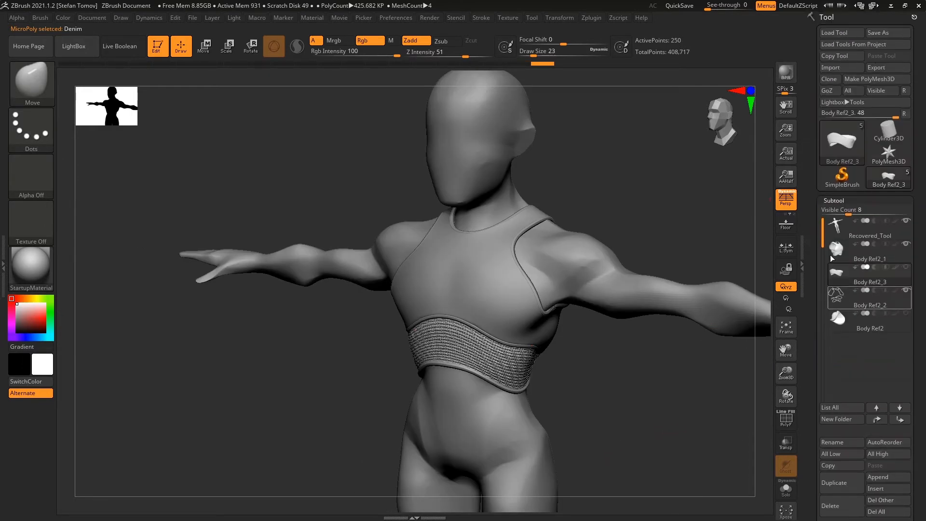
{"action": "left_click", "coordinate": [836, 260]}
{"action": "mouse_move", "coordinate": [530, 377]}
{"action": "left_mouse_down"}
{"action": "mouse_move", "coordinate": [585, 355]}
{"action": "mouse_move", "coordinate": [466, 356]}
{"action": "mouse_move", "coordinate": [494, 325]}
{"action": "mouse_move", "coordinate": [377, 308]}
{"action": "mouse_move", "coordinate": [463, 359]}
{"action": "mouse_move", "coordinate": [427, 337]}
{"action": "left_mouse_up"}
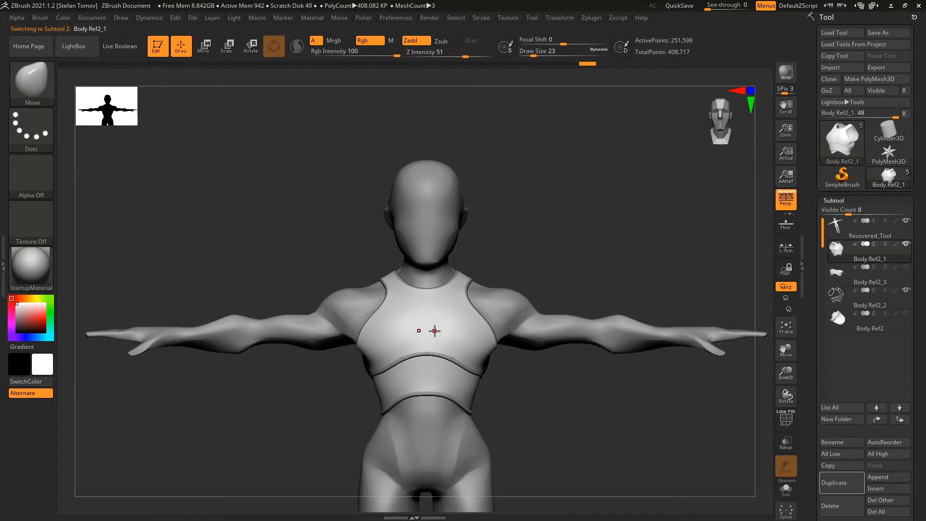
{"action": "mouse_move", "coordinate": [695, 290]}
{"action": "left_mouse_down"}
{"action": "mouse_move", "coordinate": [674, 269]}
{"action": "mouse_move", "coordinate": [671, 282]}
{"action": "mouse_move", "coordinate": [681, 282]}
{"action": "left_mouse_up"}
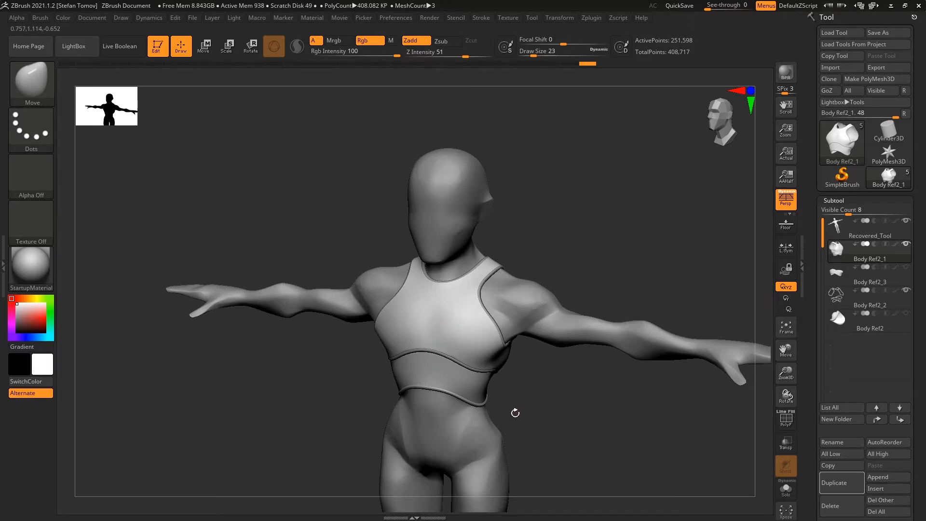
Step: Carve diagonal cloth folds across the chest plate with the DamStandard brush at draw size 94
{"action": "key", "text": "b"}
{"action": "key", "text": "d"}
{"action": "key", "text": "s"}
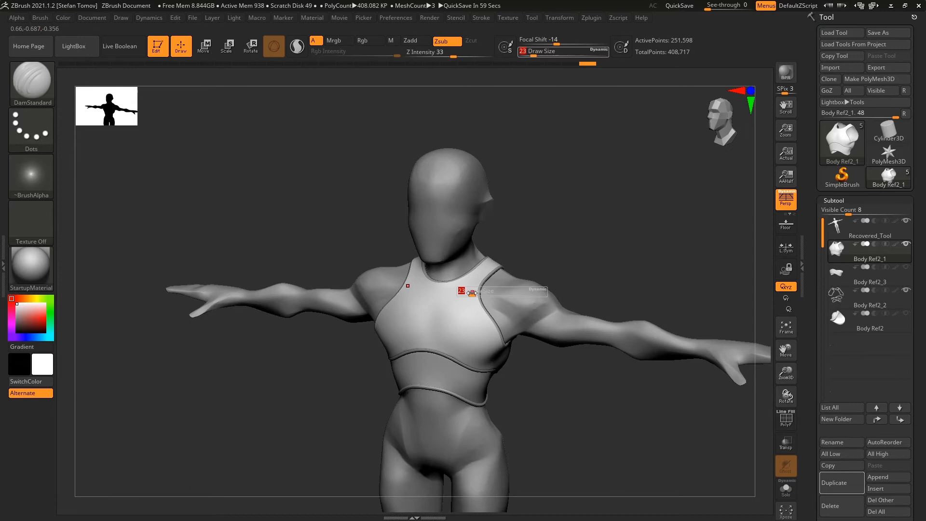
{"action": "left_click", "coordinate": [464, 307]}
{"action": "key", "text": "s"}
{"action": "left_click_drag", "start_coordinate": [458, 317], "coordinate": [468, 317]}
{"action": "mouse_move", "coordinate": [588, 255]}
{"action": "left_mouse_down", "text": "alt"}
{"action": "mouse_move", "coordinate": [599, 248]}
{"action": "mouse_move", "coordinate": [600, 290]}
{"action": "left_mouse_up", "text": "alt"}
{"action": "mouse_move", "coordinate": [434, 324]}
{"action": "left_mouse_down"}
{"action": "mouse_move", "coordinate": [492, 285]}
{"action": "mouse_move", "coordinate": [512, 285]}
{"action": "left_mouse_up"}
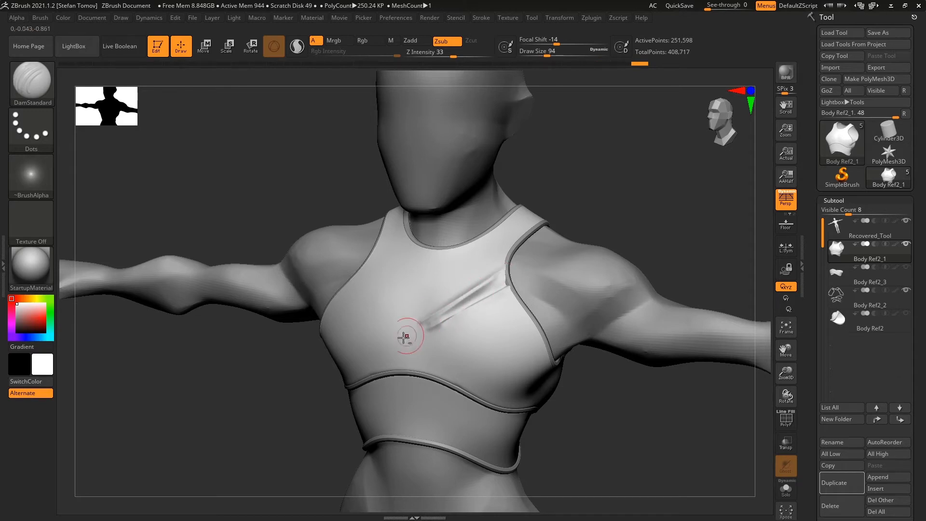
{"action": "left_click_drag", "start_coordinate": [345, 378], "coordinate": [533, 314]}
{"action": "left_click_drag", "start_coordinate": [339, 379], "coordinate": [554, 304], "text": "alt"}
{"action": "left_click_drag", "start_coordinate": [534, 212], "coordinate": [558, 219]}
{"action": "mouse_move", "coordinate": [343, 336]}
{"action": "left_mouse_down"}
{"action": "mouse_move", "coordinate": [487, 253]}
{"action": "mouse_move", "coordinate": [500, 234]}
{"action": "left_mouse_up"}
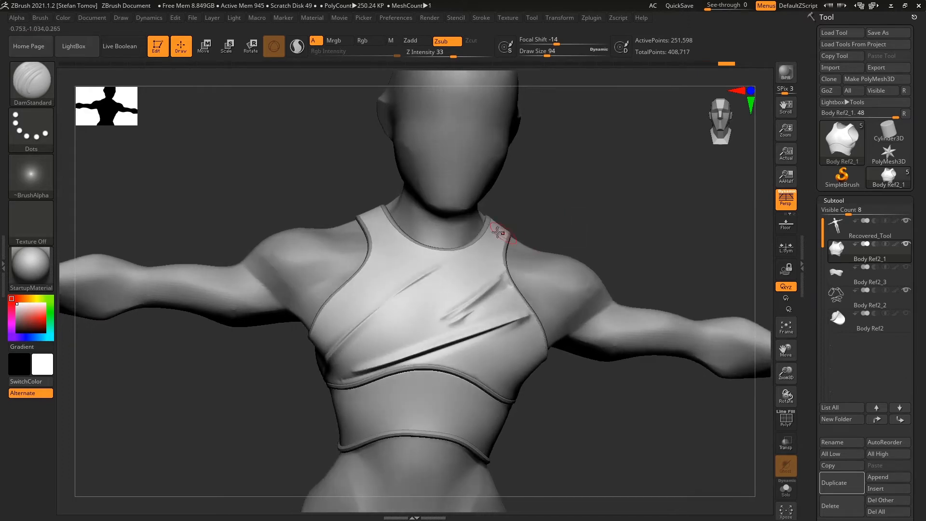
Step: Set up the ClayBuildup brush with the Spray stroke and a Z Intensity of 1
{"action": "key", "text": "b"}
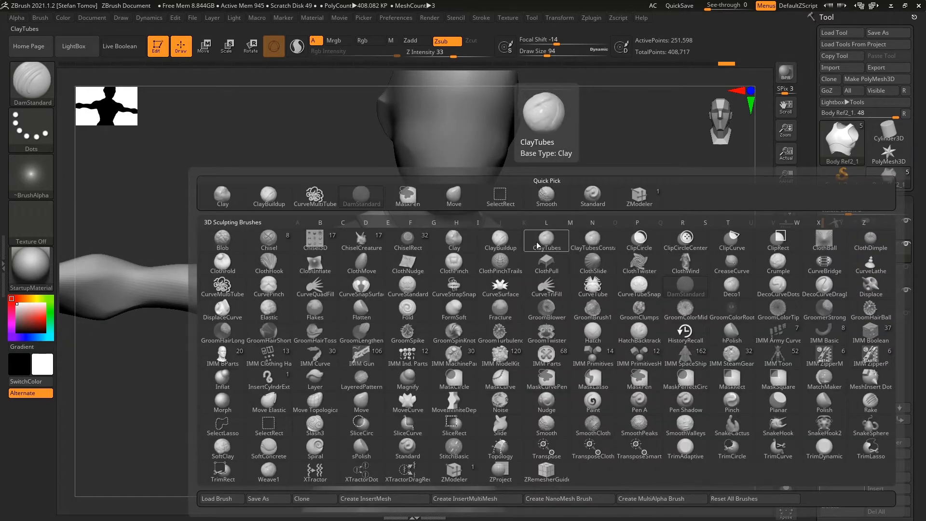
{"action": "key", "text": "c"}
{"action": "key", "text": "b"}
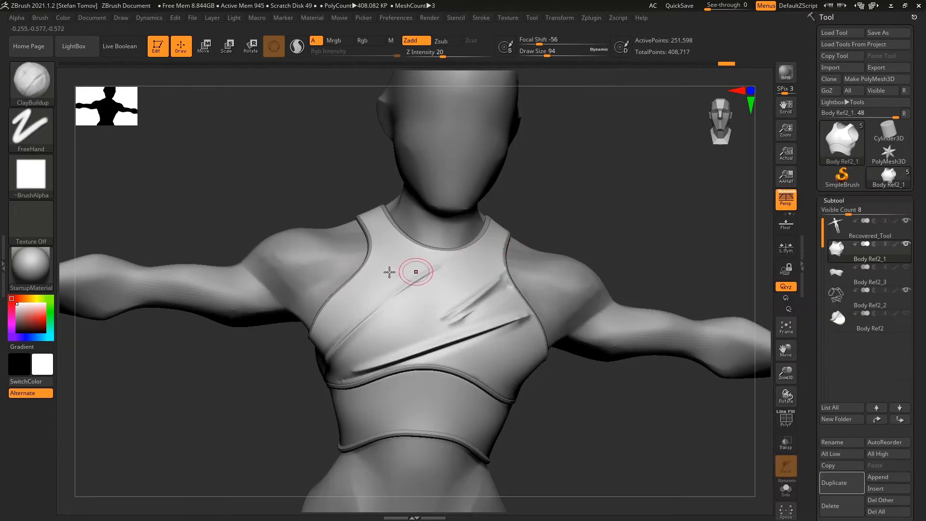
{"action": "left_click", "coordinate": [42, 128]}
{"action": "left_click", "coordinate": [275, 137]}
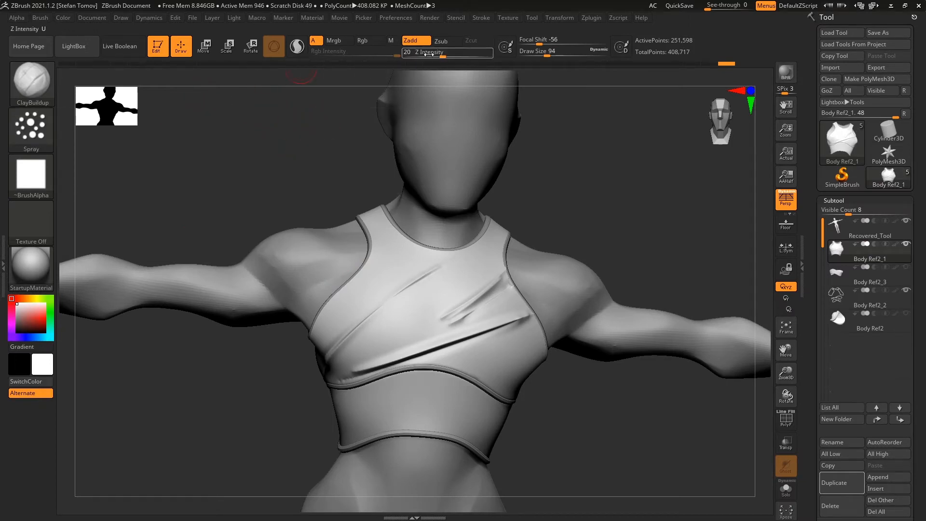
{"action": "left_click_drag", "start_coordinate": [429, 55], "coordinate": [420, 56]}
Step: Spray a subtle fabric-like surface texture over the folded chest area at draw size 145
{"action": "right_click_drag", "start_coordinate": [595, 164], "coordinate": [550, 236], "text": "ctrl"}
{"action": "key", "text": "s"}
{"action": "left_click_drag", "start_coordinate": [453, 287], "coordinate": [460, 288]}
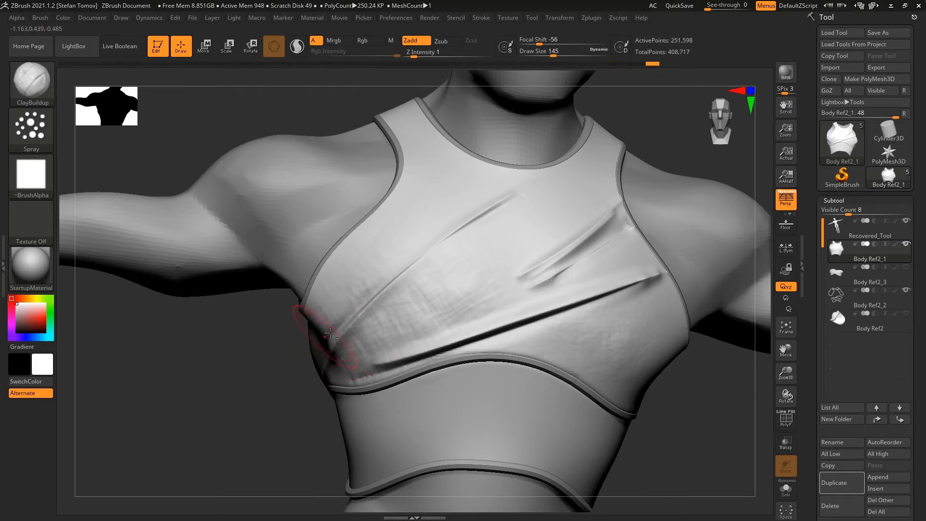
{"action": "left_click_drag", "start_coordinate": [466, 324], "coordinate": [593, 281]}
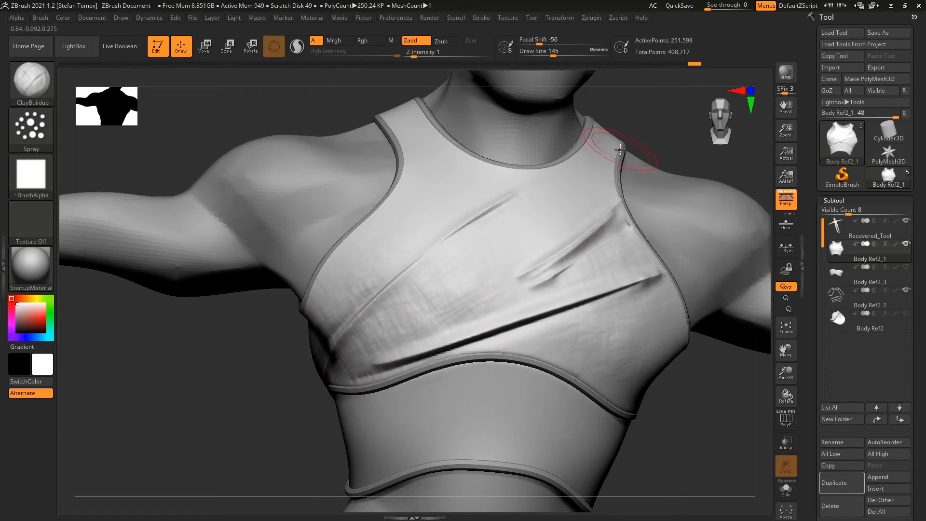
{"action": "mouse_move", "coordinate": [592, 220]}
{"action": "left_mouse_down"}
{"action": "mouse_move", "coordinate": [484, 291]}
{"action": "mouse_move", "coordinate": [465, 178]}
{"action": "mouse_move", "coordinate": [426, 147]}
{"action": "mouse_move", "coordinate": [497, 184]}
{"action": "mouse_move", "coordinate": [646, 134]}
{"action": "left_mouse_up"}
{"action": "right_click_drag", "start_coordinate": [677, 126], "coordinate": [616, 126], "text": "ctrl"}
{"action": "left_click_drag", "start_coordinate": [662, 129], "coordinate": [602, 195]}
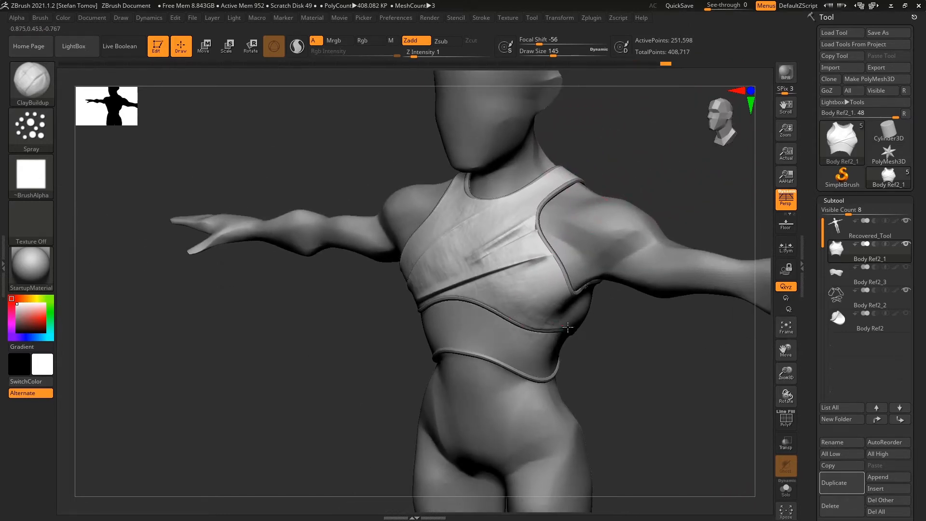
Step: Try Slash3 strokes on the chest plate at draw size 172, undo them, and lower Z Intensity to 16
{"action": "key", "text": "b"}
{"action": "key", "text": "d"}
{"action": "key", "text": "s"}
{"action": "key", "text": "b"}
{"action": "key", "text": "s"}
{"action": "key", "text": "l"}
{"action": "left_click_drag", "start_coordinate": [492, 300], "coordinate": [493, 300]}
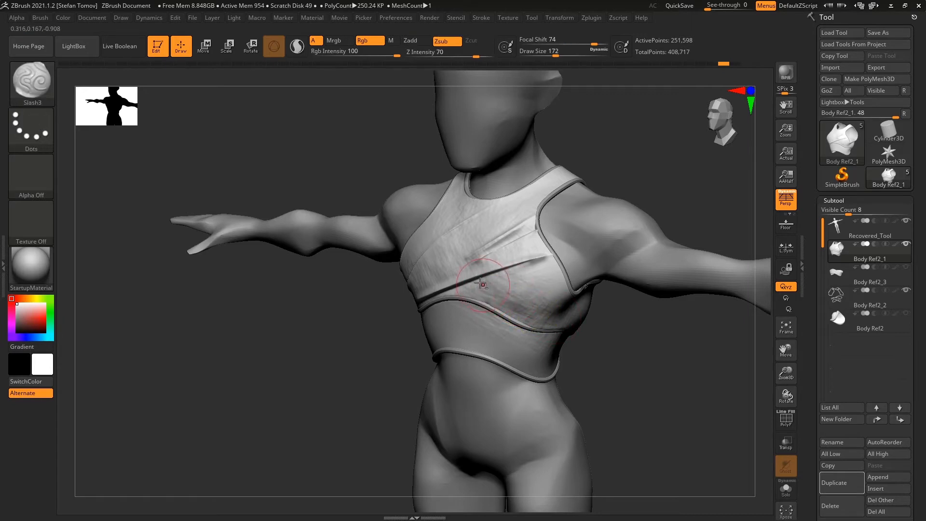
{"action": "key", "text": "ctrl+z"}
{"action": "key", "text": "space"}
{"action": "left_click_drag", "start_coordinate": [512, 329], "coordinate": [490, 329]}
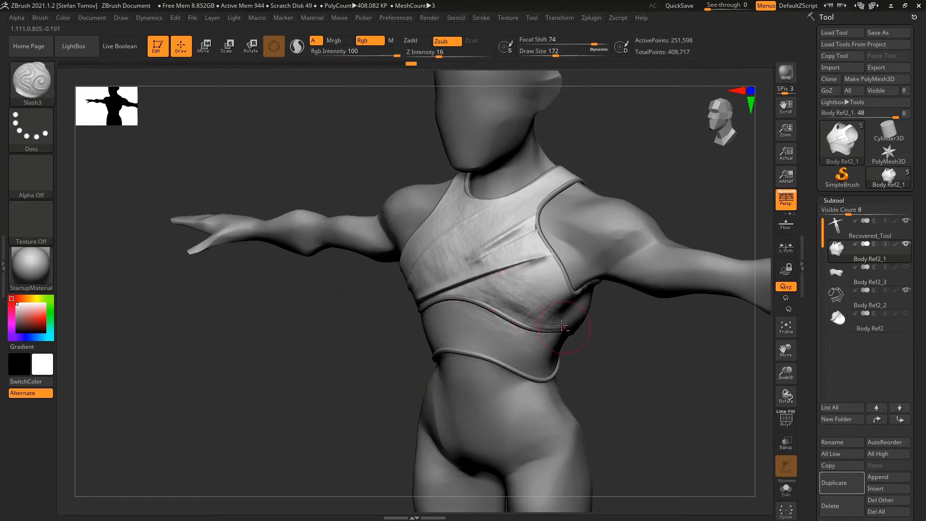
Step: Flatten and soften the chest folds with the hPolish brush at draw size 245
{"action": "key", "text": "b"}
{"action": "key", "text": "h"}
{"action": "key", "text": "p"}
{"action": "key", "text": "s"}
{"action": "left_click_drag", "start_coordinate": [488, 287], "coordinate": [499, 288]}
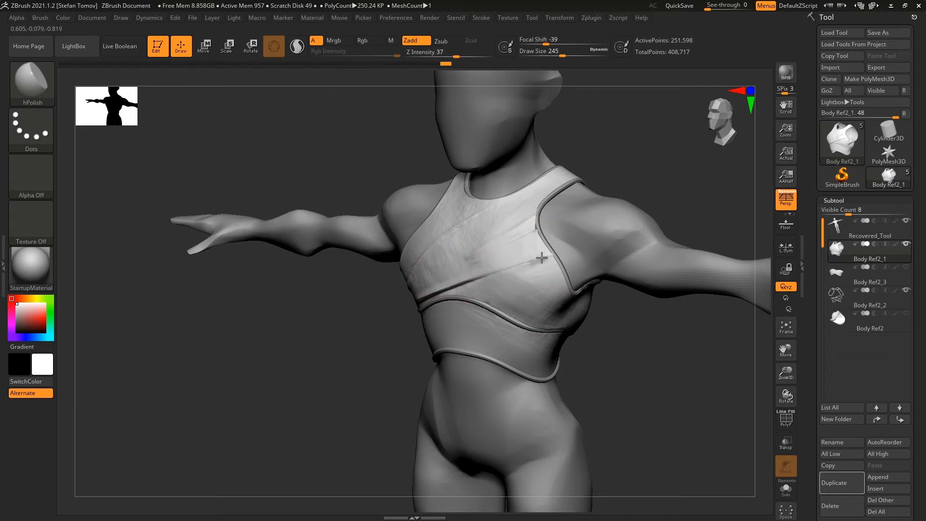
{"action": "right_click_drag", "start_coordinate": [489, 251], "coordinate": [394, 279]}
{"action": "left_click_drag", "start_coordinate": [400, 261], "coordinate": [480, 202]}
{"action": "mouse_move", "coordinate": [385, 296]}
{"action": "left_mouse_down"}
{"action": "mouse_move", "coordinate": [521, 273]}
{"action": "mouse_move", "coordinate": [502, 270]}
{"action": "mouse_move", "coordinate": [517, 233]}
{"action": "left_mouse_up"}
Step: Recarve the main diagonal fold across the chest with DamStandard at draw size 172
{"action": "key", "text": "s"}
{"action": "key", "text": "b"}
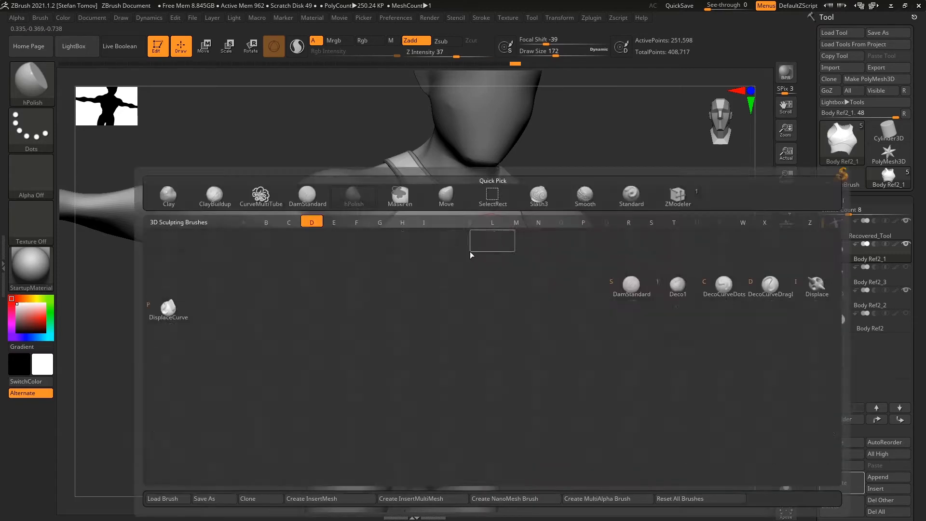
{"action": "key", "text": "d"}
{"action": "key", "text": "s"}
{"action": "left_click_drag", "start_coordinate": [430, 268], "coordinate": [548, 221]}
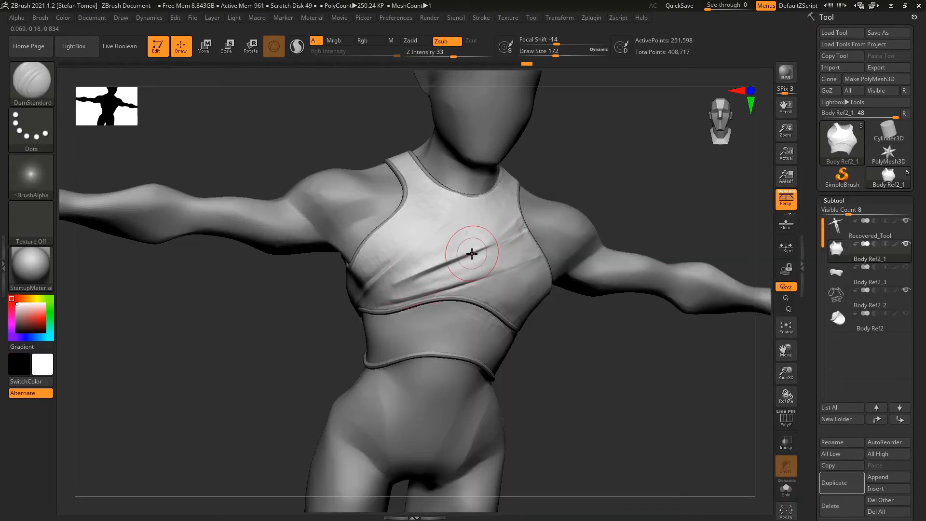
Step: Polish the edges of the recarved diagonal fold with hPolish
{"action": "key", "text": "b"}
{"action": "key", "text": "h"}
{"action": "key", "text": "p"}
{"action": "left_click_drag", "start_coordinate": [434, 269], "coordinate": [480, 255]}
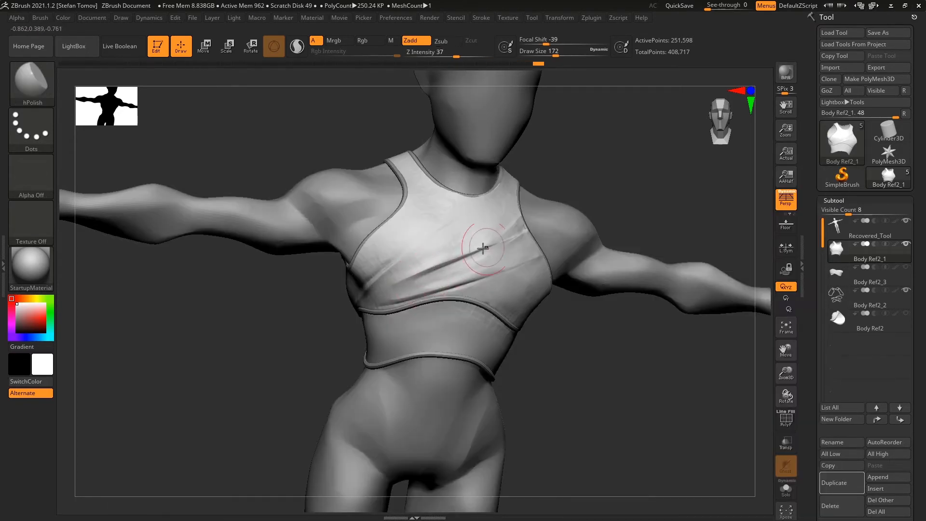
Step: Sharpen the fold creases on the chest plate with the Pinch brush at draw size 124
{"action": "key", "text": "b"}
{"action": "key", "text": "p"}
{"action": "key", "text": "i"}
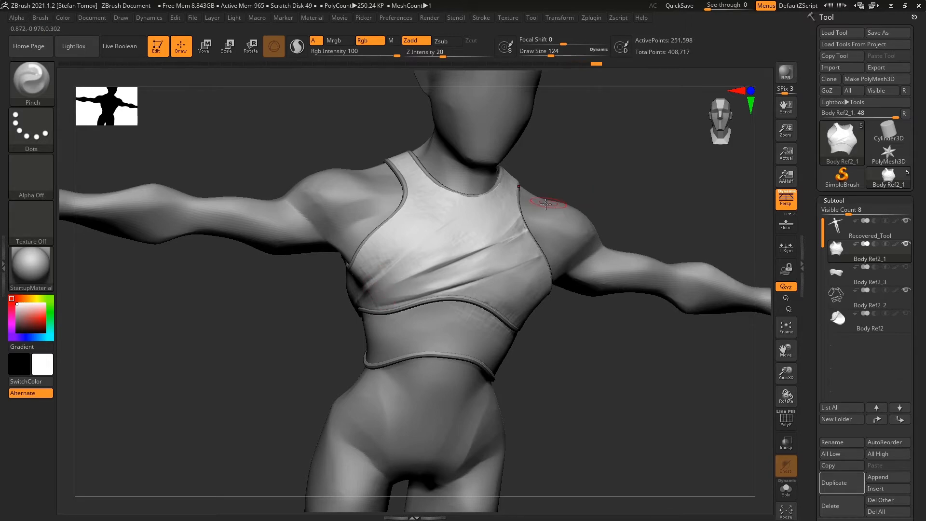
Step: Spray more fabric texture around the chest folds with ClayBuildup, reducing the draw size to 90
{"action": "key", "text": "b"}
{"action": "key", "text": "c"}
{"action": "key", "text": "b"}
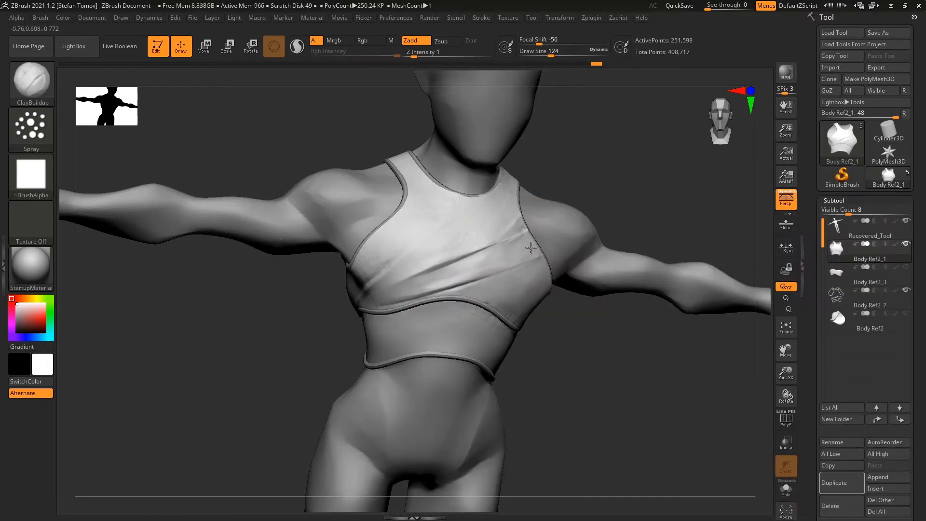
{"action": "key", "text": "s"}
{"action": "left_click_drag", "start_coordinate": [435, 264], "coordinate": [479, 287]}
{"action": "key", "text": "s"}
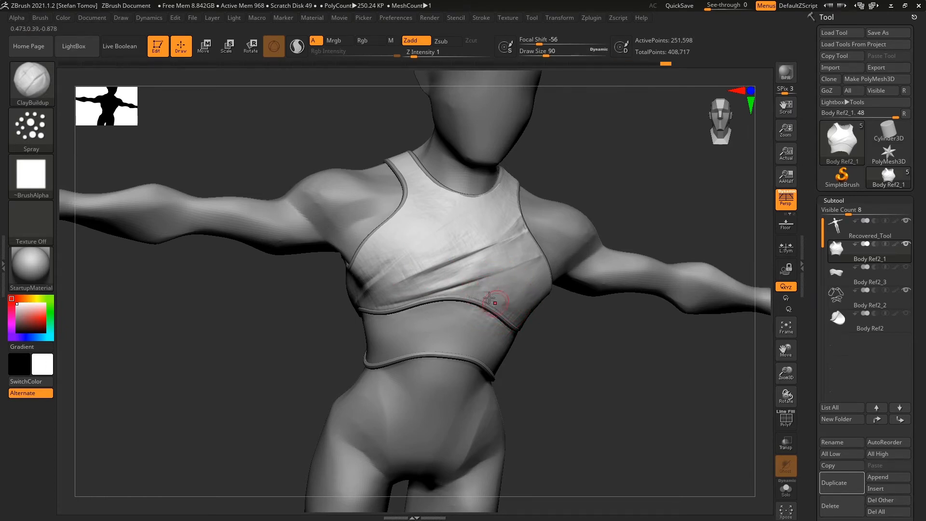
Step: Set the ClayBuildup brush's stroke type to Dots
{"action": "left_click", "coordinate": [34, 123]}
{"action": "left_click", "coordinate": [89, 137]}
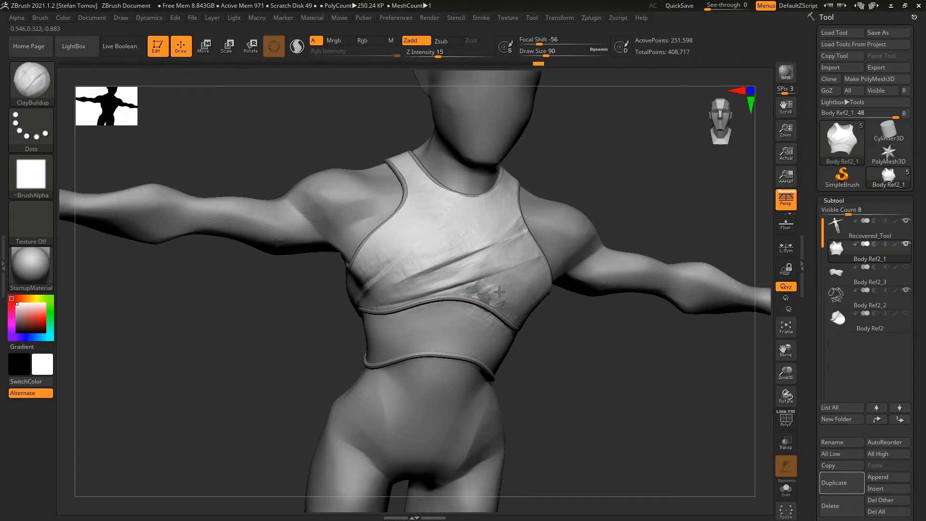
{"action": "key", "text": "shift"}
{"action": "mouse_move", "coordinate": [585, 330]}
{"action": "left_mouse_down", "text": "alt"}
{"action": "mouse_move", "coordinate": [538, 337]}
{"action": "mouse_move", "coordinate": [606, 343]}
{"action": "left_mouse_up", "text": "alt"}
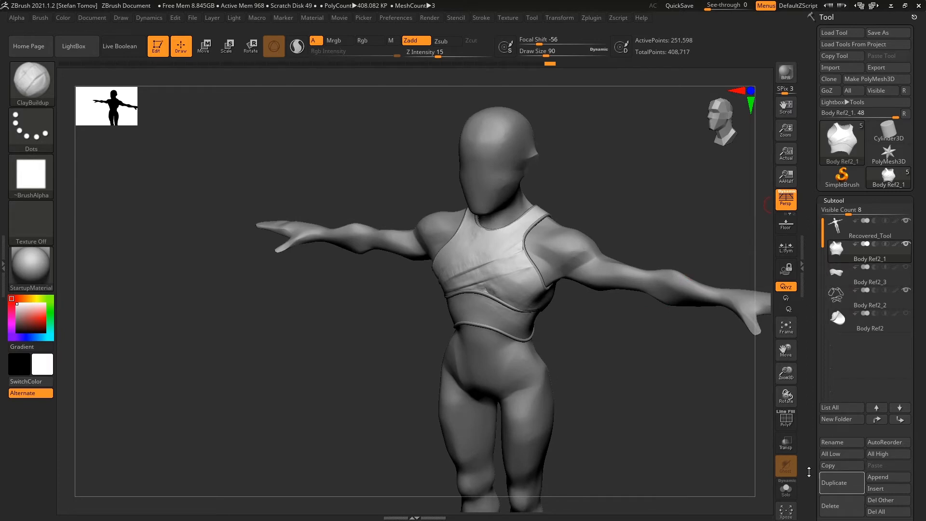
Step: Delete the Body Ref2_1, Body Ref2_3, Body Ref2_2 and Body Ref2 subtools, keeping only the body mesh
{"action": "scroll", "coordinate": [810, 470], "scroll_direction": "down", "scroll_amount": 1}
{"action": "left_click", "coordinate": [837, 481]}
{"action": "left_click", "coordinate": [755, 504]}
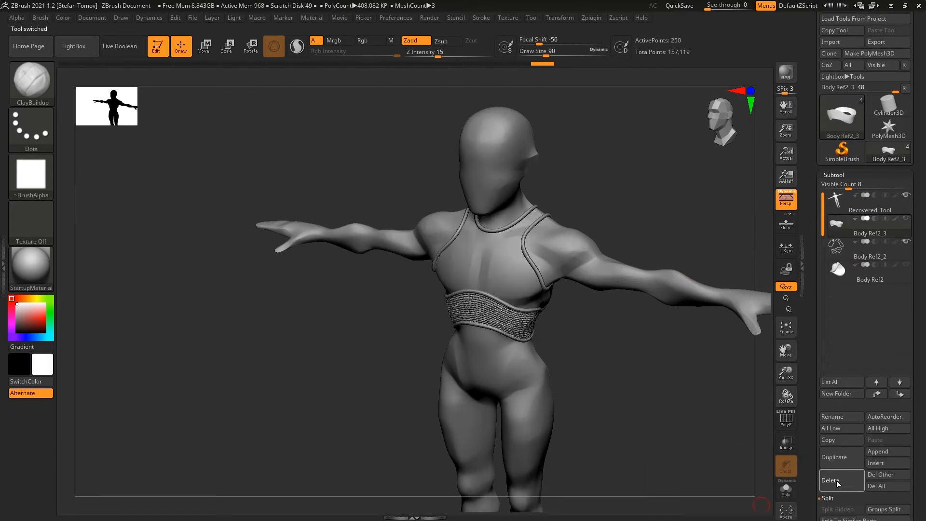
{"action": "left_click", "coordinate": [838, 483]}
{"action": "left_click", "coordinate": [753, 502]}
{"action": "left_click", "coordinate": [826, 484]}
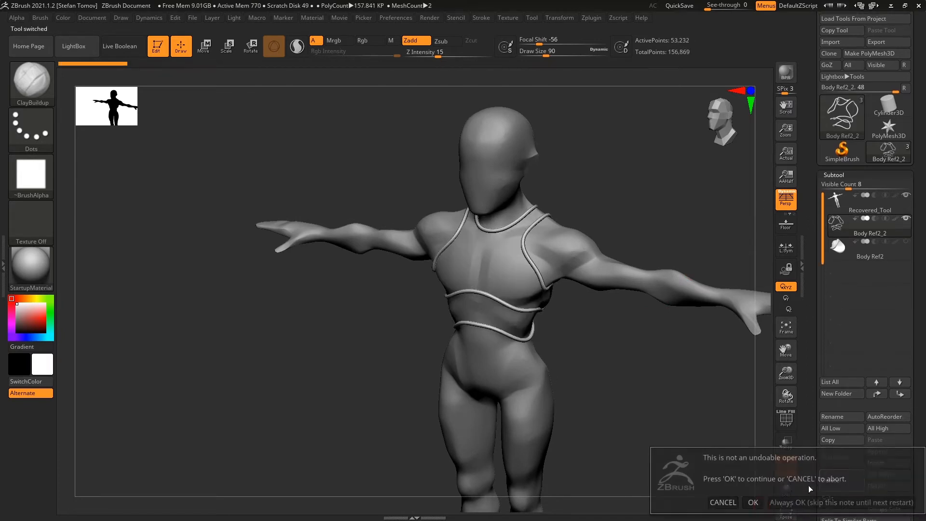
{"action": "left_click", "coordinate": [754, 503]}
{"action": "left_click", "coordinate": [837, 479]}
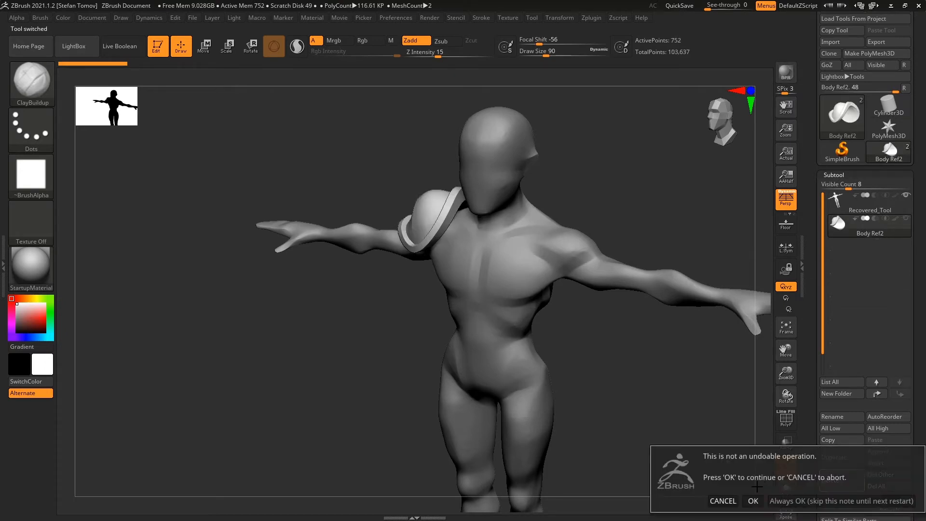
{"action": "left_click", "coordinate": [753, 502]}
{"action": "mouse_move", "coordinate": [724, 386]}
{"action": "left_mouse_down"}
{"action": "mouse_move", "coordinate": [685, 347]}
{"action": "mouse_move", "coordinate": [643, 279]}
{"action": "mouse_move", "coordinate": [641, 288]}
{"action": "left_mouse_up"}
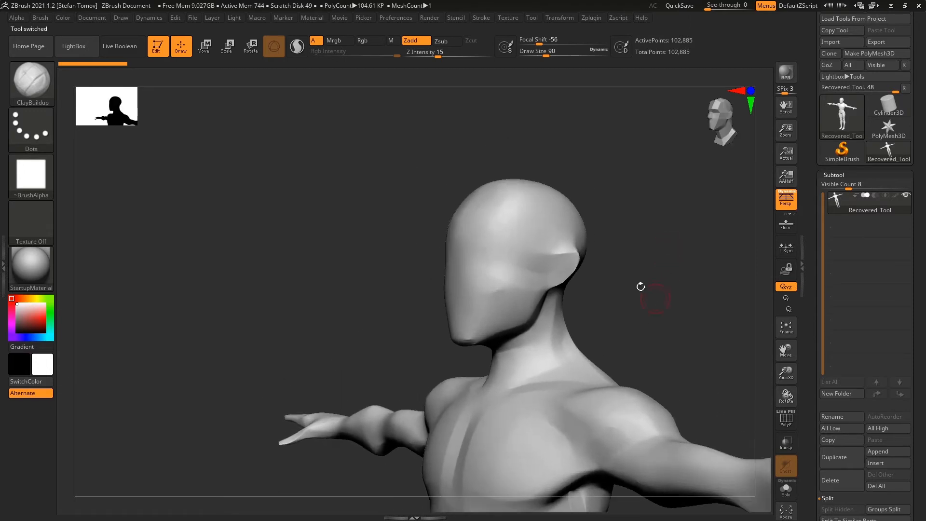
{"action": "left_click_drag", "start_coordinate": [410, 154], "coordinate": [586, 229], "text": "ctrl+shift"}
{"action": "left_click", "coordinate": [393, 261], "text": "ctrl+shift"}
{"action": "mouse_move", "coordinate": [622, 270]}
{"action": "left_mouse_down"}
{"action": "mouse_move", "coordinate": [658, 280]}
{"action": "mouse_move", "coordinate": [588, 311]}
{"action": "left_mouse_up"}
Step: Insert a Sphere3D as a new subtool and place it over the figure's head
{"action": "left_click", "coordinate": [871, 464]}
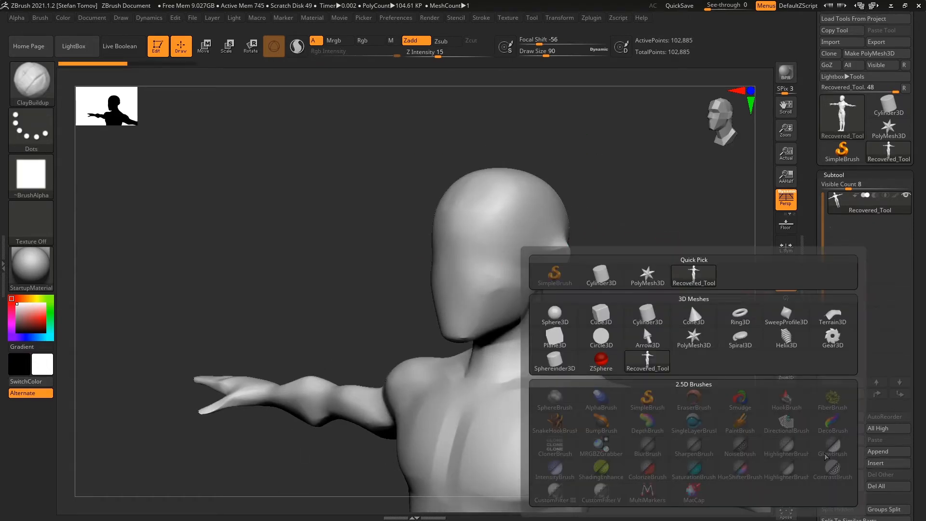
{"action": "left_click", "coordinate": [552, 331]}
{"action": "key", "text": "w"}
{"action": "left_click_drag", "start_coordinate": [494, 439], "coordinate": [502, 229]}
{"action": "left_click_drag", "start_coordinate": [639, 218], "coordinate": [632, 221]}
{"action": "key", "text": "q"}
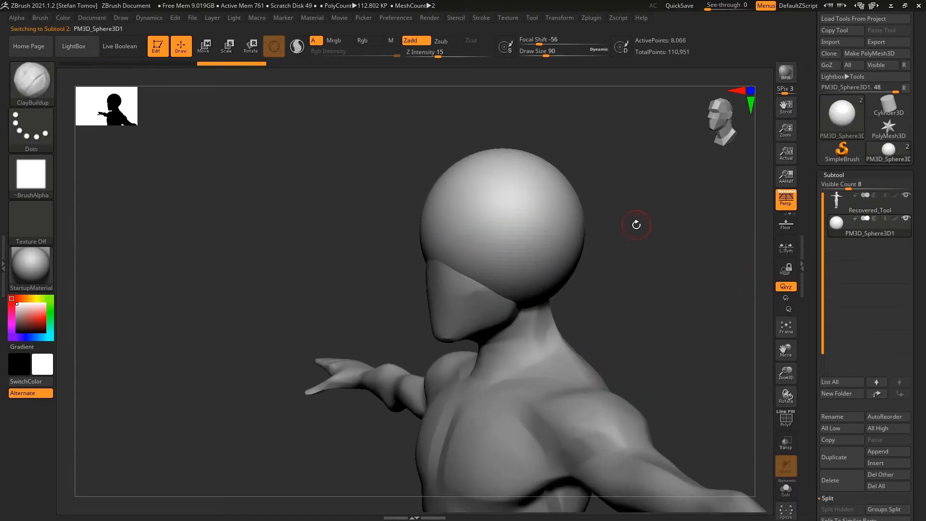
Step: Flatten the sides of the head sphere with the hPolish brush at draw size 525
{"action": "key", "text": "b"}
{"action": "key", "text": "h"}
{"action": "key", "text": "p"}
{"action": "left_click_drag", "start_coordinate": [505, 224], "coordinate": [543, 223]}
{"action": "left_click_drag", "start_coordinate": [644, 194], "coordinate": [598, 202]}
{"action": "left_click_drag", "start_coordinate": [617, 163], "coordinate": [671, 167]}
{"action": "left_click_drag", "start_coordinate": [639, 222], "coordinate": [576, 224]}
{"action": "mouse_move", "coordinate": [516, 231]}
{"action": "left_mouse_down"}
{"action": "mouse_move", "coordinate": [519, 211]}
{"action": "mouse_move", "coordinate": [492, 187]}
{"action": "mouse_move", "coordinate": [519, 232]}
{"action": "left_mouse_up"}
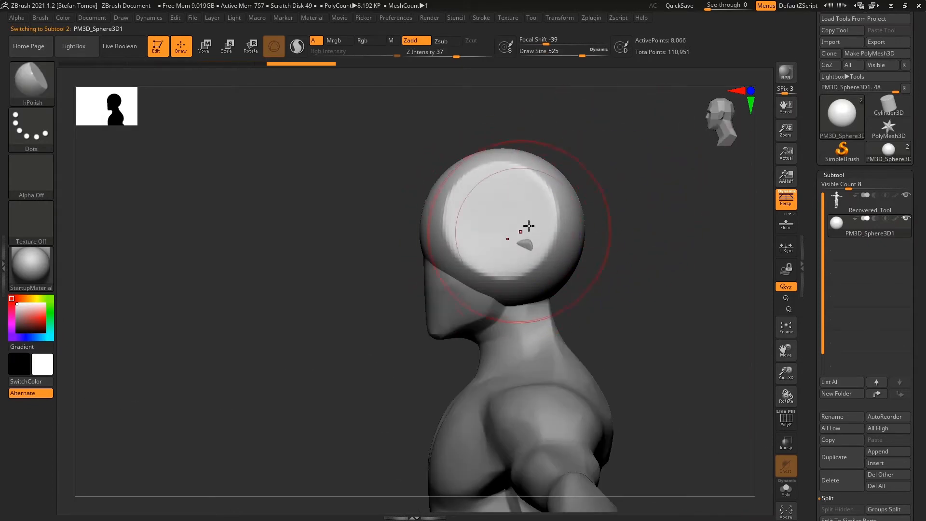
{"action": "left_click_drag", "start_coordinate": [569, 248], "coordinate": [585, 227]}
Step: Build up a thick volume around the lower back of the sphere with ClayBuildup at draw size 324
{"action": "key", "text": "s"}
{"action": "left_click_drag", "start_coordinate": [594, 280], "coordinate": [597, 281]}
{"action": "key", "text": "b"}
{"action": "key", "text": "c"}
{"action": "key", "text": "b"}
{"action": "mouse_move", "coordinate": [539, 253]}
{"action": "left_mouse_down"}
{"action": "mouse_move", "coordinate": [647, 270]}
{"action": "mouse_move", "coordinate": [657, 311]}
{"action": "mouse_move", "coordinate": [569, 227]}
{"action": "mouse_move", "coordinate": [650, 312]}
{"action": "mouse_move", "coordinate": [681, 261]}
{"action": "left_mouse_up"}
Step: Pull the rear volume outward and down into a neck flap with the Move brush at draw size 525 and smooth it
{"action": "key", "text": "b"}
{"action": "key", "text": "m"}
{"action": "key", "text": "v"}
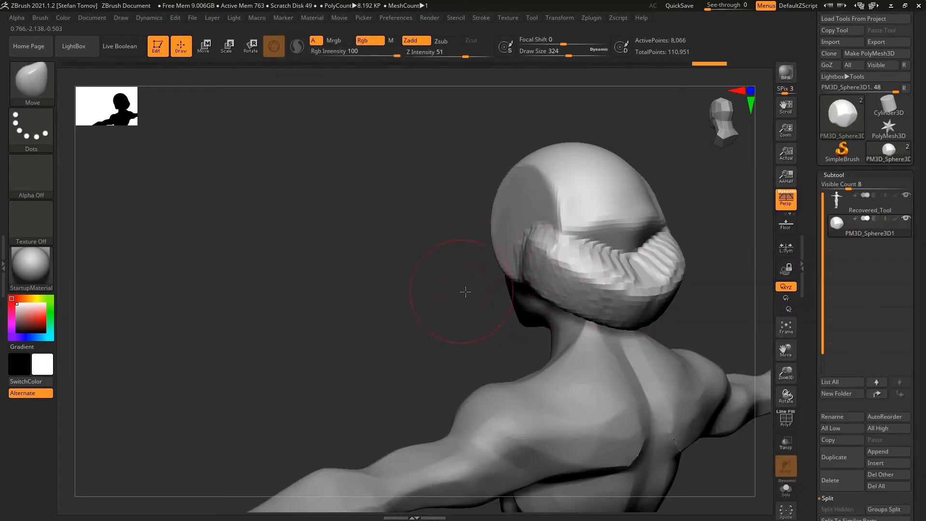
{"action": "left_click_drag", "start_coordinate": [465, 291], "coordinate": [507, 283]}
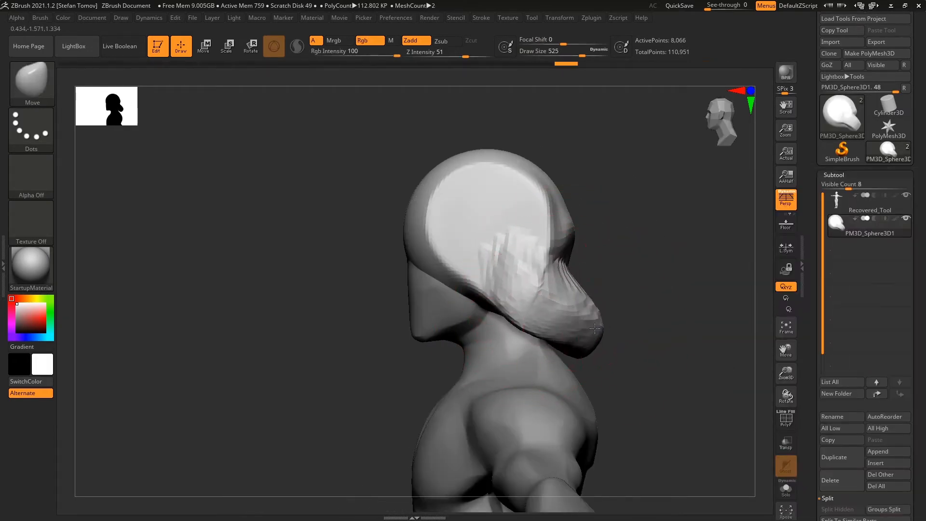
{"action": "left_click_drag", "start_coordinate": [594, 329], "coordinate": [607, 340]}
{"action": "key", "text": "shift"}
{"action": "right_click_drag", "start_coordinate": [567, 267], "coordinate": [562, 275]}
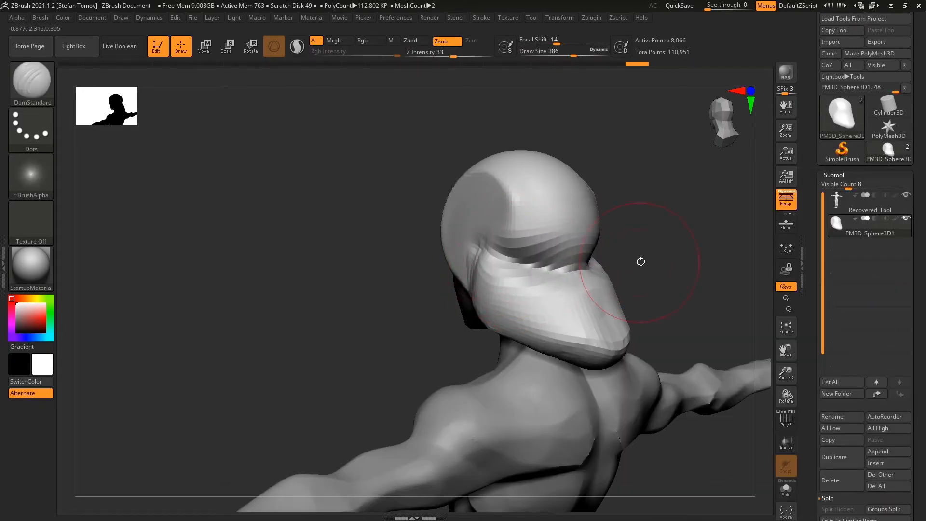
Step: Flatten the back of the helmet and the neck flap with hPolish at draw size 318, smoothing the flap surface
{"action": "key", "text": "b"}
{"action": "key", "text": "h"}
{"action": "key", "text": "p"}
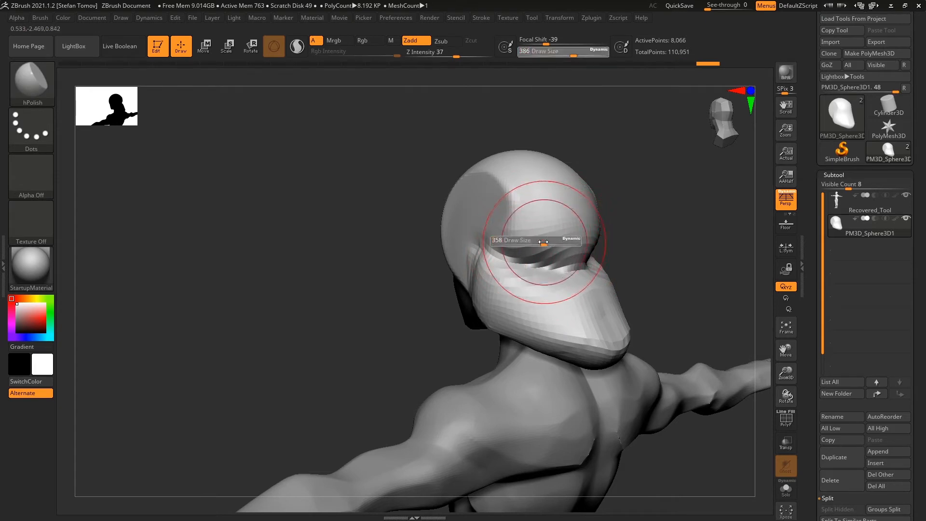
{"action": "mouse_move", "coordinate": [578, 247]}
{"action": "left_mouse_down"}
{"action": "mouse_move", "coordinate": [533, 279]}
{"action": "mouse_move", "coordinate": [565, 299]}
{"action": "left_mouse_up"}
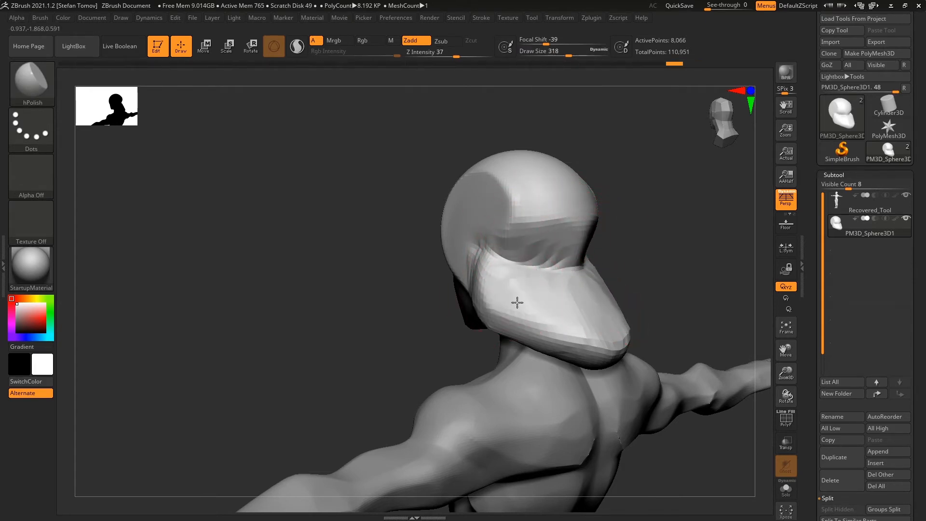
{"action": "left_click_drag", "start_coordinate": [642, 273], "coordinate": [496, 297]}
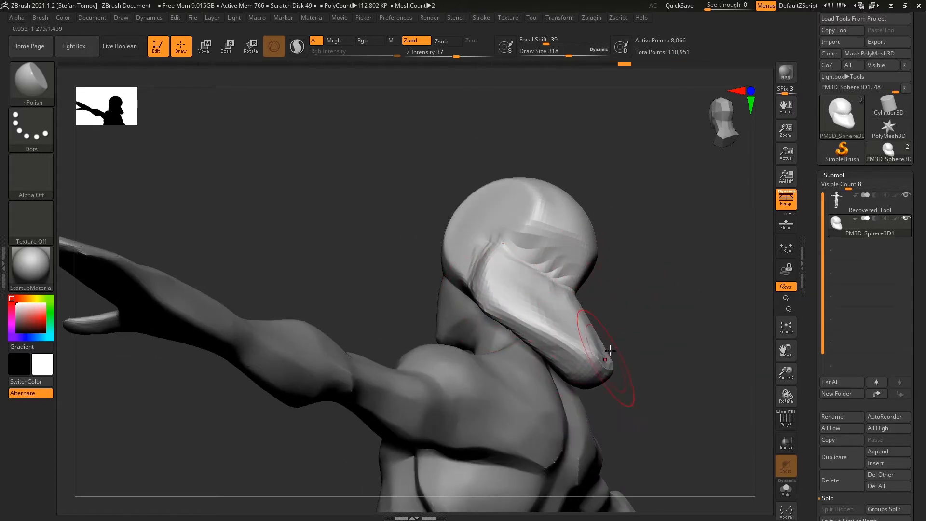
{"action": "left_click_drag", "start_coordinate": [610, 351], "coordinate": [550, 308], "text": "shift"}
{"action": "mouse_move", "coordinate": [617, 333]}
{"action": "left_mouse_down"}
{"action": "mouse_move", "coordinate": [637, 314]}
{"action": "mouse_move", "coordinate": [629, 295]}
{"action": "left_mouse_up"}
Step: Adjust the helmet's overall outline with the Move brush at draw size 318
{"action": "key", "text": "b"}
{"action": "key", "text": "m"}
{"action": "key", "text": "v"}
{"action": "mouse_move", "coordinate": [622, 228]}
{"action": "left_mouse_down"}
{"action": "mouse_move", "coordinate": [651, 240]}
{"action": "mouse_move", "coordinate": [555, 253]}
{"action": "left_mouse_up"}
{"action": "key", "text": "s"}
Step: Flatten the helmet's forehead and side planes with hPolish at draw size 372
{"action": "key", "text": "b"}
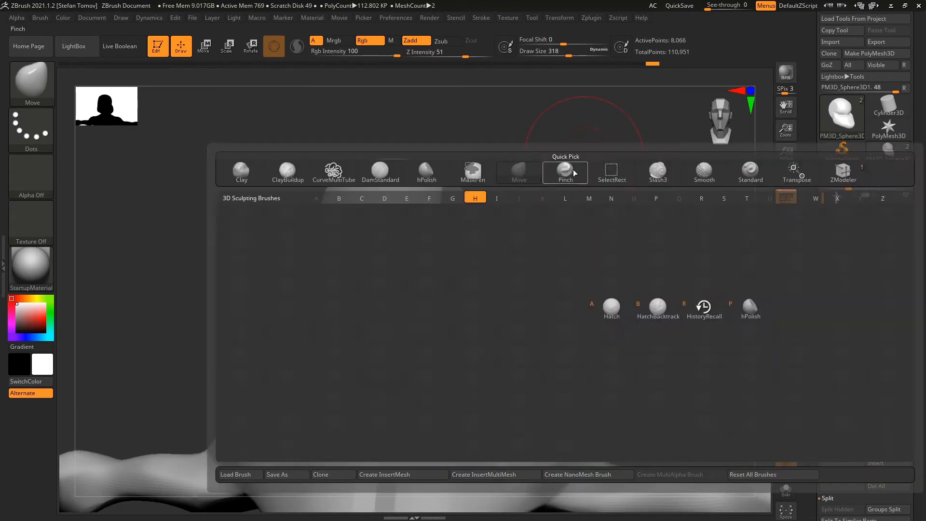
{"action": "key", "text": "h"}
{"action": "key", "text": "p"}
{"action": "left_click_drag", "start_coordinate": [584, 157], "coordinate": [611, 207]}
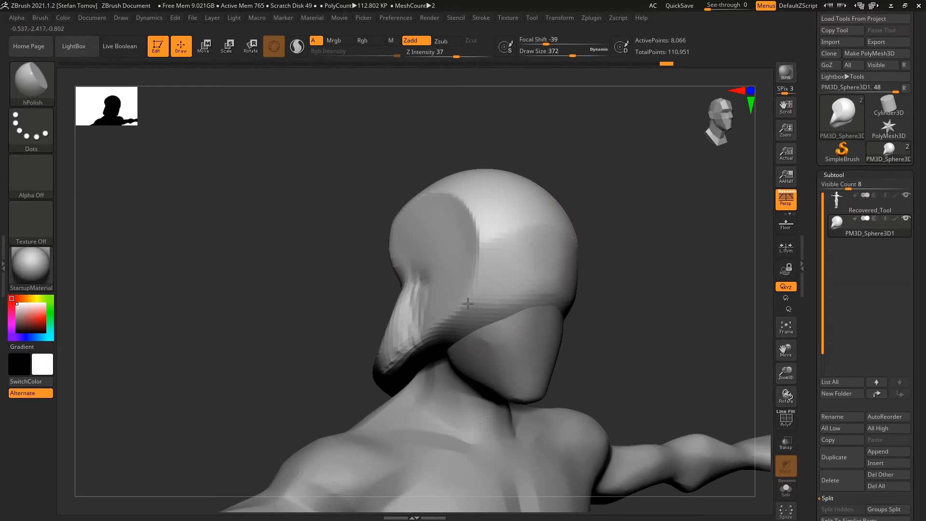
{"action": "mouse_move", "coordinate": [516, 271]}
{"action": "left_mouse_down"}
{"action": "mouse_move", "coordinate": [509, 218]}
{"action": "mouse_move", "coordinate": [476, 210]}
{"action": "mouse_move", "coordinate": [452, 190]}
{"action": "mouse_move", "coordinate": [486, 218]}
{"action": "mouse_move", "coordinate": [517, 223]}
{"action": "left_mouse_up"}
{"action": "left_click_drag", "start_coordinate": [579, 231], "coordinate": [565, 198]}
Step: Fill out the helmet's flattened side with the Clay brush and smooth the added volume
{"action": "key", "text": "b"}
{"action": "key", "text": "c"}
{"action": "key", "text": "l"}
{"action": "mouse_move", "coordinate": [453, 242]}
{"action": "left_mouse_down"}
{"action": "mouse_move", "coordinate": [555, 223]}
{"action": "mouse_move", "coordinate": [517, 248]}
{"action": "mouse_move", "coordinate": [525, 207]}
{"action": "mouse_move", "coordinate": [405, 203]}
{"action": "mouse_move", "coordinate": [379, 304]}
{"action": "left_mouse_up"}
{"action": "left_click_drag", "start_coordinate": [348, 294], "coordinate": [321, 302], "text": "shift"}
{"action": "mouse_move", "coordinate": [227, 299]}
{"action": "left_mouse_down"}
{"action": "mouse_move", "coordinate": [320, 294]}
{"action": "mouse_move", "coordinate": [301, 301]}
{"action": "mouse_move", "coordinate": [311, 331]}
{"action": "left_mouse_up"}
Step: Stretch the neck flap farther back and down with the Move brush at draw size 500
{"action": "key", "text": "b"}
{"action": "key", "text": "m"}
{"action": "key", "text": "v"}
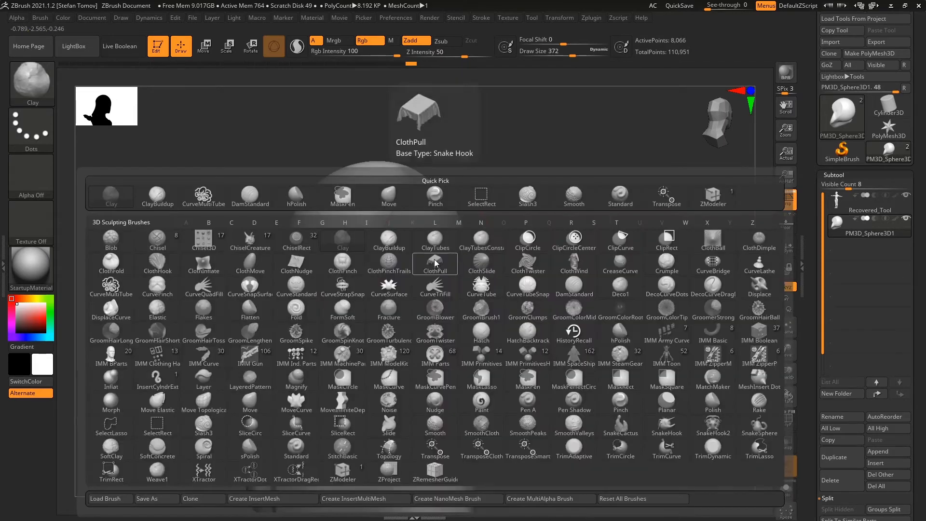
{"action": "left_click_drag", "start_coordinate": [555, 241], "coordinate": [499, 215]}
{"action": "mouse_move", "coordinate": [259, 269]}
{"action": "left_mouse_down"}
{"action": "mouse_move", "coordinate": [331, 289]}
{"action": "mouse_move", "coordinate": [324, 314]}
{"action": "mouse_move", "coordinate": [325, 295]}
{"action": "left_mouse_up"}
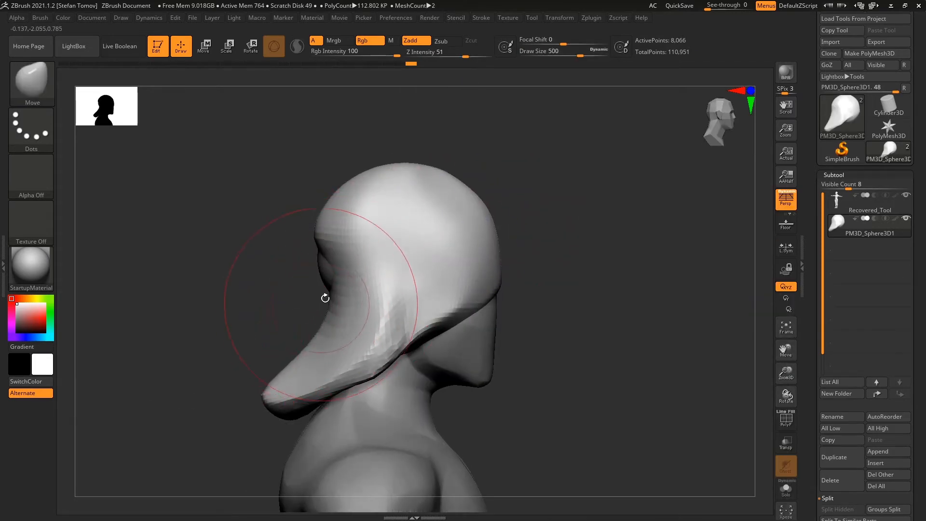
Step: Set the draw size to 311, then smooth the helmet's crown and the hollow above the neck flap
{"action": "key", "text": "s"}
{"action": "left_click", "coordinate": [349, 167]}
{"action": "mouse_move", "coordinate": [361, 175]}
{"action": "left_mouse_down"}
{"action": "mouse_move", "coordinate": [383, 145]}
{"action": "mouse_move", "coordinate": [386, 182]}
{"action": "left_mouse_up"}
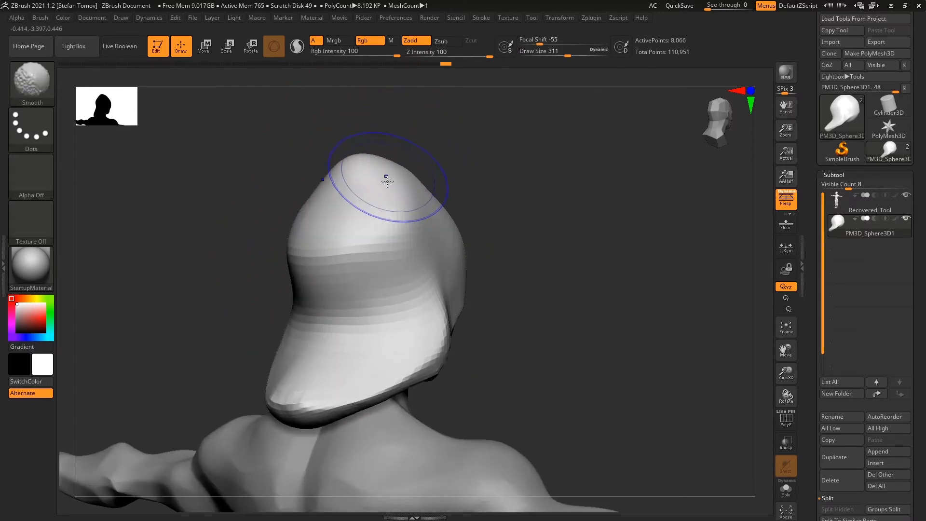
{"action": "mouse_move", "coordinate": [373, 253]}
{"action": "left_mouse_down", "text": "shift"}
{"action": "mouse_move", "coordinate": [374, 275]}
{"action": "mouse_move", "coordinate": [354, 302]}
{"action": "left_mouse_up", "text": "shift"}
{"action": "mouse_move", "coordinate": [494, 230]}
{"action": "left_mouse_down"}
{"action": "mouse_move", "coordinate": [477, 224]}
{"action": "mouse_move", "coordinate": [501, 190]}
{"action": "mouse_move", "coordinate": [492, 207]}
{"action": "mouse_move", "coordinate": [513, 199]}
{"action": "left_mouse_up"}
Step: Sharpen the helmet's back ridge, the crease above the neck flap and the flap's rim with Pinch at draw size 187
{"action": "key", "text": "b"}
{"action": "key", "text": "p"}
{"action": "left_click", "coordinate": [492, 187]}
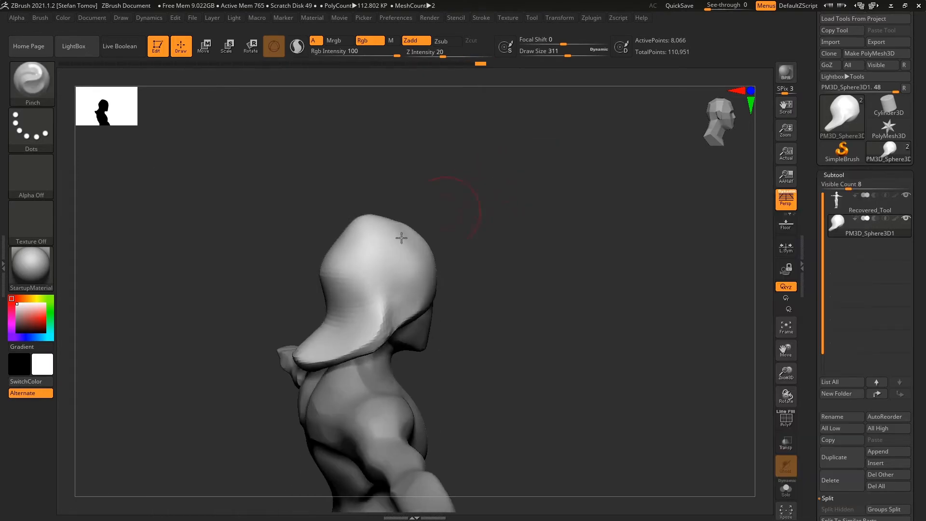
{"action": "mouse_move", "coordinate": [300, 284]}
{"action": "left_mouse_down"}
{"action": "mouse_move", "coordinate": [377, 271]}
{"action": "mouse_move", "coordinate": [294, 267]}
{"action": "left_mouse_up"}
{"action": "left_click_drag", "start_coordinate": [359, 269], "coordinate": [337, 267]}
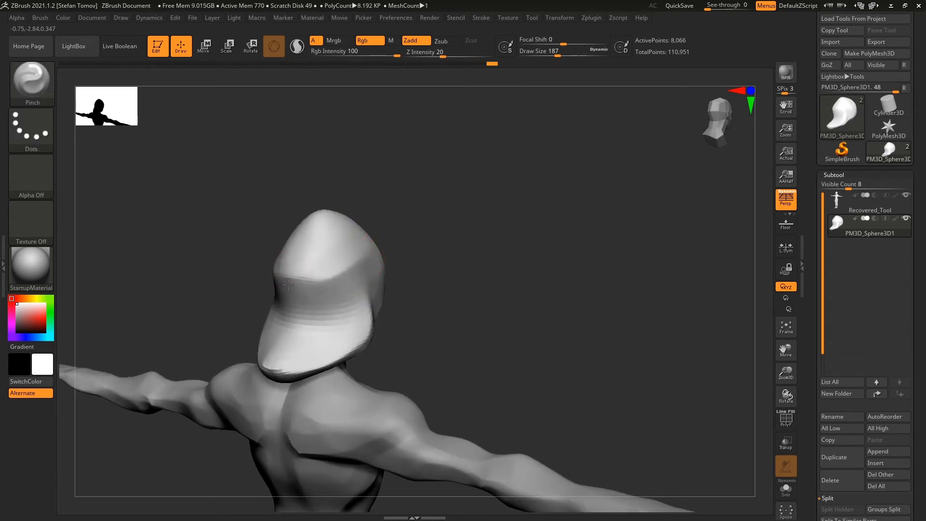
{"action": "mouse_move", "coordinate": [287, 275]}
{"action": "left_mouse_down"}
{"action": "mouse_move", "coordinate": [407, 263]}
{"action": "mouse_move", "coordinate": [322, 314]}
{"action": "left_mouse_up"}
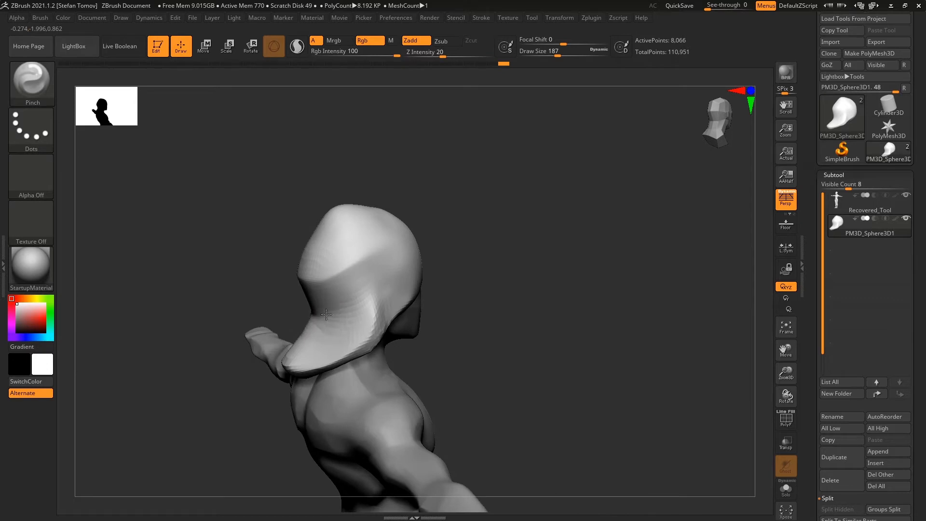
{"action": "left_click_drag", "start_coordinate": [364, 200], "coordinate": [485, 202]}
{"action": "left_click_drag", "start_coordinate": [304, 315], "coordinate": [360, 305]}
{"action": "left_click_drag", "start_coordinate": [287, 357], "coordinate": [330, 364]}
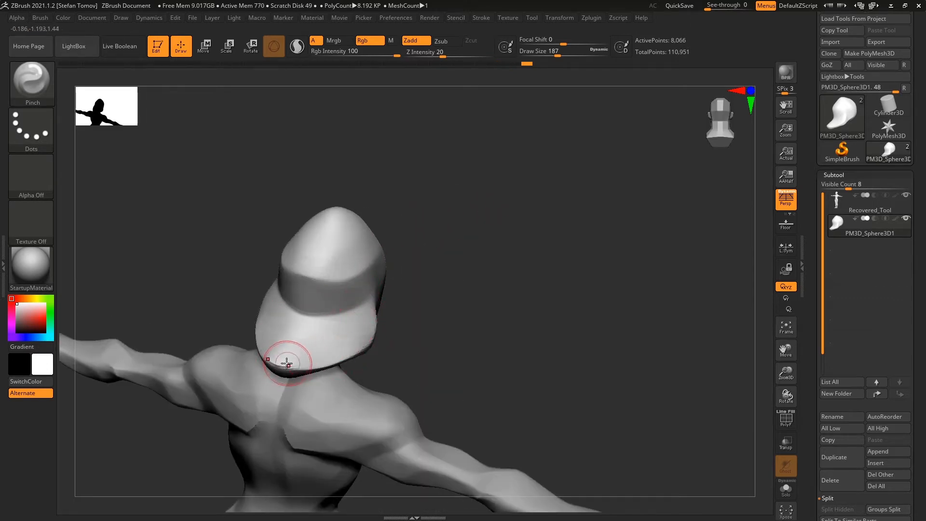
{"action": "left_click_drag", "start_coordinate": [379, 334], "coordinate": [406, 326]}
Step: Carve a groove up the side of the helmet toward the crown with DamStandard at draw size 187
{"action": "key", "text": "b"}
{"action": "key", "text": "d"}
{"action": "key", "text": "s"}
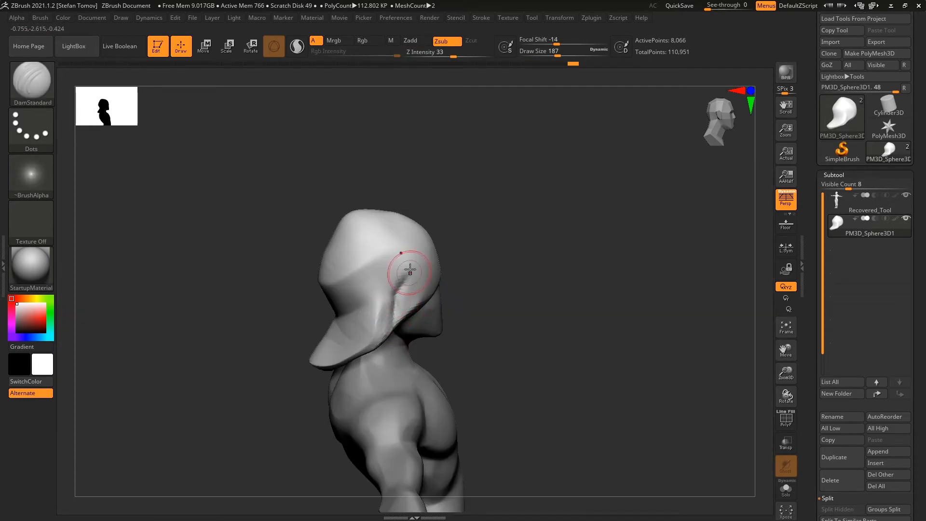
{"action": "left_click_drag", "start_coordinate": [452, 214], "coordinate": [419, 233]}
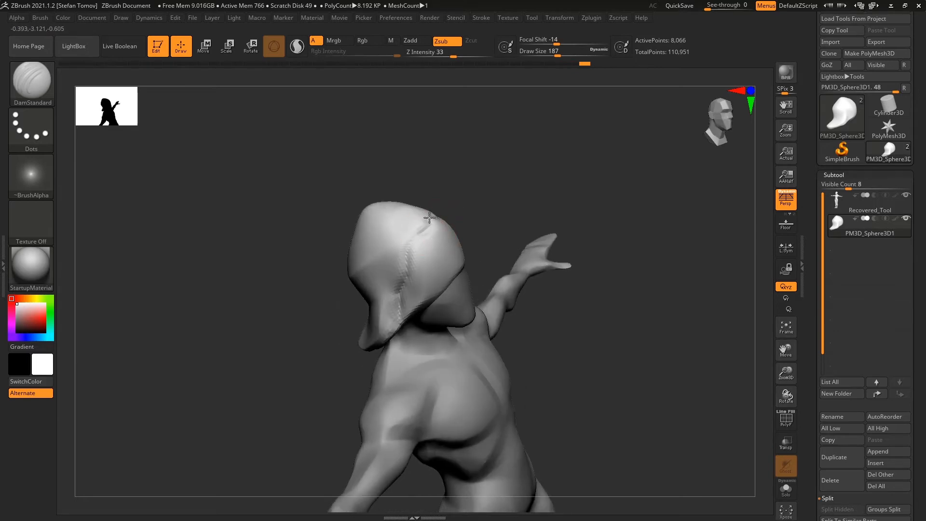
Step: Pull the front of the helmet down over the face as a mask with the Move brush at draw size 358
{"action": "key", "text": "b"}
{"action": "key", "text": "m"}
{"action": "key", "text": "v"}
{"action": "mouse_move", "coordinate": [490, 233]}
{"action": "left_mouse_down"}
{"action": "mouse_move", "coordinate": [457, 287]}
{"action": "mouse_move", "coordinate": [468, 287]}
{"action": "mouse_move", "coordinate": [443, 310]}
{"action": "mouse_move", "coordinate": [454, 331]}
{"action": "mouse_move", "coordinate": [442, 349]}
{"action": "left_mouse_up"}
{"action": "key", "text": "s"}
{"action": "mouse_move", "coordinate": [437, 287]}
{"action": "left_mouse_down"}
{"action": "mouse_move", "coordinate": [450, 281]}
{"action": "mouse_move", "coordinate": [447, 261]}
{"action": "mouse_move", "coordinate": [456, 253]}
{"action": "left_mouse_up"}
{"action": "left_click_drag", "start_coordinate": [446, 322], "coordinate": [458, 324]}
{"action": "left_click_drag", "start_coordinate": [504, 294], "coordinate": [444, 320]}
{"action": "key", "text": "s"}
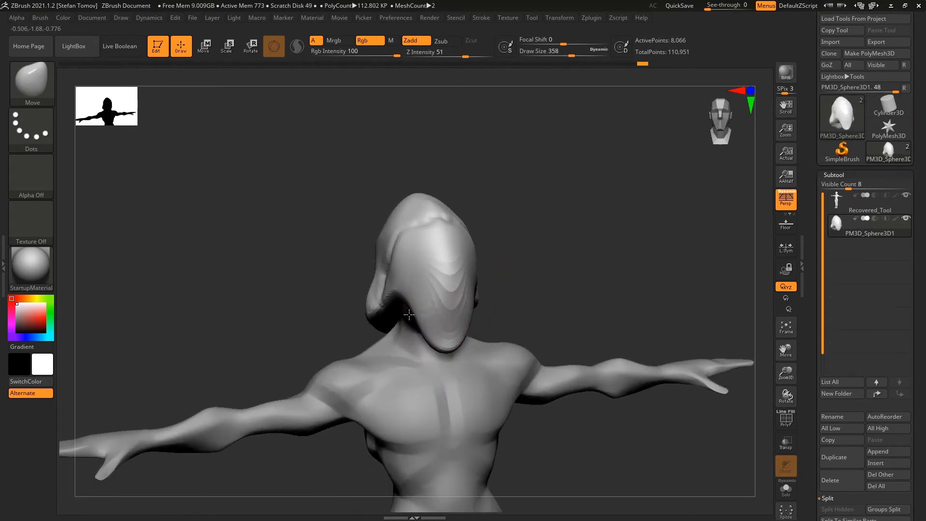
Step: Sharpen the brow edge of the face mask with Pinch at draw size 223 and smooth the surrounding surface
{"action": "key", "text": "b"}
{"action": "key", "text": "p"}
{"action": "key", "text": "i"}
{"action": "left_click_drag", "start_coordinate": [552, 221], "coordinate": [426, 290]}
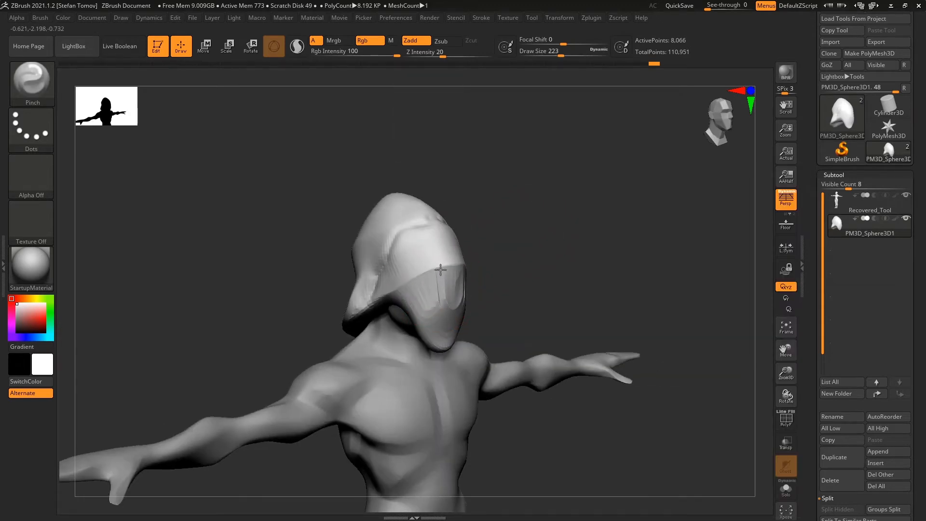
{"action": "left_click_drag", "start_coordinate": [506, 252], "coordinate": [526, 246]}
{"action": "key", "text": "shift"}
{"action": "mouse_move", "coordinate": [458, 305]}
{"action": "left_mouse_down"}
{"action": "mouse_move", "coordinate": [443, 302]}
{"action": "mouse_move", "coordinate": [502, 304]}
{"action": "mouse_move", "coordinate": [484, 287]}
{"action": "mouse_move", "coordinate": [399, 275]}
{"action": "left_mouse_up"}
Step: Deepen the groove along the helmet's side with DamStandard at draw size 223
{"action": "key", "text": "b"}
{"action": "key", "text": "d"}
{"action": "key", "text": "s"}
{"action": "left_click_drag", "start_coordinate": [466, 212], "coordinate": [500, 203]}
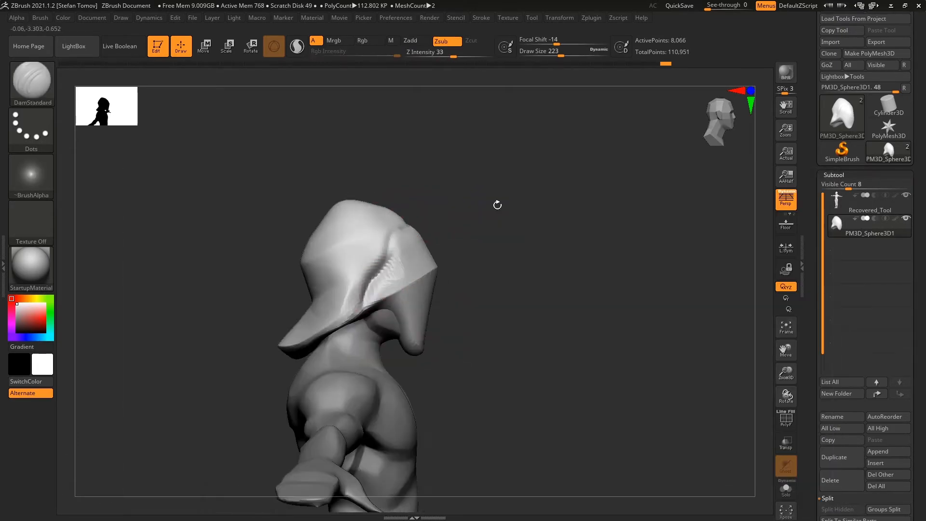
{"action": "key", "text": "w"}
{"action": "mouse_move", "coordinate": [404, 241]}
{"action": "left_mouse_down"}
{"action": "mouse_move", "coordinate": [423, 240]}
{"action": "mouse_move", "coordinate": [452, 265]}
{"action": "left_mouse_up"}
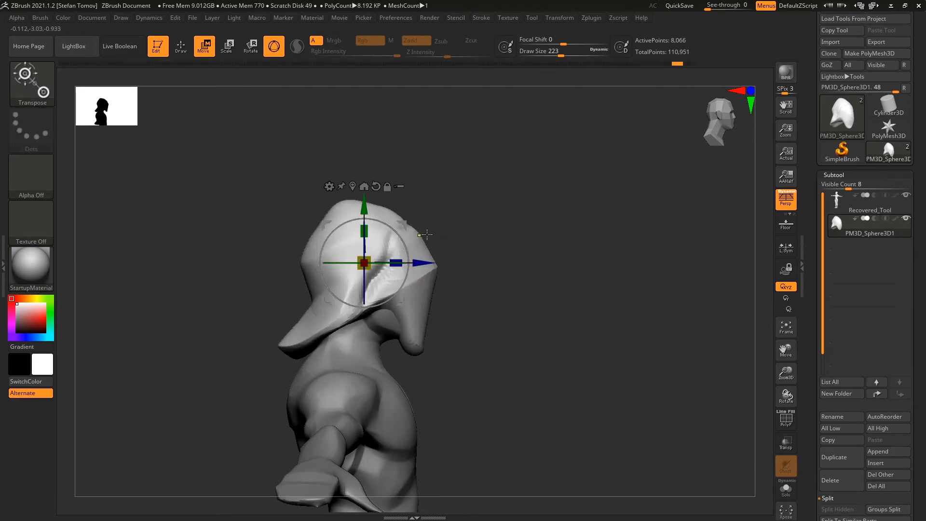
{"action": "key", "text": "q"}
Step: Duplicate the helmet subtool, hide the original helmet and isolate the copy in Solo mode
{"action": "left_click_drag", "start_coordinate": [452, 227], "coordinate": [632, 215]}
{"action": "left_click", "coordinate": [829, 465]}
{"action": "left_click", "coordinate": [907, 220]}
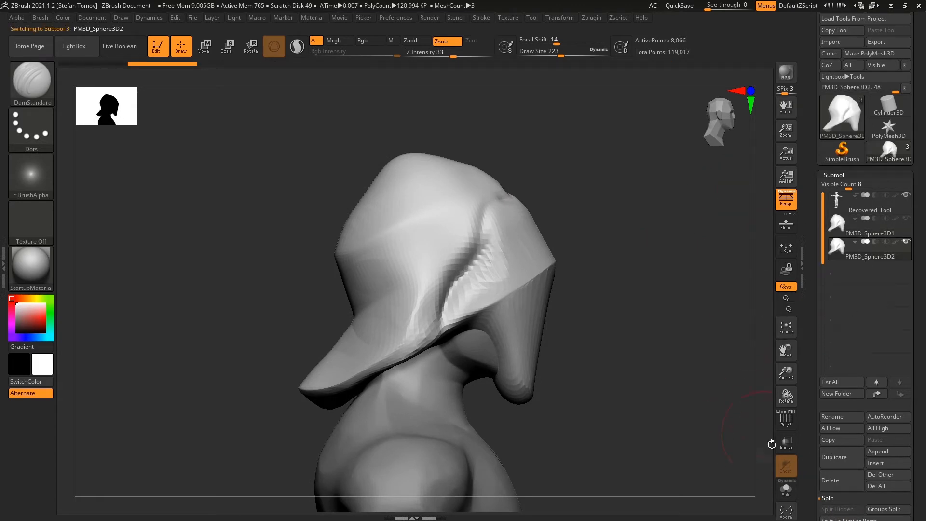
{"action": "left_click", "coordinate": [787, 490]}
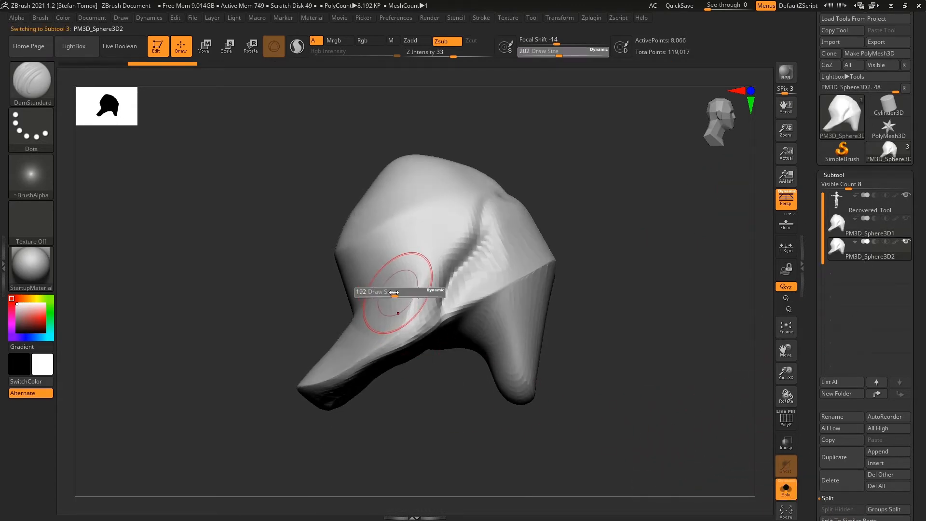
{"action": "key", "text": "ctrl"}
{"action": "mouse_move", "coordinate": [458, 216]}
{"action": "left_mouse_down", "text": "ctrl"}
{"action": "mouse_move", "coordinate": [419, 311]}
{"action": "mouse_move", "coordinate": [333, 372]}
{"action": "mouse_move", "coordinate": [371, 290]}
{"action": "mouse_move", "coordinate": [308, 337]}
{"action": "left_mouse_up", "text": "ctrl"}
{"action": "key", "text": "ctrl+z"}
{"action": "left_click_drag", "start_coordinate": [588, 236], "coordinate": [586, 227]}
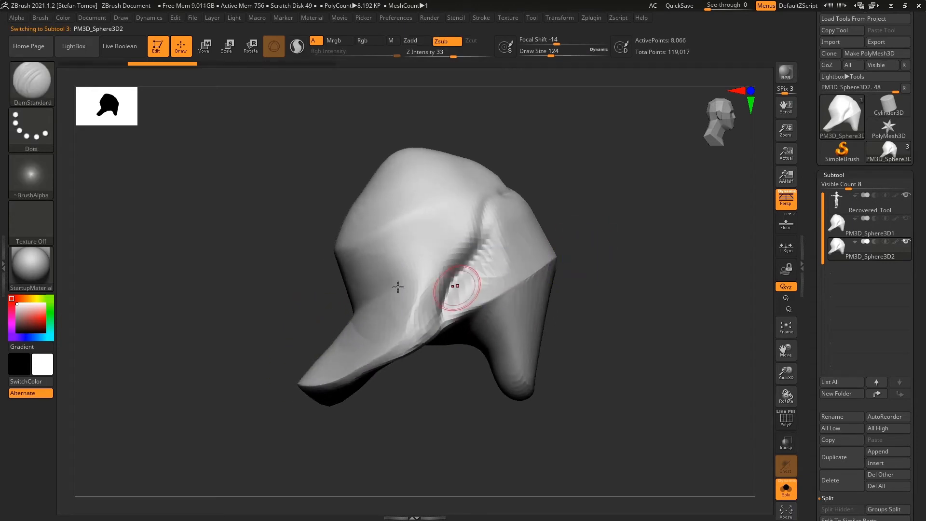
Step: Hide the front part of the duplicated helmet along the side groove with the SelectLasso brush
{"action": "left_click", "coordinate": [37, 95], "text": "ctrl+shift"}
{"action": "left_click", "coordinate": [323, 135]}
{"action": "key", "text": "ctrl+shift"}
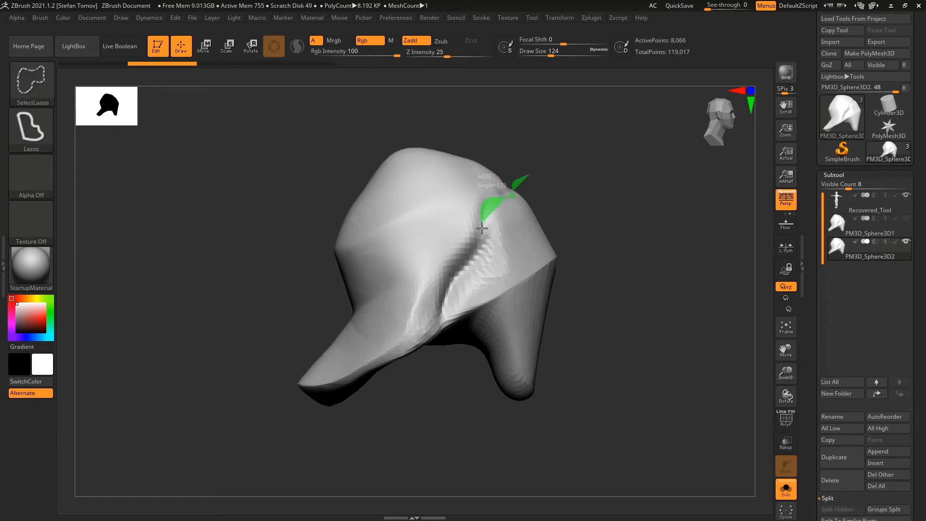
{"action": "mouse_move", "coordinate": [436, 342]}
{"action": "left_mouse_down", "text": "ctrl+shift"}
{"action": "mouse_move", "coordinate": [311, 386]}
{"action": "mouse_move", "coordinate": [388, 454]}
{"action": "mouse_move", "coordinate": [667, 137]}
{"action": "mouse_move", "coordinate": [666, 150]}
{"action": "left_mouse_up", "text": "ctrl+shift"}
{"action": "mouse_move", "coordinate": [661, 251]}
{"action": "left_mouse_down"}
{"action": "mouse_move", "coordinate": [693, 310]}
{"action": "mouse_move", "coordinate": [654, 252]}
{"action": "mouse_move", "coordinate": [661, 231]}
{"action": "left_mouse_up"}
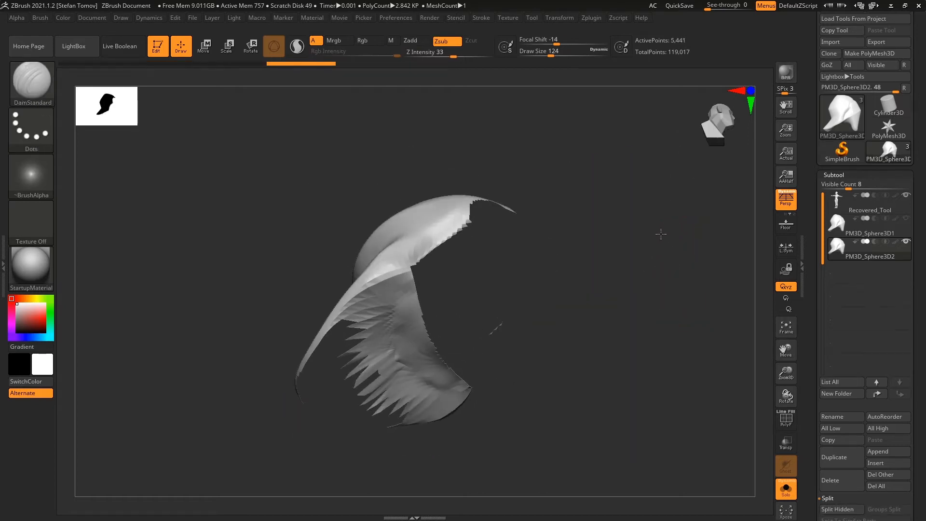
Step: Mask the jagged inner surface of the duplicated helmet with MaskPen and invert the mask
{"action": "mouse_move", "coordinate": [478, 304]}
{"action": "left_mouse_down", "text": "ctrl"}
{"action": "mouse_move", "coordinate": [424, 366]}
{"action": "mouse_move", "coordinate": [365, 332]}
{"action": "mouse_move", "coordinate": [395, 301]}
{"action": "left_mouse_up", "text": "ctrl"}
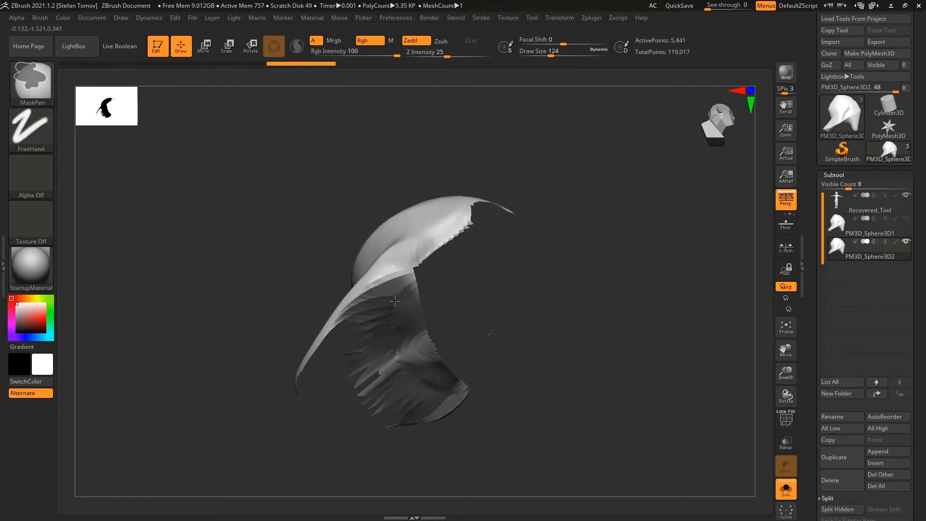
{"action": "left_click_drag", "start_coordinate": [394, 344], "coordinate": [393, 394], "text": "ctrl"}
{"action": "left_click", "coordinate": [554, 359], "text": "ctrl"}
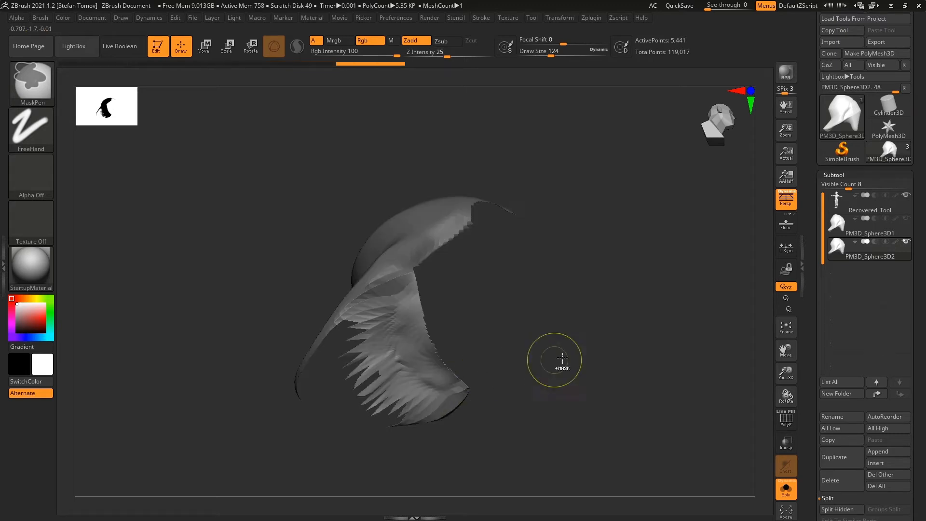
{"action": "left_click_drag", "start_coordinate": [712, 352], "coordinate": [662, 363]}
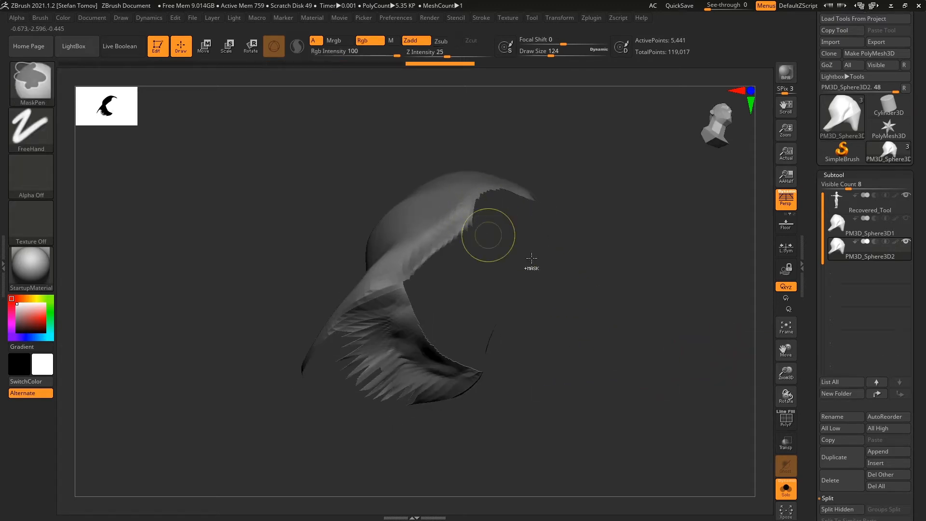
Step: Hide the unmasked inner points of the helmet copy with HidePt and grow the visible area
{"action": "left_click_drag", "start_coordinate": [807, 401], "coordinate": [827, 271]}
{"action": "scroll", "coordinate": [828, 271], "scroll_direction": "down", "scroll_amount": 15}
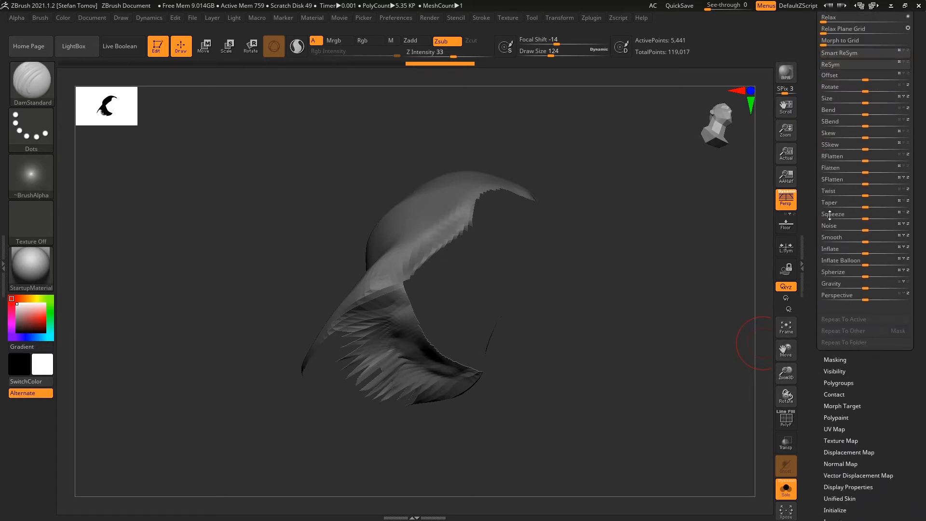
{"action": "key", "text": "shift"}
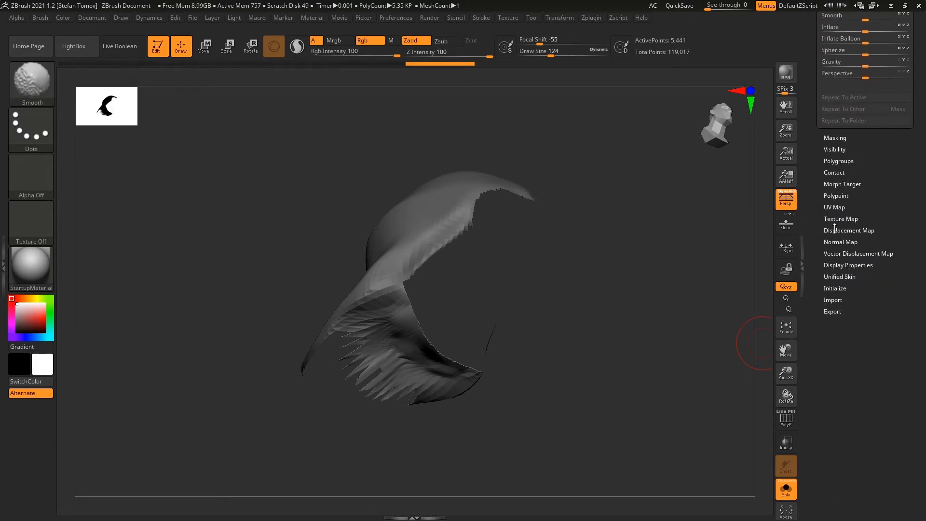
{"action": "left_click", "coordinate": [835, 150]}
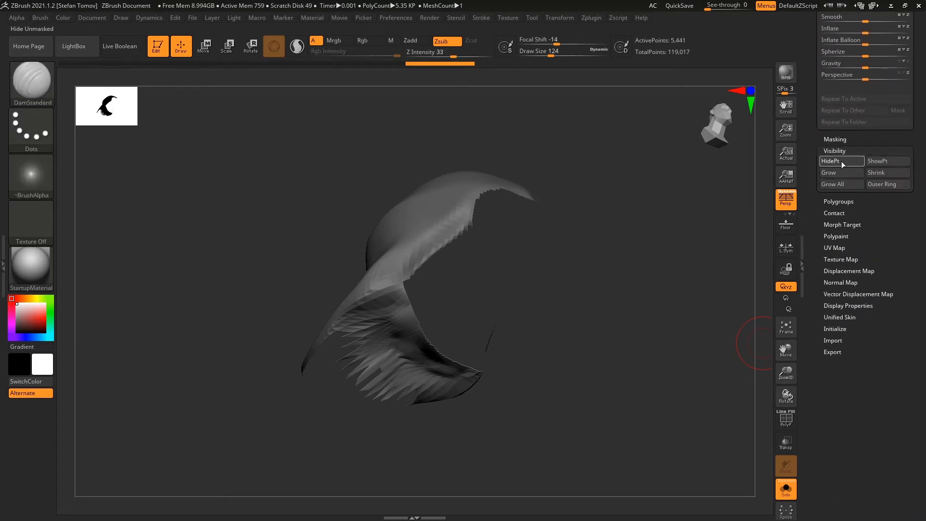
{"action": "left_click", "coordinate": [843, 162]}
{"action": "key", "text": "ctrl"}
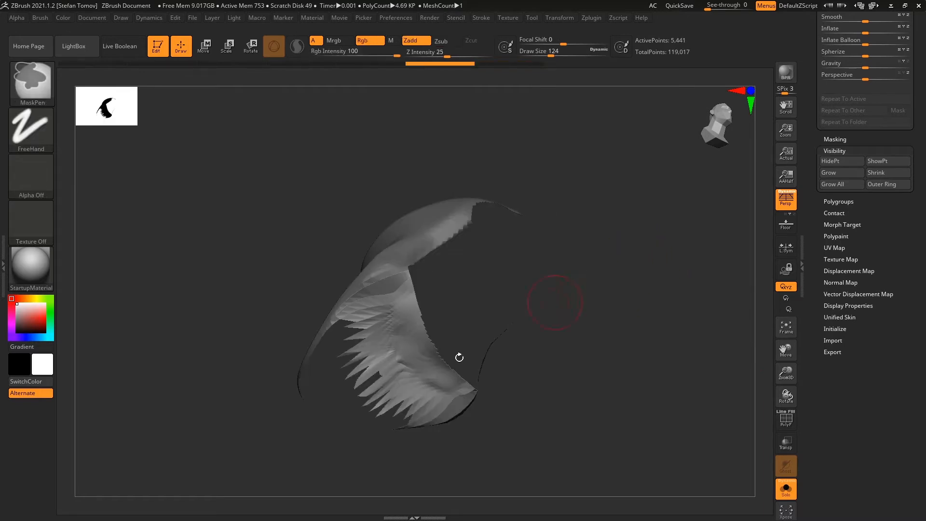
{"action": "left_click_drag", "start_coordinate": [510, 328], "coordinate": [594, 296]}
{"action": "left_click", "coordinate": [860, 174]}
{"action": "left_click_drag", "start_coordinate": [646, 319], "coordinate": [624, 339]}
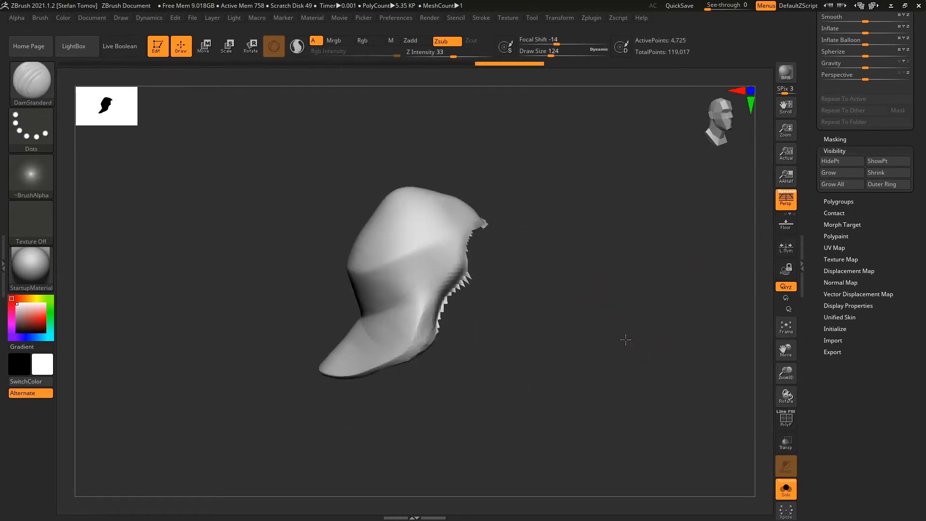
Step: Leave Solo mode and smooth the helmet copy's jagged front edge with Polish By Features
{"action": "left_click", "coordinate": [786, 489]}
{"action": "scroll", "coordinate": [815, 434], "scroll_direction": "up", "scroll_amount": 6}
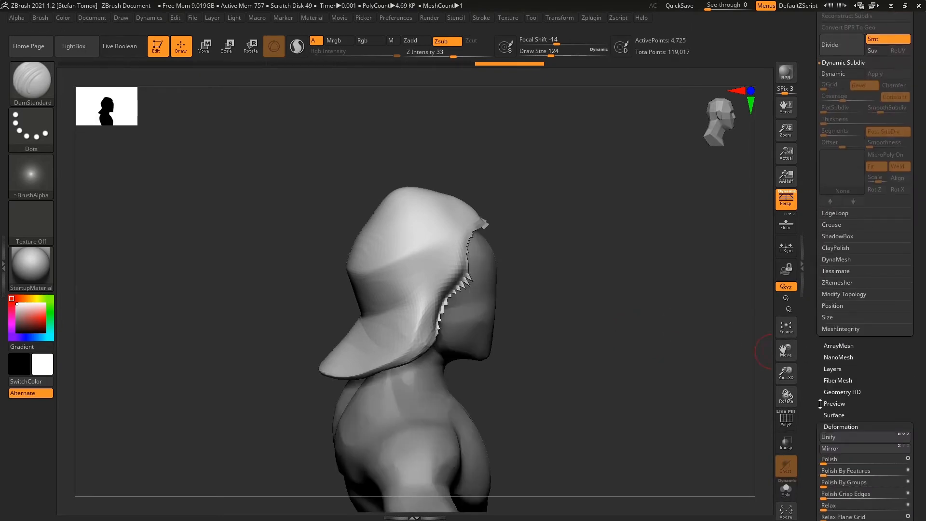
{"action": "scroll", "coordinate": [815, 402], "scroll_direction": "down", "scroll_amount": 4}
{"action": "left_click", "coordinate": [875, 384]}
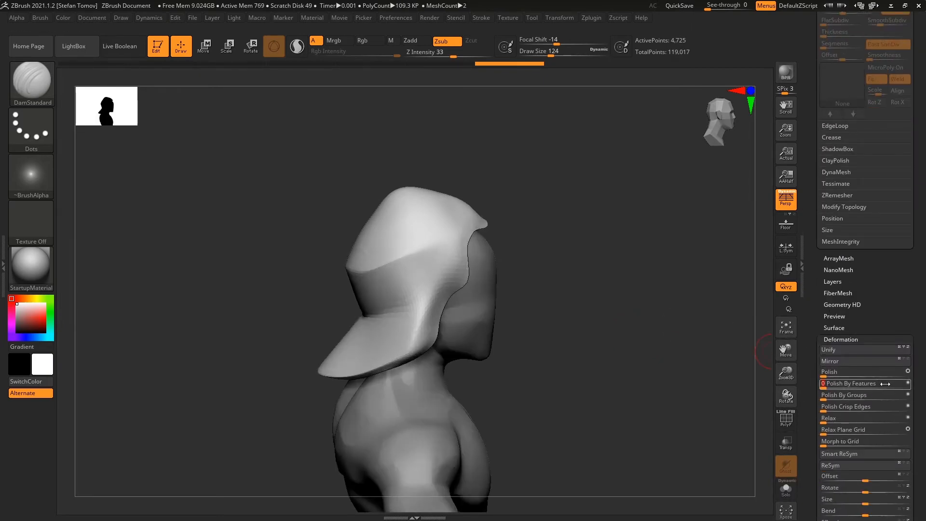
{"action": "left_click_drag", "start_coordinate": [688, 370], "coordinate": [501, 302]}
{"action": "key", "text": "ctrl"}
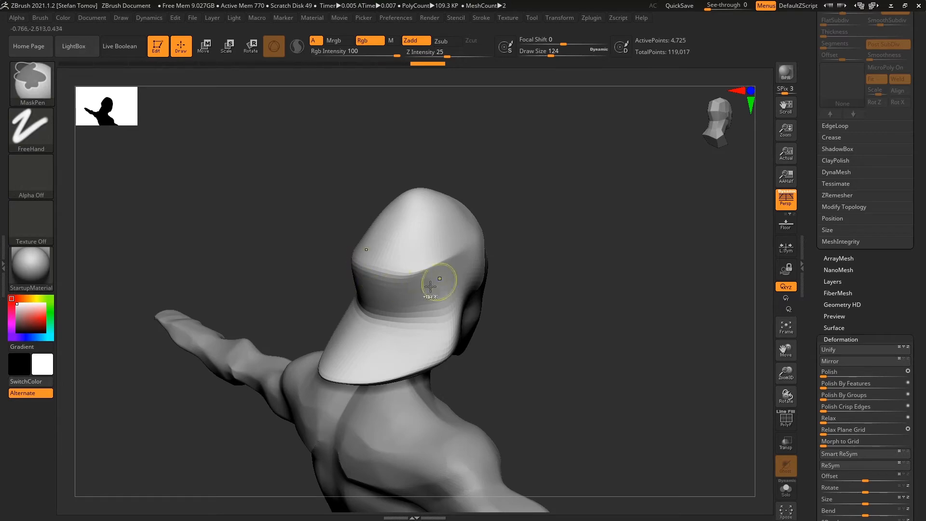
{"action": "mouse_move", "coordinate": [585, 250]}
{"action": "left_mouse_down"}
{"action": "mouse_move", "coordinate": [562, 251]}
{"action": "mouse_move", "coordinate": [646, 266]}
{"action": "left_mouse_up"}
Step: Delete the helmet copy's hidden geometry with Del Hidden
{"action": "mouse_move", "coordinate": [817, 267]}
{"action": "left_mouse_down"}
{"action": "mouse_move", "coordinate": [818, 403]}
{"action": "mouse_move", "coordinate": [822, 310]}
{"action": "left_mouse_up"}
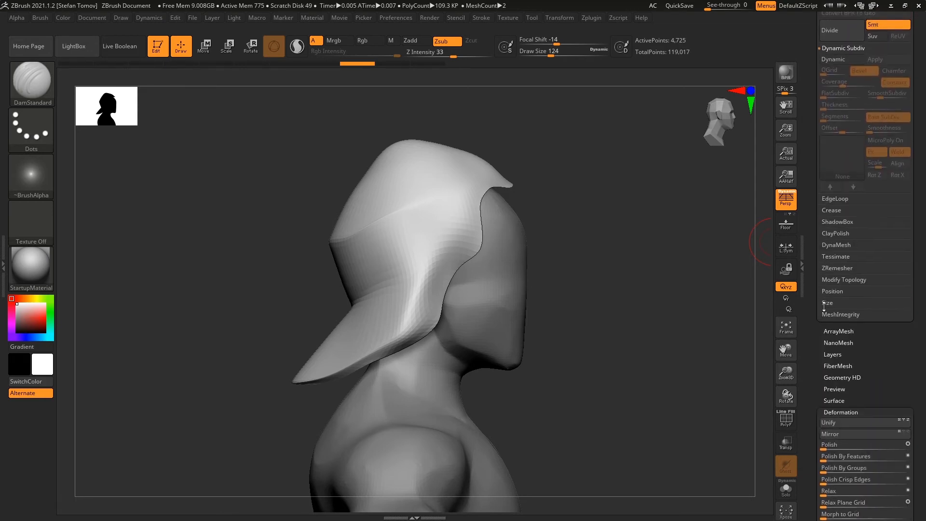
{"action": "left_click", "coordinate": [850, 283], "text": "shift"}
{"action": "left_click_drag", "start_coordinate": [567, 227], "coordinate": [555, 197]}
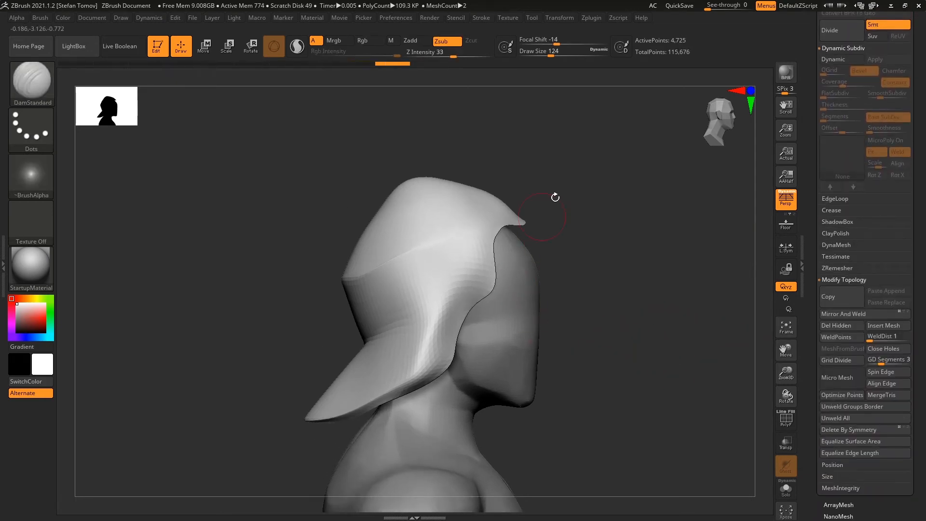
Step: Isolate the helmet's crown with SelectLasso, show the polyframe, assign the crown its own polygroup and unhide the rest
{"action": "mouse_move", "coordinate": [289, 188]}
{"action": "left_mouse_down", "text": "ctrl+shift"}
{"action": "mouse_move", "coordinate": [434, 129]}
{"action": "mouse_move", "coordinate": [483, 126]}
{"action": "mouse_move", "coordinate": [392, 262]}
{"action": "mouse_move", "coordinate": [601, 183]}
{"action": "left_mouse_up", "text": "ctrl+shift"}
{"action": "left_click", "coordinate": [786, 420]}
{"action": "left_click_drag", "start_coordinate": [653, 317], "coordinate": [668, 343]}
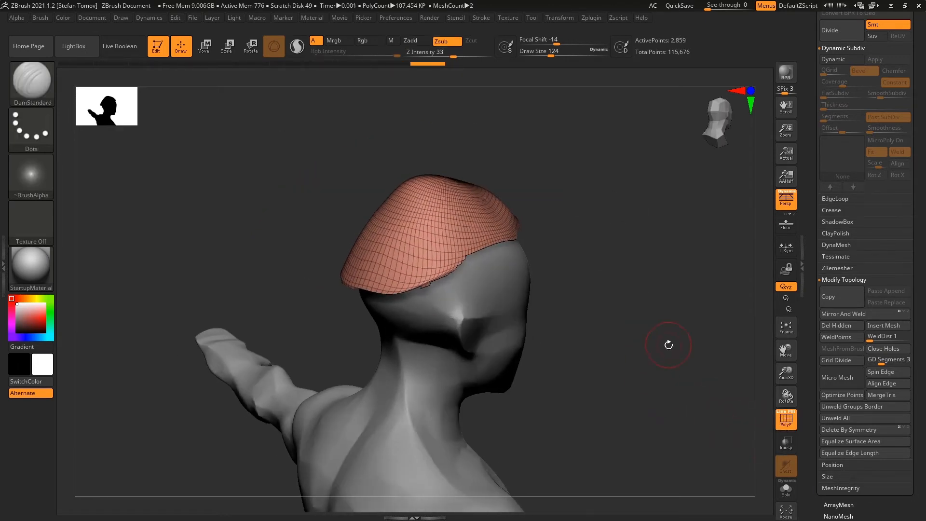
{"action": "key", "text": "ctrl+w"}
{"action": "left_click", "coordinate": [655, 340], "text": "ctrl+shift"}
{"action": "left_click_drag", "start_coordinate": [656, 340], "coordinate": [643, 343], "text": "shift"}
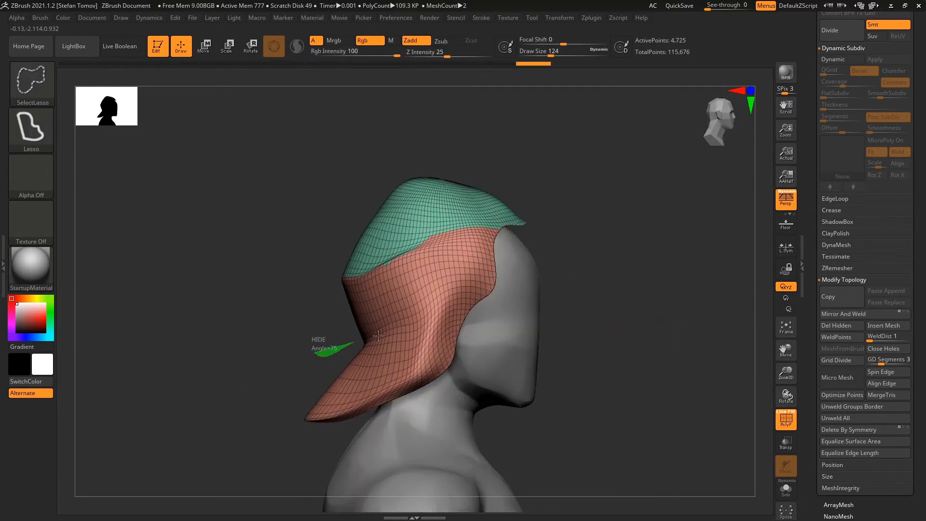
Step: Lasso the flared neck guard, assign it a separate polygroup and show the full helmet
{"action": "left_click_drag", "start_coordinate": [433, 289], "coordinate": [409, 379], "text": "ctrl+shift"}
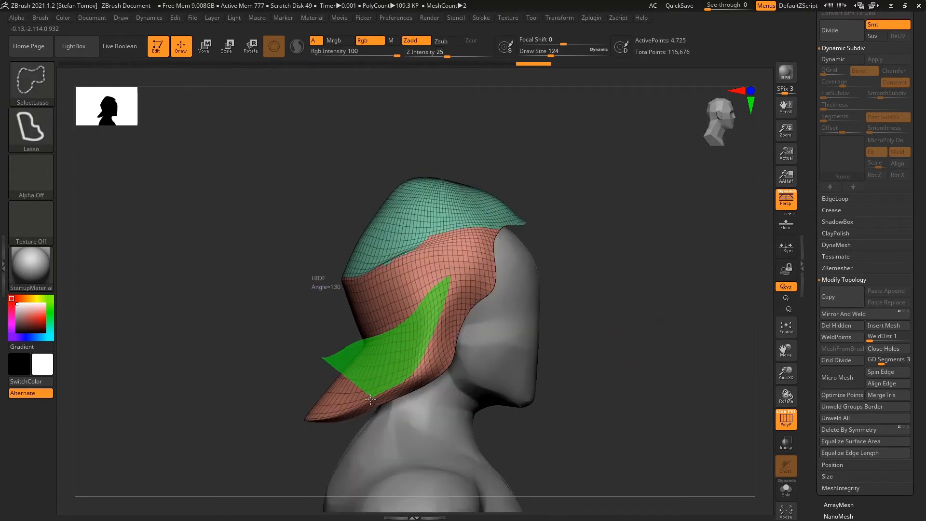
{"action": "mouse_move", "coordinate": [306, 418]}
{"action": "left_mouse_down", "text": "ctrl+shift"}
{"action": "mouse_move", "coordinate": [279, 418]}
{"action": "mouse_move", "coordinate": [310, 385]}
{"action": "mouse_move", "coordinate": [254, 383]}
{"action": "left_mouse_up", "text": "ctrl+shift"}
{"action": "key", "text": "ctrl+w"}
{"action": "left_click", "coordinate": [275, 418], "text": "ctrl+shift"}
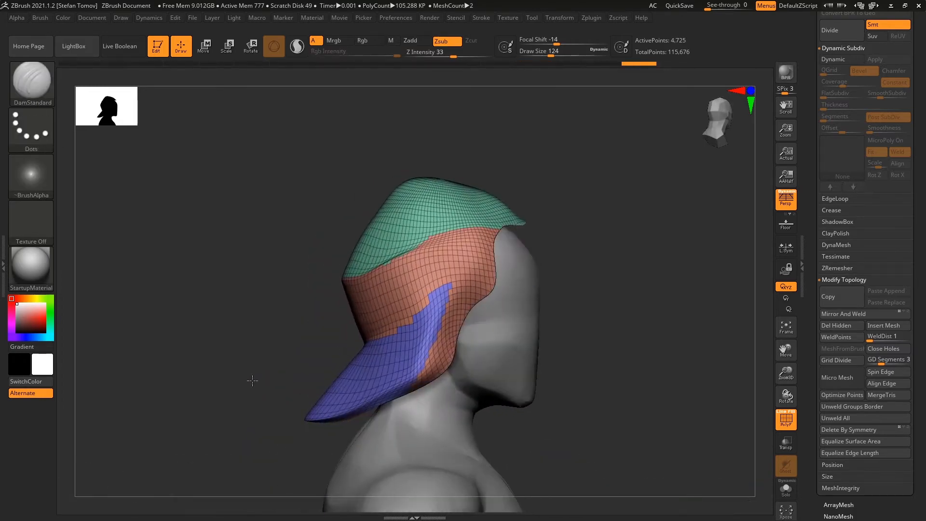
Step: Isolate the middle band's polygroup to inspect its borders and restore the full helmet
{"action": "left_click", "coordinate": [481, 266], "text": "ctrl+shift"}
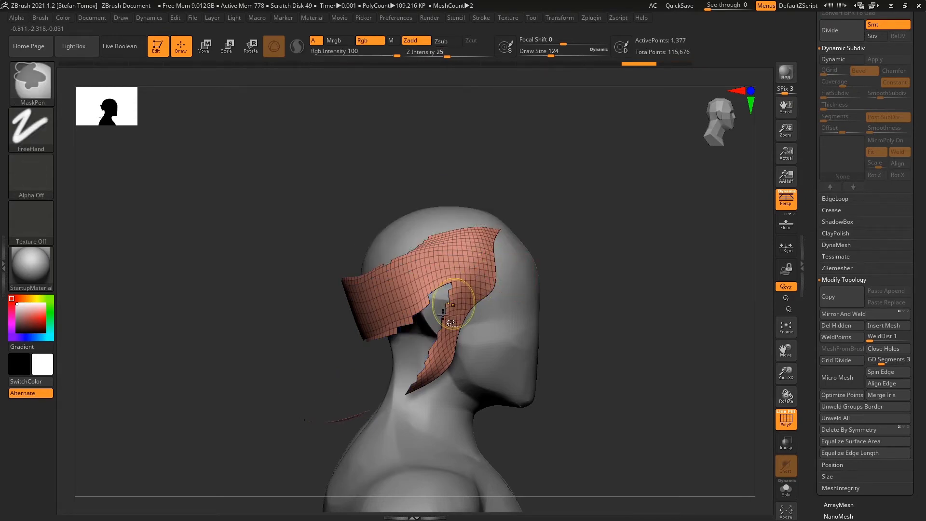
{"action": "mouse_move", "coordinate": [482, 319]}
{"action": "left_mouse_down"}
{"action": "mouse_move", "coordinate": [548, 273]}
{"action": "mouse_move", "coordinate": [554, 292]}
{"action": "mouse_move", "coordinate": [608, 275]}
{"action": "mouse_move", "coordinate": [627, 300]}
{"action": "mouse_move", "coordinate": [492, 389]}
{"action": "mouse_move", "coordinate": [432, 357]}
{"action": "left_mouse_up"}
{"action": "left_click", "coordinate": [596, 285], "text": "ctrl+shift"}
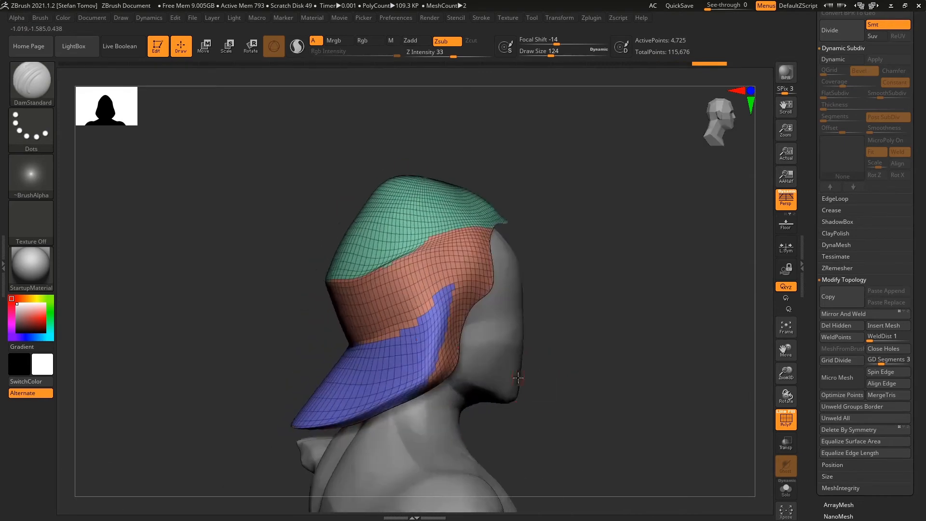
Step: Hide the crown polygroup so only the middle band and neck guard stay visible
{"action": "left_click", "coordinate": [437, 357], "text": "ctrl+shift"}
{"action": "left_click", "coordinate": [441, 360], "text": "ctrl+shift"}
{"action": "left_click", "coordinate": [444, 352], "text": "ctrl+alt+shift"}
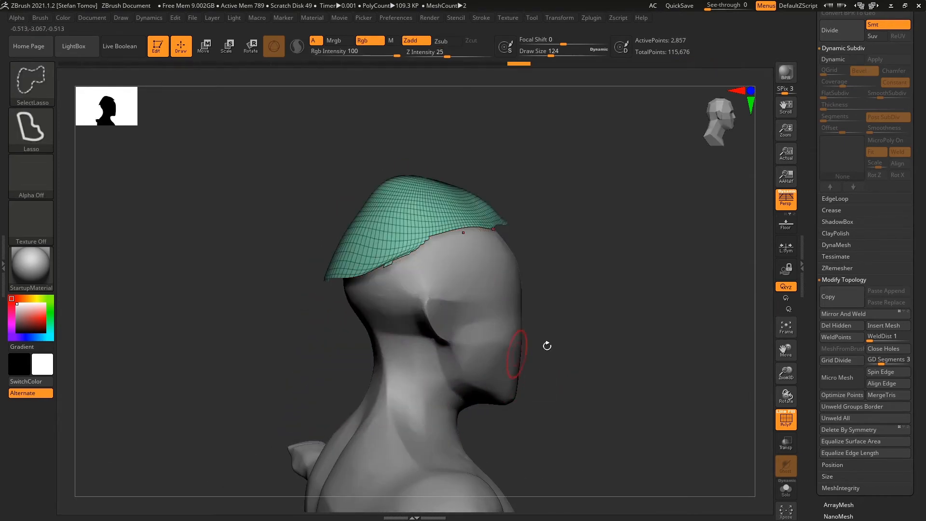
{"action": "left_click", "coordinate": [548, 345], "text": "ctrl+shift"}
{"action": "mouse_move", "coordinate": [624, 355]}
{"action": "left_mouse_down"}
{"action": "mouse_move", "coordinate": [675, 278]}
{"action": "mouse_move", "coordinate": [638, 276]}
{"action": "mouse_move", "coordinate": [636, 252]}
{"action": "mouse_move", "coordinate": [579, 236]}
{"action": "left_mouse_up"}
Step: Lasso away the rear surface, assign the remaining front strip and lower rim their own polygroup, and show the full helmet
{"action": "left_click_drag", "start_coordinate": [487, 165], "coordinate": [467, 183], "text": "ctrl+alt+shift"}
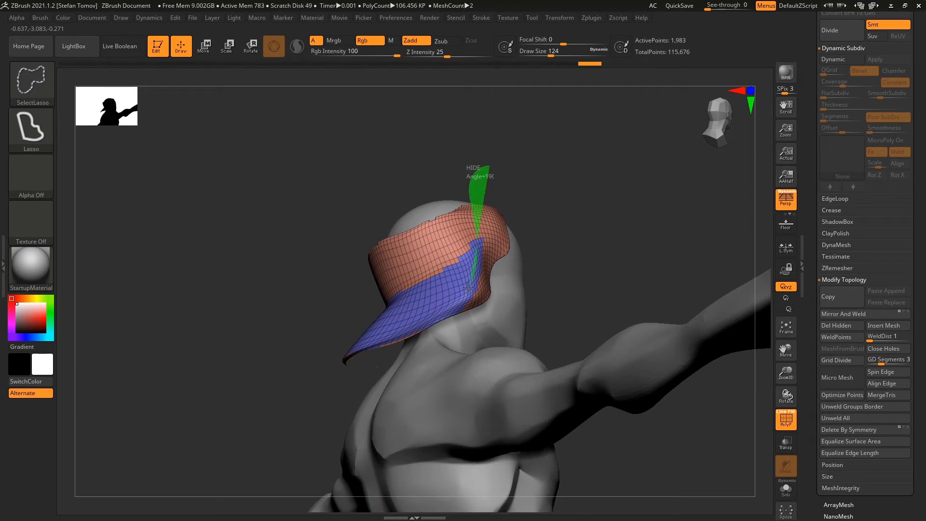
{"action": "mouse_move", "coordinate": [328, 367]}
{"action": "left_mouse_down", "text": "ctrl+alt+shift"}
{"action": "mouse_move", "coordinate": [483, 386]}
{"action": "mouse_move", "coordinate": [487, 174]}
{"action": "left_mouse_up", "text": "ctrl+alt+shift"}
{"action": "mouse_move", "coordinate": [621, 213]}
{"action": "left_mouse_down"}
{"action": "mouse_move", "coordinate": [610, 252]}
{"action": "mouse_move", "coordinate": [542, 262]}
{"action": "left_mouse_up"}
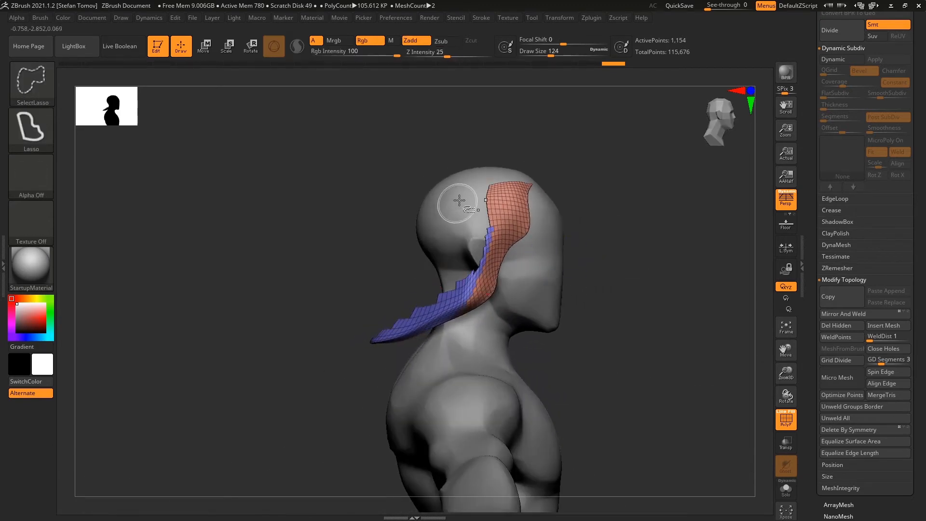
{"action": "left_click_drag", "start_coordinate": [391, 329], "coordinate": [381, 325], "text": "ctrl+alt+shift"}
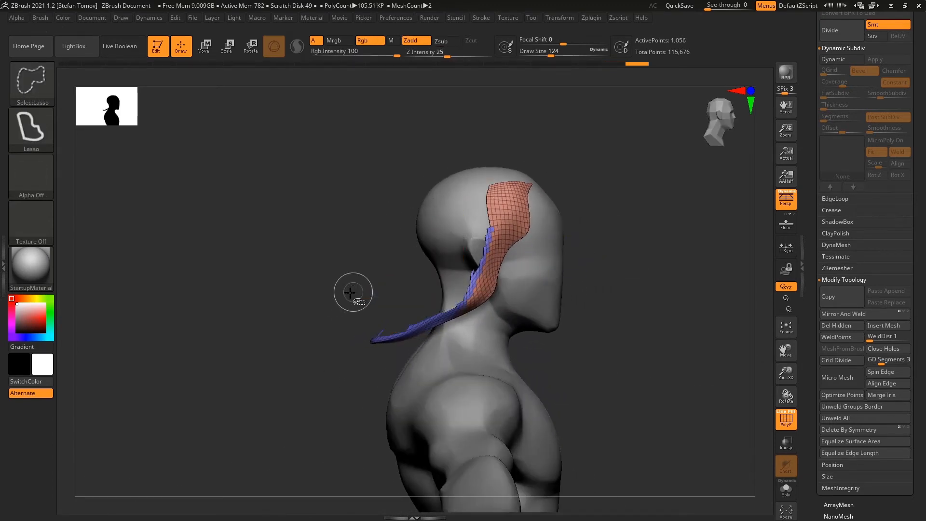
{"action": "key", "text": "ctrl+w"}
{"action": "left_click", "coordinate": [302, 325], "text": "ctrl+shift"}
{"action": "mouse_move", "coordinate": [291, 352]}
{"action": "left_mouse_down"}
{"action": "mouse_move", "coordinate": [304, 321]}
{"action": "mouse_move", "coordinate": [298, 347]}
{"action": "left_mouse_up"}
{"action": "left_click_drag", "start_coordinate": [617, 246], "coordinate": [622, 282], "text": "alt"}
{"action": "mouse_move", "coordinate": [622, 282]}
{"action": "left_mouse_down"}
{"action": "mouse_move", "coordinate": [581, 278]}
{"action": "mouse_move", "coordinate": [623, 260]}
{"action": "left_mouse_up"}
Step: Isolate the crown polygroup, grow the visible area around it and show the whole helmet again
{"action": "left_click", "coordinate": [531, 144], "text": "ctrl+shift"}
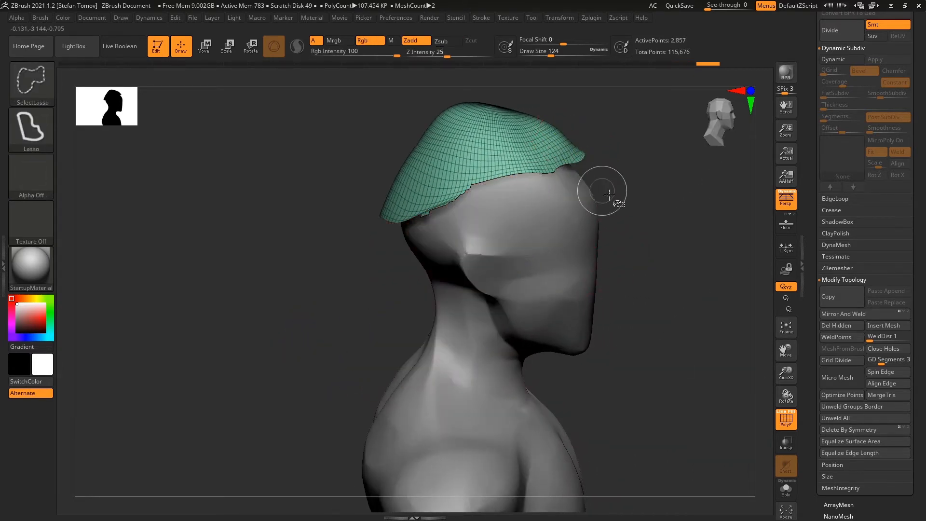
{"action": "key", "text": "ctrl+shift"}
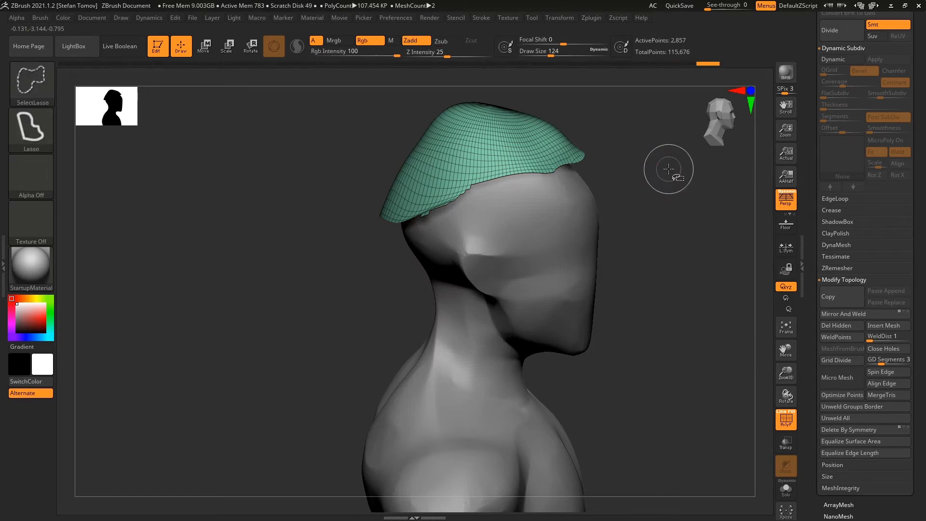
{"action": "key", "text": "ctrl+shift+x"}
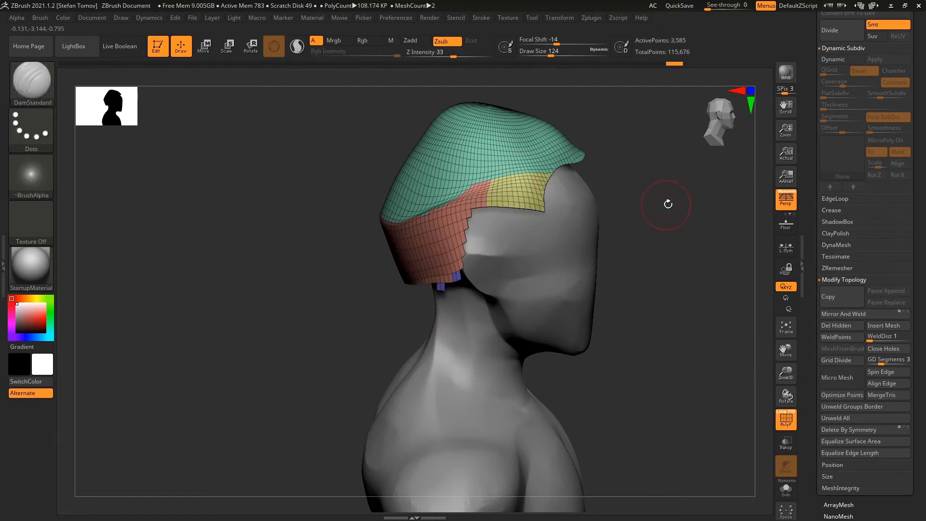
{"action": "left_click_drag", "start_coordinate": [666, 204], "coordinate": [699, 212]}
{"action": "left_click", "coordinate": [666, 215], "text": "ctrl+shift"}
{"action": "mouse_move", "coordinate": [574, 297]}
{"action": "left_mouse_down"}
{"action": "mouse_move", "coordinate": [600, 269]}
{"action": "mouse_move", "coordinate": [581, 231]}
{"action": "mouse_move", "coordinate": [603, 265]}
{"action": "mouse_move", "coordinate": [646, 257]}
{"action": "mouse_move", "coordinate": [598, 289]}
{"action": "left_mouse_up"}
Step: Switch to the Move brush, set its draw size to 257 and adjust the helmet's front edge
{"action": "key", "text": "b"}
{"action": "key", "text": "m"}
{"action": "key", "text": "v"}
{"action": "key", "text": "s"}
{"action": "left_click_drag", "start_coordinate": [500, 195], "coordinate": [531, 198]}
{"action": "key", "text": "s"}
{"action": "left_click_drag", "start_coordinate": [560, 236], "coordinate": [544, 236]}
{"action": "mouse_move", "coordinate": [598, 238]}
{"action": "left_mouse_down"}
{"action": "mouse_move", "coordinate": [568, 236]}
{"action": "mouse_move", "coordinate": [563, 213]}
{"action": "mouse_move", "coordinate": [627, 251]}
{"action": "left_mouse_up"}
{"action": "mouse_move", "coordinate": [636, 260]}
{"action": "left_mouse_down"}
{"action": "mouse_move", "coordinate": [603, 262]}
{"action": "mouse_move", "coordinate": [651, 269]}
{"action": "left_mouse_up"}
Step: Smooth the helmet's stepped polygroup borders with Polish By Features
{"action": "left_click_drag", "start_coordinate": [815, 396], "coordinate": [823, 292]}
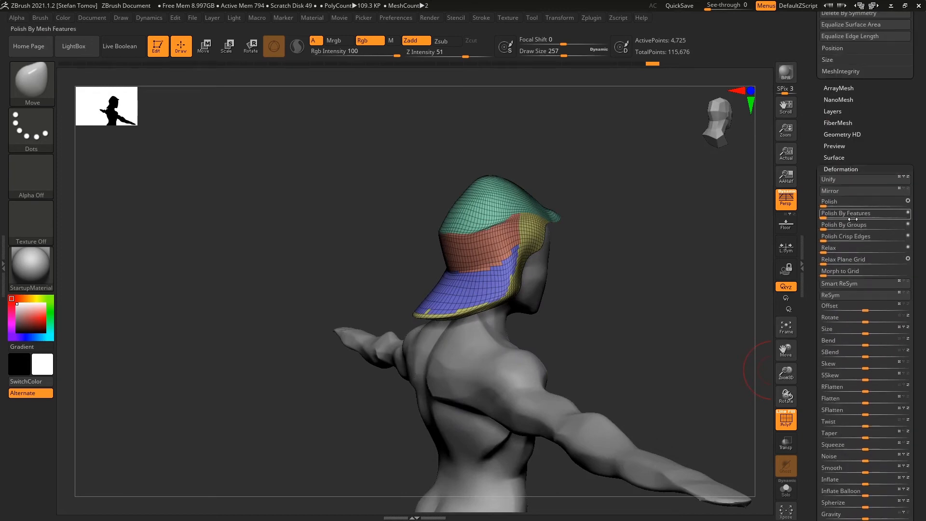
{"action": "left_click_drag", "start_coordinate": [889, 218], "coordinate": [892, 217]}
{"action": "left_click_drag", "start_coordinate": [714, 290], "coordinate": [752, 213]}
Step: Remesh the helmet with ZRemesher using KeepGroups and the Same polygon target
{"action": "scroll", "coordinate": [816, 233], "scroll_direction": "up", "scroll_amount": 6}
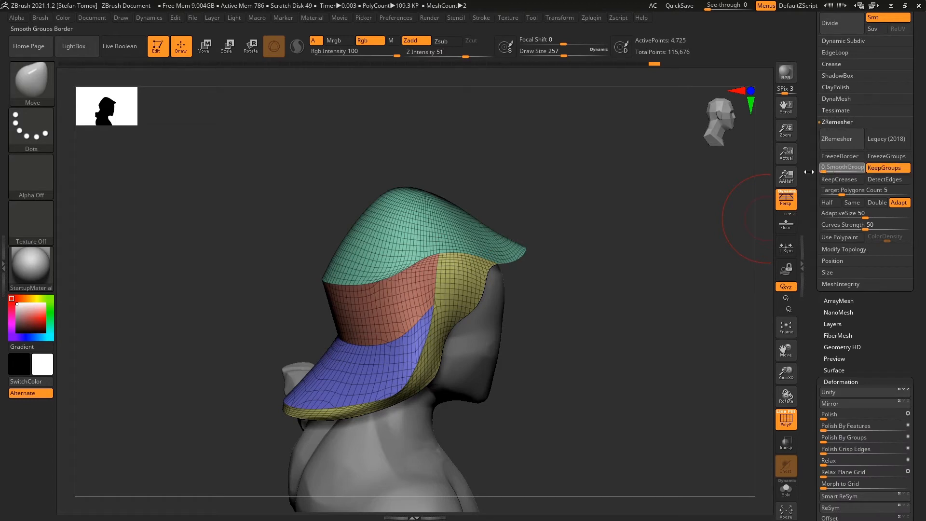
{"action": "left_click_drag", "start_coordinate": [679, 302], "coordinate": [599, 358]}
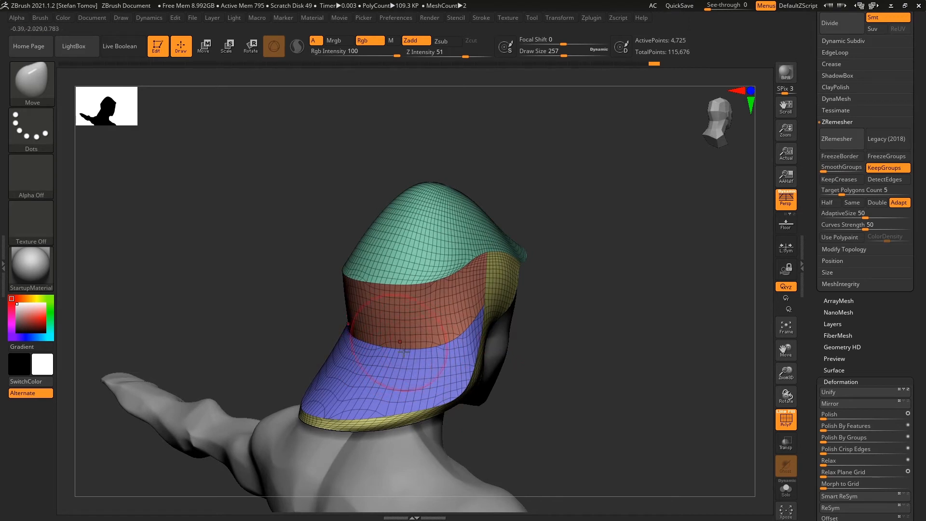
{"action": "left_click_drag", "start_coordinate": [723, 232], "coordinate": [753, 207]}
{"action": "left_click", "coordinate": [852, 203]}
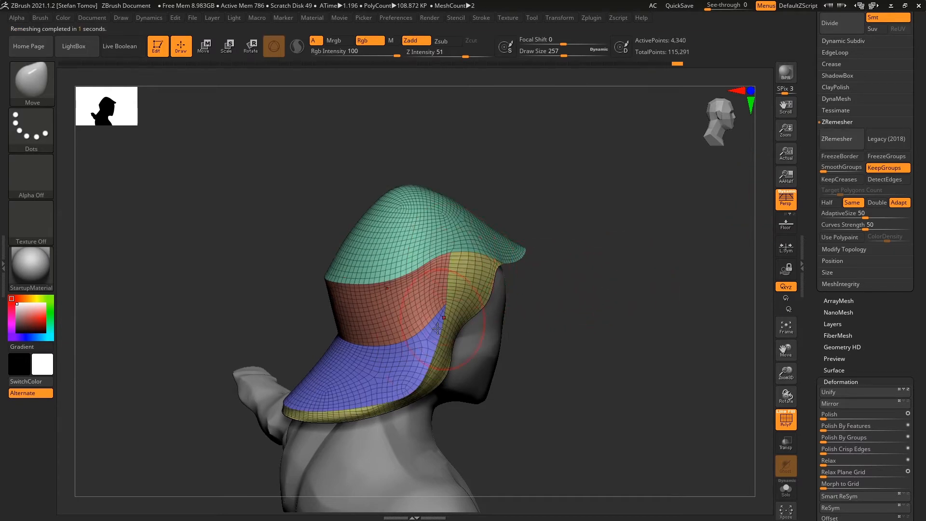
{"action": "right_click_drag", "start_coordinate": [292, 383], "coordinate": [275, 341]}
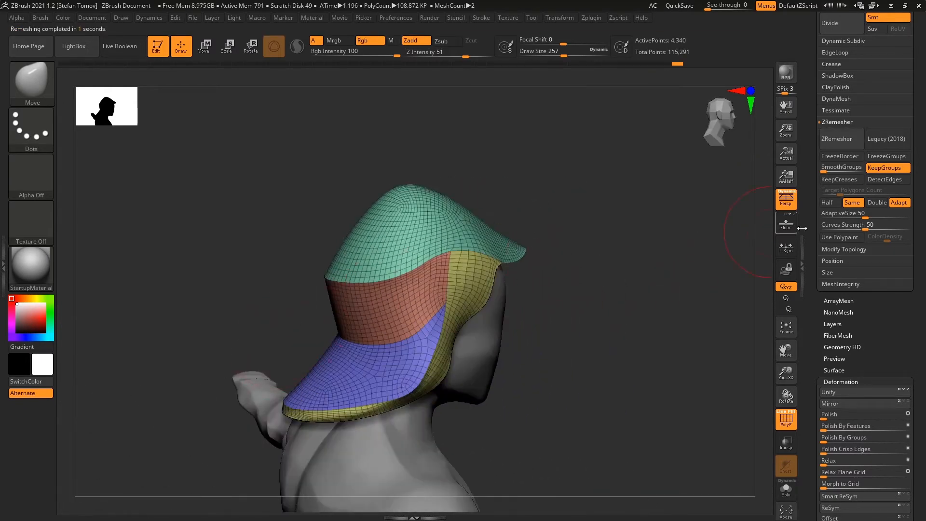
Step: Reduce the helmet's polygons by remeshing it repeatedly with ZRemesher at Half, keeping the polygroups
{"action": "left_click", "coordinate": [841, 140]}
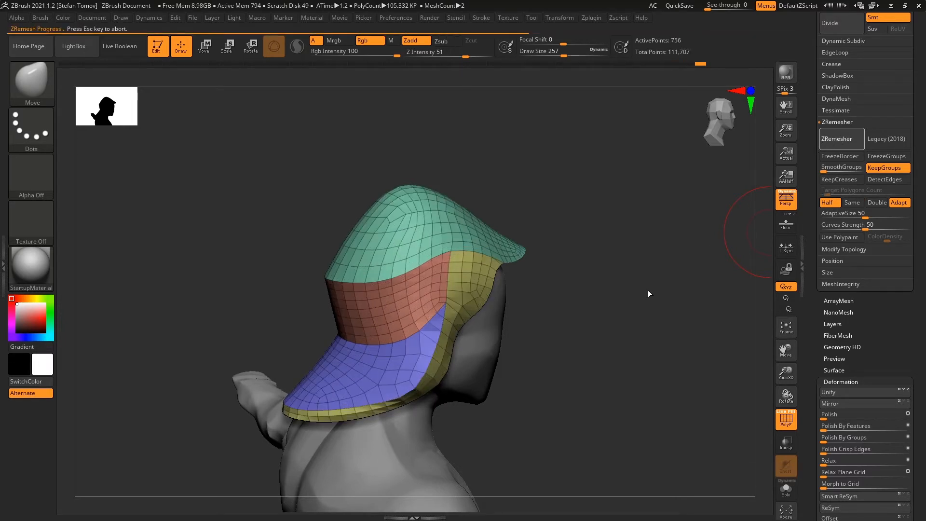
{"action": "mouse_move", "coordinate": [641, 296]}
{"action": "left_mouse_down"}
{"action": "mouse_move", "coordinate": [638, 280]}
{"action": "mouse_move", "coordinate": [604, 295]}
{"action": "mouse_move", "coordinate": [619, 307]}
{"action": "mouse_move", "coordinate": [631, 293]}
{"action": "left_mouse_up"}
{"action": "key", "text": "b"}
{"action": "key", "text": "Escape"}
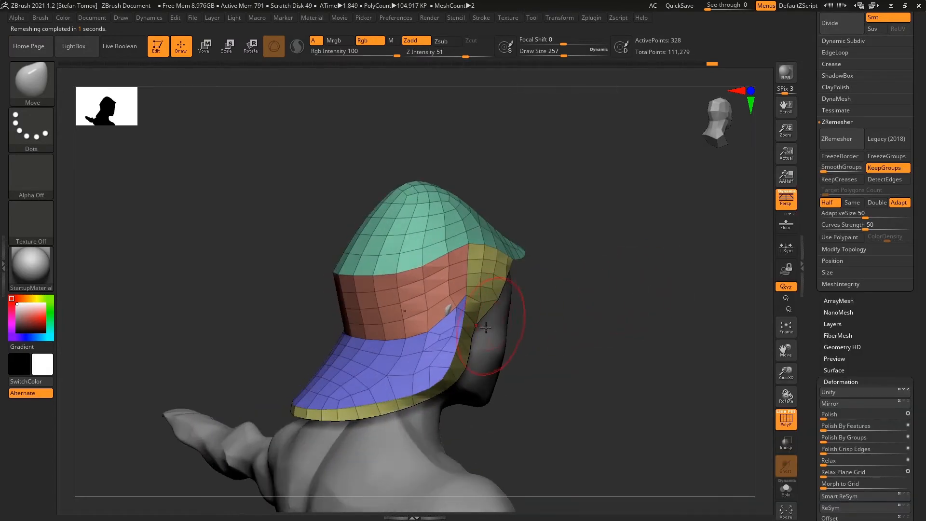
{"action": "left_click_drag", "start_coordinate": [512, 313], "coordinate": [516, 314]}
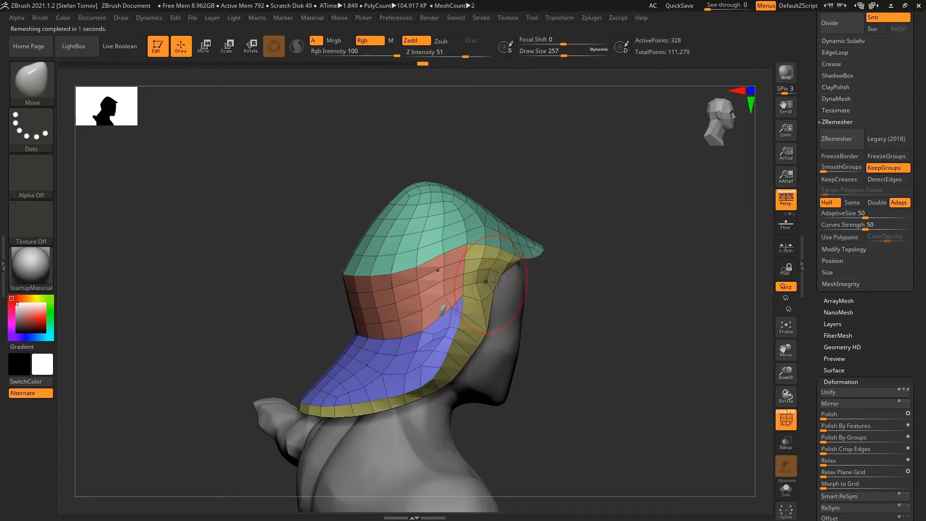
{"action": "left_click_drag", "start_coordinate": [511, 279], "coordinate": [553, 266]}
Step: Set the ZRemesher target to Same and reshape the helmet's cheek strip with the Move brush at varying draw sizes
{"action": "left_click", "coordinate": [850, 202]}
{"action": "mouse_move", "coordinate": [733, 226]}
{"action": "left_mouse_down", "text": "shift"}
{"action": "mouse_move", "coordinate": [623, 253]}
{"action": "mouse_move", "coordinate": [609, 237]}
{"action": "mouse_move", "coordinate": [620, 233]}
{"action": "left_mouse_up", "text": "shift"}
{"action": "key", "text": "s"}
{"action": "left_click_drag", "start_coordinate": [470, 333], "coordinate": [486, 374]}
{"action": "mouse_move", "coordinate": [490, 317]}
{"action": "left_mouse_down"}
{"action": "mouse_move", "coordinate": [472, 320]}
{"action": "mouse_move", "coordinate": [459, 356]}
{"action": "mouse_move", "coordinate": [498, 407]}
{"action": "left_mouse_up"}
{"action": "mouse_move", "coordinate": [374, 392]}
{"action": "left_mouse_down"}
{"action": "mouse_move", "coordinate": [500, 385]}
{"action": "mouse_move", "coordinate": [542, 411]}
{"action": "left_mouse_up"}
{"action": "key", "text": "s"}
{"action": "key", "text": "s"}
{"action": "left_click", "coordinate": [484, 390]}
{"action": "key", "text": "s"}
{"action": "left_click_drag", "start_coordinate": [476, 340], "coordinate": [425, 349]}
{"action": "left_click_drag", "start_coordinate": [525, 331], "coordinate": [448, 331]}
Step: Reshape the helmet's cheek strip with the Move brush, using a draw size of 268 for the final adjustments
{"action": "key", "text": "s"}
{"action": "mouse_move", "coordinate": [362, 384]}
{"action": "left_mouse_down"}
{"action": "mouse_move", "coordinate": [376, 384]}
{"action": "mouse_move", "coordinate": [338, 429]}
{"action": "mouse_move", "coordinate": [340, 454]}
{"action": "mouse_move", "coordinate": [341, 428]}
{"action": "mouse_move", "coordinate": [333, 434]}
{"action": "left_mouse_up"}
{"action": "mouse_move", "coordinate": [436, 396]}
{"action": "left_mouse_down"}
{"action": "mouse_move", "coordinate": [451, 400]}
{"action": "mouse_move", "coordinate": [419, 357]}
{"action": "mouse_move", "coordinate": [391, 356]}
{"action": "mouse_move", "coordinate": [382, 382]}
{"action": "mouse_move", "coordinate": [607, 338]}
{"action": "left_mouse_up"}
{"action": "key", "text": "s"}
{"action": "left_click_drag", "start_coordinate": [402, 238], "coordinate": [359, 231]}
{"action": "mouse_move", "coordinate": [426, 208]}
{"action": "left_mouse_down", "text": "alt"}
{"action": "mouse_move", "coordinate": [426, 184]}
{"action": "mouse_move", "coordinate": [426, 219]}
{"action": "mouse_move", "coordinate": [414, 219]}
{"action": "mouse_move", "coordinate": [535, 216]}
{"action": "mouse_move", "coordinate": [480, 225]}
{"action": "left_mouse_up", "text": "alt"}
{"action": "key", "text": "s"}
{"action": "key", "text": "s"}
{"action": "left_click_drag", "start_coordinate": [391, 265], "coordinate": [384, 265]}
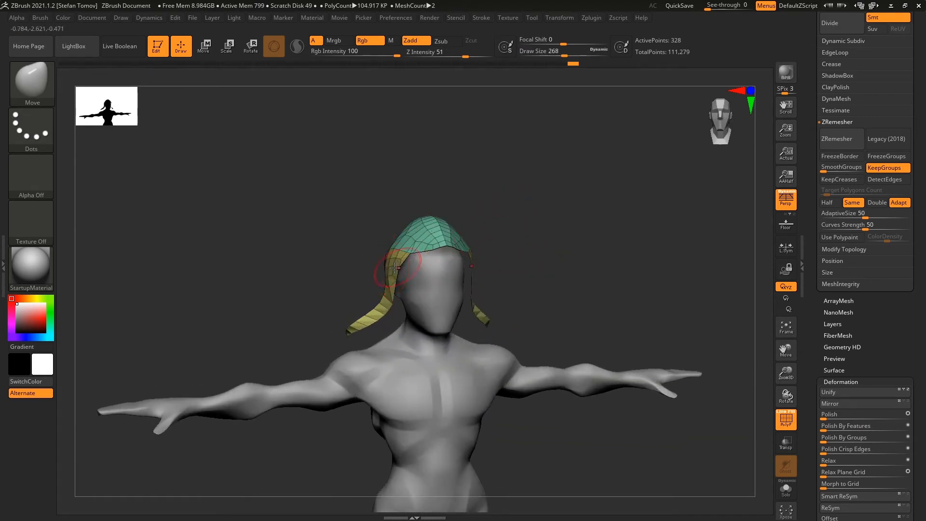
{"action": "right_click_drag", "start_coordinate": [393, 281], "coordinate": [566, 220]}
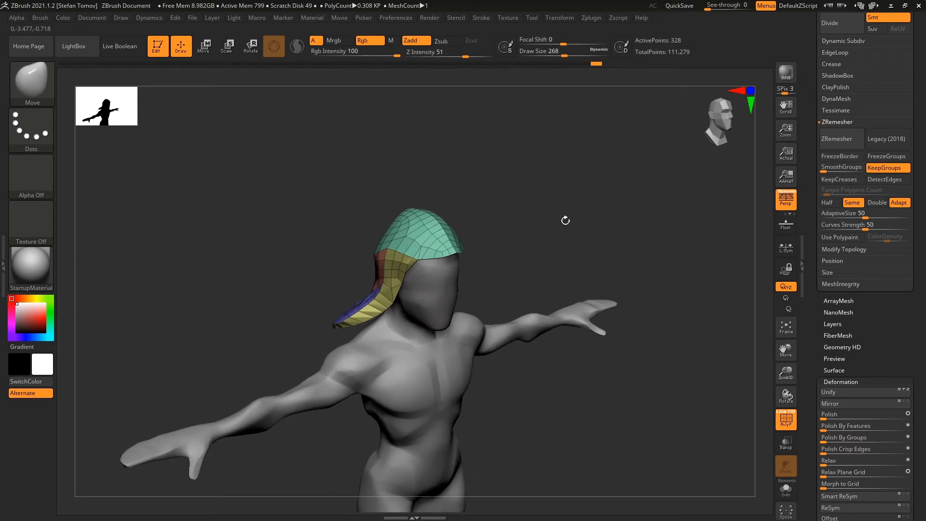
Step: Try to smooth the helmet with Polish By Features and remesh it with ZRemesher at Double
{"action": "left_click", "coordinate": [840, 428]}
{"action": "key", "text": "ctrl+z"}
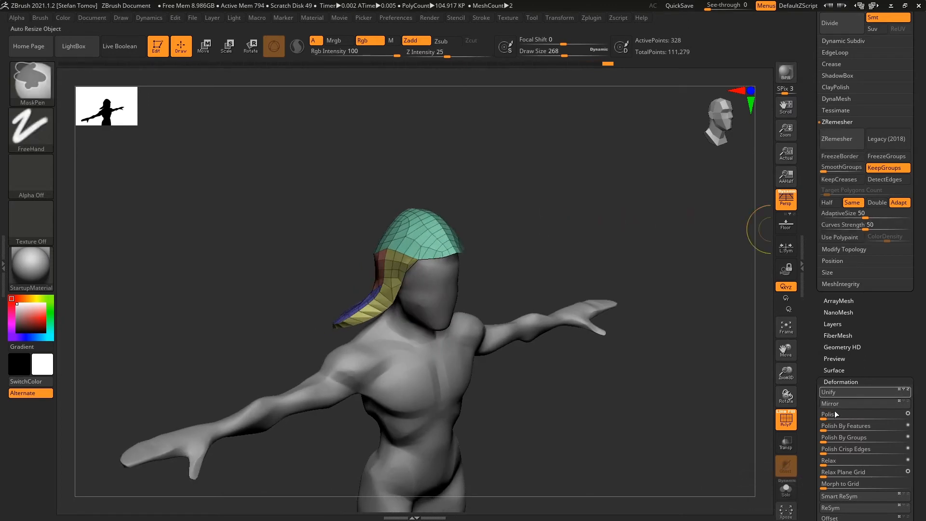
{"action": "left_click_drag", "start_coordinate": [826, 429], "coordinate": [828, 429]}
{"action": "right_click_drag", "start_coordinate": [579, 430], "coordinate": [621, 407]}
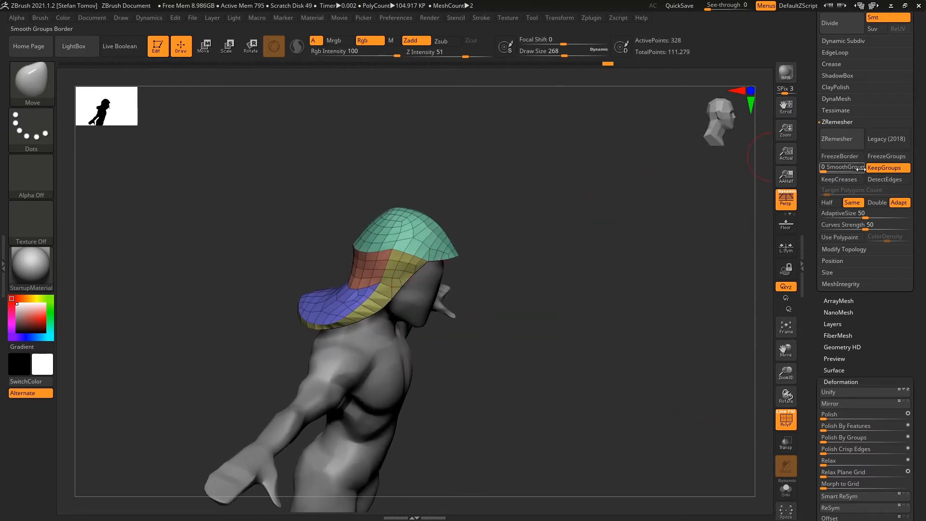
{"action": "right_click_drag", "start_coordinate": [626, 304], "coordinate": [739, 226]}
{"action": "key", "text": "ctrl+z"}
{"action": "left_click", "coordinate": [845, 139]}
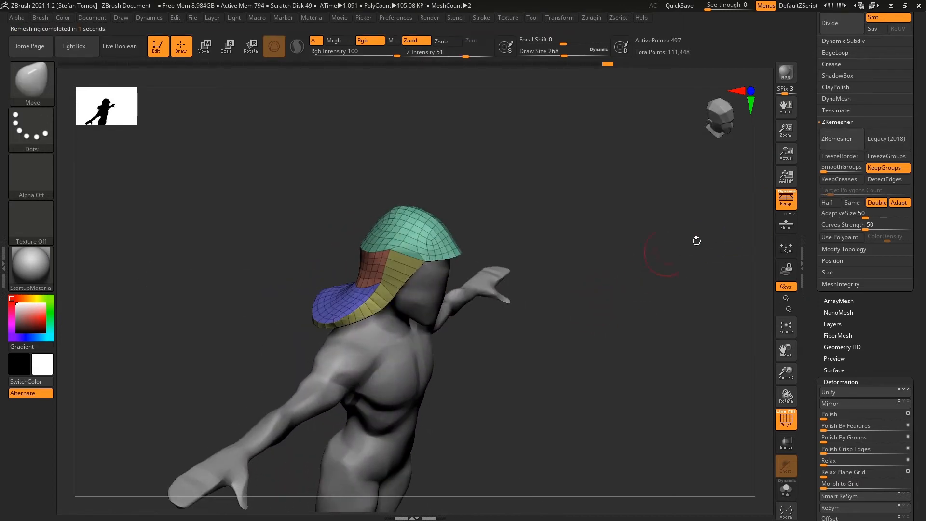
{"action": "key", "text": "ctrl+z"}
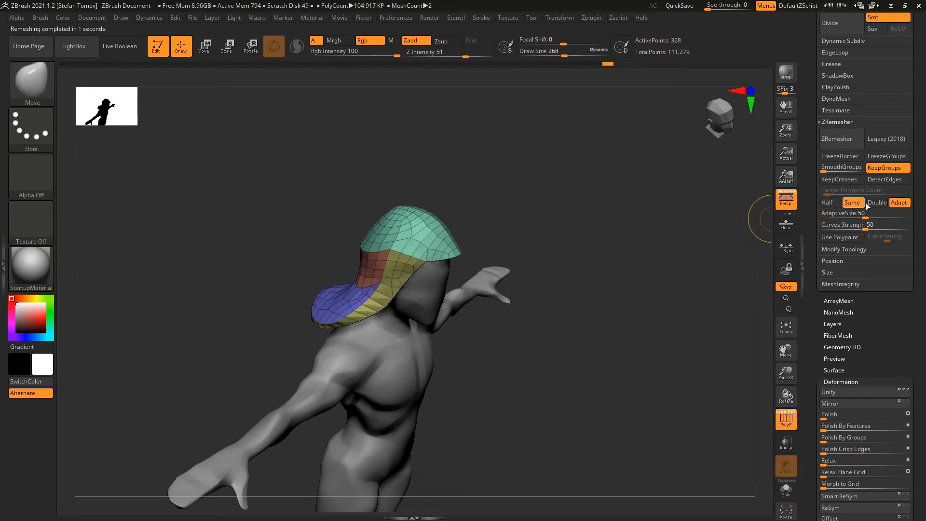
Step: Remesh the helmet with ZRemesher at a Target Polygons Count of 1, and again at Half, keeping the polygroups
{"action": "left_click", "coordinate": [857, 205]}
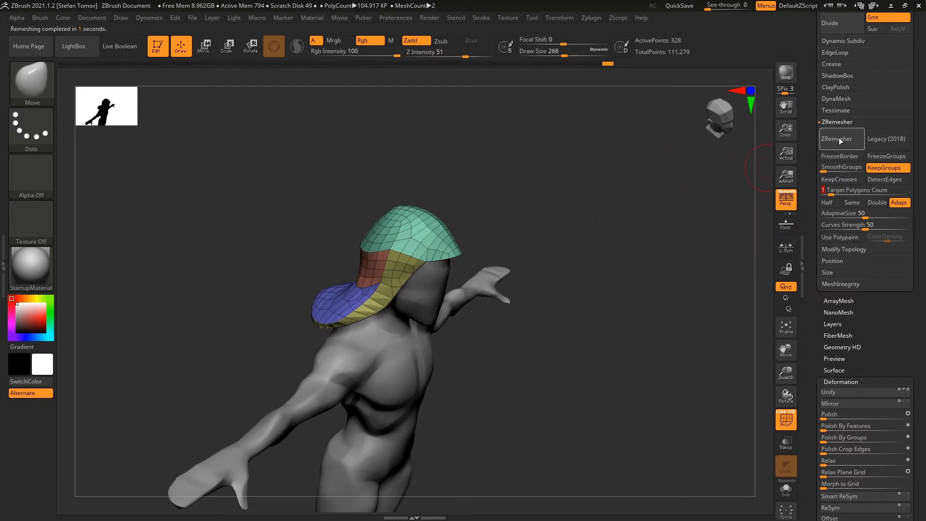
{"action": "left_click_drag", "start_coordinate": [606, 289], "coordinate": [716, 373]}
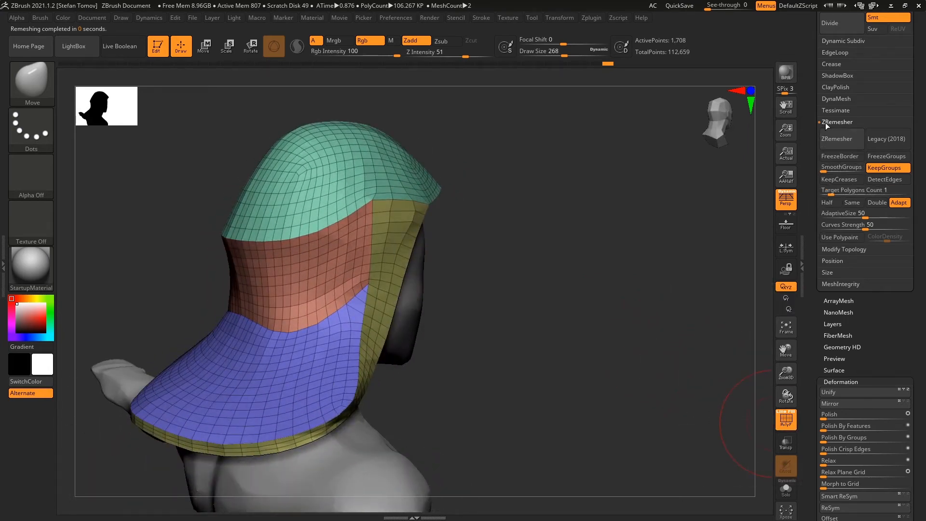
{"action": "left_click", "coordinate": [830, 203]}
{"action": "left_click", "coordinate": [837, 139]}
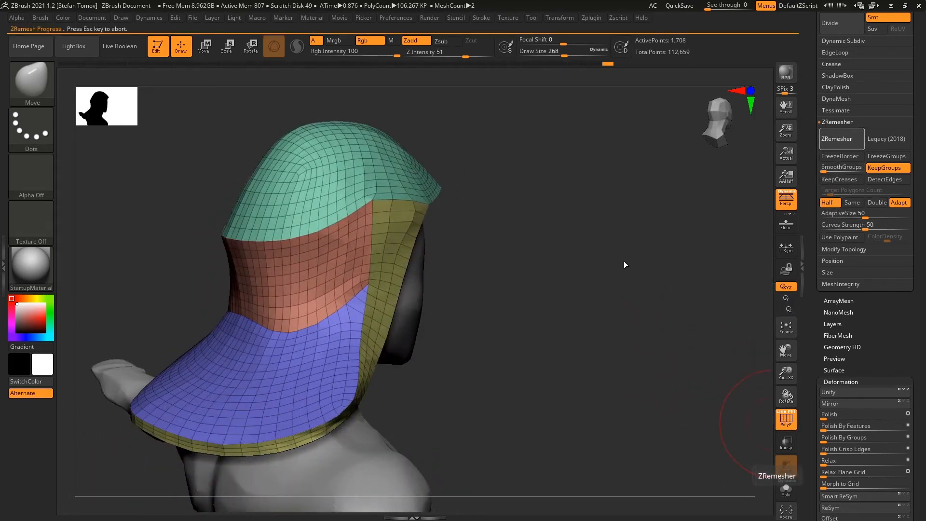
Step: Adjust the upper front edge of the helmet's cheek strip with the Move brush at draw size 192
{"action": "left_click_drag", "start_coordinate": [663, 287], "coordinate": [646, 290]}
{"action": "mouse_move", "coordinate": [729, 244]}
{"action": "left_mouse_down"}
{"action": "mouse_move", "coordinate": [601, 317]}
{"action": "mouse_move", "coordinate": [563, 285]}
{"action": "left_mouse_up"}
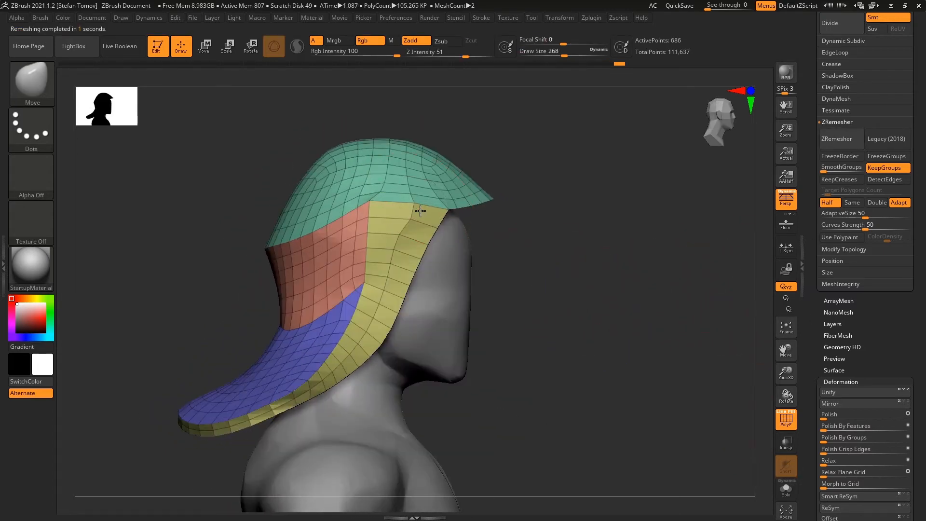
{"action": "key", "text": "s"}
{"action": "left_click_drag", "start_coordinate": [409, 219], "coordinate": [402, 215]}
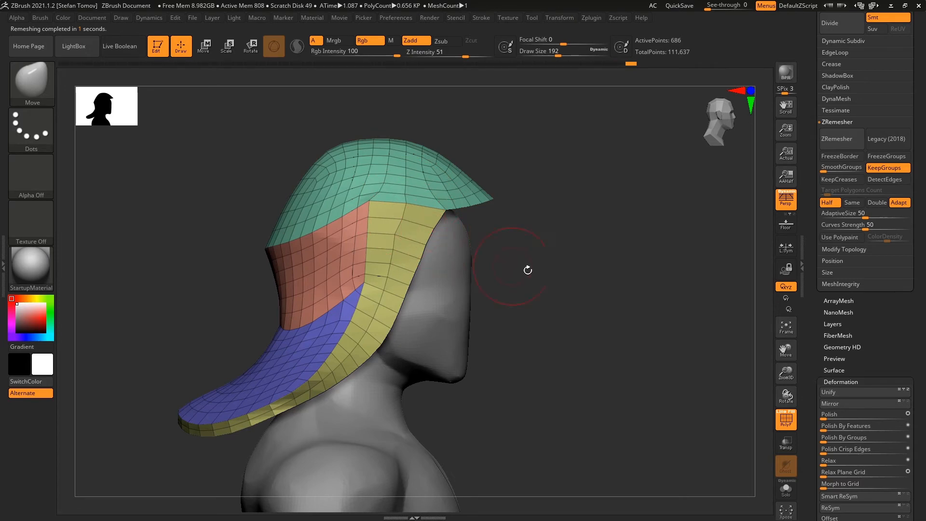
Step: Select the PM3D_Sphere3D1 subtool and shift it forward out of the rear shell
{"action": "scroll", "coordinate": [817, 237], "scroll_direction": "down", "scroll_amount": 10}
{"action": "scroll", "coordinate": [817, 236], "scroll_direction": "up", "scroll_amount": 5}
{"action": "left_click_drag", "start_coordinate": [816, 308], "coordinate": [813, 373]}
{"action": "left_click_drag", "start_coordinate": [670, 410], "coordinate": [643, 408]}
{"action": "left_click_drag", "start_coordinate": [830, 296], "coordinate": [827, 350]}
{"action": "left_click", "coordinate": [836, 255]}
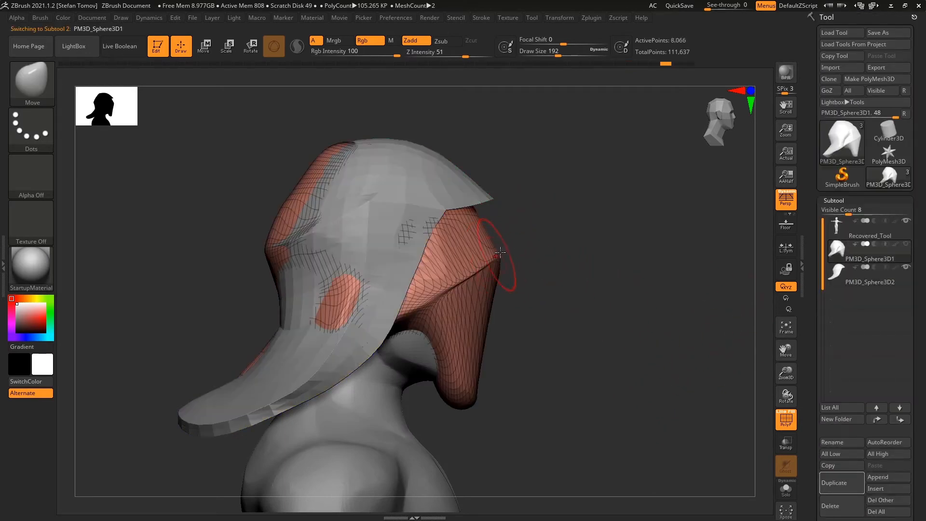
{"action": "key", "text": "w"}
{"action": "mouse_move", "coordinate": [414, 213]}
{"action": "left_mouse_down"}
{"action": "mouse_move", "coordinate": [424, 201]}
{"action": "mouse_move", "coordinate": [436, 211]}
{"action": "left_mouse_up"}
{"action": "key", "text": "q"}
Step: Isolate the front portion of the inner helmet with a lasso selection and show only this subtool in Solo mode
{"action": "key", "text": "ctrl+shift"}
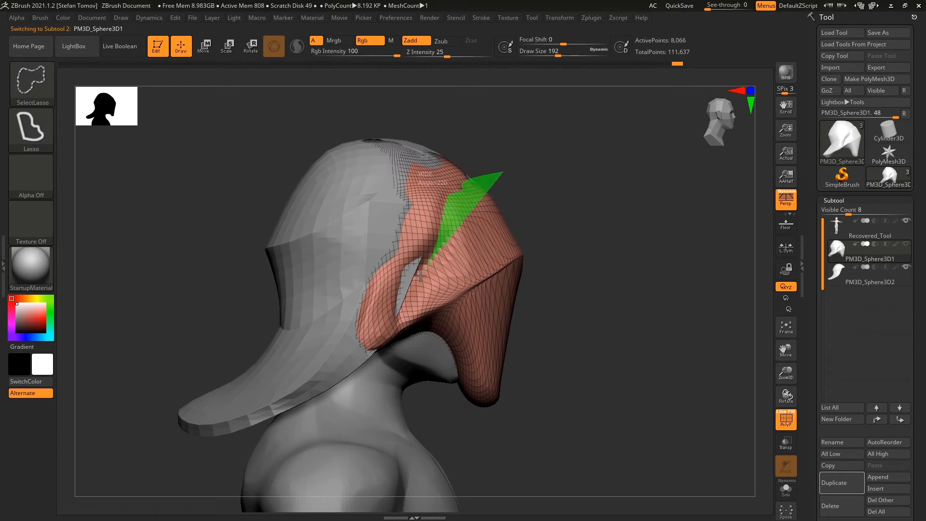
{"action": "mouse_move", "coordinate": [393, 330]}
{"action": "left_mouse_down", "text": "ctrl+shift"}
{"action": "mouse_move", "coordinate": [445, 410]}
{"action": "mouse_move", "coordinate": [623, 208]}
{"action": "left_mouse_up", "text": "ctrl+shift"}
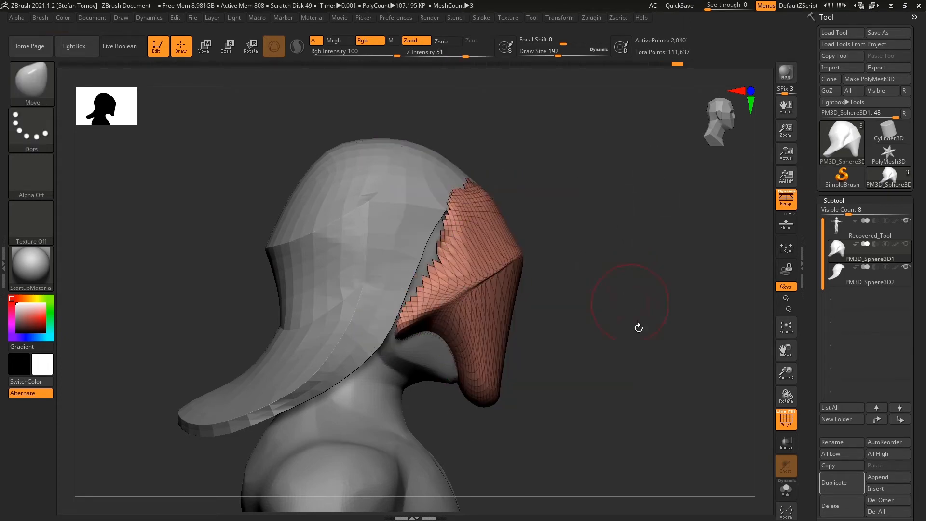
{"action": "mouse_move", "coordinate": [731, 443]}
{"action": "left_mouse_down"}
{"action": "mouse_move", "coordinate": [693, 440]}
{"action": "mouse_move", "coordinate": [766, 473]}
{"action": "mouse_move", "coordinate": [670, 444]}
{"action": "left_mouse_up"}
{"action": "left_click", "coordinate": [786, 488]}
Step: Hide the lower cheek area of the front portion, assign the remaining faces a new polygroup and unhide the whole mesh
{"action": "key", "text": "ctrl+shift"}
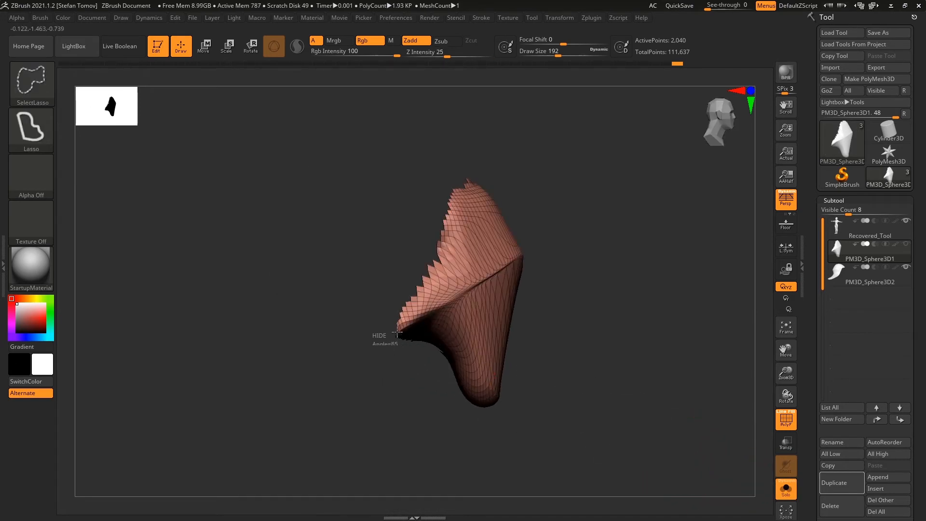
{"action": "left_click_drag", "start_coordinate": [483, 359], "coordinate": [406, 452], "text": "ctrl+alt+shift"}
{"action": "mouse_move", "coordinate": [564, 411]}
{"action": "left_mouse_down"}
{"action": "mouse_move", "coordinate": [546, 415]}
{"action": "mouse_move", "coordinate": [558, 413]}
{"action": "left_mouse_up"}
{"action": "key", "text": "ctrl+w"}
{"action": "left_click_drag", "start_coordinate": [677, 389], "coordinate": [641, 345]}
{"action": "left_click", "coordinate": [549, 264], "text": "ctrl+shift"}
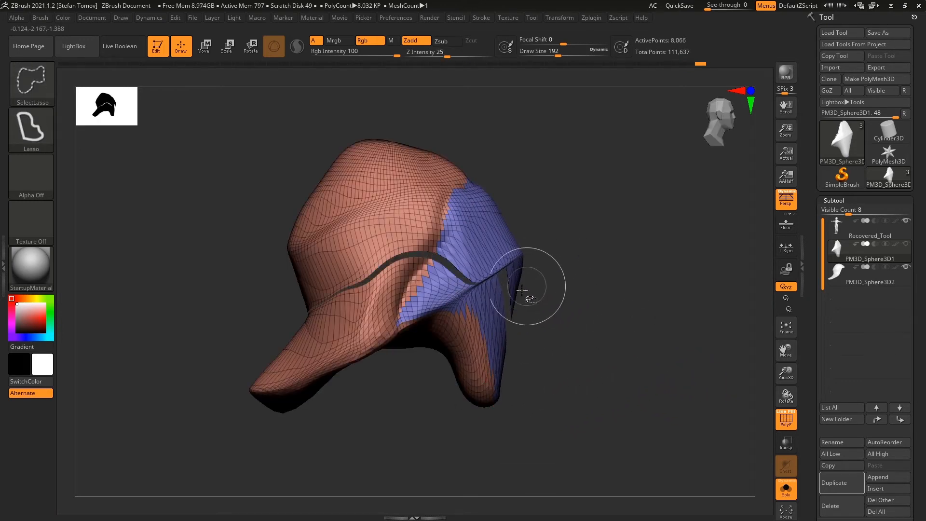
Step: Isolate the blue front polygroup and split off the area below its ridge as a separate polygroup with the selection lasso
{"action": "left_click", "coordinate": [513, 278], "text": "ctrl+shift"}
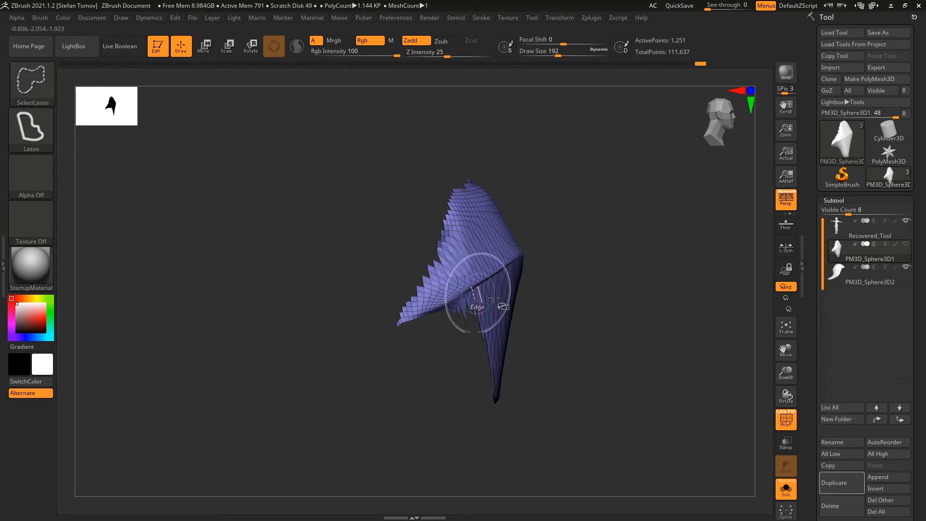
{"action": "left_click_drag", "start_coordinate": [469, 288], "coordinate": [463, 451], "text": "ctrl+shift"}
{"action": "left_click", "coordinate": [603, 289], "text": "ctrl+shift"}
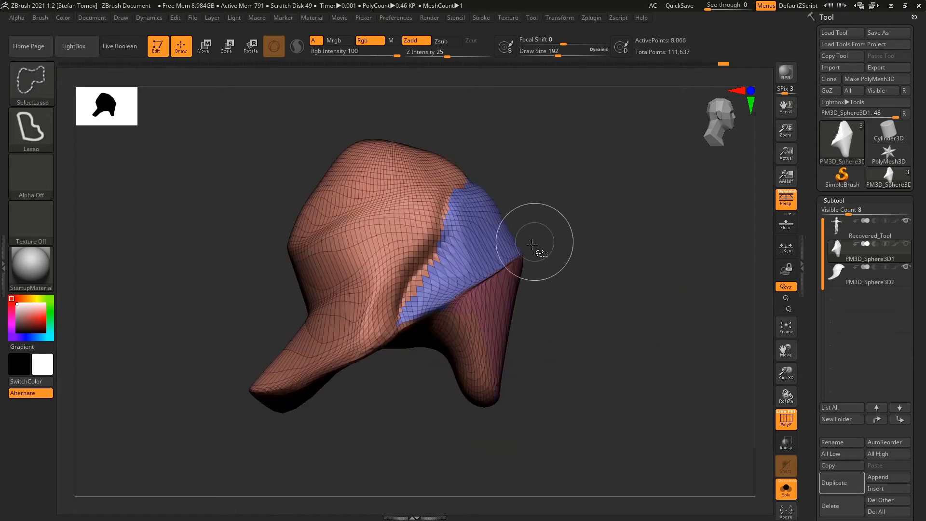
Step: Isolate the two front polygroups and delete the hidden rest of the mesh with Del Hidden
{"action": "left_click", "coordinate": [506, 248], "text": "ctrl+shift"}
{"action": "left_click", "coordinate": [505, 254], "text": "ctrl+shift"}
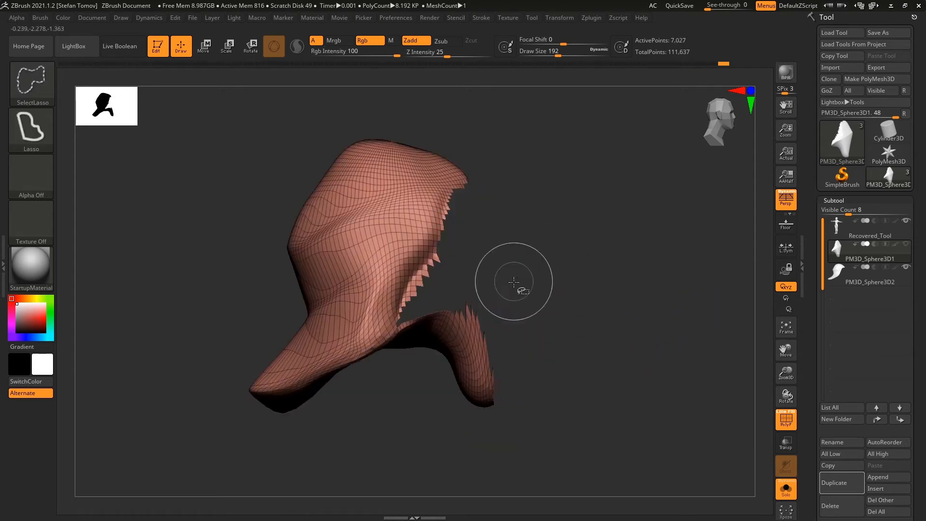
{"action": "left_click_drag", "start_coordinate": [608, 290], "coordinate": [654, 380], "text": "ctrl+shift"}
{"action": "left_click_drag", "start_coordinate": [813, 507], "coordinate": [830, 326]}
{"action": "left_click", "coordinate": [834, 277]}
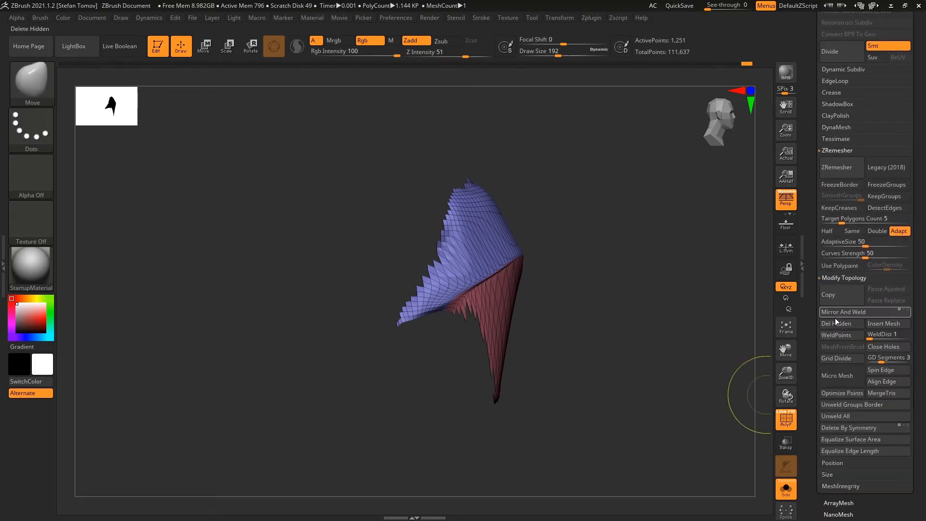
Step: Smooth the jagged borders of the isolated front piece with Polish By Groups
{"action": "left_click_drag", "start_coordinate": [814, 356], "coordinate": [823, 250]}
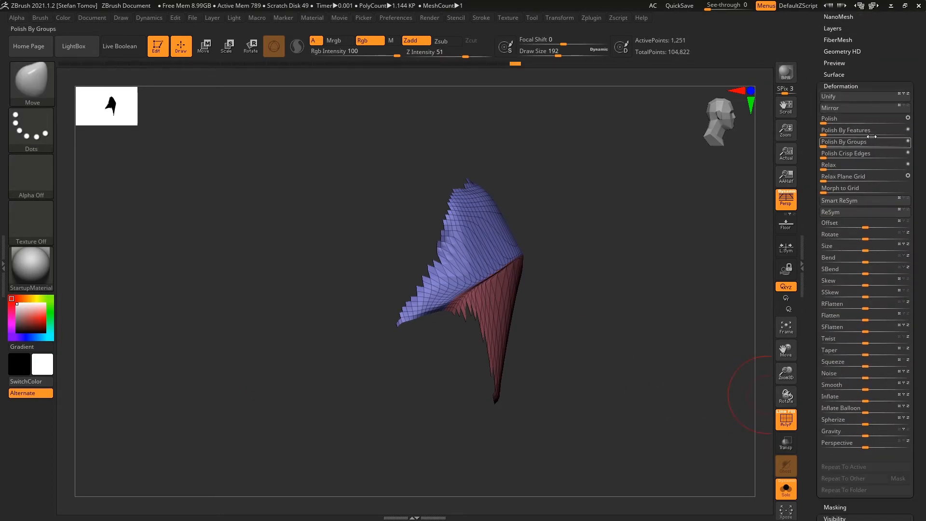
{"action": "left_click_drag", "start_coordinate": [871, 138], "coordinate": [888, 139]}
{"action": "mouse_move", "coordinate": [539, 283]}
{"action": "left_mouse_down"}
{"action": "mouse_move", "coordinate": [683, 274]}
{"action": "mouse_move", "coordinate": [641, 244]}
{"action": "mouse_move", "coordinate": [615, 331]}
{"action": "mouse_move", "coordinate": [399, 421]}
{"action": "mouse_move", "coordinate": [370, 416]}
{"action": "mouse_move", "coordinate": [285, 333]}
{"action": "left_mouse_up"}
{"action": "left_click_drag", "start_coordinate": [424, 365], "coordinate": [596, 300]}
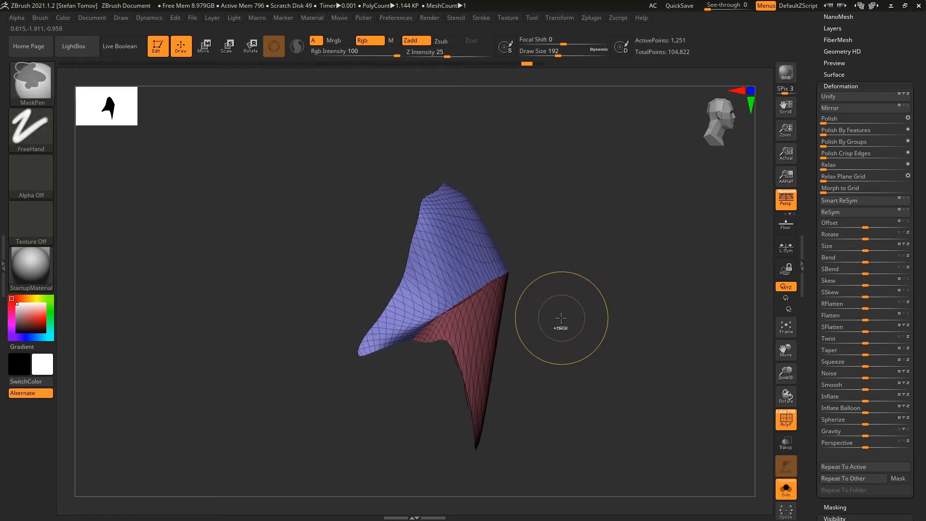
Step: Undo the polish and the deletion, and grow the visible front area into the surrounding faces
{"action": "key", "text": "ctrl+z"}
{"action": "key", "text": "ctrl+z"}
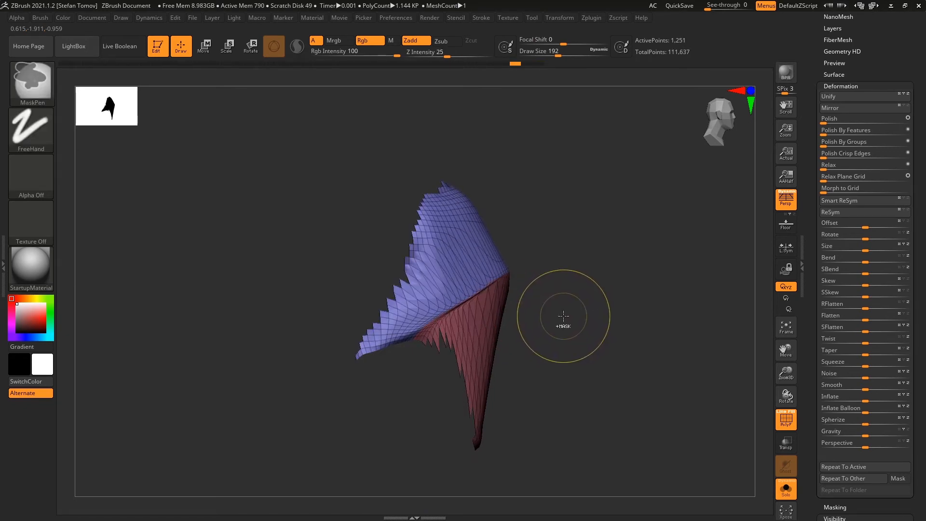
{"action": "key", "text": "ctrl+z"}
{"action": "key", "text": "ctrl+shift+z"}
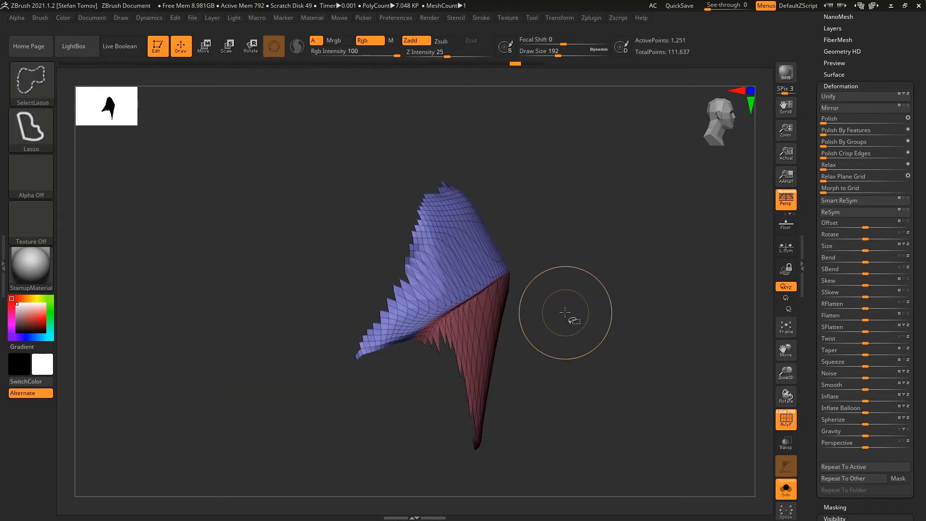
{"action": "key", "text": "ctrl+shift+x"}
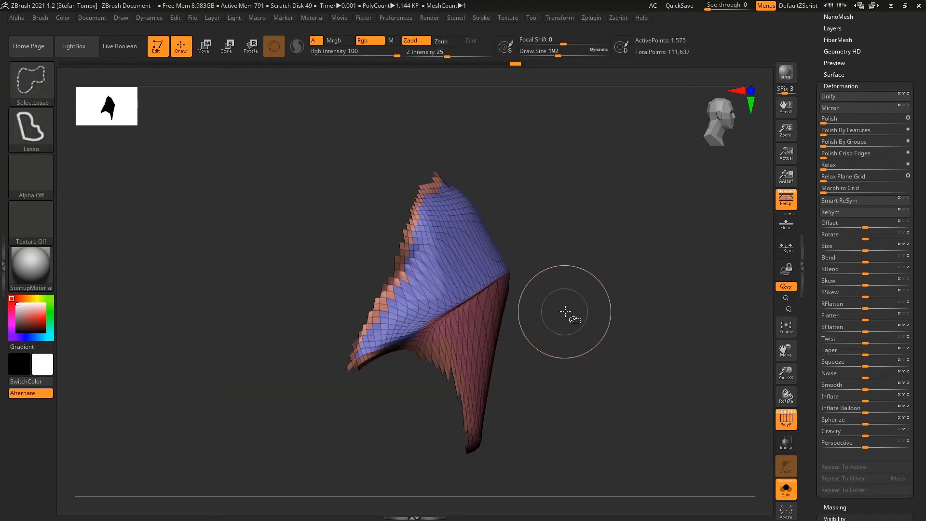
{"action": "key", "text": "ctrl+shift+x"}
Step: Delete the hidden geometry around the enlarged front piece and smooth its borders with Polish By Features
{"action": "left_click_drag", "start_coordinate": [596, 317], "coordinate": [660, 295]}
{"action": "scroll", "coordinate": [812, 212], "scroll_direction": "up", "scroll_amount": 8}
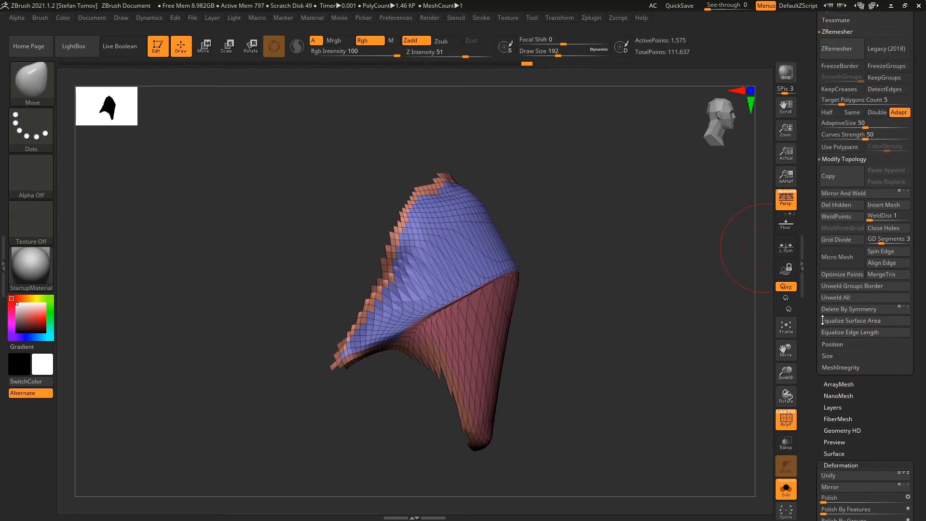
{"action": "scroll", "coordinate": [827, 256], "scroll_direction": "down", "scroll_amount": 8}
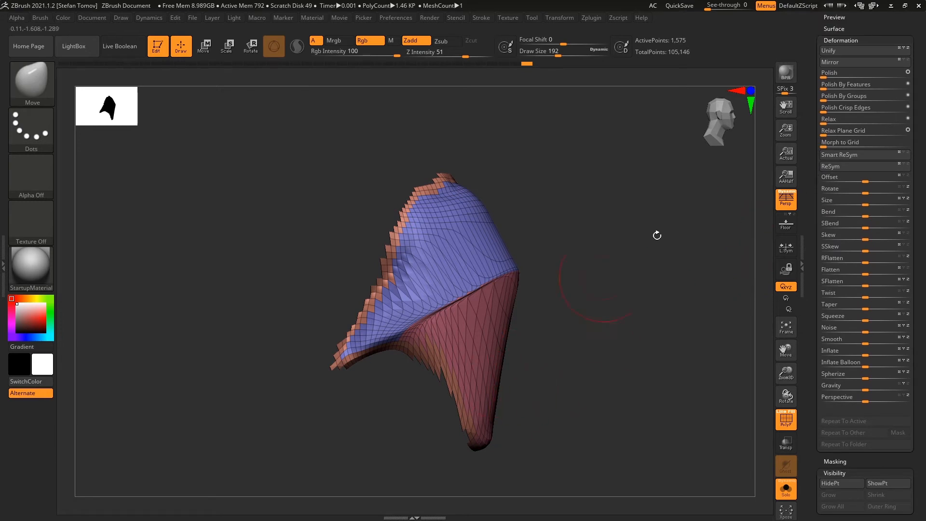
{"action": "left_click", "coordinate": [861, 86]}
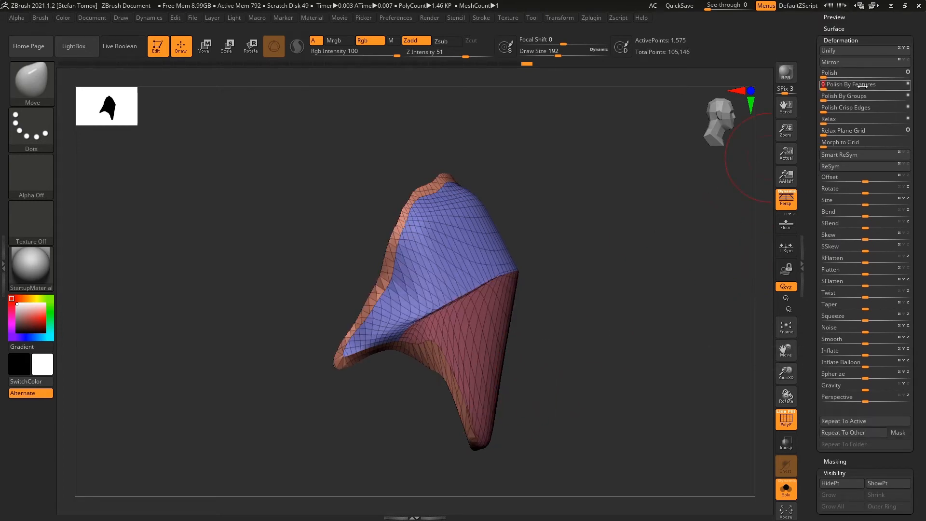
{"action": "left_click_drag", "start_coordinate": [676, 207], "coordinate": [629, 244]}
Step: Undo the polish, deletion and visibility changes back to the complete helmet with its front polygroups
{"action": "key", "text": "ctrl+z"}
{"action": "key", "text": "ctrl+z"}
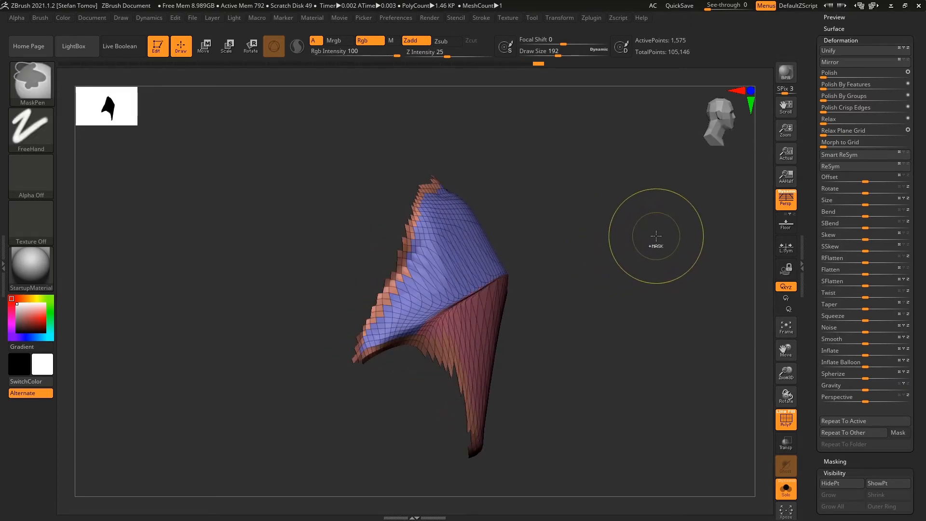
{"action": "key", "text": "ctrl+z"}
{"action": "key", "text": "ctrl+z"}
{"action": "key", "text": "ctrl+z"}
{"action": "key", "text": "ctrl+z"}
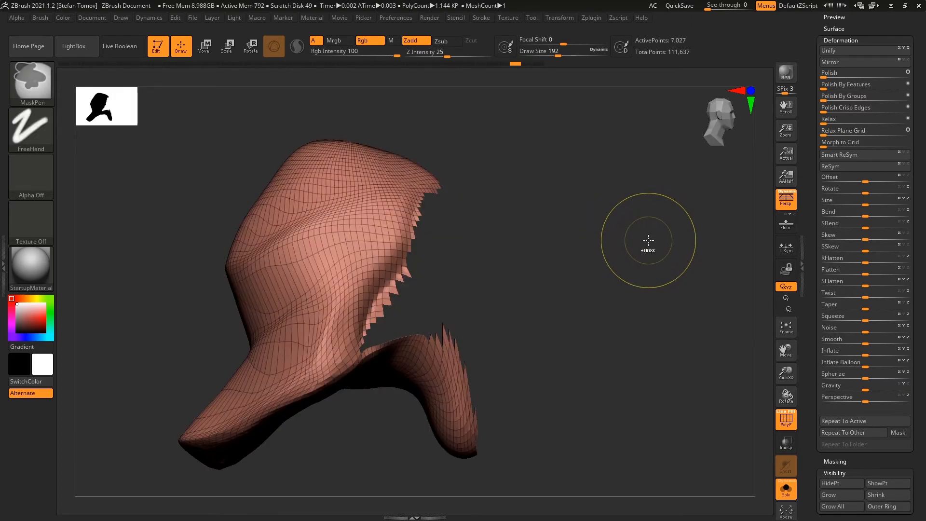
{"action": "key", "text": "ctrl+z"}
{"action": "key", "text": "ctrl+z"}
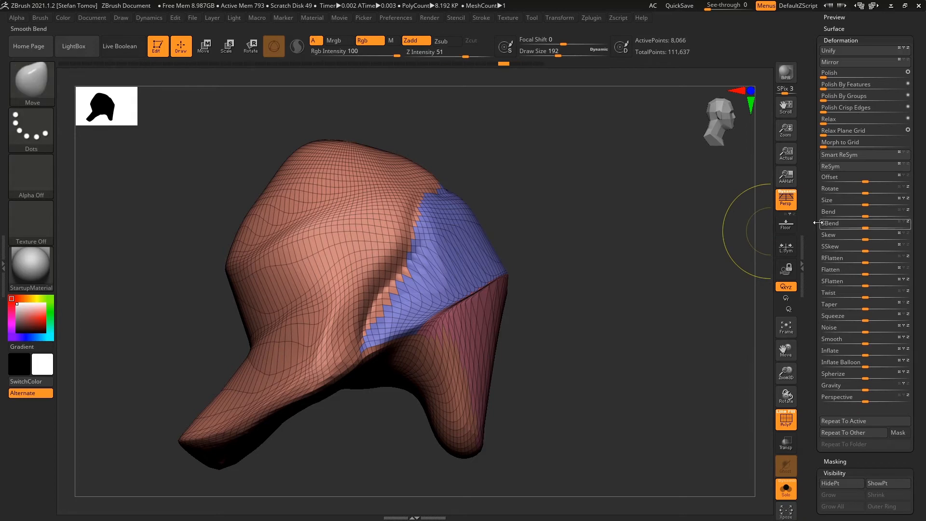
Step: Convert the inner helmet to a DynaMesh at resolution 128
{"action": "left_click_drag", "start_coordinate": [820, 40], "coordinate": [820, 317]}
{"action": "scroll", "coordinate": [825, 289], "scroll_direction": "up", "scroll_amount": 5}
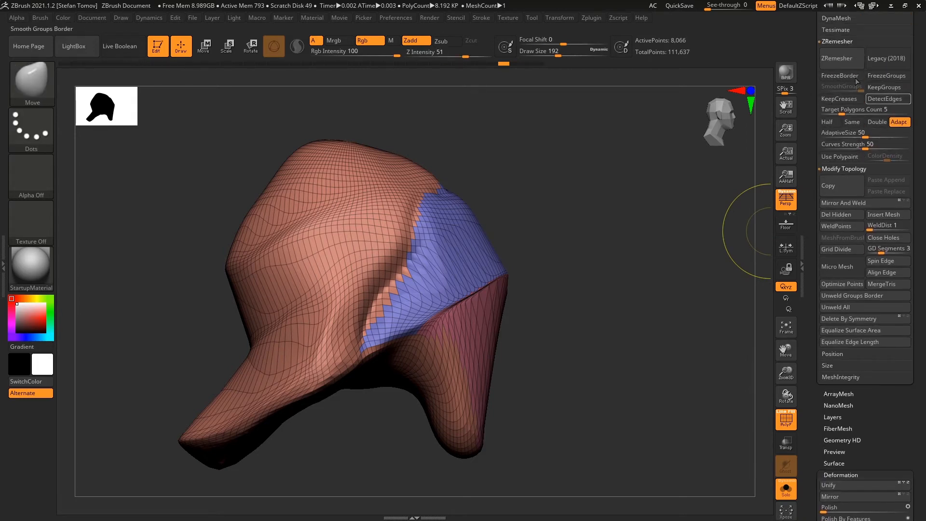
{"action": "scroll", "coordinate": [868, 94], "scroll_direction": "up", "scroll_amount": 3}
{"action": "left_click", "coordinate": [838, 65]}
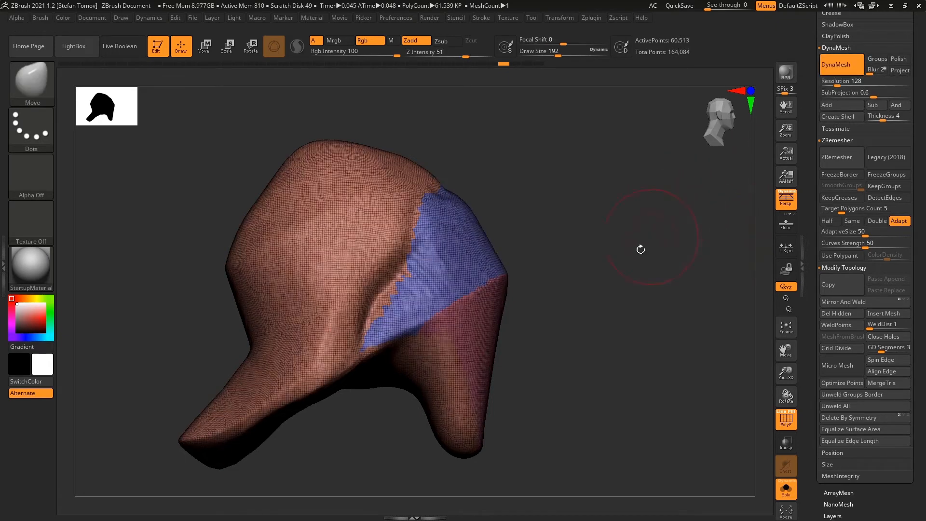
Step: Switch the selection brush to SelectRect and isolate the blue upper front polygroup
{"action": "left_click", "coordinate": [465, 258], "text": "ctrl+shift"}
{"action": "key", "text": "ctrl+z"}
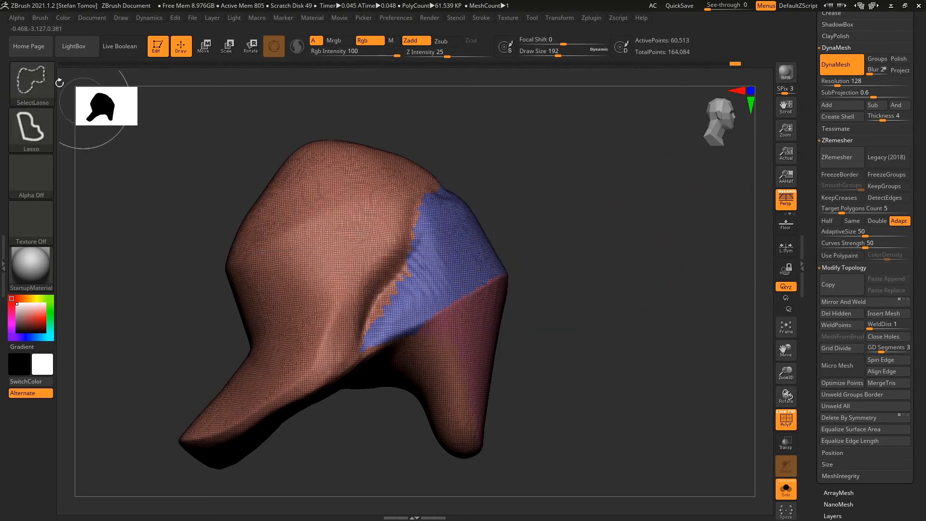
{"action": "left_click", "coordinate": [32, 82]}
{"action": "left_click", "coordinate": [369, 135]}
{"action": "left_click", "coordinate": [457, 289], "text": "ctrl+shift"}
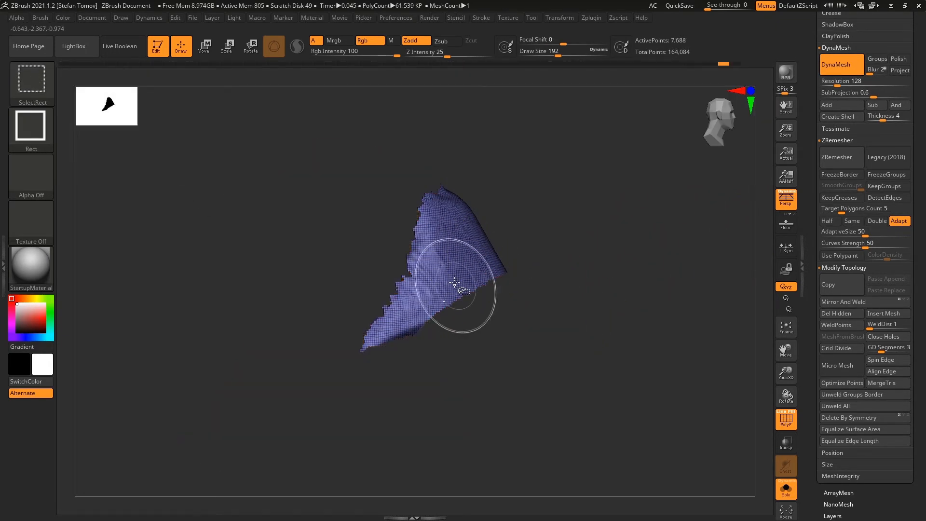
Step: Show both the blue and red front polygroups and hide the stray polygons along the red group's inner edge and pointed lower tip
{"action": "left_click", "coordinate": [456, 289], "text": "ctrl+shift"}
{"action": "left_click", "coordinate": [486, 341], "text": "ctrl+shift"}
{"action": "left_click_drag", "start_coordinate": [583, 323], "coordinate": [615, 377], "text": "ctrl+shift"}
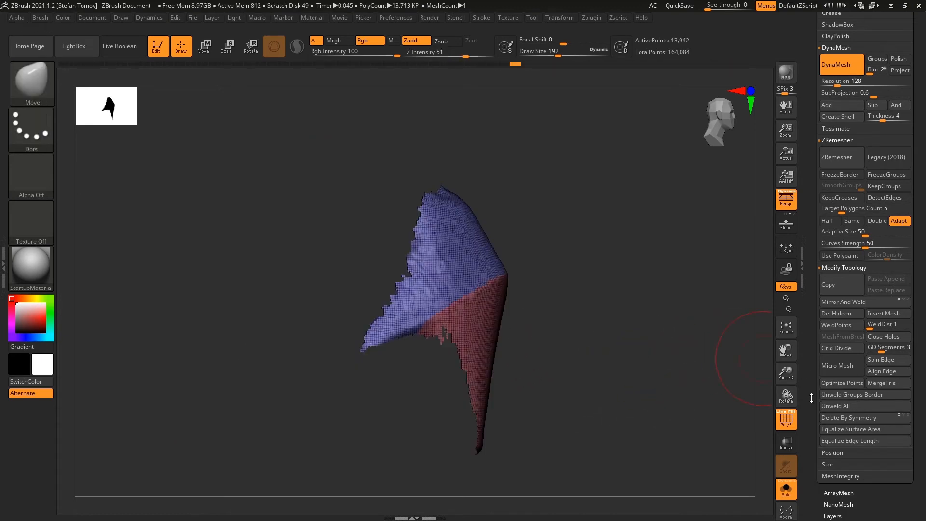
{"action": "scroll", "coordinate": [864, 338], "scroll_direction": "down", "scroll_amount": 8}
{"action": "right_click_drag", "start_coordinate": [573, 324], "coordinate": [620, 333], "text": "ctrl"}
{"action": "left_click_drag", "start_coordinate": [388, 370], "coordinate": [431, 328], "text": "ctrl+alt+shift"}
{"action": "left_click_drag", "start_coordinate": [587, 384], "coordinate": [681, 321]}
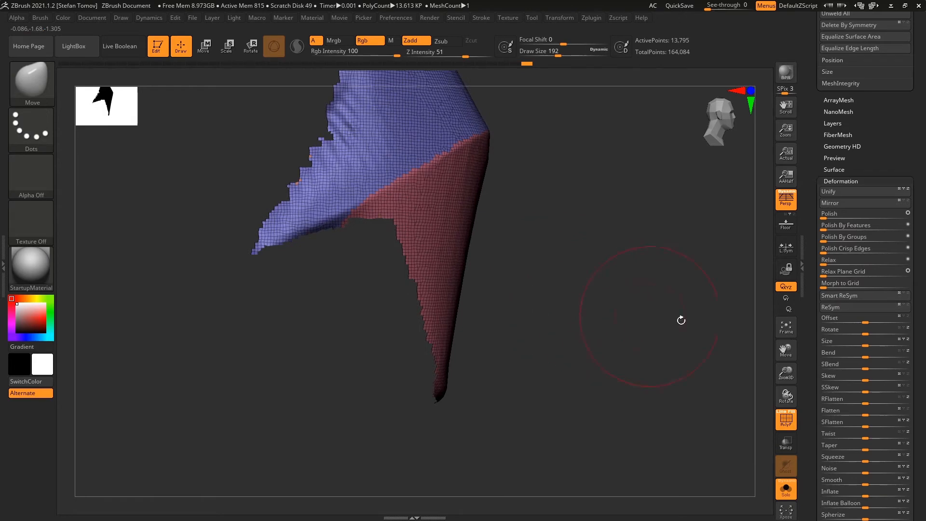
{"action": "key", "text": "ctrl+shift"}
{"action": "left_click_drag", "start_coordinate": [439, 382], "coordinate": [439, 383], "text": "ctrl+alt+shift"}
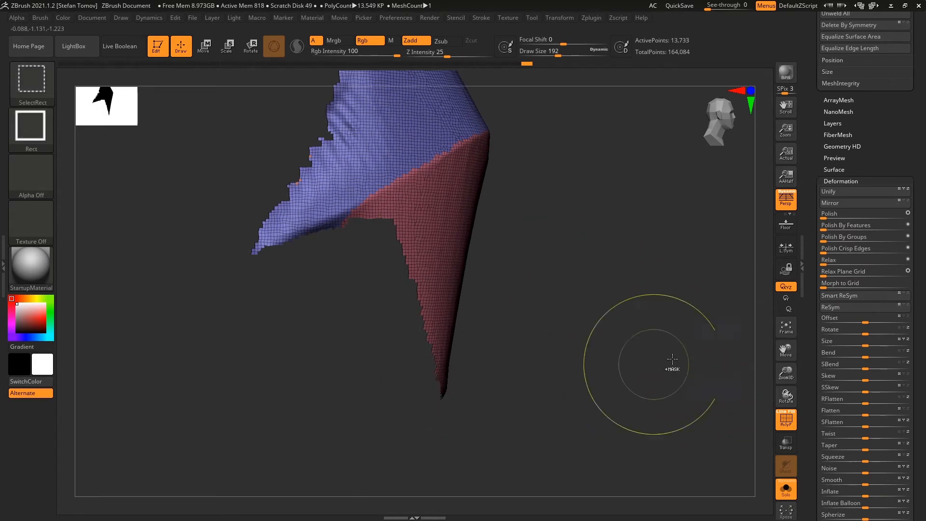
Step: Delete the hidden geometry with its points welded, and smooth the front piece's jagged borders with Polish By Features
{"action": "scroll", "coordinate": [817, 211], "scroll_direction": "up", "scroll_amount": 10}
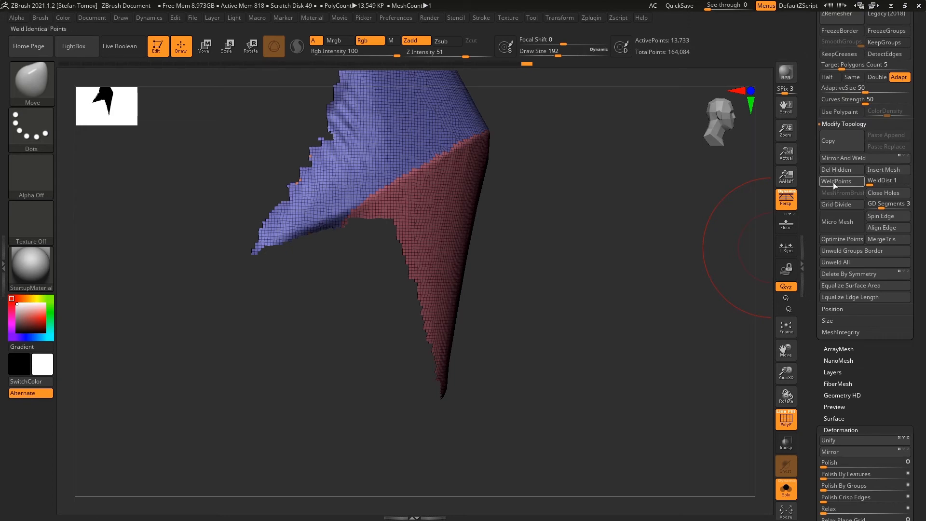
{"action": "left_click", "coordinate": [835, 182]}
{"action": "scroll", "coordinate": [844, 193], "scroll_direction": "down", "scroll_amount": 10}
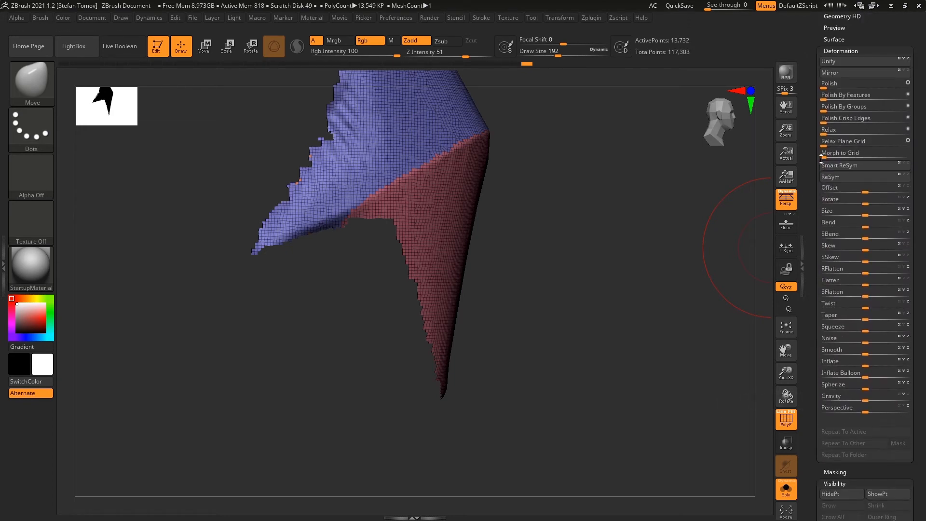
{"action": "left_click_drag", "start_coordinate": [864, 206], "coordinate": [887, 208]}
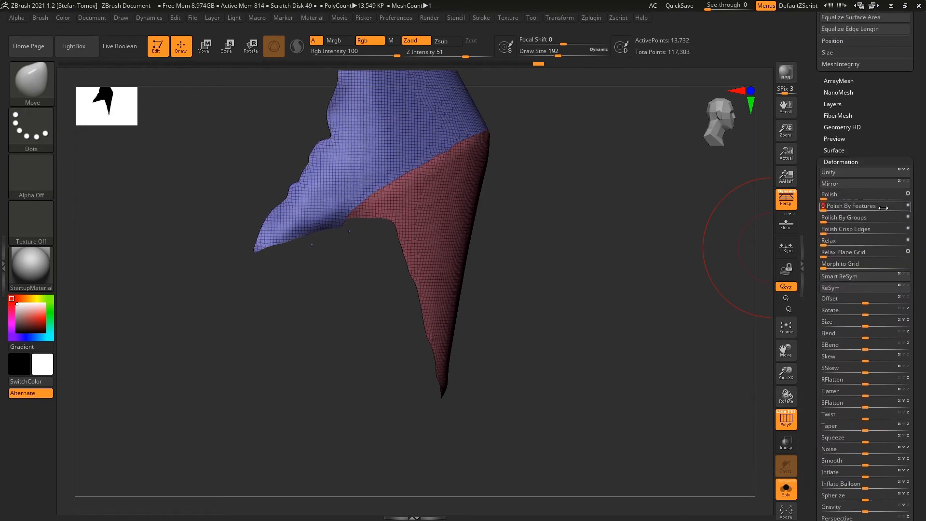
{"action": "left_click_drag", "start_coordinate": [906, 205], "coordinate": [907, 207]}
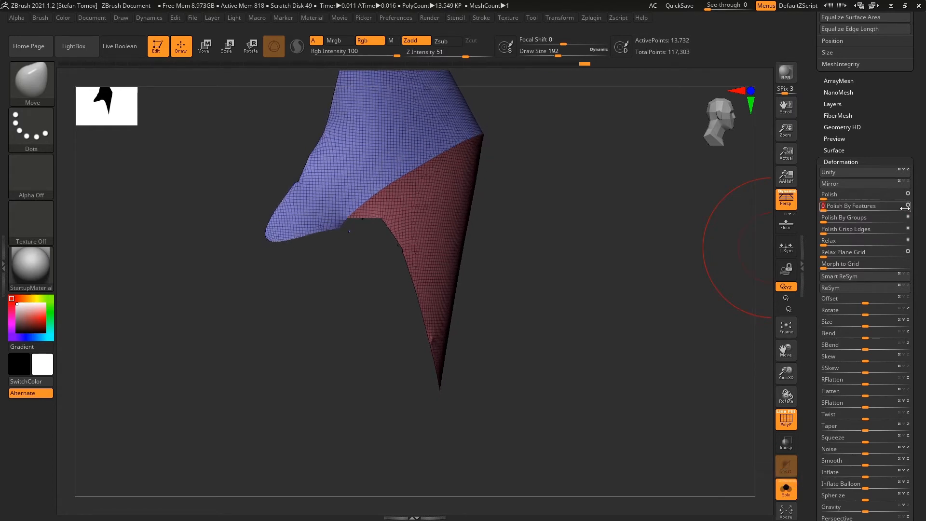
Step: Remesh the front piece with ZRemesher at half the polygon count, with KeepGroups on and SmoothGroups at 0.24359
{"action": "mouse_move", "coordinate": [641, 287]}
{"action": "left_mouse_down"}
{"action": "mouse_move", "coordinate": [615, 316]}
{"action": "mouse_move", "coordinate": [600, 314]}
{"action": "mouse_move", "coordinate": [646, 297]}
{"action": "left_mouse_up"}
{"action": "scroll", "coordinate": [829, 260], "scroll_direction": "up", "scroll_amount": 8}
{"action": "scroll", "coordinate": [828, 261], "scroll_direction": "down", "scroll_amount": 2}
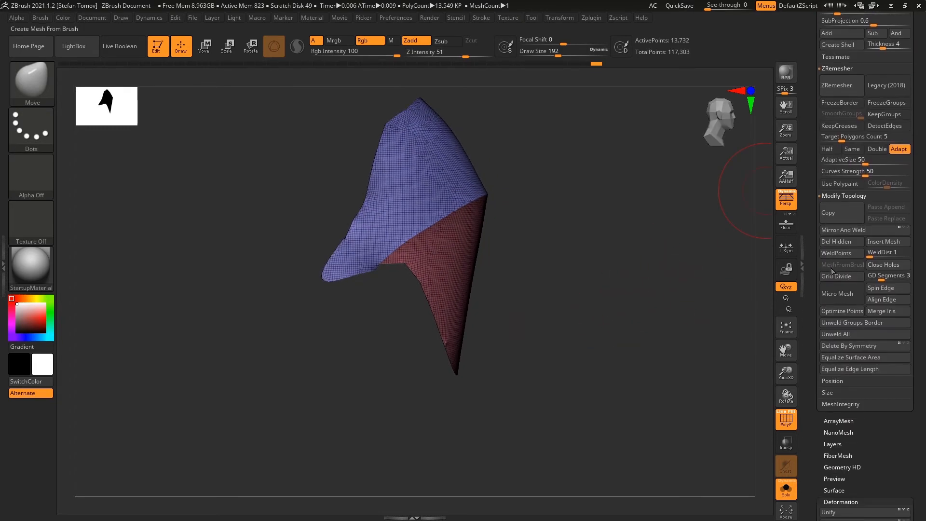
{"action": "left_click_drag", "start_coordinate": [728, 294], "coordinate": [716, 312]}
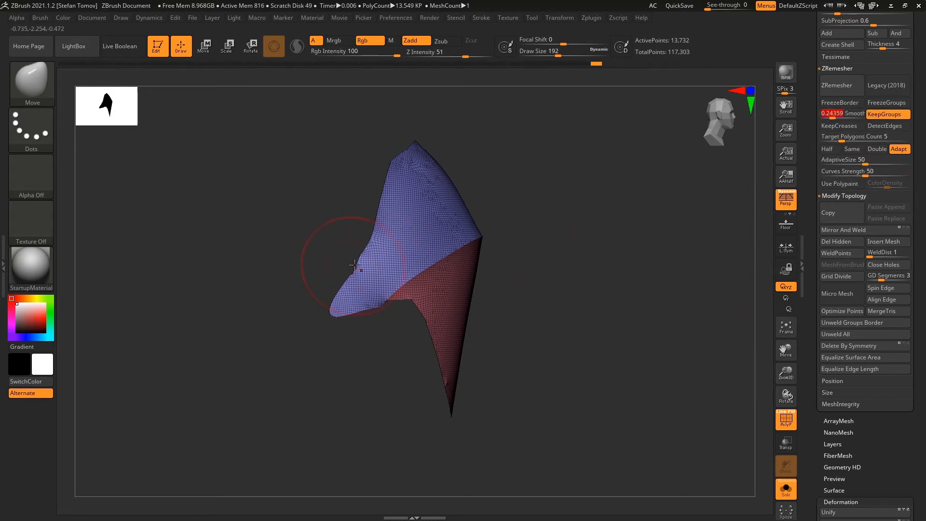
{"action": "left_click", "coordinate": [837, 149]}
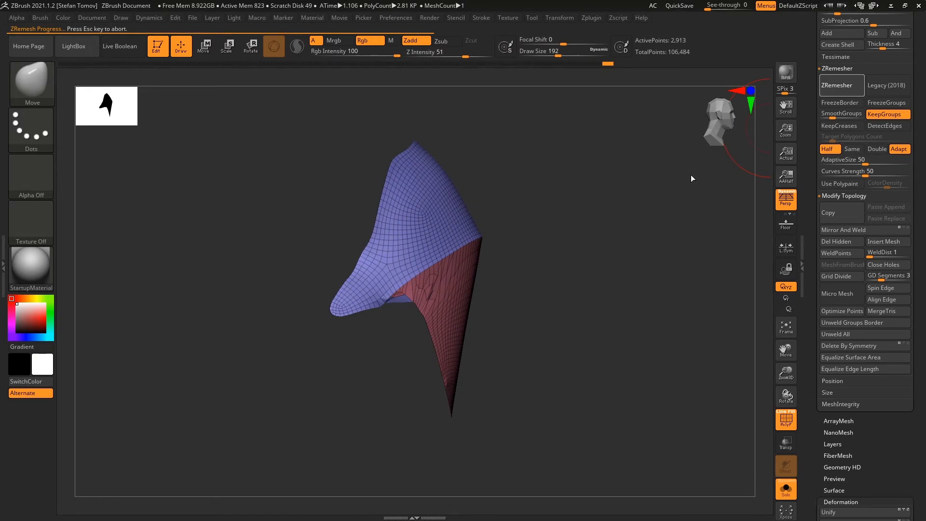
Step: Reshape the side notch of the front piece with the Move brush at draw size 71 and remesh it again at half density
{"action": "mouse_move", "coordinate": [437, 314]}
{"action": "left_mouse_down"}
{"action": "mouse_move", "coordinate": [558, 283]}
{"action": "mouse_move", "coordinate": [627, 241]}
{"action": "mouse_move", "coordinate": [628, 289]}
{"action": "mouse_move", "coordinate": [450, 308]}
{"action": "left_mouse_up"}
{"action": "mouse_move", "coordinate": [314, 344]}
{"action": "left_mouse_down"}
{"action": "mouse_move", "coordinate": [383, 335]}
{"action": "mouse_move", "coordinate": [305, 335]}
{"action": "left_mouse_up"}
{"action": "key", "text": "s"}
{"action": "left_click_drag", "start_coordinate": [356, 320], "coordinate": [349, 321]}
{"action": "left_click_drag", "start_coordinate": [340, 287], "coordinate": [354, 283]}
{"action": "mouse_move", "coordinate": [347, 333]}
{"action": "left_mouse_down"}
{"action": "mouse_move", "coordinate": [355, 316]}
{"action": "mouse_move", "coordinate": [342, 290]}
{"action": "left_mouse_up"}
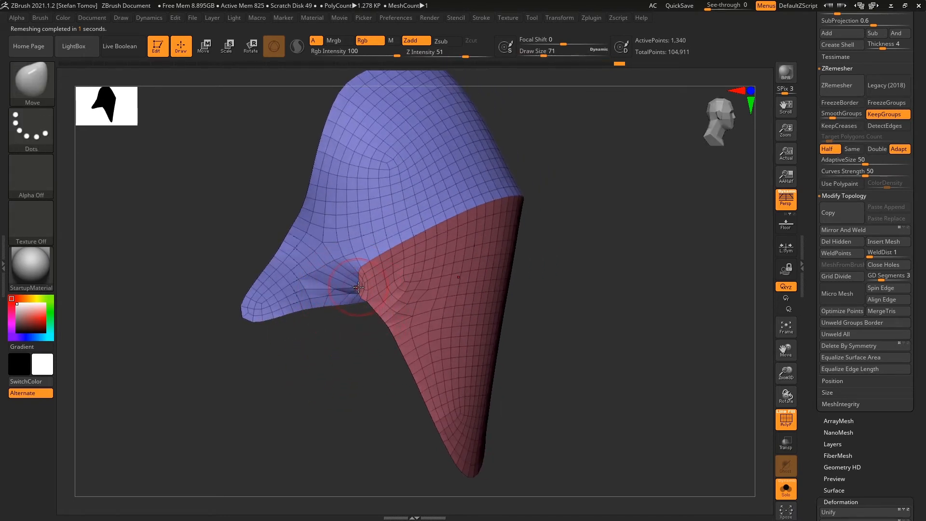
{"action": "mouse_move", "coordinate": [333, 333]}
{"action": "left_mouse_down"}
{"action": "mouse_move", "coordinate": [352, 347]}
{"action": "mouse_move", "coordinate": [420, 293]}
{"action": "left_mouse_up"}
{"action": "left_click", "coordinate": [832, 87]}
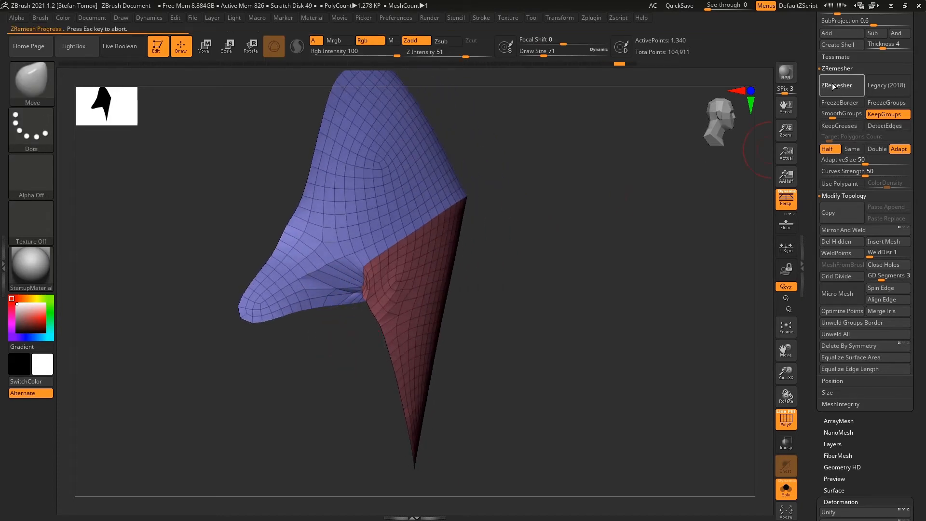
Step: Turn off Solo and pull the front piece's upper rim and side tip against the helmet with the Move brush at draw size 453
{"action": "left_click_drag", "start_coordinate": [598, 279], "coordinate": [646, 331]}
{"action": "left_click", "coordinate": [786, 490]}
{"action": "key", "text": "w"}
{"action": "key", "text": "b"}
{"action": "key", "text": "m"}
{"action": "key", "text": "v"}
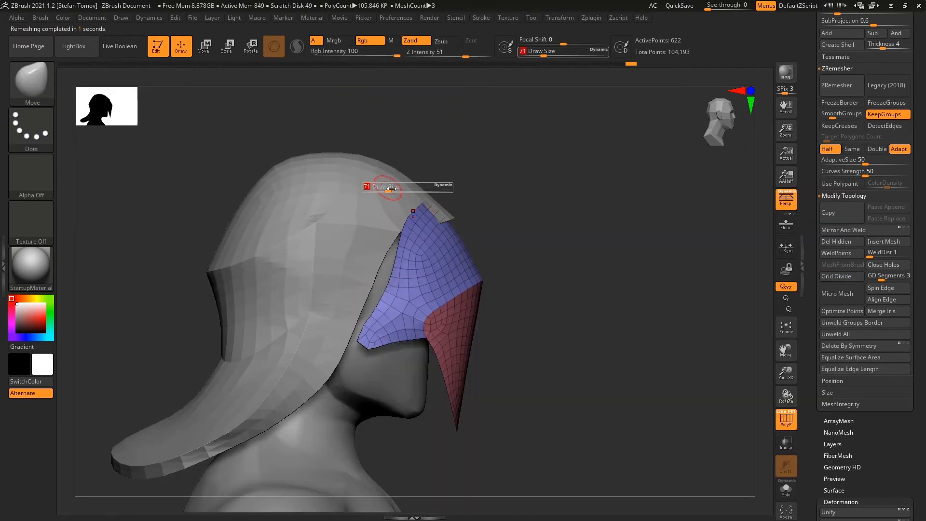
{"action": "left_click_drag", "start_coordinate": [418, 222], "coordinate": [439, 205]}
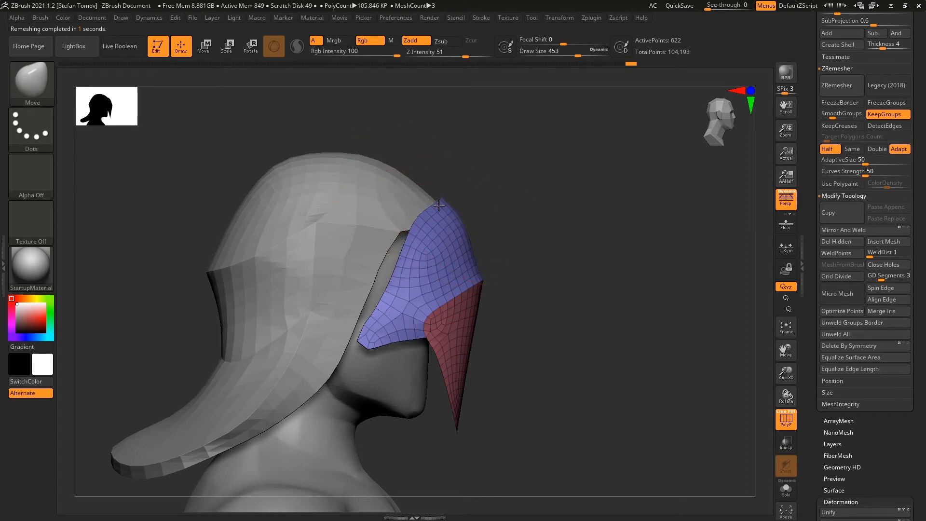
{"action": "mouse_move", "coordinate": [359, 334]}
{"action": "left_mouse_down"}
{"action": "mouse_move", "coordinate": [346, 309]}
{"action": "mouse_move", "coordinate": [337, 311]}
{"action": "left_mouse_up"}
Step: Reshape the long lower point and the side of the front piece with large strokes of the Move brush at draw size 666
{"action": "key", "text": "s"}
{"action": "left_click_drag", "start_coordinate": [433, 410], "coordinate": [444, 410]}
{"action": "left_click_drag", "start_coordinate": [456, 425], "coordinate": [434, 444]}
{"action": "mouse_move", "coordinate": [484, 424]}
{"action": "left_mouse_down"}
{"action": "mouse_move", "coordinate": [496, 392]}
{"action": "mouse_move", "coordinate": [558, 357]}
{"action": "mouse_move", "coordinate": [559, 320]}
{"action": "left_mouse_up"}
{"action": "key", "text": "w"}
{"action": "left_click_drag", "start_coordinate": [355, 264], "coordinate": [374, 266]}
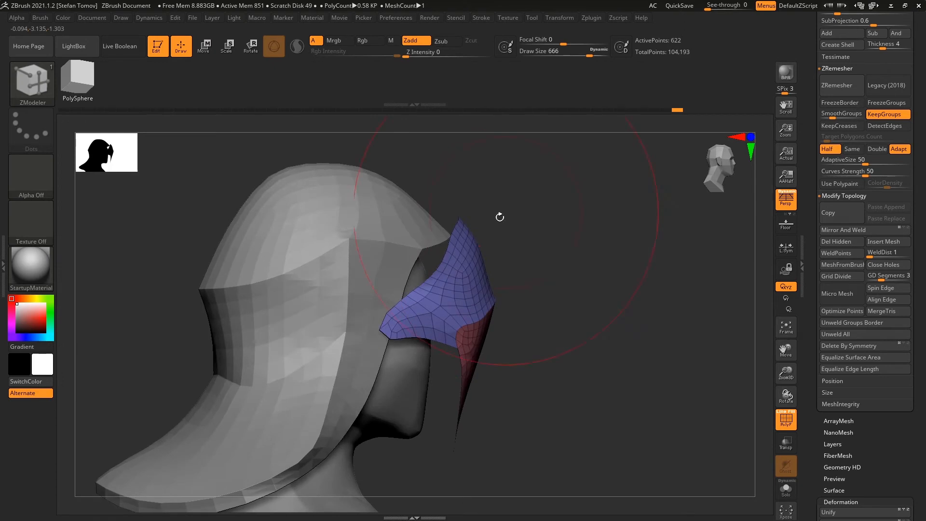
Step: Thicken the front piece with the ZModeler polygon action Extrude, targeting All Polygons with the One Side Poly modifier
{"action": "left_click_drag", "start_coordinate": [460, 247], "coordinate": [457, 246]}
{"action": "key", "text": "space"}
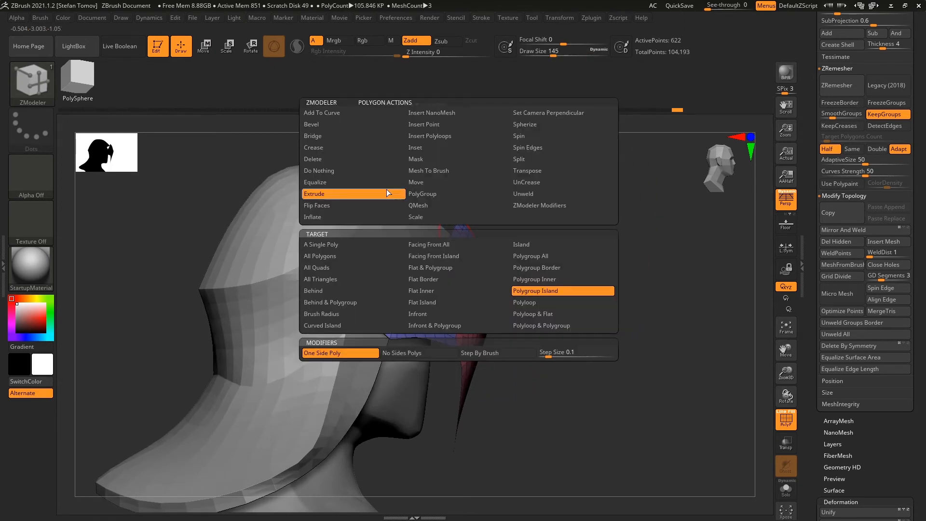
{"action": "left_click", "coordinate": [319, 256]}
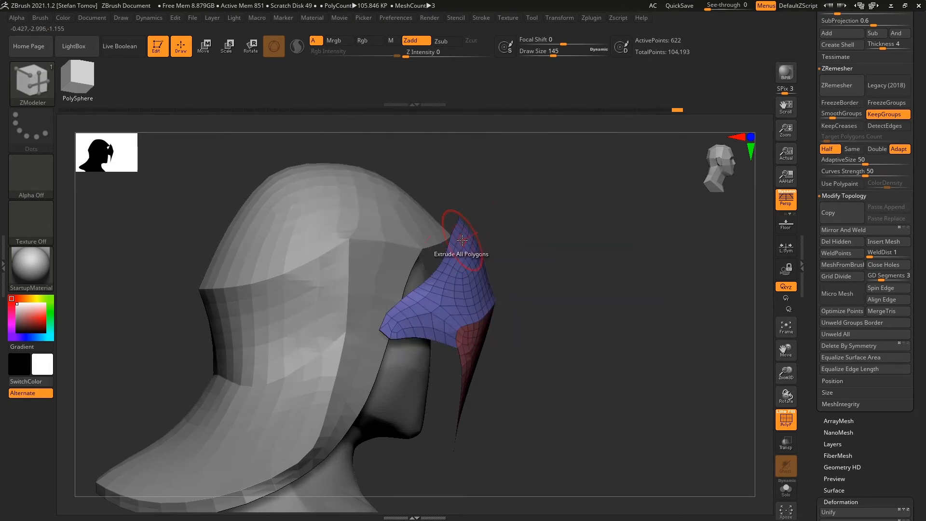
{"action": "mouse_move", "coordinate": [462, 241]}
{"action": "left_mouse_down"}
{"action": "mouse_move", "coordinate": [474, 271]}
{"action": "mouse_move", "coordinate": [520, 255]}
{"action": "mouse_move", "coordinate": [560, 260]}
{"action": "left_mouse_up"}
{"action": "key", "text": "ctrl+z"}
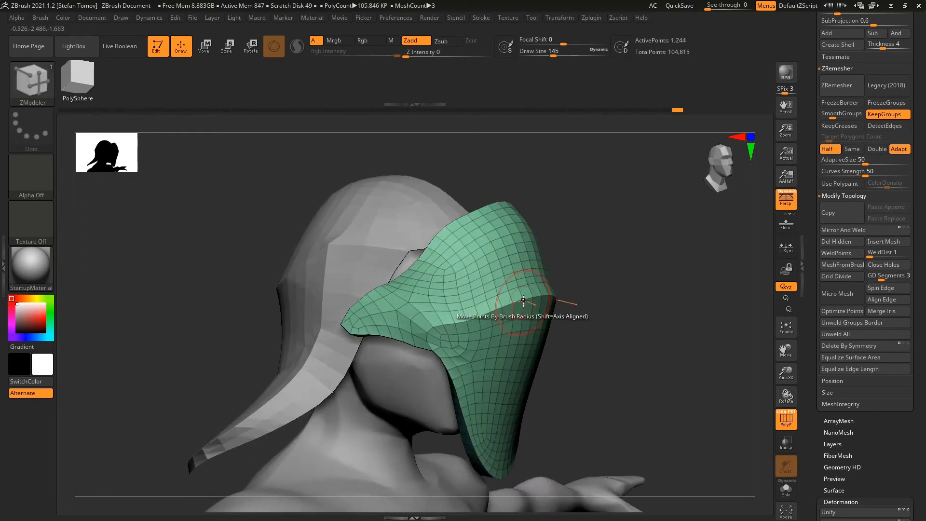
{"action": "key", "text": "space"}
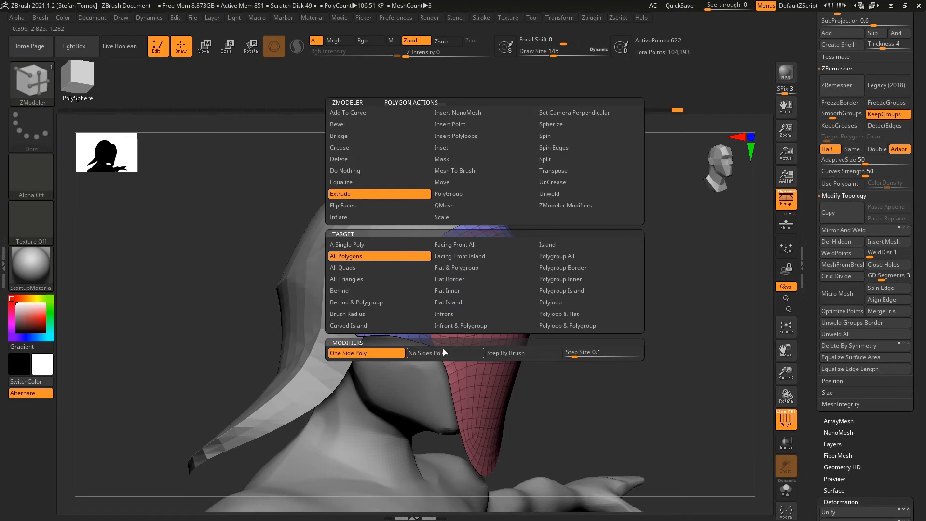
{"action": "left_click_drag", "start_coordinate": [541, 372], "coordinate": [502, 306]}
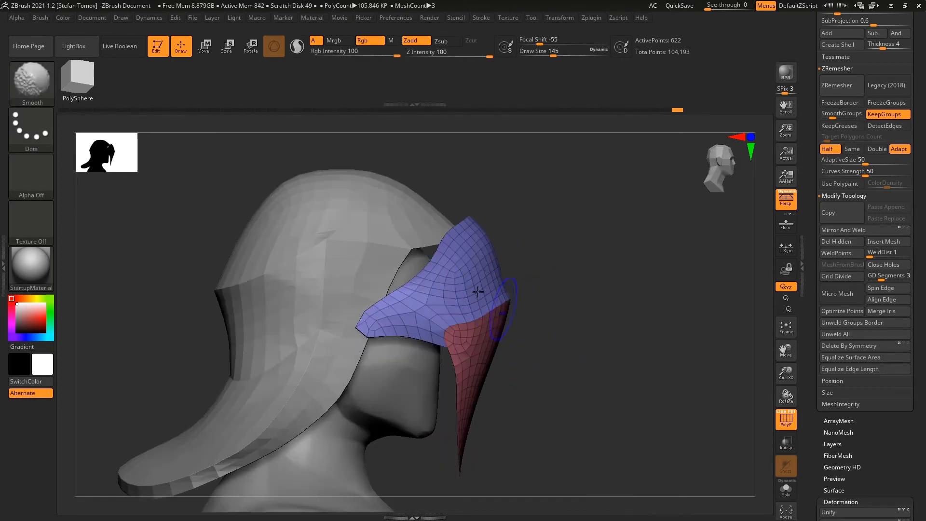
{"action": "left_click_drag", "start_coordinate": [464, 261], "coordinate": [672, 338]}
Step: Flip the front piece's displayed faces in its display properties and check the thickened edge up close
{"action": "scroll", "coordinate": [816, 440], "scroll_direction": "down", "scroll_amount": 10}
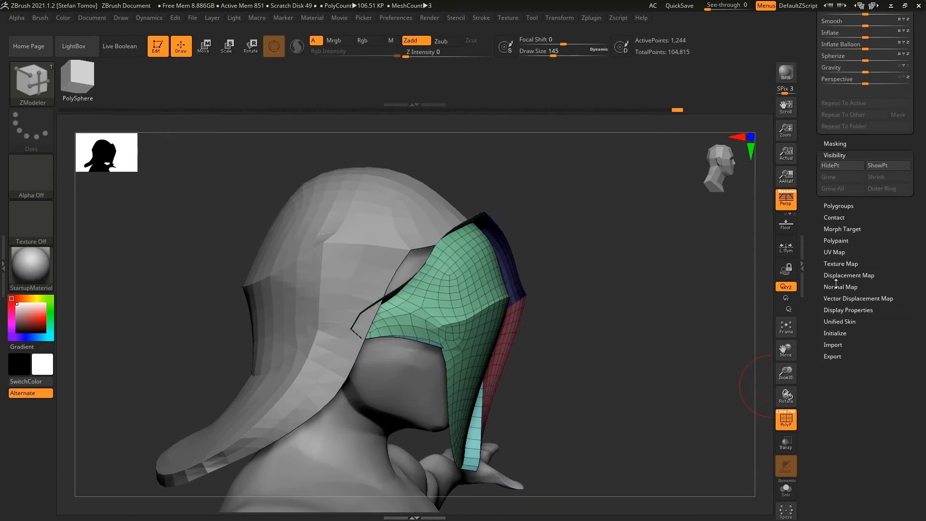
{"action": "left_click", "coordinate": [843, 390]}
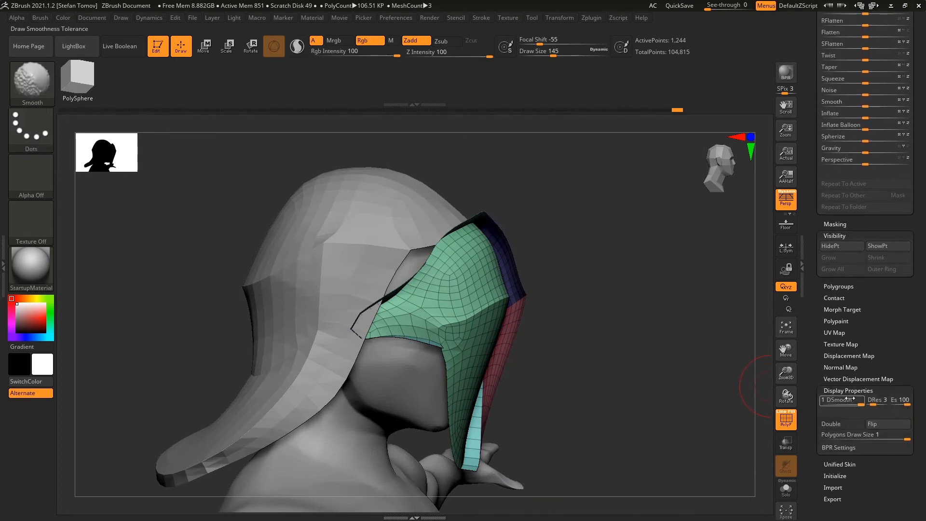
{"action": "left_click", "coordinate": [871, 424]}
{"action": "left_click_drag", "start_coordinate": [742, 415], "coordinate": [689, 301]}
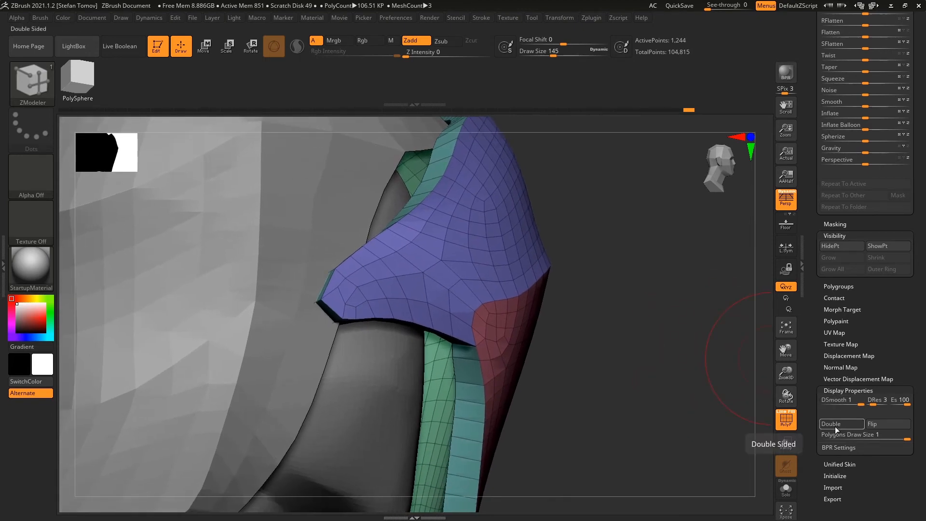
{"action": "left_click_drag", "start_coordinate": [680, 407], "coordinate": [688, 387]}
Step: Select the ZModeler brush at draw size 31, isolate the inner green polygroup and show the whole front piece again
{"action": "key", "text": "b"}
{"action": "key", "text": "z"}
{"action": "key", "text": "m"}
{"action": "left_click_drag", "start_coordinate": [636, 377], "coordinate": [643, 388]}
{"action": "key", "text": "s"}
{"action": "left_click_drag", "start_coordinate": [637, 388], "coordinate": [617, 388]}
{"action": "mouse_move", "coordinate": [530, 310]}
{"action": "left_mouse_down"}
{"action": "mouse_move", "coordinate": [550, 234]}
{"action": "mouse_move", "coordinate": [553, 247]}
{"action": "left_mouse_up"}
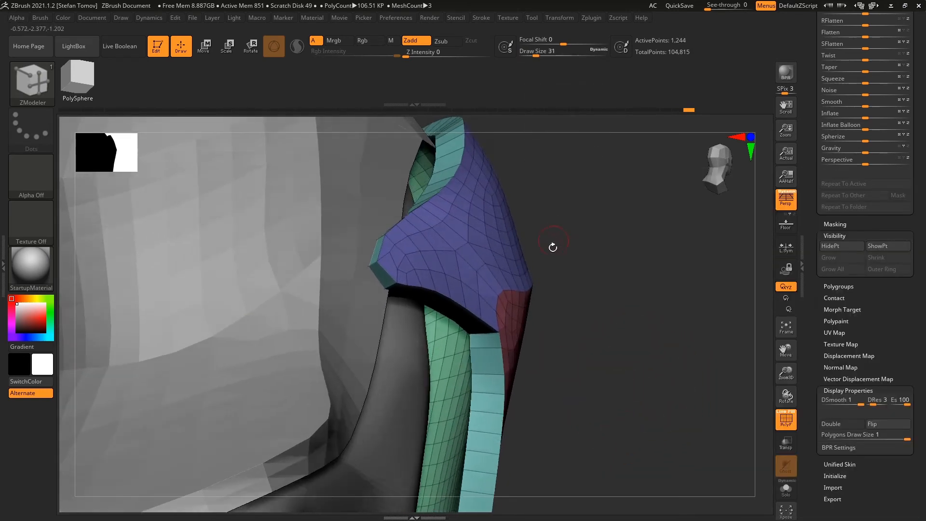
{"action": "key", "text": "space"}
{"action": "left_click", "coordinate": [462, 351], "text": "ctrl+shift"}
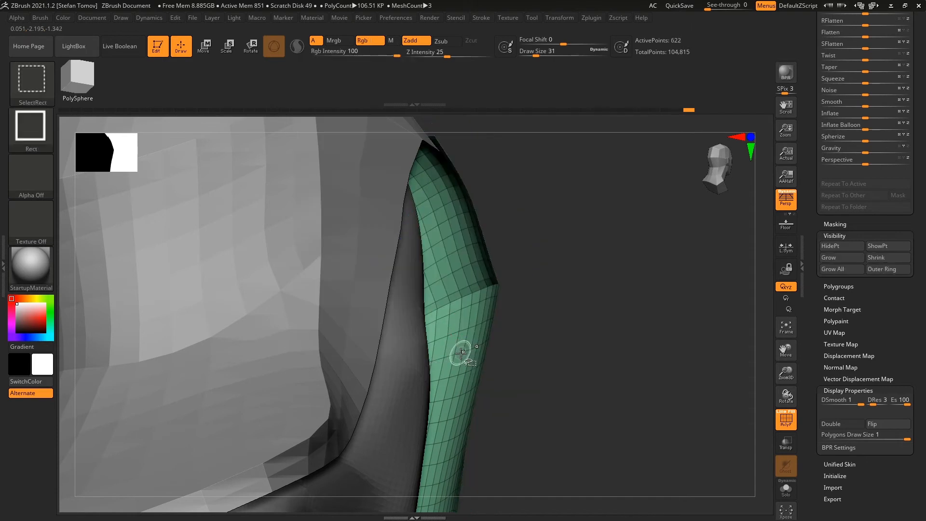
{"action": "left_click", "coordinate": [572, 338], "text": "ctrl+shift"}
Step: Set the ZModeler polygon action's target to Polygroup Island and apply it to the inner green surface
{"action": "key", "text": "space"}
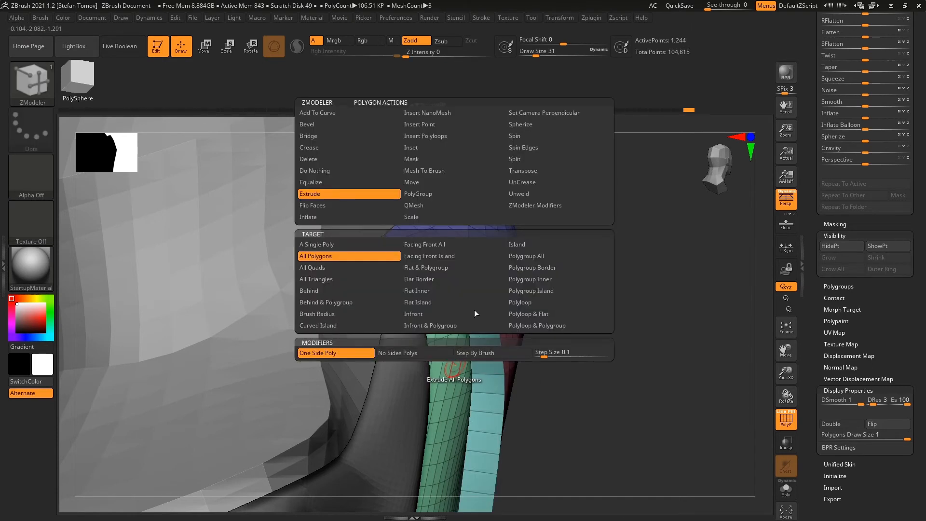
{"action": "left_click", "coordinate": [528, 296]}
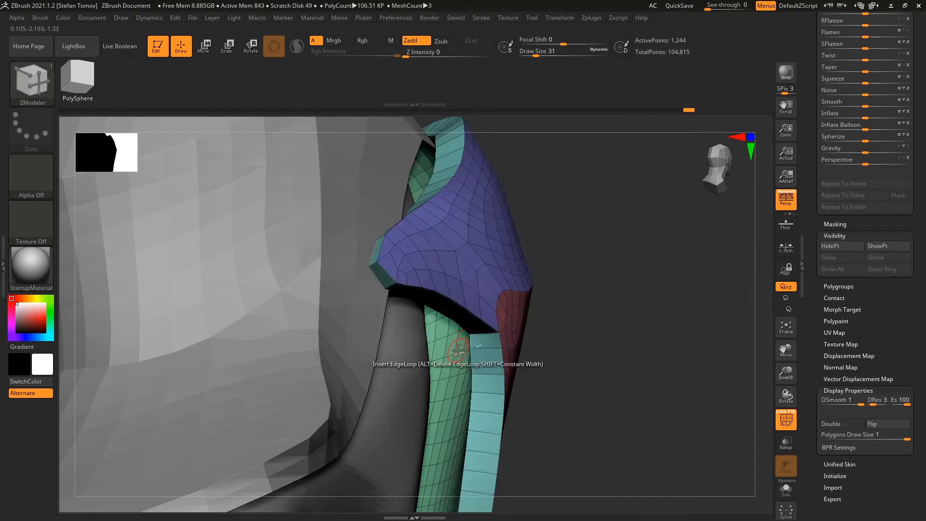
{"action": "left_click_drag", "start_coordinate": [461, 341], "coordinate": [447, 340]}
{"action": "left_click_drag", "start_coordinate": [435, 334], "coordinate": [432, 351]}
{"action": "mouse_move", "coordinate": [555, 309]}
{"action": "left_mouse_down", "text": "alt"}
{"action": "mouse_move", "coordinate": [521, 272]}
{"action": "mouse_move", "coordinate": [572, 292]}
{"action": "left_mouse_up", "text": "alt"}
Step: Move the front piece slightly up and back toward the helmet with the Move gizmo and return to Draw mode
{"action": "key", "text": "w"}
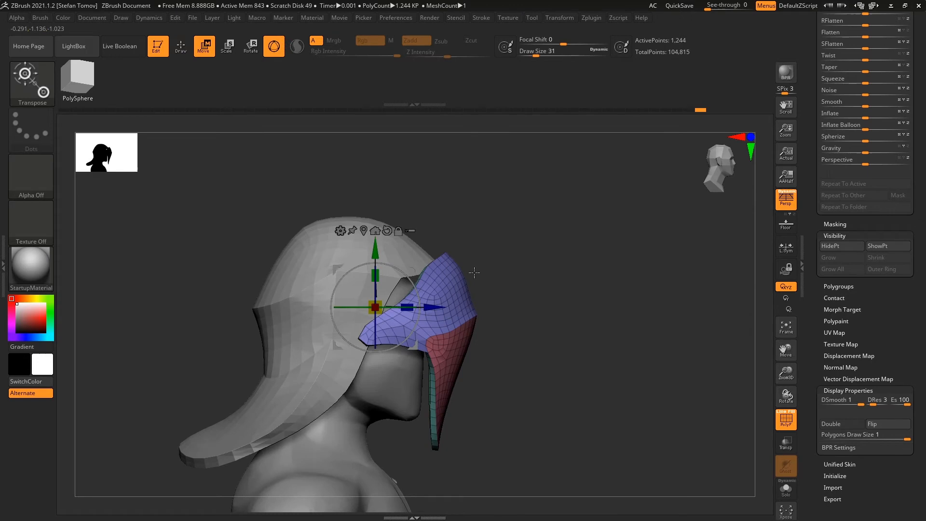
{"action": "left_click_drag", "start_coordinate": [405, 262], "coordinate": [486, 271]}
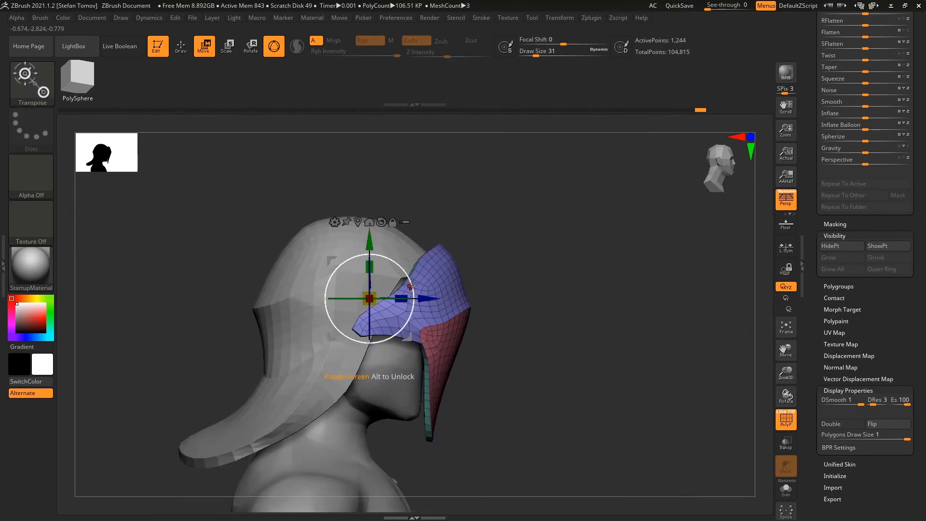
{"action": "key", "text": "q"}
{"action": "mouse_move", "coordinate": [514, 268]}
{"action": "left_mouse_down"}
{"action": "mouse_move", "coordinate": [494, 271]}
{"action": "mouse_move", "coordinate": [544, 278]}
{"action": "left_mouse_up"}
{"action": "right_click_drag", "start_coordinate": [544, 278], "coordinate": [521, 251], "text": "ctrl"}
Step: Make the rear helmet shell the active subtool and turn on the front piece's visibility to compare both on the figure
{"action": "left_click", "coordinate": [393, 264], "text": "alt"}
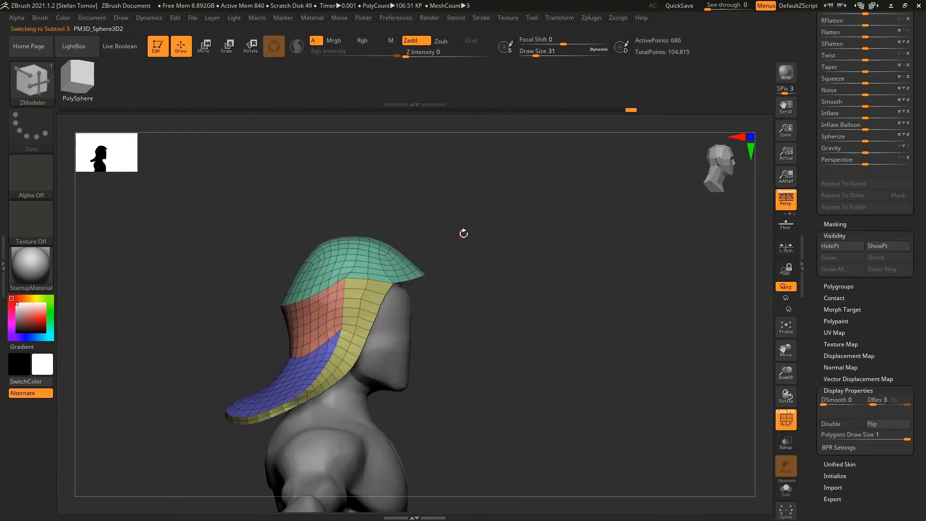
{"action": "right_click_drag", "start_coordinate": [464, 233], "coordinate": [501, 247], "text": "ctrl"}
{"action": "mouse_move", "coordinate": [816, 188]}
{"action": "left_mouse_down"}
{"action": "mouse_move", "coordinate": [817, 281]}
{"action": "mouse_move", "coordinate": [861, 306]}
{"action": "left_mouse_up"}
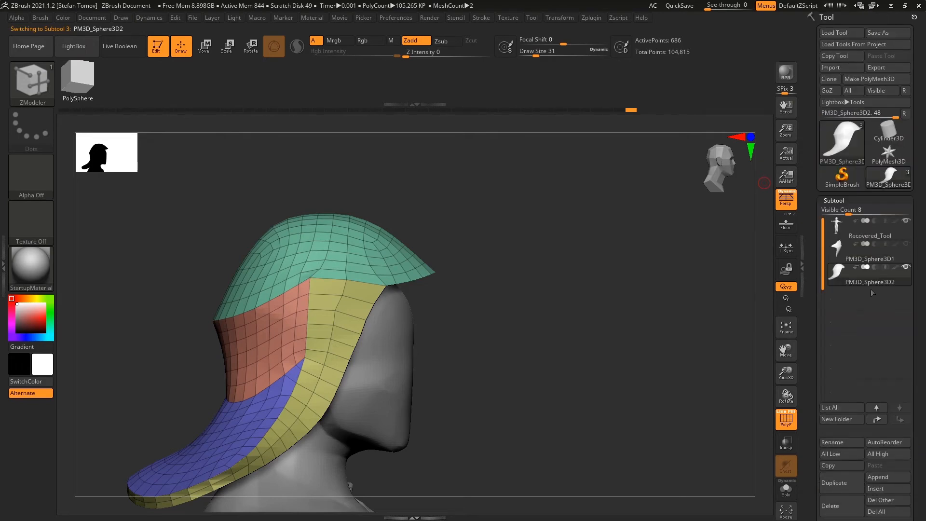
{"action": "left_click", "coordinate": [903, 246]}
{"action": "left_click_drag", "start_coordinate": [596, 302], "coordinate": [556, 265]}
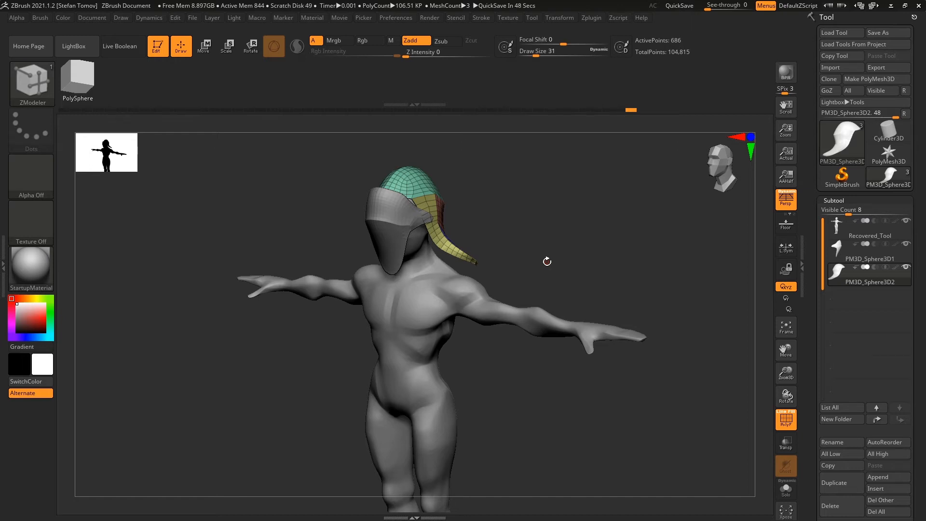
{"action": "mouse_move", "coordinate": [537, 250]}
{"action": "left_mouse_down", "text": "shift"}
{"action": "mouse_move", "coordinate": [555, 244]}
{"action": "mouse_move", "coordinate": [537, 255]}
{"action": "left_mouse_up", "text": "shift"}
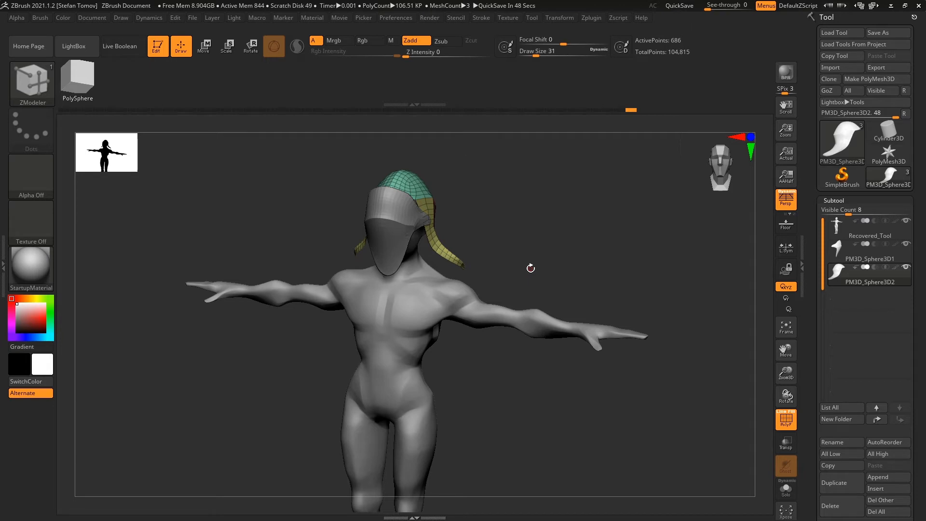
{"action": "left_click_drag", "start_coordinate": [478, 231], "coordinate": [479, 235]}
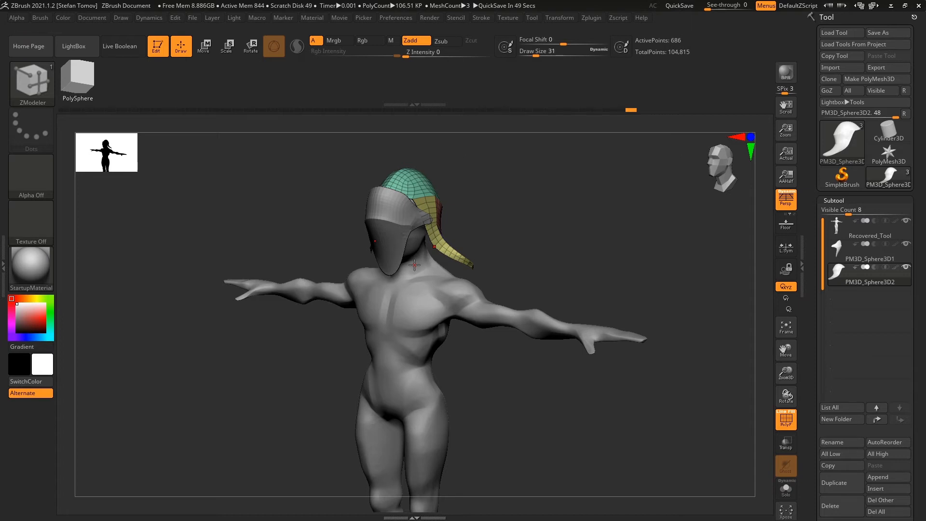
Step: Make the front face piece the active subtool and frame it in a close three-quarter view
{"action": "left_click", "coordinate": [394, 234], "text": "alt"}
{"action": "left_click_drag", "start_coordinate": [584, 219], "coordinate": [541, 262], "text": "alt"}
{"action": "left_click_drag", "start_coordinate": [569, 310], "coordinate": [583, 277]}
{"action": "left_click_drag", "start_coordinate": [519, 315], "coordinate": [496, 255]}
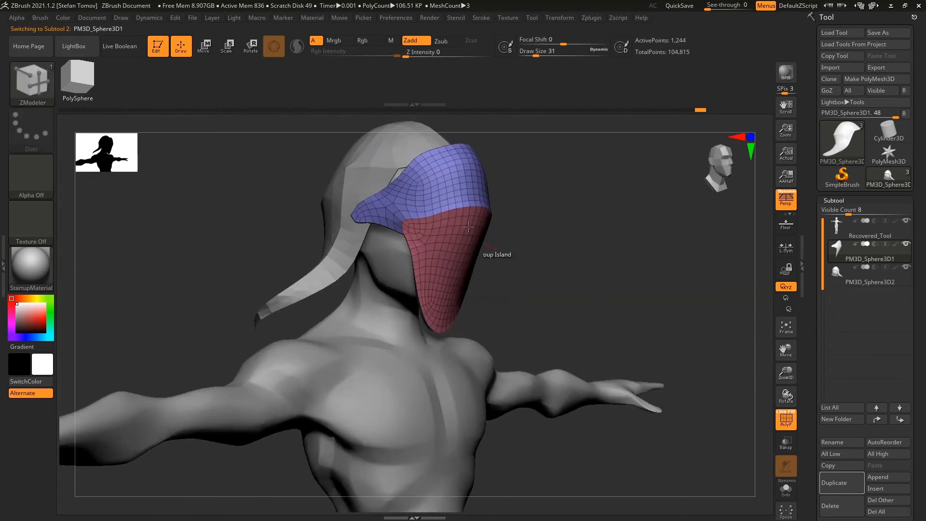
Step: Turn off the polyframe display and examine the helmet's front piece and rear shell on the figure from several angles
{"action": "left_click", "coordinate": [778, 421]}
{"action": "left_click_drag", "start_coordinate": [685, 338], "coordinate": [668, 329]}
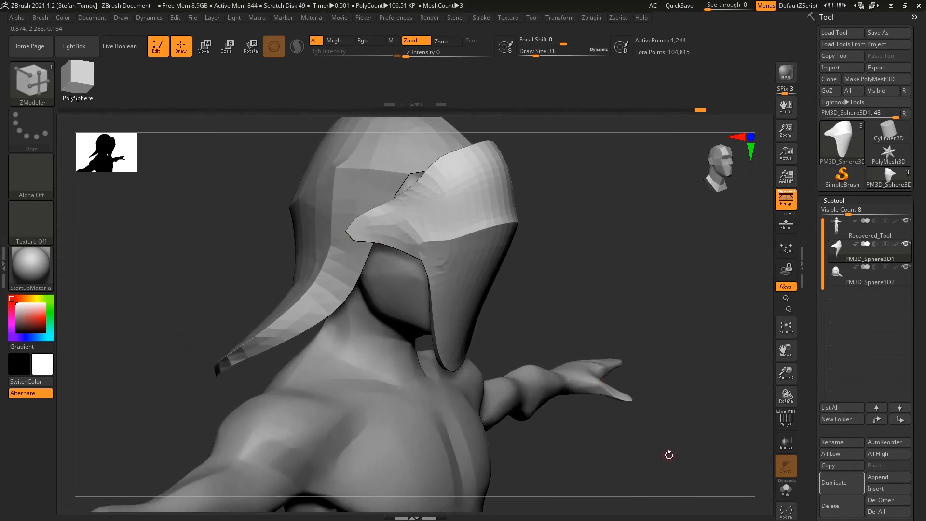
{"action": "left_click_drag", "start_coordinate": [668, 453], "coordinate": [649, 443]}
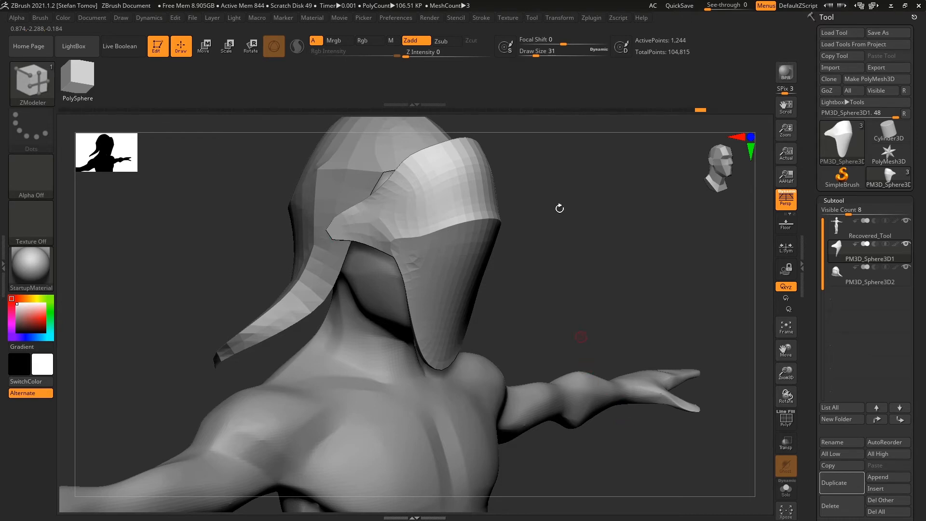
{"action": "left_click_drag", "start_coordinate": [568, 238], "coordinate": [664, 313]}
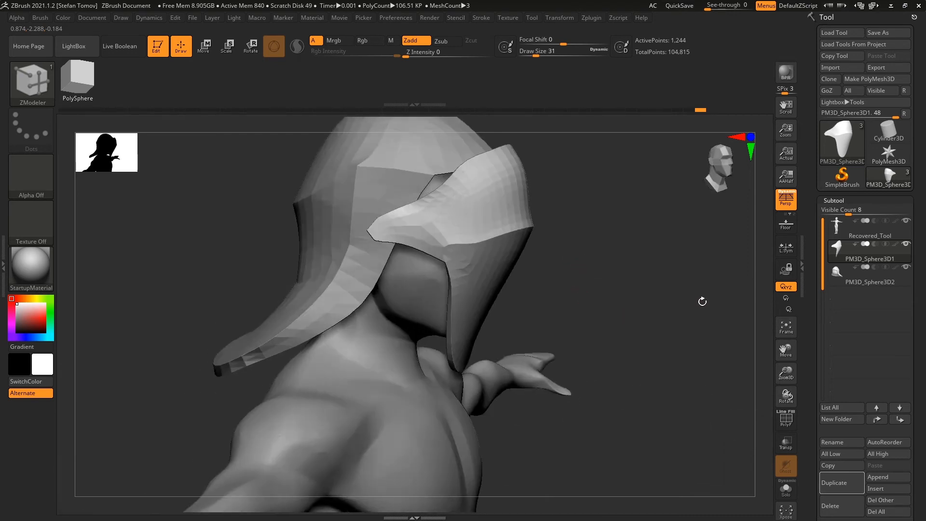
{"action": "left_click_drag", "start_coordinate": [512, 312], "coordinate": [488, 314]}
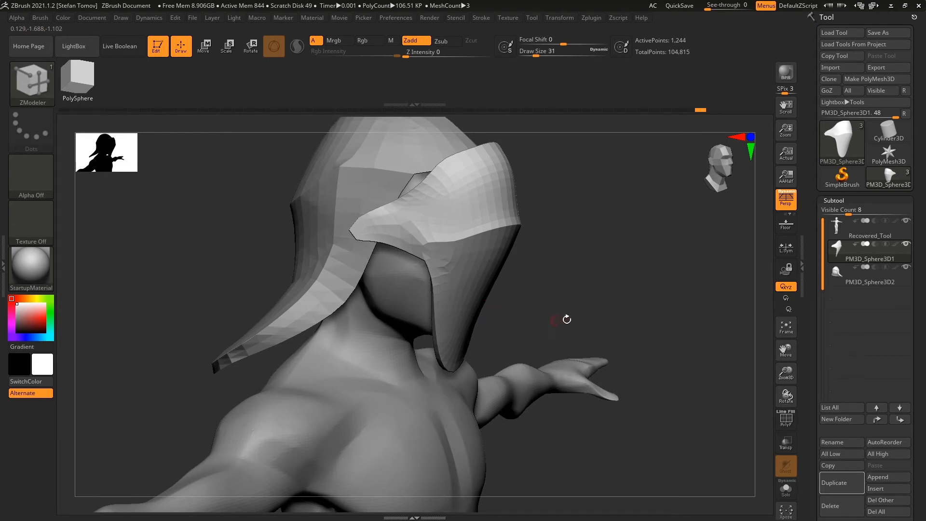
{"action": "key", "text": "f"}
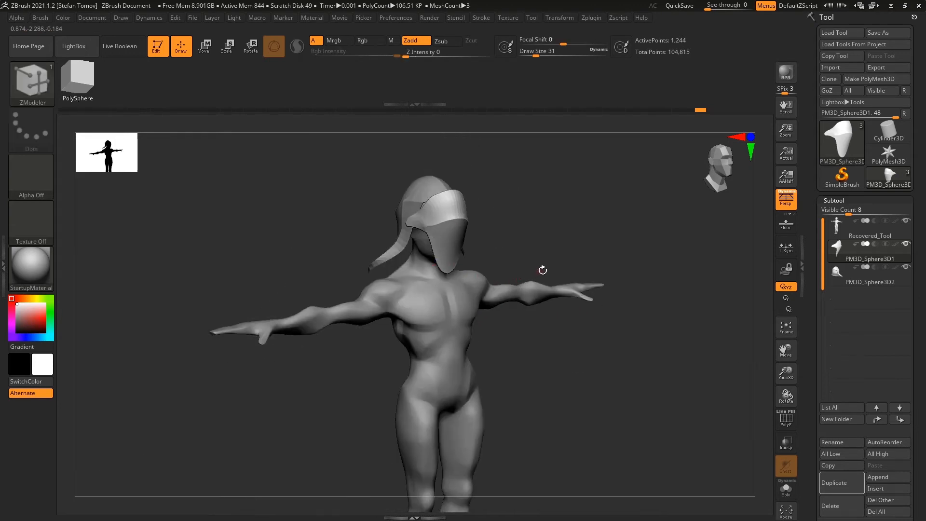
Step: Make the body the active subtool and check the polygroups on its lower legs and feet
{"action": "left_click_drag", "start_coordinate": [496, 412], "coordinate": [496, 382], "text": "alt"}
{"action": "left_click_drag", "start_coordinate": [427, 250], "coordinate": [507, 173], "text": "alt"}
{"action": "left_click_drag", "start_coordinate": [521, 497], "coordinate": [520, 176], "text": "alt"}
{"action": "left_click", "coordinate": [453, 378], "text": "alt"}
{"action": "left_click_drag", "start_coordinate": [514, 386], "coordinate": [534, 270], "text": "alt"}
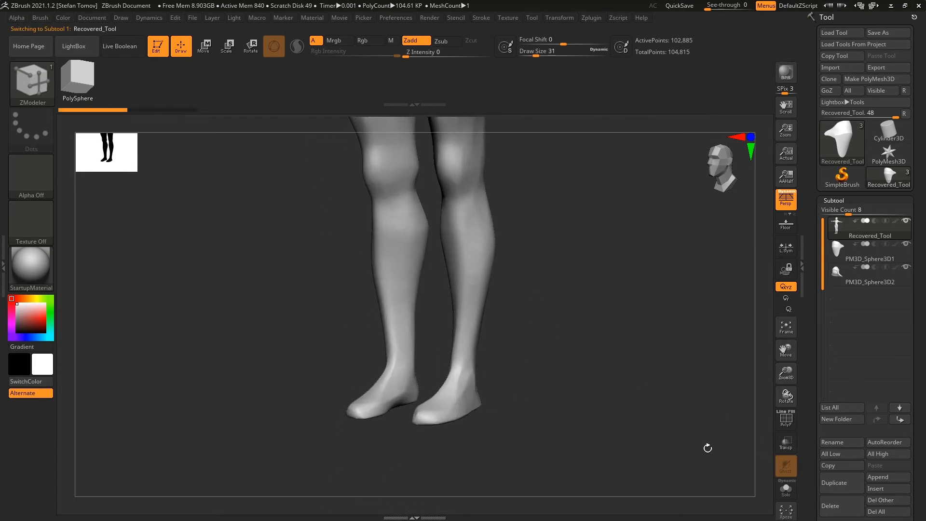
{"action": "left_click", "coordinate": [788, 420]}
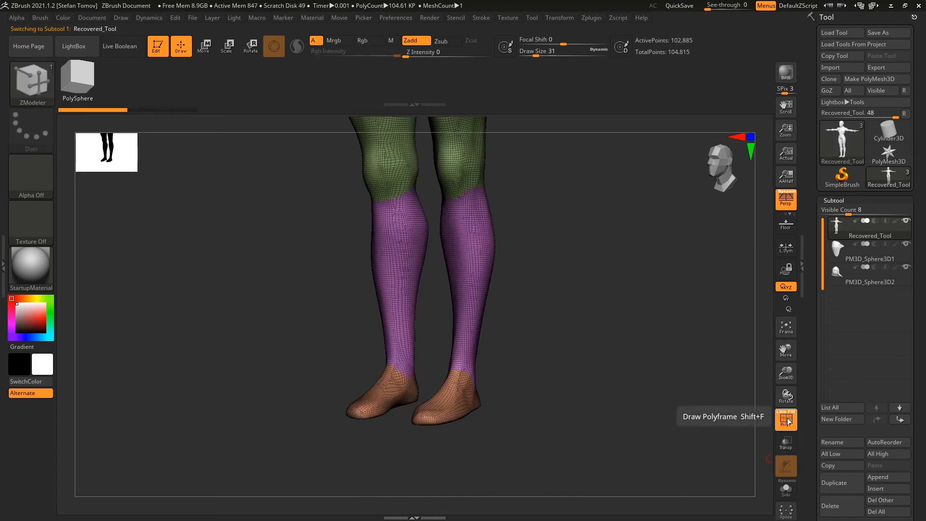
{"action": "left_click", "coordinate": [787, 419]}
{"action": "left_click_drag", "start_coordinate": [700, 424], "coordinate": [626, 420]}
Step: Isolate the body's lower-leg and foot polygroups, hiding the rest of the body
{"action": "left_click", "coordinate": [486, 403], "text": "ctrl+shift"}
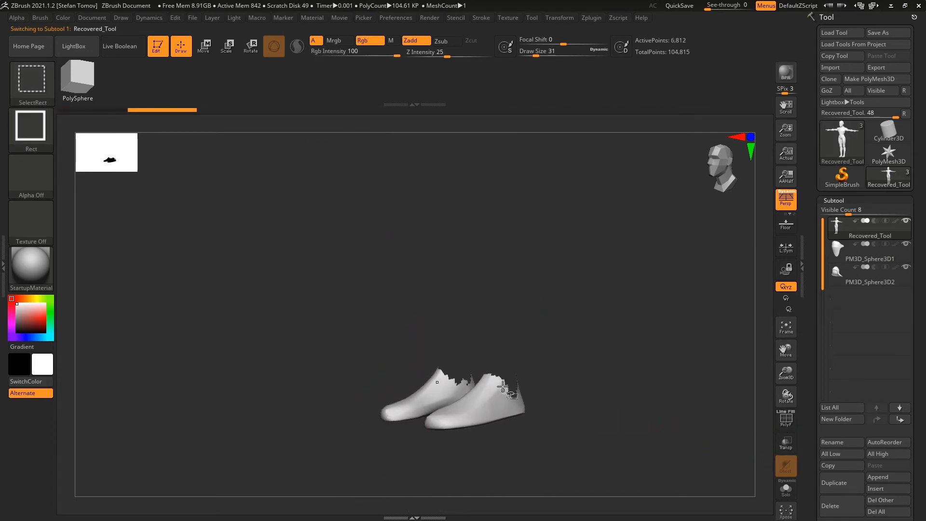
{"action": "left_click", "coordinate": [503, 386], "text": "ctrl+shift"}
{"action": "left_click_drag", "start_coordinate": [554, 425], "coordinate": [635, 325]}
{"action": "left_click", "coordinate": [574, 345], "text": "ctrl+shift"}
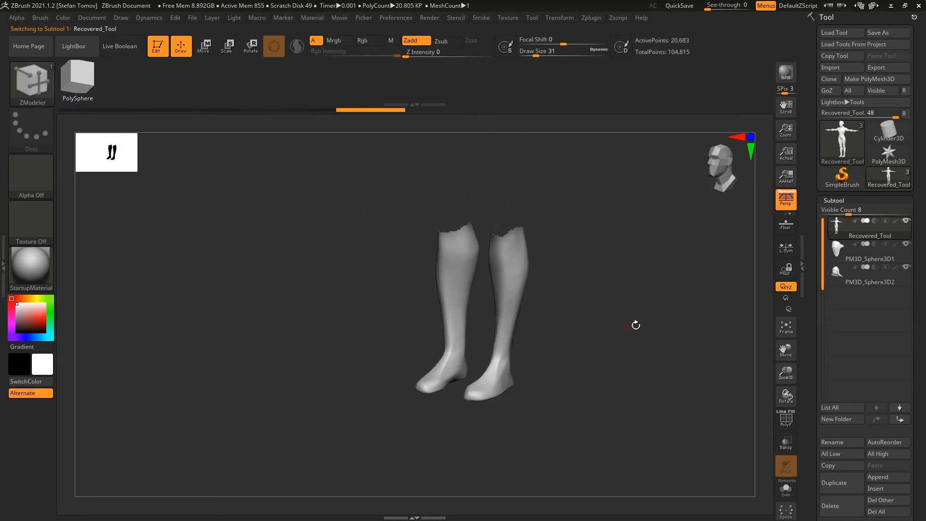
Step: Duplicate the body subtool and delete the hidden geometry on the copy, keeping only its lower legs and feet
{"action": "left_click", "coordinate": [824, 481]}
{"action": "left_click", "coordinate": [705, 278], "text": "ctrl+shift"}
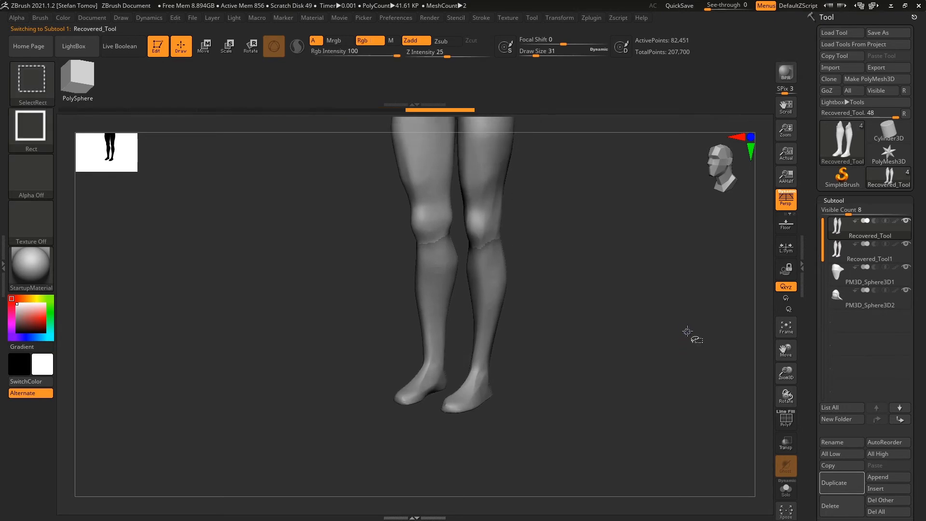
{"action": "left_click", "coordinate": [863, 253]}
{"action": "scroll", "coordinate": [820, 227], "scroll_direction": "down", "scroll_amount": 10}
{"action": "scroll", "coordinate": [817, 223], "scroll_direction": "down", "scroll_amount": 6}
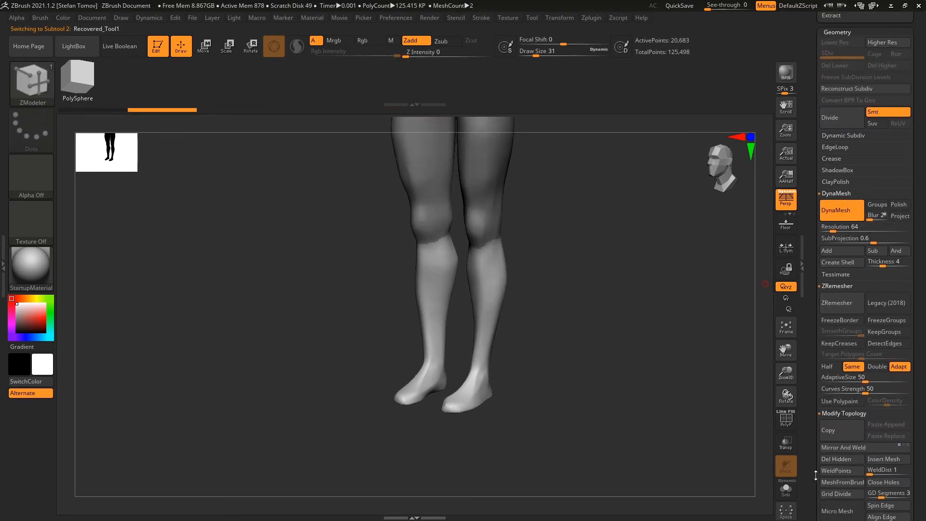
Step: Inflate the duplicated lower legs and feet by about 35 so they stand off the body
{"action": "scroll", "coordinate": [816, 475], "scroll_direction": "down", "scroll_amount": 10}
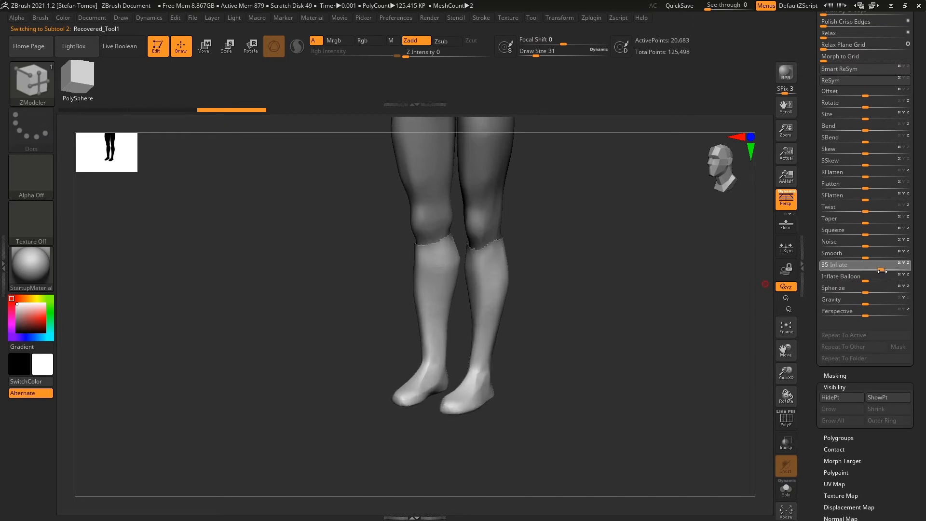
{"action": "scroll", "coordinate": [815, 435], "scroll_direction": "down", "scroll_amount": 5}
{"action": "left_click_drag", "start_coordinate": [816, 408], "coordinate": [813, 463]}
{"action": "left_click_drag", "start_coordinate": [683, 327], "coordinate": [677, 358]}
Step: Show the polyframe and isolate the bottom strip of the feet in side view as its own sole polygroup
{"action": "left_click", "coordinate": [784, 423]}
{"action": "left_click_drag", "start_coordinate": [671, 400], "coordinate": [536, 361]}
{"action": "left_click_drag", "start_coordinate": [261, 325], "coordinate": [628, 415], "text": "ctrl+shift"}
{"action": "mouse_move", "coordinate": [610, 374]}
{"action": "left_mouse_down"}
{"action": "mouse_move", "coordinate": [605, 321]}
{"action": "mouse_move", "coordinate": [645, 280]}
{"action": "mouse_move", "coordinate": [639, 363]}
{"action": "mouse_move", "coordinate": [620, 361]}
{"action": "left_mouse_up"}
{"action": "left_click", "coordinate": [581, 357], "text": "ctrl+shift"}
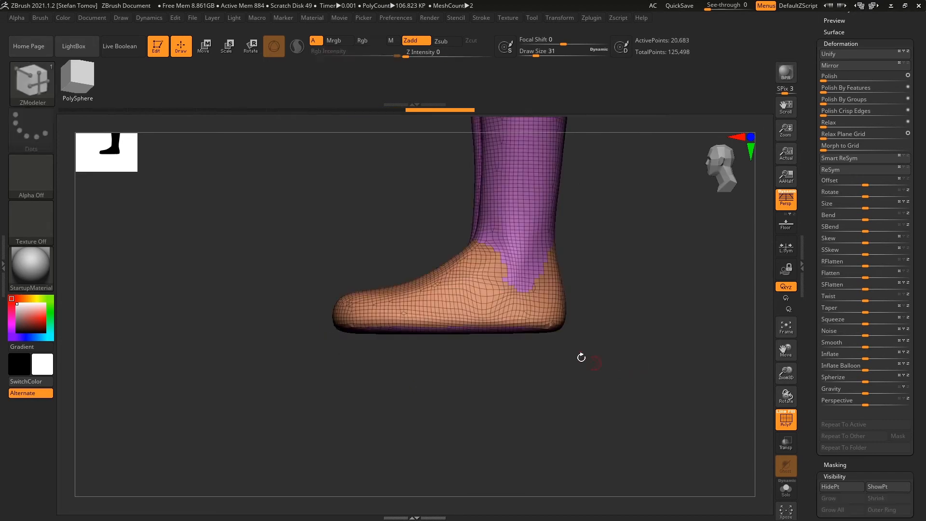
{"action": "left_click", "coordinate": [544, 321], "text": "ctrl+shift"}
{"action": "mouse_move", "coordinate": [311, 392]}
{"action": "left_mouse_down", "text": "ctrl+shift"}
{"action": "mouse_move", "coordinate": [647, 306]}
{"action": "mouse_move", "coordinate": [597, 349]}
{"action": "mouse_move", "coordinate": [566, 350]}
{"action": "left_mouse_up", "text": "ctrl+shift"}
{"action": "key", "text": "ctrl+w"}
Step: Isolate the boots without their soles, assign them a single polygroup, and show the whole boots again
{"action": "key", "text": "b"}
{"action": "key", "text": "z"}
{"action": "key", "text": "m"}
{"action": "left_click", "coordinate": [630, 308], "text": "ctrl+shift"}
{"action": "left_click", "coordinate": [487, 382], "text": "ctrl+shift"}
{"action": "left_click", "coordinate": [488, 381], "text": "ctrl+shift"}
{"action": "left_click", "coordinate": [504, 371], "text": "ctrl+shift"}
{"action": "left_click_drag", "start_coordinate": [582, 356], "coordinate": [600, 376], "text": "ctrl+shift"}
{"action": "key", "text": "ctrl+w"}
{"action": "left_click", "coordinate": [611, 339], "text": "ctrl+shift"}
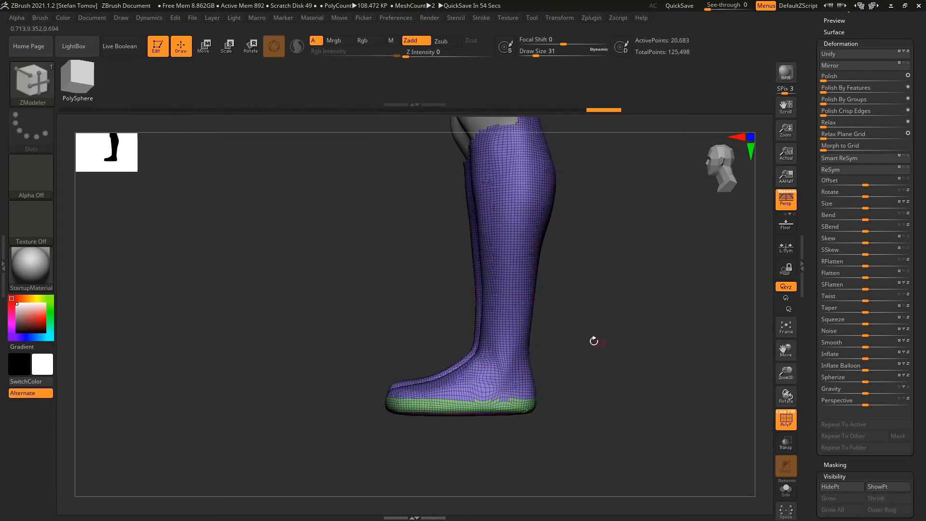
Step: Isolate the ankle-high part of the boots and smooth its borders with Polish By Groups
{"action": "left_click_drag", "start_coordinate": [594, 341], "coordinate": [602, 351]}
{"action": "mouse_move", "coordinate": [579, 393]}
{"action": "left_mouse_down"}
{"action": "mouse_move", "coordinate": [609, 386]}
{"action": "mouse_move", "coordinate": [563, 380]}
{"action": "mouse_move", "coordinate": [589, 391]}
{"action": "mouse_move", "coordinate": [597, 376]}
{"action": "mouse_move", "coordinate": [635, 368]}
{"action": "mouse_move", "coordinate": [603, 381]}
{"action": "mouse_move", "coordinate": [579, 327]}
{"action": "mouse_move", "coordinate": [497, 340]}
{"action": "left_mouse_up"}
{"action": "mouse_move", "coordinate": [296, 419]}
{"action": "left_mouse_down", "text": "ctrl+shift"}
{"action": "mouse_move", "coordinate": [558, 307]}
{"action": "mouse_move", "coordinate": [620, 334]}
{"action": "mouse_move", "coordinate": [678, 337]}
{"action": "mouse_move", "coordinate": [611, 339]}
{"action": "mouse_move", "coordinate": [677, 252]}
{"action": "left_mouse_up", "text": "ctrl+shift"}
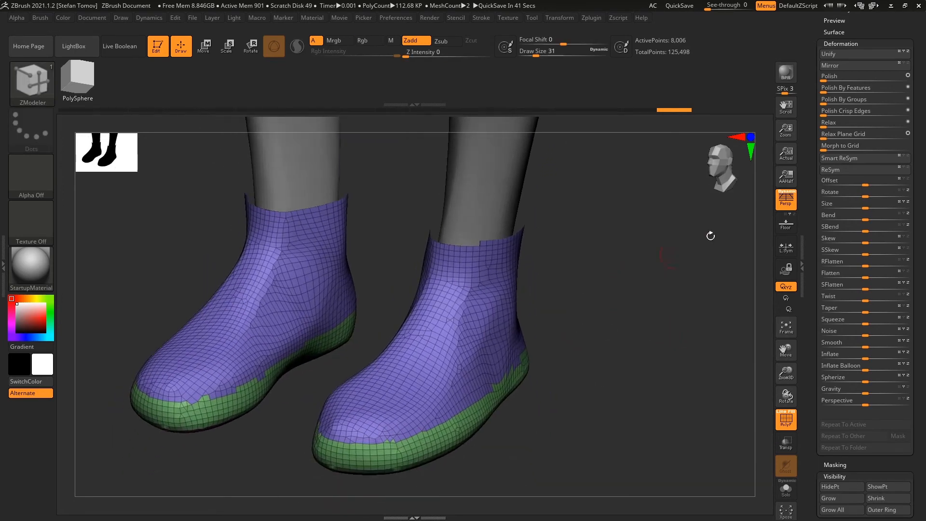
{"action": "left_click", "coordinate": [848, 99]}
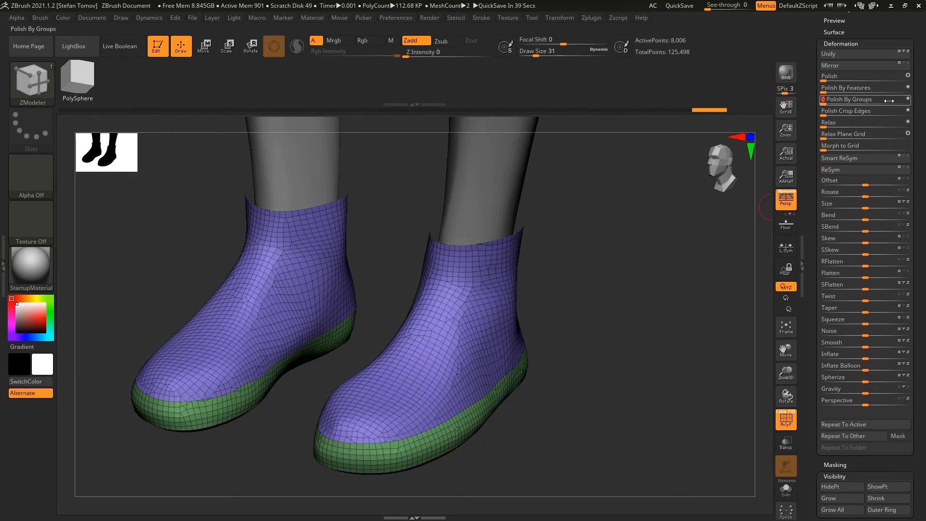
Step: Try Polish By Features on the ankle-high boots and undo the excessive polishing passes
{"action": "left_click", "coordinate": [907, 88]}
{"action": "left_click", "coordinate": [891, 90]}
{"action": "left_click", "coordinate": [891, 91]}
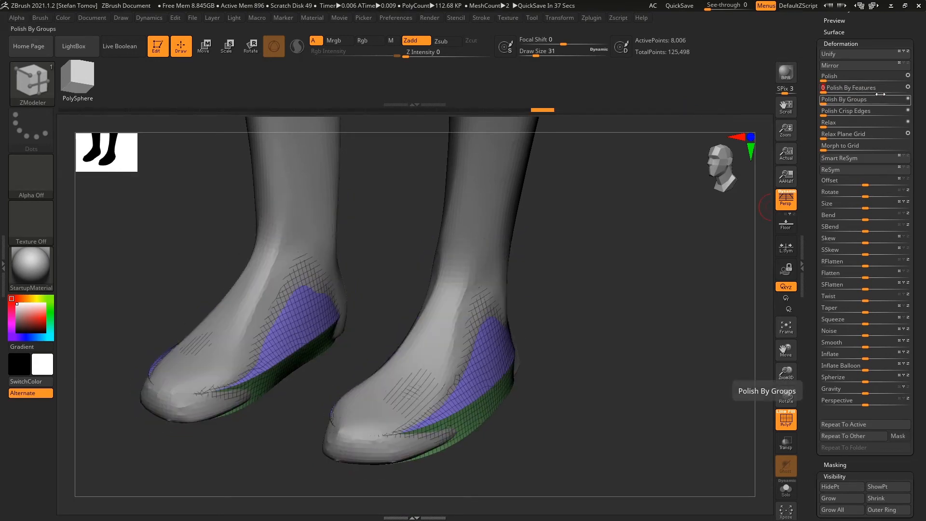
{"action": "key", "text": "ctrl+z"}
{"action": "key", "text": "ctrl+z"}
{"action": "key", "text": "ctrl+z"}
{"action": "key", "text": "ctrl+z"}
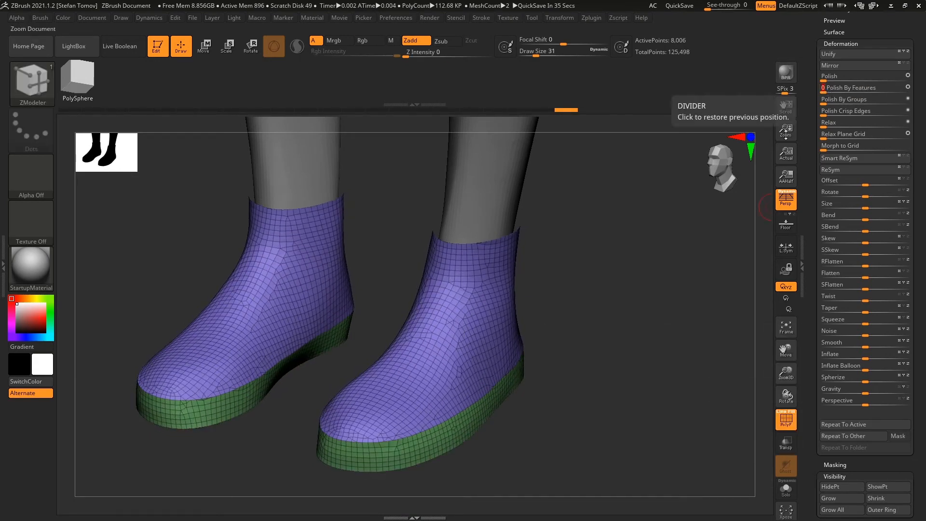
Step: Hide the polyframe and sculpt rough cloth folds across the ankles and insteps of the boots with the ClayBuildup brush
{"action": "key", "text": "shift+f"}
{"action": "left_click_drag", "start_coordinate": [688, 430], "coordinate": [580, 324]}
{"action": "left_click_drag", "start_coordinate": [683, 275], "coordinate": [537, 233]}
{"action": "left_click_drag", "start_coordinate": [625, 333], "coordinate": [645, 339]}
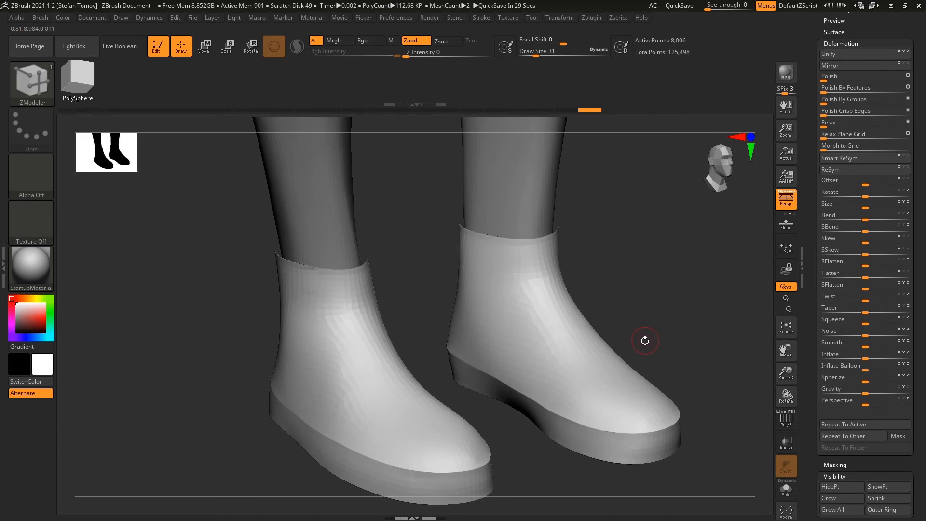
{"action": "key", "text": "b"}
{"action": "key", "text": "b"}
{"action": "mouse_move", "coordinate": [544, 348]}
{"action": "left_mouse_down"}
{"action": "mouse_move", "coordinate": [502, 352]}
{"action": "mouse_move", "coordinate": [574, 341]}
{"action": "mouse_move", "coordinate": [563, 372]}
{"action": "mouse_move", "coordinate": [548, 290]}
{"action": "mouse_move", "coordinate": [566, 285]}
{"action": "mouse_move", "coordinate": [559, 320]}
{"action": "mouse_move", "coordinate": [507, 314]}
{"action": "mouse_move", "coordinate": [521, 397]}
{"action": "left_mouse_up"}
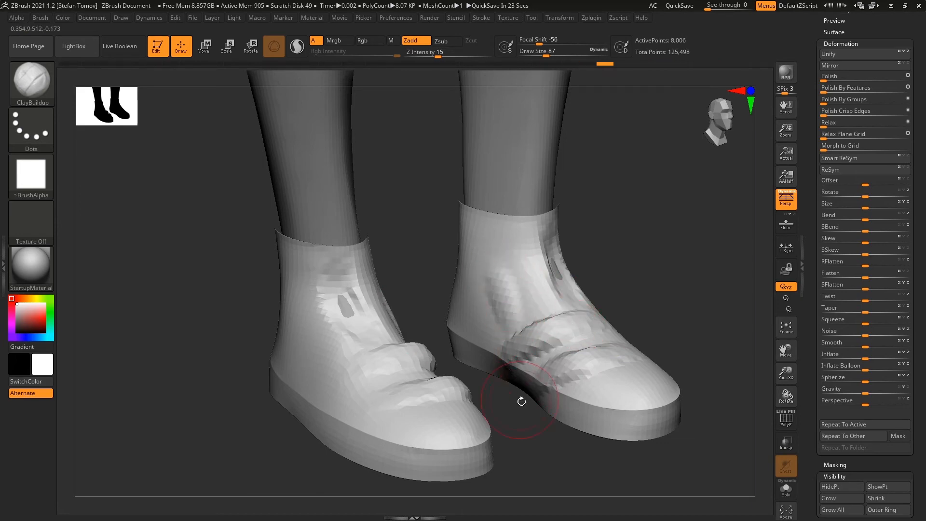
{"action": "left_click_drag", "start_coordinate": [548, 451], "coordinate": [545, 434]}
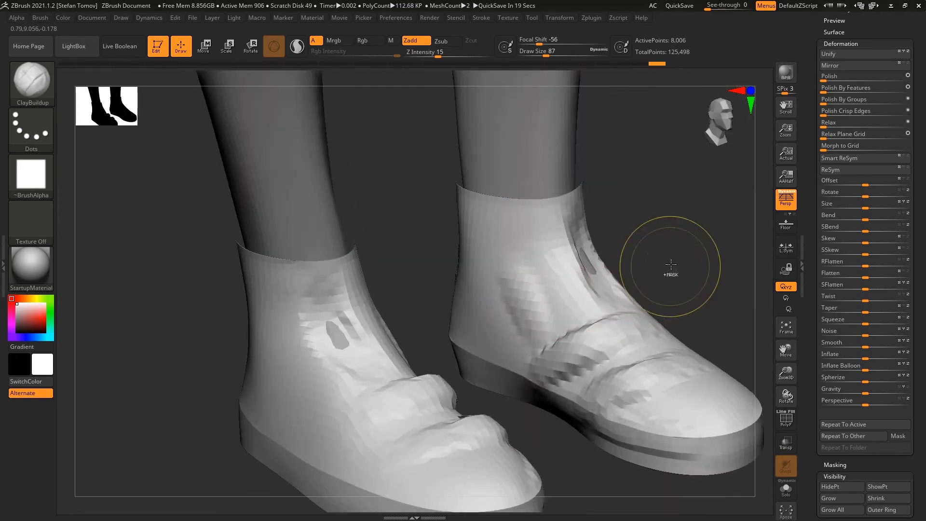
Step: Undo the fold strokes and ankle-high polishing back to the full-height boots, and show the polyframe again
{"action": "key", "text": "ctrl"}
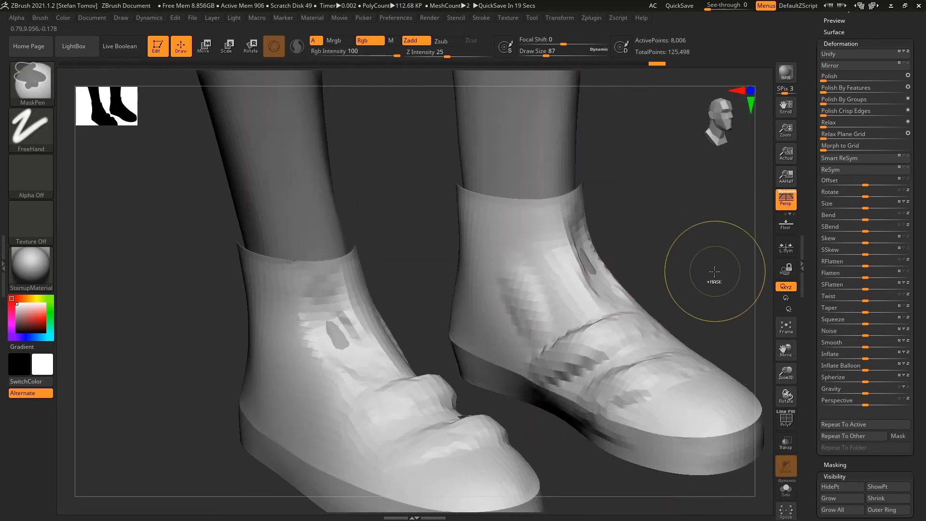
{"action": "key", "text": "ctrl+z"}
{"action": "key", "text": "ctrl+z"}
{"action": "key", "text": "ctrl+z"}
{"action": "key", "text": "ctrl+z"}
{"action": "left_click_drag", "start_coordinate": [699, 252], "coordinate": [594, 228], "text": "alt"}
{"action": "key", "text": "ctrl+z"}
{"action": "key", "text": "ctrl+z"}
{"action": "key", "text": "ctrl+z"}
{"action": "key", "text": "ctrl+z"}
{"action": "key", "text": "ctrl+z"}
{"action": "key", "text": "ctrl+z"}
{"action": "key", "text": "ctrl+z"}
{"action": "key", "text": "ctrl+z"}
{"action": "key", "text": "ctrl+z"}
{"action": "key", "text": "ctrl+z"}
{"action": "key", "text": "ctrl+z"}
{"action": "key", "text": "ctrl+shift+z"}
{"action": "left_click", "coordinate": [786, 422]}
{"action": "key", "text": "ctrl+shift"}
{"action": "left_click_drag", "start_coordinate": [683, 417], "coordinate": [601, 420]}
{"action": "key", "text": "ctrl+z"}
{"action": "key", "text": "ctrl+z"}
Step: Smooth the full-height boots and their ragged top borders with Polish By Features
{"action": "left_click_drag", "start_coordinate": [617, 367], "coordinate": [777, 215]}
{"action": "left_click", "coordinate": [808, 303]}
{"action": "scroll", "coordinate": [830, 356], "scroll_direction": "up", "scroll_amount": 10}
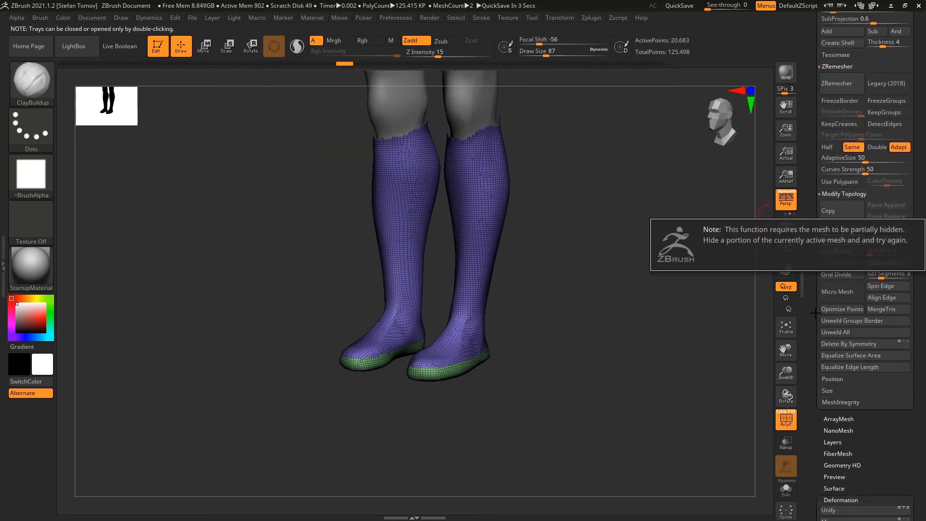
{"action": "scroll", "coordinate": [815, 239], "scroll_direction": "down", "scroll_amount": 6}
{"action": "scroll", "coordinate": [813, 237], "scroll_direction": "down", "scroll_amount": 3}
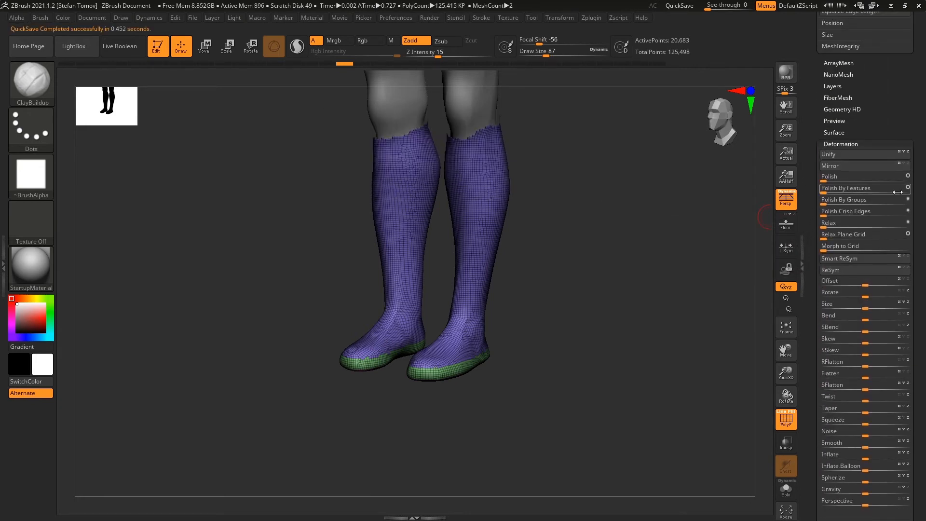
{"action": "left_click_drag", "start_coordinate": [840, 194], "coordinate": [894, 191]}
{"action": "left_click", "coordinate": [908, 188]}
{"action": "left_click_drag", "start_coordinate": [824, 192], "coordinate": [838, 192]}
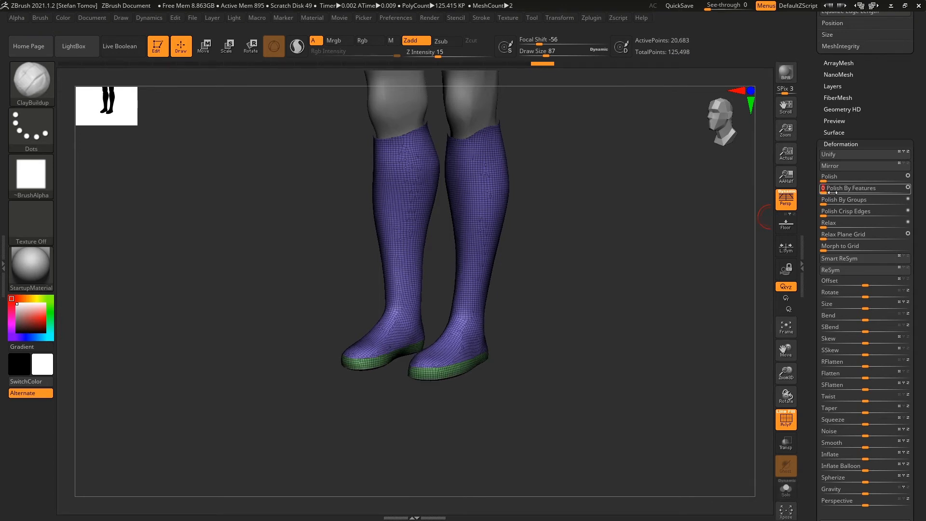
Step: Inflate the full-height boots by about 12 and hide the polyframe
{"action": "left_click_drag", "start_coordinate": [732, 264], "coordinate": [810, 340]}
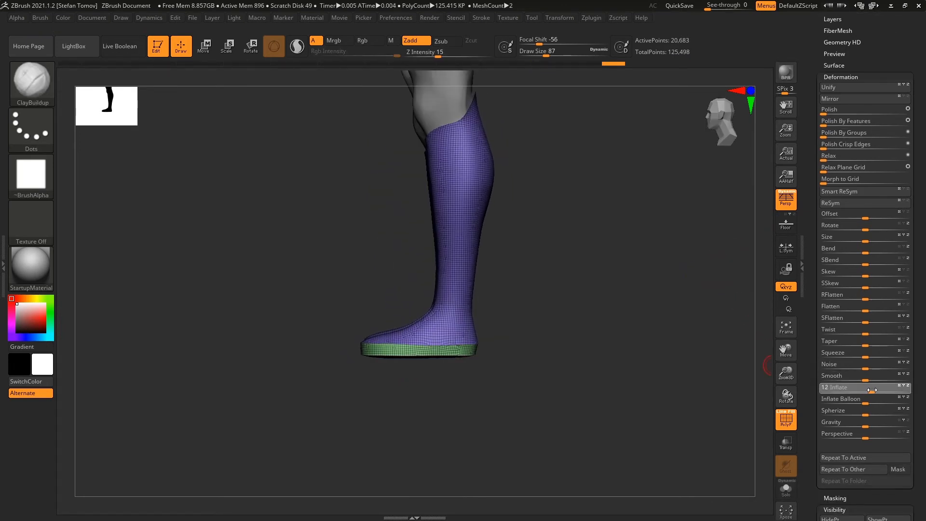
{"action": "left_click_drag", "start_coordinate": [693, 406], "coordinate": [725, 469]}
{"action": "left_click", "coordinate": [783, 417]}
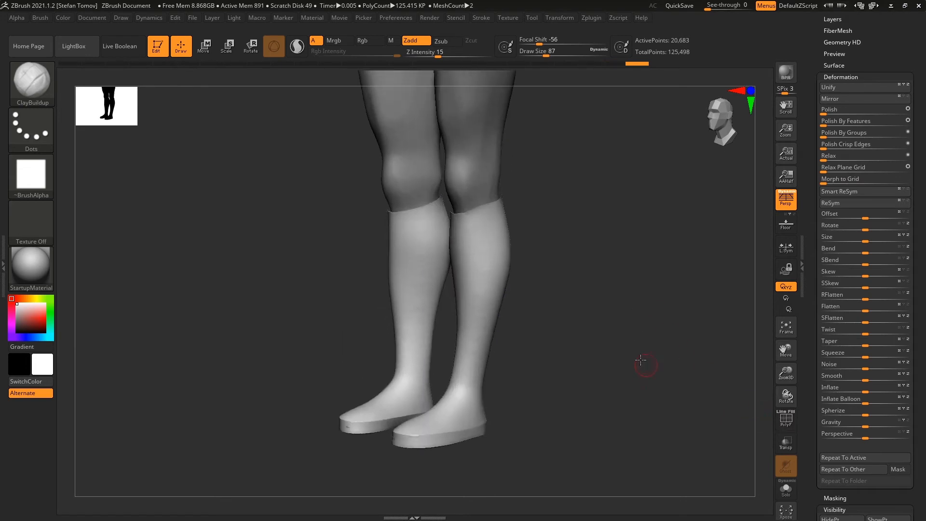
Step: Slice the boot tops along a curve below the knee in side view with TrimCurve and hide the upper pieces
{"action": "left_click_drag", "start_coordinate": [648, 364], "coordinate": [591, 360]}
{"action": "key", "text": "ctrl+shift"}
{"action": "left_click", "coordinate": [44, 86]}
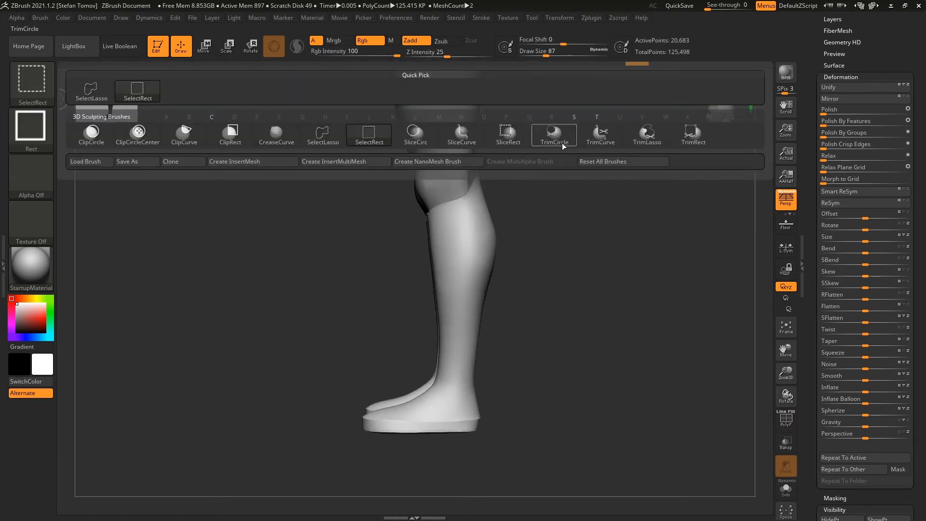
{"action": "left_click", "coordinate": [29, 83]}
{"action": "left_click", "coordinate": [610, 142]}
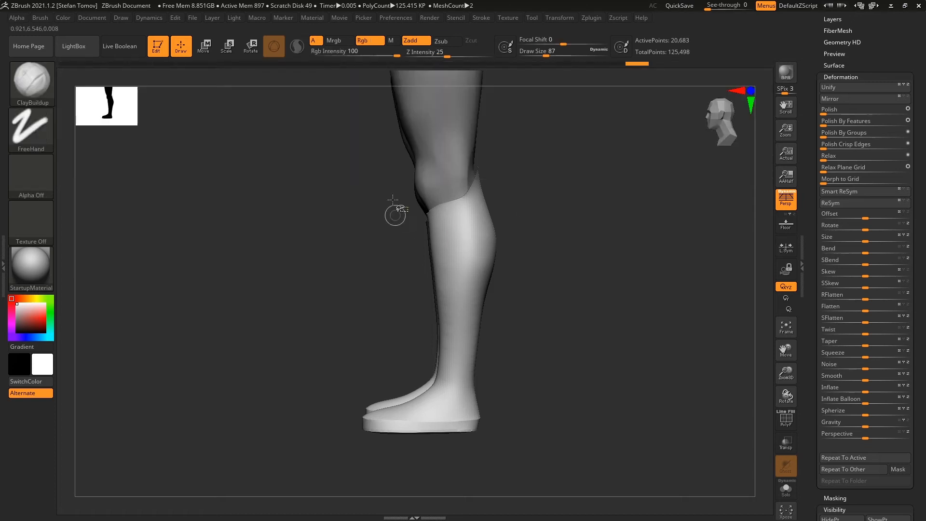
{"action": "left_click_drag", "start_coordinate": [386, 154], "coordinate": [440, 241]}
{"action": "left_click_drag", "start_coordinate": [489, 258], "coordinate": [598, 278], "text": "ctrl+shift"}
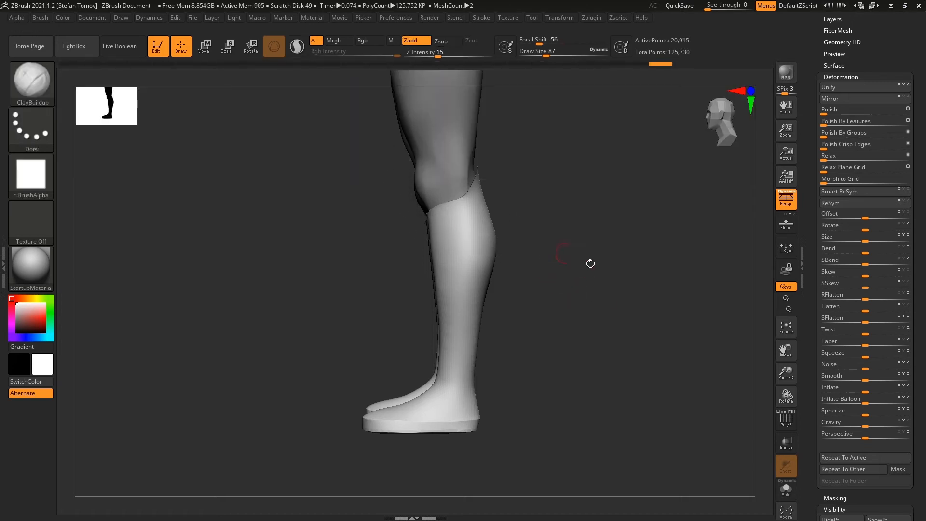
{"action": "left_click", "coordinate": [786, 419]}
{"action": "mouse_move", "coordinate": [465, 258]}
{"action": "left_mouse_down", "text": "ctrl+shift"}
{"action": "mouse_move", "coordinate": [477, 232]}
{"action": "mouse_move", "coordinate": [622, 223]}
{"action": "left_mouse_up", "text": "ctrl+shift"}
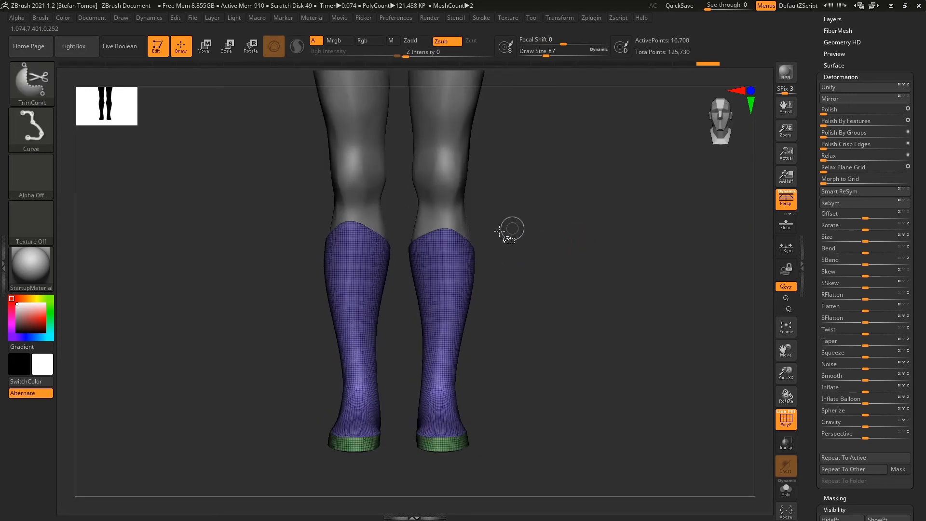
Step: Try a diagonal slice across both boots from the front view and undo it
{"action": "left_click_drag", "start_coordinate": [284, 202], "coordinate": [529, 372], "text": "ctrl+shift"}
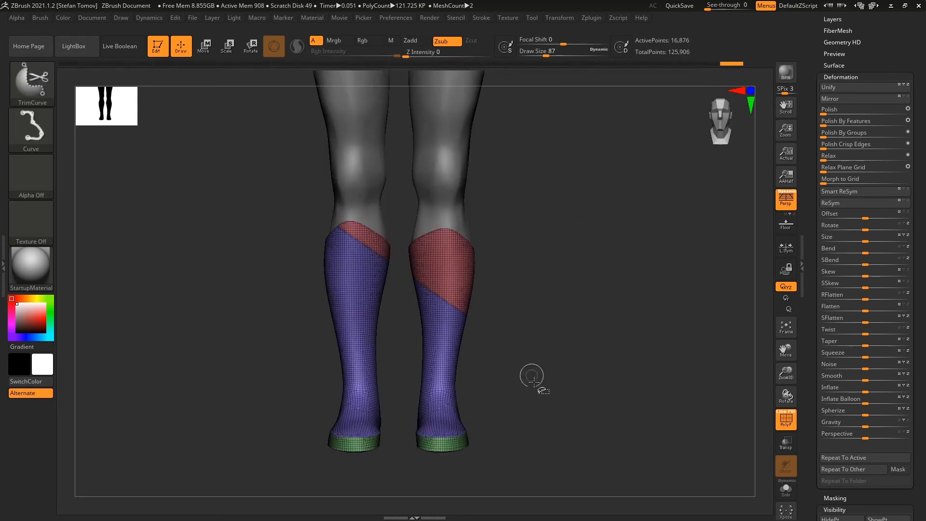
{"action": "key", "text": "ctrl+z"}
{"action": "mouse_move", "coordinate": [263, 271]}
{"action": "left_mouse_down"}
{"action": "mouse_move", "coordinate": [333, 282]}
{"action": "mouse_move", "coordinate": [309, 285]}
{"action": "left_mouse_up"}
{"action": "mouse_move", "coordinate": [236, 152]}
{"action": "left_mouse_down", "text": "ctrl+shift"}
{"action": "mouse_move", "coordinate": [268, 274]}
{"action": "mouse_move", "coordinate": [227, 289]}
{"action": "mouse_move", "coordinate": [275, 195]}
{"action": "mouse_move", "coordinate": [260, 221]}
{"action": "left_mouse_up", "text": "ctrl+shift"}
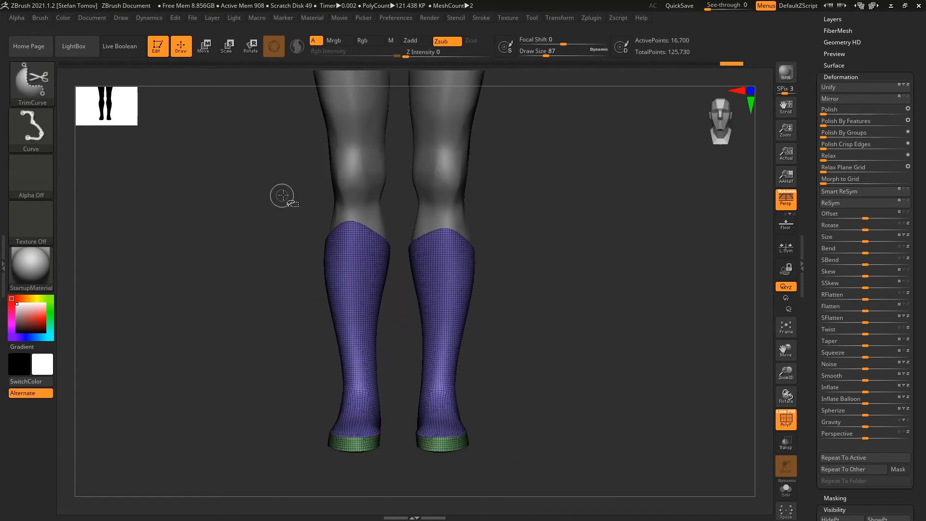
Step: Slice the top of the figure's right boot lower along a curve in front view and hide the cut-off piece
{"action": "left_click_drag", "start_coordinate": [220, 138], "coordinate": [292, 266], "text": "ctrl+shift"}
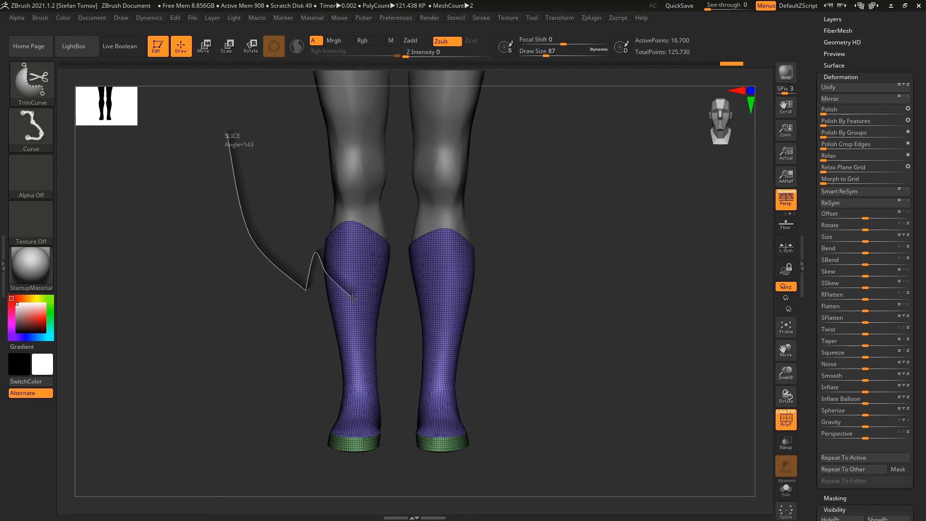
{"action": "left_click_drag", "start_coordinate": [417, 211], "coordinate": [418, 213], "text": "ctrl+shift"}
{"action": "left_click_drag", "start_coordinate": [598, 270], "coordinate": [462, 244]}
{"action": "left_click_drag", "start_coordinate": [661, 212], "coordinate": [699, 200]}
{"action": "left_click_drag", "start_coordinate": [811, 177], "coordinate": [822, 289]}
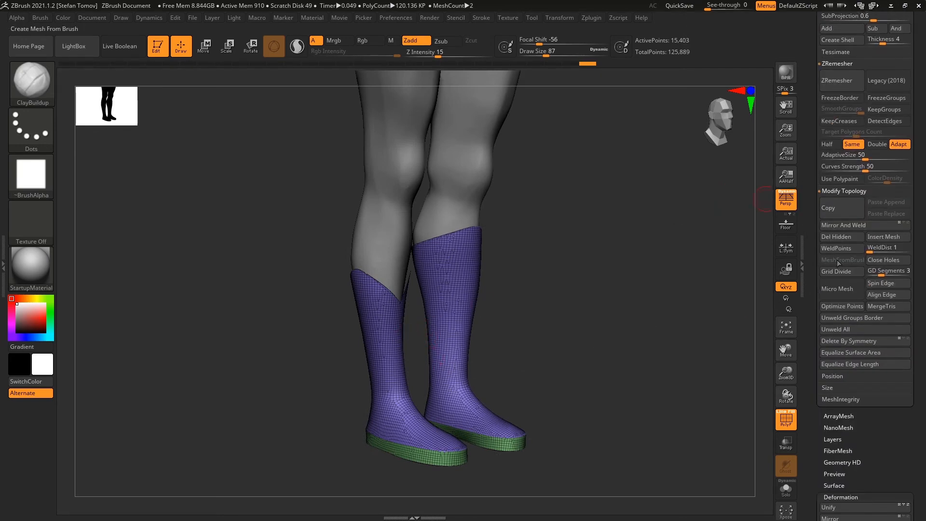
Step: Delete the hidden cut-off pieces above the boots
{"action": "left_click", "coordinate": [831, 238]}
Step: Try two more diagonal slices across the boots from the front view and undo both
{"action": "left_click_drag", "start_coordinate": [685, 324], "coordinate": [598, 330]}
{"action": "left_click_drag", "start_coordinate": [364, 426], "coordinate": [536, 217], "text": "ctrl+shift"}
{"action": "key", "text": "ctrl+z"}
{"action": "left_click_drag", "start_coordinate": [367, 388], "coordinate": [483, 295], "text": "ctrl+shift"}
{"action": "key", "text": "ctrl+z"}
Step: Try isolating the figure's right boot with the SelectRect brush and restore the full boots' visibility
{"action": "left_click", "coordinate": [38, 89], "text": "ctrl+shift"}
{"action": "left_click", "coordinate": [137, 95], "text": "ctrl+shift"}
{"action": "left_click_drag", "start_coordinate": [323, 375], "coordinate": [569, 269], "text": "ctrl+shift"}
{"action": "left_click", "coordinate": [463, 429], "text": "ctrl+shift"}
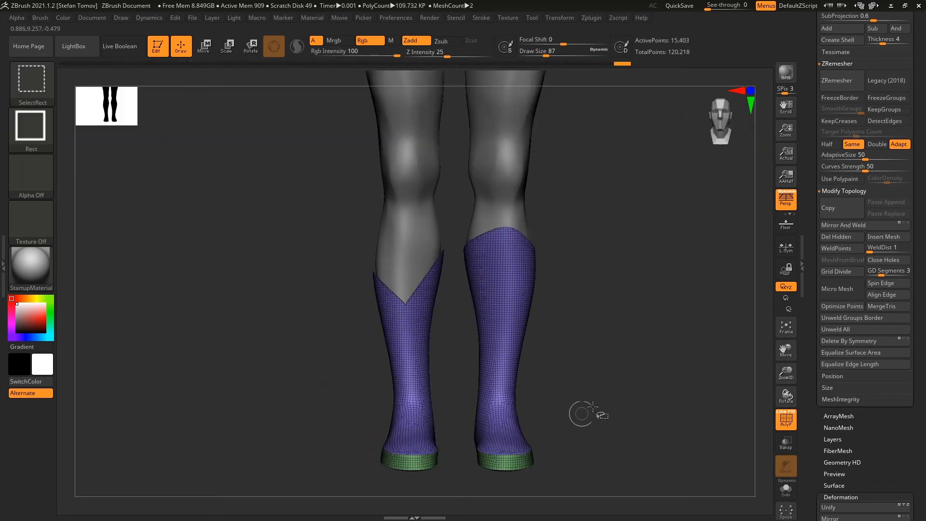
{"action": "left_click_drag", "start_coordinate": [359, 383], "coordinate": [407, 283], "text": "ctrl+shift"}
{"action": "key", "text": "ctrl+shift+a"}
{"action": "mouse_move", "coordinate": [598, 352]}
{"action": "left_mouse_down"}
{"action": "mouse_move", "coordinate": [609, 337]}
{"action": "mouse_move", "coordinate": [629, 341]}
{"action": "mouse_move", "coordinate": [506, 254]}
{"action": "left_mouse_up"}
{"action": "left_click", "coordinate": [610, 337], "text": "ctrl+shift"}
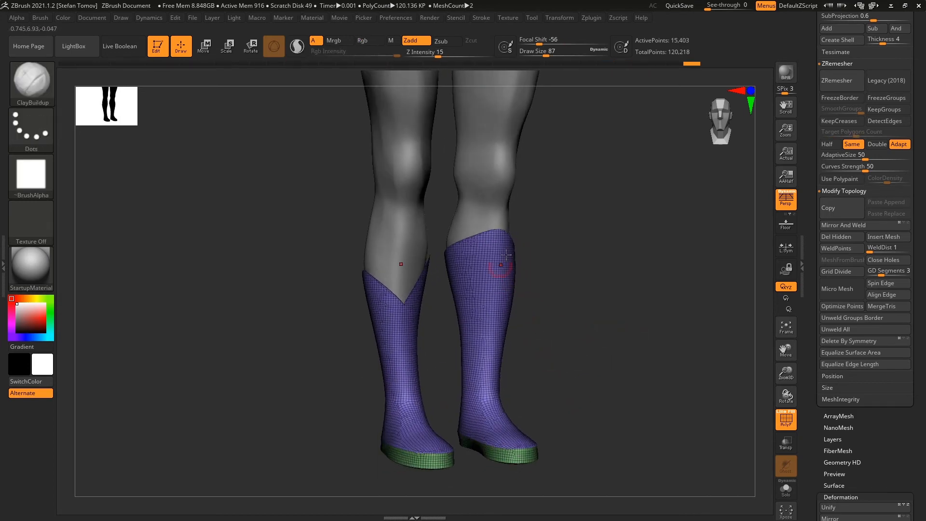
Step: Mirror and weld the boots so the lower V-shaped cut also applies to the figure's left boot
{"action": "left_click", "coordinate": [840, 228]}
{"action": "left_click_drag", "start_coordinate": [651, 338], "coordinate": [700, 316]}
{"action": "left_click_drag", "start_coordinate": [811, 146], "coordinate": [813, 187]}
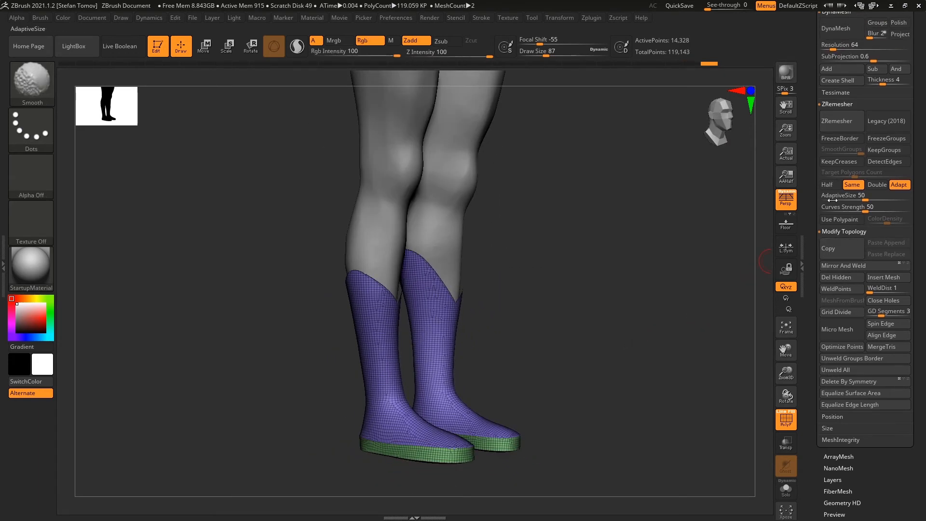
Step: Repeatedly ZRemesh the boots at Half with KeepGroups on and SmoothGroups at its minimum, preserving the separate sole polygroup
{"action": "left_click", "coordinate": [827, 185]}
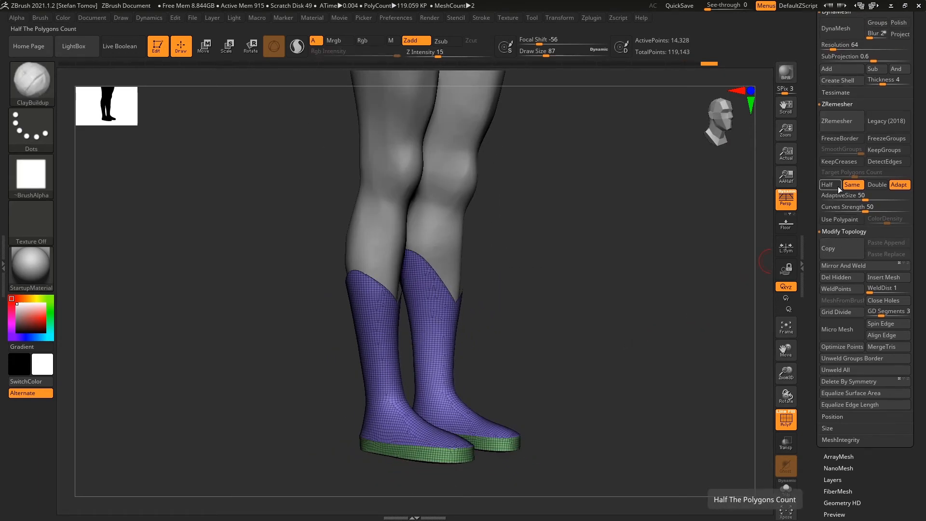
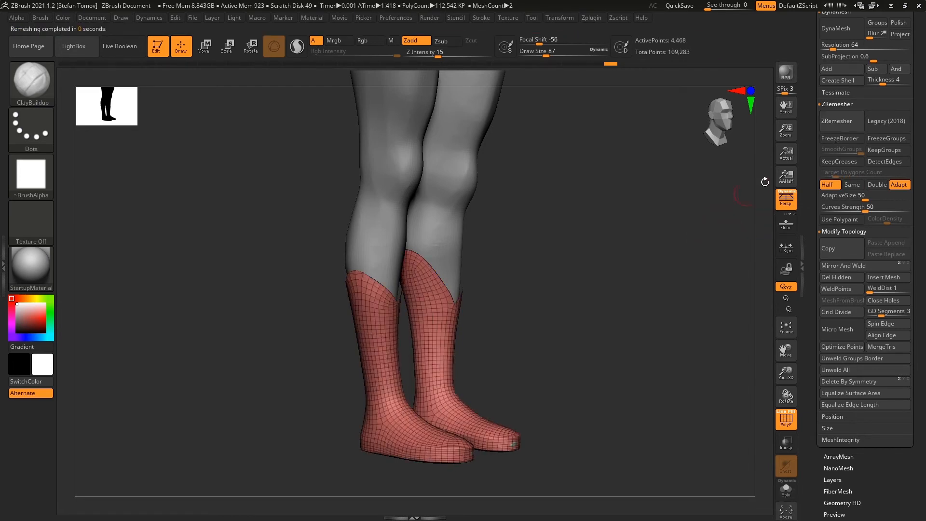
{"action": "left_click", "coordinate": [879, 151]}
{"action": "left_click", "coordinate": [840, 120]}
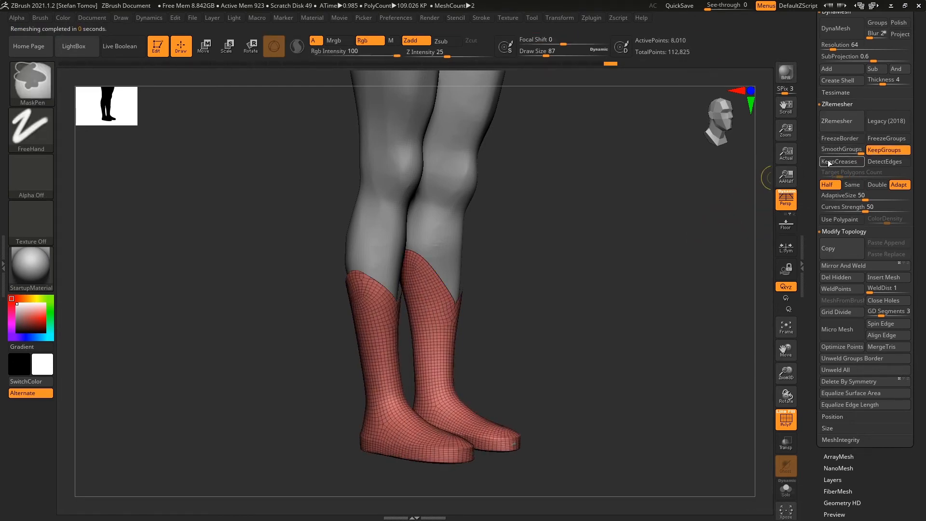
{"action": "key", "text": "shift+f"}
{"action": "left_click", "coordinate": [839, 125]}
{"action": "left_click", "coordinate": [835, 127]}
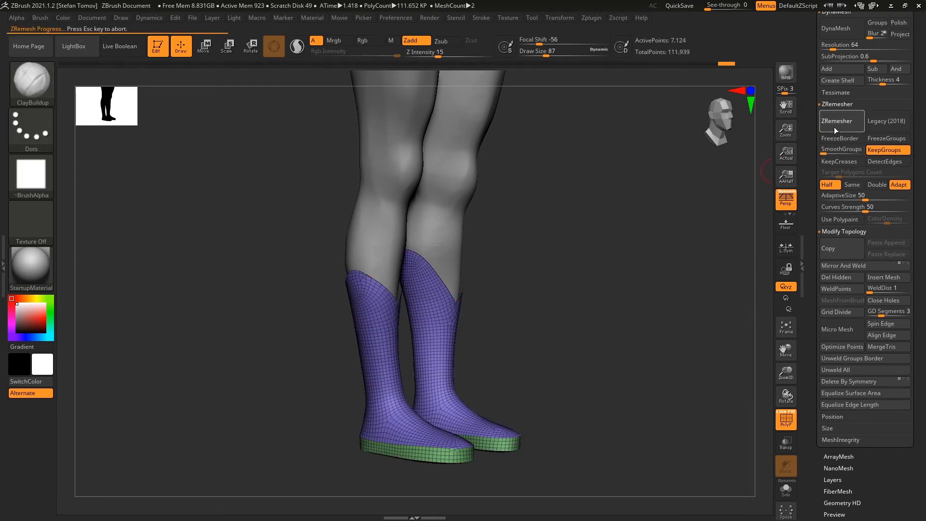
{"action": "left_click", "coordinate": [833, 129]}
{"action": "left_click_drag", "start_coordinate": [555, 391], "coordinate": [620, 305], "text": "alt"}
{"action": "scroll", "coordinate": [808, 350], "scroll_direction": "down", "scroll_amount": 5}
{"action": "scroll", "coordinate": [807, 349], "scroll_direction": "up", "scroll_amount": 6}
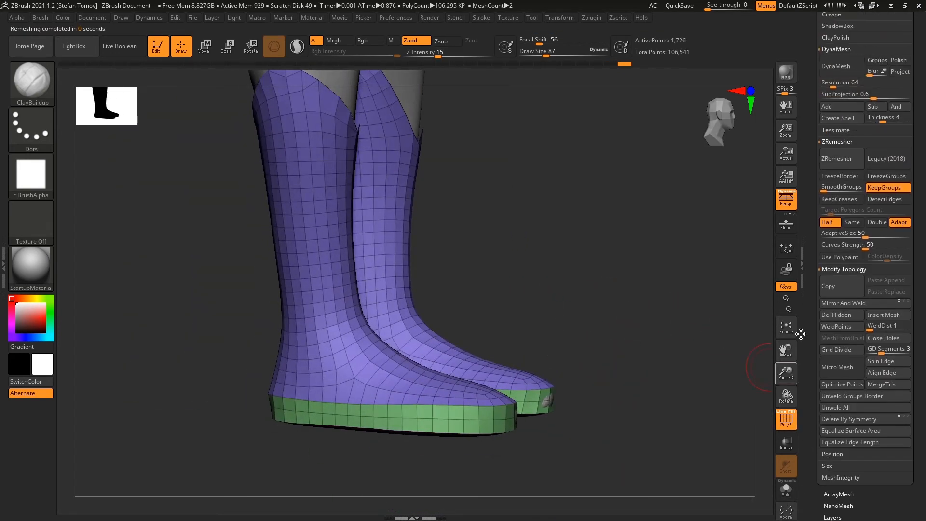
Step: Hide the polyframe and examine the whole figure with its helmet and boots from several angles
{"action": "left_click_drag", "start_coordinate": [629, 271], "coordinate": [636, 386]}
{"action": "left_click", "coordinate": [782, 420]}
{"action": "left_click_drag", "start_coordinate": [712, 403], "coordinate": [652, 348], "text": "alt"}
{"action": "left_click_drag", "start_coordinate": [637, 312], "coordinate": [616, 337]}
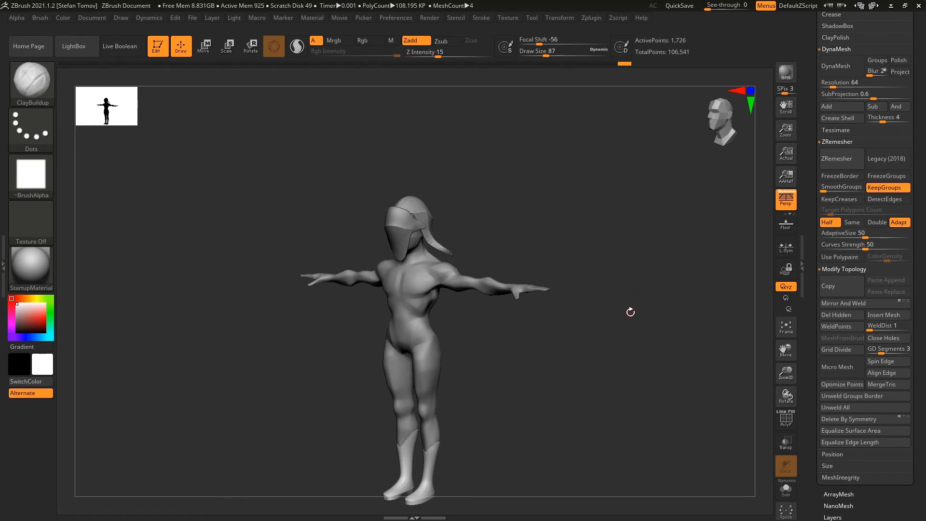
{"action": "left_click_drag", "start_coordinate": [639, 289], "coordinate": [629, 328]}
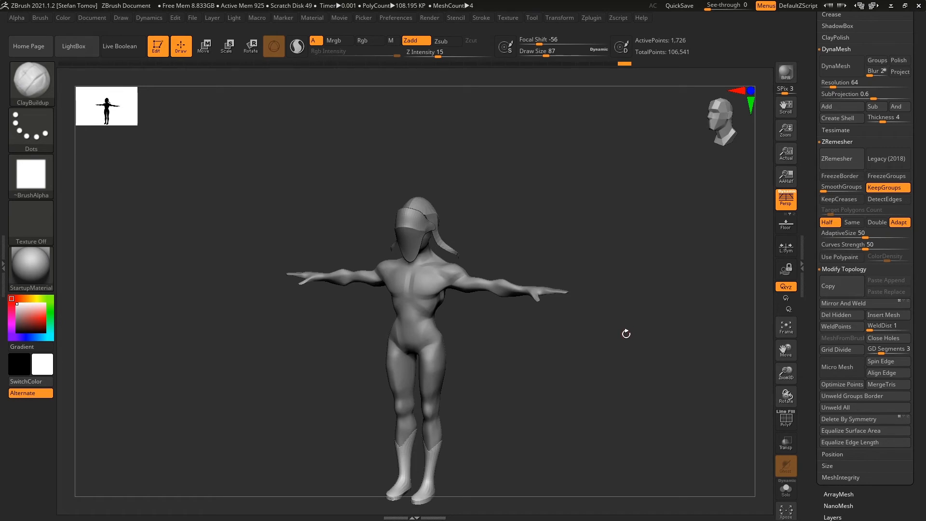
{"action": "left_click_drag", "start_coordinate": [680, 251], "coordinate": [676, 273]}
{"action": "left_click_drag", "start_coordinate": [813, 252], "coordinate": [757, 362]}
{"action": "left_click_drag", "start_coordinate": [641, 326], "coordinate": [604, 348]}
Step: Select the rear helmet shell and duplicate it as a new subtool
{"action": "left_click", "coordinate": [458, 199], "text": "alt"}
{"action": "left_click_drag", "start_coordinate": [469, 222], "coordinate": [647, 235]}
{"action": "left_click", "coordinate": [838, 231]}
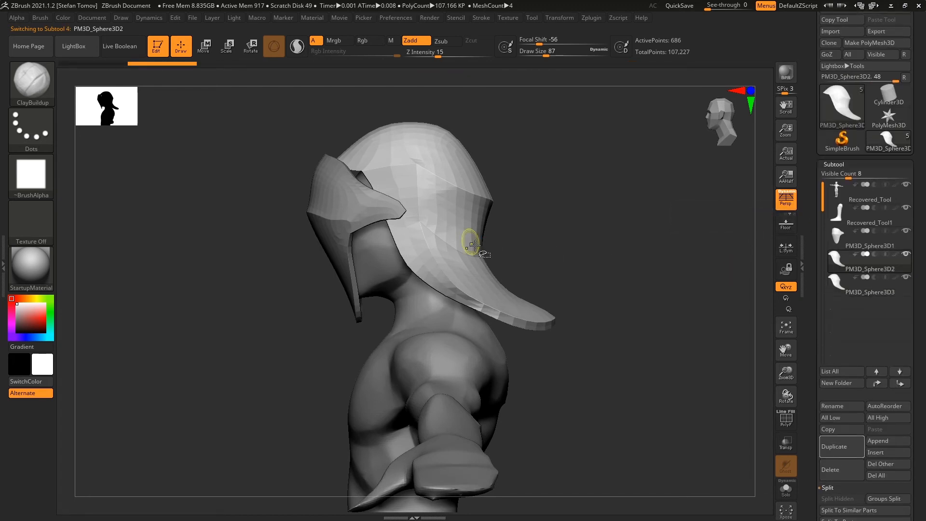
Step: Hide the neck-guard and side-strip polygroups of the original helmet shell and delete the hidden parts
{"action": "left_click", "coordinate": [488, 293], "text": "ctrl+shift"}
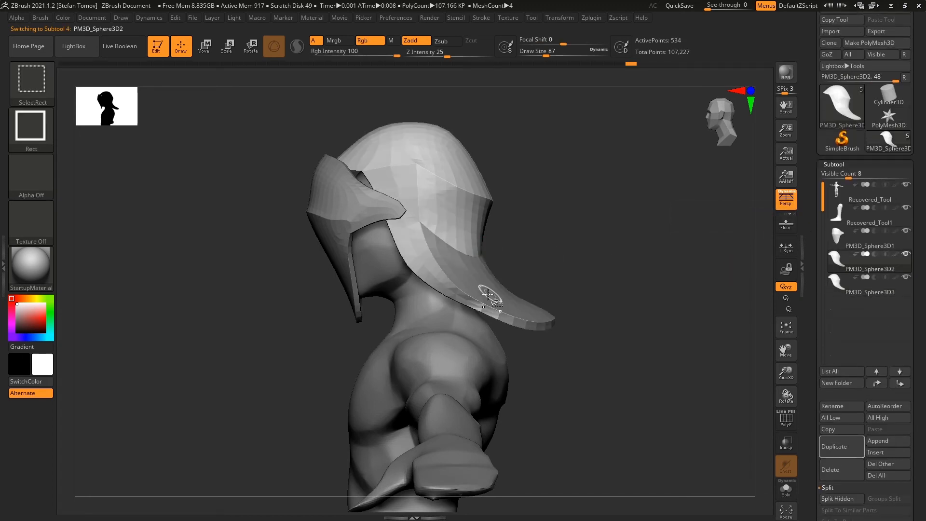
{"action": "left_click", "coordinate": [458, 295], "text": "ctrl+shift"}
{"action": "left_click_drag", "start_coordinate": [640, 265], "coordinate": [624, 281]}
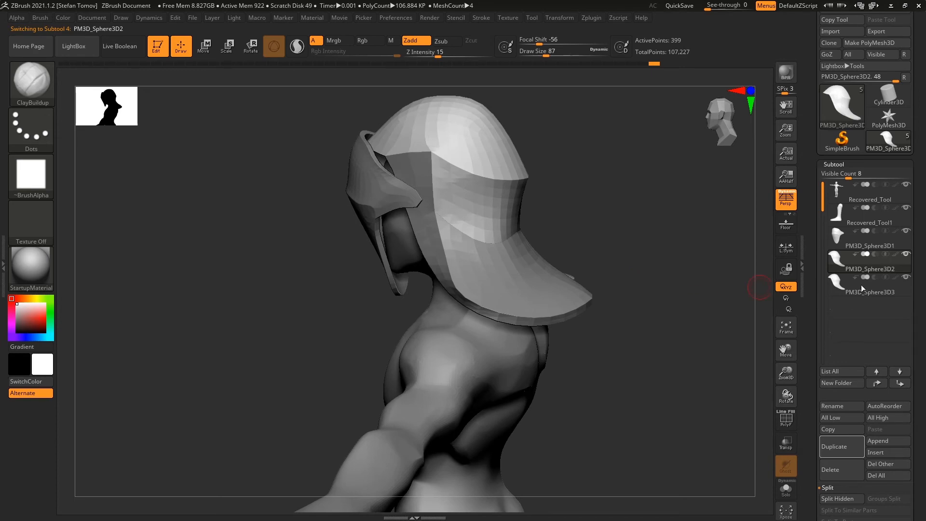
{"action": "scroll", "coordinate": [835, 310], "scroll_direction": "down", "scroll_amount": 15}
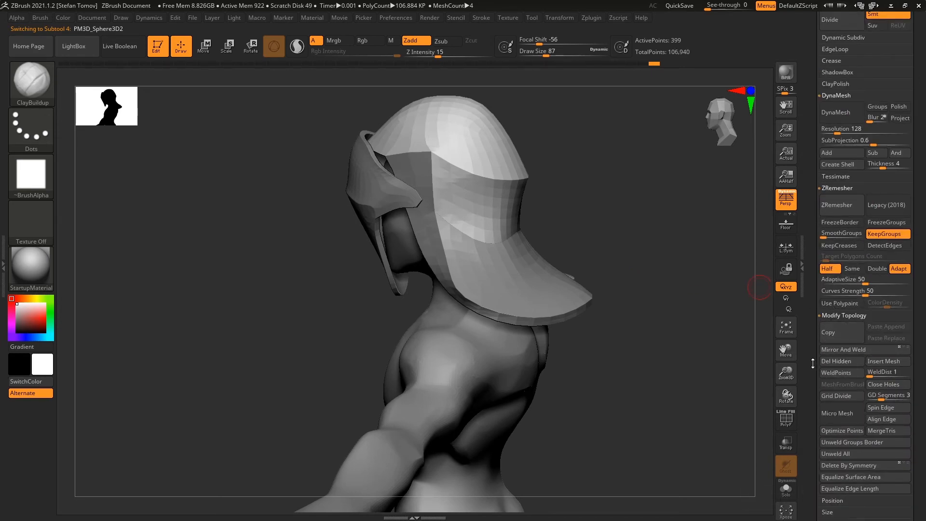
{"action": "scroll", "coordinate": [821, 363], "scroll_direction": "down", "scroll_amount": 5}
{"action": "scroll", "coordinate": [820, 363], "scroll_direction": "up", "scroll_amount": 5}
Step: Extrude all polygons of the helmet dome with ZModeler to give it thickness, and flip its normals
{"action": "left_click_drag", "start_coordinate": [731, 363], "coordinate": [762, 349]}
{"action": "key", "text": "b"}
{"action": "key", "text": "z"}
{"action": "key", "text": "m"}
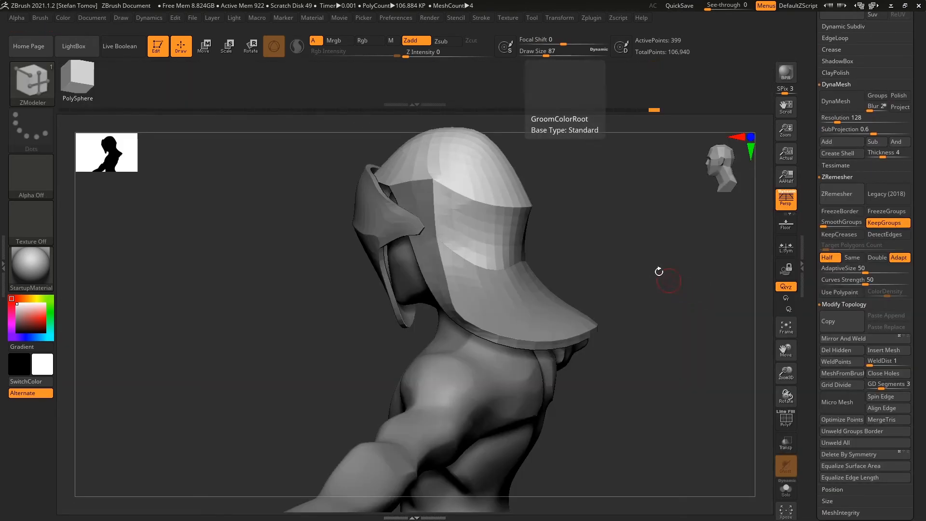
{"action": "key", "text": "space"}
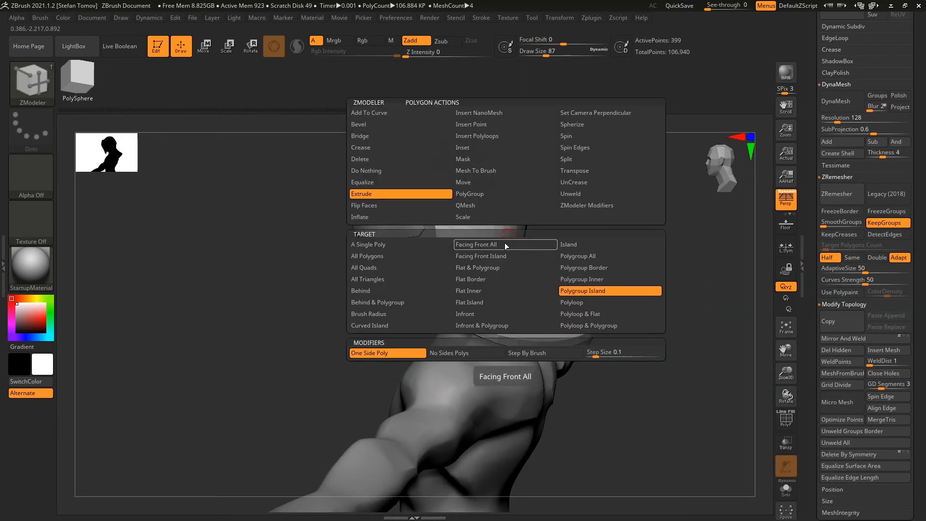
{"action": "left_click", "coordinate": [429, 256]}
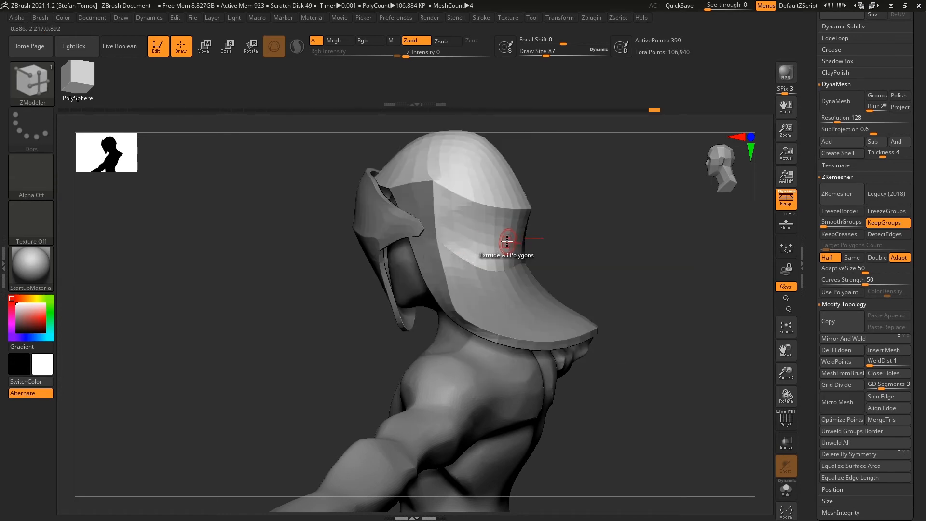
{"action": "left_click_drag", "start_coordinate": [507, 241], "coordinate": [491, 236]}
{"action": "scroll", "coordinate": [810, 387], "scroll_direction": "down", "scroll_amount": 10}
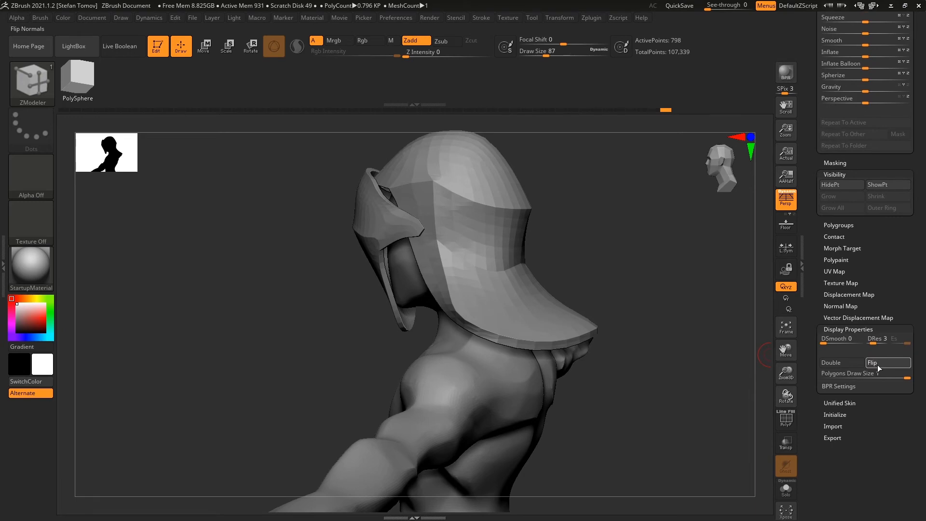
{"action": "left_click", "coordinate": [878, 368]}
Step: Keep only the neck guard and side strips visible on the duplicated helmet shell and delete the hidden dome
{"action": "left_click_drag", "start_coordinate": [651, 375], "coordinate": [539, 304]}
{"action": "left_click", "coordinate": [538, 305], "text": "alt"}
{"action": "left_click_drag", "start_coordinate": [603, 309], "coordinate": [504, 307]}
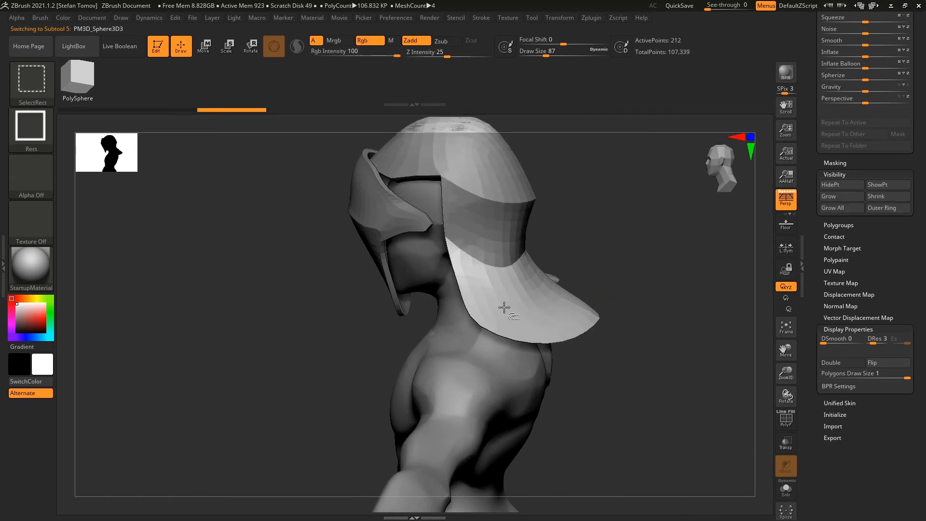
{"action": "left_click", "coordinate": [504, 307], "text": "ctrl+shift"}
{"action": "left_click", "coordinate": [457, 304], "text": "ctrl+shift"}
{"action": "left_click", "coordinate": [663, 265], "text": "ctrl+shift"}
{"action": "mouse_move", "coordinate": [823, 275]}
{"action": "left_mouse_down"}
{"action": "mouse_move", "coordinate": [823, 416]}
{"action": "mouse_move", "coordinate": [823, 406]}
{"action": "left_mouse_up"}
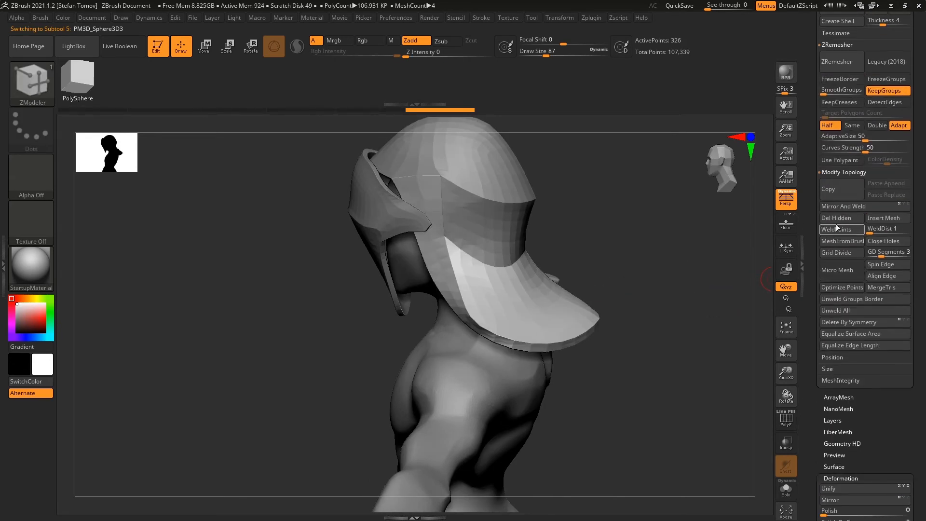
{"action": "mouse_move", "coordinate": [700, 258]}
{"action": "left_mouse_down", "text": "alt"}
{"action": "mouse_move", "coordinate": [720, 273]}
{"action": "mouse_move", "coordinate": [732, 267]}
{"action": "left_mouse_up", "text": "alt"}
{"action": "key", "text": "shift"}
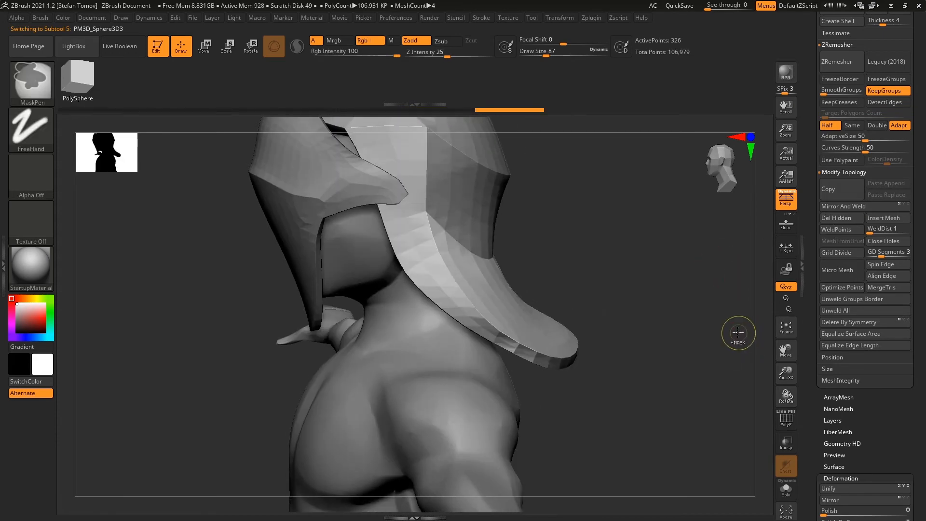
Step: Shrink the neck-guard piece slightly with a negative Inflate deformation so it sits beneath the dome
{"action": "scroll", "coordinate": [817, 380], "scroll_direction": "down", "scroll_amount": 10}
{"action": "left_click_drag", "start_coordinate": [862, 326], "coordinate": [838, 326]}
{"action": "left_click_drag", "start_coordinate": [683, 374], "coordinate": [645, 356]}
{"action": "scroll", "coordinate": [854, 331], "scroll_direction": "up", "scroll_amount": 15}
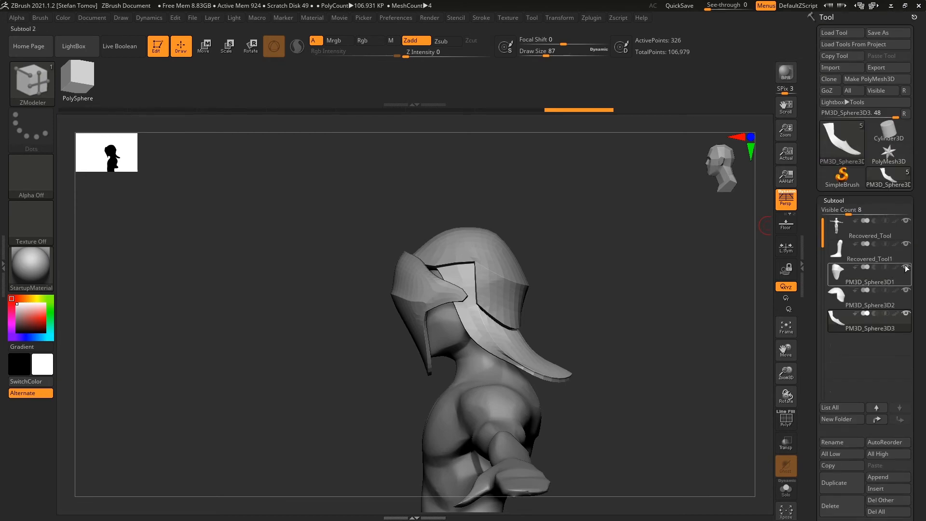
Step: Hide the face visor subtool PM3D_Sphere3D1 and show the polyframe on the neck guard
{"action": "left_click", "coordinate": [906, 269]}
{"action": "left_click_drag", "start_coordinate": [666, 324], "coordinate": [677, 366]}
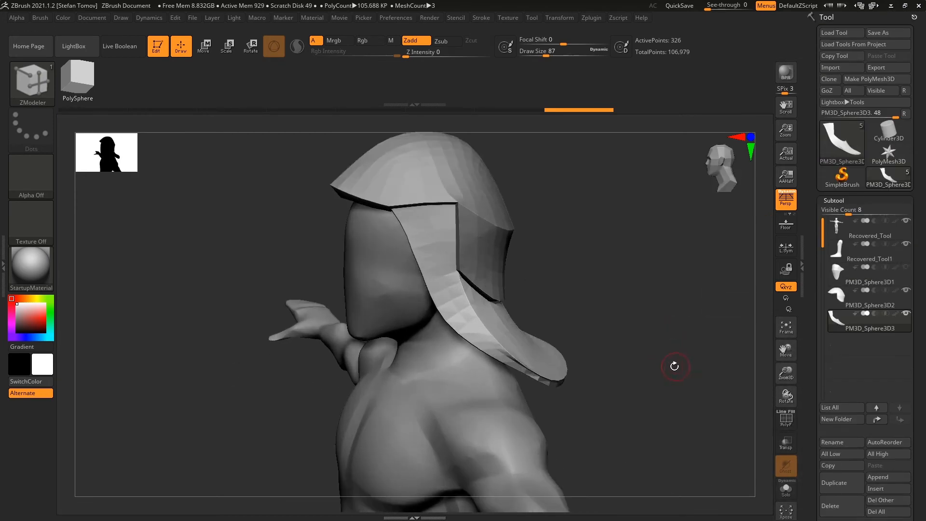
{"action": "left_click", "coordinate": [787, 420]}
{"action": "left_click_drag", "start_coordinate": [723, 408], "coordinate": [675, 406]}
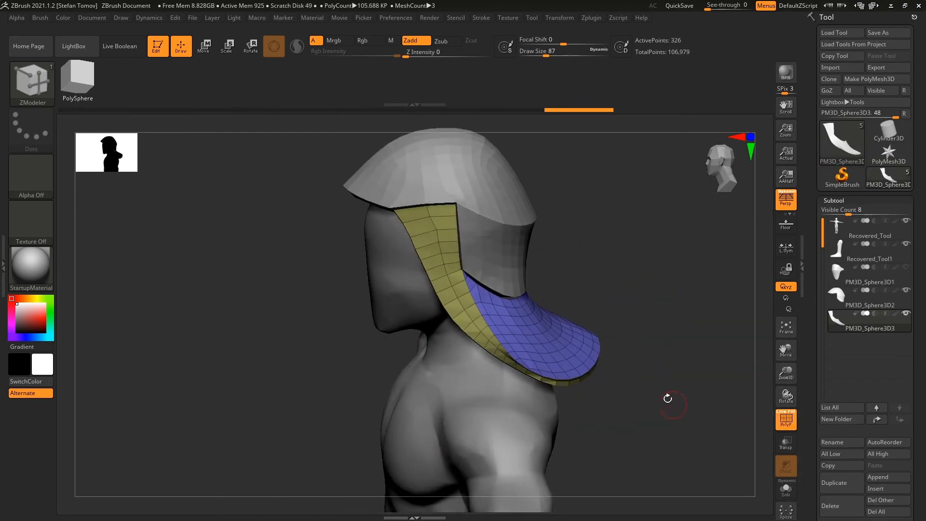
{"action": "left_click_drag", "start_coordinate": [632, 343], "coordinate": [655, 324]}
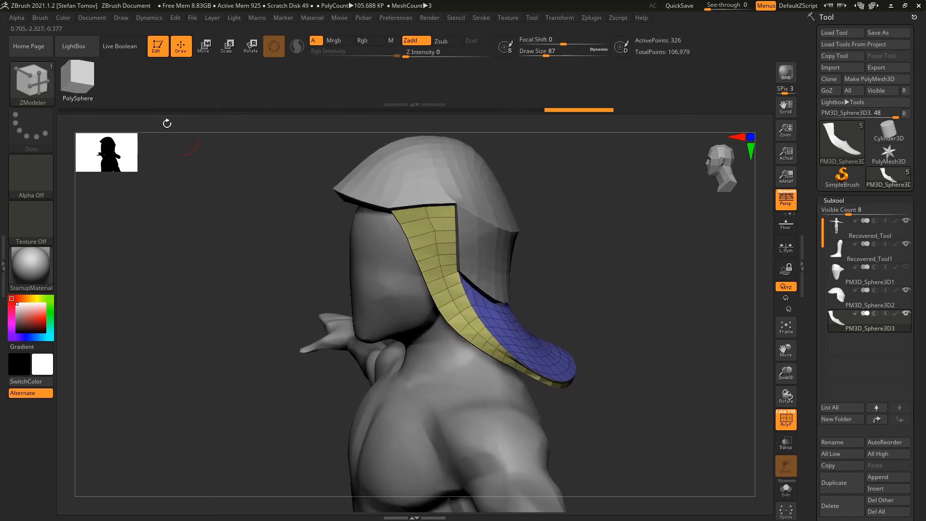
Step: Dock the Dynamics settings beside the canvas and orbit to the back of the neck guard
{"action": "left_click", "coordinate": [154, 18]}
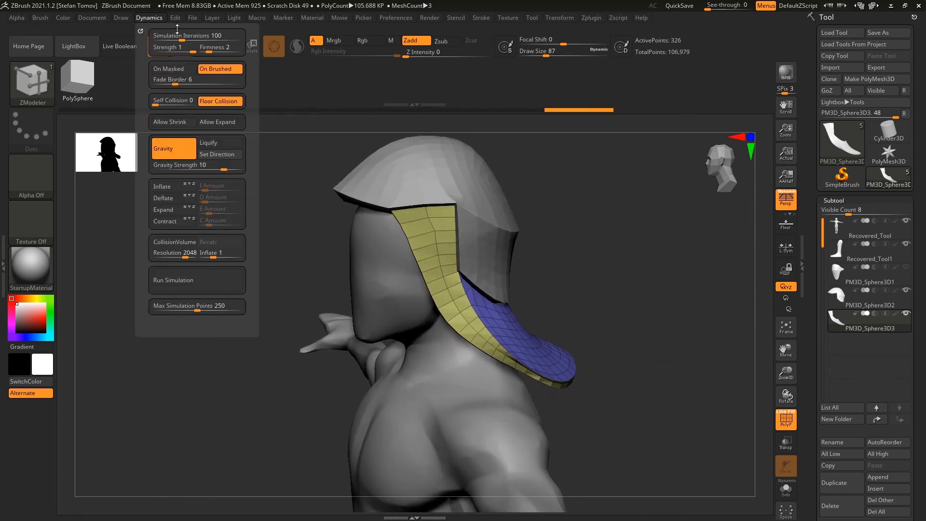
{"action": "left_click", "coordinate": [140, 31]}
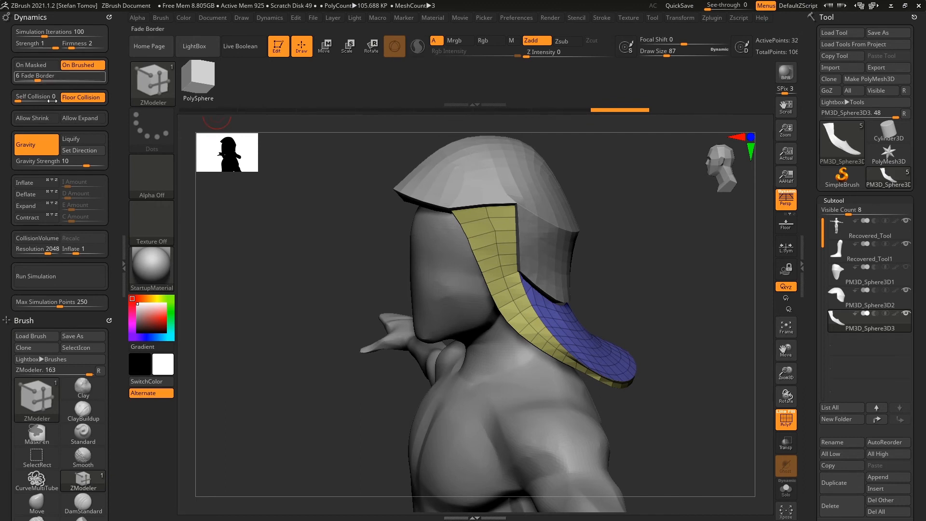
{"action": "mouse_move", "coordinate": [600, 293]}
{"action": "left_mouse_down"}
{"action": "mouse_move", "coordinate": [577, 281]}
{"action": "mouse_move", "coordinate": [597, 296]}
{"action": "left_mouse_up"}
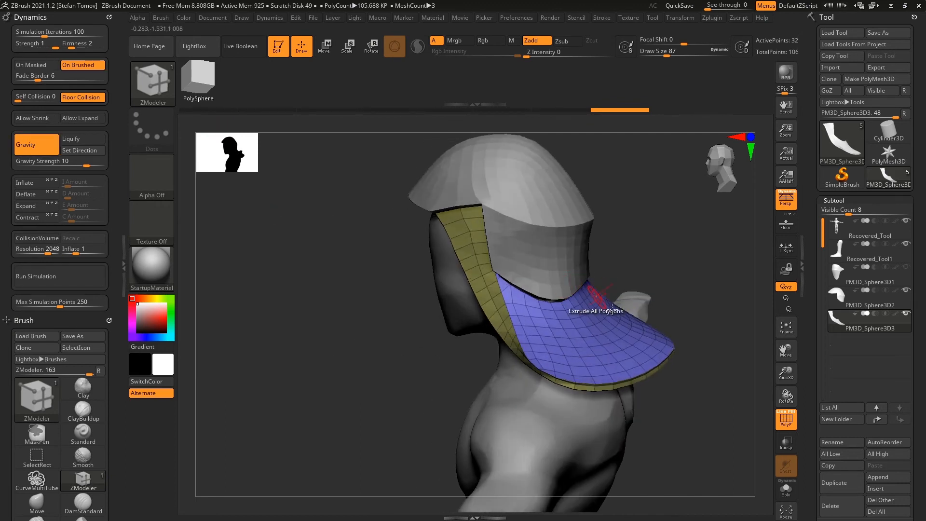
Step: Isolate the neck guard, mask its upper edge along the dome, and show the other pieces again
{"action": "left_click", "coordinate": [783, 494]}
{"action": "left_click_drag", "start_coordinate": [684, 346], "coordinate": [577, 149]}
{"action": "key", "text": "ctrl"}
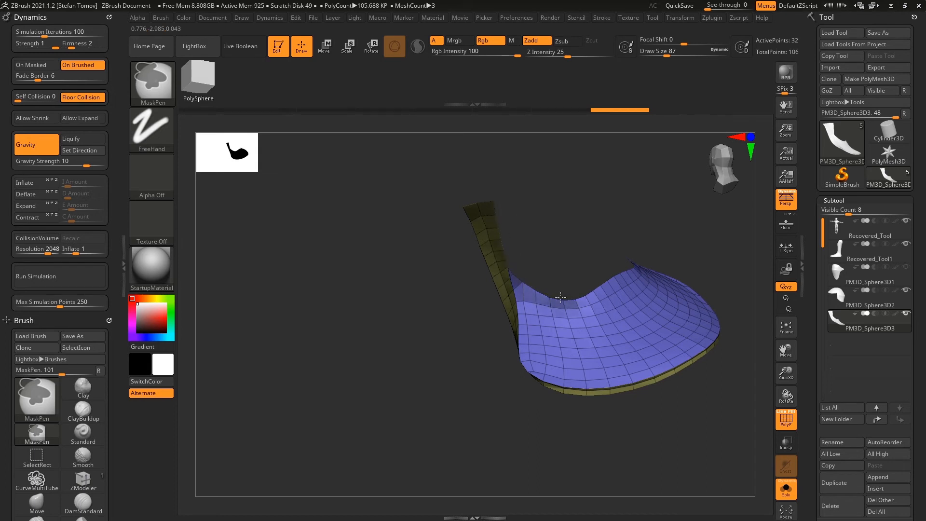
{"action": "left_click_drag", "start_coordinate": [561, 296], "coordinate": [600, 289], "text": "ctrl"}
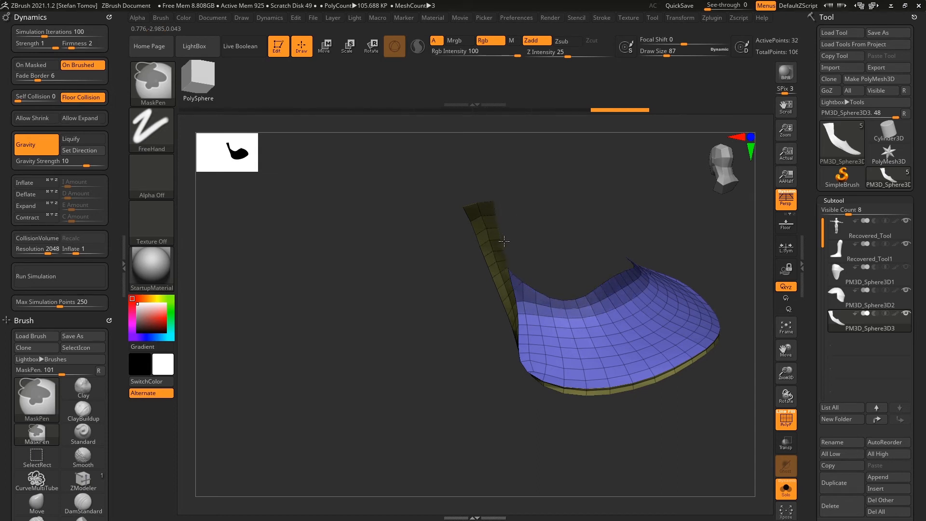
{"action": "mouse_move", "coordinate": [552, 200]}
{"action": "left_mouse_down"}
{"action": "mouse_move", "coordinate": [577, 203]}
{"action": "mouse_move", "coordinate": [550, 221]}
{"action": "mouse_move", "coordinate": [688, 339]}
{"action": "mouse_move", "coordinate": [675, 319]}
{"action": "mouse_move", "coordinate": [586, 307]}
{"action": "left_mouse_up"}
{"action": "left_click", "coordinate": [794, 493]}
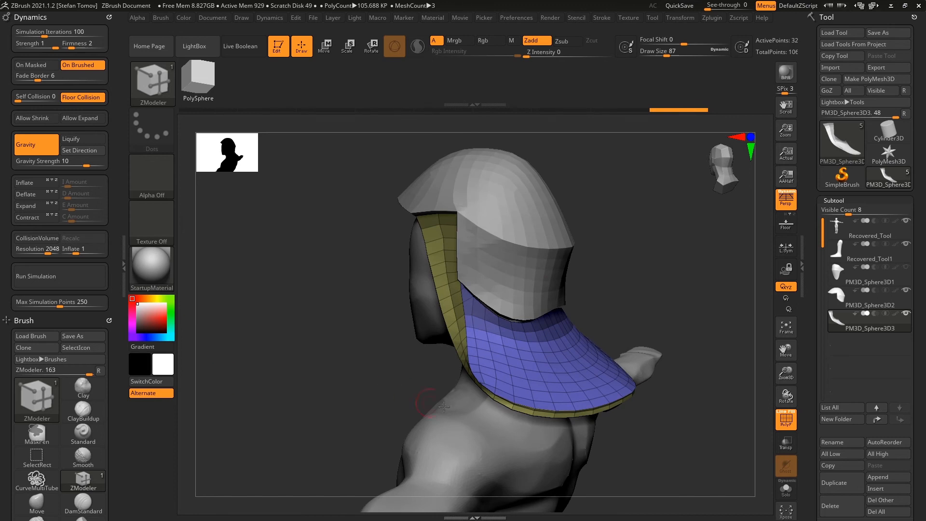
Step: Turn on CollisionVolume and run a gravity simulation on the masked neck guard
{"action": "left_click", "coordinate": [47, 241]}
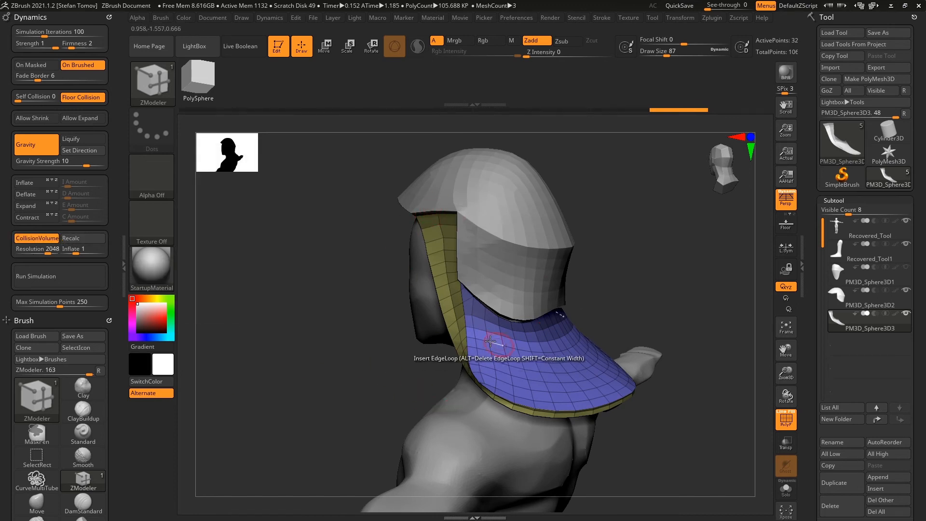
{"action": "left_click", "coordinate": [85, 281]}
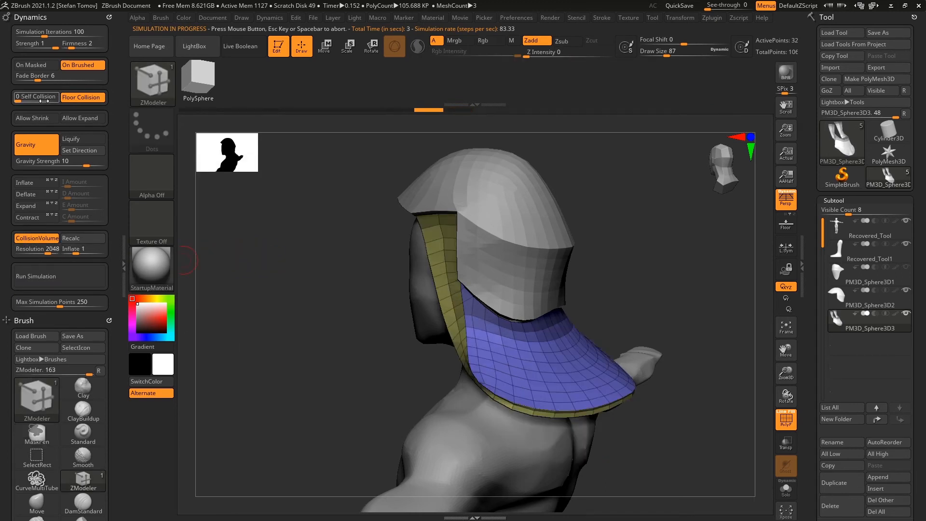
Step: Set Self Collision to 2, rerun the neck guard's simulation and recalculate the collision volume
{"action": "left_click_drag", "start_coordinate": [21, 102], "coordinate": [28, 102]}
{"action": "left_click", "coordinate": [65, 279]}
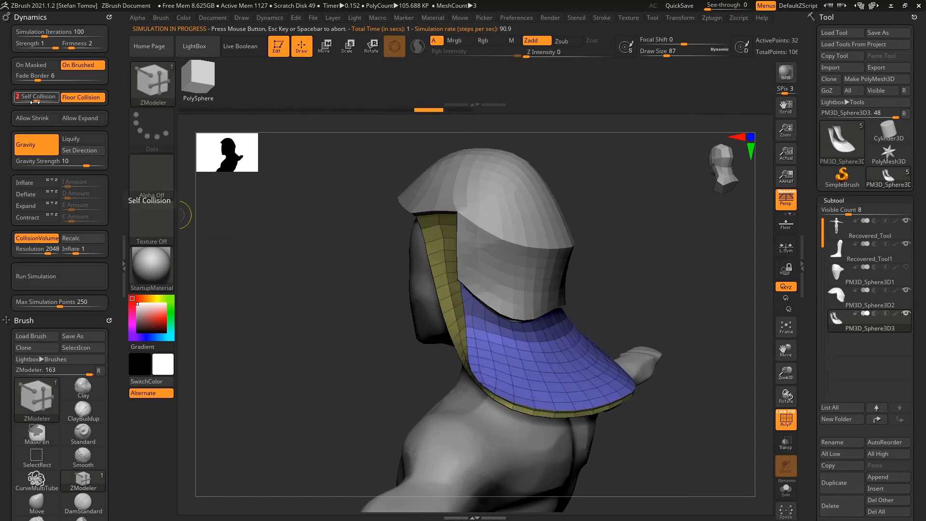
{"action": "left_click", "coordinate": [75, 240]}
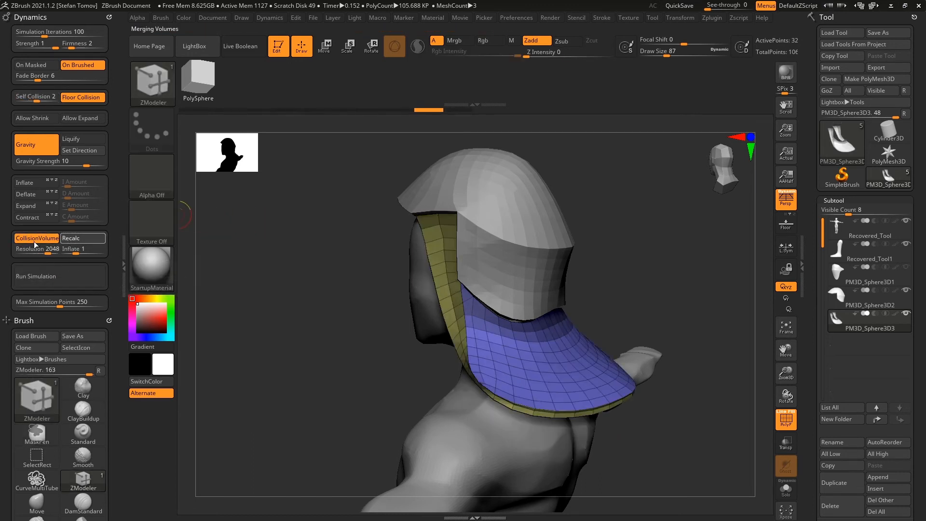
Step: Rerun the gravity simulation on the neck guard, inspect the drape, and undo it
{"action": "left_click", "coordinate": [54, 278]}
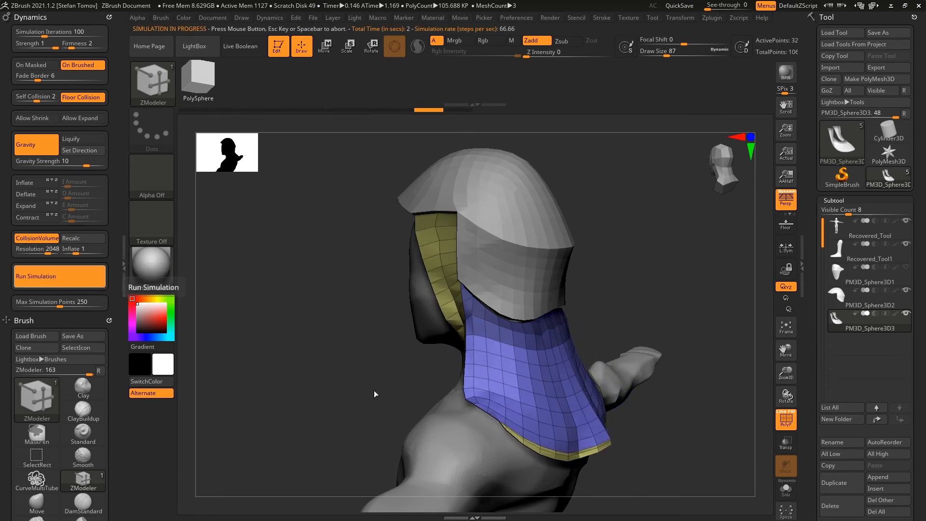
{"action": "left_click_drag", "start_coordinate": [405, 374], "coordinate": [508, 387]}
{"action": "left_click_drag", "start_coordinate": [575, 348], "coordinate": [555, 355]}
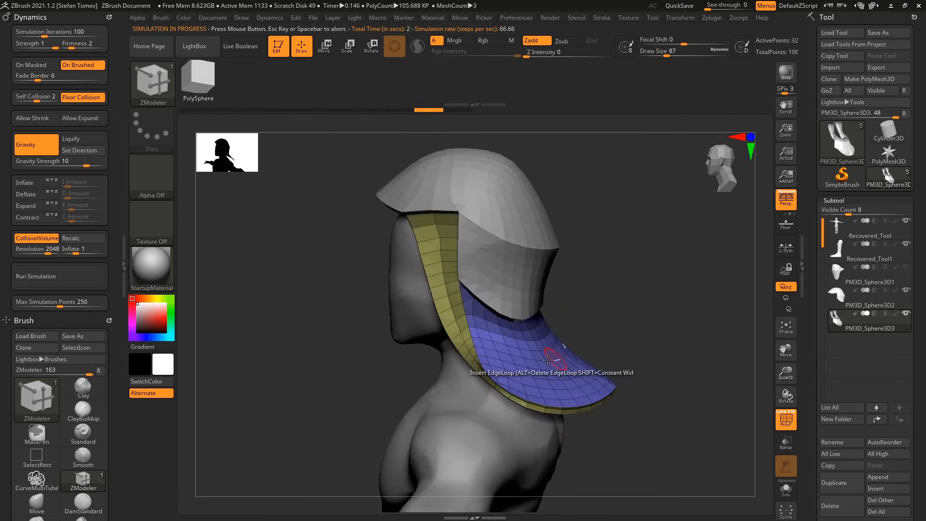
Step: Set the ZModeler edge action to Delete EdgeLoop Complete and strip the yellow inner and rim loops, leaving the neck guard single-sided
{"action": "left_click_drag", "start_coordinate": [350, 357], "coordinate": [532, 376], "text": "alt"}
{"action": "right_click_drag", "start_coordinate": [533, 377], "coordinate": [466, 294]}
{"action": "key", "text": "b"}
{"action": "key", "text": "z"}
{"action": "key", "text": "m"}
{"action": "key", "text": "space"}
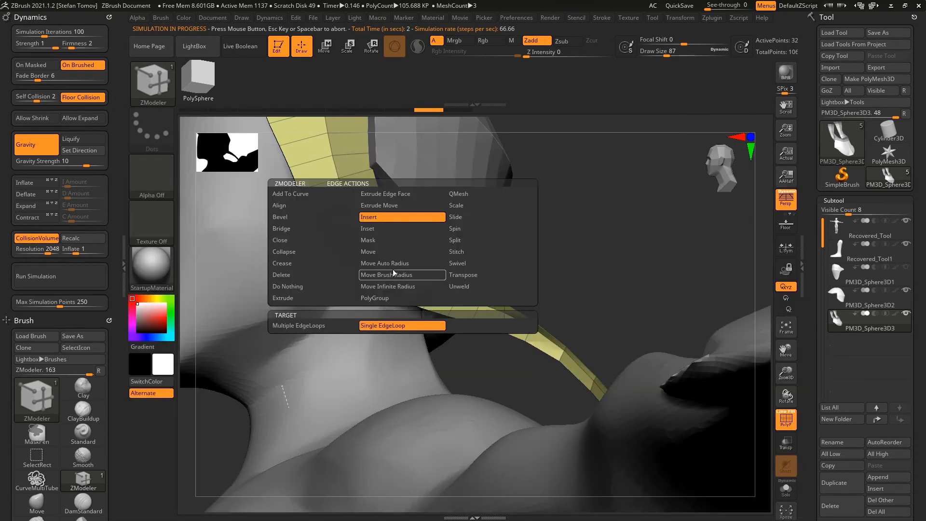
{"action": "left_click", "coordinate": [299, 277]}
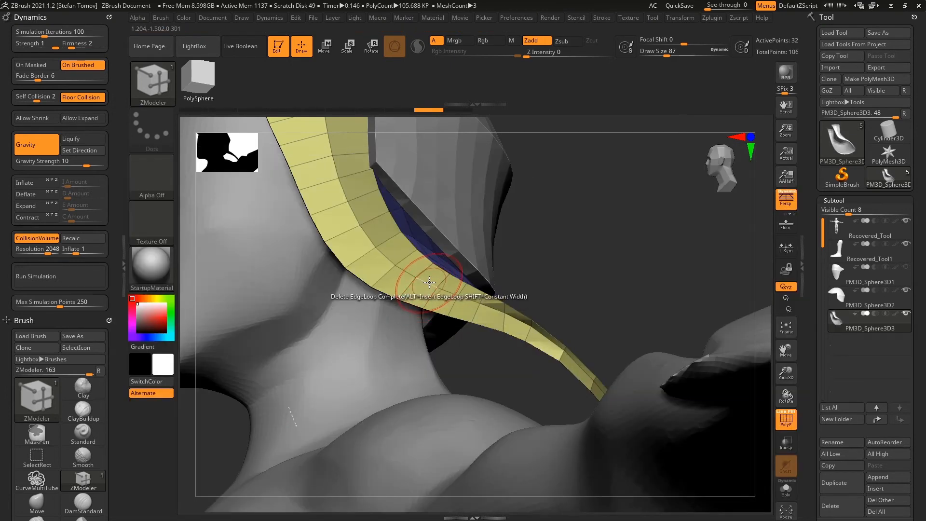
{"action": "left_click", "coordinate": [429, 282]}
{"action": "right_click_drag", "start_coordinate": [583, 256], "coordinate": [670, 287]}
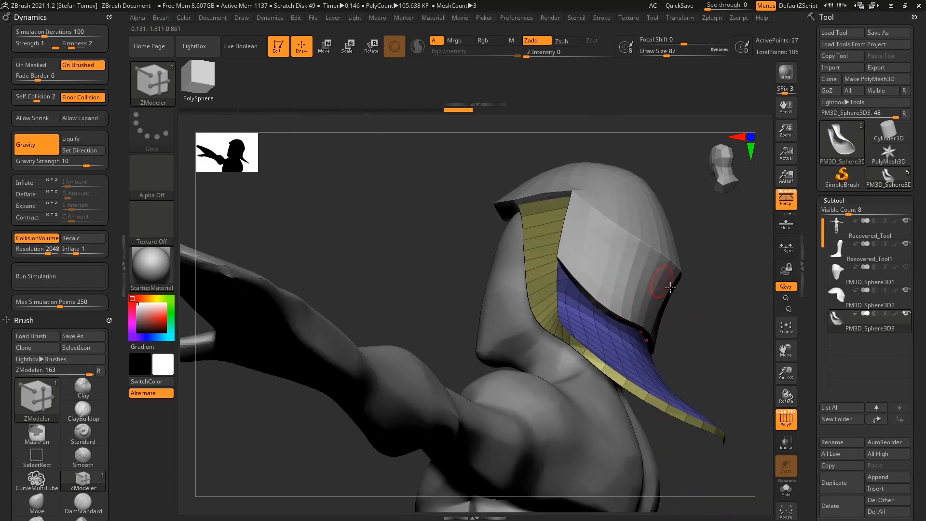
{"action": "left_click", "coordinate": [527, 291]}
{"action": "right_click_drag", "start_coordinate": [411, 273], "coordinate": [236, 338]}
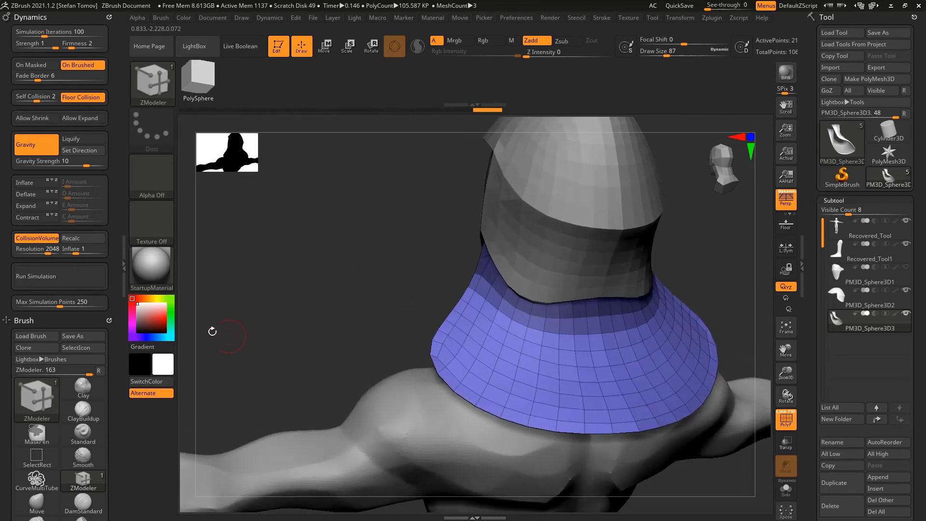
Step: Switch to the Move brush, run the gravity simulation on the single-sided neck guard, and undo the result
{"action": "key", "text": "b"}
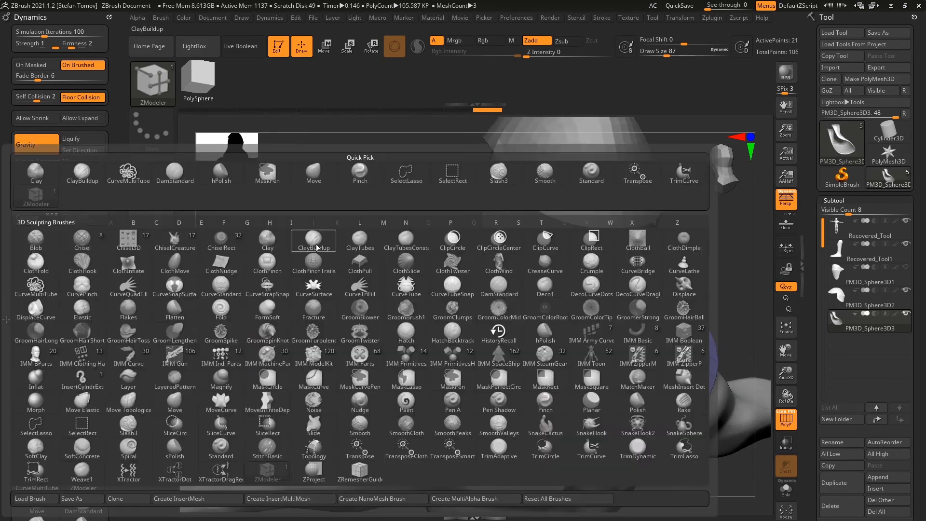
{"action": "key", "text": "m"}
{"action": "key", "text": "v"}
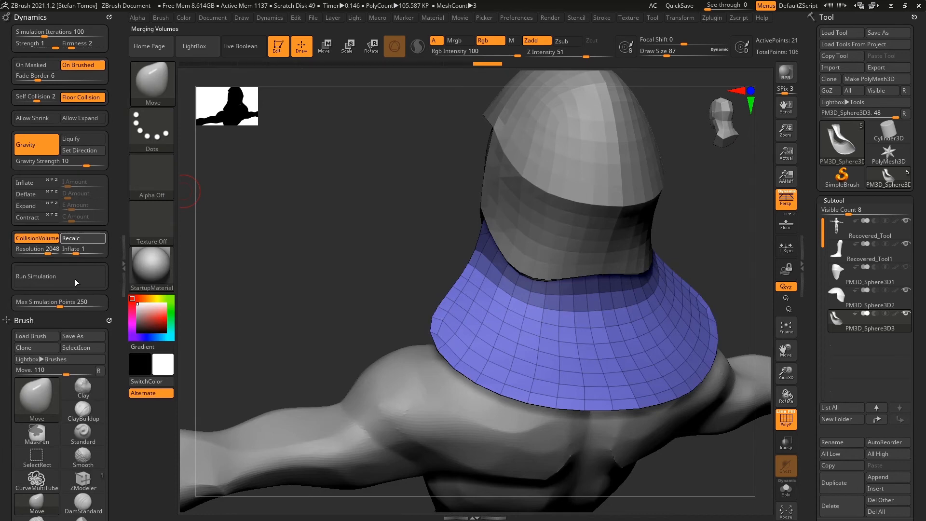
{"action": "left_click", "coordinate": [51, 278]}
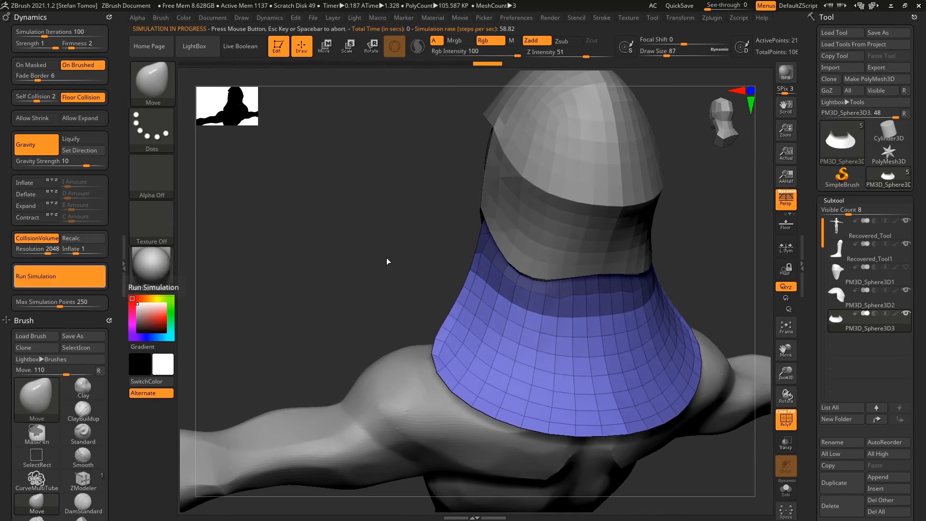
{"action": "right_click_drag", "start_coordinate": [381, 263], "coordinate": [231, 302], "text": "shift"}
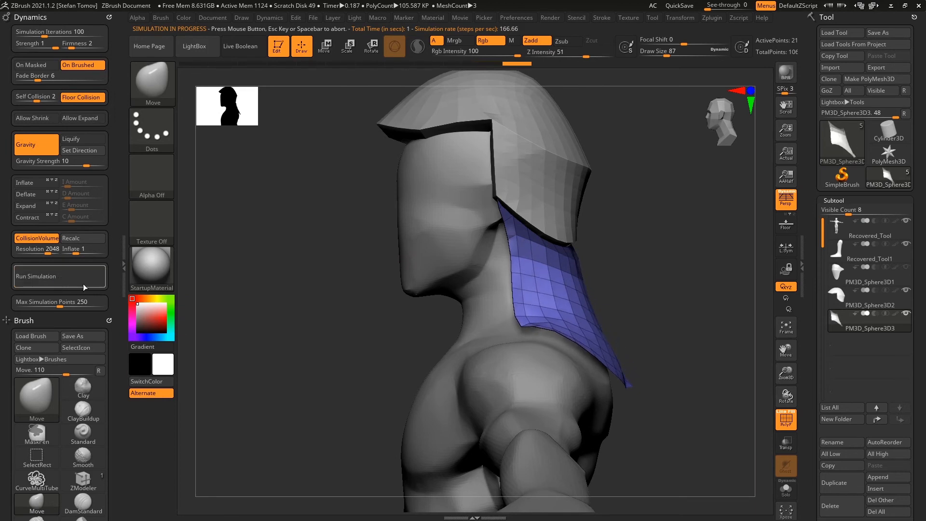
{"action": "key", "text": "ctrl"}
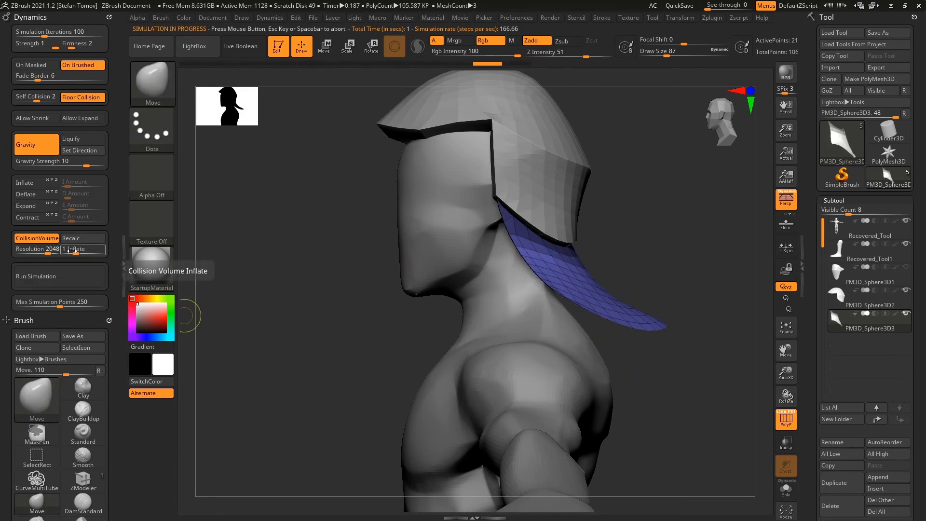
Step: Set the collision volume's Inflate to 0.19888 and try the neck guard's simulation again
{"action": "left_click_drag", "start_coordinate": [70, 252], "coordinate": [65, 246]}
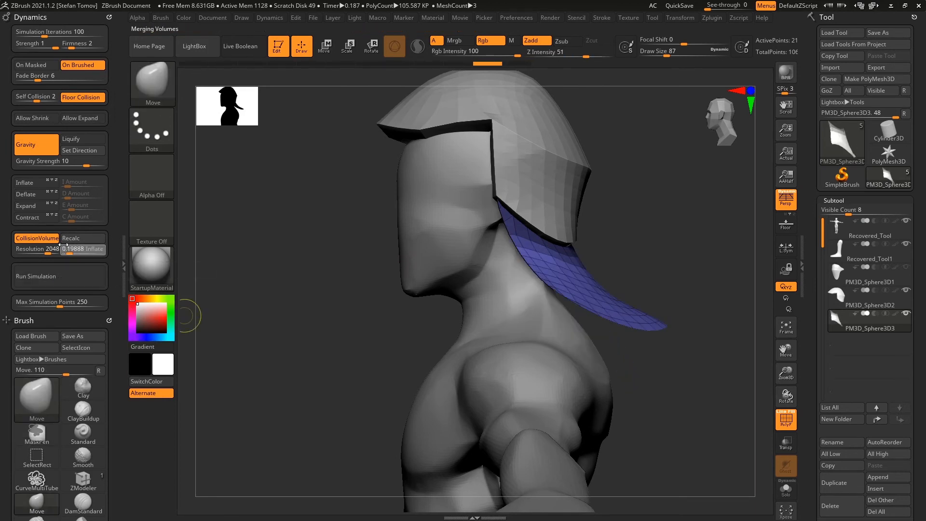
{"action": "left_click", "coordinate": [45, 283]}
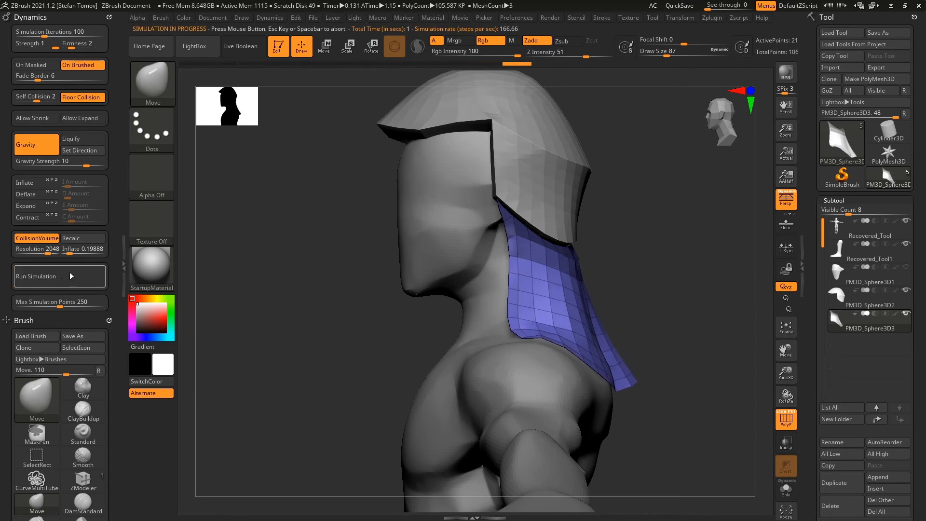
{"action": "left_click_drag", "start_coordinate": [594, 270], "coordinate": [671, 282]}
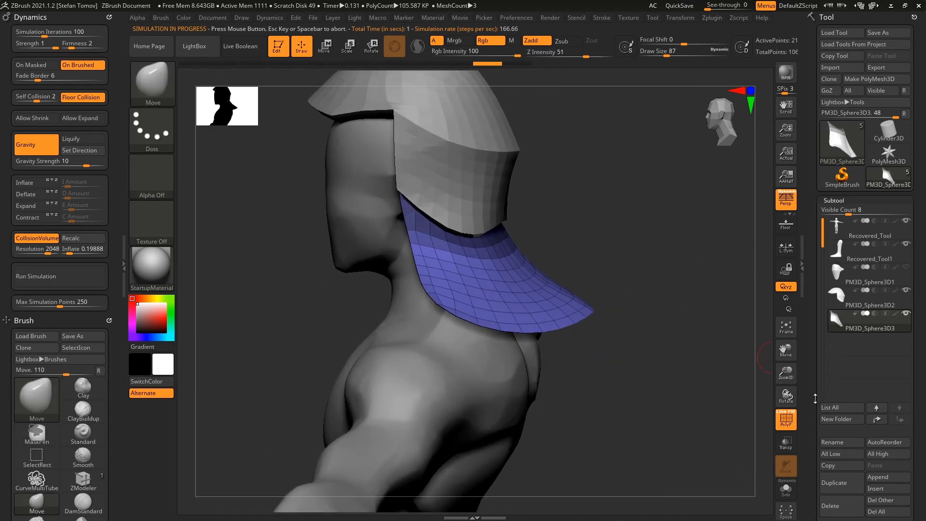
Step: Turn on Dynamic Subdivision for the neck guard and expand the Crease settings
{"action": "scroll", "coordinate": [828, 265], "scroll_direction": "down", "scroll_amount": 10}
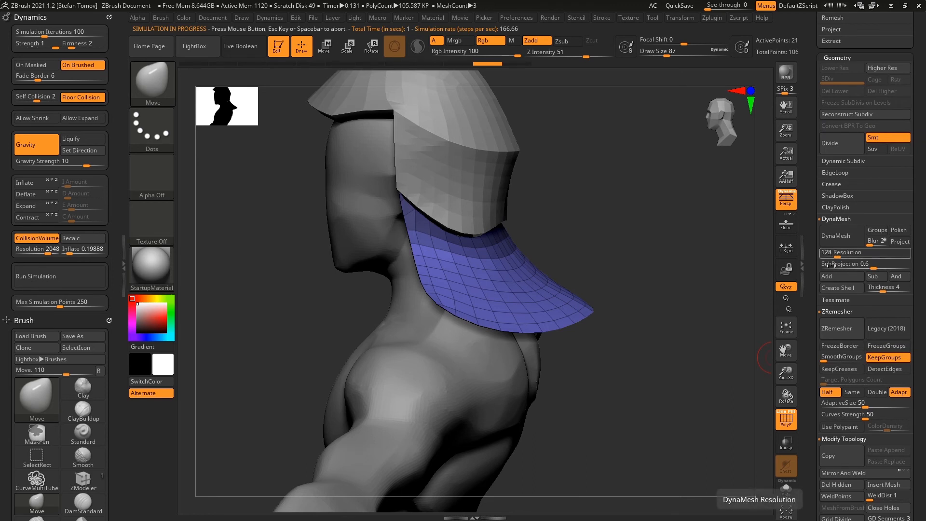
{"action": "left_click", "coordinate": [845, 162]}
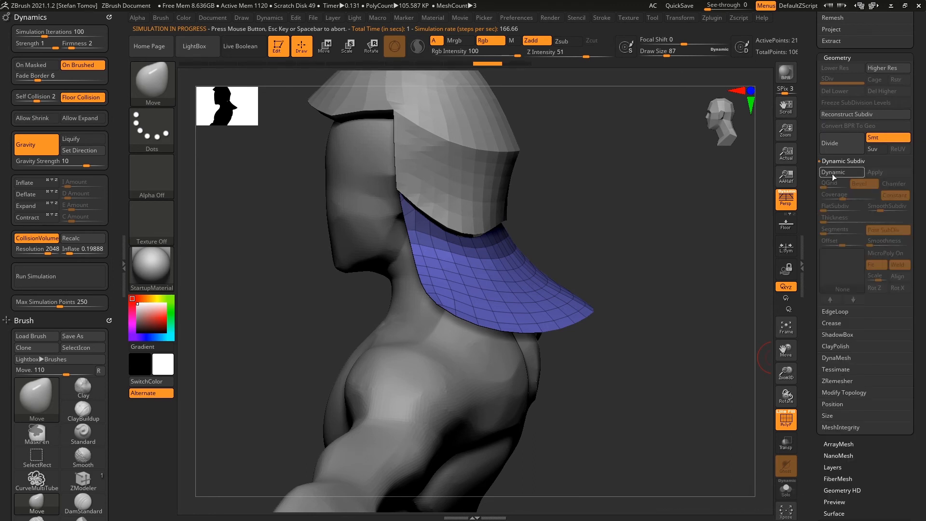
{"action": "left_click", "coordinate": [833, 172]}
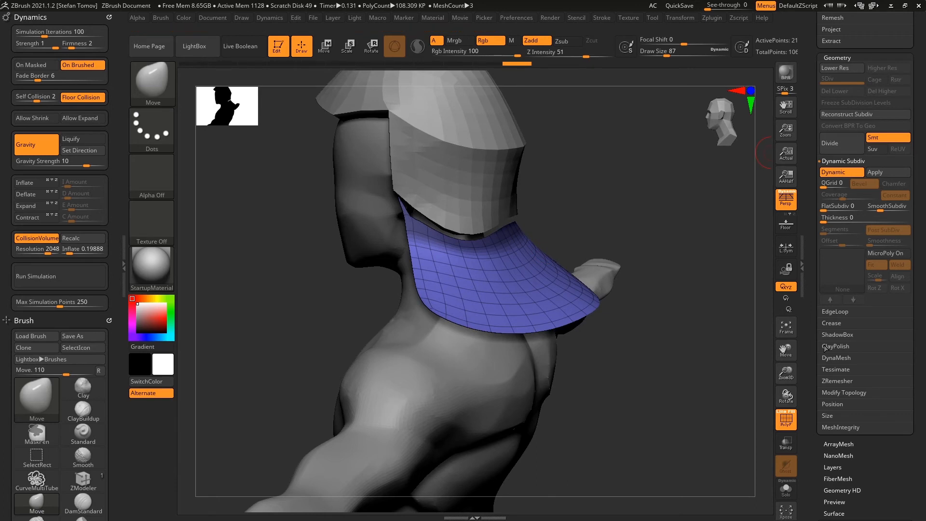
{"action": "left_click", "coordinate": [831, 324]}
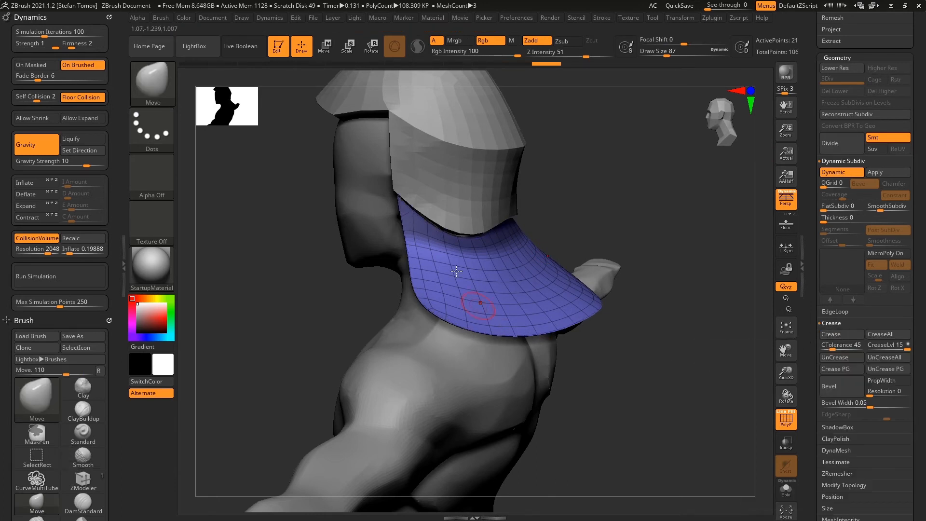
{"action": "left_click", "coordinate": [833, 176]}
{"action": "left_click", "coordinate": [831, 176]}
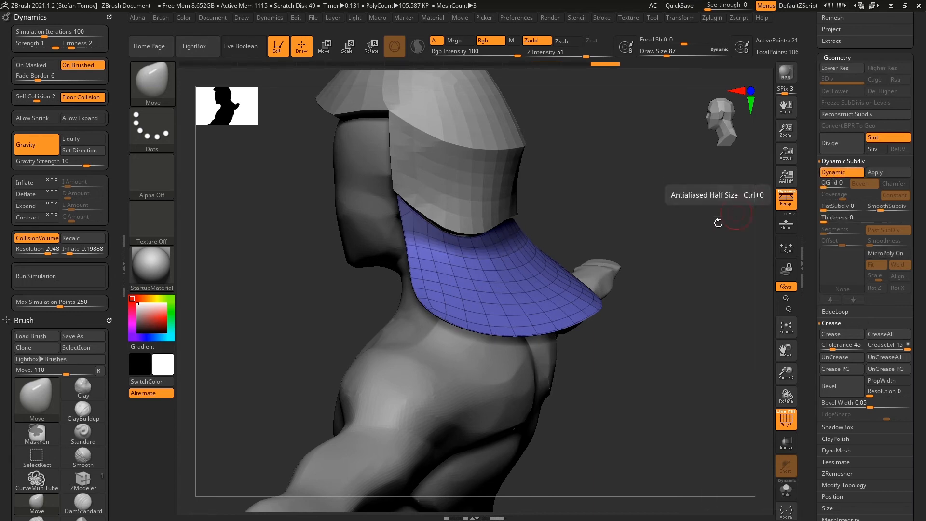
Step: Set the neck guard's SmoothSubdiv to 0 and its dynamic Thickness to 0.01612
{"action": "left_click_drag", "start_coordinate": [703, 265], "coordinate": [530, 268]}
{"action": "left_click_drag", "start_coordinate": [635, 227], "coordinate": [694, 205]}
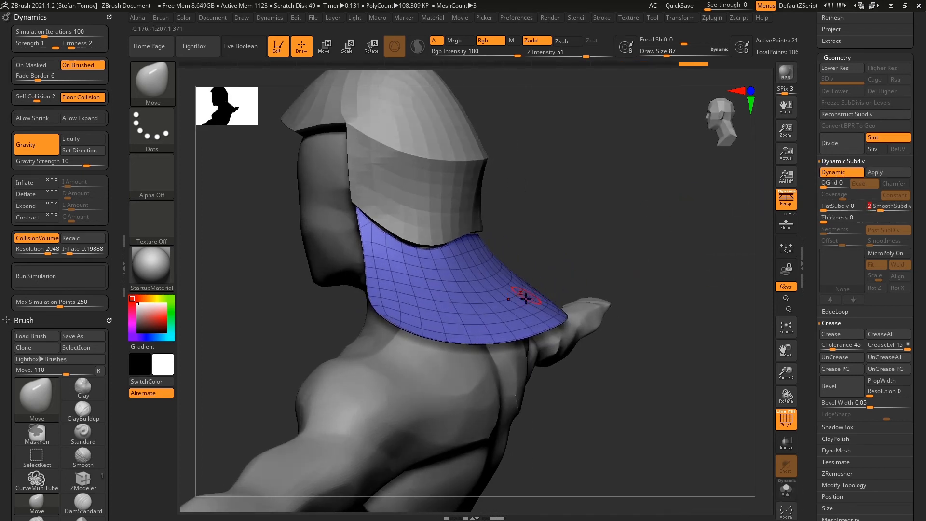
{"action": "left_click_drag", "start_coordinate": [878, 209], "coordinate": [764, 233]}
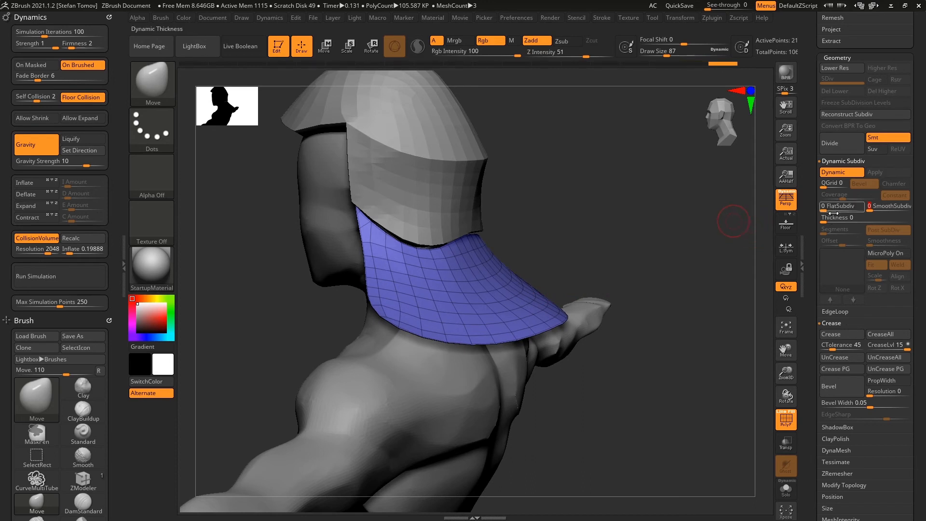
{"action": "left_click_drag", "start_coordinate": [824, 218], "coordinate": [856, 220]}
{"action": "left_click_drag", "start_coordinate": [742, 238], "coordinate": [709, 249]}
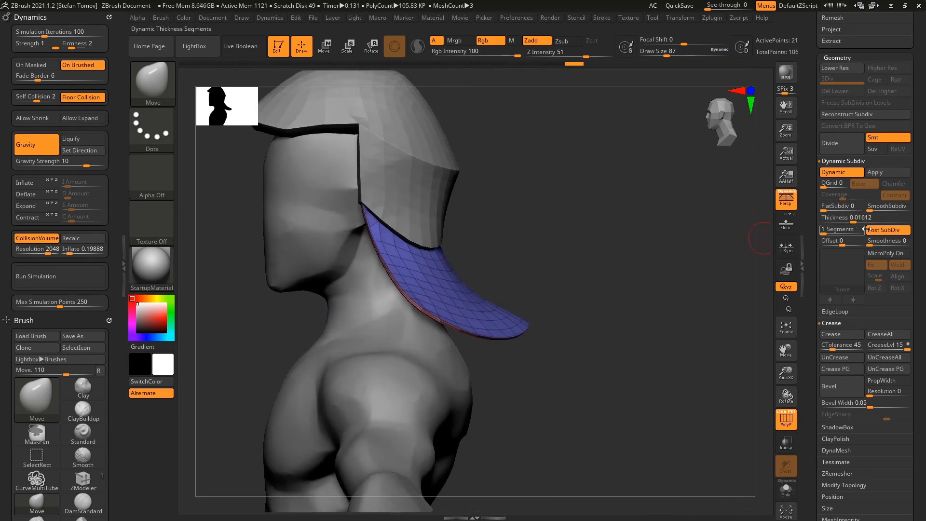
Step: Compare the neck guard with and without dynamic thickness, and set Thickness to 0.07157 with an Offset of -100
{"action": "left_click", "coordinate": [835, 175]}
{"action": "left_click", "coordinate": [837, 173]}
{"action": "left_click", "coordinate": [838, 175]}
{"action": "left_click", "coordinate": [841, 174]}
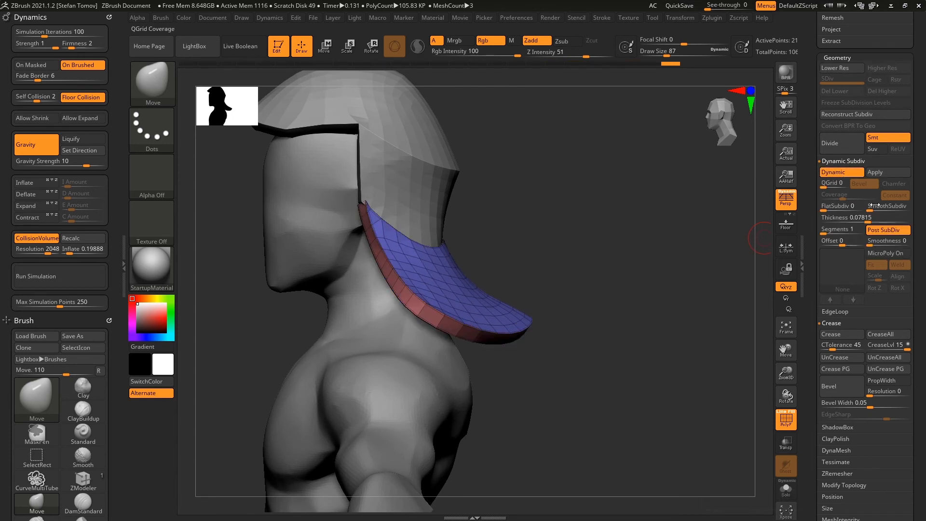
{"action": "left_click_drag", "start_coordinate": [640, 272], "coordinate": [643, 273]}
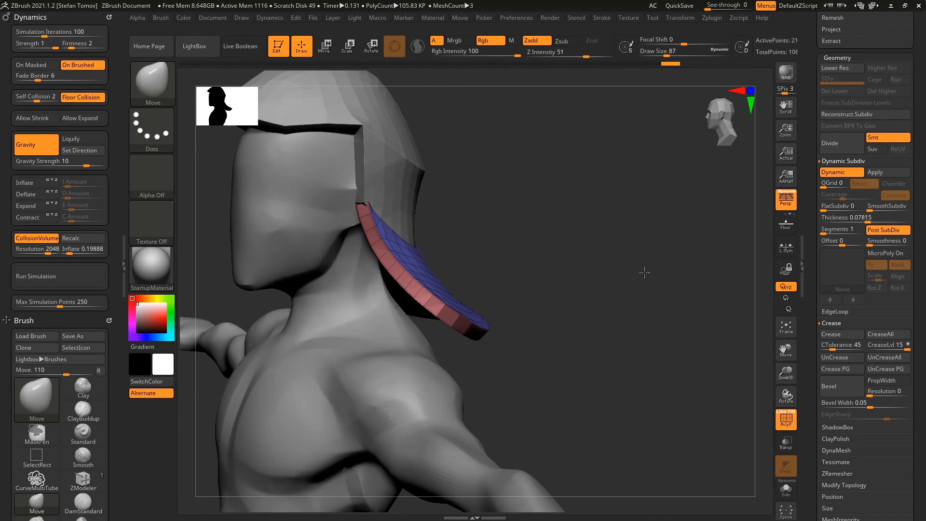
{"action": "right_click_drag", "start_coordinate": [643, 273], "coordinate": [656, 273], "text": "ctrl"}
{"action": "left_click_drag", "start_coordinate": [631, 266], "coordinate": [657, 302], "text": "alt"}
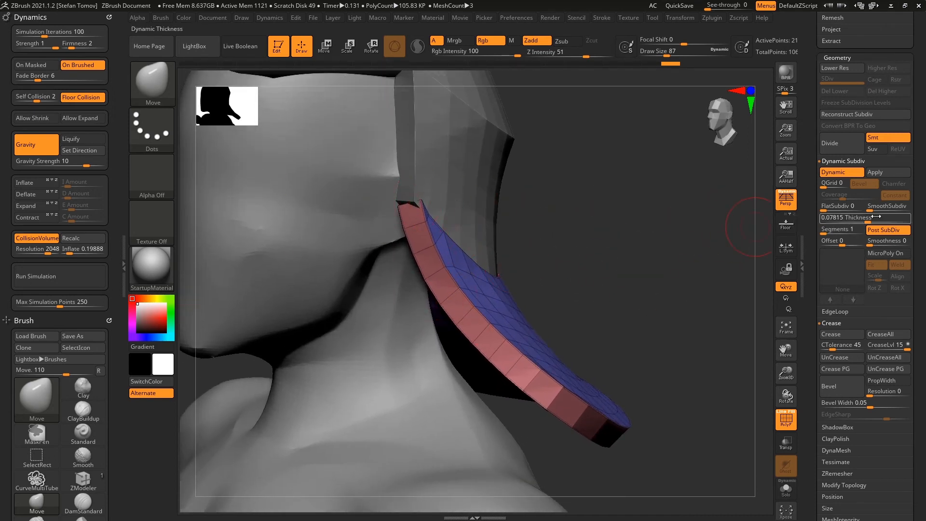
{"action": "mouse_move", "coordinate": [863, 220]}
{"action": "left_mouse_down"}
{"action": "mouse_move", "coordinate": [810, 243]}
{"action": "mouse_move", "coordinate": [854, 244]}
{"action": "mouse_move", "coordinate": [757, 256]}
{"action": "mouse_move", "coordinate": [667, 286]}
{"action": "mouse_move", "coordinate": [705, 269]}
{"action": "mouse_move", "coordinate": [658, 248]}
{"action": "mouse_move", "coordinate": [586, 255]}
{"action": "mouse_move", "coordinate": [614, 236]}
{"action": "mouse_move", "coordinate": [604, 238]}
{"action": "mouse_move", "coordinate": [612, 242]}
{"action": "mouse_move", "coordinate": [598, 275]}
{"action": "left_mouse_up"}
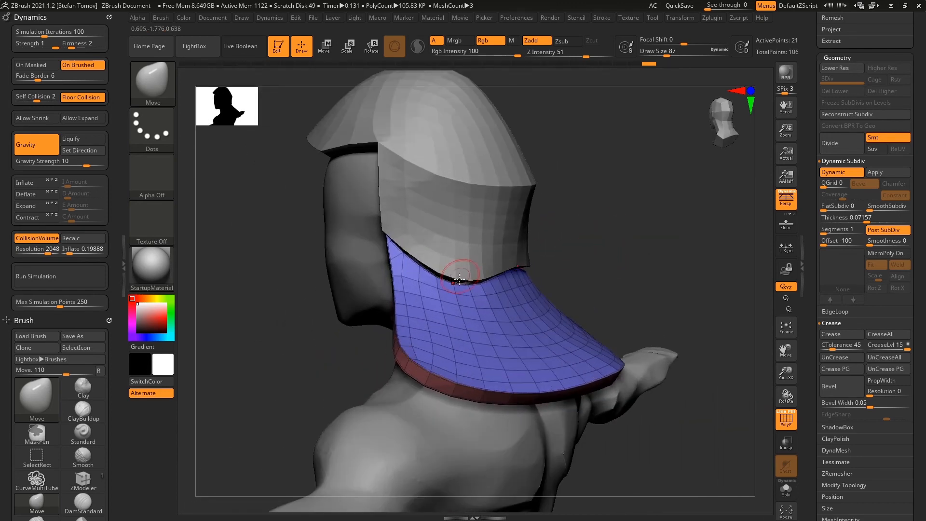
Step: Try the gravity simulation on the thickened neck guard, undo it, and toggle Dynamic Subdivision to compare
{"action": "left_click", "coordinate": [67, 284]}
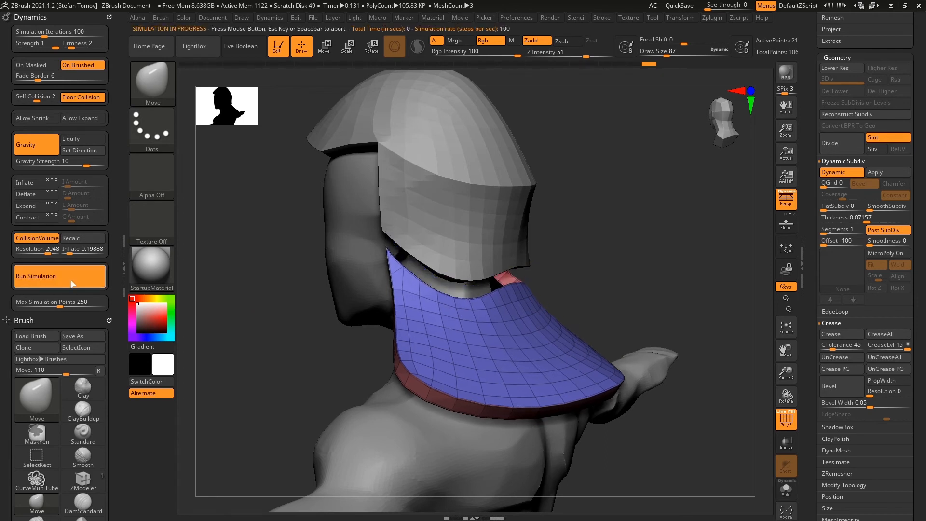
{"action": "left_click_drag", "start_coordinate": [625, 246], "coordinate": [647, 216]}
{"action": "left_click", "coordinate": [852, 174]}
{"action": "left_click", "coordinate": [852, 174]}
{"action": "left_click", "coordinate": [852, 174]}
{"action": "left_click", "coordinate": [852, 174]}
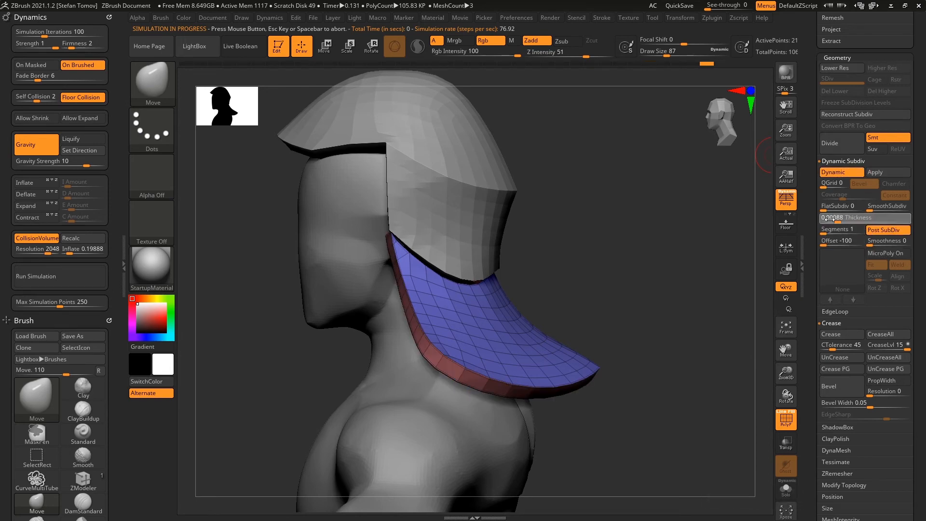
Step: Reset the neck guard's dynamic Thickness to 0, apply the Chainmail02 MicroPoly pattern, and turn off PolyFrame
{"action": "left_click_drag", "start_coordinate": [827, 219], "coordinate": [757, 279]}
{"action": "left_click", "coordinate": [883, 253]}
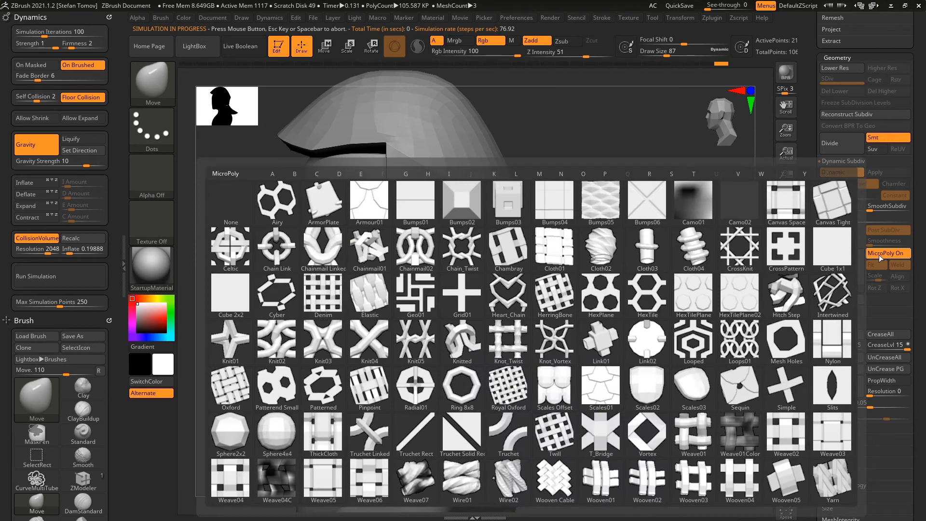
{"action": "left_click", "coordinate": [418, 250]}
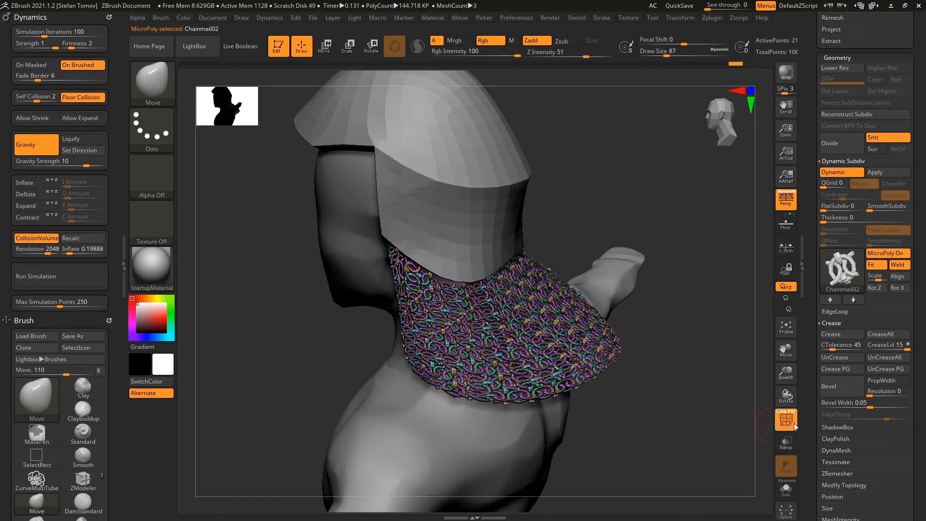
{"action": "left_click", "coordinate": [786, 419]}
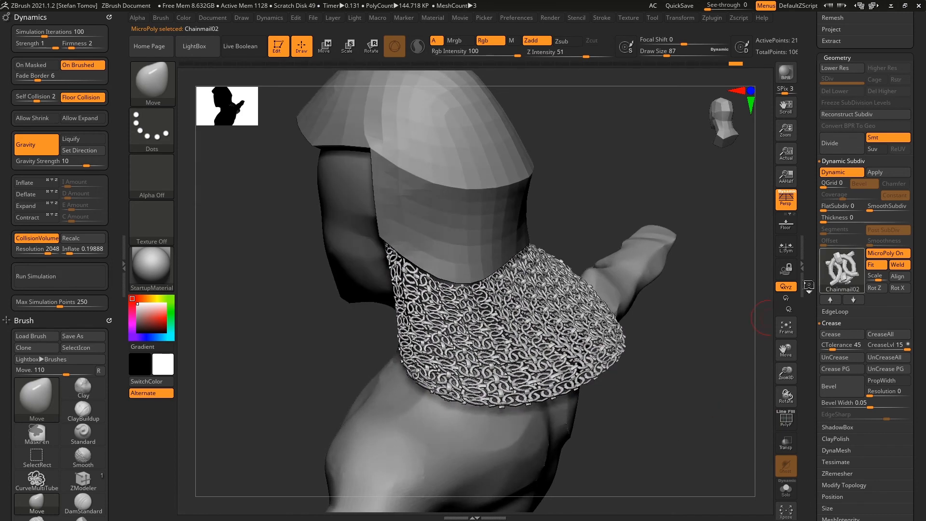
Step: Change the neck guard's MicroPoly pattern to Oxford and zoom in on the weave
{"action": "left_click", "coordinate": [841, 269]}
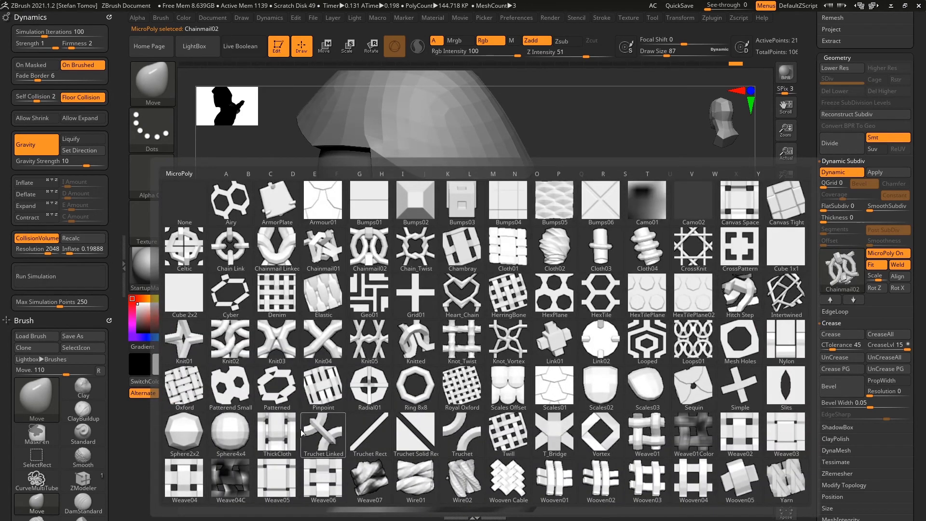
{"action": "left_click", "coordinate": [182, 390]}
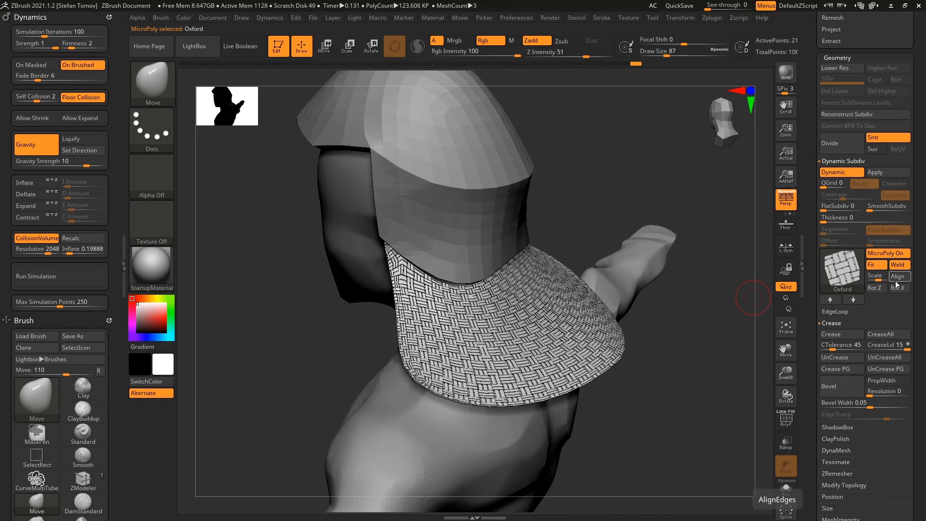
{"action": "left_click_drag", "start_coordinate": [682, 397], "coordinate": [503, 344]}
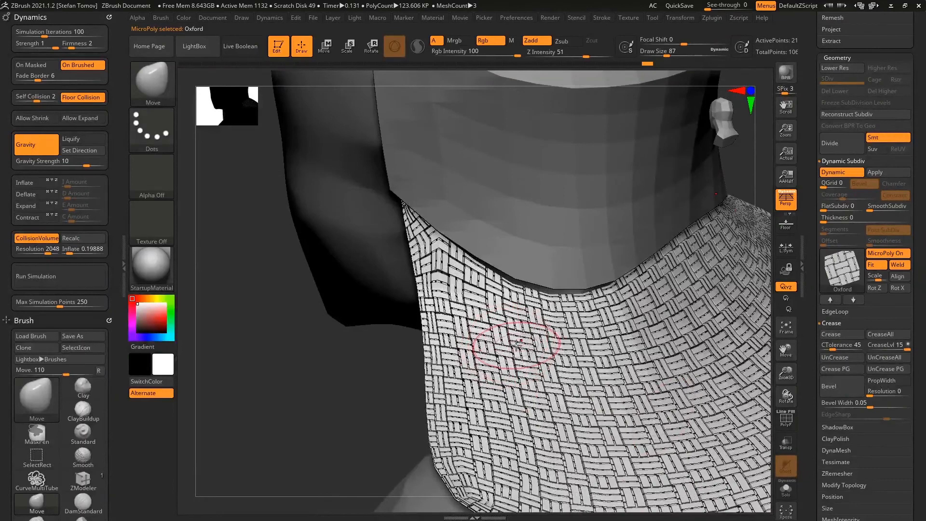
Step: Set ZModeler's polygon action to Spin Edges on A Single Poly, turning Dynamic Subdivision off for the setup and back on
{"action": "key", "text": "b"}
{"action": "key", "text": "z"}
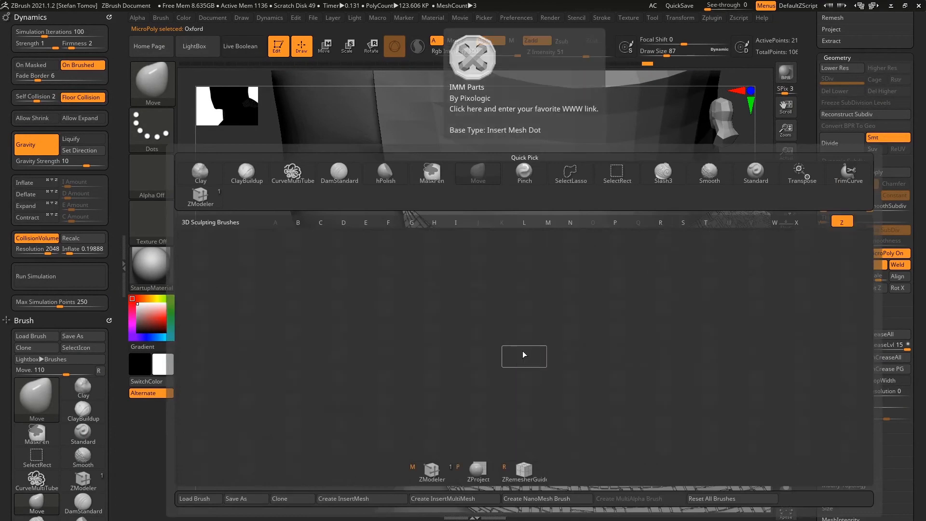
{"action": "key", "text": "m"}
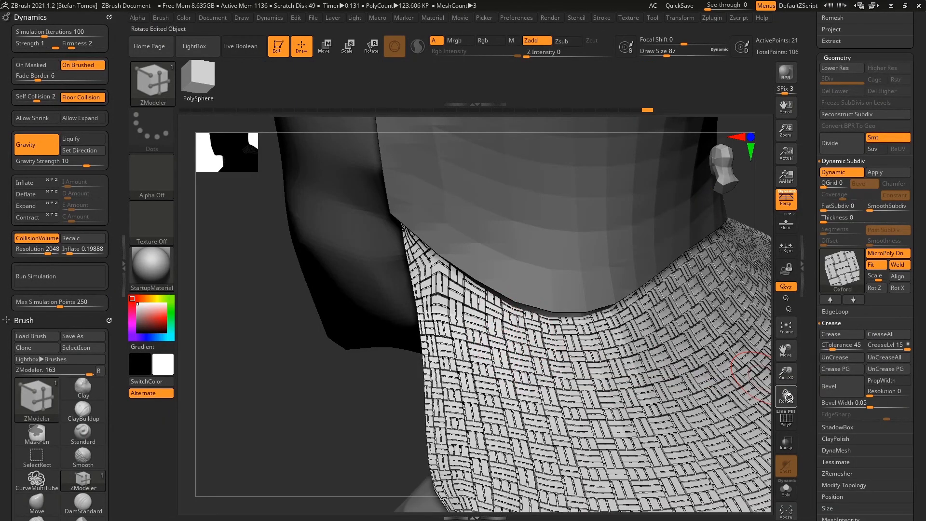
{"action": "key", "text": "shift+d"}
{"action": "left_click_drag", "start_coordinate": [358, 405], "coordinate": [453, 371]}
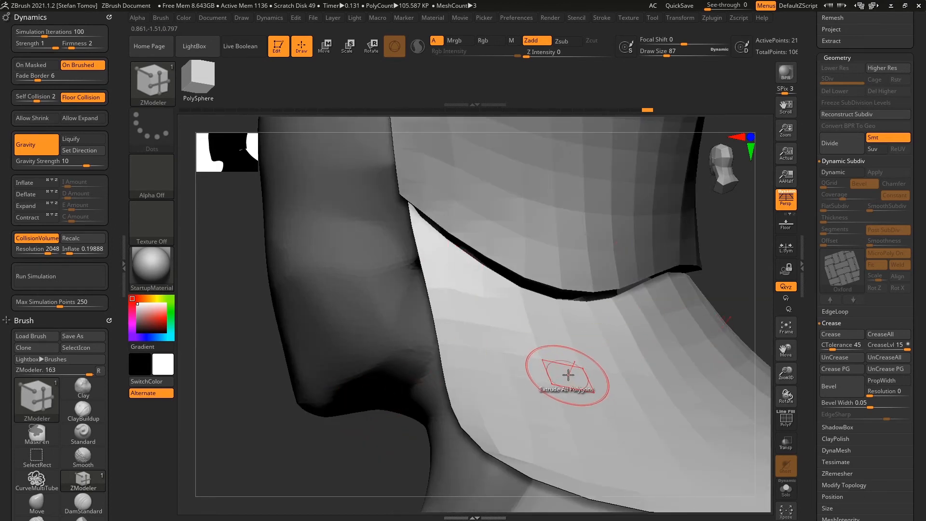
{"action": "key", "text": "space"}
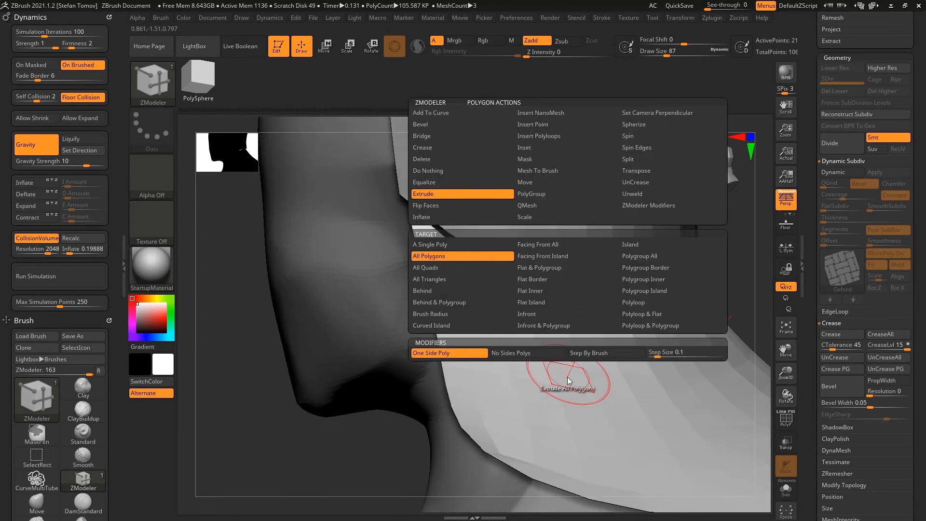
{"action": "left_click", "coordinate": [643, 148]}
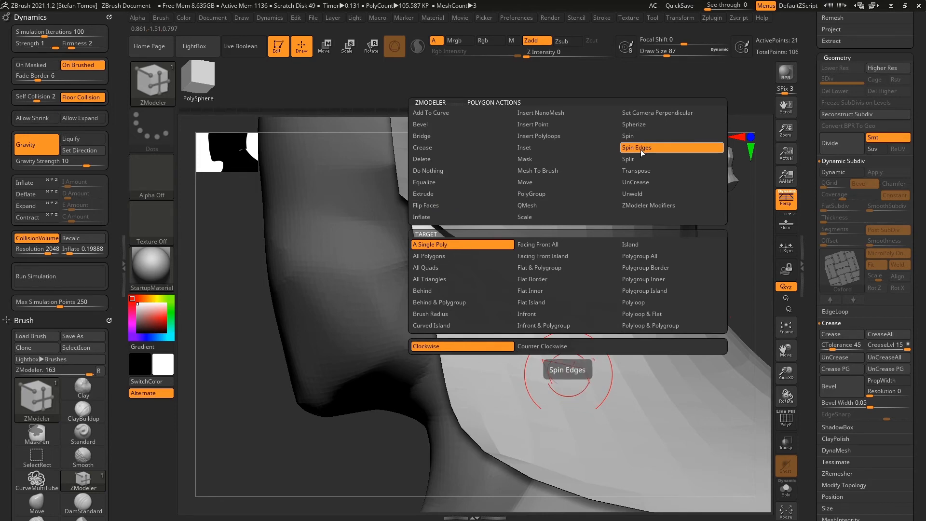
{"action": "left_click", "coordinate": [482, 244]}
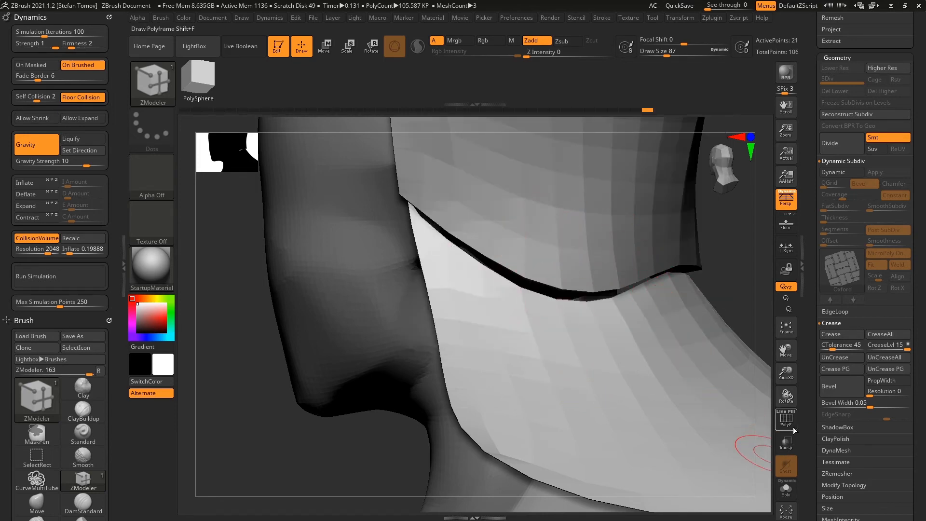
{"action": "left_click", "coordinate": [836, 174]}
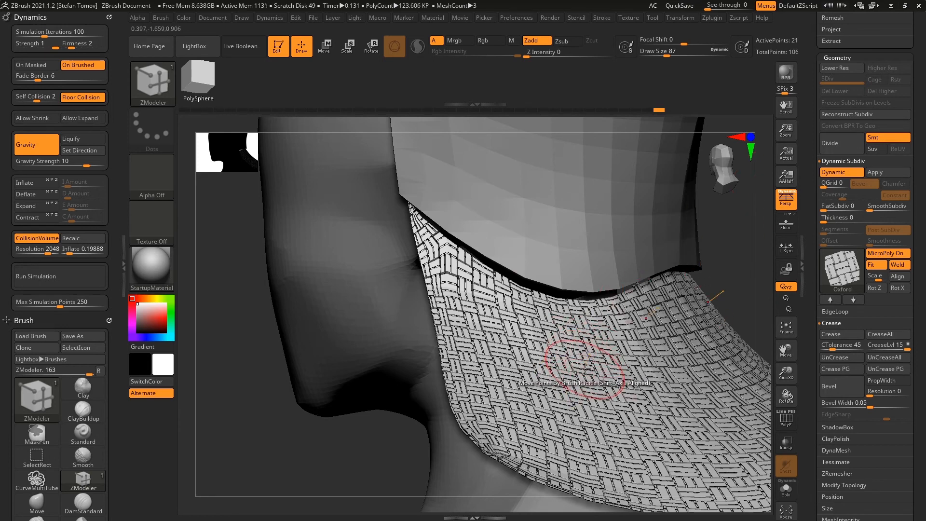
Step: Preview the CrossKnit MicroPoly pattern on the neck guard, switch it to Chainmail02, and zoom in on the front edge
{"action": "left_click", "coordinate": [833, 279]}
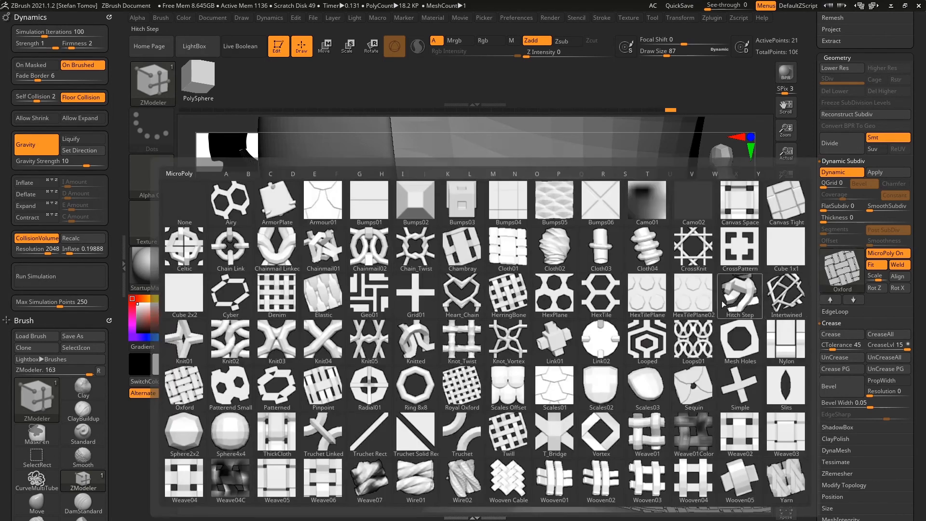
{"action": "left_click", "coordinate": [698, 253]}
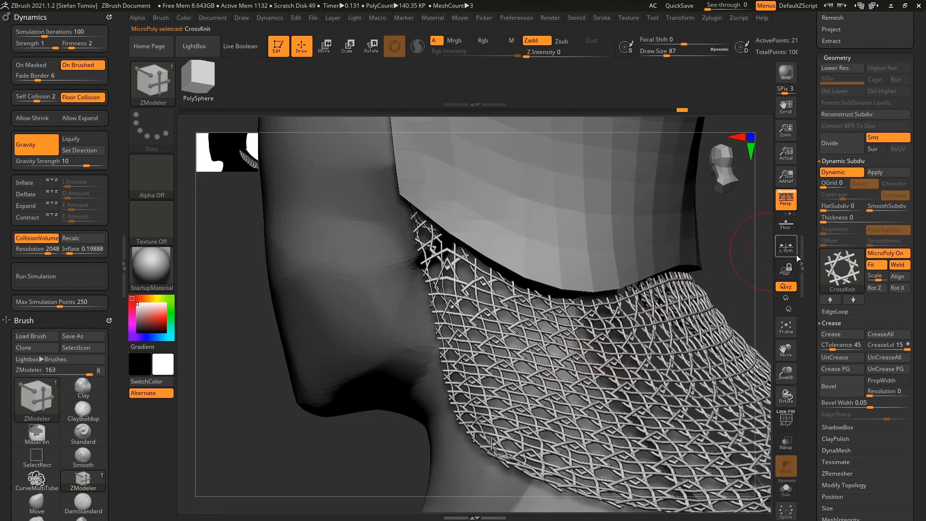
{"action": "left_click", "coordinate": [840, 270]}
{"action": "left_click", "coordinate": [334, 440]}
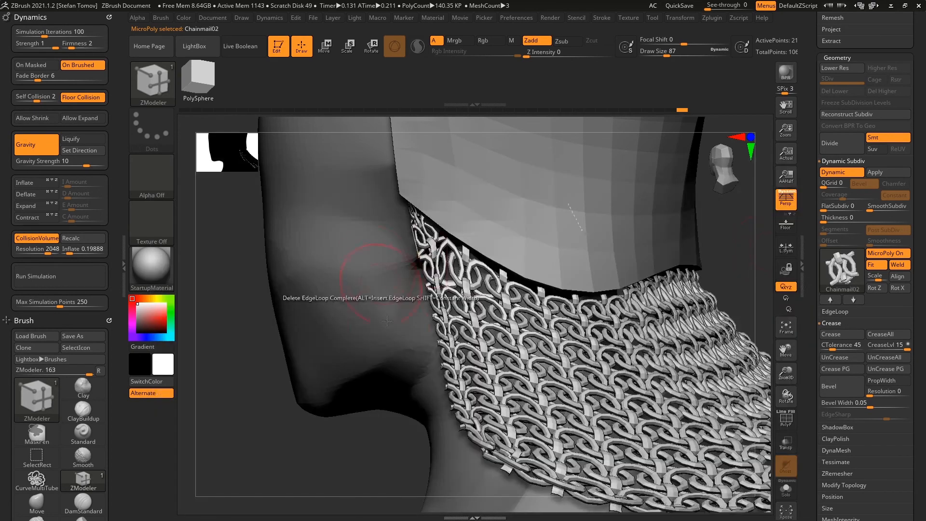
{"action": "mouse_move", "coordinate": [334, 439]}
{"action": "left_mouse_down"}
{"action": "mouse_move", "coordinate": [457, 437]}
{"action": "mouse_move", "coordinate": [441, 442]}
{"action": "mouse_move", "coordinate": [443, 433]}
{"action": "left_mouse_up"}
{"action": "left_click_drag", "start_coordinate": [405, 408], "coordinate": [441, 381], "text": "alt"}
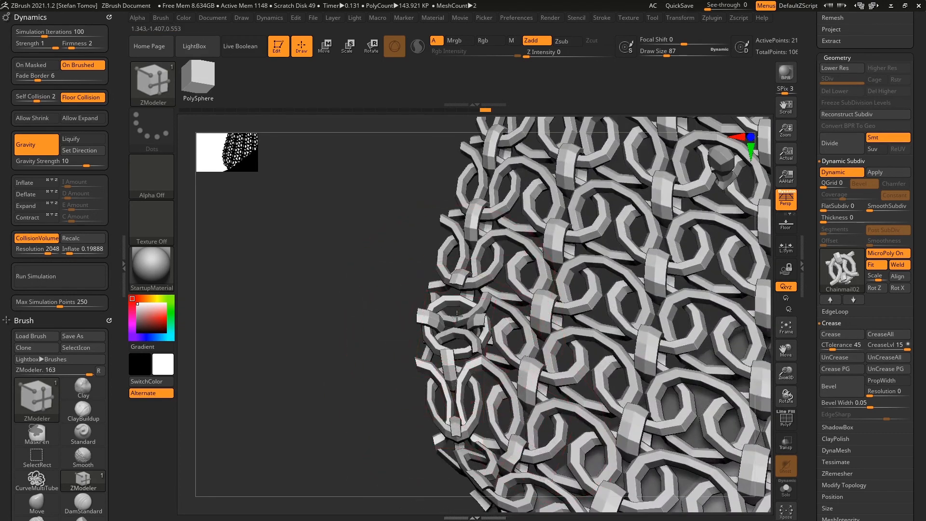
Step: Spin the edges of the misaligned polygon at the neck guard's front edge to reorient its links, and nudge the MicroPoly Scale
{"action": "left_click", "coordinate": [457, 316]}
{"action": "left_click", "coordinate": [457, 316]}
{"action": "left_click", "coordinate": [457, 316]}
{"action": "left_click", "coordinate": [457, 316]}
{"action": "left_click", "coordinate": [458, 324]}
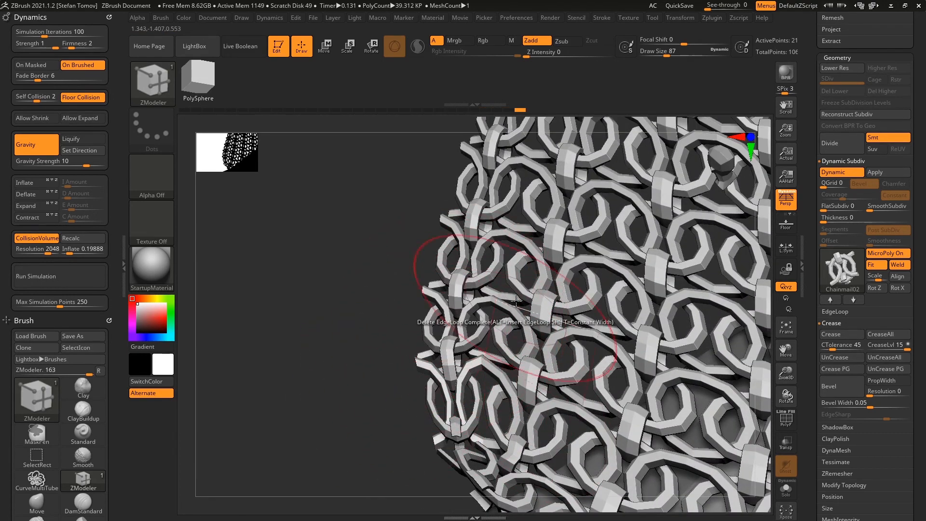
{"action": "left_click_drag", "start_coordinate": [337, 416], "coordinate": [671, 290], "text": "alt"}
{"action": "left_click_drag", "start_coordinate": [361, 285], "coordinate": [405, 316]}
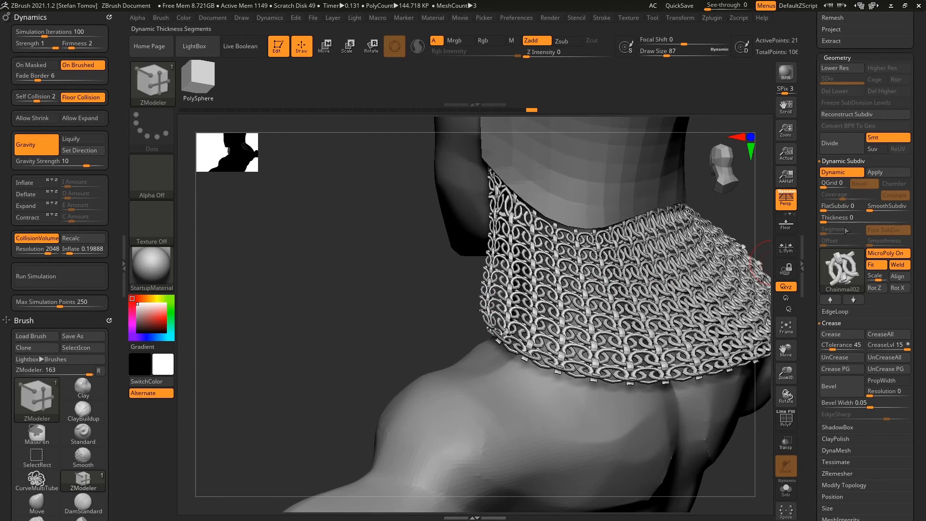
{"action": "left_click_drag", "start_coordinate": [879, 278], "coordinate": [880, 283]}
{"action": "left_click_drag", "start_coordinate": [421, 343], "coordinate": [724, 202]}
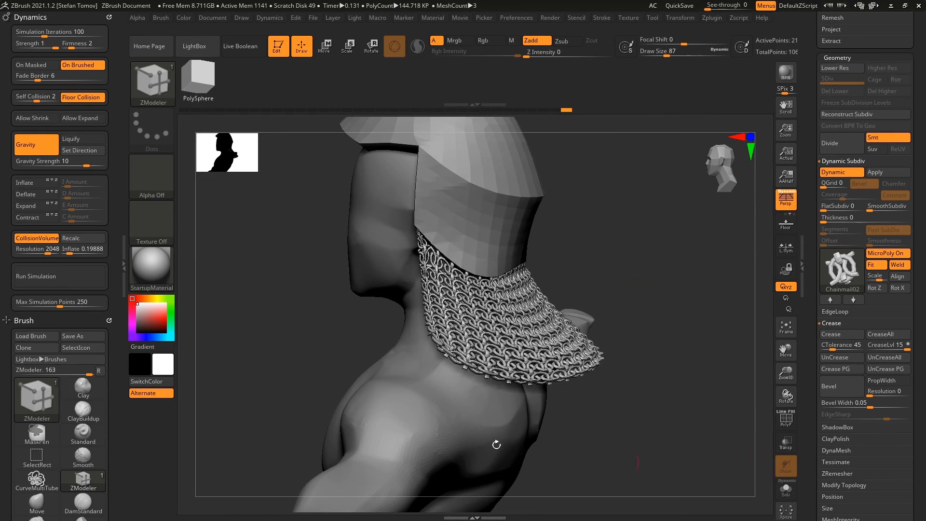
Step: Try the gravity simulation on the unmasked chainmail neck guard and undo the result
{"action": "left_click", "coordinate": [80, 273]}
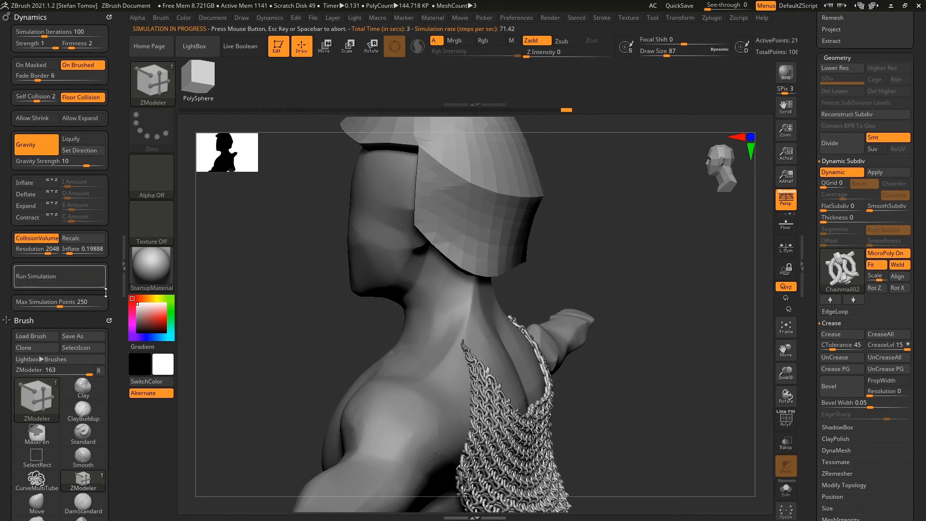
{"action": "left_click_drag", "start_coordinate": [679, 367], "coordinate": [615, 333], "text": "alt"}
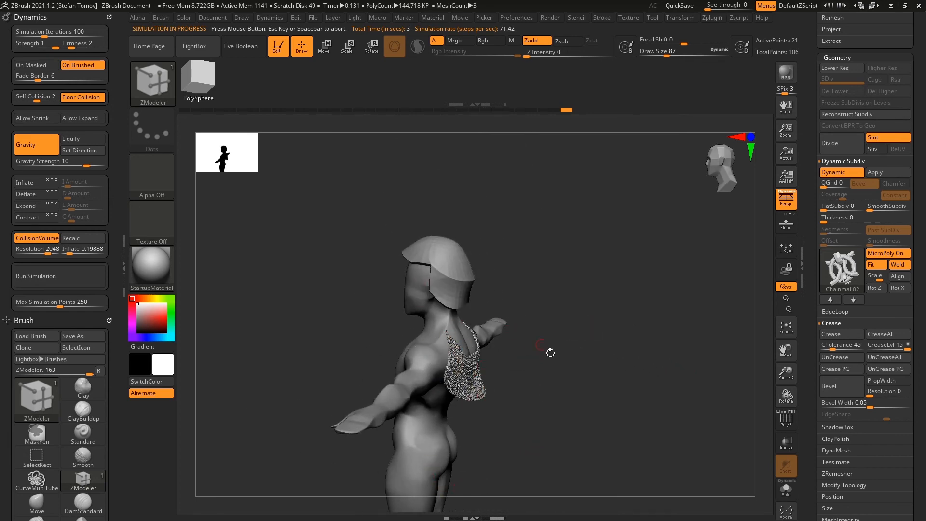
{"action": "scroll", "coordinate": [550, 353], "scroll_direction": "up", "scroll_amount": 5}
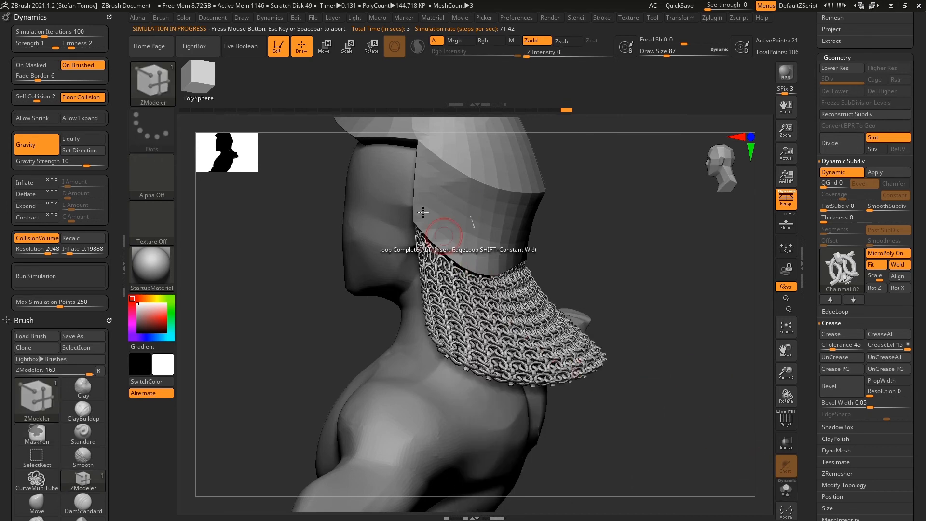
Step: Mask the neck guard's upper front corner where it meets the helmet, using a Draw Size of 197
{"action": "mouse_move", "coordinate": [632, 299]}
{"action": "left_mouse_down"}
{"action": "mouse_move", "coordinate": [583, 308]}
{"action": "mouse_move", "coordinate": [579, 279]}
{"action": "left_mouse_up"}
{"action": "key", "text": "s"}
{"action": "mouse_move", "coordinate": [415, 234]}
{"action": "left_mouse_down"}
{"action": "mouse_move", "coordinate": [440, 227]}
{"action": "mouse_move", "coordinate": [421, 252]}
{"action": "left_mouse_up"}
{"action": "left_click_drag", "start_coordinate": [362, 304], "coordinate": [390, 306]}
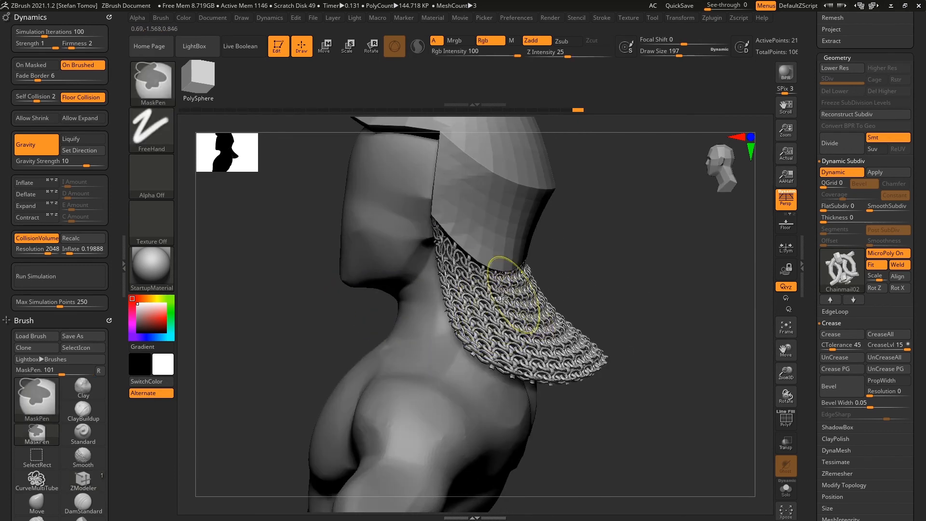
{"action": "left_click_drag", "start_coordinate": [608, 217], "coordinate": [564, 232]}
Step: Run the simulation on the corner-masked chainmail neck guard, stop it, and undo the draping
{"action": "left_click", "coordinate": [88, 277]}
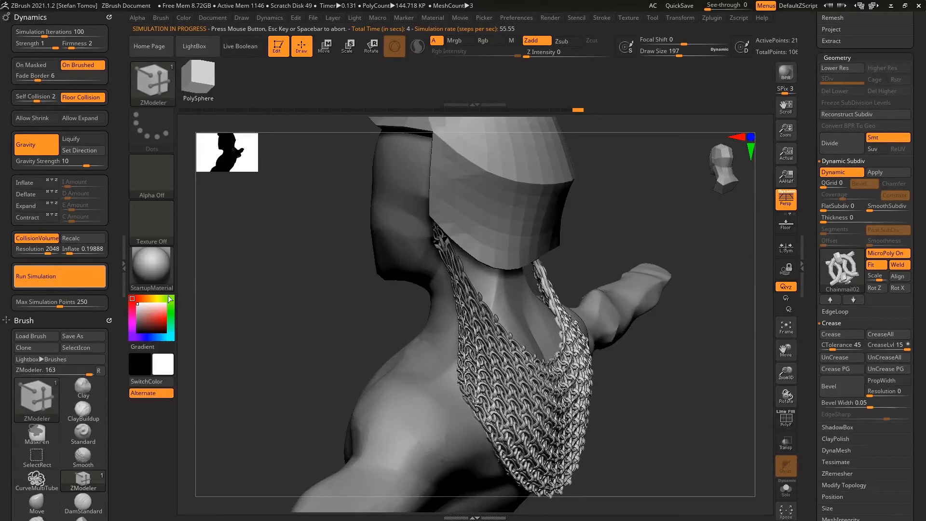
{"action": "left_click", "coordinate": [88, 274]}
{"action": "key", "text": "ctrl+z"}
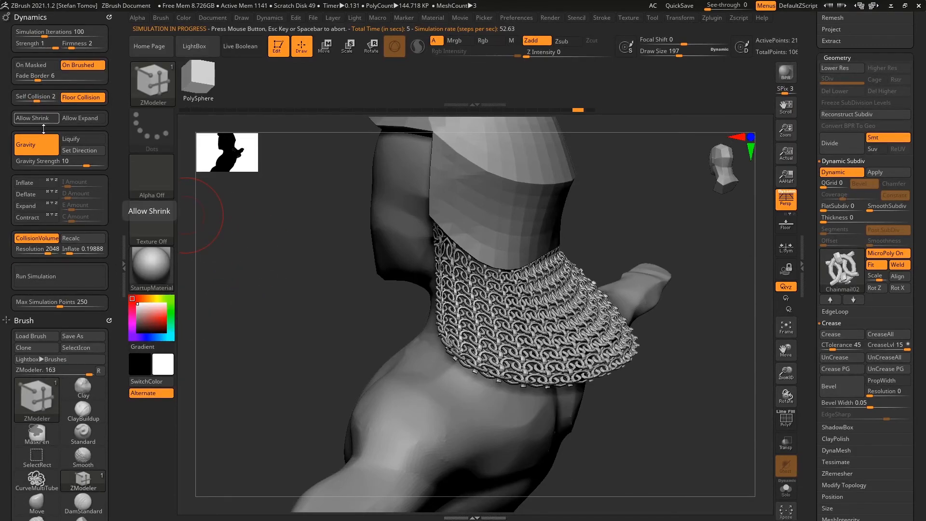
Step: Set the Gravity Strength to 2.23204, rerun the simulation, and toggle Dynamic Subdivision to compare the draped mesh with the chainmail
{"action": "left_click_drag", "start_coordinate": [77, 164], "coordinate": [80, 166]}
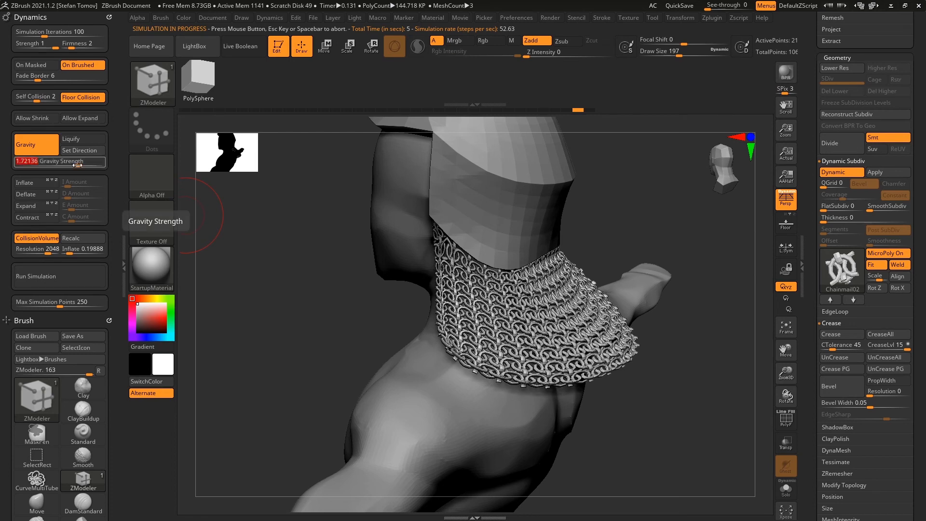
{"action": "left_click", "coordinate": [54, 278]}
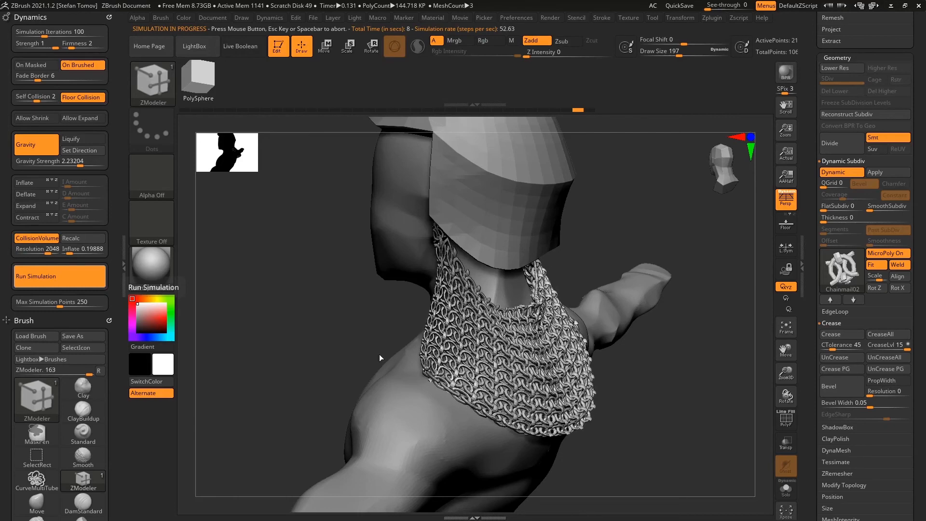
{"action": "left_click", "coordinate": [833, 175]}
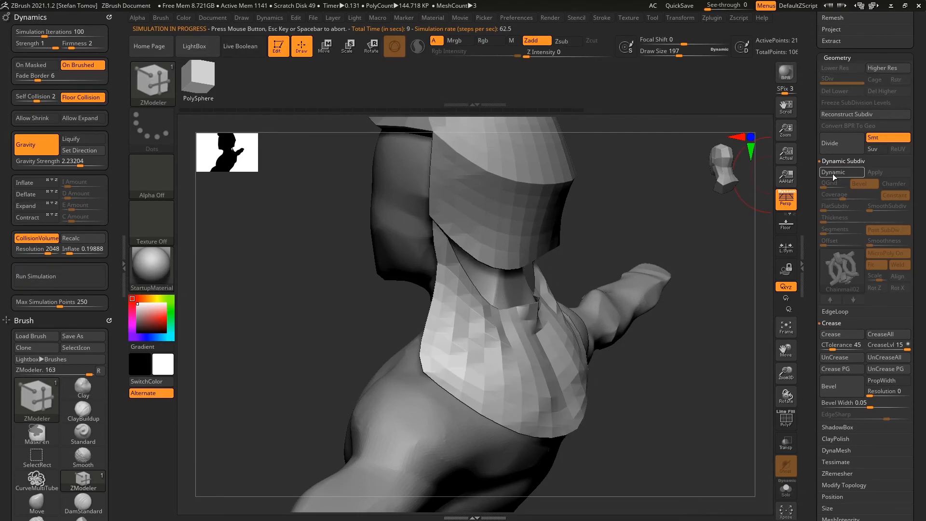
{"action": "left_click", "coordinate": [831, 175]}
{"action": "left_click", "coordinate": [831, 174]}
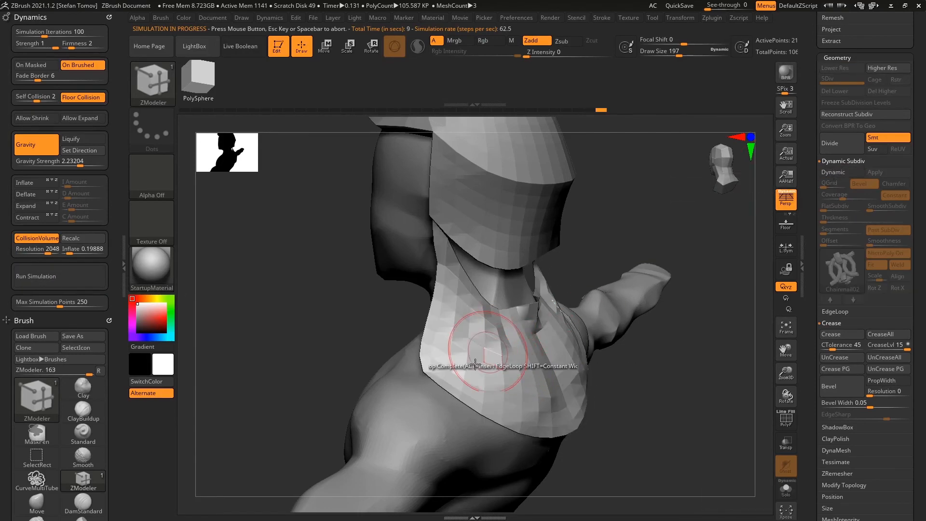
{"action": "left_click", "coordinate": [831, 173]}
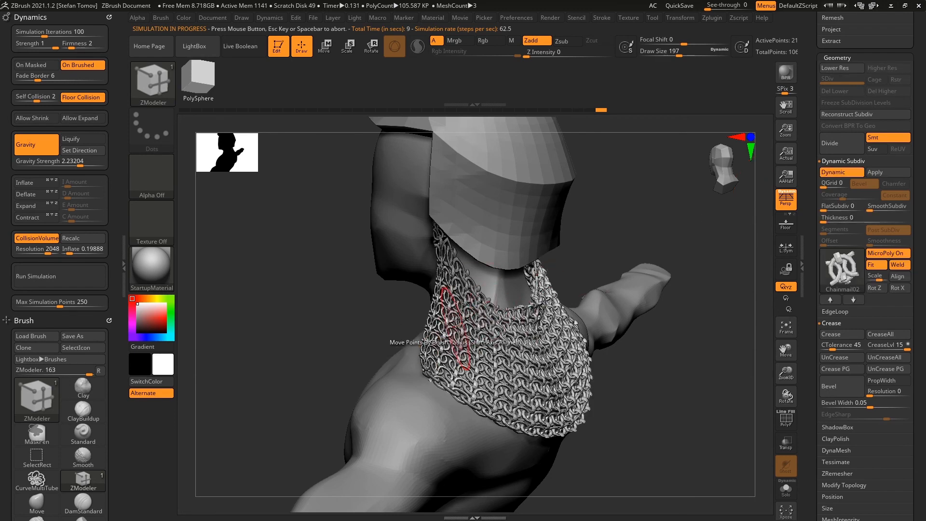
{"action": "key", "text": "ctrl"}
{"action": "key", "text": "d"}
{"action": "key", "text": "shift+d"}
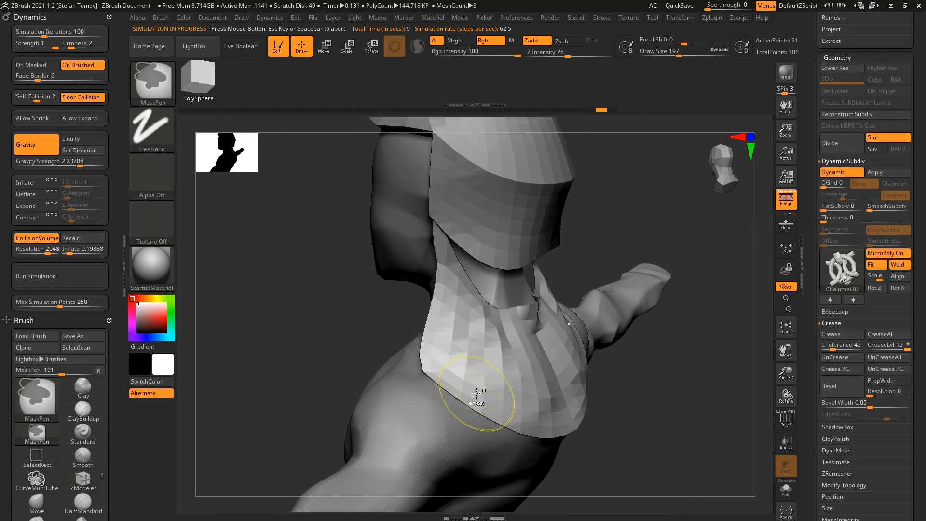
{"action": "key", "text": "d"}
Step: Set the neck guard's dynamic Thickness to 0.143, preview the Knot_Twist MicroPoly pattern, and switch to Oxford
{"action": "left_click_drag", "start_coordinate": [648, 252], "coordinate": [738, 261], "text": "shift"}
{"action": "left_click_drag", "start_coordinate": [823, 219], "coordinate": [872, 222]}
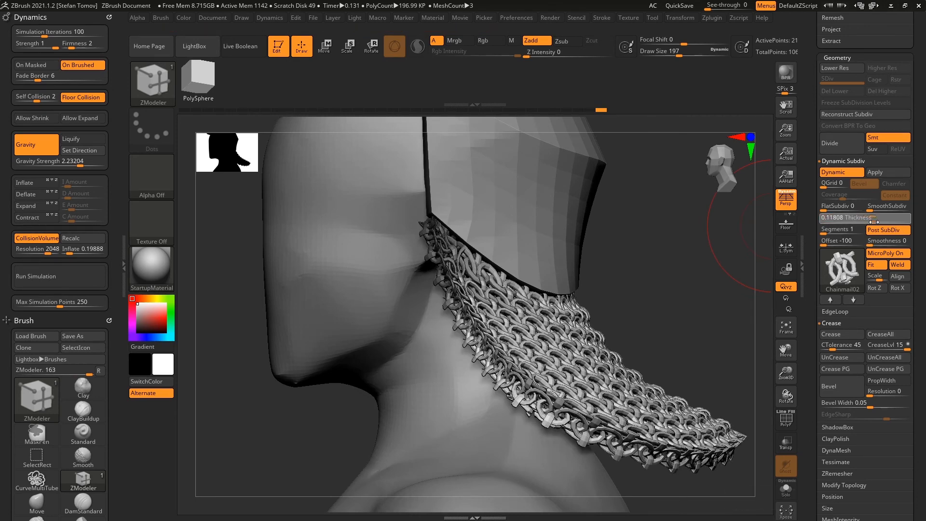
{"action": "left_click", "coordinate": [840, 265]}
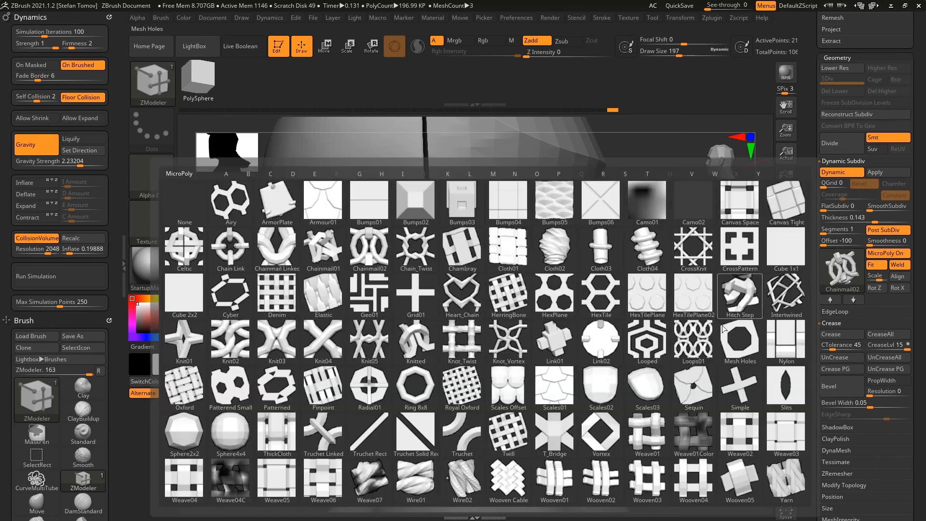
{"action": "left_click", "coordinate": [456, 341]}
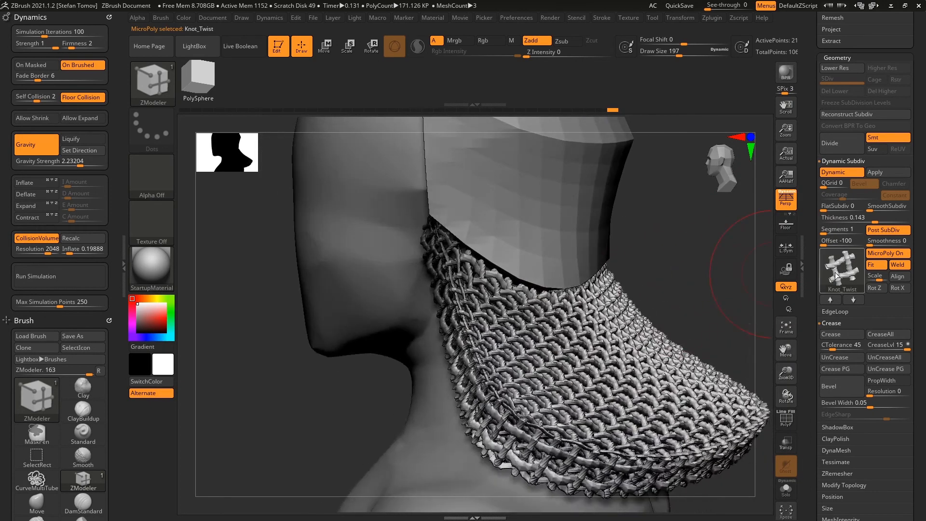
{"action": "left_click", "coordinate": [837, 275]}
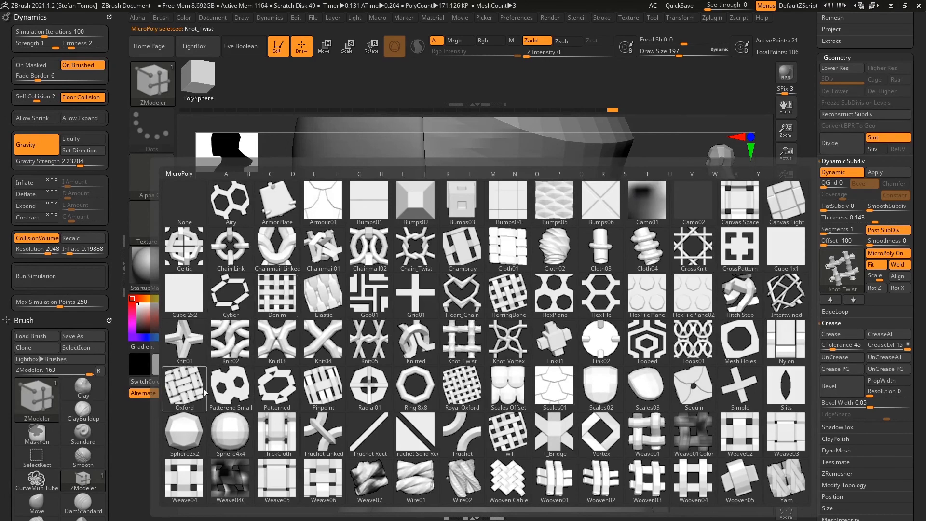
{"action": "left_click", "coordinate": [184, 387]}
Step: Try the gravity simulation on the thickened Oxford neck guard and undo it
{"action": "left_click_drag", "start_coordinate": [684, 309], "coordinate": [634, 289]}
{"action": "left_click", "coordinate": [69, 279]}
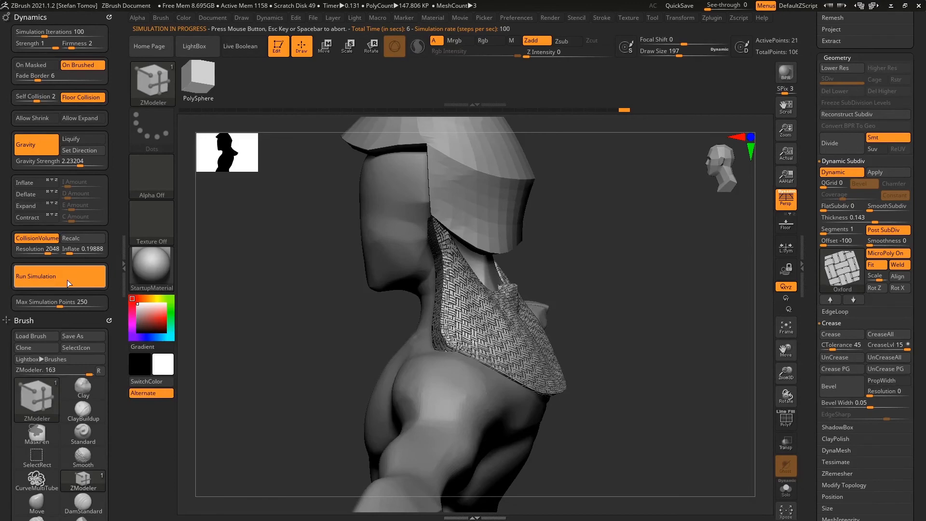
{"action": "key", "text": "ctrl"}
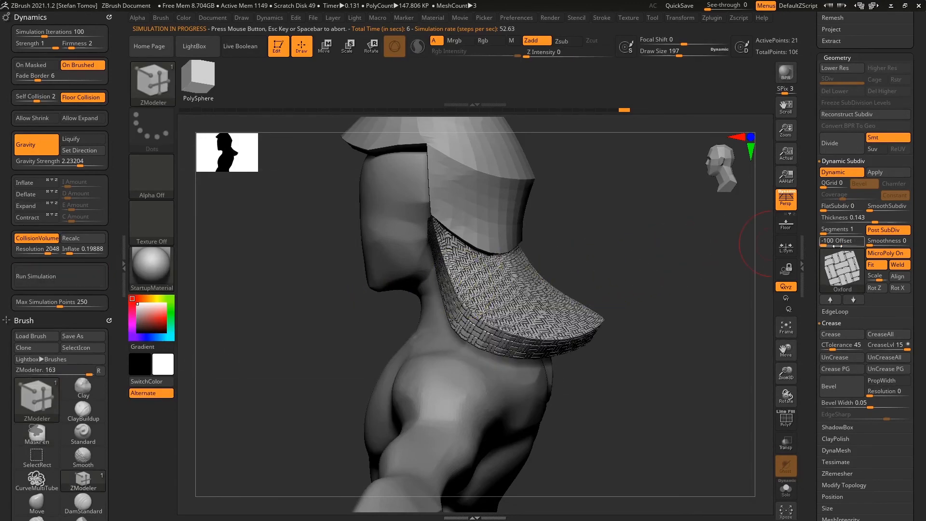
Step: Set the dynamic thickness Offset to 100, run the gravity simulation on the neck guard, and stop it once draped
{"action": "left_click_drag", "start_coordinate": [834, 241], "coordinate": [854, 248]}
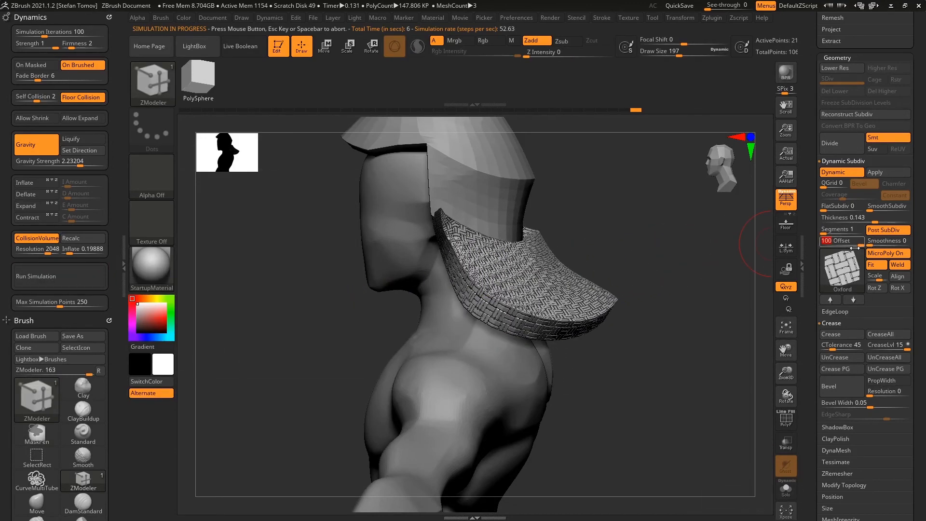
{"action": "left_click", "coordinate": [15, 276]}
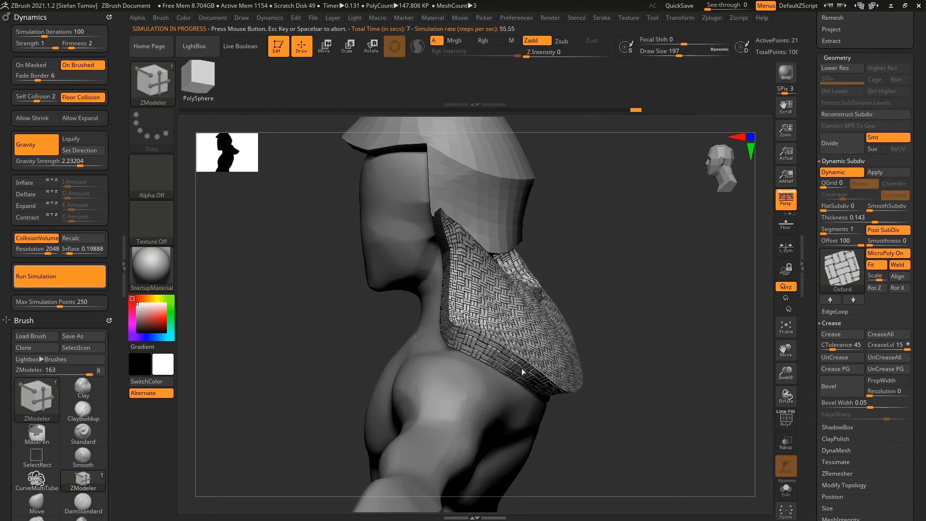
{"action": "left_click", "coordinate": [61, 281]}
{"action": "mouse_move", "coordinate": [306, 297]}
{"action": "left_mouse_down"}
{"action": "mouse_move", "coordinate": [258, 291]}
{"action": "mouse_move", "coordinate": [310, 300]}
{"action": "mouse_move", "coordinate": [302, 304]}
{"action": "left_mouse_up"}
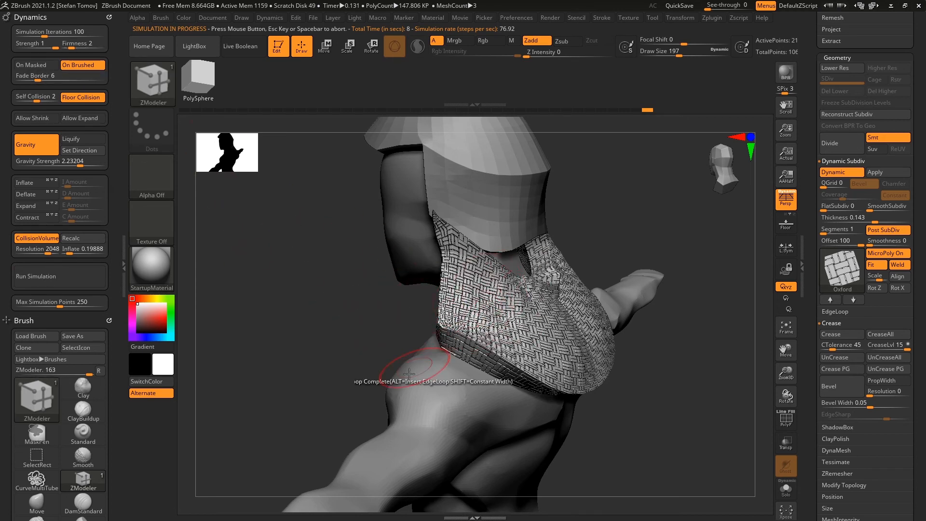
Step: Undo the last gravity simulation on the neck guard and set its dynamic Thickness to 0
{"action": "key", "text": "ctrl+z"}
{"action": "key", "text": "ctrl+z"}
{"action": "key", "text": "ctrl+z"}
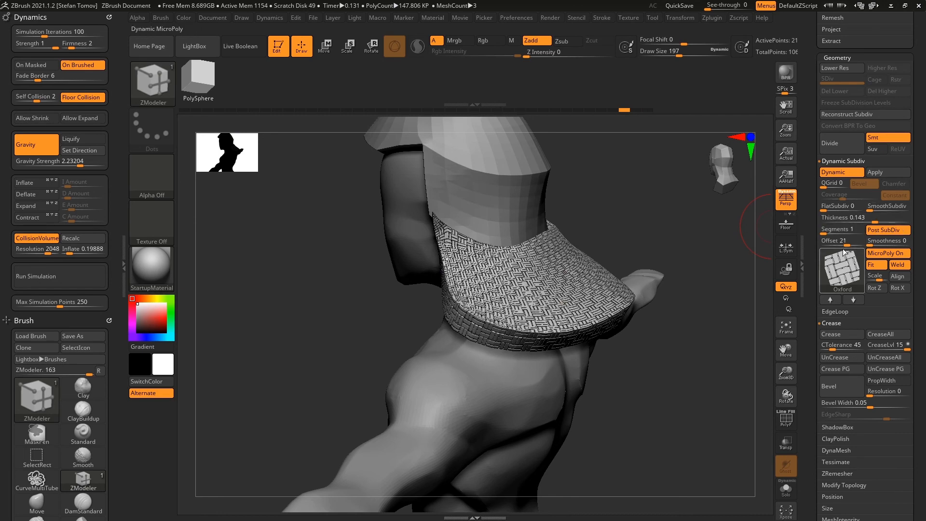
{"action": "left_click_drag", "start_coordinate": [847, 218], "coordinate": [839, 236]}
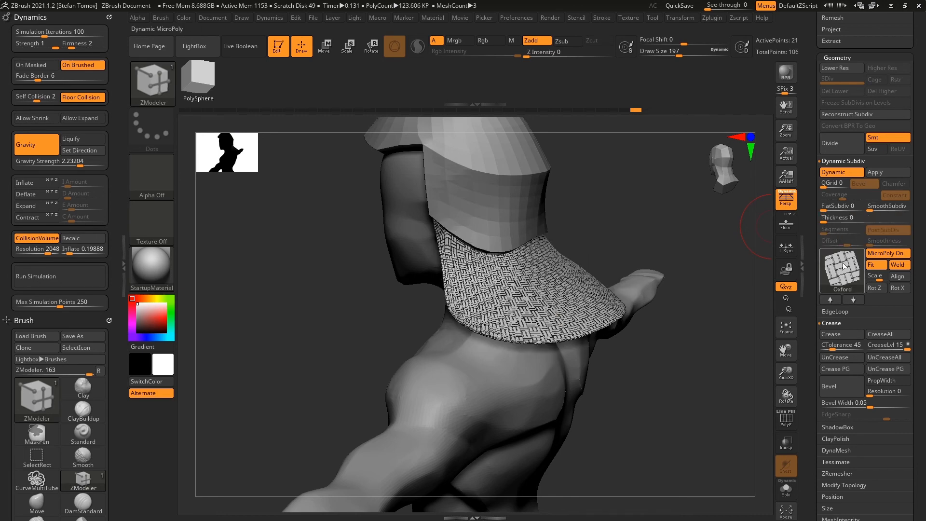
Step: Switch the neck guard's MicroPoly pattern to Chainmail02 and set SmoothSubdiv to 1 for finer links
{"action": "left_click", "coordinate": [843, 266]}
{"action": "left_click", "coordinate": [369, 247]}
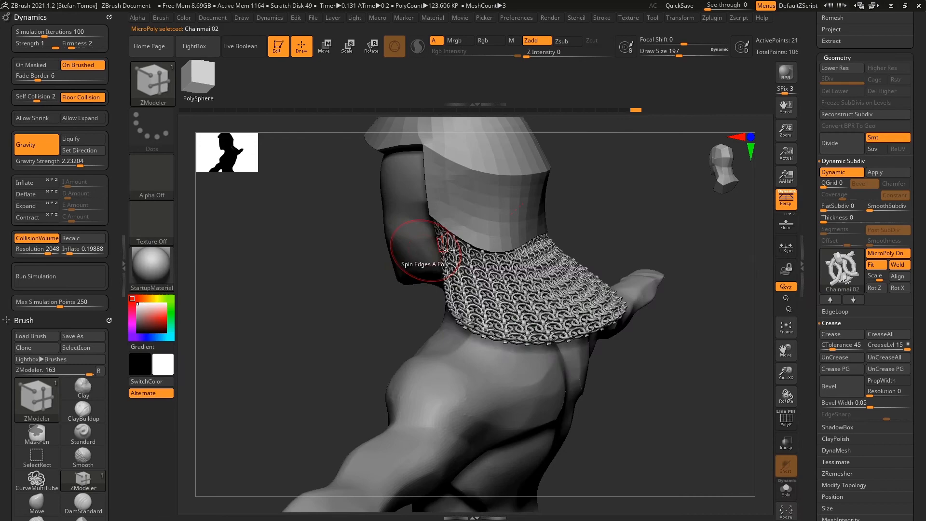
{"action": "left_click_drag", "start_coordinate": [874, 211], "coordinate": [881, 211]}
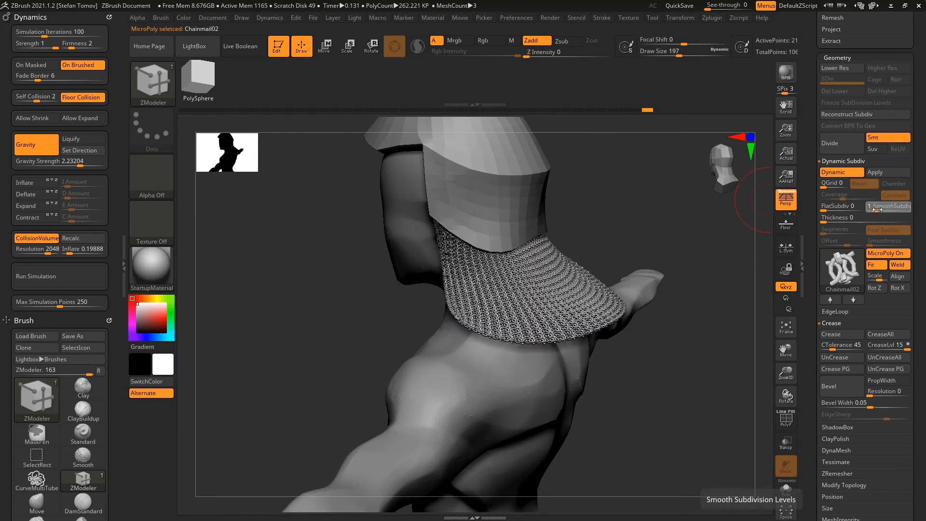
{"action": "right_click_drag", "start_coordinate": [703, 233], "coordinate": [650, 248], "text": "ctrl"}
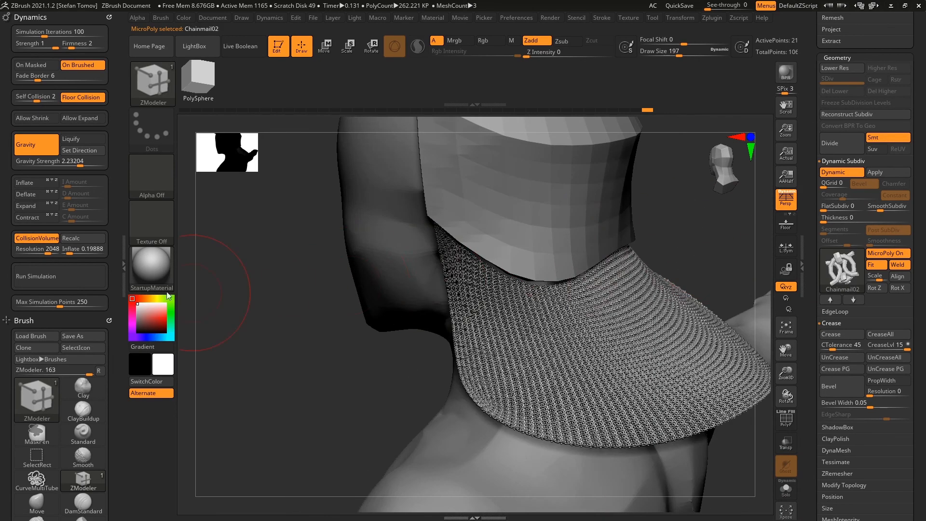
Step: Run the gravity simulation on the chainmail neck guard, stop it once draped, and turn off Dynamic Subdivision
{"action": "left_click", "coordinate": [50, 273]}
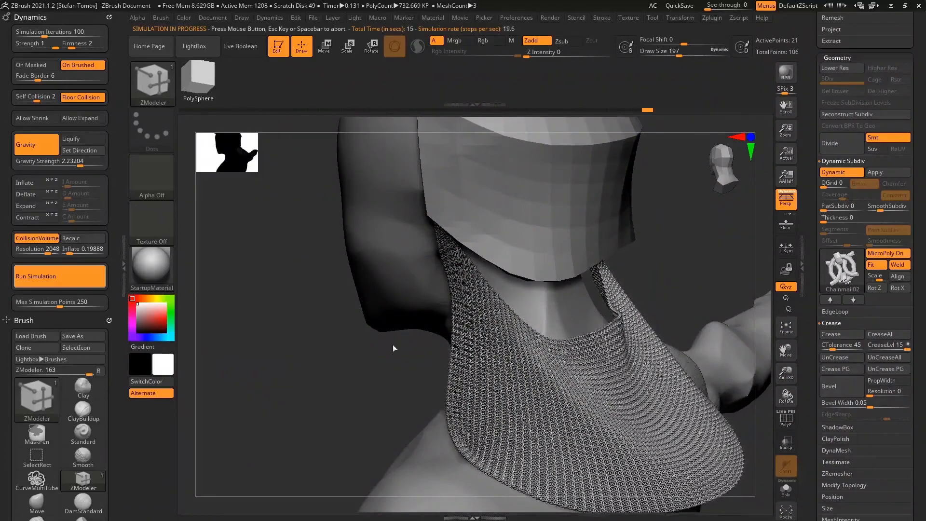
{"action": "key", "text": "f"}
{"action": "left_click_drag", "start_coordinate": [355, 359], "coordinate": [311, 305]}
{"action": "left_click_drag", "start_coordinate": [421, 290], "coordinate": [676, 223]}
{"action": "left_click_drag", "start_coordinate": [612, 247], "coordinate": [669, 255]}
{"action": "key", "text": "shift+d"}
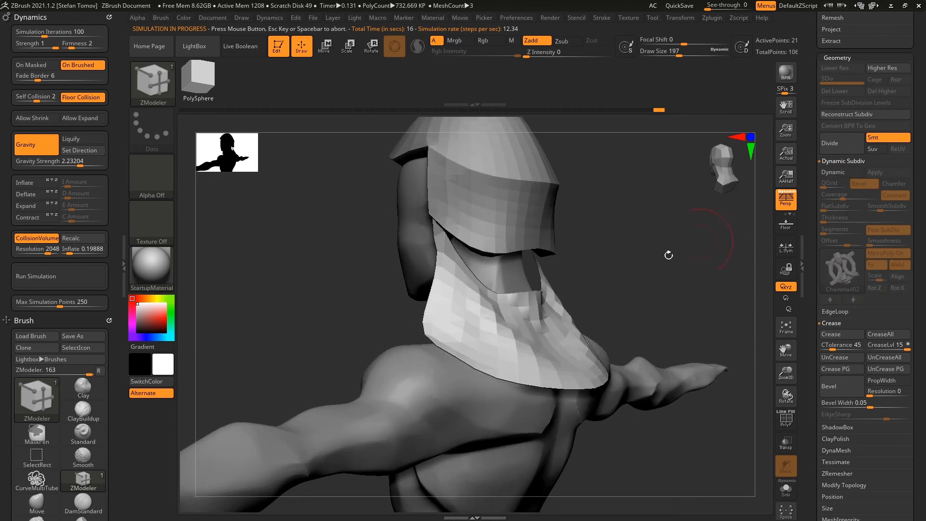
Step: Rerun the gravity simulation on the plain neck guard mesh, then preview its chainmail pattern and turn the preview off
{"action": "left_click", "coordinate": [72, 279]}
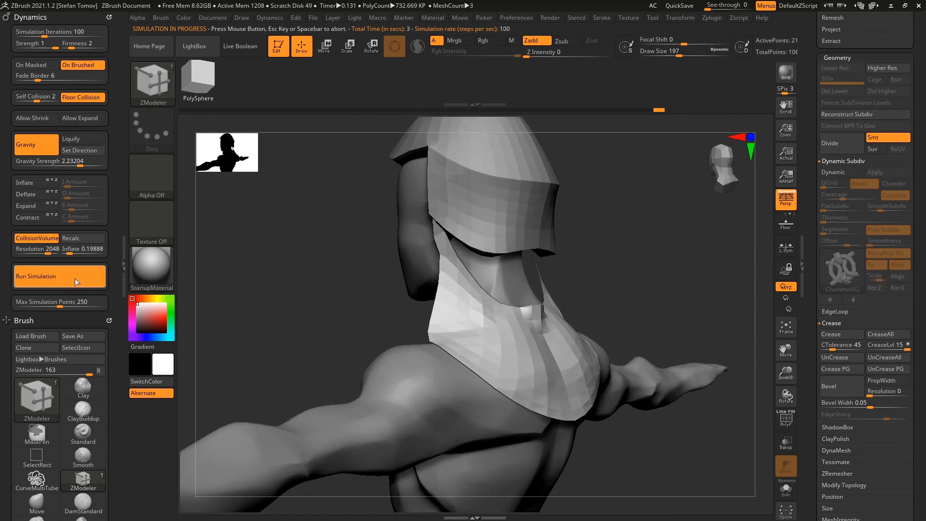
{"action": "left_click", "coordinate": [842, 172]}
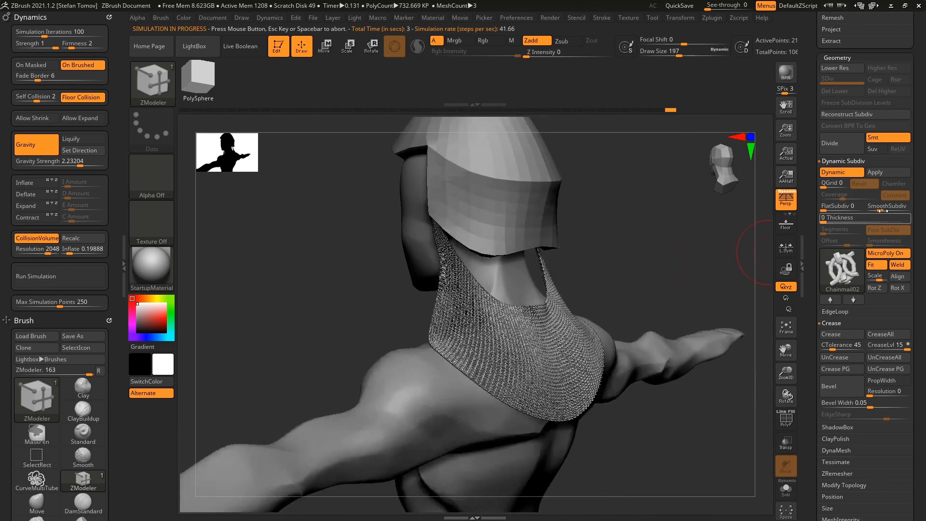
{"action": "left_click_drag", "start_coordinate": [881, 211], "coordinate": [849, 216]}
{"action": "left_click", "coordinate": [839, 173]}
Step: Make the body the active subtool, isolate its forearm section, and restore the full figure
{"action": "left_click_drag", "start_coordinate": [646, 263], "coordinate": [586, 251], "text": "alt"}
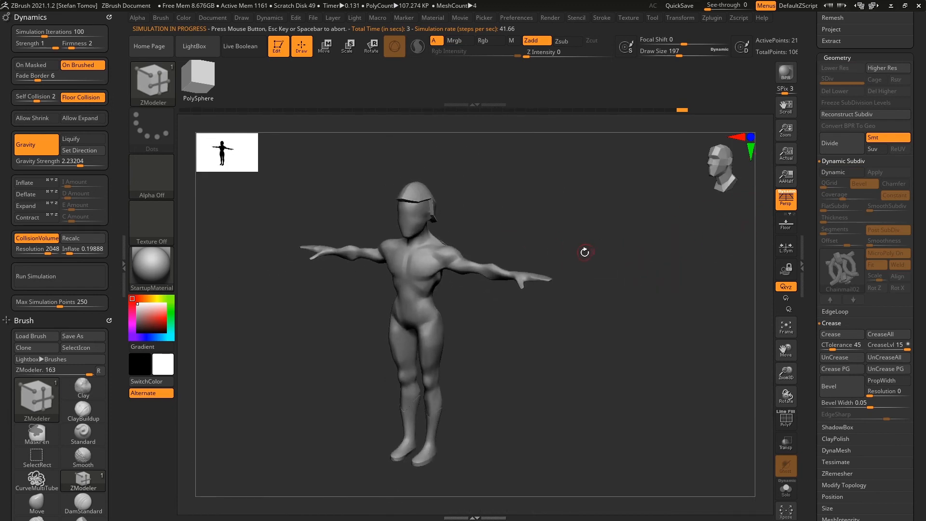
{"action": "left_click_drag", "start_coordinate": [580, 252], "coordinate": [558, 283]}
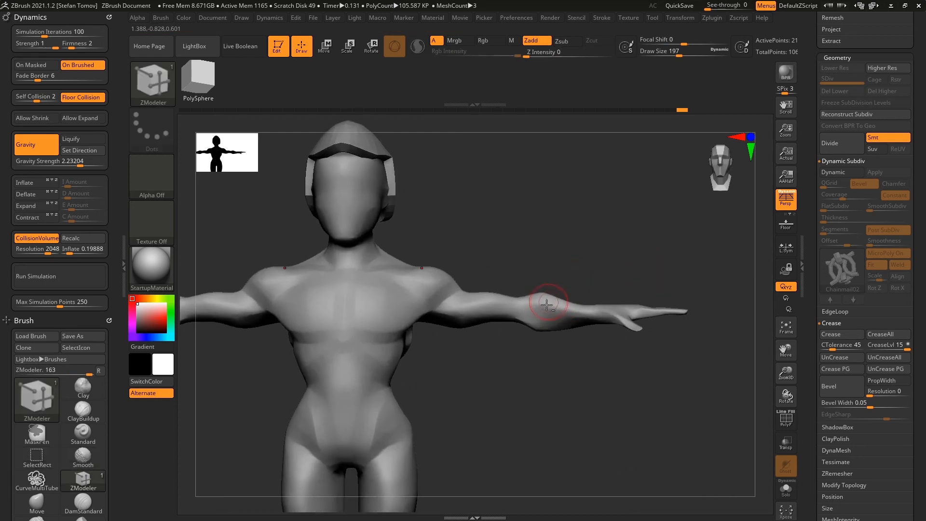
{"action": "left_click", "coordinate": [548, 303], "text": "alt"}
{"action": "left_click", "coordinate": [555, 313], "text": "ctrl+shift"}
{"action": "left_click_drag", "start_coordinate": [597, 301], "coordinate": [511, 280]}
{"action": "left_click_drag", "start_coordinate": [563, 333], "coordinate": [453, 315]}
{"action": "left_click_drag", "start_coordinate": [634, 280], "coordinate": [664, 284]}
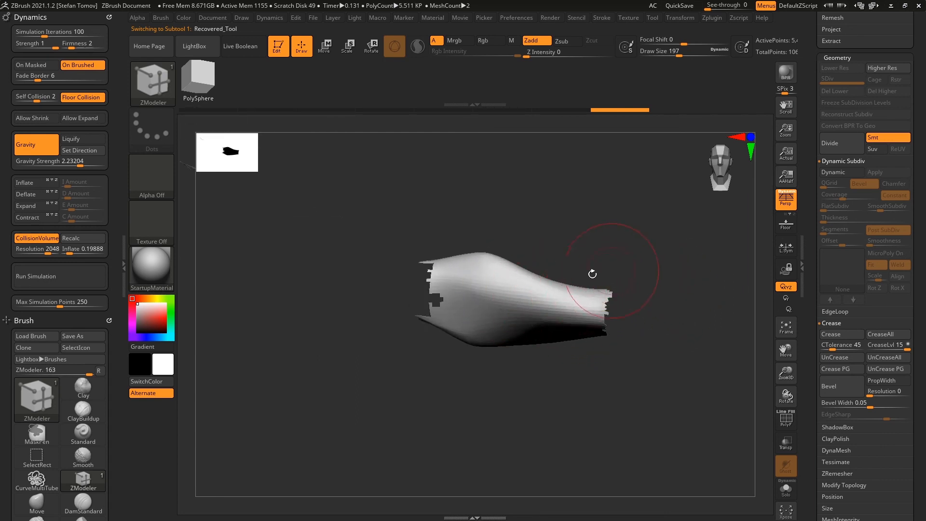
{"action": "left_click_drag", "start_coordinate": [444, 371], "coordinate": [457, 384]}
{"action": "left_click", "coordinate": [457, 386], "text": "ctrl+shift"}
{"action": "left_click_drag", "start_coordinate": [400, 405], "coordinate": [618, 213], "text": "ctrl+shift"}
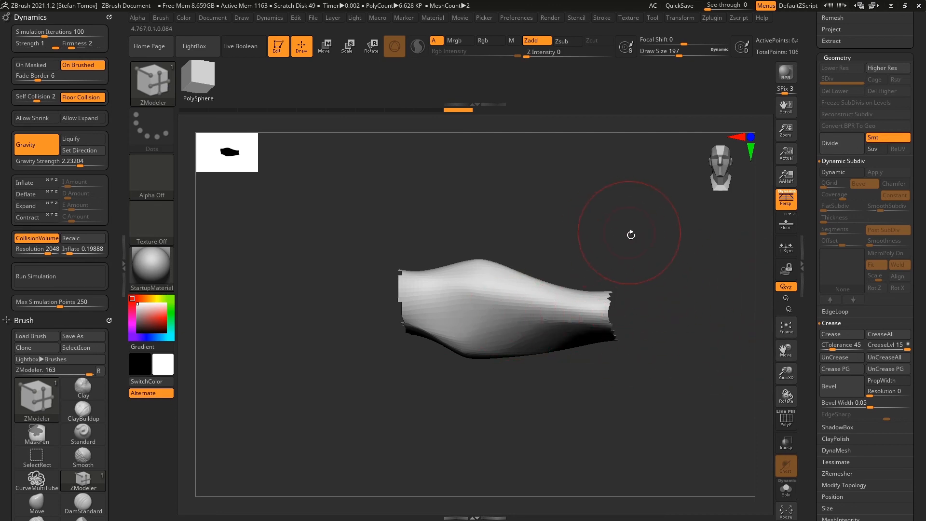
{"action": "left_click", "coordinate": [652, 242], "text": "ctrl+shift"}
{"action": "key", "text": "f"}
{"action": "left_click_drag", "start_coordinate": [498, 232], "coordinate": [603, 217]}
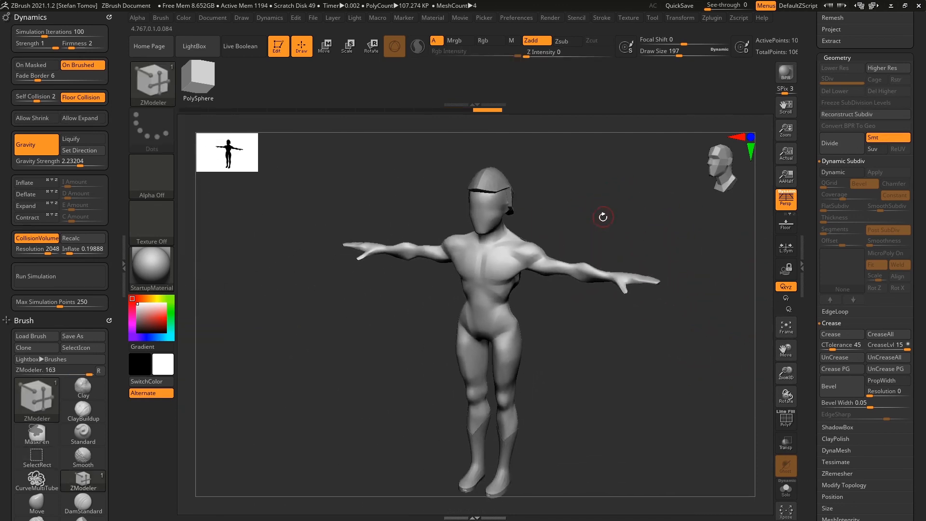
Step: Collapse the tray holding the Dynamics and Brush palettes to enlarge the view of the figure
{"action": "left_click", "coordinate": [125, 263]}
{"action": "left_click_drag", "start_coordinate": [306, 319], "coordinate": [305, 308]}
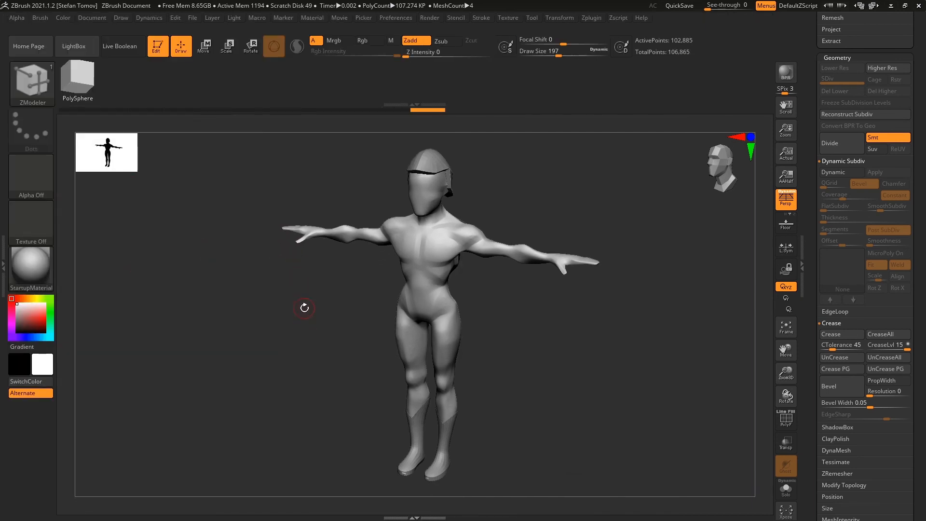
{"action": "mouse_move", "coordinate": [529, 299]}
{"action": "left_mouse_down"}
{"action": "mouse_move", "coordinate": [509, 326]}
{"action": "mouse_move", "coordinate": [514, 377]}
{"action": "mouse_move", "coordinate": [543, 316]}
{"action": "mouse_move", "coordinate": [529, 294]}
{"action": "mouse_move", "coordinate": [531, 305]}
{"action": "left_mouse_up"}
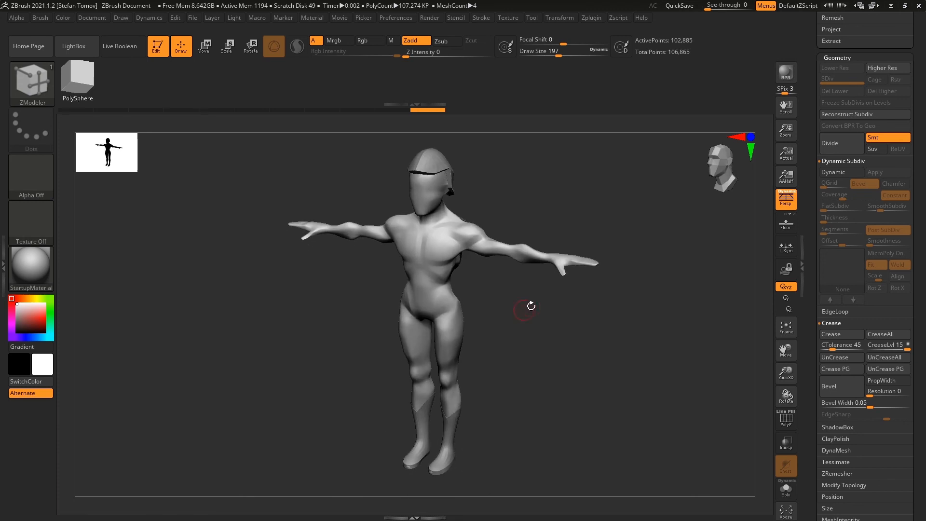
Step: Insert a sphere as a new subtool below the body and show it alone in Solo mode
{"action": "scroll", "coordinate": [823, 225], "scroll_direction": "up", "scroll_amount": 5}
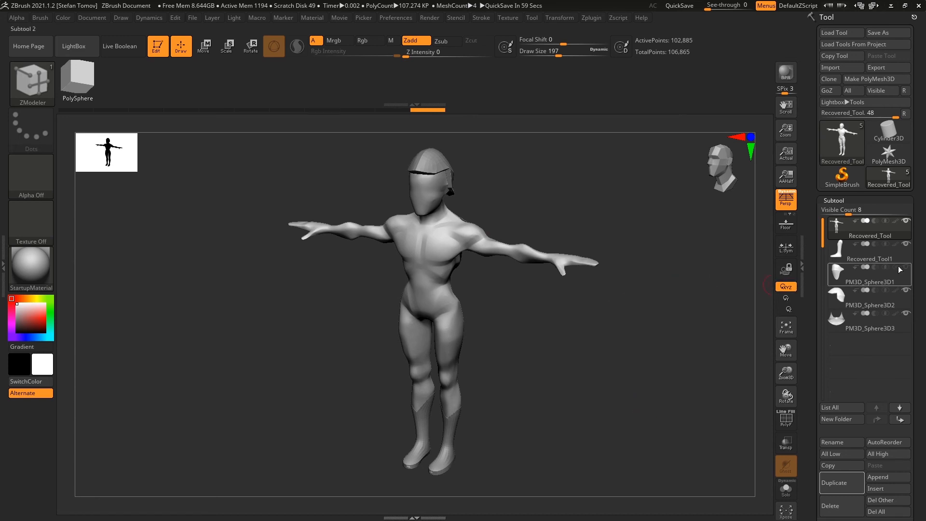
{"action": "mouse_move", "coordinate": [882, 270]}
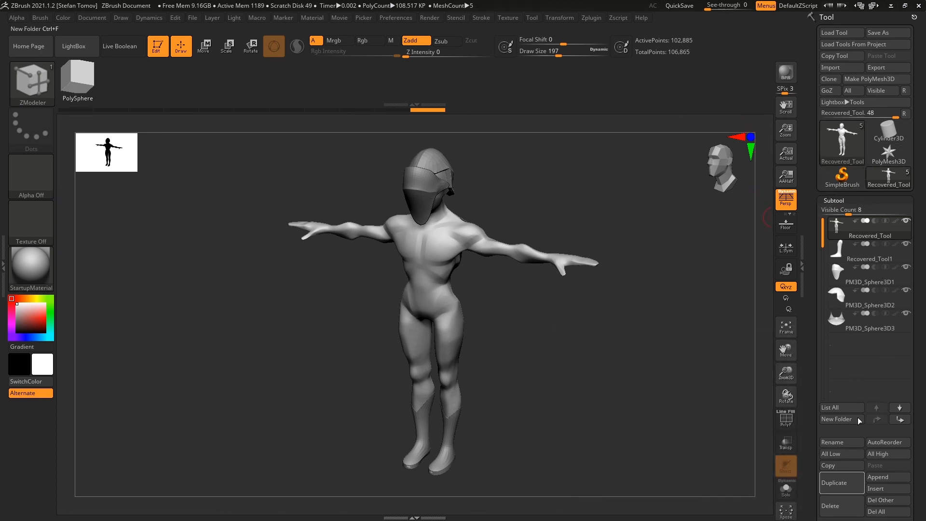
{"action": "left_click", "coordinate": [876, 488]}
{"action": "left_click", "coordinate": [555, 315]}
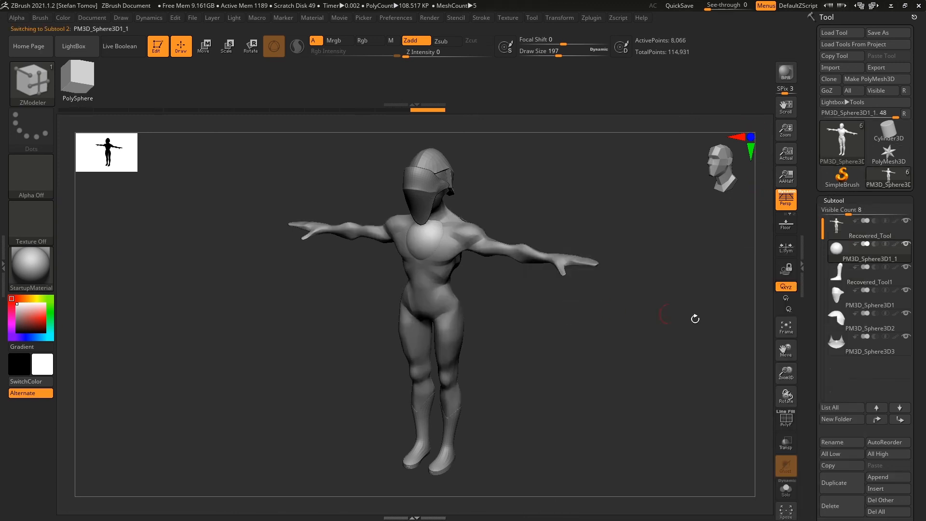
{"action": "left_click", "coordinate": [782, 493]}
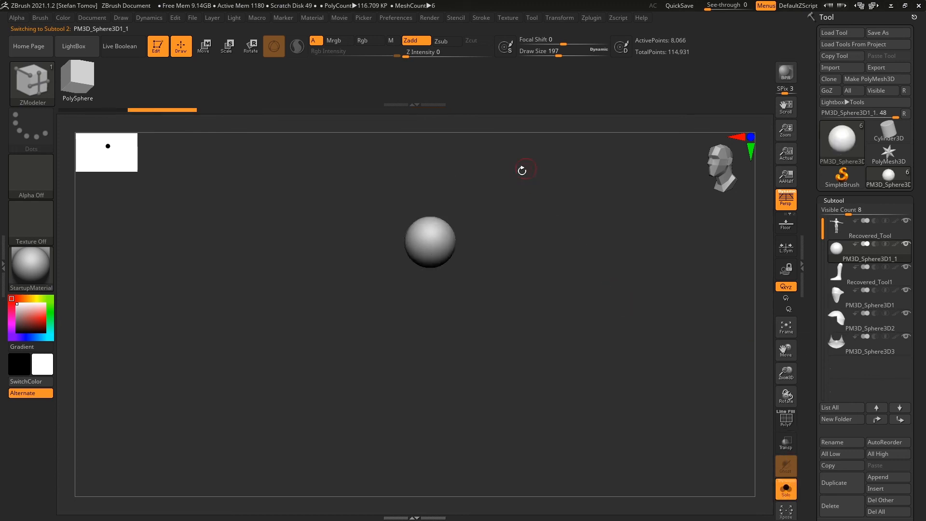
Step: Stretch the sphere's lower half downward into an egg shape using a large Move brush, Draw Size 753
{"action": "mouse_move", "coordinate": [524, 231]}
{"action": "left_mouse_down", "text": "alt"}
{"action": "mouse_move", "coordinate": [612, 256]}
{"action": "mouse_move", "coordinate": [513, 267]}
{"action": "mouse_move", "coordinate": [548, 286]}
{"action": "left_mouse_up", "text": "alt"}
{"action": "key", "text": "s"}
{"action": "left_click_drag", "start_coordinate": [482, 296], "coordinate": [475, 296]}
{"action": "left_click_drag", "start_coordinate": [560, 261], "coordinate": [616, 288], "text": "alt"}
{"action": "mouse_move", "coordinate": [663, 356]}
{"action": "left_mouse_down", "text": "alt"}
{"action": "mouse_move", "coordinate": [660, 340]}
{"action": "mouse_move", "coordinate": [463, 340]}
{"action": "left_mouse_up", "text": "alt"}
{"action": "key", "text": "b"}
{"action": "key", "text": "m"}
{"action": "key", "text": "v"}
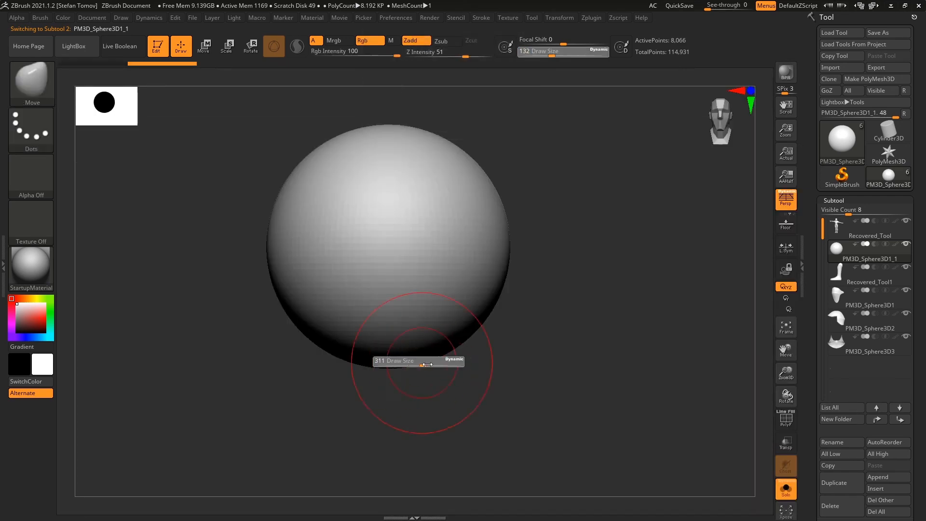
{"action": "left_click_drag", "start_coordinate": [360, 340], "coordinate": [386, 396]}
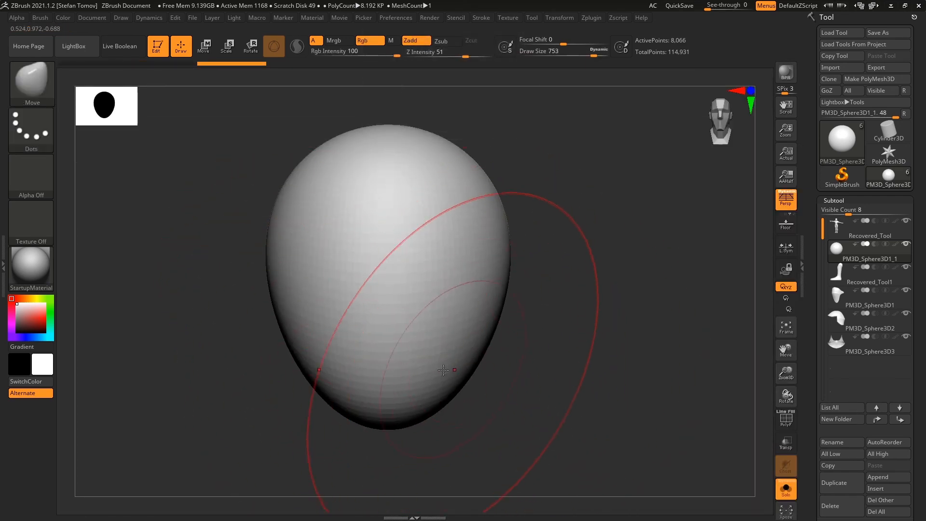
{"action": "left_click_drag", "start_coordinate": [458, 360], "coordinate": [459, 415]}
Step: Push the sides of the egg shape inward with the Move brush to form a head-like block
{"action": "key", "text": "s"}
{"action": "mouse_move", "coordinate": [534, 233]}
{"action": "left_mouse_down"}
{"action": "mouse_move", "coordinate": [487, 246]}
{"action": "mouse_move", "coordinate": [518, 259]}
{"action": "mouse_move", "coordinate": [500, 219]}
{"action": "left_mouse_up"}
{"action": "mouse_move", "coordinate": [627, 274]}
{"action": "left_mouse_down"}
{"action": "mouse_move", "coordinate": [645, 262]}
{"action": "mouse_move", "coordinate": [575, 250]}
{"action": "left_mouse_up"}
Step: With the ClayBuildup brush at Draw Size 136, build a raised ring on the head's side and carve a hole in its centre
{"action": "key", "text": "b"}
{"action": "key", "text": "c"}
{"action": "key", "text": "b"}
{"action": "key", "text": "s"}
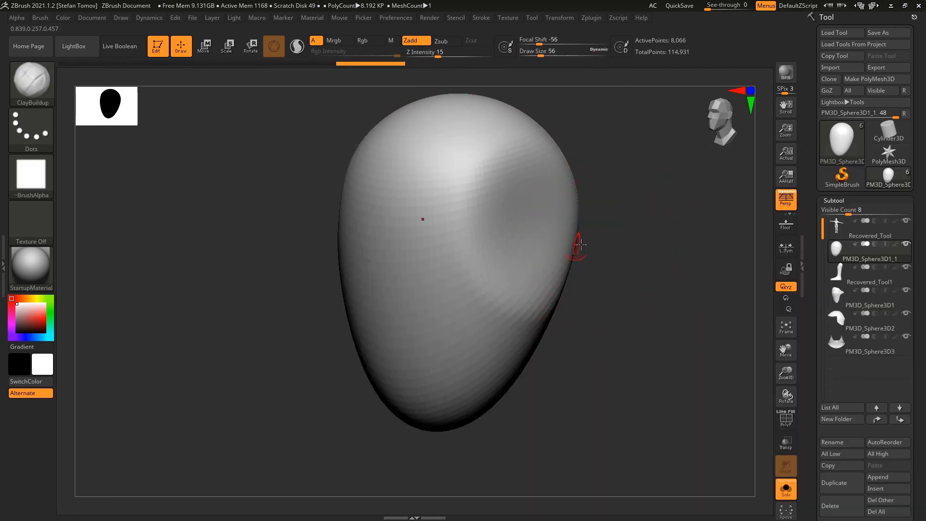
{"action": "right_click_drag", "start_coordinate": [590, 261], "coordinate": [596, 239], "text": "ctrl"}
{"action": "left_click_drag", "start_coordinate": [597, 239], "coordinate": [579, 238]}
{"action": "key", "text": "s"}
{"action": "mouse_move", "coordinate": [521, 180]}
{"action": "left_mouse_down"}
{"action": "mouse_move", "coordinate": [538, 179]}
{"action": "mouse_move", "coordinate": [504, 267]}
{"action": "mouse_move", "coordinate": [523, 268]}
{"action": "mouse_move", "coordinate": [484, 237]}
{"action": "mouse_move", "coordinate": [548, 290]}
{"action": "left_mouse_up"}
{"action": "key", "text": "ctrl+z"}
{"action": "left_click_drag", "start_coordinate": [610, 273], "coordinate": [581, 261]}
{"action": "mouse_move", "coordinate": [518, 192]}
{"action": "left_mouse_down"}
{"action": "mouse_move", "coordinate": [590, 250]}
{"action": "mouse_move", "coordinate": [490, 307]}
{"action": "left_mouse_up"}
{"action": "left_click_drag", "start_coordinate": [529, 239], "coordinate": [529, 252], "text": "alt"}
Step: Build a raised band around the lower head and carve holes into the front, the lower end and the top
{"action": "left_click_drag", "start_coordinate": [435, 324], "coordinate": [488, 322]}
{"action": "mouse_move", "coordinate": [458, 254]}
{"action": "left_mouse_down", "text": "alt"}
{"action": "mouse_move", "coordinate": [455, 304]}
{"action": "mouse_move", "coordinate": [509, 328]}
{"action": "left_mouse_up", "text": "alt"}
{"action": "mouse_move", "coordinate": [564, 338]}
{"action": "left_mouse_down"}
{"action": "mouse_move", "coordinate": [492, 340]}
{"action": "mouse_move", "coordinate": [550, 345]}
{"action": "left_mouse_up"}
{"action": "left_click_drag", "start_coordinate": [608, 348], "coordinate": [557, 344]}
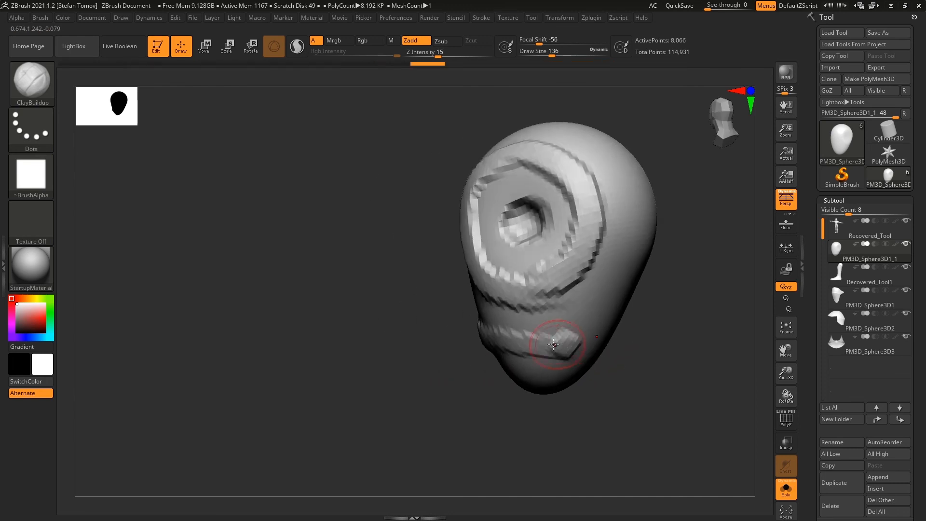
{"action": "left_click_drag", "start_coordinate": [471, 393], "coordinate": [511, 374]}
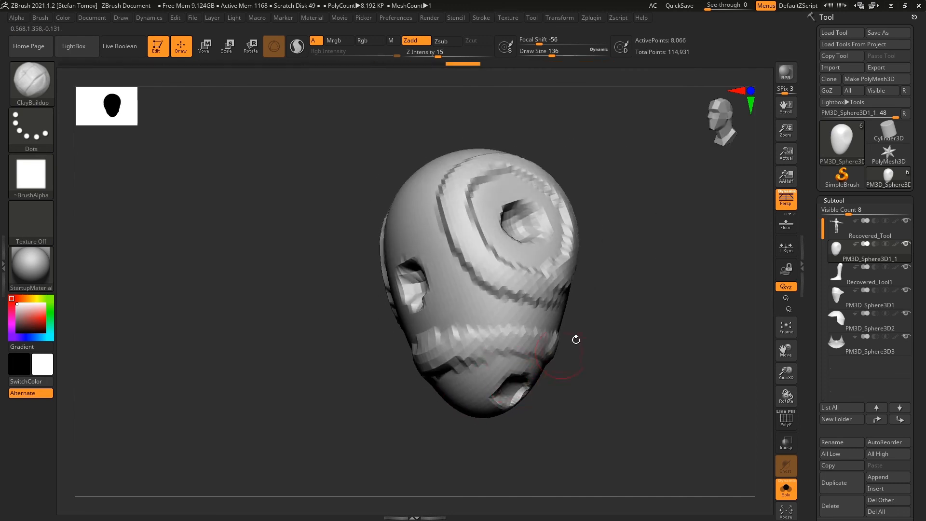
{"action": "left_click_drag", "start_coordinate": [576, 339], "coordinate": [650, 275]}
{"action": "left_click_drag", "start_coordinate": [463, 215], "coordinate": [466, 223], "text": "alt"}
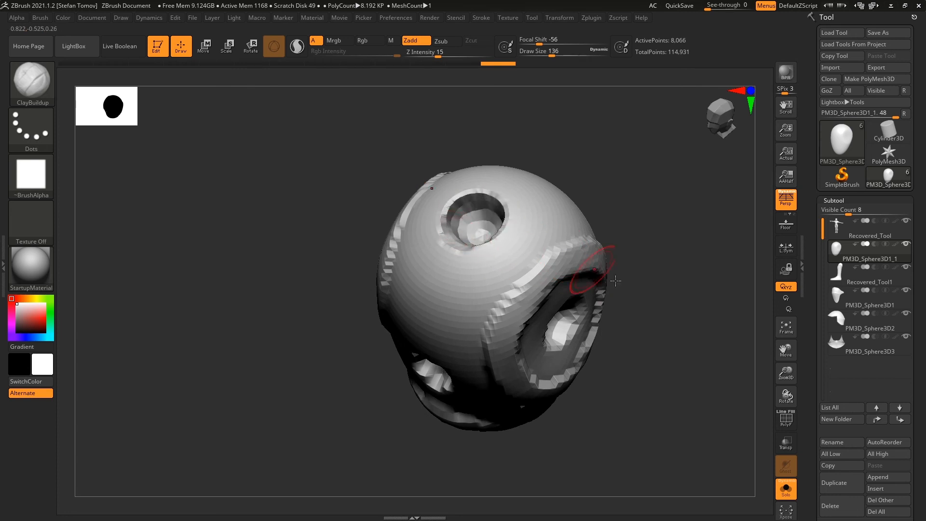
Step: Turn on PolyFrame, then mask the top hole's rim and the raised side ring and make each a separate polygroup
{"action": "left_click", "coordinate": [790, 426]}
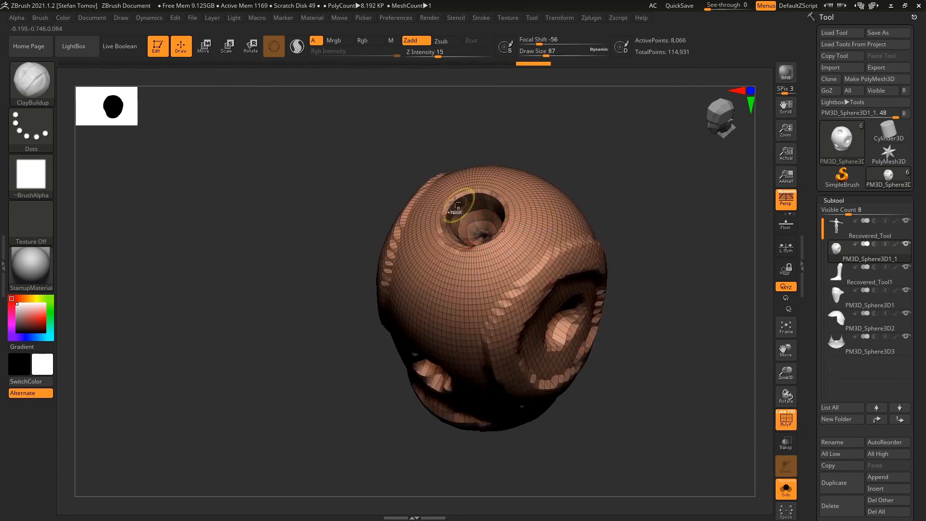
{"action": "key", "text": "ctrl"}
{"action": "mouse_move", "coordinate": [442, 216]}
{"action": "left_mouse_down", "text": "ctrl"}
{"action": "mouse_move", "coordinate": [445, 241]}
{"action": "mouse_move", "coordinate": [470, 198]}
{"action": "mouse_move", "coordinate": [497, 203]}
{"action": "left_mouse_up", "text": "ctrl"}
{"action": "key", "text": "ctrl+w"}
{"action": "mouse_move", "coordinate": [686, 268]}
{"action": "left_mouse_down"}
{"action": "mouse_move", "coordinate": [668, 257]}
{"action": "mouse_move", "coordinate": [654, 225]}
{"action": "left_mouse_up"}
{"action": "mouse_move", "coordinate": [545, 227]}
{"action": "left_mouse_down", "text": "ctrl"}
{"action": "mouse_move", "coordinate": [502, 239]}
{"action": "mouse_move", "coordinate": [475, 315]}
{"action": "mouse_move", "coordinate": [512, 376]}
{"action": "mouse_move", "coordinate": [571, 388]}
{"action": "left_mouse_up", "text": "ctrl"}
{"action": "left_click_drag", "start_coordinate": [673, 275], "coordinate": [644, 265]}
{"action": "mouse_move", "coordinate": [531, 233]}
{"action": "left_mouse_down", "text": "ctrl"}
{"action": "mouse_move", "coordinate": [602, 239]}
{"action": "mouse_move", "coordinate": [642, 328]}
{"action": "mouse_move", "coordinate": [598, 405]}
{"action": "mouse_move", "coordinate": [574, 401]}
{"action": "left_mouse_up", "text": "ctrl"}
{"action": "key", "text": "ctrl+w"}
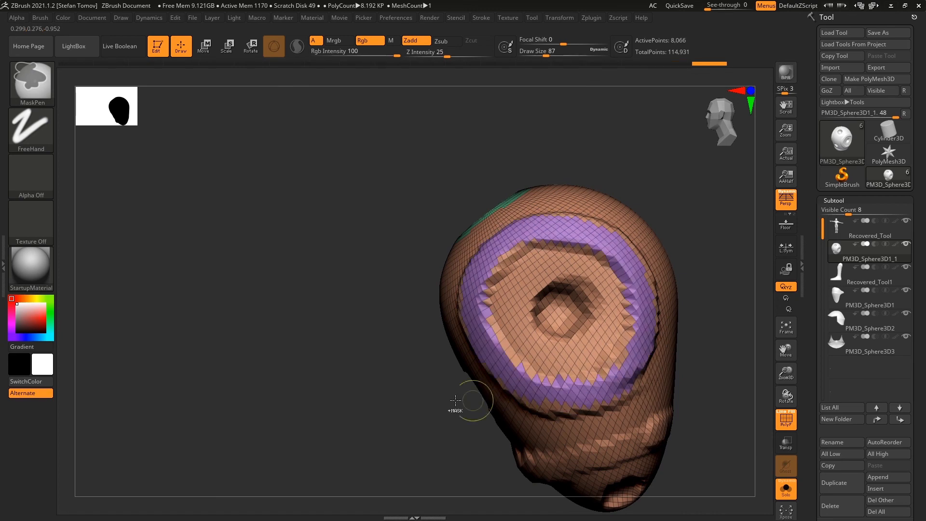
Step: Mask the floors of the side, lower and front holes one by one and assign each its own polygroup
{"action": "left_click_drag", "start_coordinate": [563, 316], "coordinate": [558, 317], "text": "ctrl"}
{"action": "key", "text": "ctrl+w"}
{"action": "mouse_move", "coordinate": [408, 372]}
{"action": "left_mouse_down"}
{"action": "mouse_move", "coordinate": [428, 304]}
{"action": "mouse_move", "coordinate": [442, 298]}
{"action": "left_mouse_up"}
{"action": "left_click_drag", "start_coordinate": [618, 333], "coordinate": [619, 331], "text": "ctrl"}
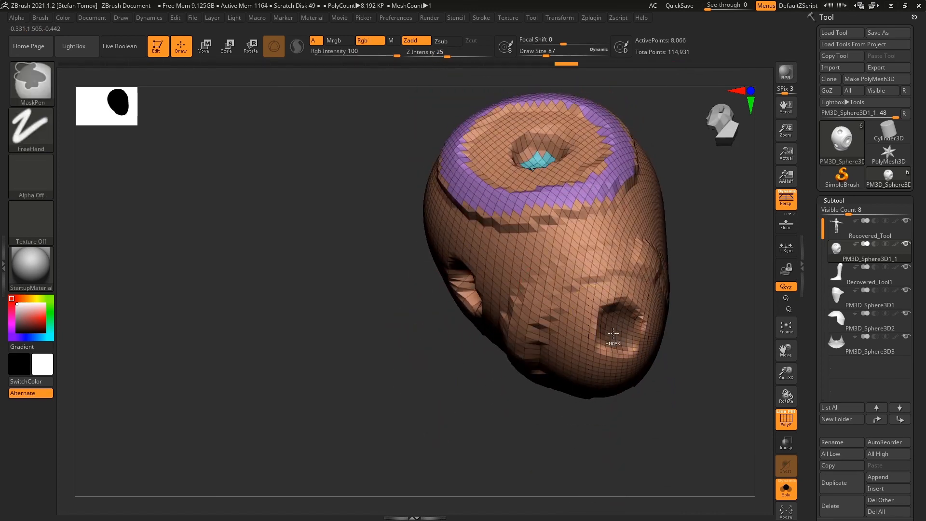
{"action": "key", "text": "ctrl+w"}
{"action": "left_click_drag", "start_coordinate": [471, 401], "coordinate": [552, 378]}
{"action": "left_click_drag", "start_coordinate": [523, 293], "coordinate": [481, 286], "text": "ctrl"}
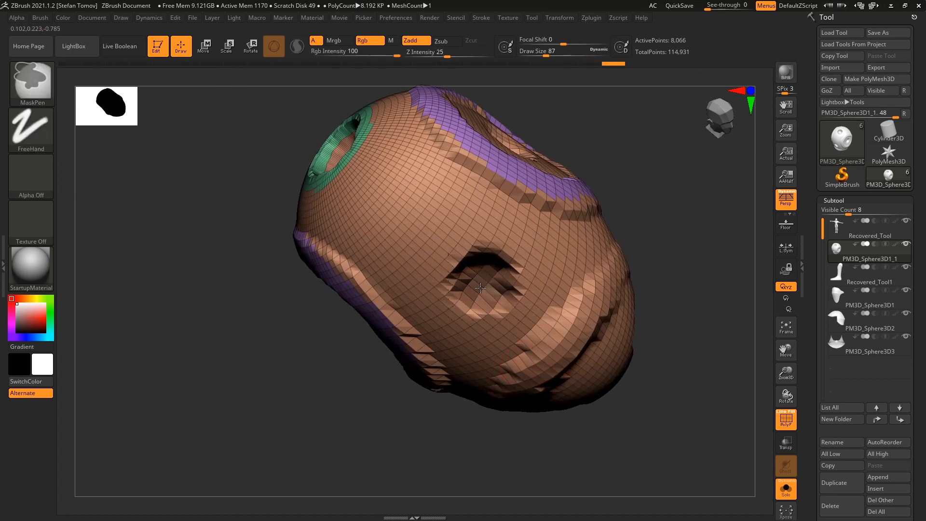
{"action": "key", "text": "ctrl+w"}
Step: Subdivide the head once, then mask the band around its lower part and convert it to a polygroup
{"action": "left_click_drag", "start_coordinate": [703, 275], "coordinate": [647, 232]}
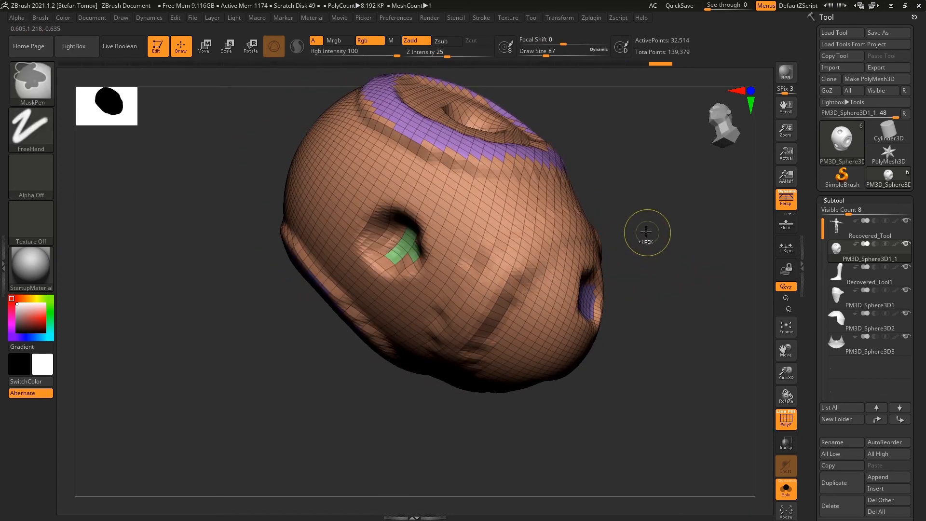
{"action": "mouse_move", "coordinate": [454, 334]}
{"action": "left_mouse_down", "text": "ctrl"}
{"action": "mouse_move", "coordinate": [501, 275]}
{"action": "mouse_move", "coordinate": [586, 213]}
{"action": "left_mouse_up", "text": "ctrl"}
{"action": "mouse_move", "coordinate": [610, 220]}
{"action": "left_mouse_down"}
{"action": "mouse_move", "coordinate": [626, 234]}
{"action": "mouse_move", "coordinate": [548, 249]}
{"action": "left_mouse_up"}
{"action": "mouse_move", "coordinate": [449, 251]}
{"action": "left_mouse_down", "text": "ctrl"}
{"action": "mouse_move", "coordinate": [507, 263]}
{"action": "mouse_move", "coordinate": [596, 302]}
{"action": "left_mouse_up", "text": "ctrl"}
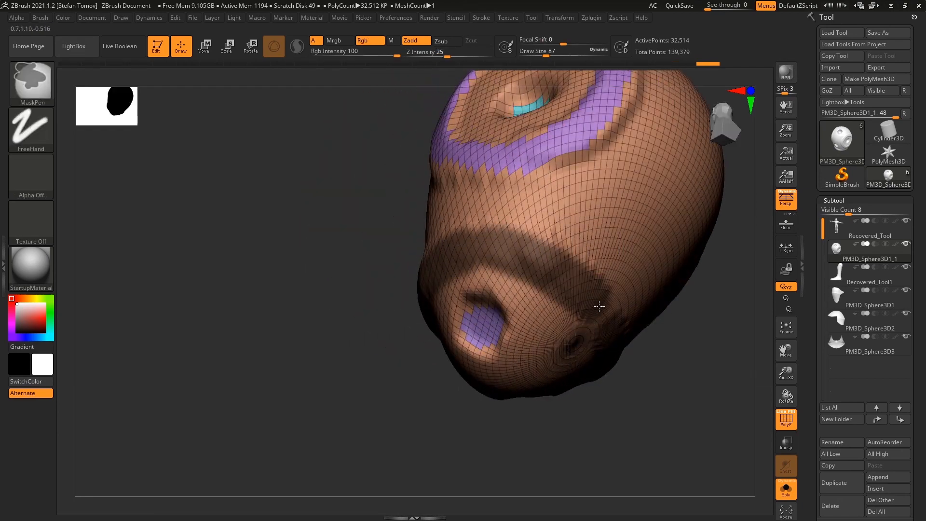
{"action": "key", "text": "ctrl+w"}
{"action": "left_click_drag", "start_coordinate": [392, 345], "coordinate": [499, 308]}
{"action": "left_click_drag", "start_coordinate": [273, 221], "coordinate": [288, 237], "text": "ctrl"}
{"action": "key", "text": "ctrl+w"}
Step: Try masking the inside of the top hole as its own polygroup and undo it
{"action": "mouse_move", "coordinate": [462, 195]}
{"action": "left_mouse_down"}
{"action": "mouse_move", "coordinate": [566, 288]}
{"action": "mouse_move", "coordinate": [540, 362]}
{"action": "mouse_move", "coordinate": [536, 352]}
{"action": "mouse_move", "coordinate": [646, 196]}
{"action": "mouse_move", "coordinate": [610, 213]}
{"action": "mouse_move", "coordinate": [635, 235]}
{"action": "left_mouse_up"}
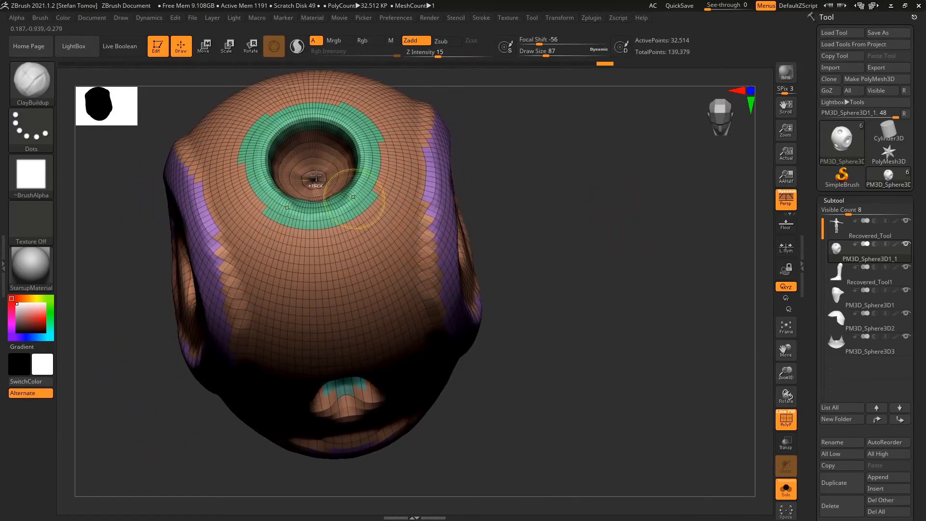
{"action": "left_click_drag", "start_coordinate": [337, 189], "coordinate": [311, 180], "text": "ctrl"}
{"action": "key", "text": "ctrl+w"}
{"action": "mouse_move", "coordinate": [610, 288]}
{"action": "left_mouse_down"}
{"action": "mouse_move", "coordinate": [603, 262]}
{"action": "mouse_move", "coordinate": [598, 290]}
{"action": "left_mouse_up"}
{"action": "key", "text": "ctrl+z"}
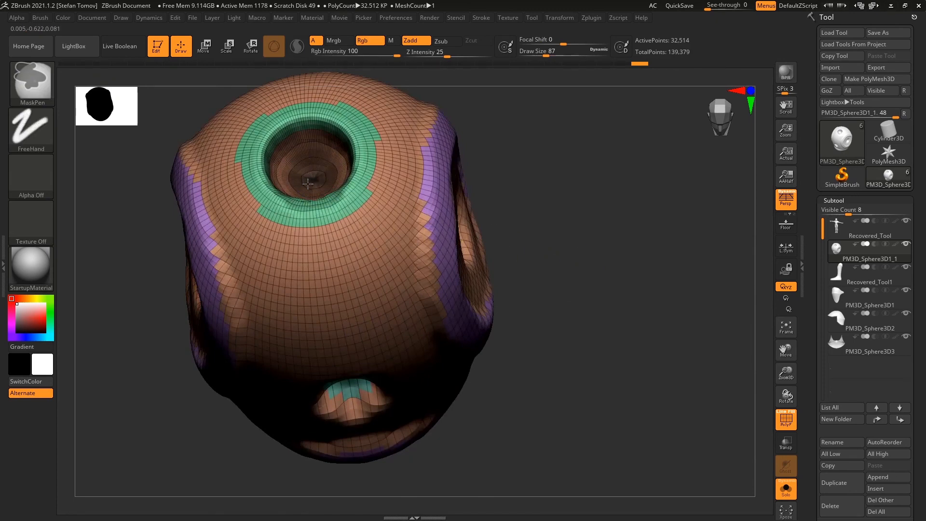
Step: Isolate the purple ring polygroup on the side of the head
{"action": "mouse_move", "coordinate": [577, 188]}
{"action": "left_mouse_down"}
{"action": "mouse_move", "coordinate": [599, 259]}
{"action": "mouse_move", "coordinate": [570, 273]}
{"action": "mouse_move", "coordinate": [501, 275]}
{"action": "left_mouse_up"}
{"action": "left_click", "coordinate": [382, 322], "text": "ctrl+shift"}
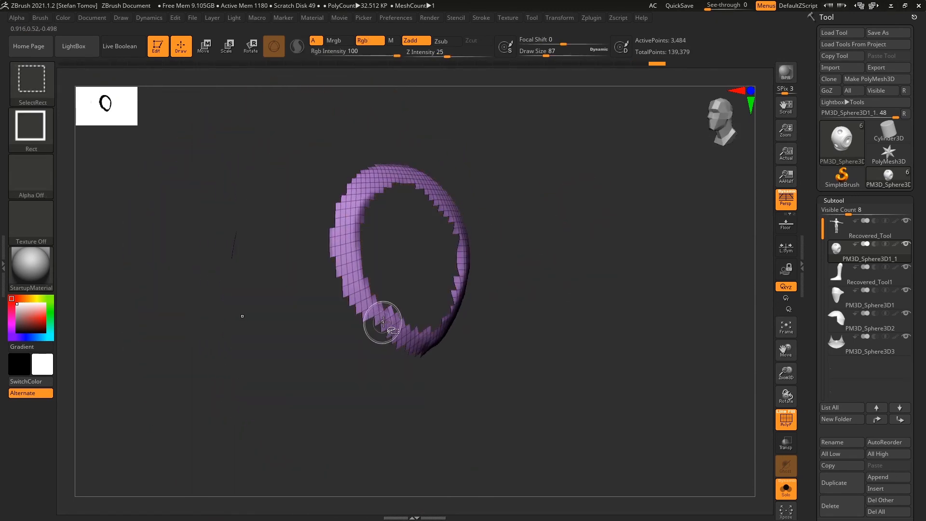
Step: Grow the visible area around the side ring, hide the purple ring and assign the remaining border its own polygroup
{"action": "key", "text": "ctrl+shift+x"}
{"action": "key", "text": "ctrl+shift+x"}
{"action": "key", "text": "ctrl+shift+x"}
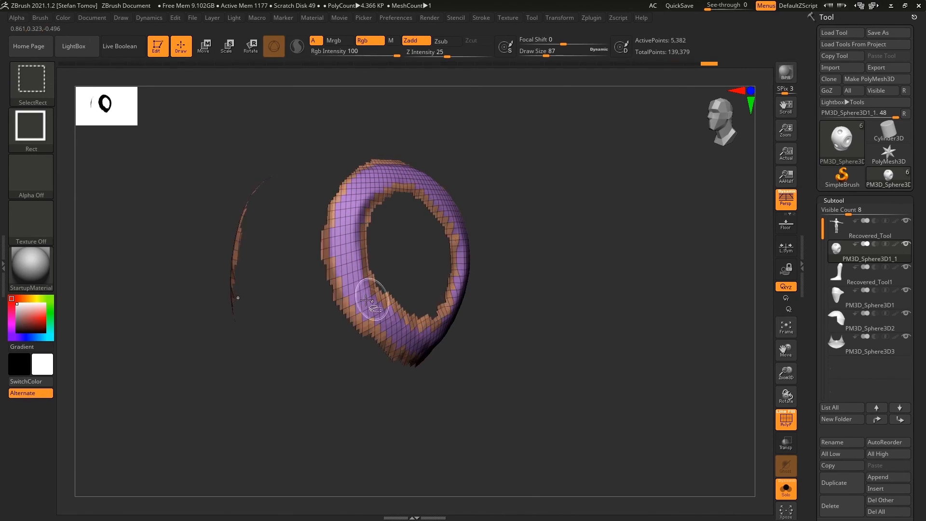
{"action": "left_click", "coordinate": [362, 302], "text": "ctrl+shift"}
{"action": "key", "text": "ctrl+w"}
{"action": "left_click", "coordinate": [394, 388], "text": "ctrl+shift"}
Step: Isolate the floor of the front hole, grow the visible area and give the surrounding wall its own polygroup
{"action": "left_click_drag", "start_coordinate": [407, 436], "coordinate": [436, 432]}
{"action": "left_click", "coordinate": [258, 298], "text": "ctrl+shift"}
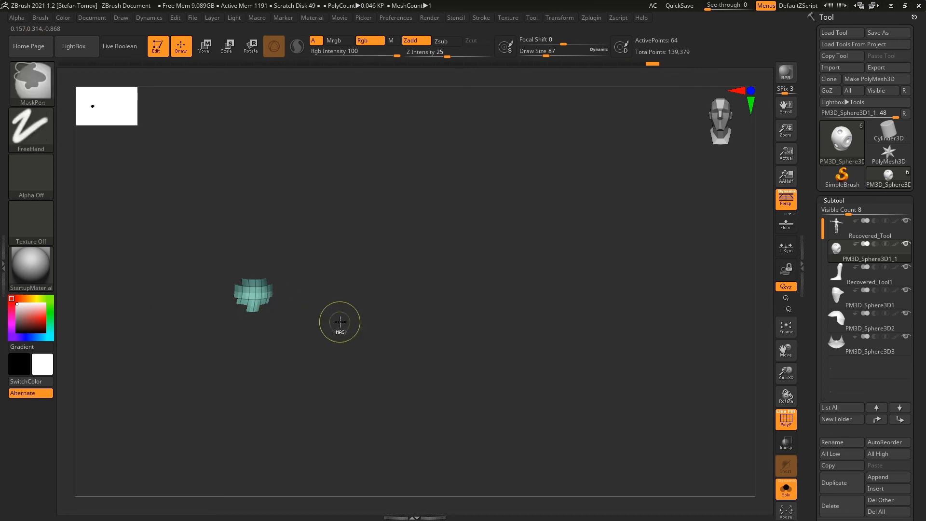
{"action": "key", "text": "ctrl+shift+x"}
{"action": "left_click", "coordinate": [253, 297], "text": "ctrl+shift"}
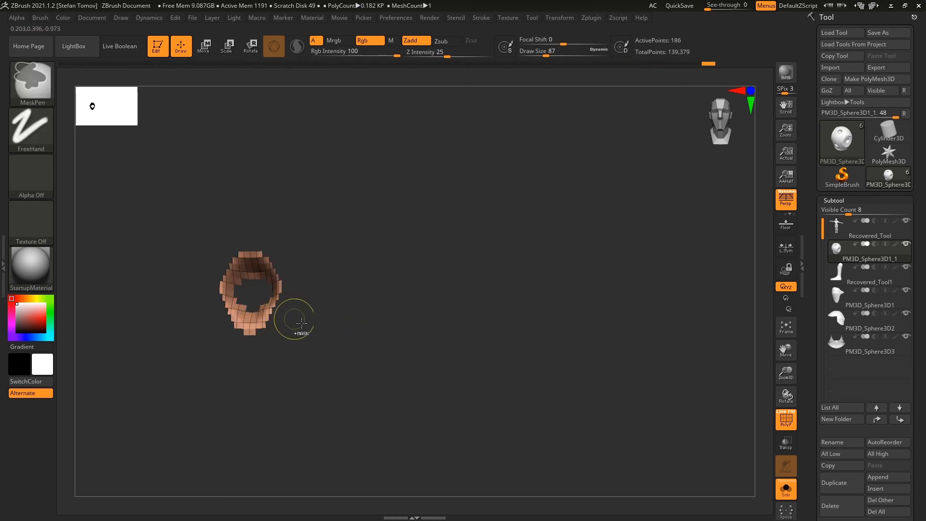
{"action": "left_click", "coordinate": [318, 345], "text": "ctrl+shift"}
Step: Isolate the purple band on the lower head, grow the visible area and turn its upper and lower borders into a separate polygroup
{"action": "left_click", "coordinate": [397, 345], "text": "ctrl+shift"}
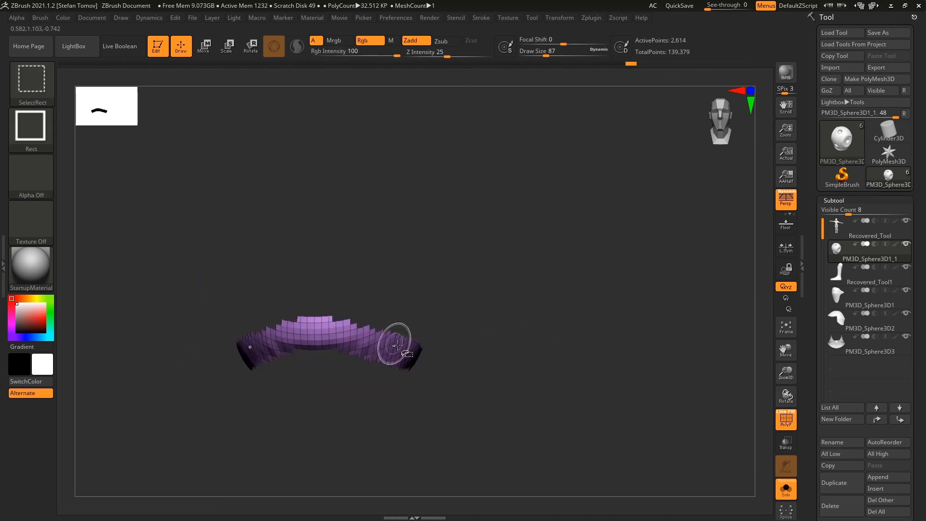
{"action": "key", "text": "ctrl+shift+x"}
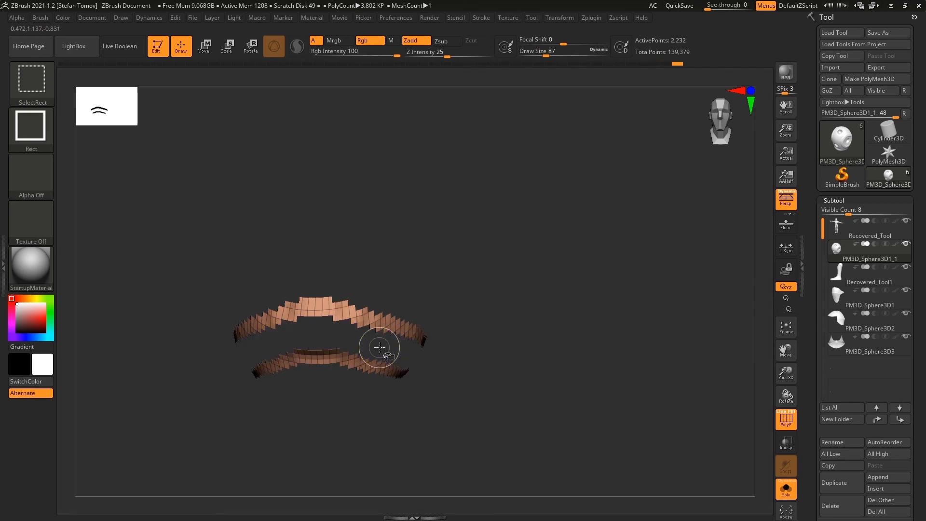
{"action": "left_click", "coordinate": [539, 330], "text": "ctrl+shift"}
{"action": "mouse_move", "coordinate": [538, 330]}
{"action": "left_mouse_down"}
{"action": "mouse_move", "coordinate": [536, 254]}
{"action": "mouse_move", "coordinate": [531, 260]}
{"action": "left_mouse_up"}
{"action": "left_click", "coordinate": [393, 420], "text": "ctrl+shift"}
{"action": "mouse_move", "coordinate": [321, 429]}
{"action": "left_mouse_down", "text": "ctrl+shift"}
{"action": "mouse_move", "coordinate": [547, 218]}
{"action": "mouse_move", "coordinate": [556, 234]}
{"action": "mouse_move", "coordinate": [553, 244]}
{"action": "mouse_move", "coordinate": [395, 217]}
{"action": "mouse_move", "coordinate": [356, 223]}
{"action": "mouse_move", "coordinate": [369, 241]}
{"action": "mouse_move", "coordinate": [381, 234]}
{"action": "left_mouse_up", "text": "ctrl+shift"}
Step: Reshape the overall head silhouette with the Move brush at draw sizes 559 and 311
{"action": "key", "text": "b"}
{"action": "key", "text": "m"}
{"action": "key", "text": "v"}
{"action": "key", "text": "s"}
{"action": "key", "text": "s"}
{"action": "left_click_drag", "start_coordinate": [541, 222], "coordinate": [457, 227]}
{"action": "key", "text": "s"}
{"action": "mouse_move", "coordinate": [504, 256]}
{"action": "left_mouse_down"}
{"action": "mouse_move", "coordinate": [517, 256]}
{"action": "mouse_move", "coordinate": [479, 254]}
{"action": "left_mouse_up"}
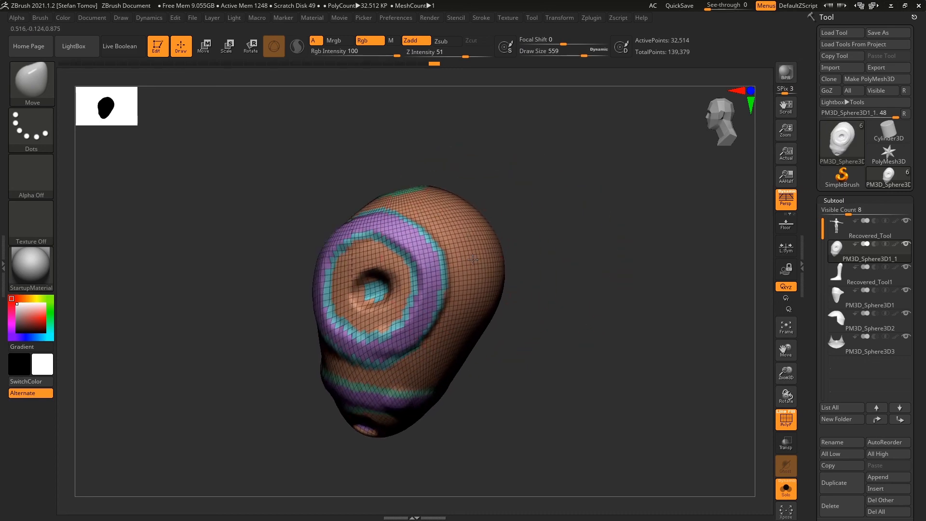
{"action": "left_click_drag", "start_coordinate": [545, 254], "coordinate": [509, 302]}
{"action": "key", "text": "s"}
{"action": "mouse_move", "coordinate": [565, 340]}
{"action": "left_mouse_down"}
{"action": "mouse_move", "coordinate": [598, 341]}
{"action": "mouse_move", "coordinate": [585, 333]}
{"action": "mouse_move", "coordinate": [596, 332]}
{"action": "mouse_move", "coordinate": [586, 315]}
{"action": "left_mouse_up"}
Step: Smooth the head's polygroup borders with Polish By Features at 47 and try another pass in the alternate polish mode
{"action": "scroll", "coordinate": [810, 416], "scroll_direction": "down", "scroll_amount": 10}
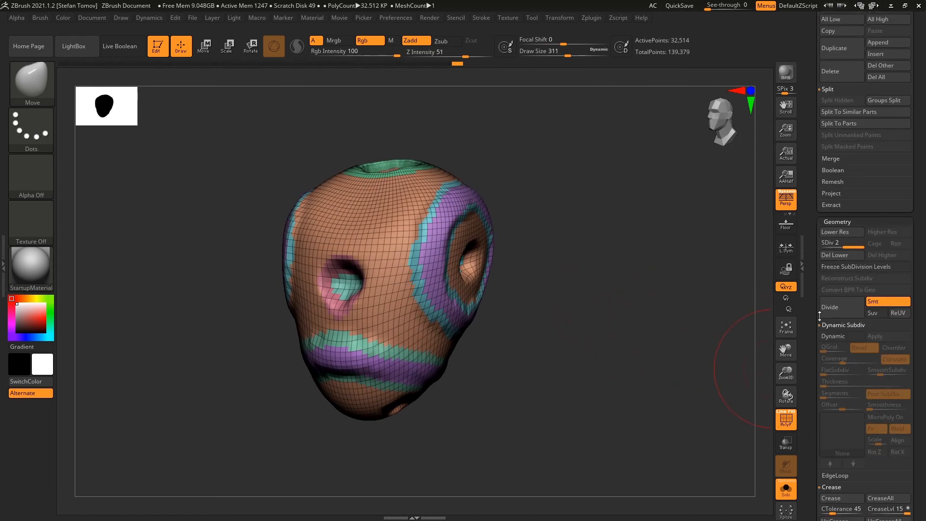
{"action": "scroll", "coordinate": [817, 244], "scroll_direction": "down", "scroll_amount": 10}
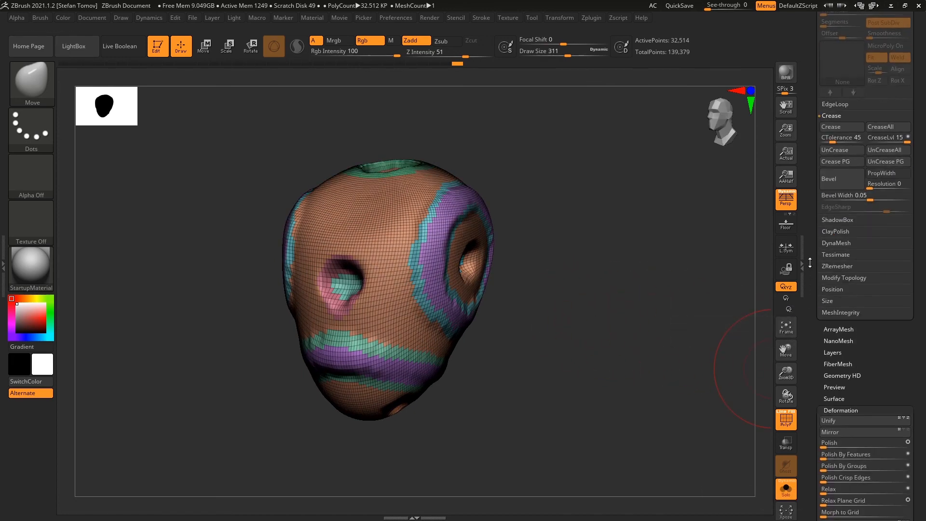
{"action": "left_click", "coordinate": [857, 264]}
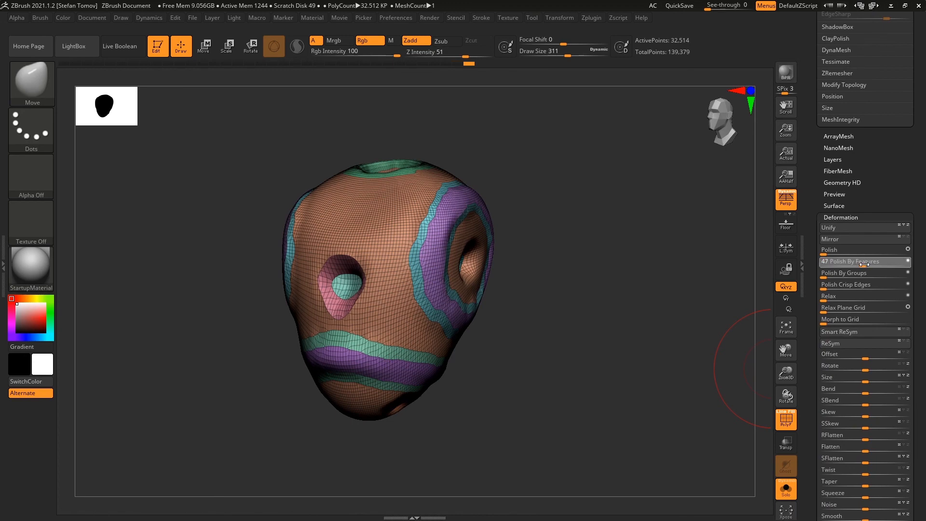
{"action": "left_click", "coordinate": [881, 264]}
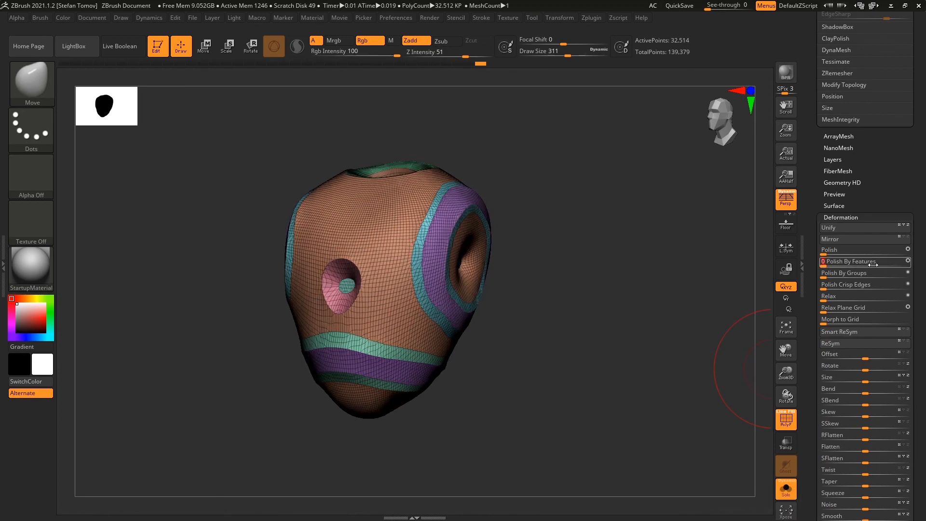
{"action": "left_click", "coordinate": [854, 264]}
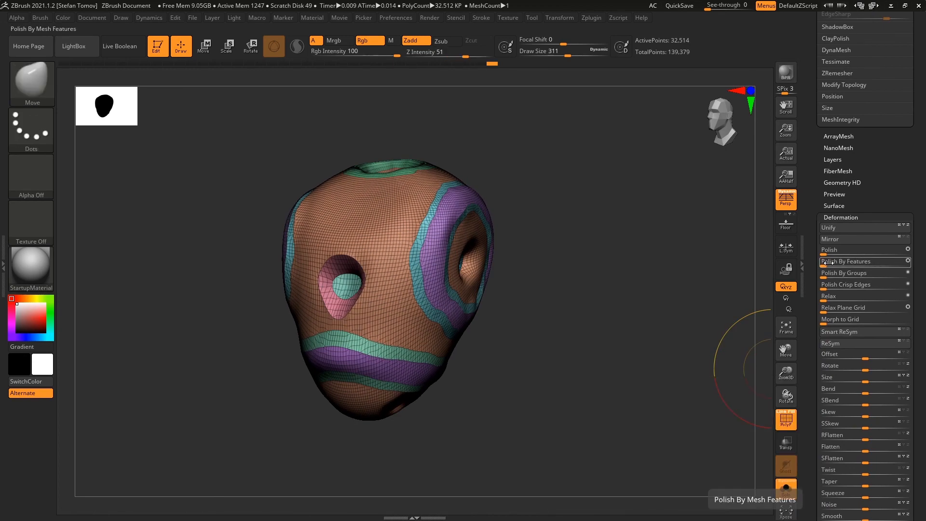
Step: Hide the polyframe and apply another light Polish By Features pass to the head
{"action": "left_click", "coordinate": [787, 419]}
{"action": "left_click_drag", "start_coordinate": [657, 397], "coordinate": [748, 393]}
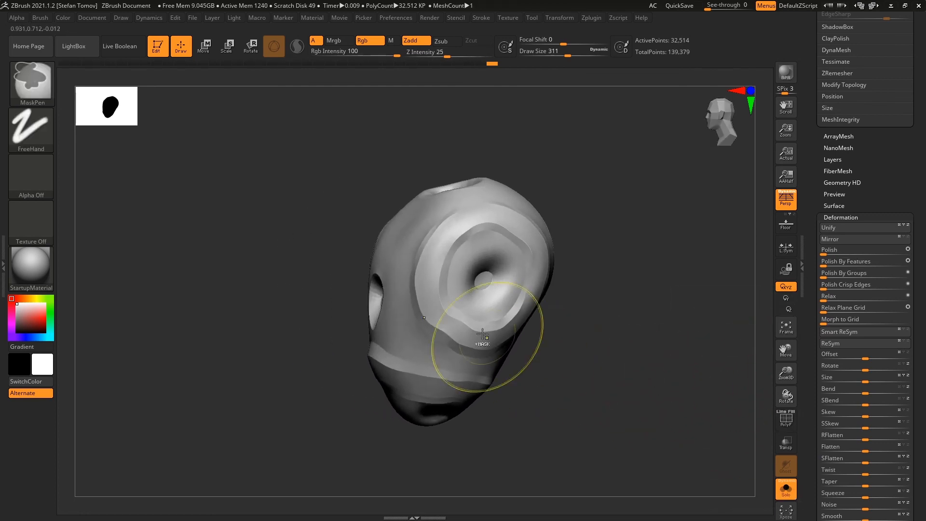
{"action": "left_click_drag", "start_coordinate": [837, 266], "coordinate": [848, 265]}
{"action": "left_click_drag", "start_coordinate": [711, 305], "coordinate": [693, 319]}
Step: Adjust the front hole and the lower end of the head with the Move brush, reducing its draw size to 97
{"action": "key", "text": "s"}
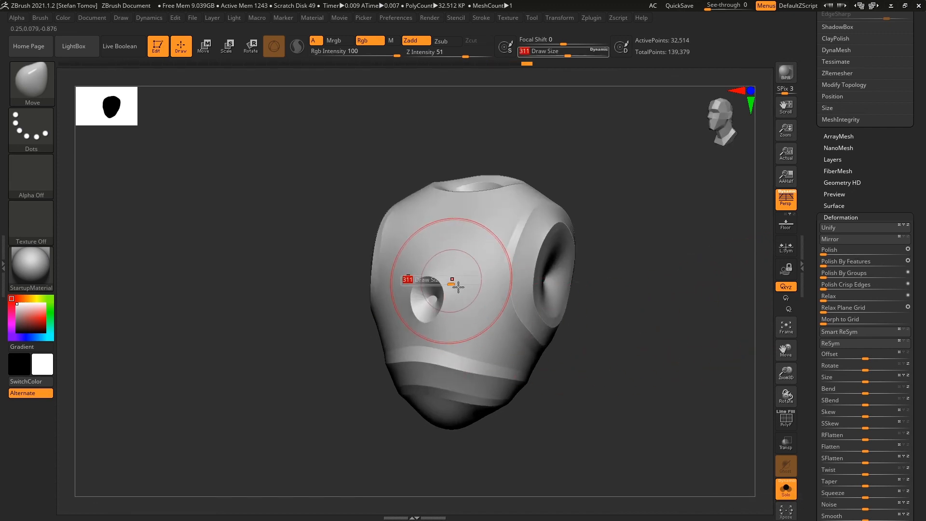
{"action": "key", "text": "s"}
{"action": "left_click_drag", "start_coordinate": [433, 279], "coordinate": [449, 316]}
{"action": "left_click_drag", "start_coordinate": [419, 384], "coordinate": [388, 380]}
{"action": "mouse_move", "coordinate": [380, 438]}
{"action": "left_mouse_down"}
{"action": "mouse_move", "coordinate": [419, 401]}
{"action": "mouse_move", "coordinate": [424, 413]}
{"action": "left_mouse_up"}
{"action": "key", "text": "s"}
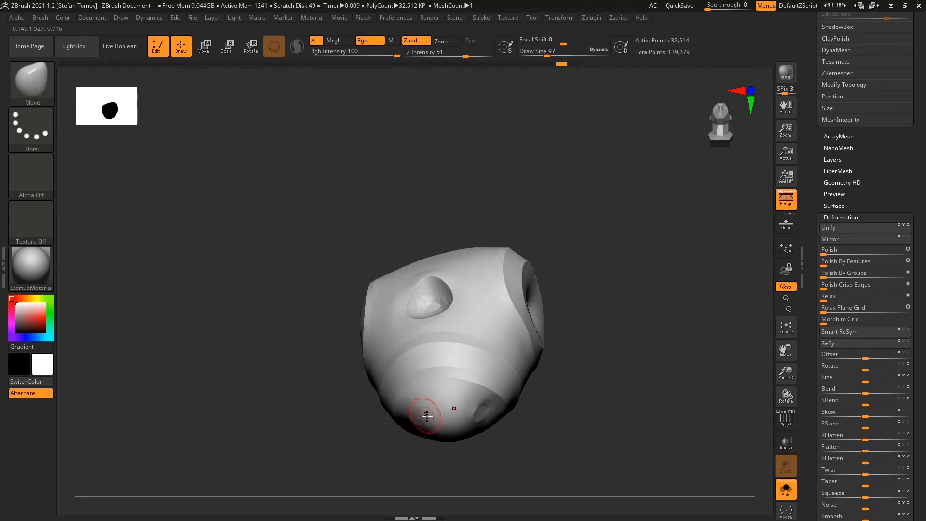
{"action": "mouse_move", "coordinate": [553, 391]}
{"action": "left_mouse_down"}
{"action": "mouse_move", "coordinate": [523, 434]}
{"action": "mouse_move", "coordinate": [624, 310]}
{"action": "mouse_move", "coordinate": [550, 340]}
{"action": "left_mouse_up"}
Step: Enlarge the Move brush to draw size 393 and pull the surface around the front hole outward
{"action": "key", "text": "s"}
{"action": "key", "text": "bracketright"}
{"action": "key", "text": "bracketright"}
{"action": "key", "text": "bracketright"}
{"action": "left_click_drag", "start_coordinate": [611, 309], "coordinate": [588, 293]}
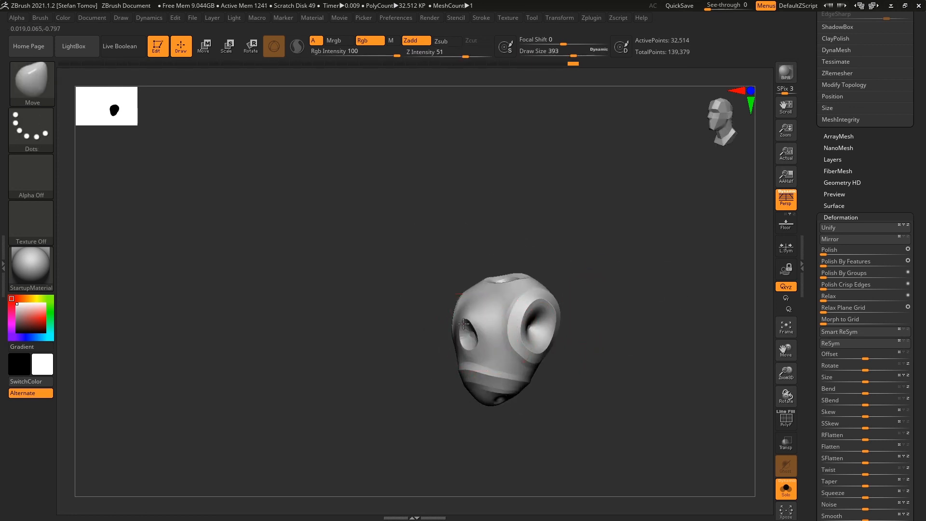
{"action": "left_click_drag", "start_coordinate": [417, 350], "coordinate": [479, 359], "text": "alt"}
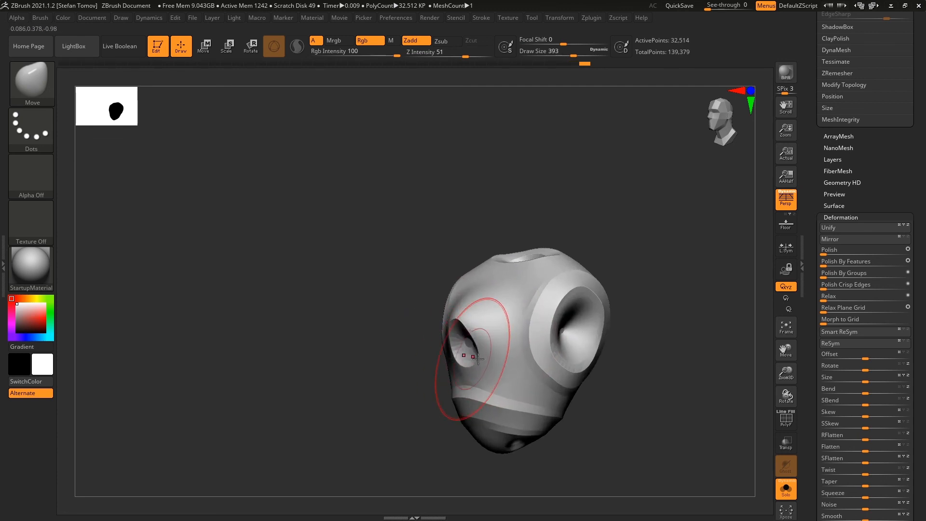
{"action": "right_click_drag", "start_coordinate": [462, 376], "coordinate": [474, 383]}
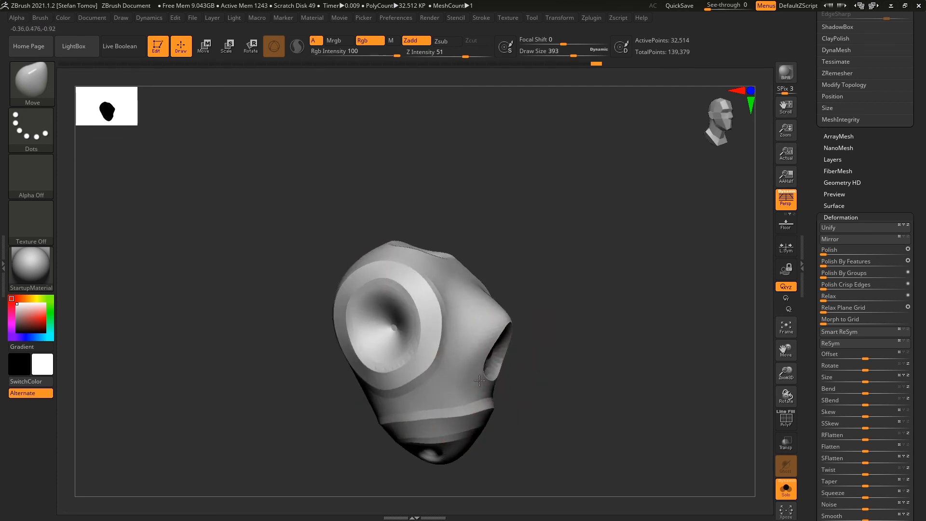
Step: Raise the top of the head into a dome with the Move brush at draw size 393
{"action": "right_click_drag", "start_coordinate": [493, 338], "coordinate": [505, 286]}
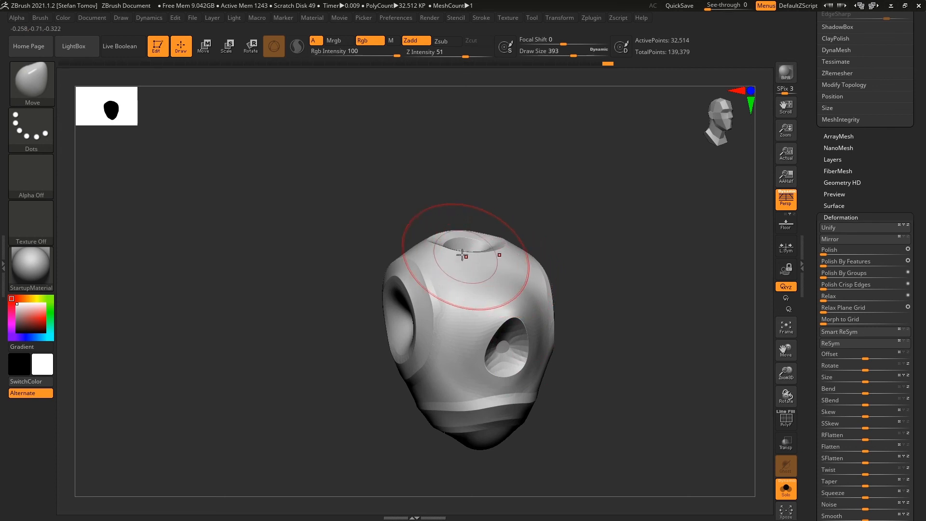
{"action": "right_click_drag", "start_coordinate": [420, 194], "coordinate": [482, 207]}
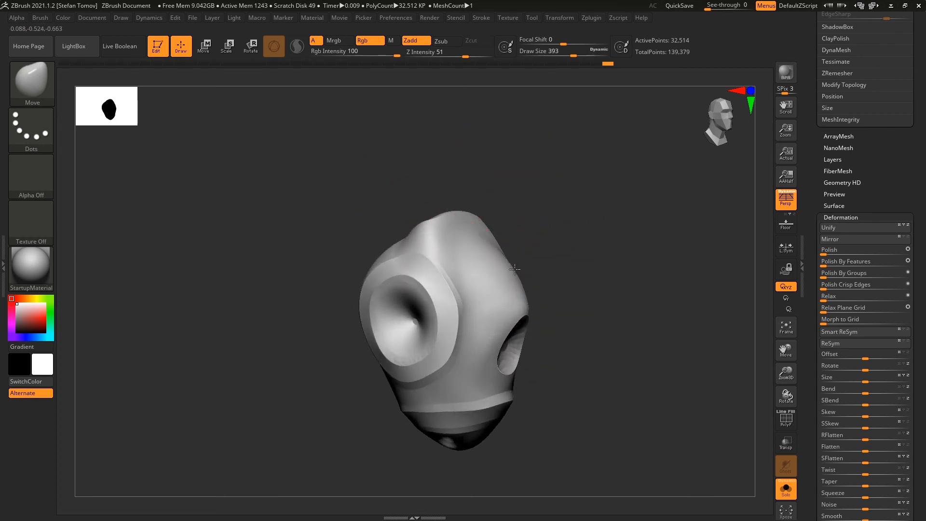
{"action": "left_click_drag", "start_coordinate": [508, 270], "coordinate": [509, 266]}
{"action": "mouse_move", "coordinate": [575, 277]}
{"action": "right_mouse_down"}
{"action": "mouse_move", "coordinate": [635, 306]}
{"action": "mouse_move", "coordinate": [643, 256]}
{"action": "right_mouse_up"}
Step: Reshape the lower face with the Move brush at draw size 338 and stretch the whole head into an elongated form at size 804
{"action": "key", "text": "s"}
{"action": "left_click_drag", "start_coordinate": [475, 342], "coordinate": [505, 351]}
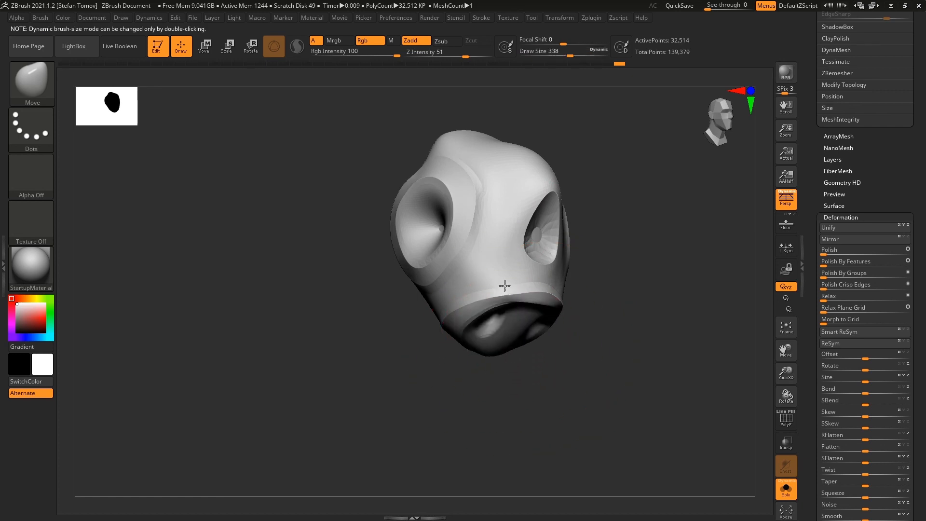
{"action": "right_click_drag", "start_coordinate": [492, 275], "coordinate": [456, 377]}
{"action": "key", "text": "bracketright"}
{"action": "mouse_move", "coordinate": [554, 382]}
{"action": "right_mouse_down"}
{"action": "mouse_move", "coordinate": [310, 372]}
{"action": "mouse_move", "coordinate": [374, 294]}
{"action": "mouse_move", "coordinate": [454, 277]}
{"action": "mouse_move", "coordinate": [347, 254]}
{"action": "right_mouse_up"}
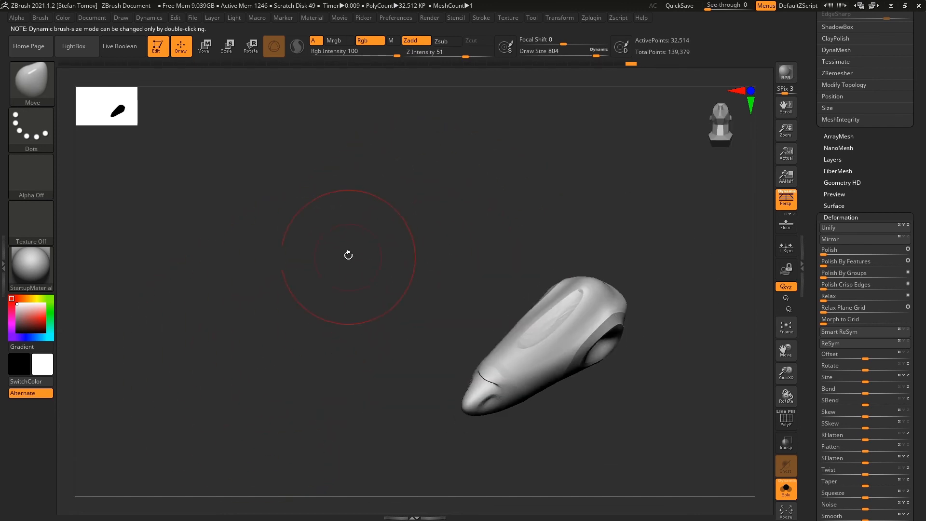